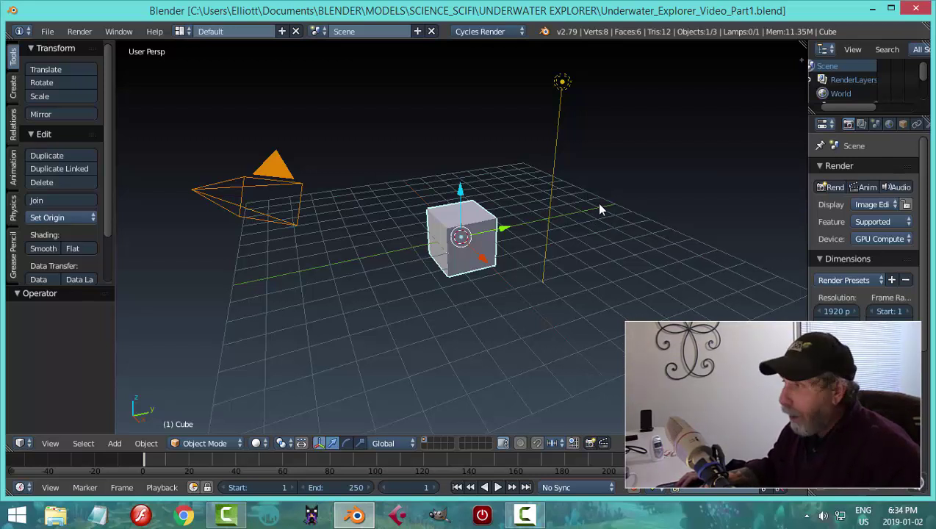
Delete every default object in the scene, including the cube, camera and lamp.
key(a)
key(a)
key(x)
click(599, 205)
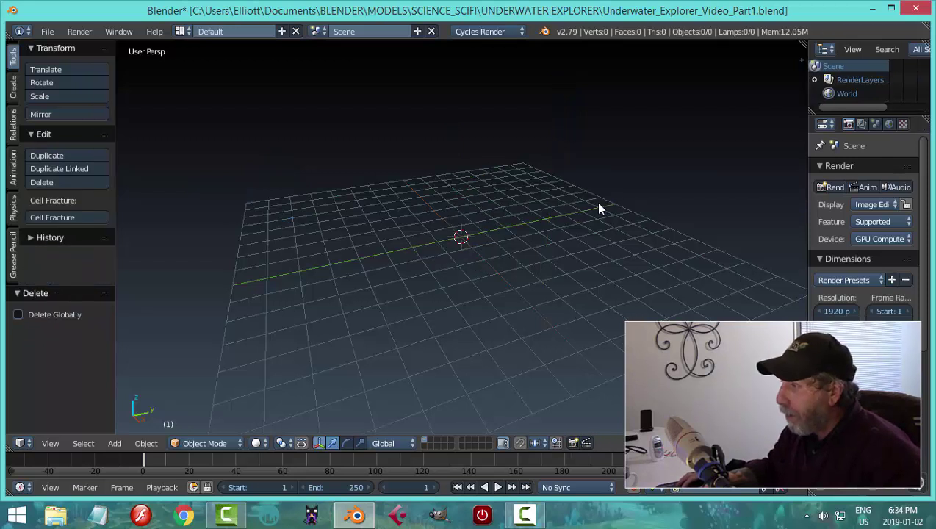
Start the Screencast Keys display for the 3D viewport.
key(n)
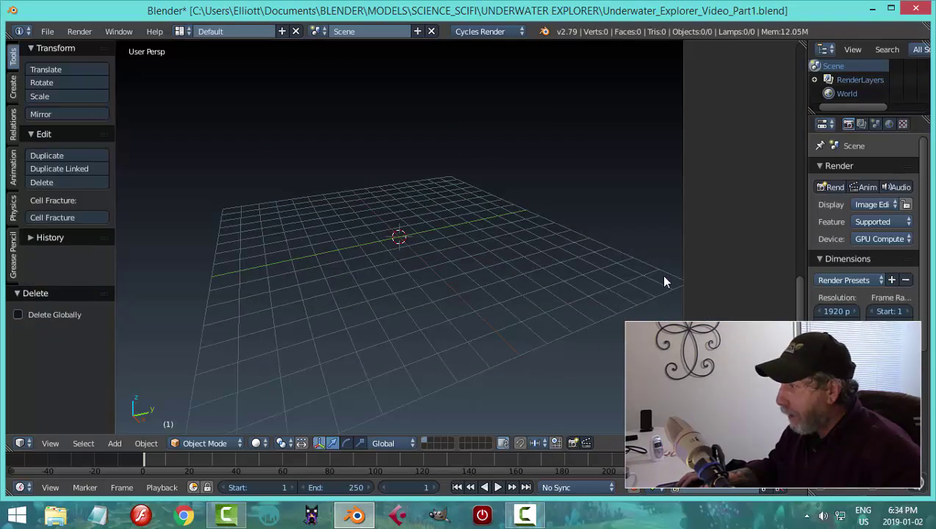
scroll(784, 296, up, 5)
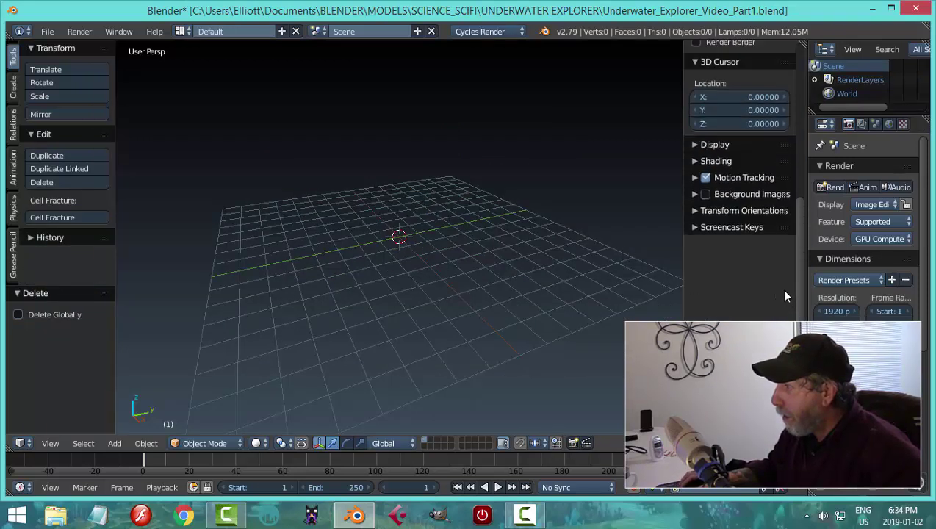
click(695, 227)
click(730, 249)
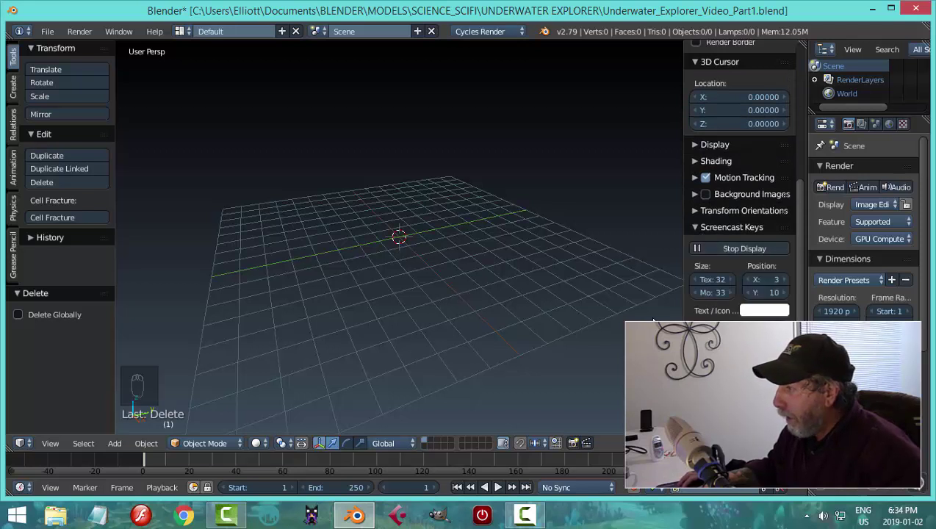
key(n)
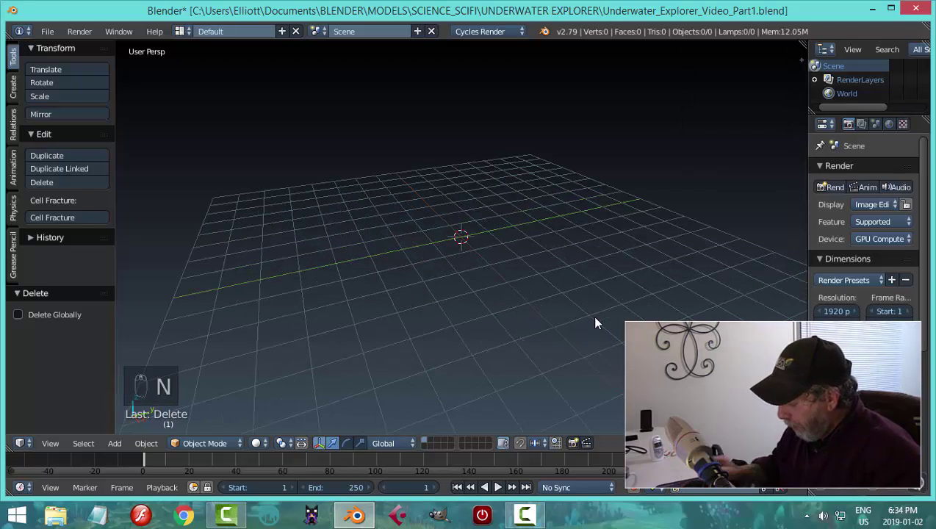
Add a UV sphere at the origin, working in the right orthographic view.
key(KP_1)
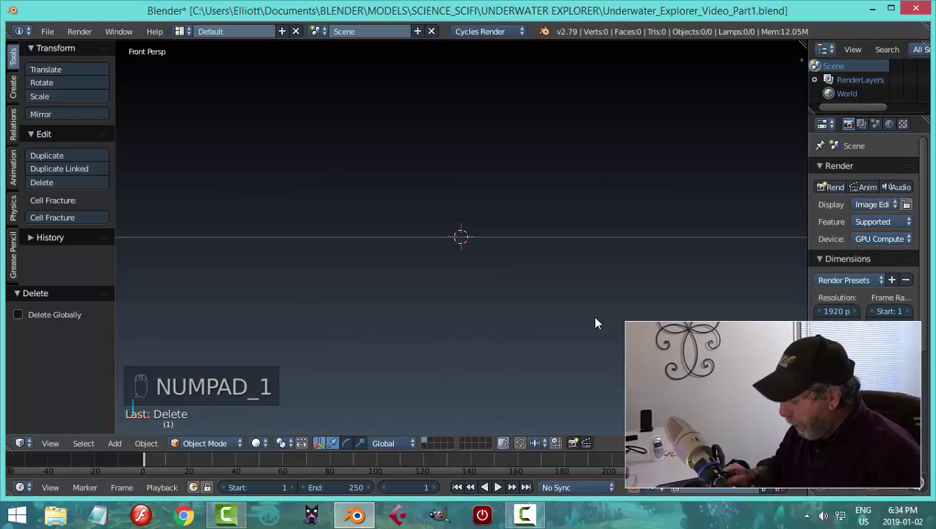
key(KP_3)
key(KP_5)
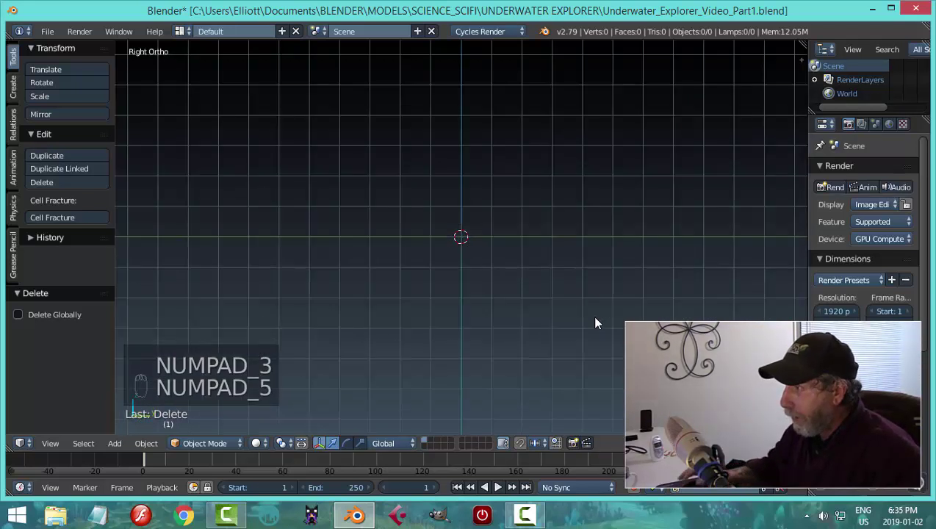
key(shift+a)
mouse_move(514, 263)
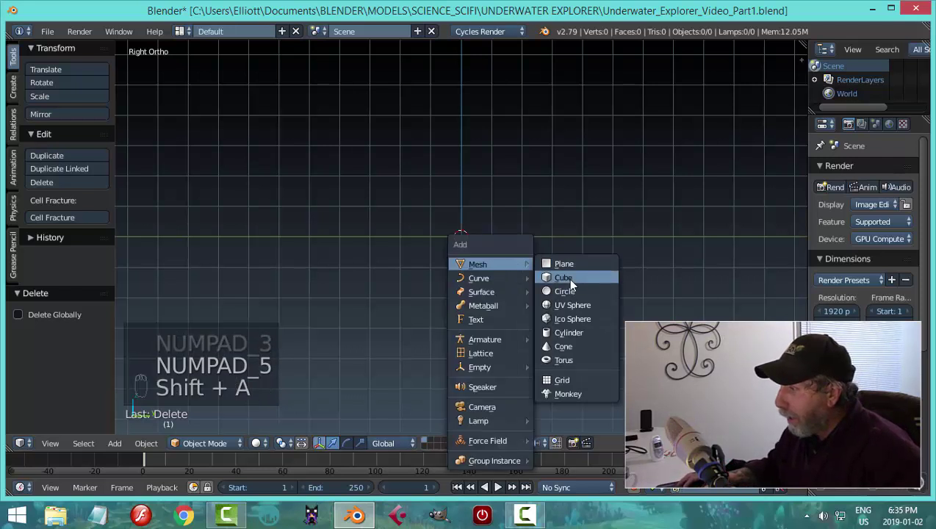
click(570, 304)
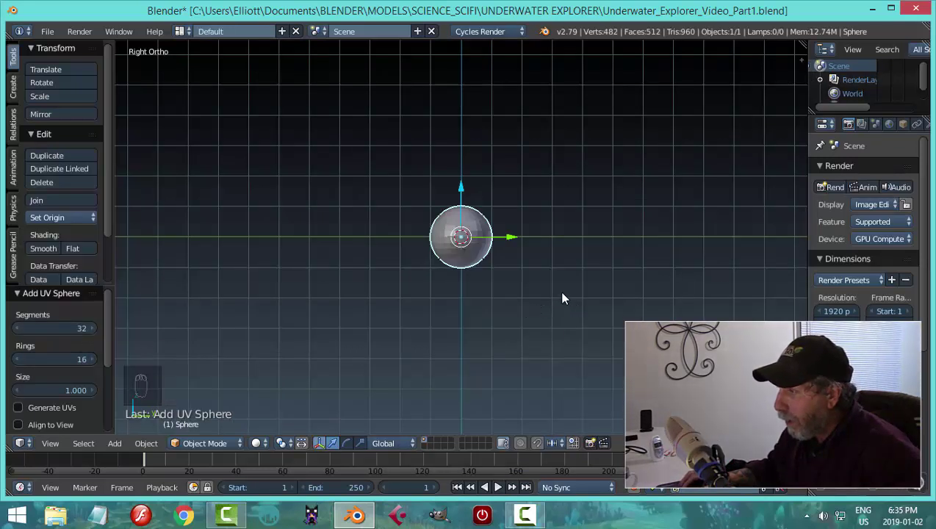
Rotate the sphere 90° about the global X axis.
scroll(559, 290, up, 2)
text(r90)
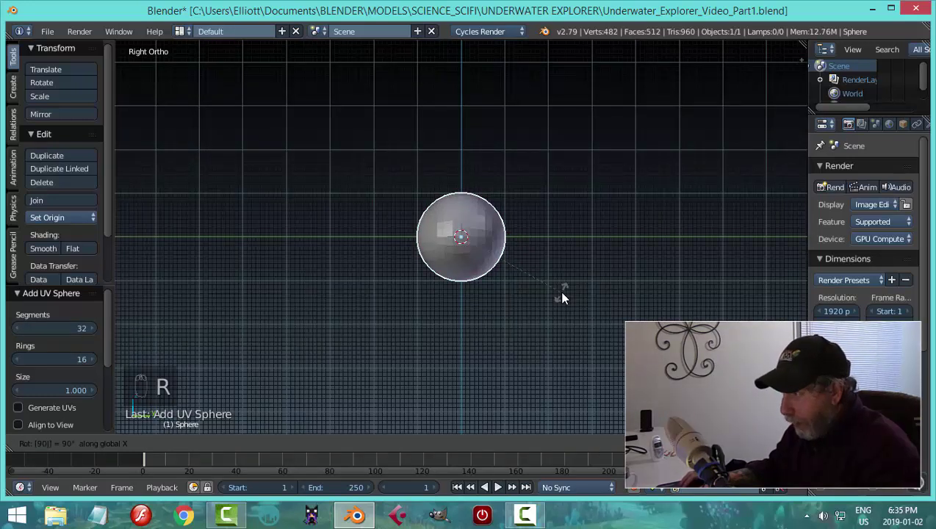
key(Return)
scroll(553, 316, up, 2)
scroll(552, 316, up, 1)
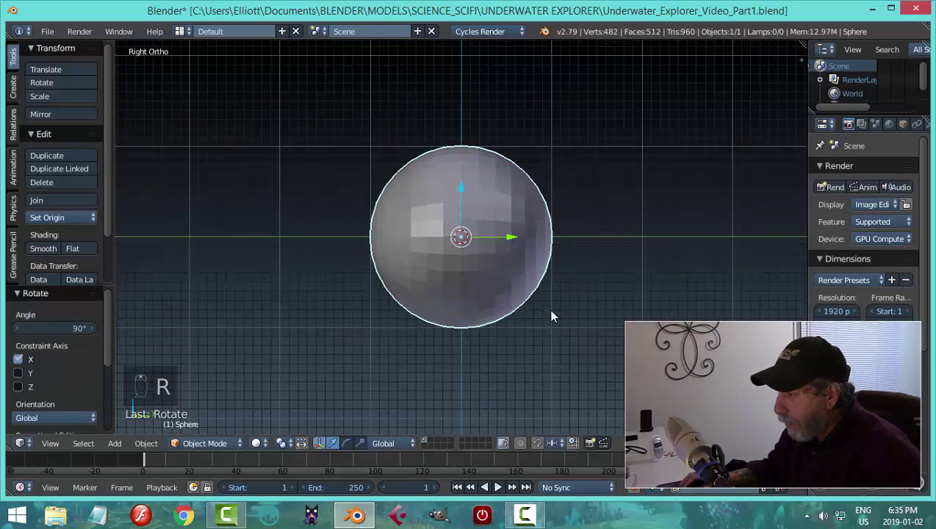
Put the sphere into Edit Mode with wireframe shading.
scroll(552, 316, down, 1)
key(Tab)
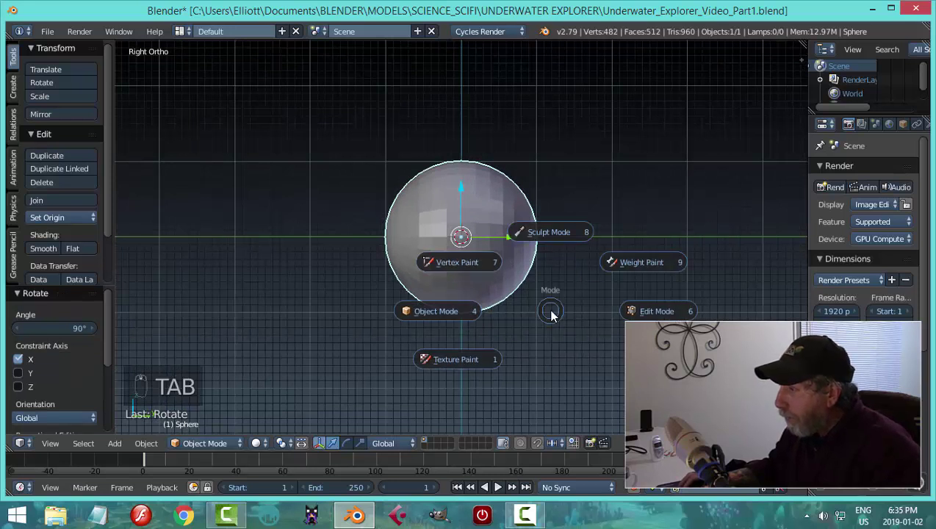
key(z)
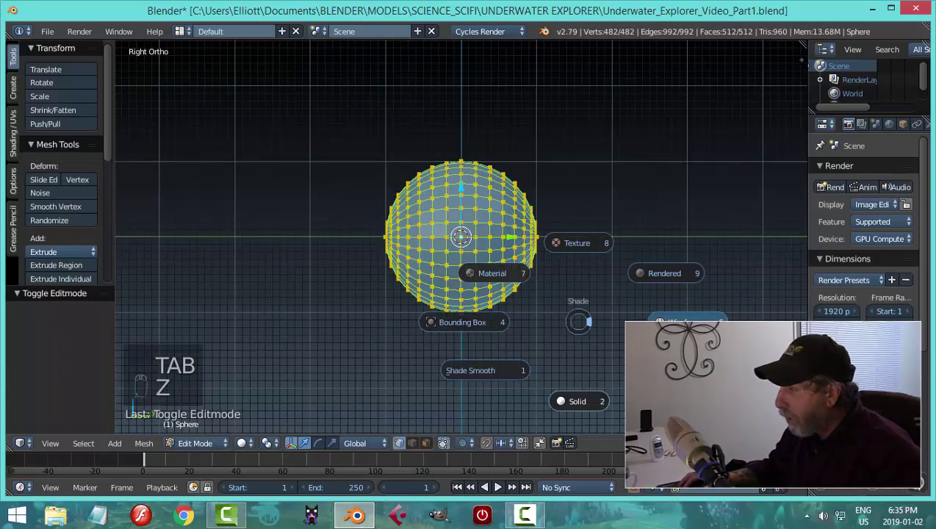
click(608, 330)
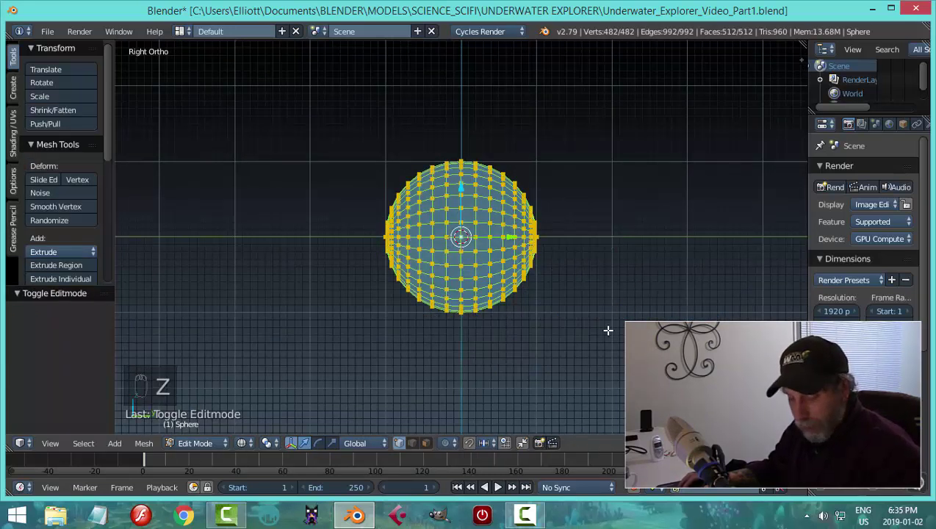
Delete the vertices of the sphere's positive-Y half, keeping the centre ring as an open rim.
key(a)
key(b)
drag(611, 400, 468, 119)
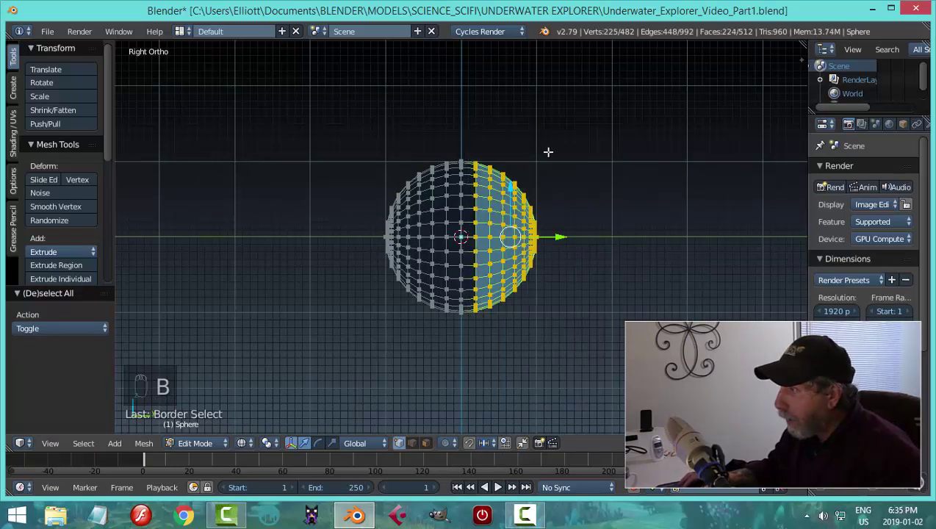
key(x)
click(531, 122)
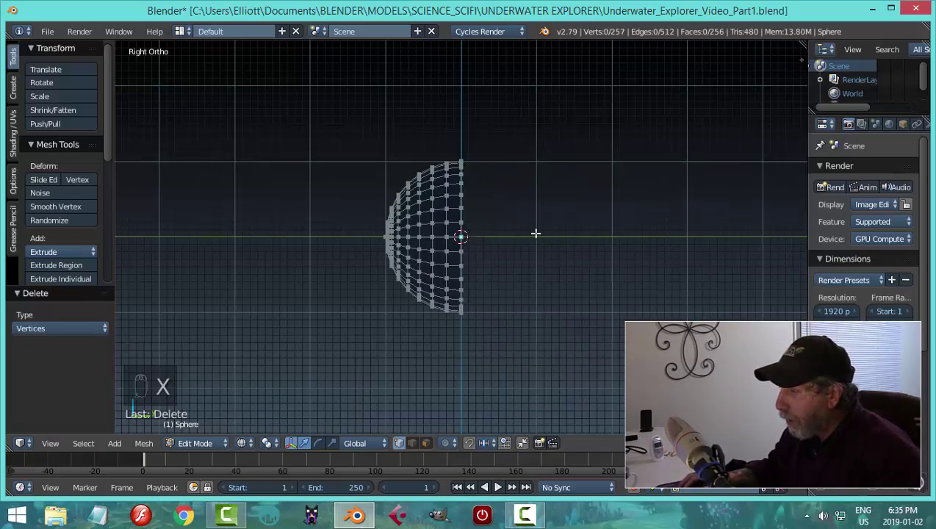
Extrude the hemisphere's open edge loop about 2.55 units along Y to form a cylindrical body.
alt+right_click(461, 199)
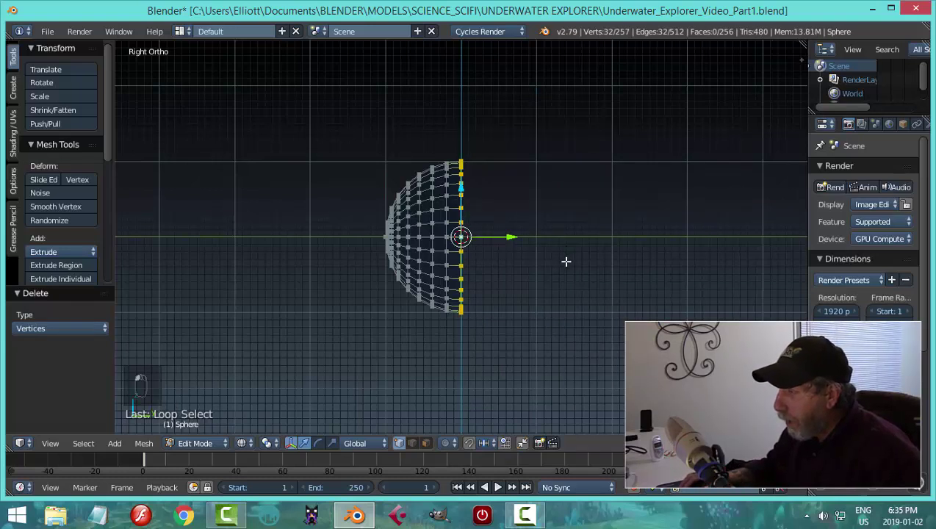
scroll(562, 287, down, 1)
shift+middle_drag(562, 286, 539, 242)
key(e)
right_click(489, 199)
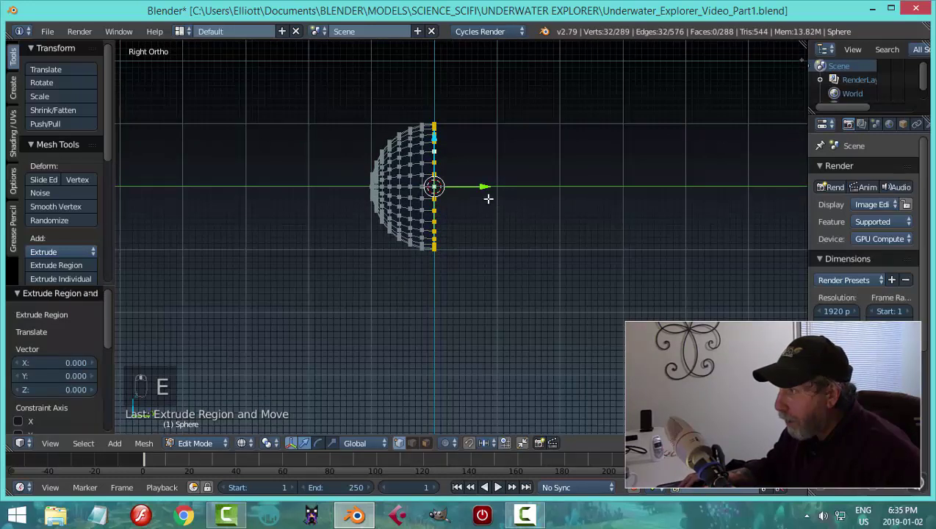
key(g)
key(y)
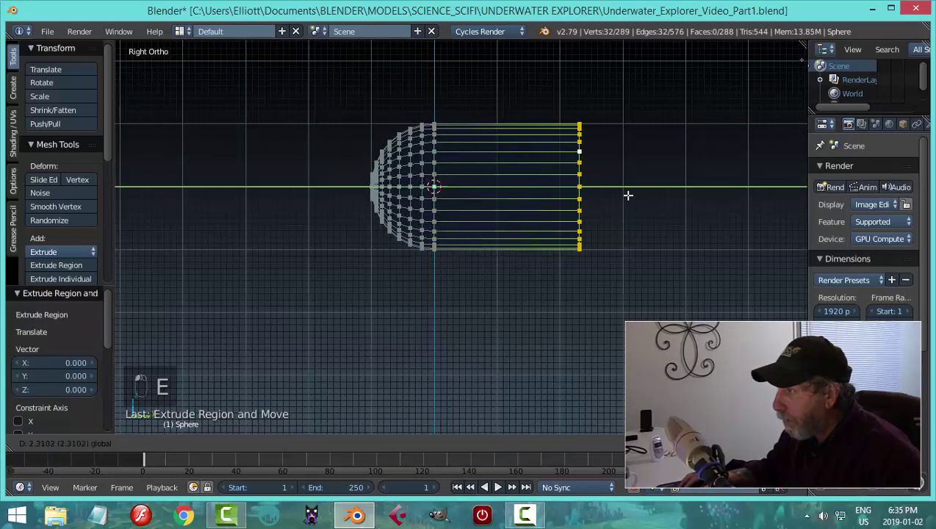
click(644, 198)
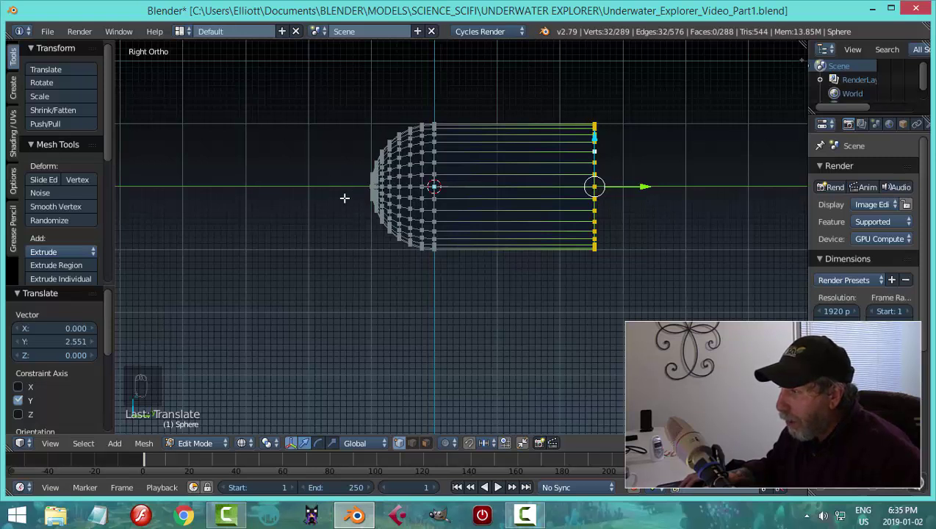
Lengthen the cylindrical body by moving its end loop about 0.1 unit further along Y.
key(g)
key(y)
click(644, 190)
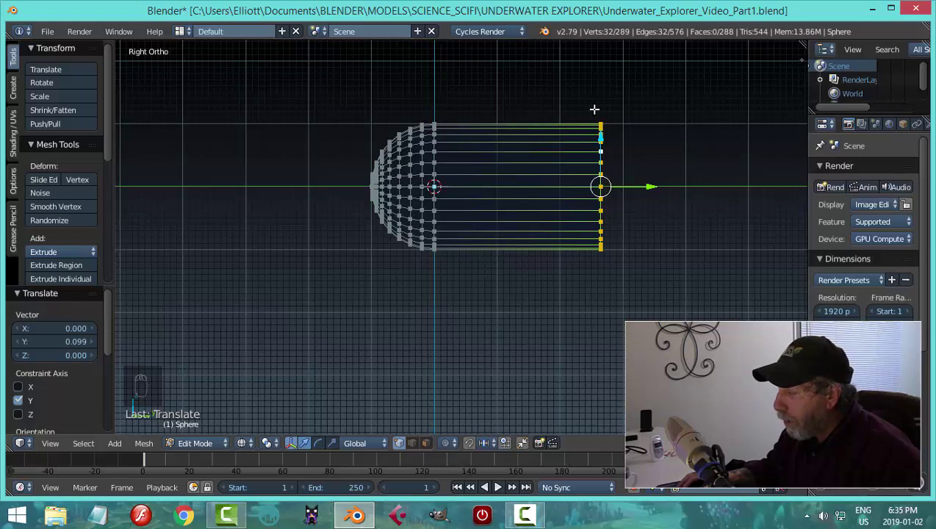
Extrude the body's end loop inward at a scale of about 0.86, and extrude that inner loop about 0.19 along Y.
shift+middle_drag(687, 237, 601, 236)
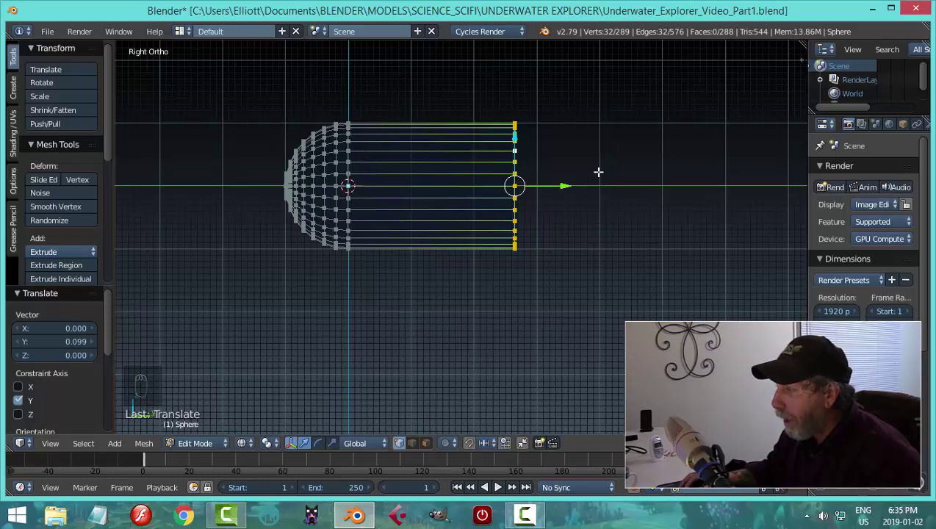
scroll(612, 213, up, 2)
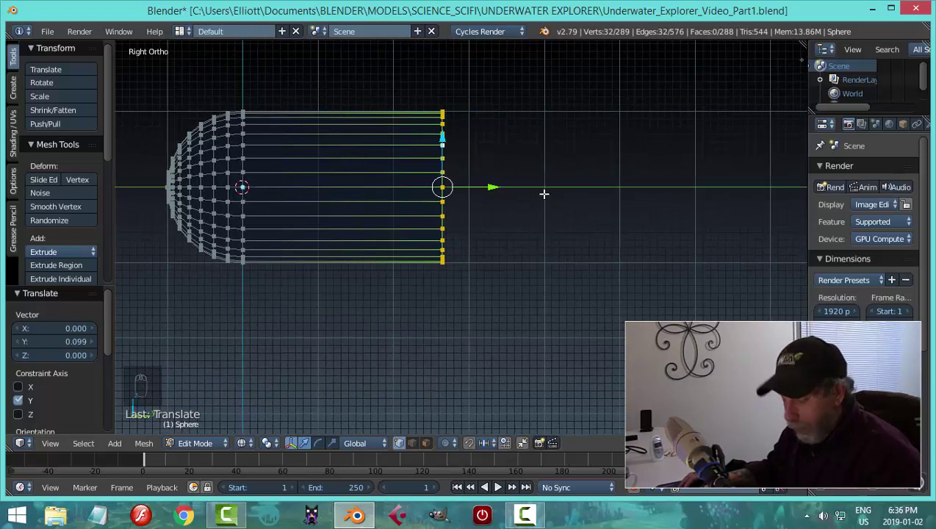
key(e)
key(s)
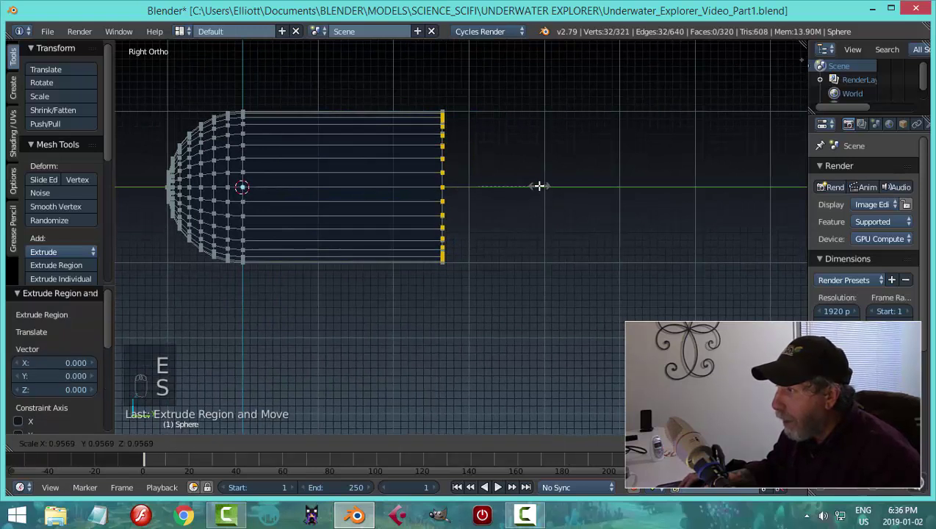
click(528, 172)
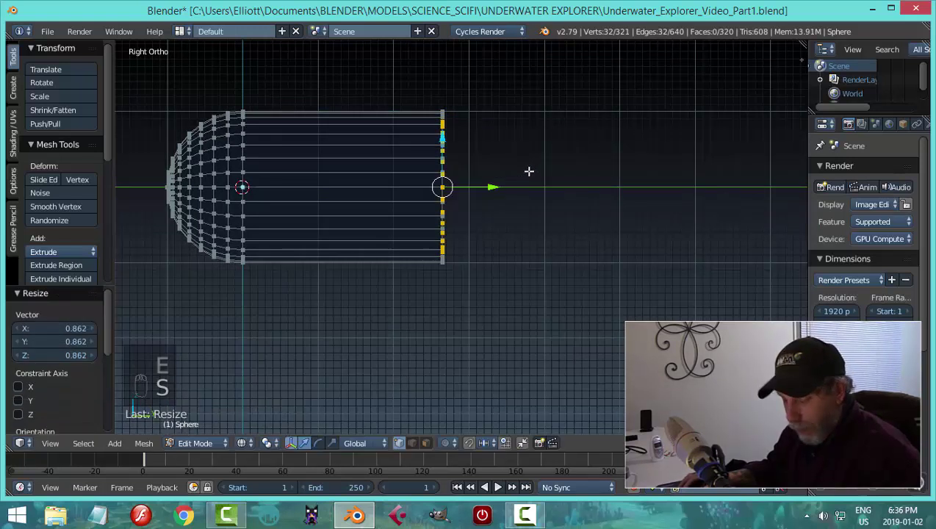
key(e)
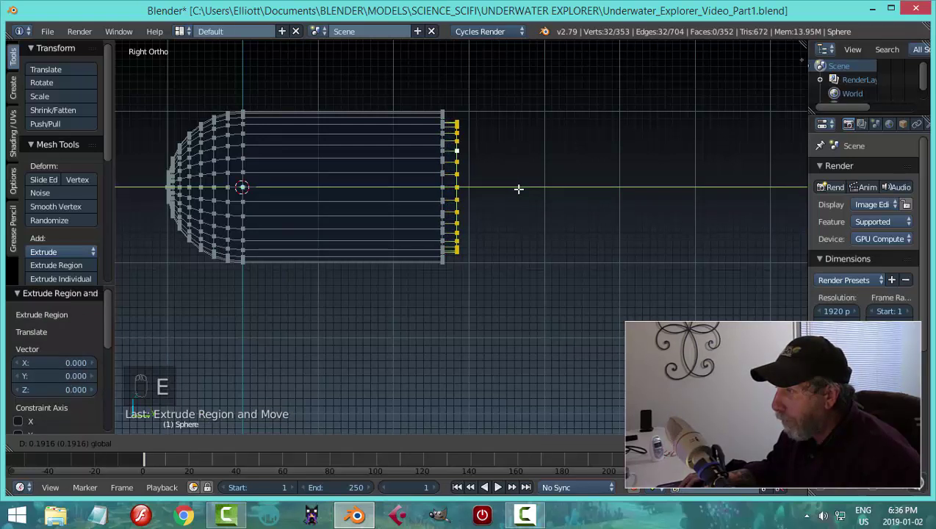
click(519, 189)
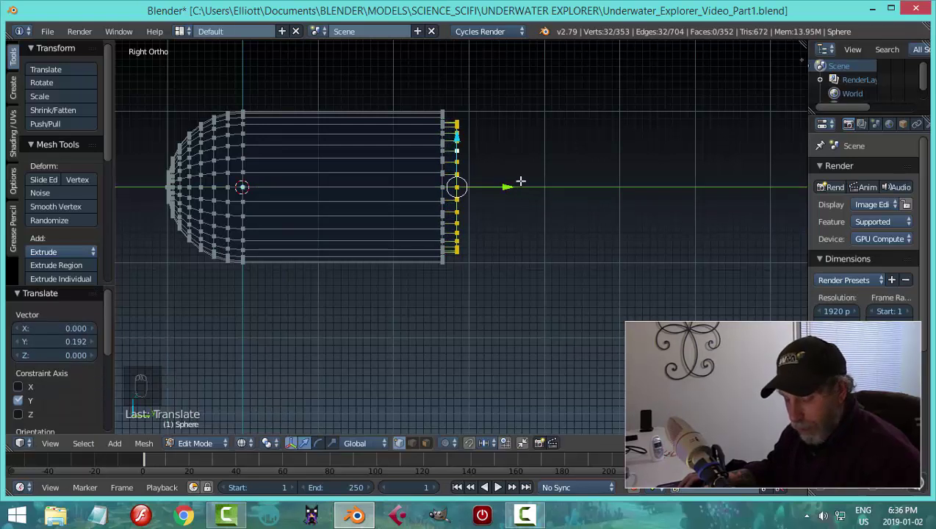
Extrude the groove's end loop outward at a scale of about 1.12, and extrude it about 1.1 along Y as a rear section.
key(e)
right_click(520, 181)
key(s)
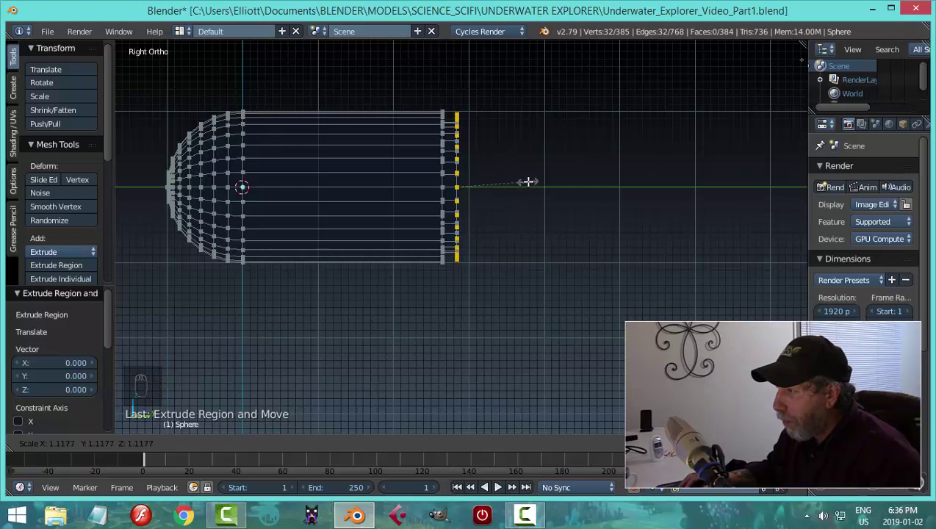
click(528, 181)
key(e)
right_click(528, 182)
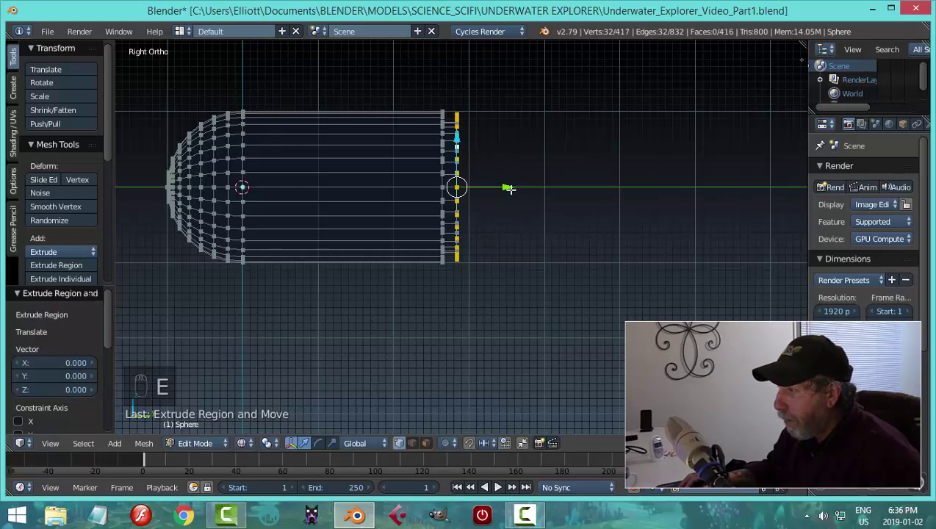
drag(508, 189, 593, 194)
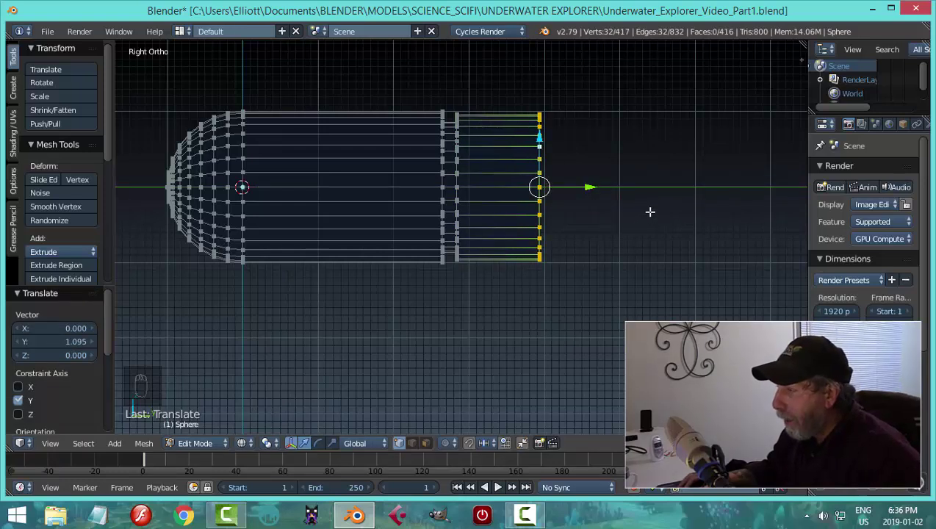
Switch to solid shading and extrude the rear section's open end loop inward at a scale of about 0.92.
middle_drag(650, 212, 559, 243)
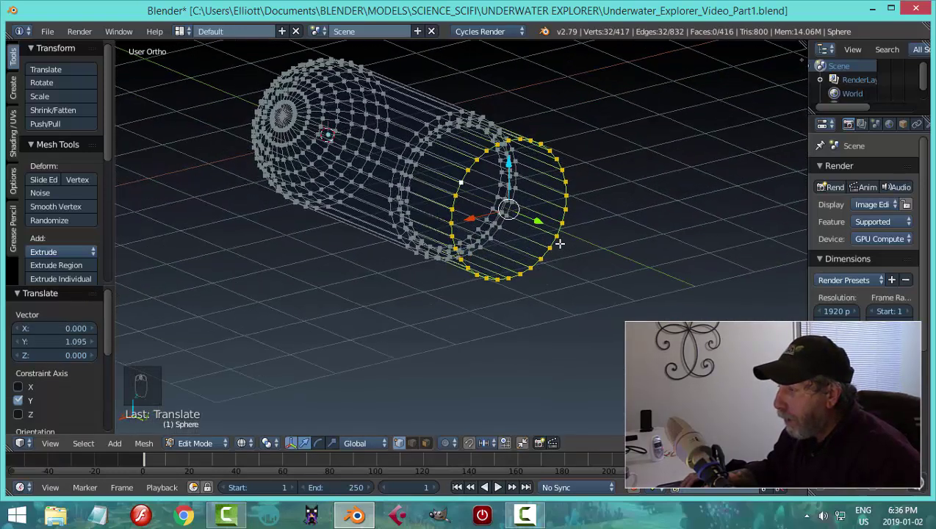
key(z)
click(635, 297)
mouse_move(643, 265)
middle_down()
mouse_move(594, 247)
mouse_move(617, 230)
middle_up()
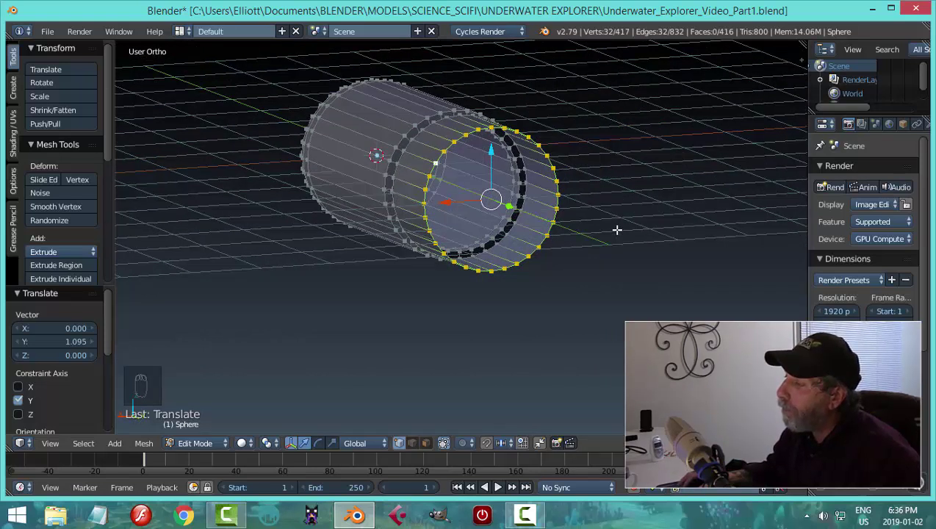
key(e)
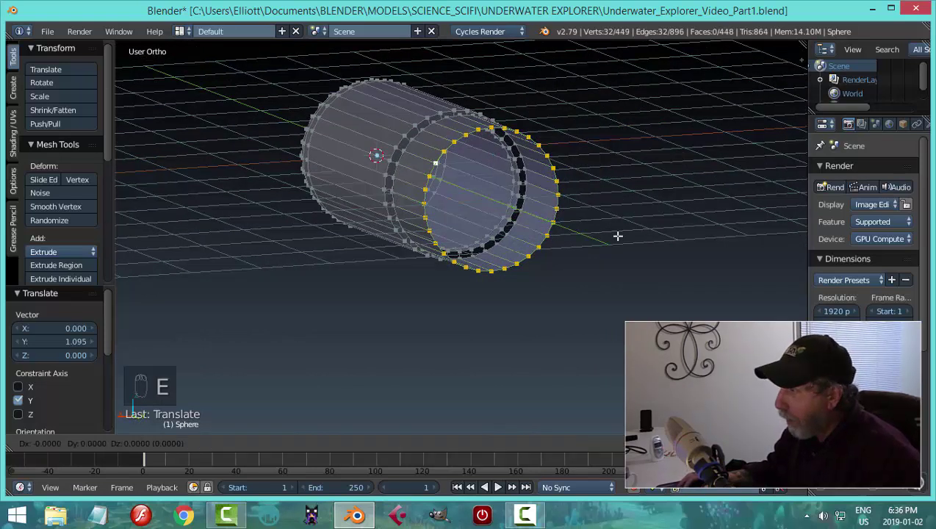
key(s)
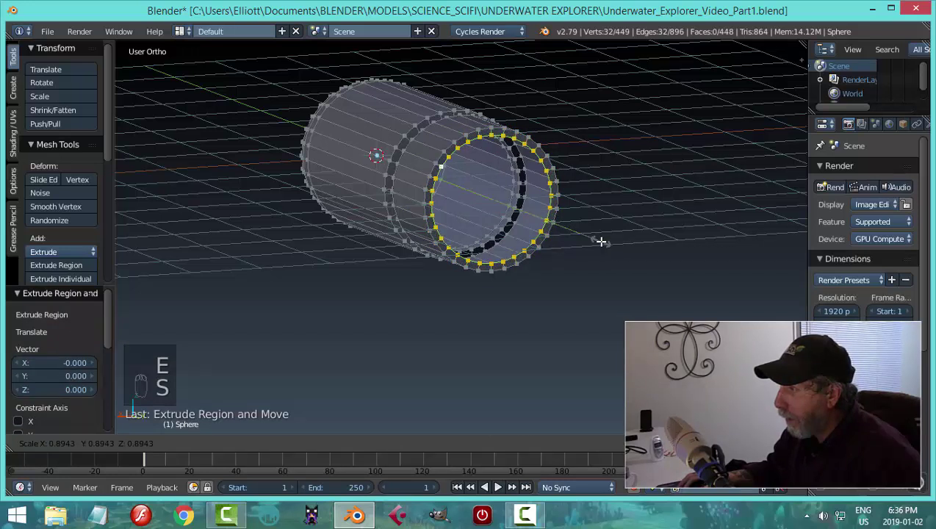
click(601, 240)
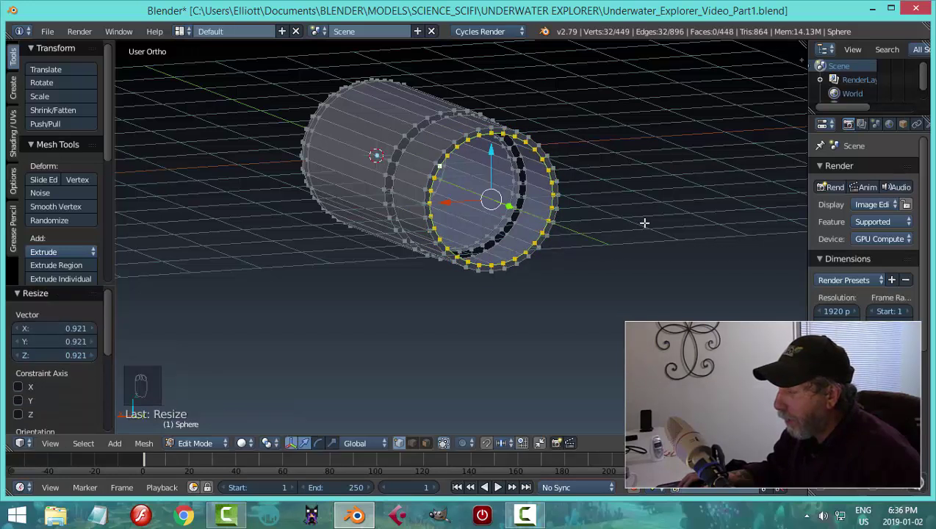
Extrude the rear section's inner end loop into the hull along Y, and extrude the recessed loop inward at a scale of about 0.9.
middle_drag(639, 222, 675, 241)
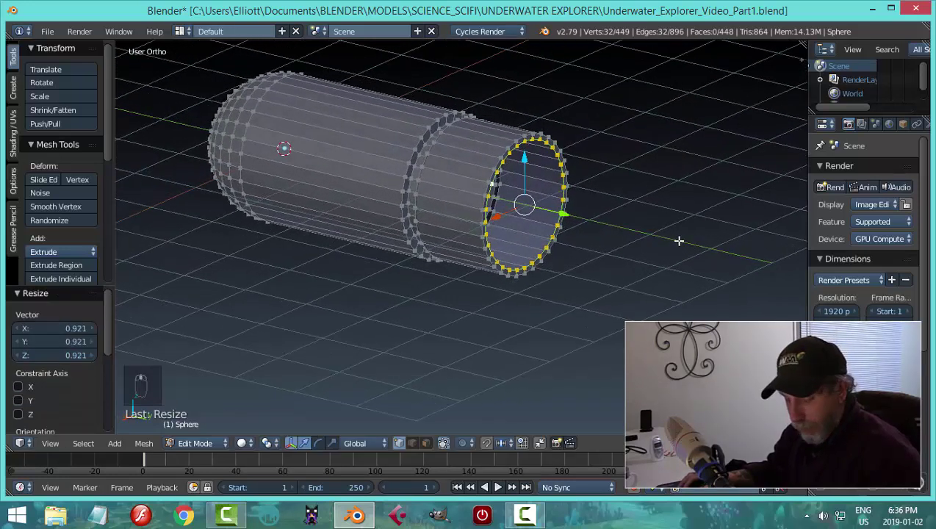
key(e)
drag(576, 220, 547, 221)
middle_drag(589, 217, 646, 190)
key(e)
key(s)
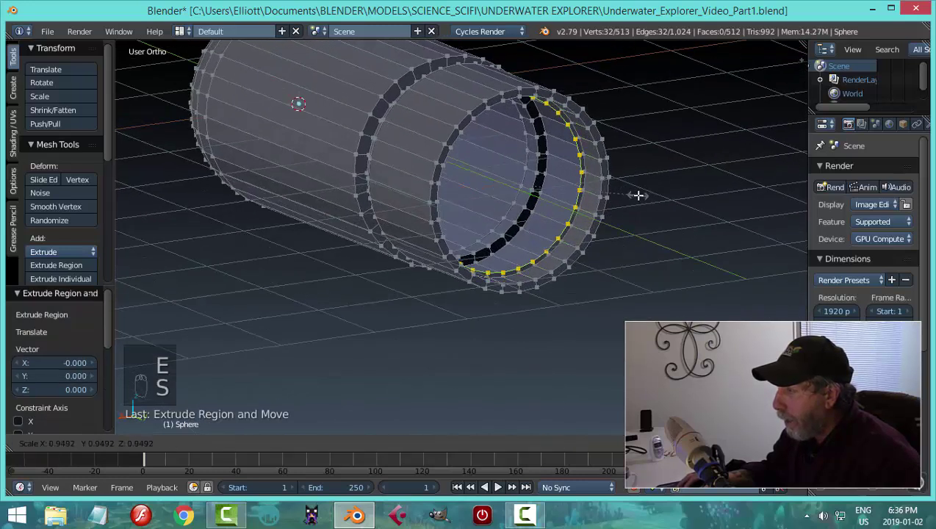
click(632, 197)
From the back view, extrude the recessed rear loop inward at a scale of about 0.59, leaving a central opening.
middle_drag(664, 199, 620, 177)
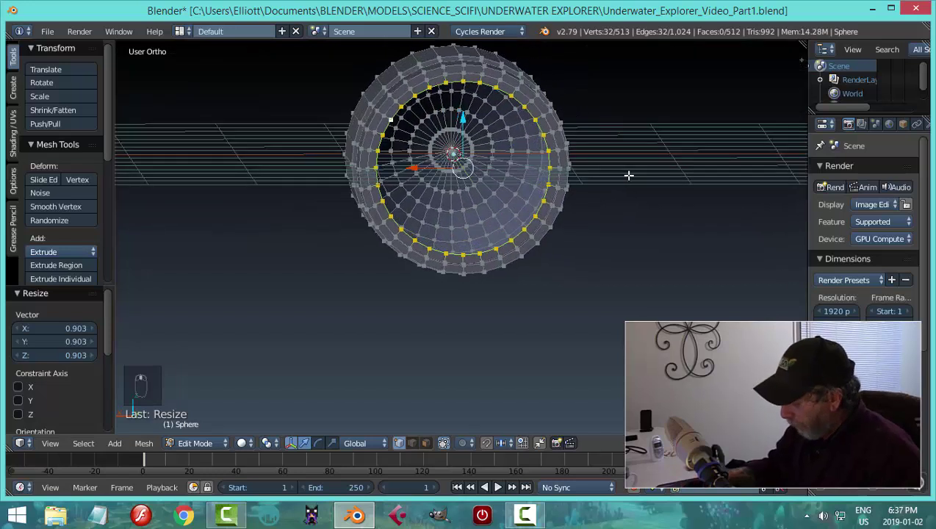
key(ctrl+KP_3)
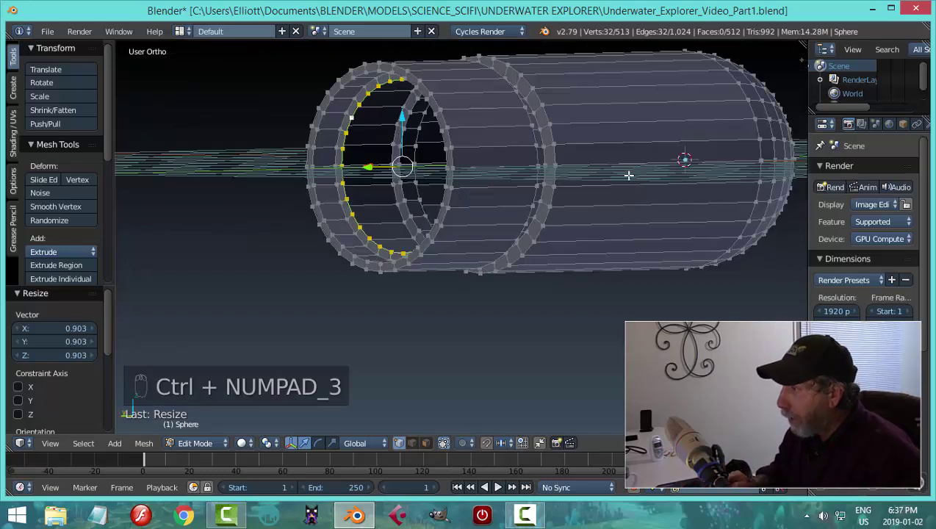
key(KP_1)
key(ctrl+KP_1)
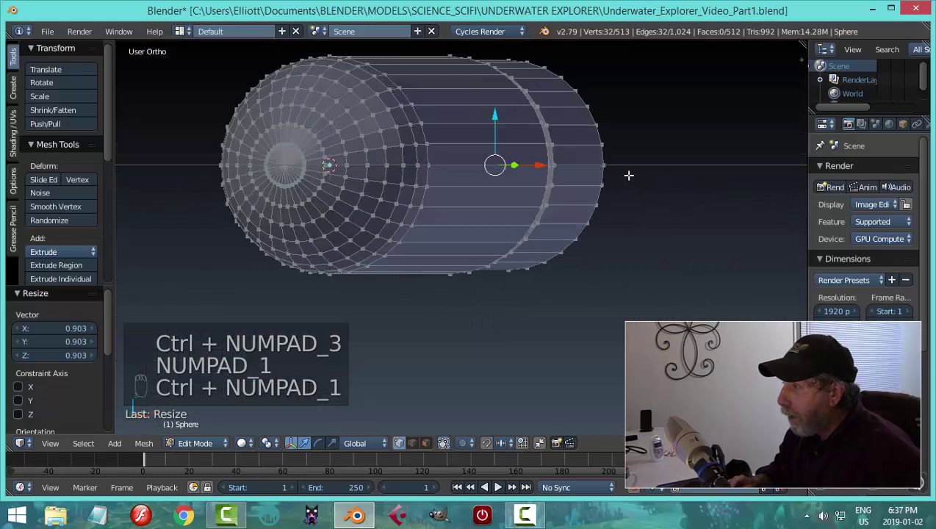
key(e)
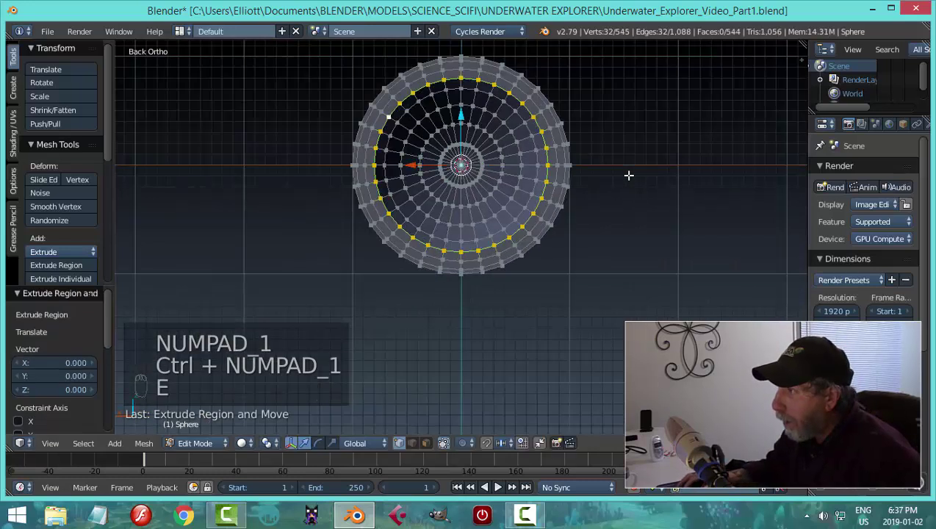
key(s)
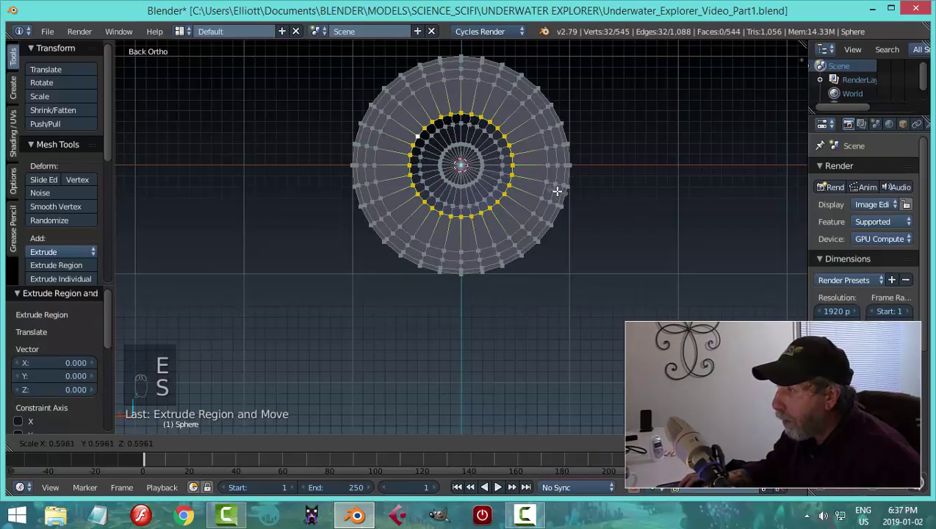
click(557, 190)
middle_drag(558, 190, 624, 202)
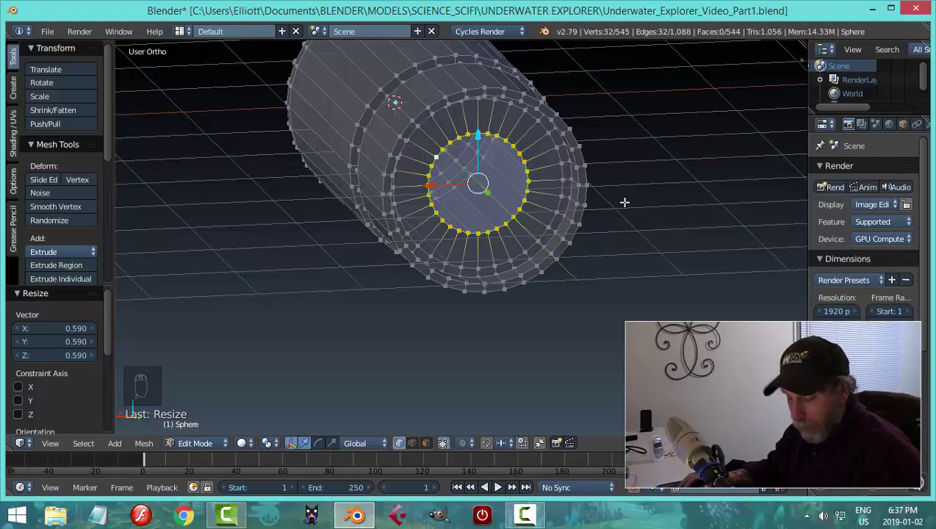
Switch to Object Mode and examine the hull's rear opening and rounded nose.
key(a)
key(Tab)
click(496, 190)
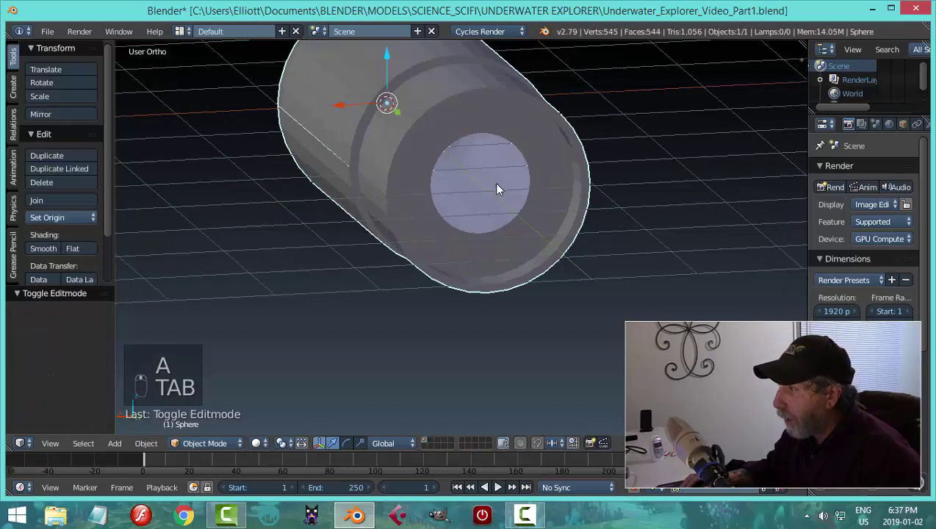
mouse_move(497, 189)
middle_down()
mouse_move(635, 202)
mouse_move(628, 216)
mouse_move(693, 184)
mouse_move(616, 195)
mouse_move(514, 181)
mouse_move(496, 194)
mouse_move(492, 184)
middle_up()
middle_drag(512, 216, 641, 217)
middle_drag(464, 234, 508, 194)
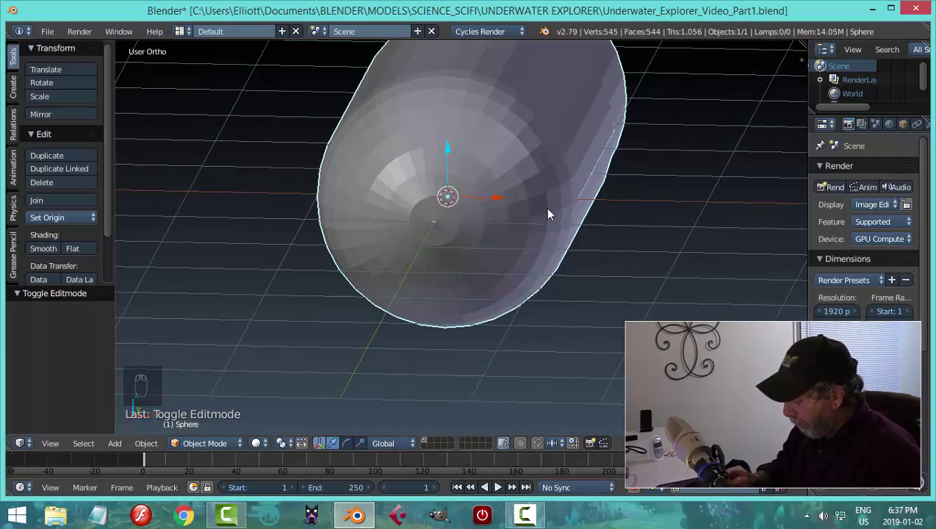
In Edit Mode from the front view, select three rows of ten faces across the upper nose and extrude them inward about 0.019.
key(KP_1)
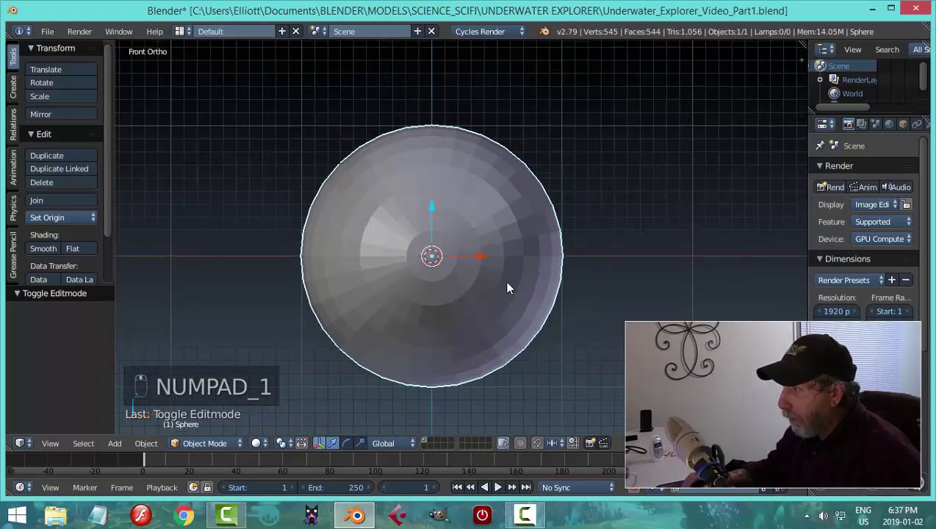
scroll(503, 278, up, 2)
key(Tab)
scroll(496, 276, up, 1)
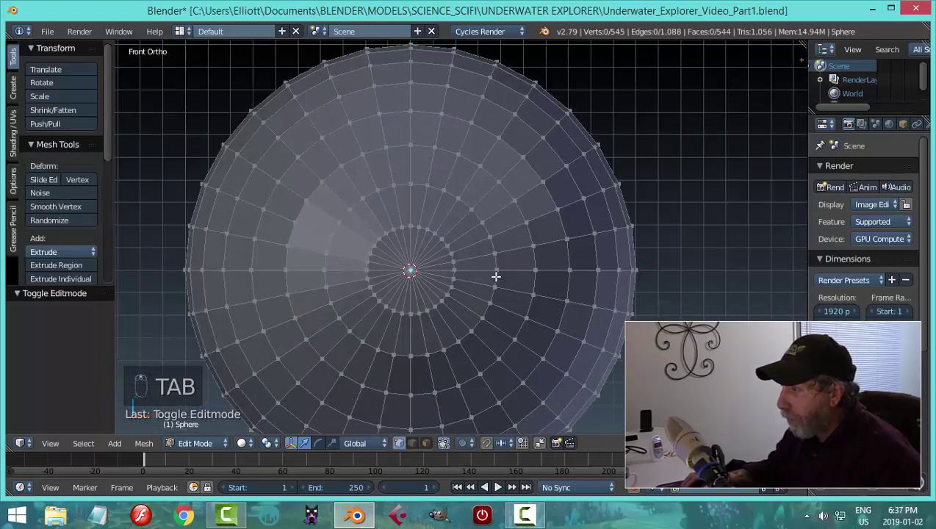
key(ctrl+Tab)
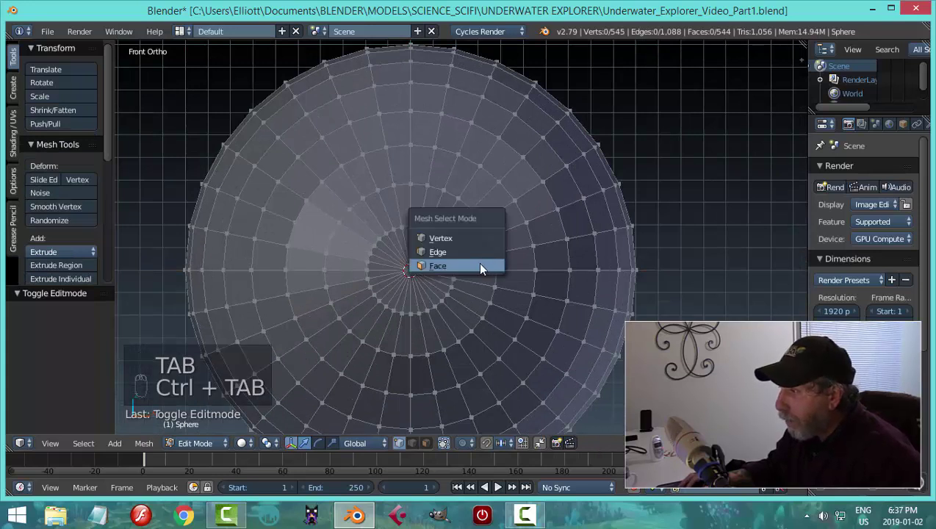
click(477, 262)
shift+middle_drag(529, 184, 532, 232)
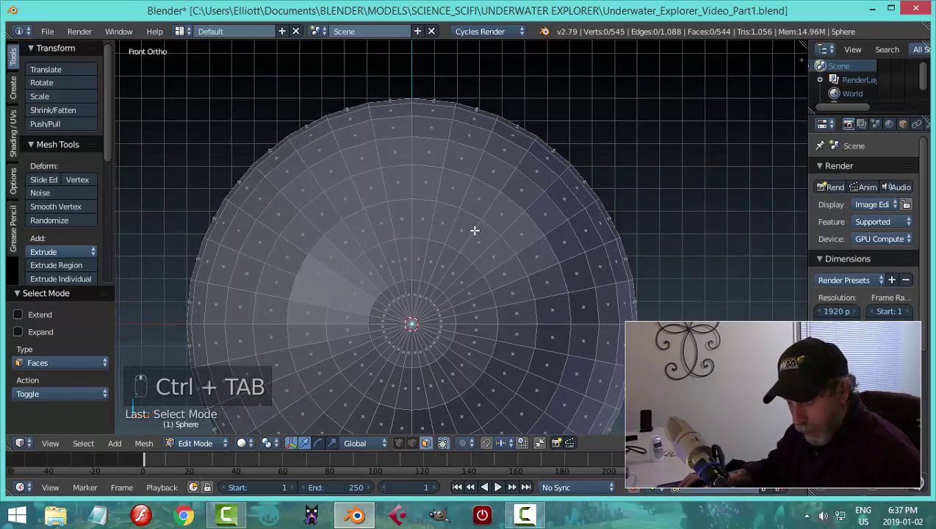
key(c)
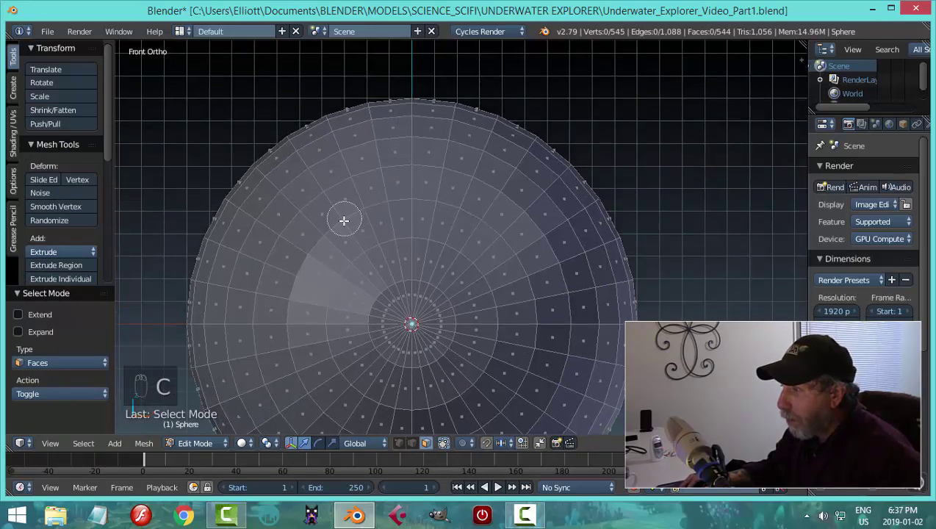
mouse_move(343, 220)
mouse_down()
mouse_move(351, 209)
mouse_move(474, 216)
mouse_move(470, 165)
mouse_move(371, 158)
mouse_move(301, 212)
mouse_move(327, 237)
mouse_up()
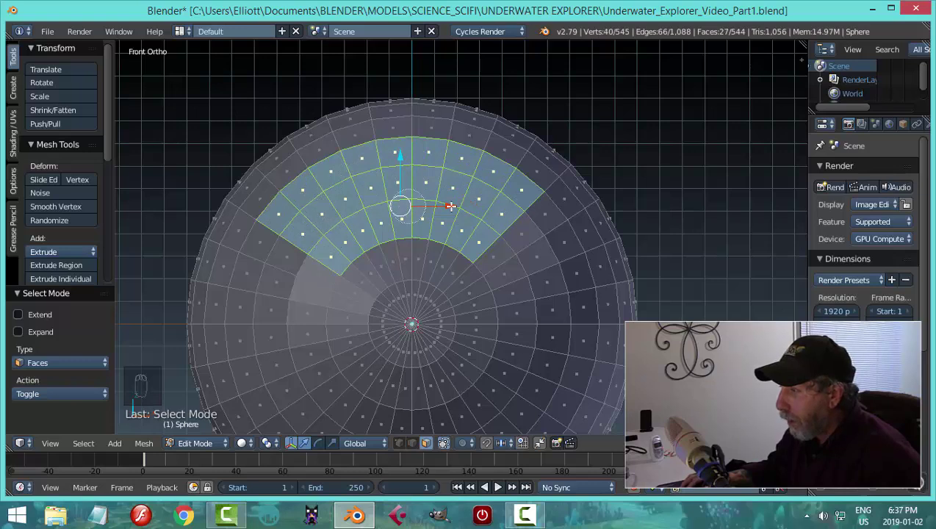
mouse_move(479, 238)
mouse_down()
mouse_move(523, 221)
mouse_move(570, 225)
mouse_up()
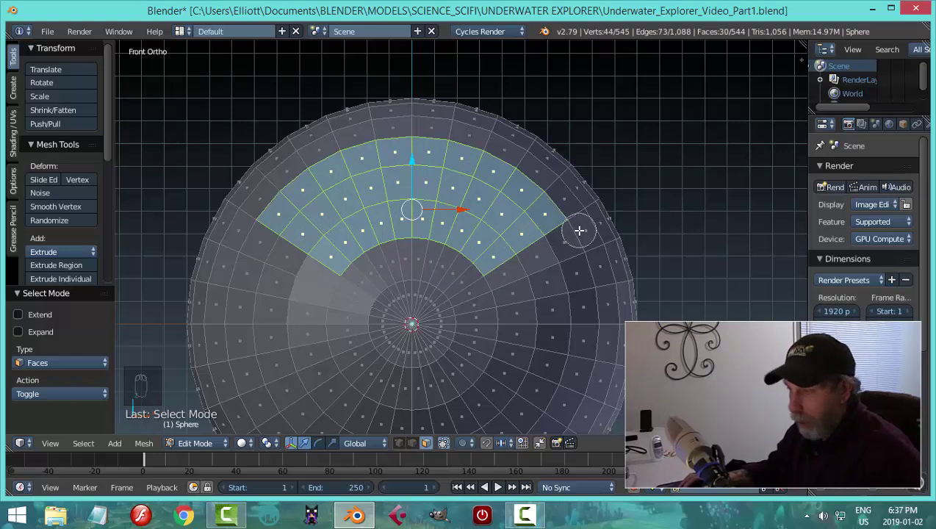
right_click(577, 229)
mouse_move(577, 229)
middle_down()
mouse_move(355, 297)
mouse_move(518, 153)
mouse_move(529, 186)
mouse_move(486, 213)
mouse_move(541, 207)
mouse_move(547, 217)
mouse_move(557, 194)
mouse_move(559, 209)
mouse_move(518, 238)
mouse_move(479, 235)
middle_up()
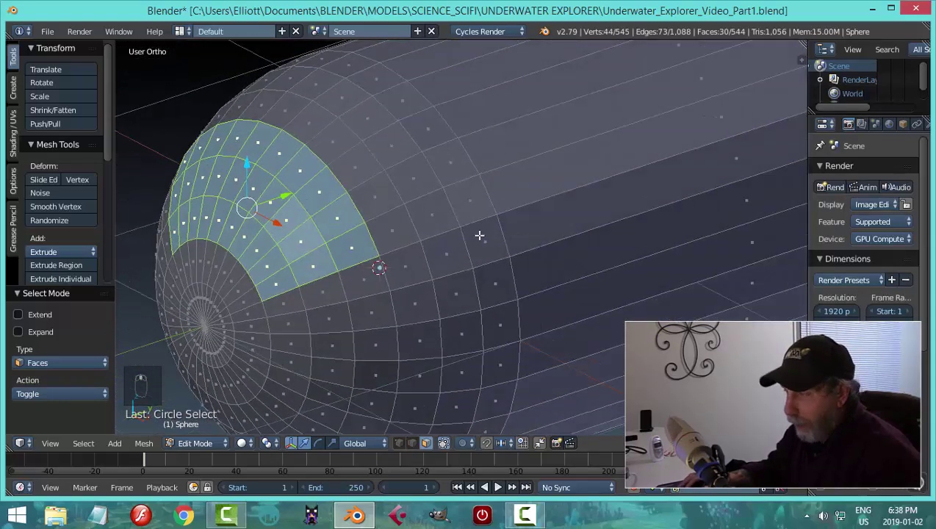
key(e)
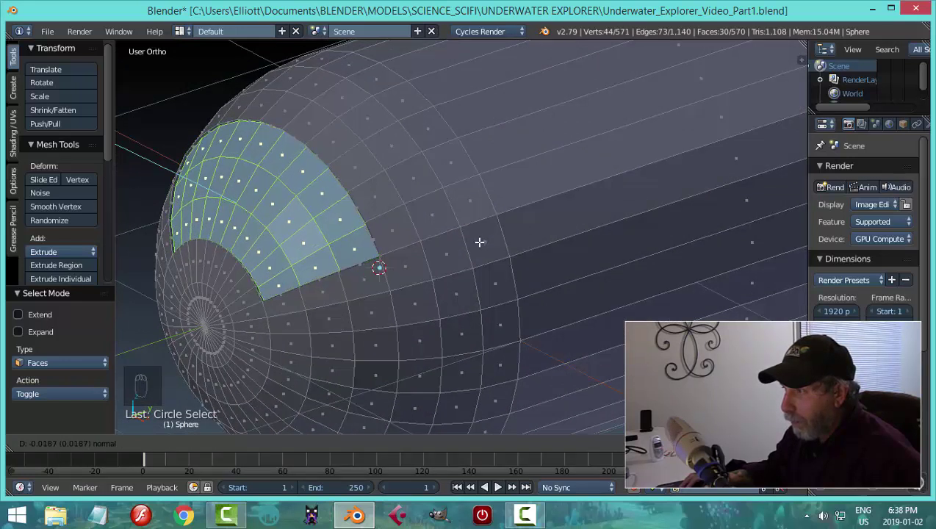
click(479, 241)
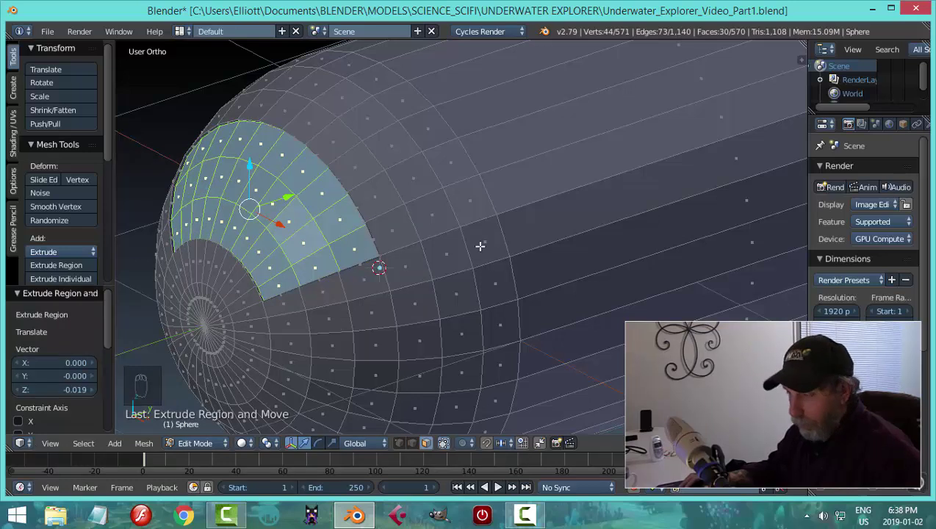
scroll(447, 257, down, 5)
middle_drag(468, 252, 526, 235)
key(a)
Delete the ring of triangular faces forming the circular cap at the nose tip.
scroll(519, 238, up, 4)
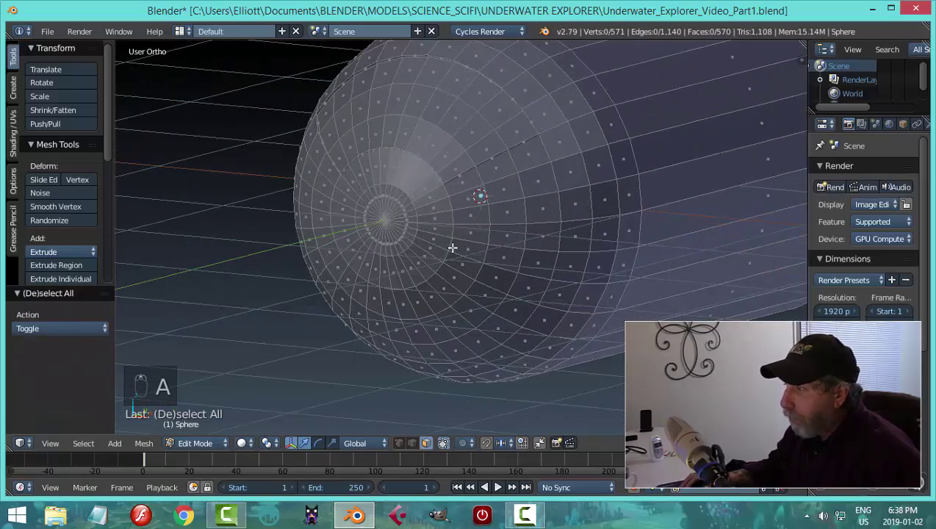
middle_drag(451, 248, 476, 228)
key(c)
click(477, 213)
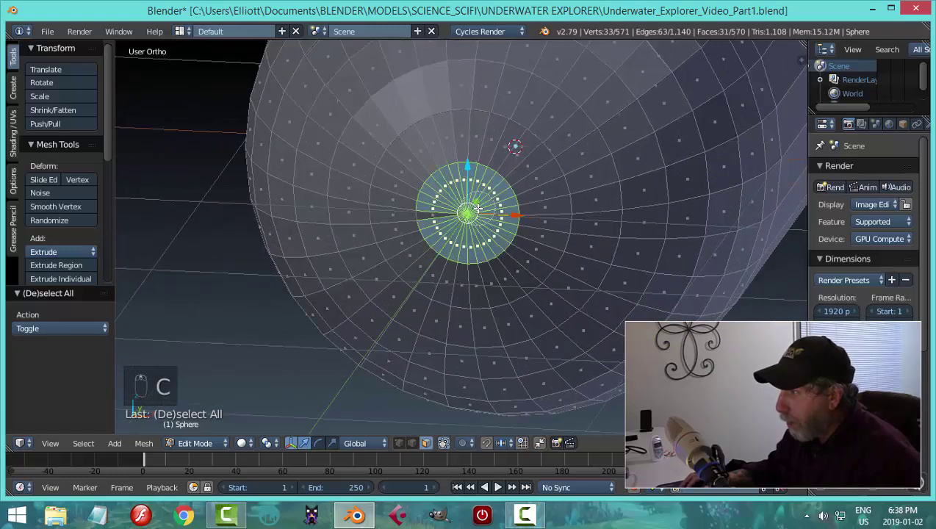
key(x)
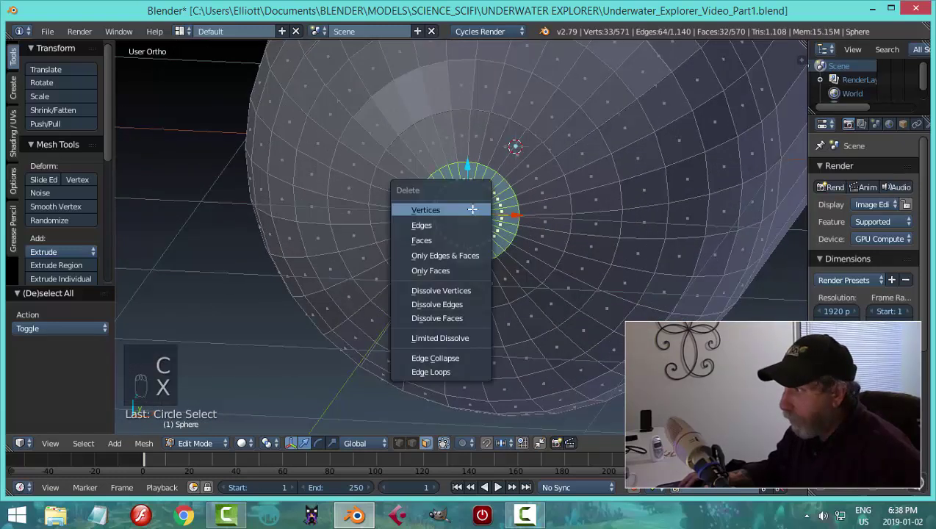
click(407, 238)
Extrude the nose opening's edge loop about 0.11 forward along negative Y, and move it about 0.15 further to form a tube.
key(ctrl+Tab)
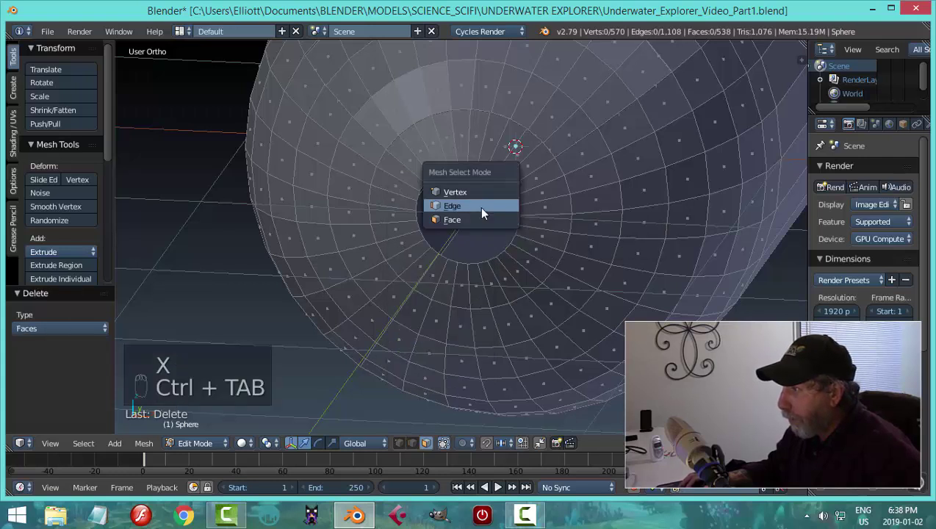
click(481, 208)
alt+right_click(510, 178)
scroll(556, 196, down, 2)
mouse_move(555, 196)
middle_down()
mouse_move(575, 221)
mouse_move(463, 233)
mouse_move(602, 193)
mouse_move(572, 203)
mouse_move(515, 192)
mouse_move(557, 196)
mouse_move(465, 199)
mouse_move(558, 210)
middle_up()
scroll(558, 213, up, 1)
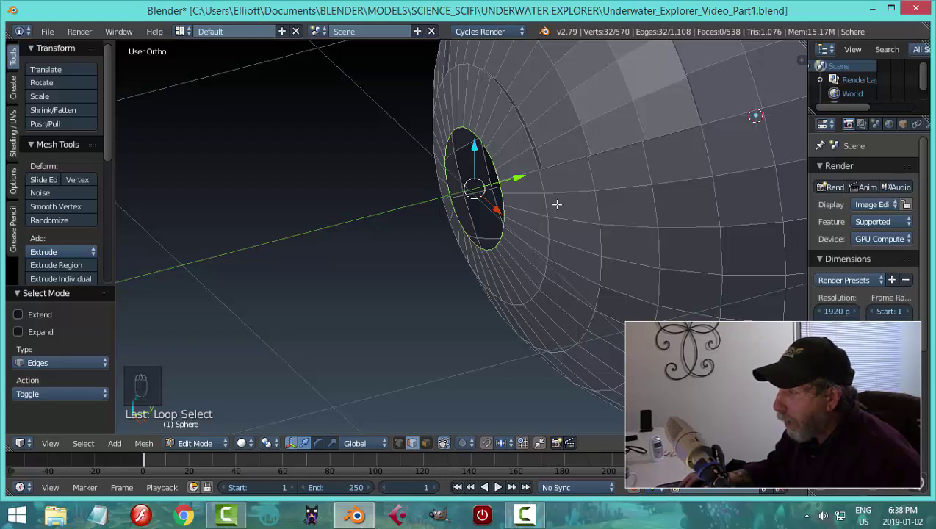
key(e)
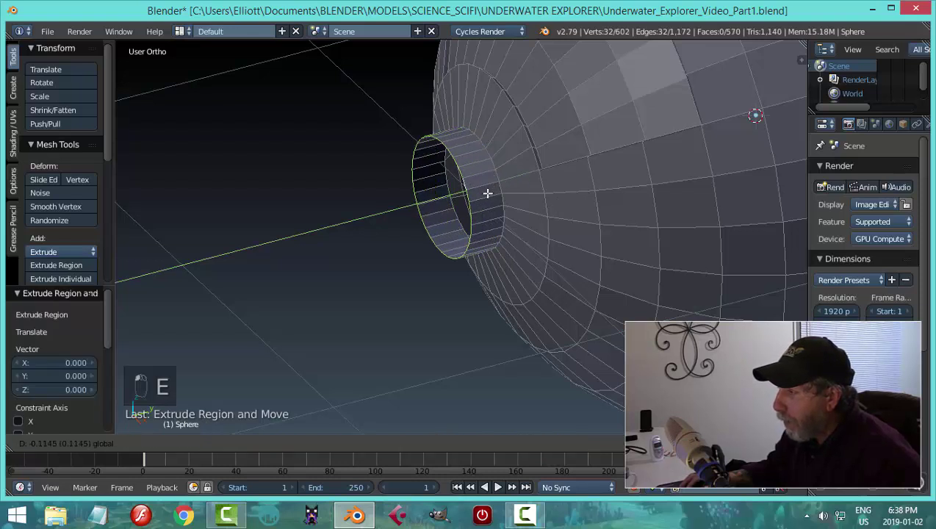
click(487, 192)
middle_drag(487, 192, 508, 214)
key(g)
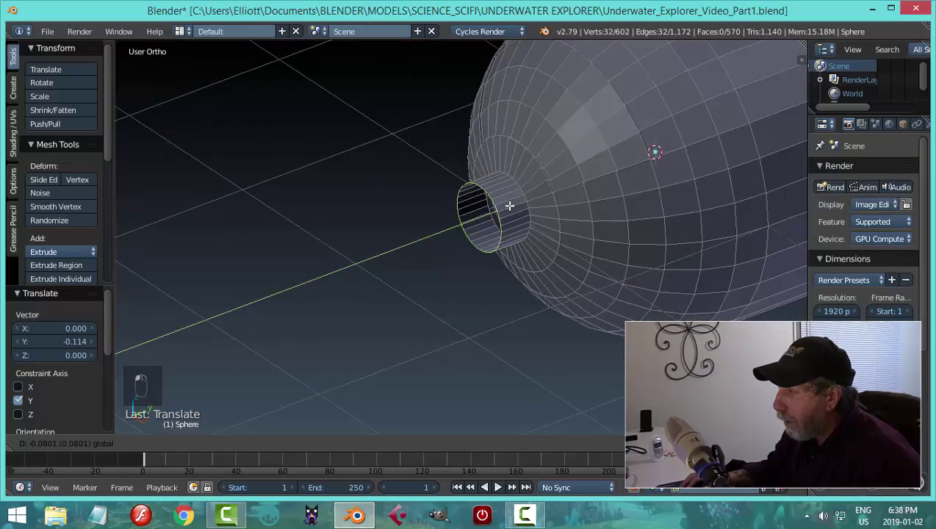
click(507, 162)
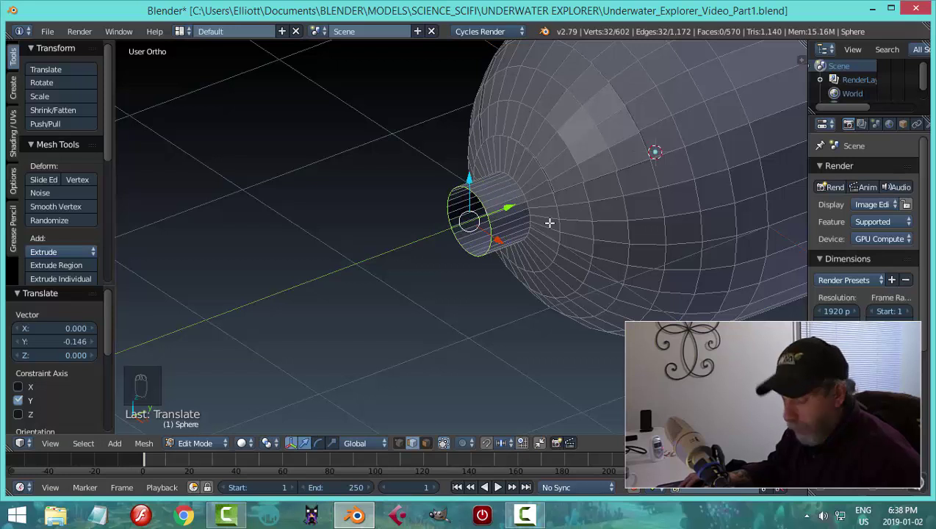
Extrude the nose tube's end loop outward as a flange, and extrude the flange's outer loop about 0.14 forward along negative Y.
key(e)
key(s)
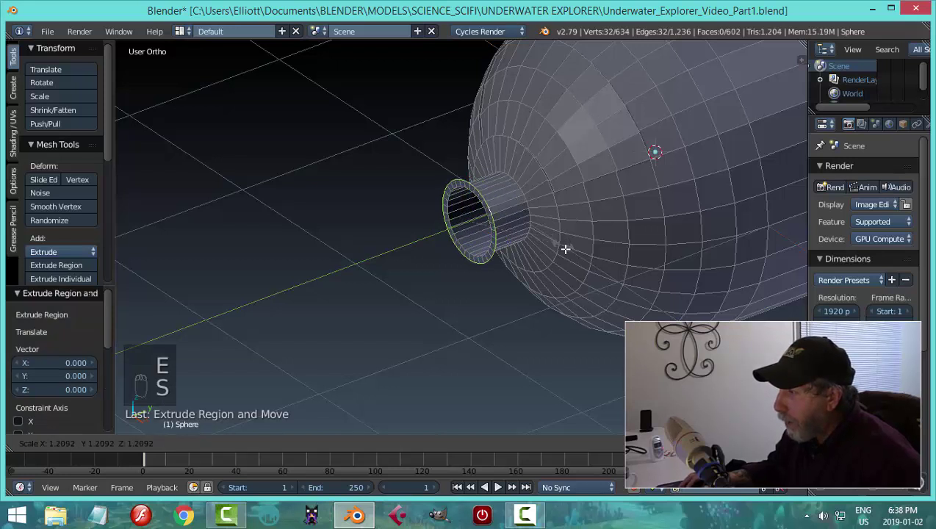
click(568, 256)
key(e)
right_click(564, 236)
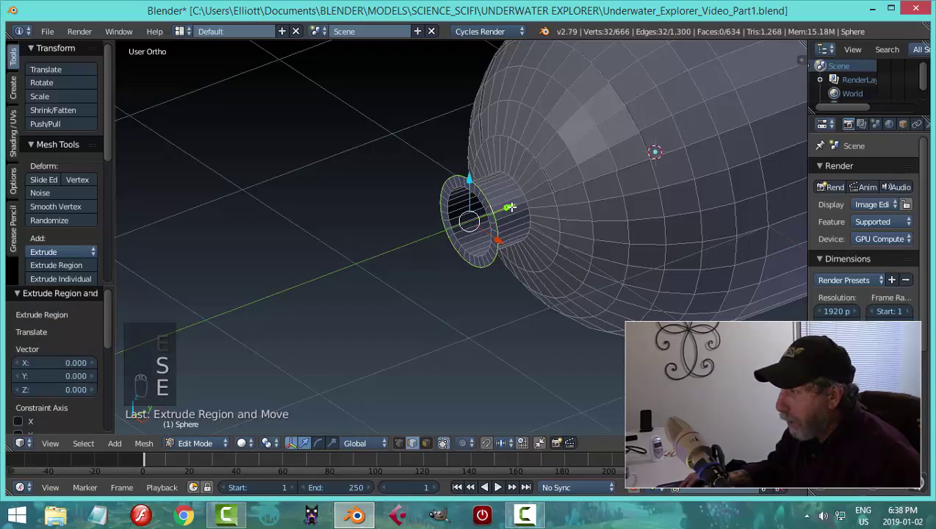
mouse_move(509, 207)
mouse_down()
mouse_move(484, 219)
mouse_move(497, 217)
mouse_up()
Try to extrude the nose flange's front loop inward at a scale of about 0.8.
middle_drag(556, 239, 601, 208)
scroll(602, 210, up, 1)
key(e)
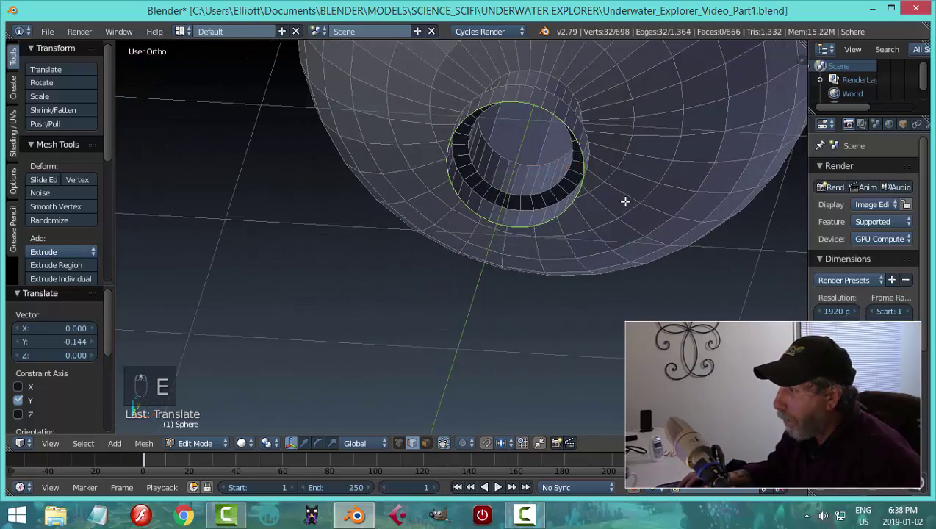
right_click(625, 201)
key(s)
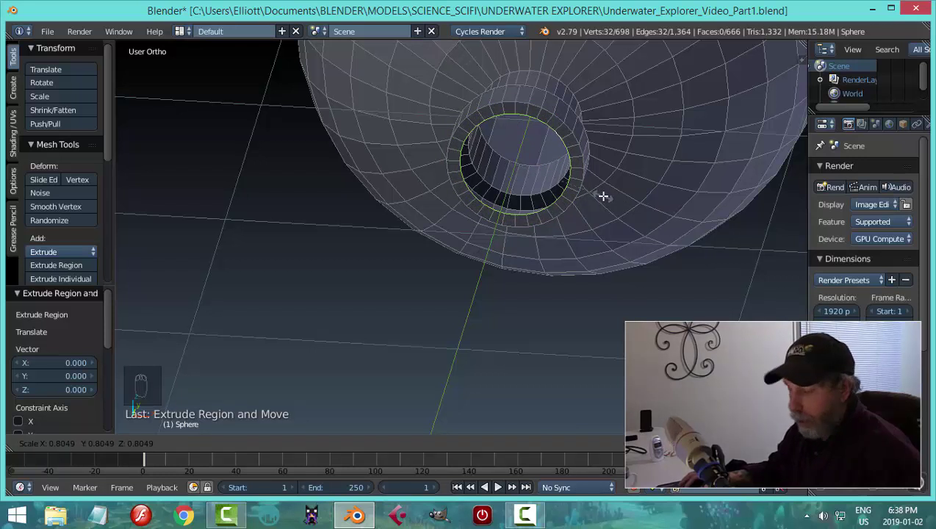
right_click(603, 196)
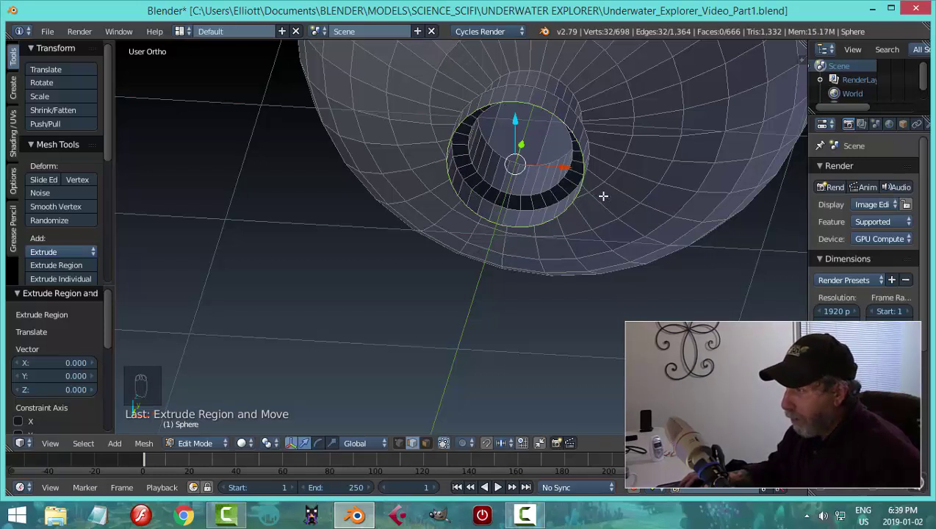
Select the entire mesh, remove its doubled vertices, and clear the selection.
key(a)
key(a)
key(a)
key(w)
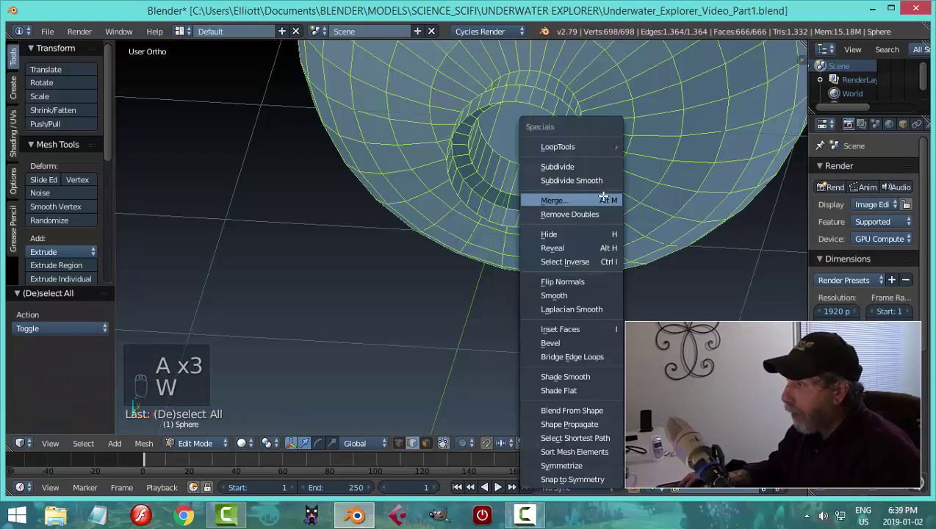
click(569, 214)
mouse_move(614, 188)
middle_down()
mouse_move(443, 198)
mouse_move(501, 202)
mouse_move(549, 180)
mouse_move(633, 178)
mouse_move(628, 195)
mouse_move(599, 198)
middle_up()
key(a)
scroll(621, 189, down, 3)
scroll(599, 198, up, 4)
middle_drag(555, 218, 533, 194)
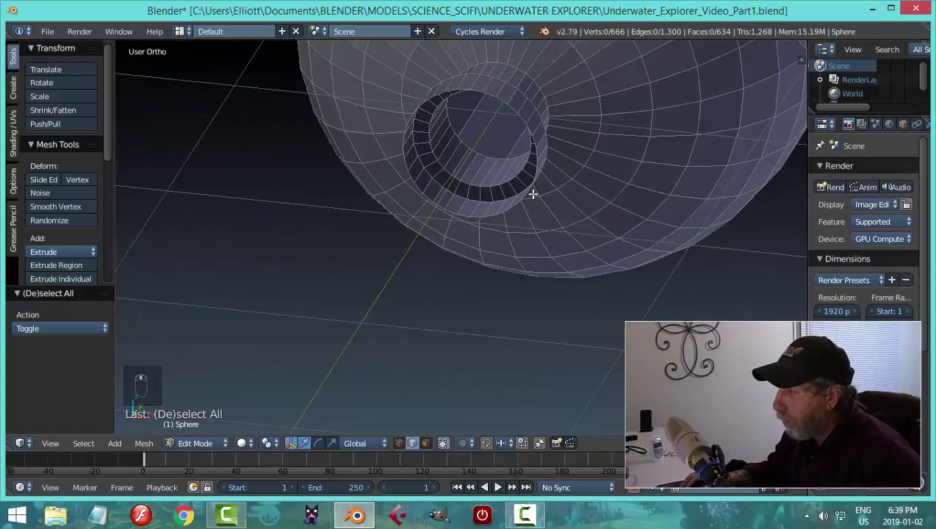
Extrude the nose flange's front edge loop inward at a scale of about 0.83 to form a rim, and clear the selection.
alt+right_click(522, 117)
middle_drag(550, 157, 519, 166)
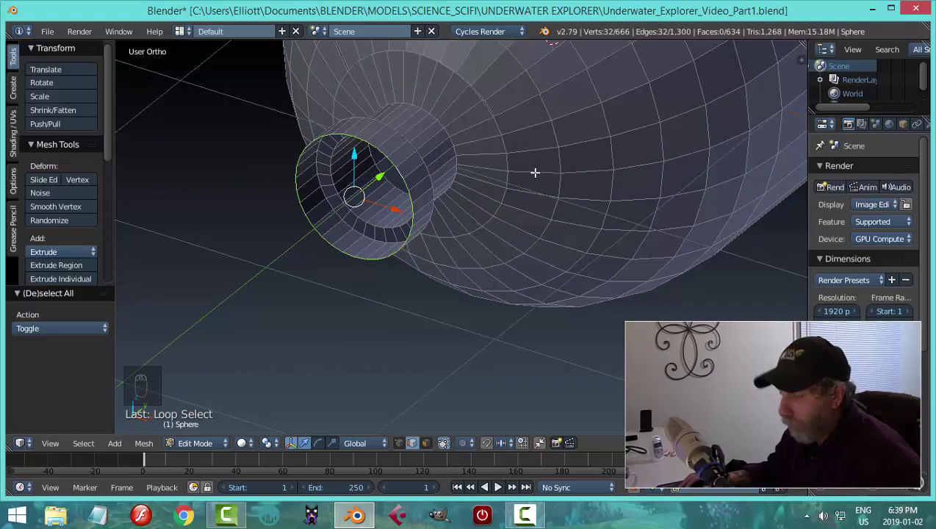
key(e)
key(s)
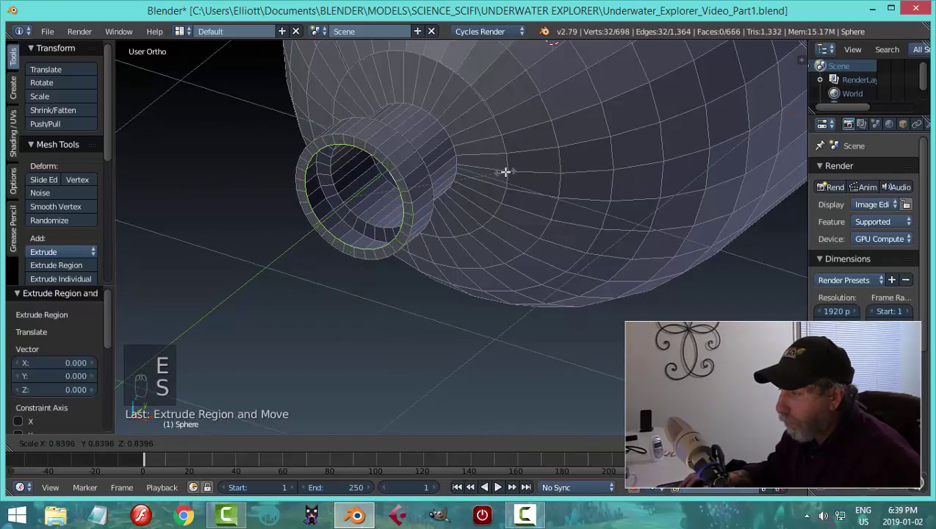
click(503, 172)
middle_drag(469, 196, 489, 198)
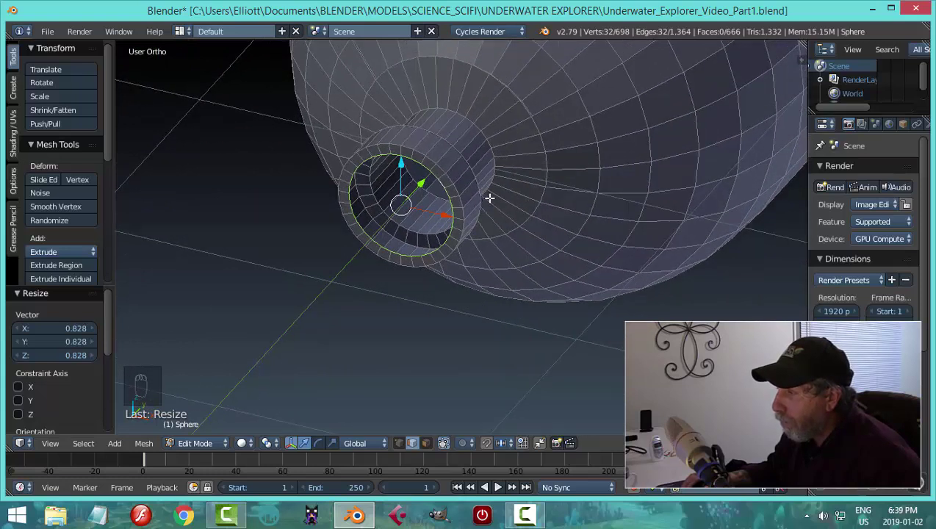
key(a)
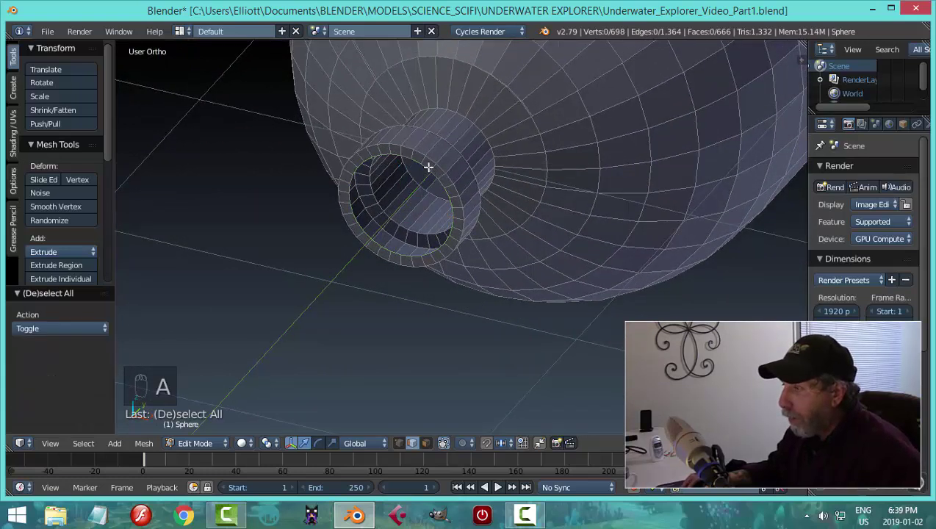
Snap the 3D cursor to the inner edge loop of the nose rim and return to Object Mode.
alt+right_click(457, 174)
middle_drag(457, 174, 523, 198)
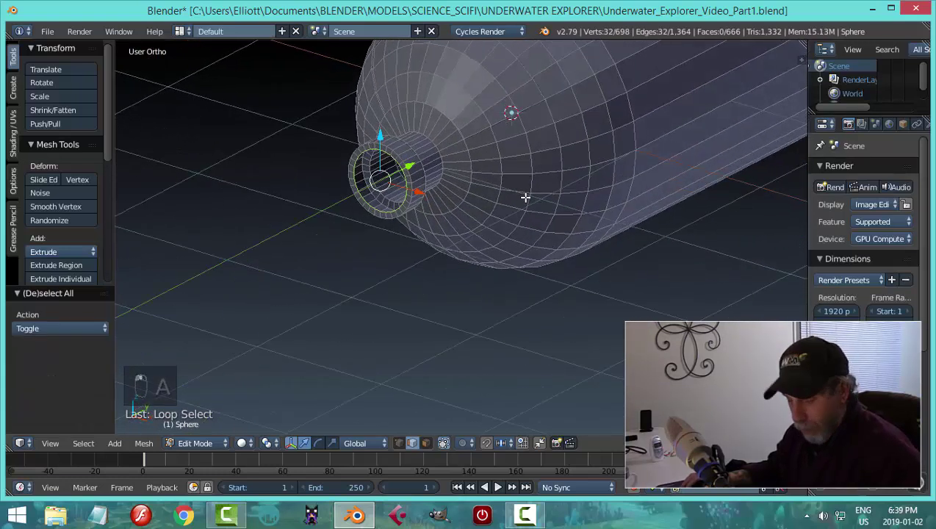
key(shift+s)
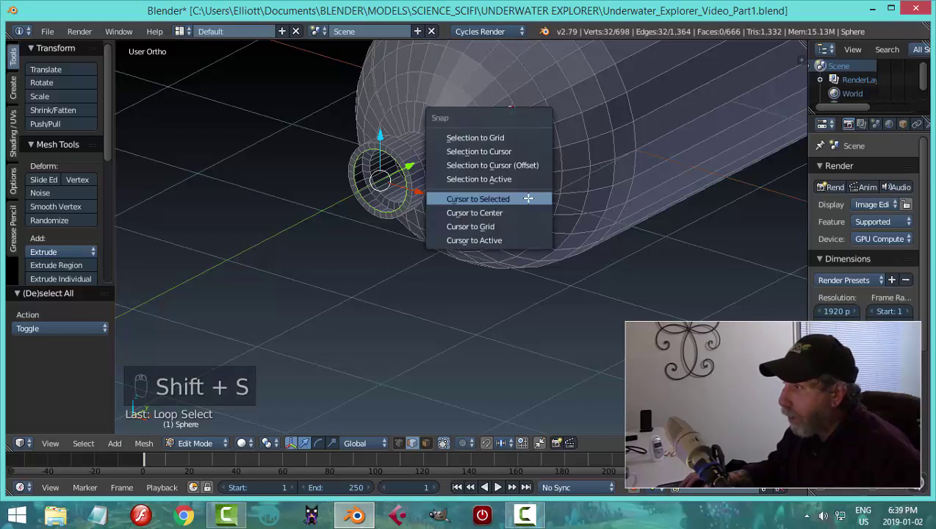
click(514, 196)
key(a)
key(Tab)
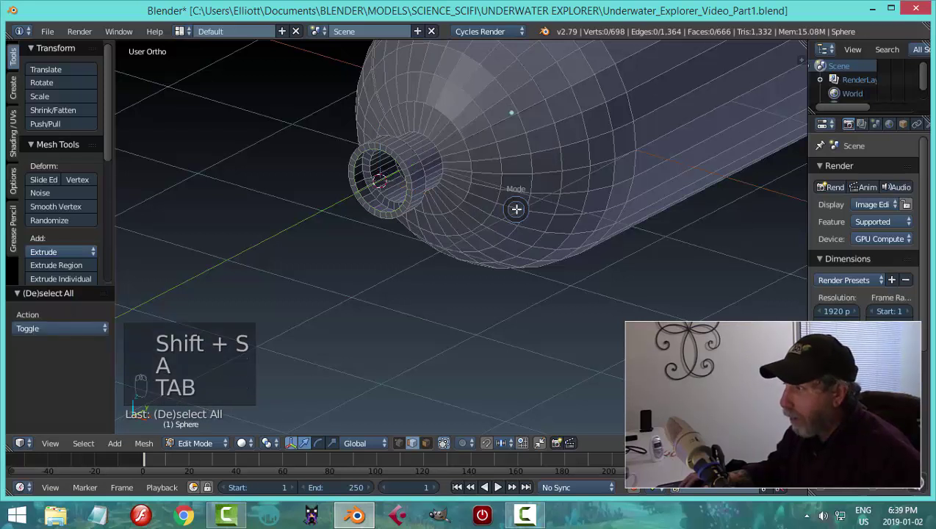
Add a UV sphere at the 3D cursor and rotate it 90° about the X axis.
key(shift+a)
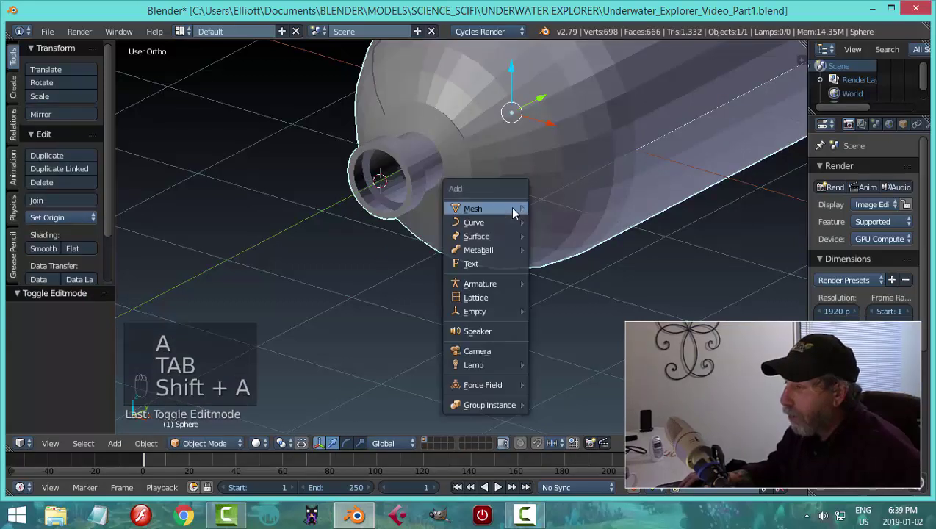
mouse_move(509, 208)
click(559, 253)
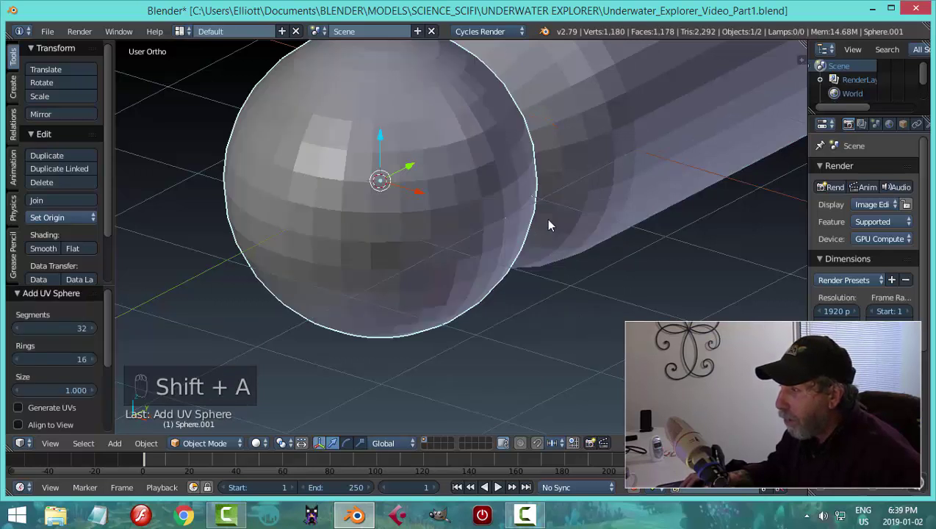
text(rx90)
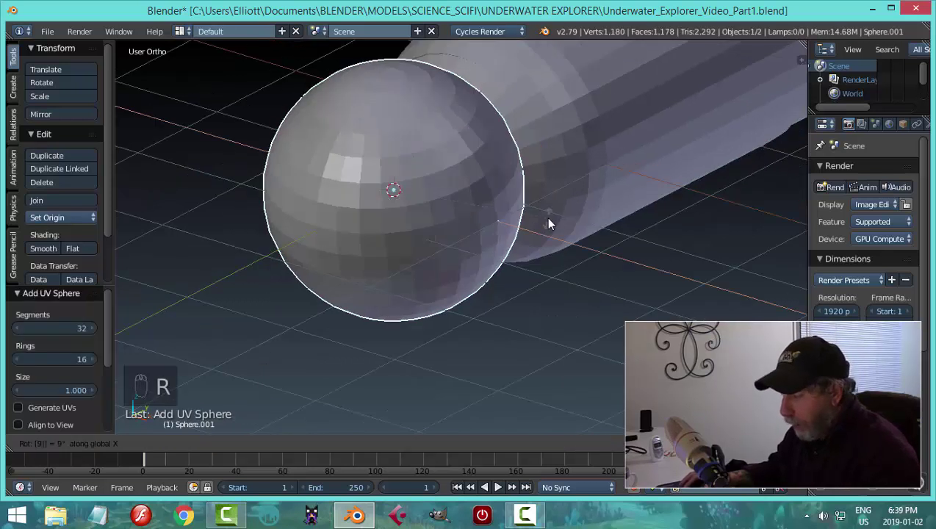
key(Return)
Scale the new sphere's mesh down to about 0.34 in Edit Mode, working in the right side view.
key(KP_3)
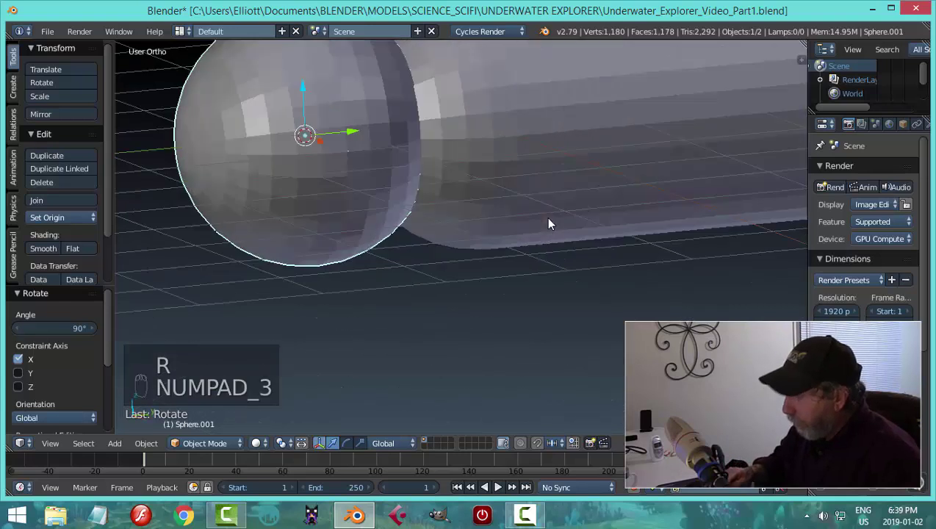
key(Tab)
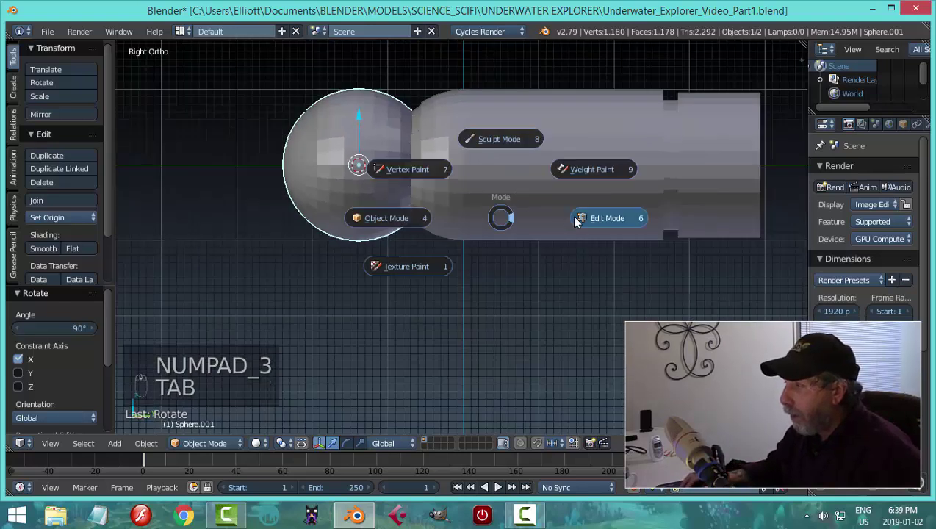
key(s)
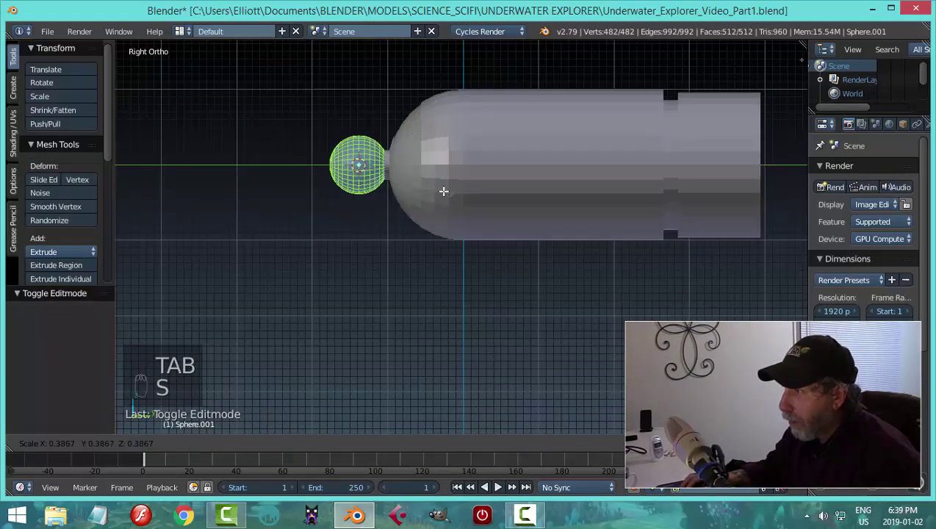
click(432, 191)
Delete the vertices of the small sphere's rear half in wireframe, leaving a forward-facing dome.
scroll(385, 163, up, 2)
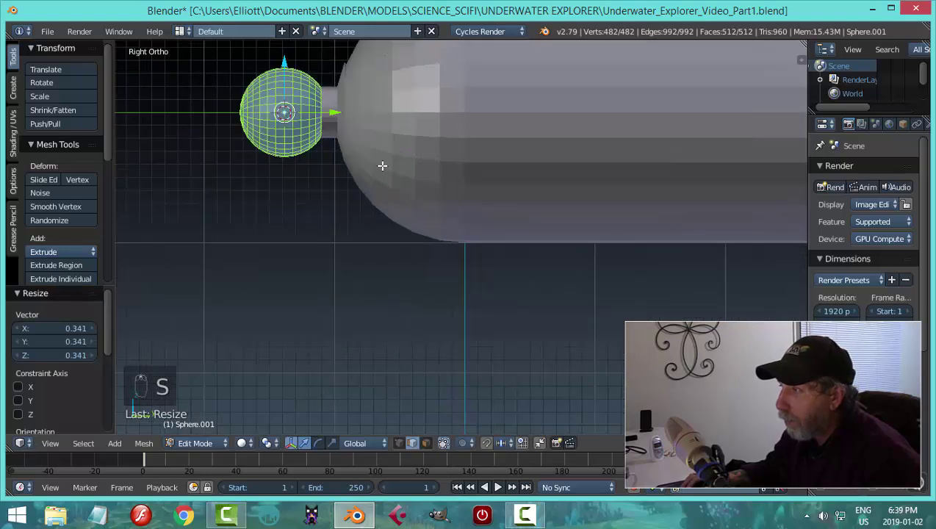
shift+middle_drag(381, 163, 493, 210)
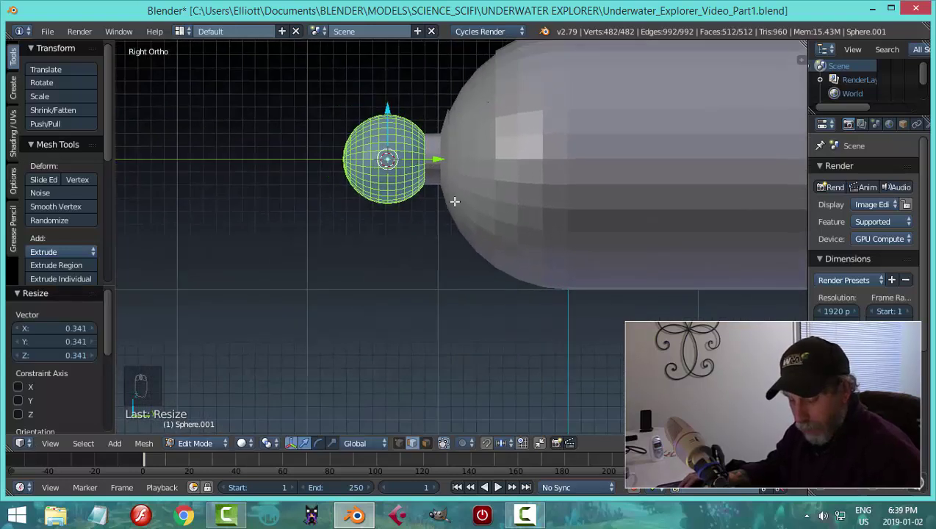
key(z)
click(557, 202)
key(ctrl+Tab)
click(544, 187)
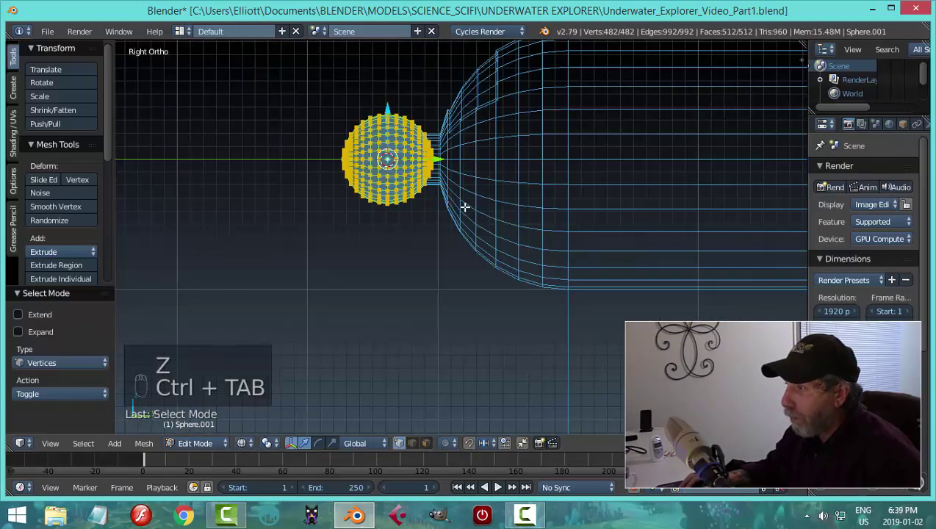
key(a)
scroll(487, 225, up, 3)
shift+middle_drag(472, 188, 512, 284)
key(b)
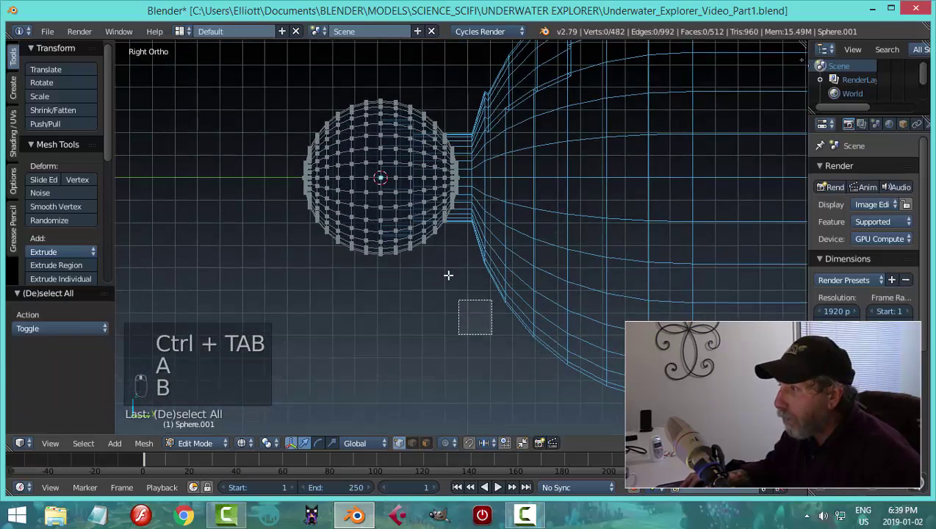
drag(448, 275, 385, 77)
key(x)
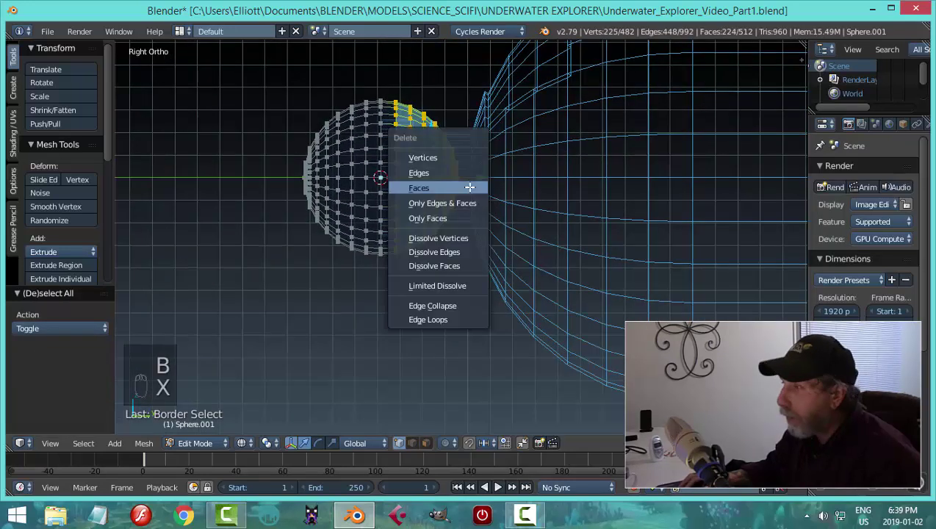
click(463, 183)
Scale the whole dome mesh to about 0.77 and move it about 0.06 along Y toward the nose flange.
key(a)
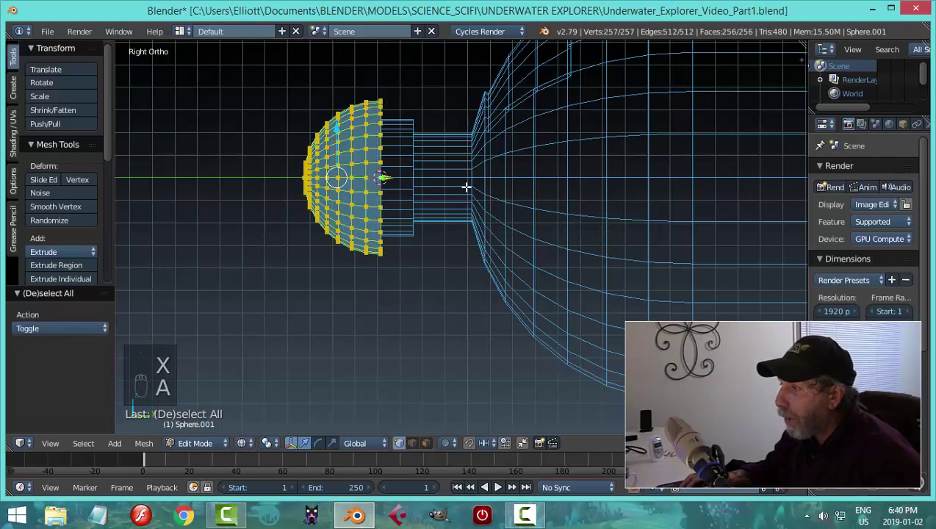
key(s)
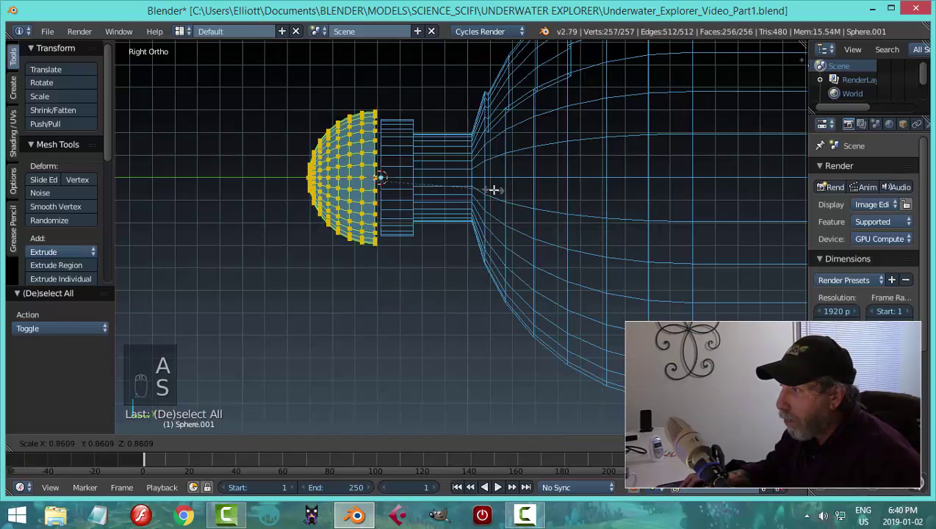
click(476, 192)
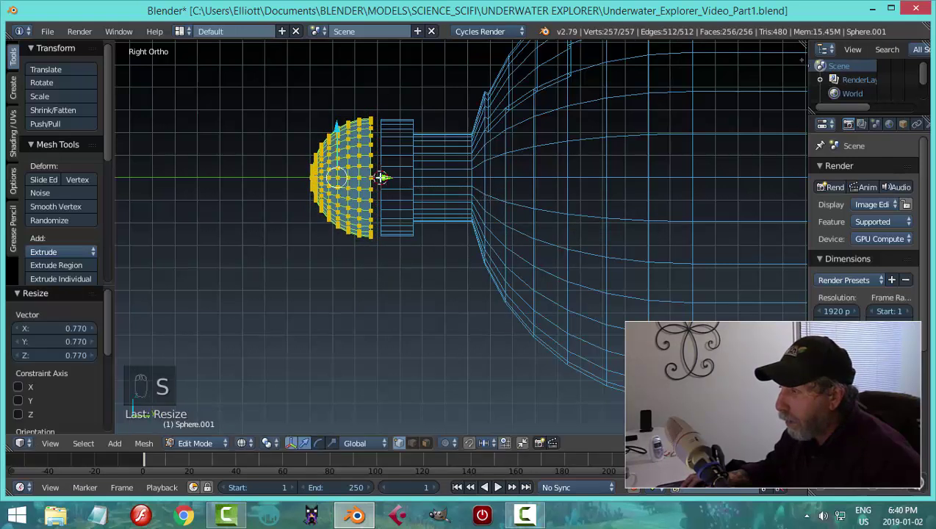
key(g)
key(y)
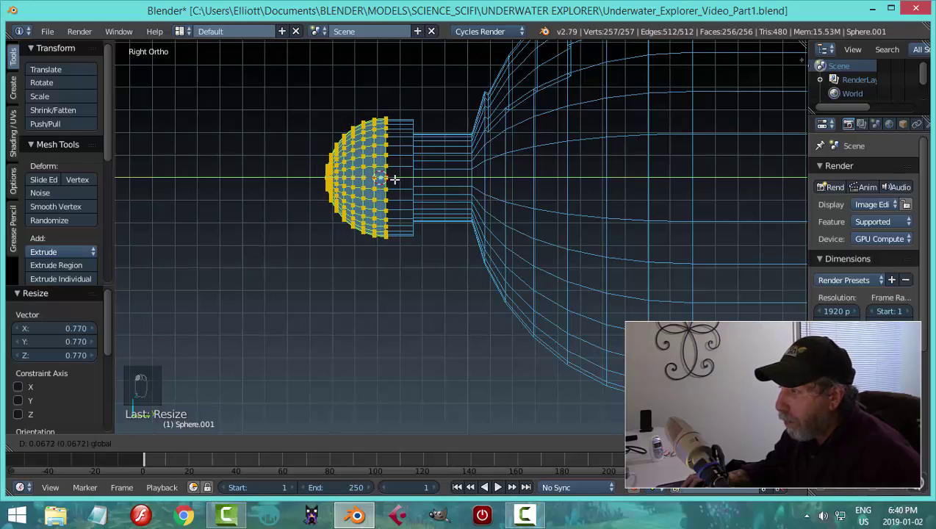
click(423, 179)
Snap the 3D cursor to the dome's open edge loop and set the pivot point to 3D Cursor.
scroll(451, 182, up, 2)
scroll(449, 184, down, 1)
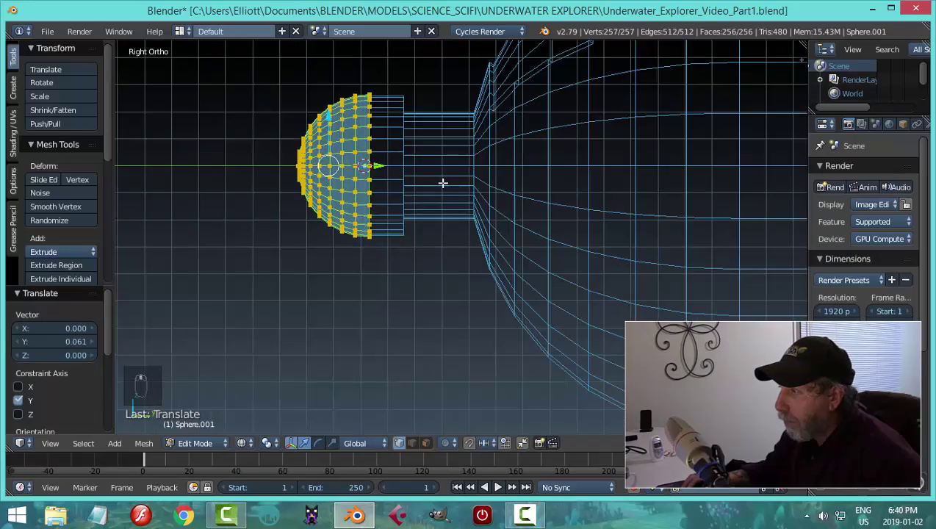
key(a)
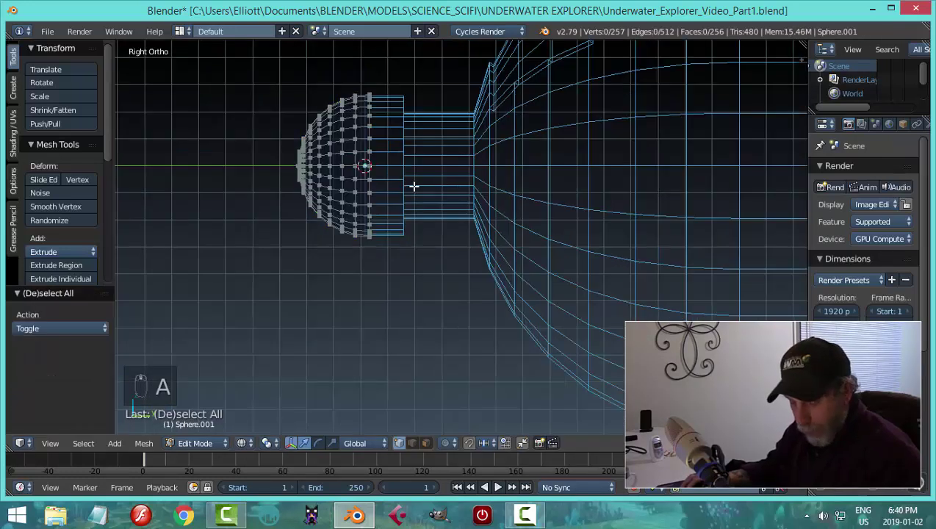
alt+right_click(369, 146)
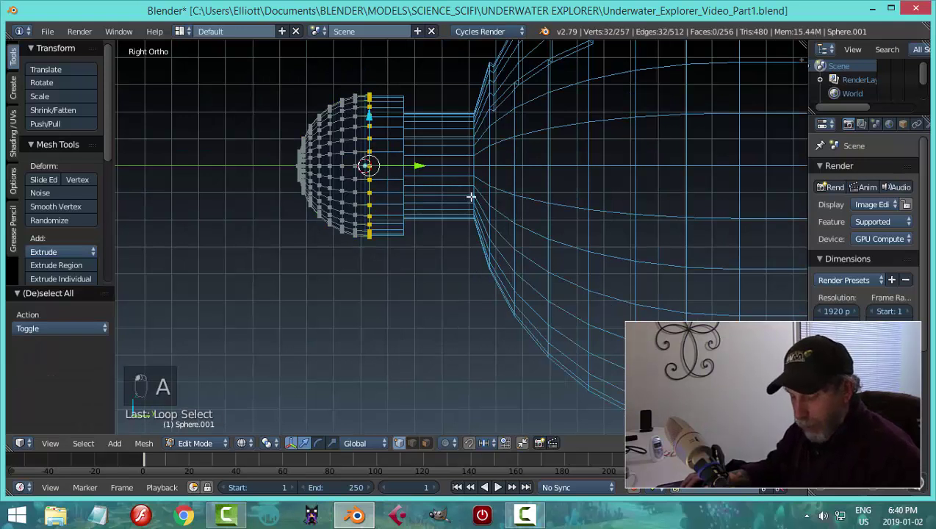
key(shift+s)
click(471, 195)
click(271, 443)
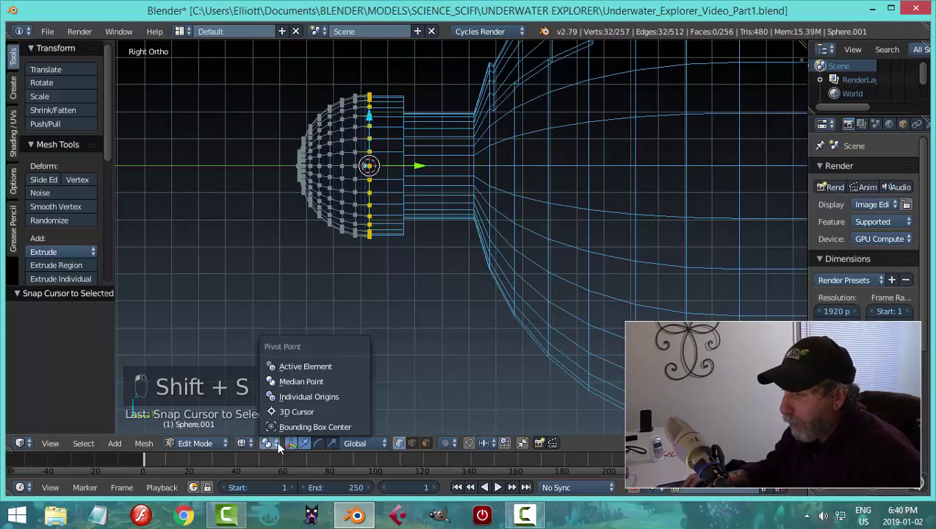
click(308, 409)
Flatten the entire dome mesh along Y to a scale of about 0.33 and return to Object Mode.
key(a)
key(a)
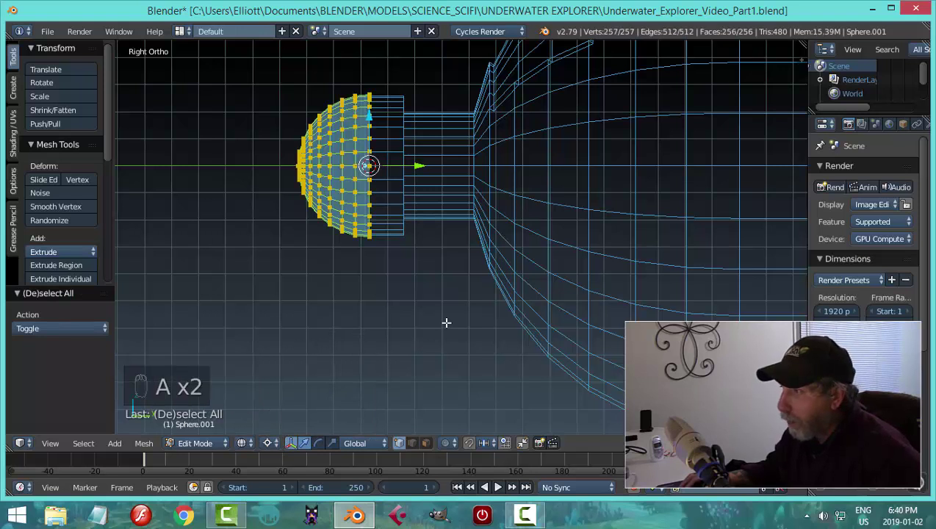
key(s)
key(y)
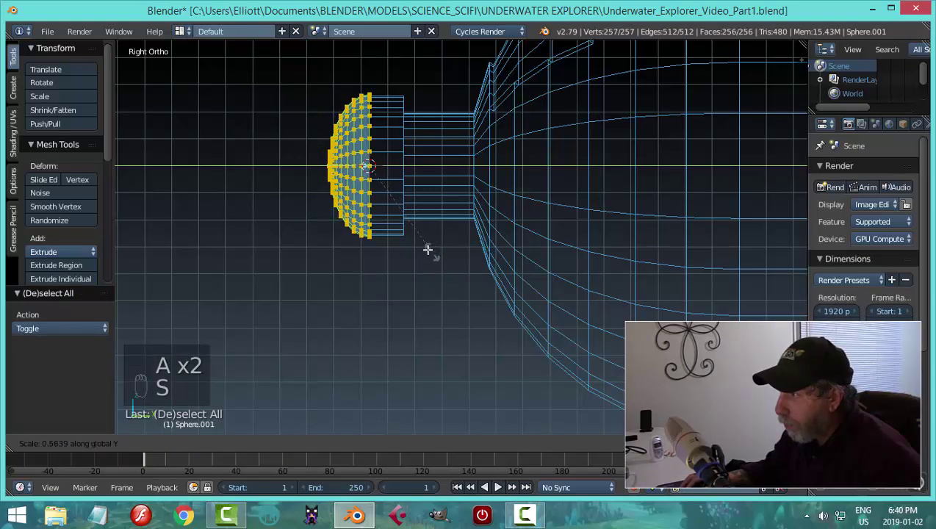
click(397, 219)
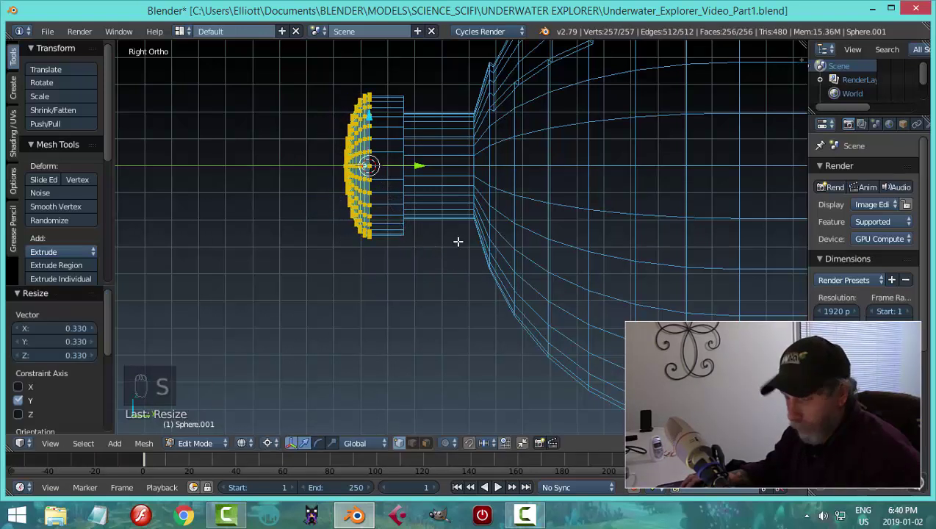
key(a)
key(Tab)
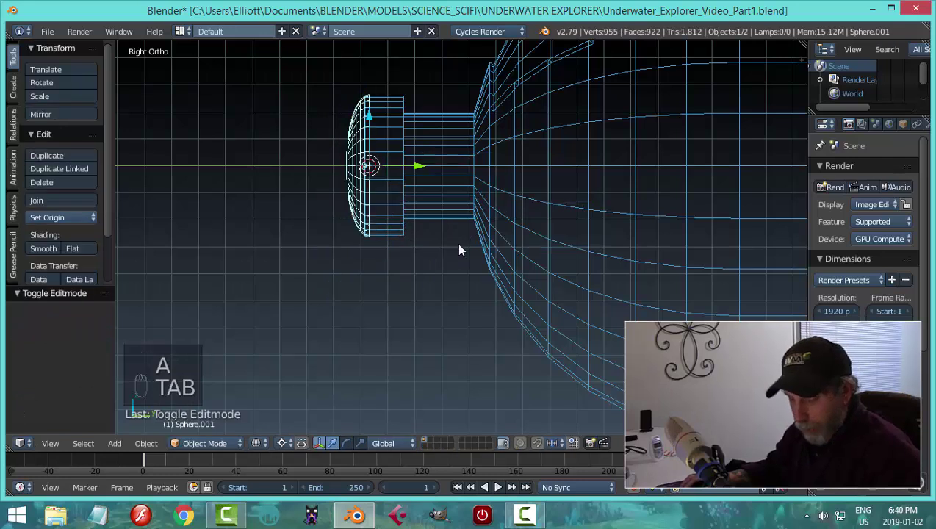
Scale the dome object to about 0.82 in solid shading so it fits inside the nose rim.
key(z)
click(462, 326)
mouse_move(462, 326)
middle_down()
mouse_move(473, 262)
mouse_move(529, 276)
middle_up()
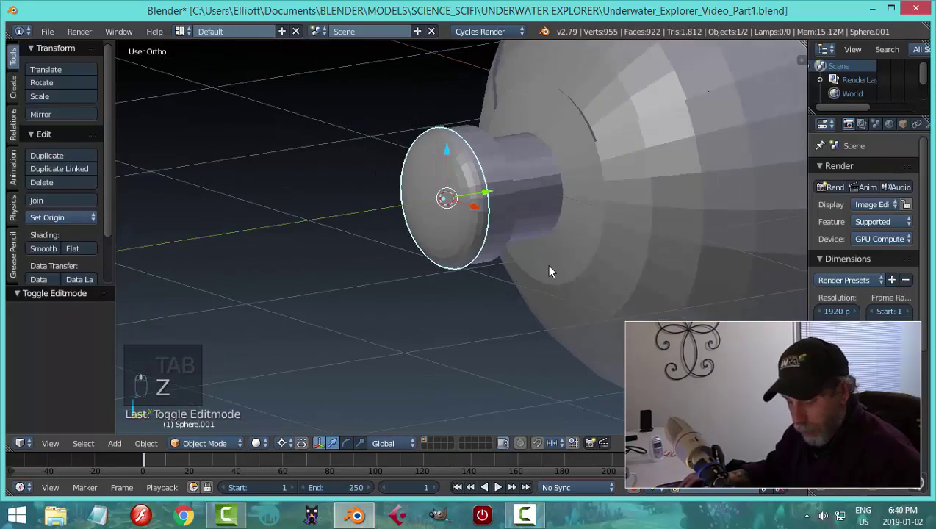
key(s)
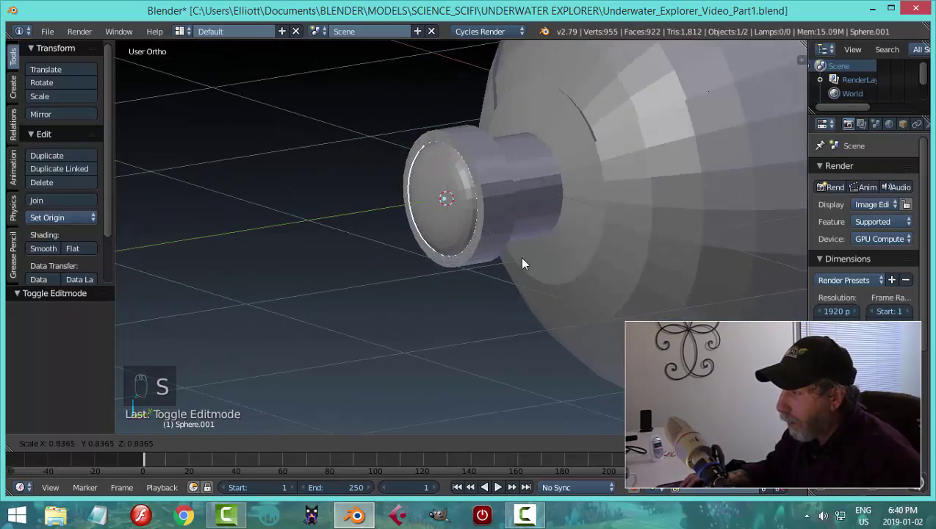
click(518, 255)
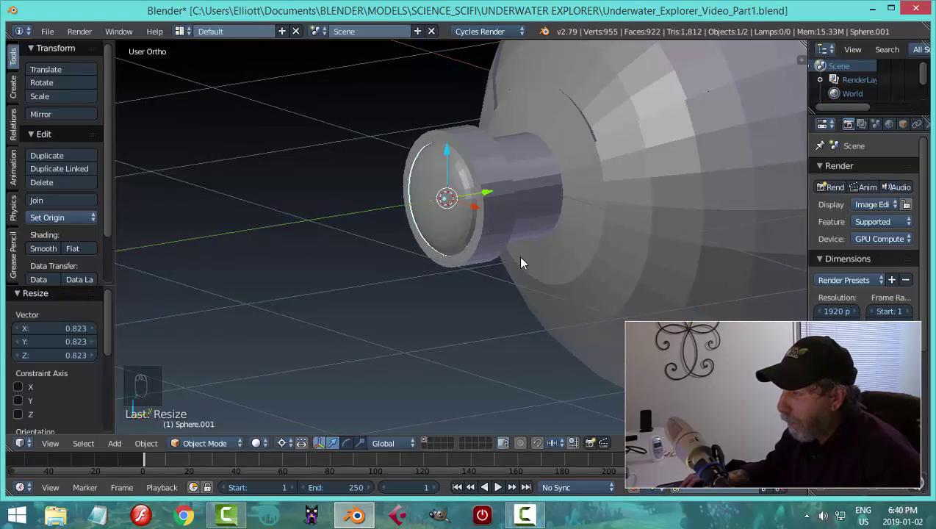
Add a Subdivision Surface modifier with 2 view subdivisions to the hull and shade the hull smooth.
middle_drag(545, 249, 476, 226)
scroll(544, 250, up, 2)
scroll(548, 244, down, 2)
right_click(544, 255)
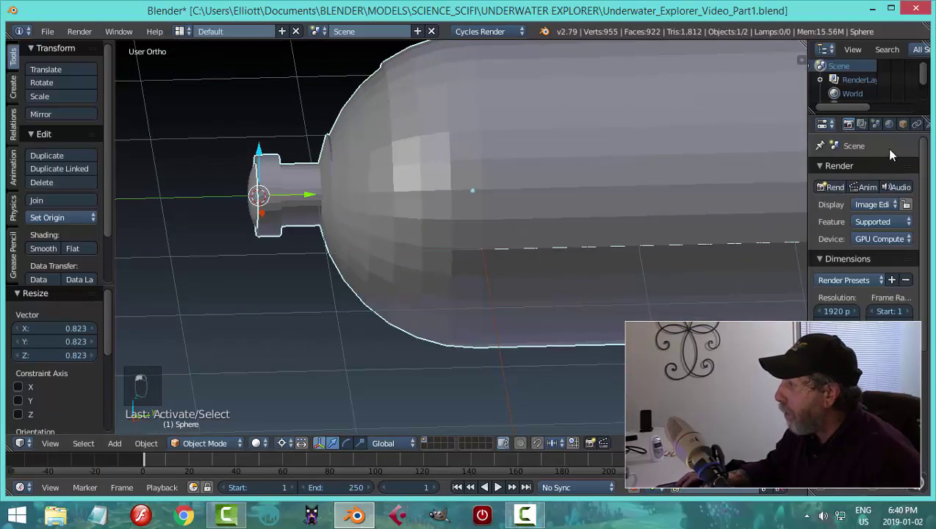
click(875, 123)
click(868, 171)
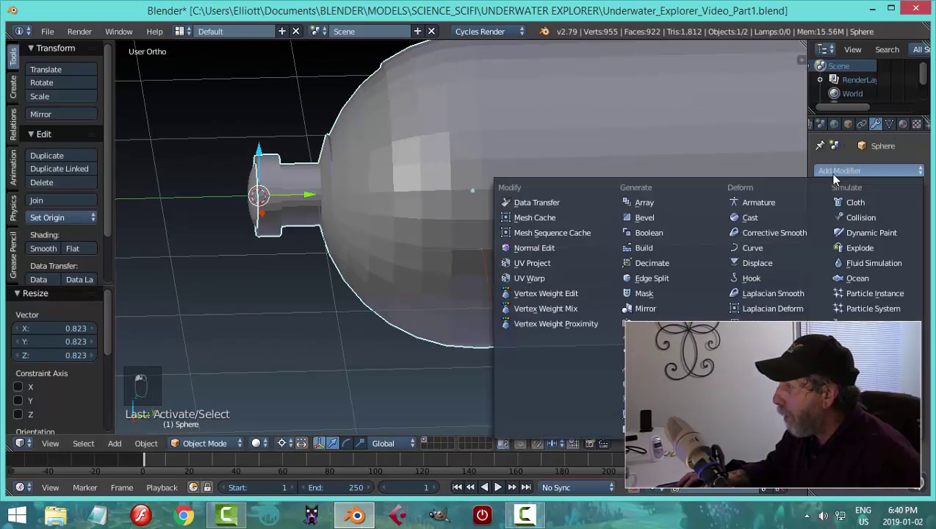
click(647, 399)
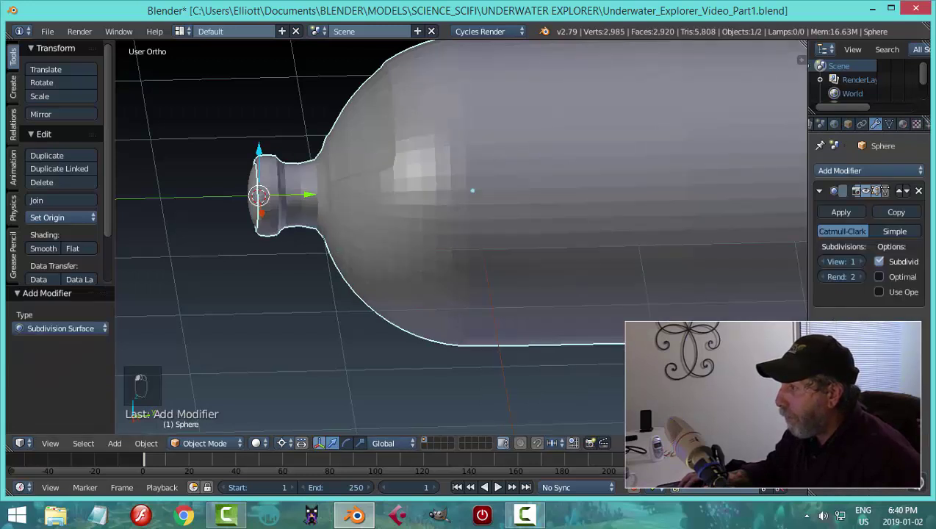
click(861, 262)
click(45, 247)
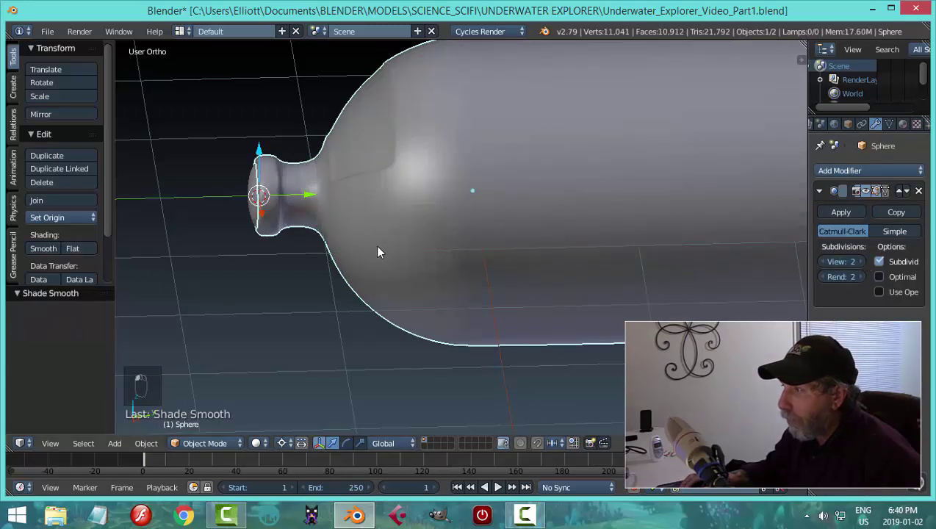
Add one loop cut along the narrow groove around the hull's front panel in edge select mode and return to Object Mode.
middle_drag(378, 251, 606, 282)
key(Tab)
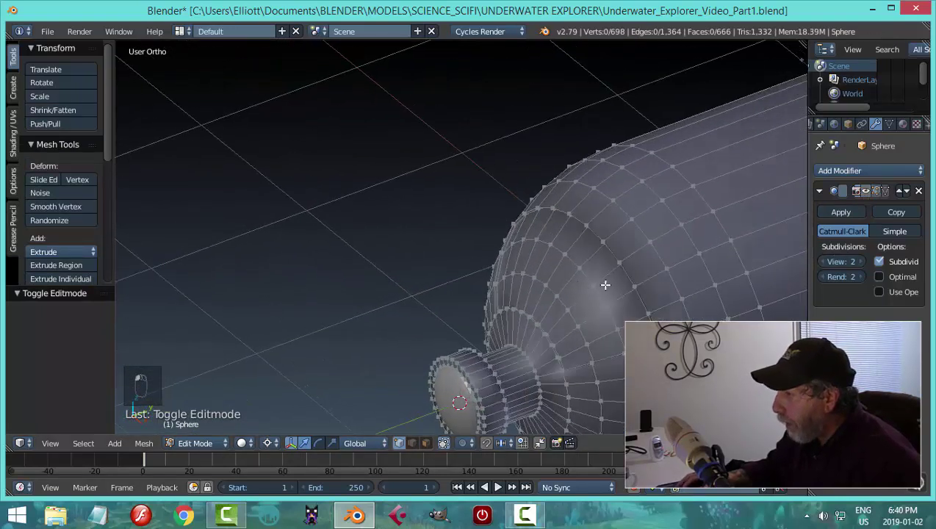
scroll(587, 268, up, 5)
scroll(391, 181, up, 4)
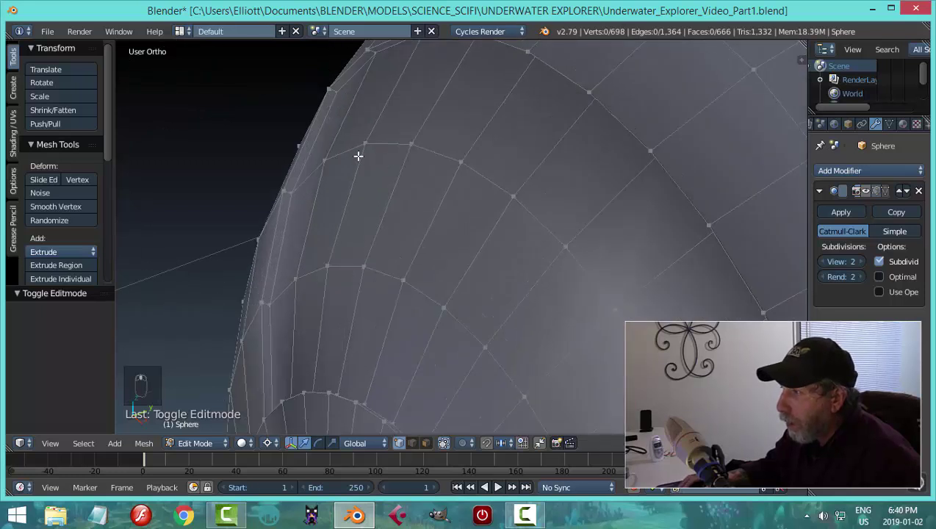
key(ctrl+Tab)
click(345, 231)
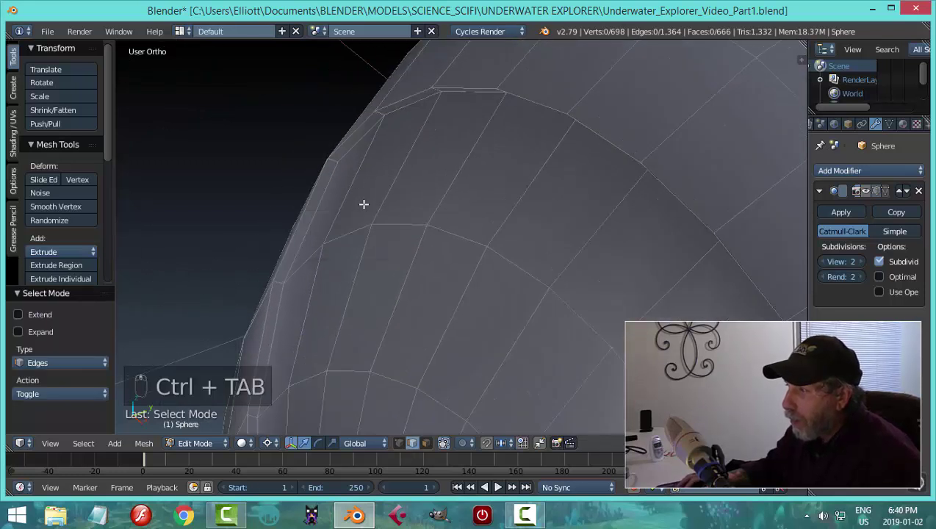
key(ctrl+r)
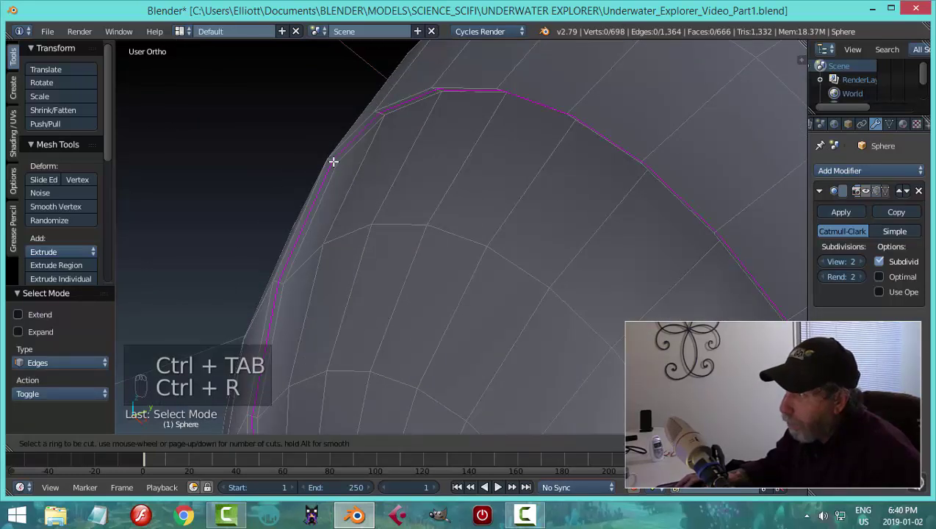
click(334, 161)
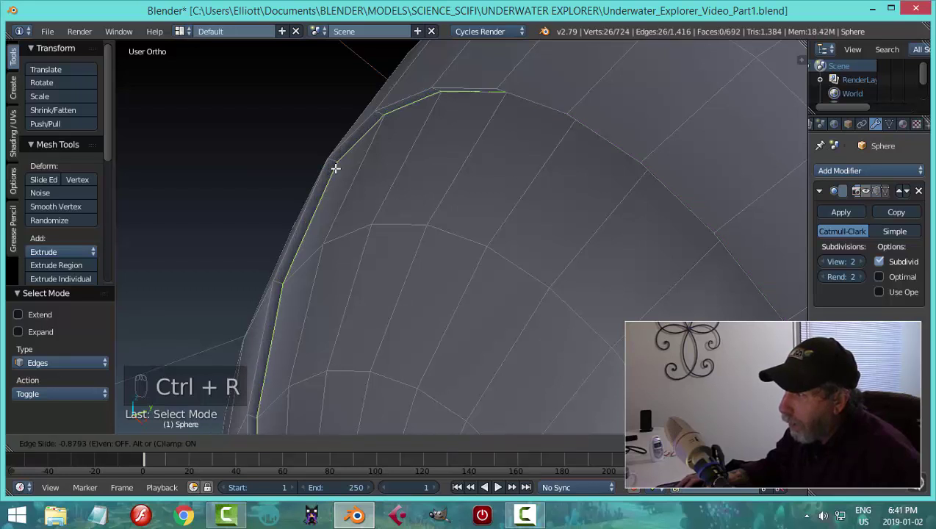
click(333, 167)
key(Tab)
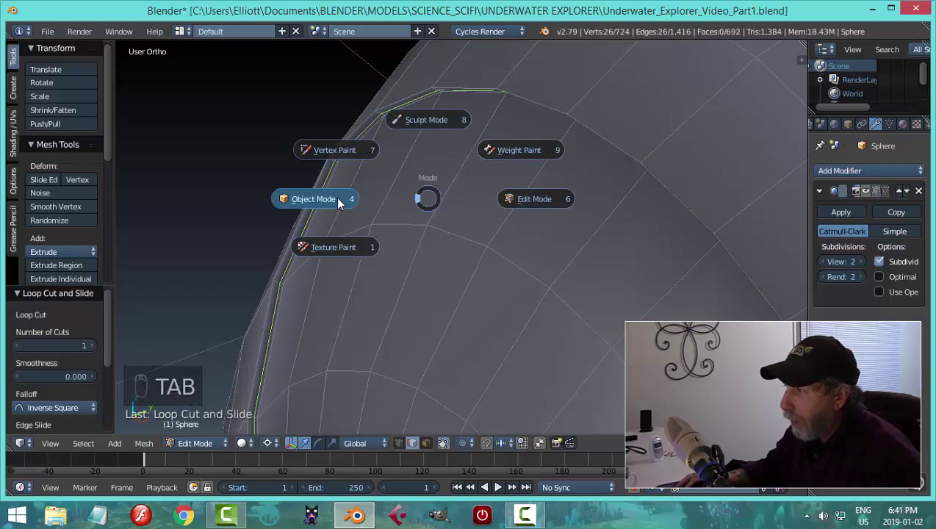
click(340, 203)
scroll(570, 262, down, 5)
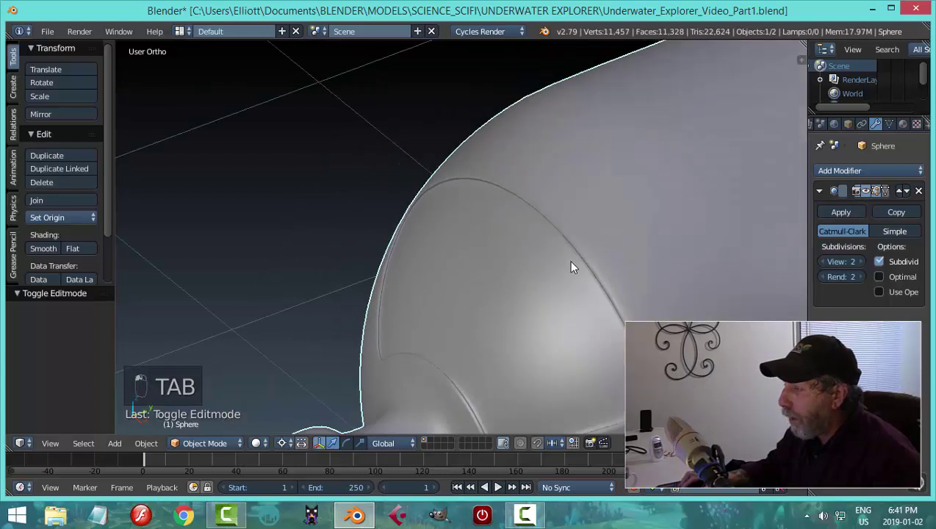
Add two loop cuts around the hull's nose tube, one tight against the flange and one tight against the hull junction.
middle_drag(570, 261, 364, 283)
key(Tab)
click(468, 286)
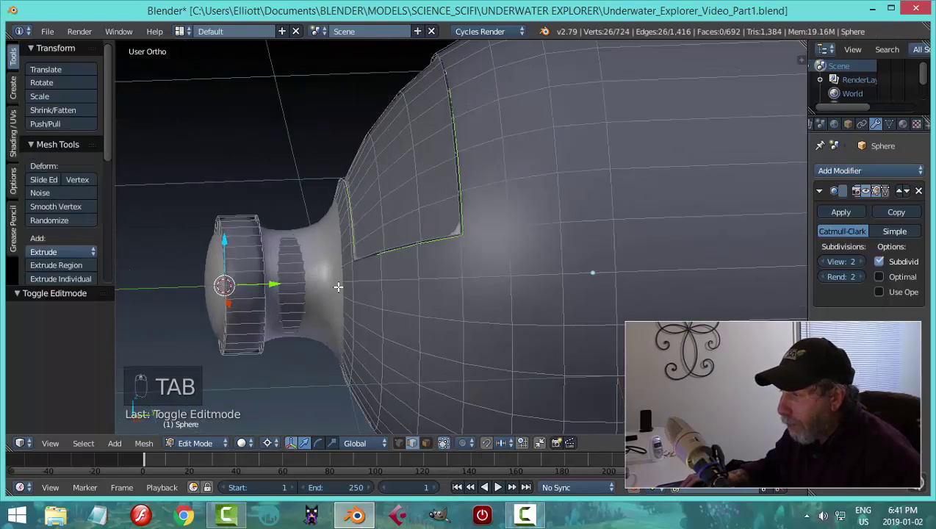
key(ctrl+r)
click(246, 261)
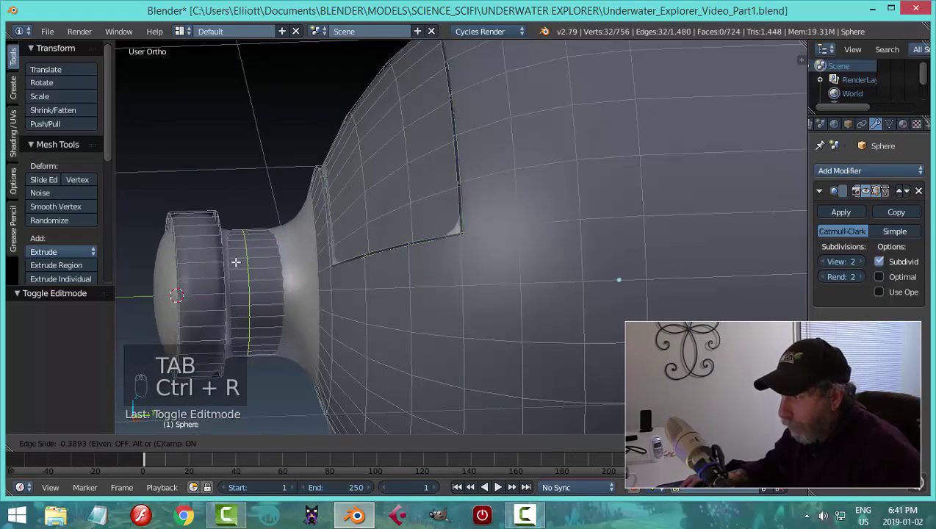
click(215, 265)
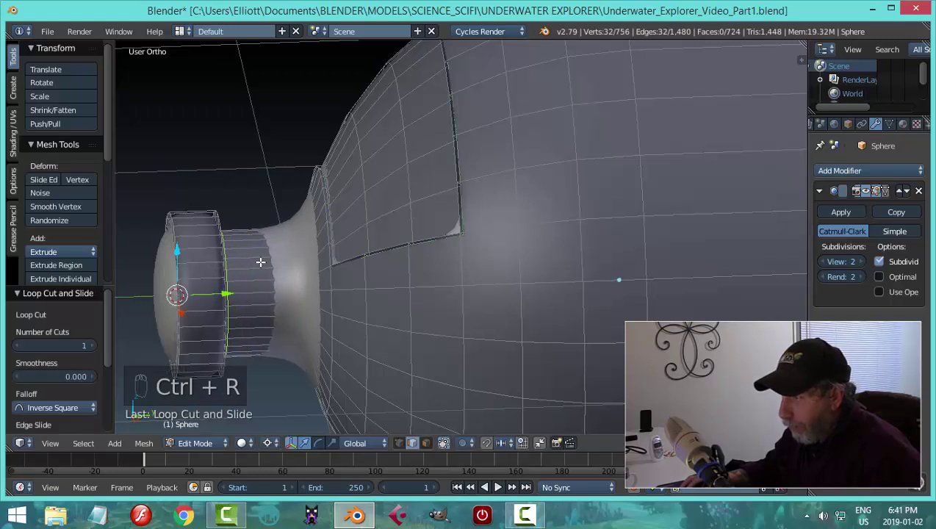
key(ctrl+r)
click(272, 263)
click(299, 267)
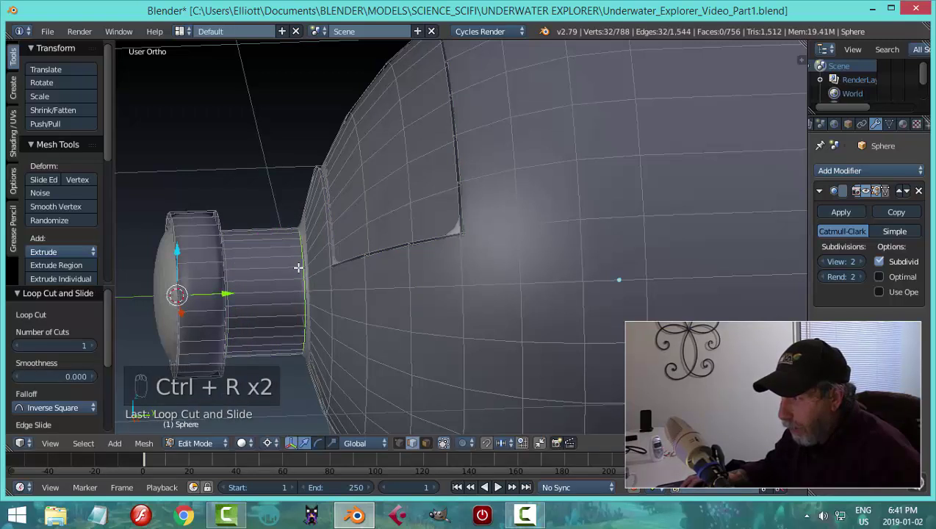
Add a loop cut in the hull faces surrounding the nose tube, slid tight against the tube's base.
key(a)
middle_drag(333, 271, 235, 267)
key(ctrl+r)
click(403, 243)
click(393, 260)
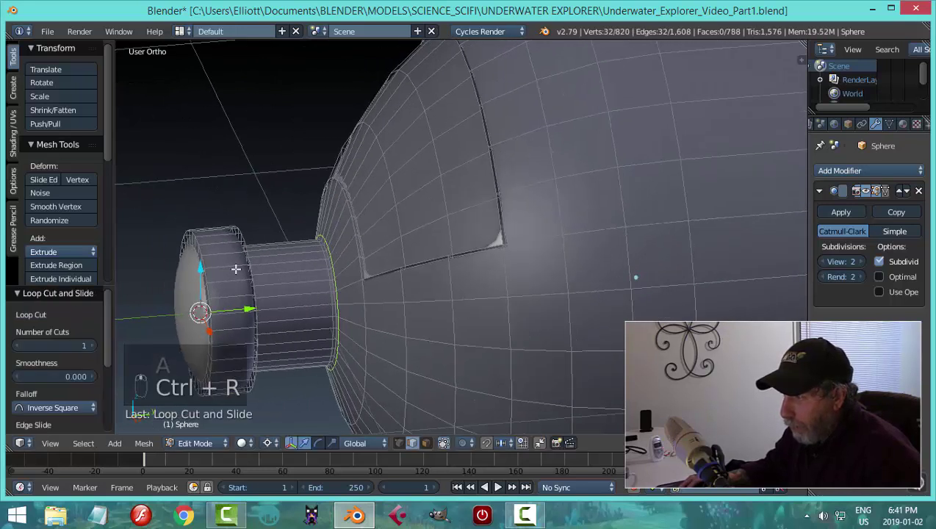
Add two loop cuts around the nose flange's outer wall near its rear and front edges, and return to Object Mode.
key(ctrl+r)
click(232, 266)
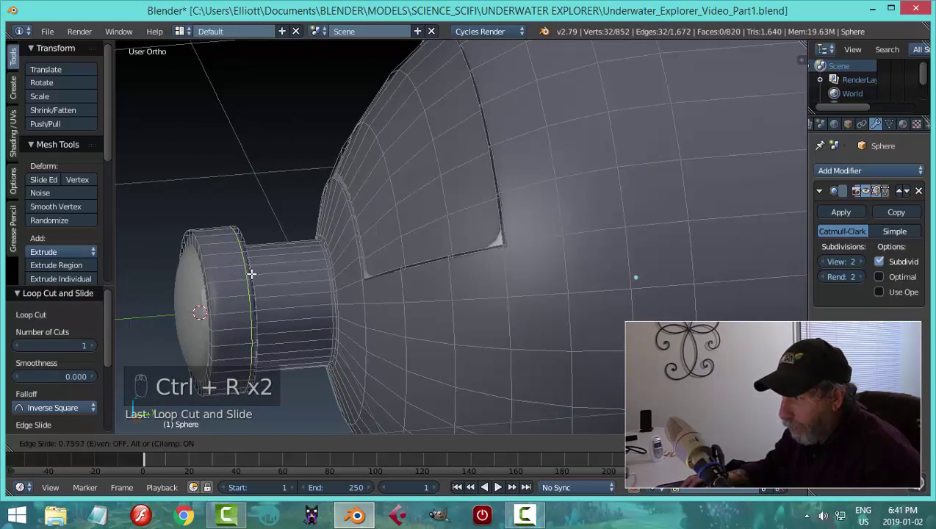
click(251, 273)
key(ctrl+r)
click(230, 264)
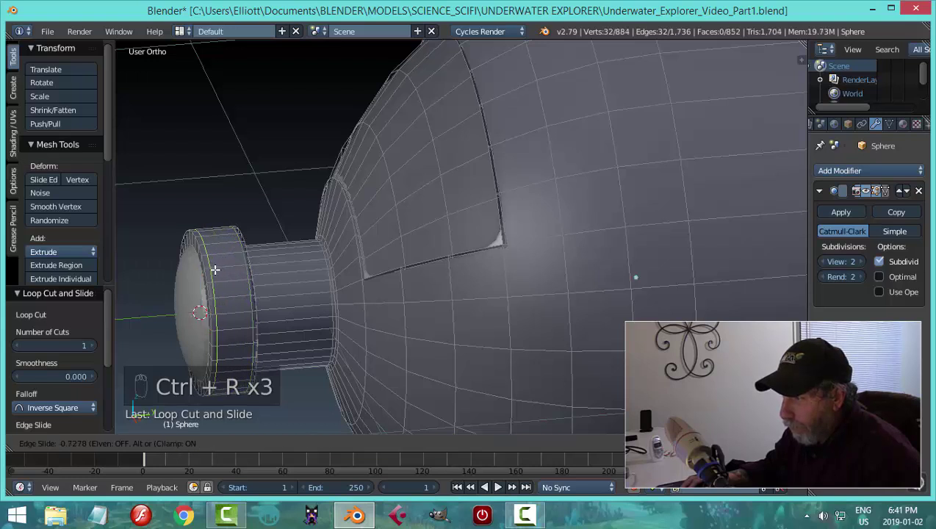
click(254, 272)
key(Tab)
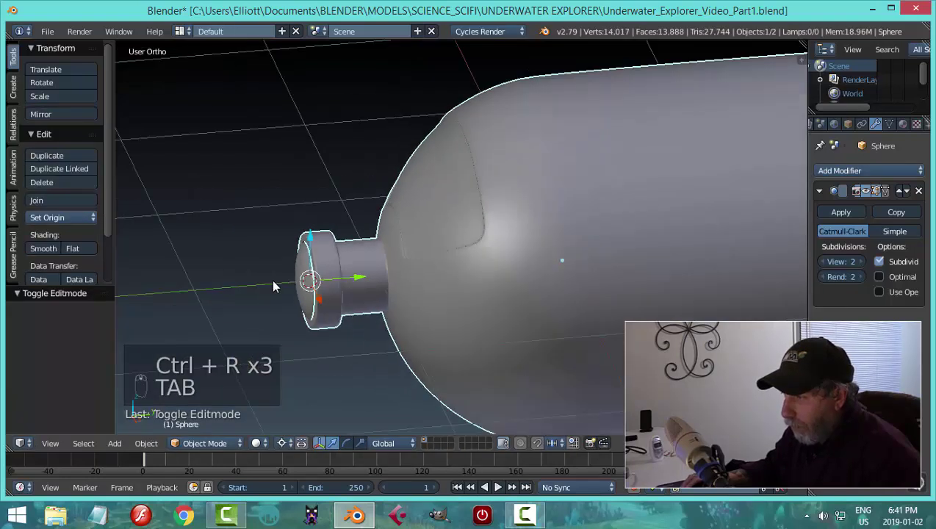
key(a)
key(a)
Hide the domed nose glass and select the hull.
scroll(462, 307, up, 3)
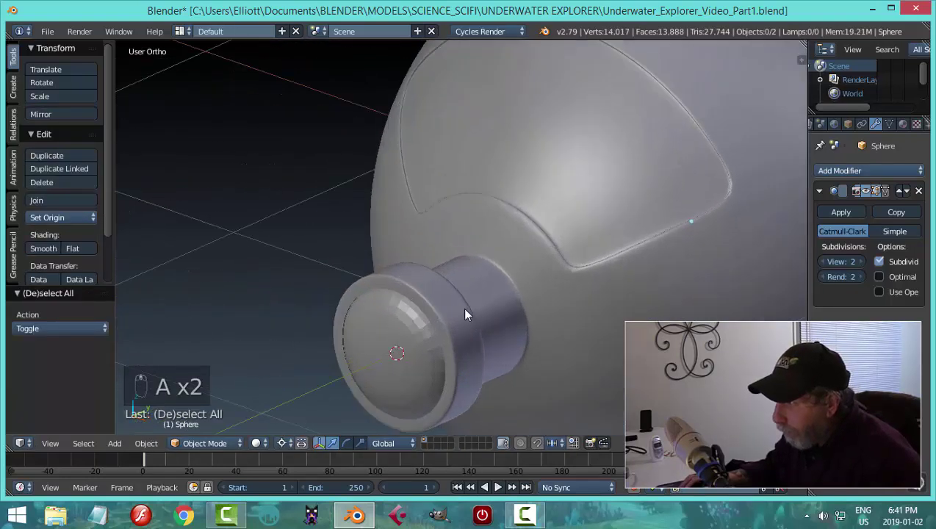
shift+middle_drag(462, 307, 328, 180)
right_click(416, 231)
key(h)
right_click(401, 210)
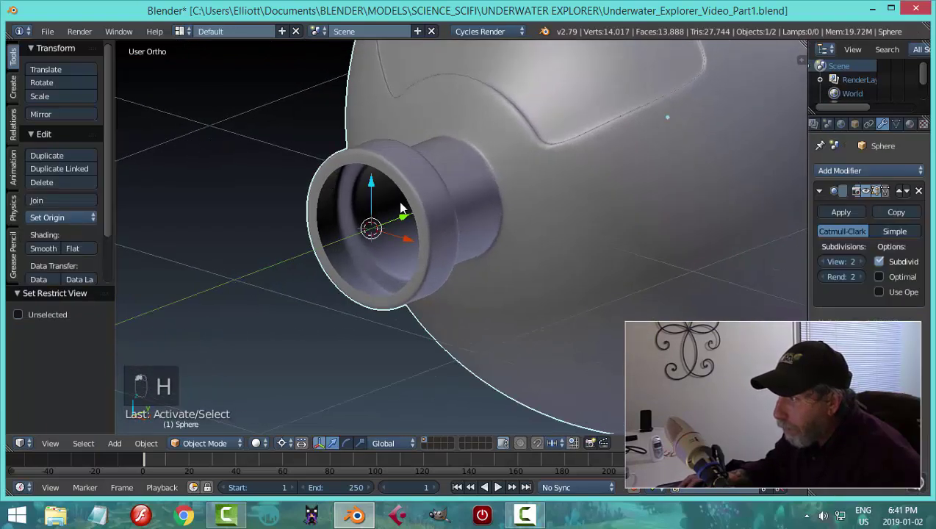
Extrude the nose rim's inner edge loop about 0.006 inward along Y.
key(Tab)
scroll(334, 181, up, 3)
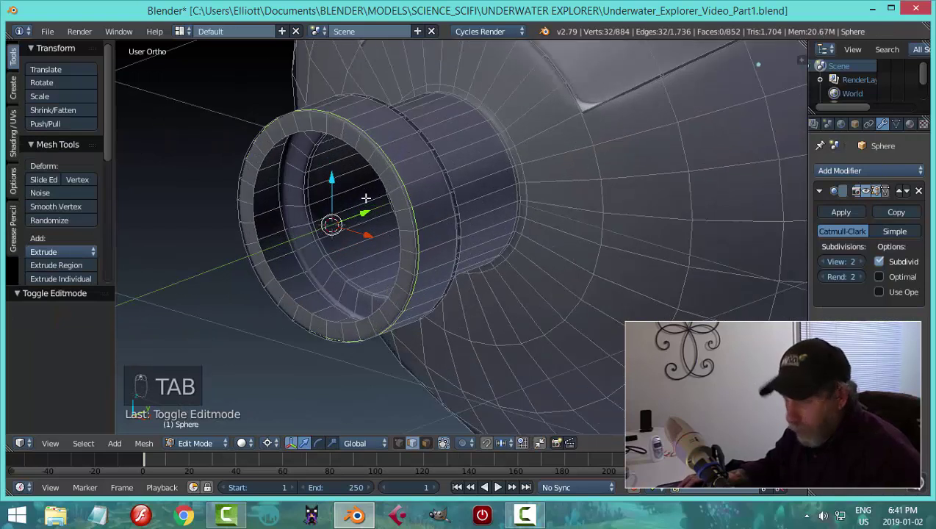
key(a)
key(a)
alt+right_click(273, 151)
middle_drag(365, 212, 347, 218)
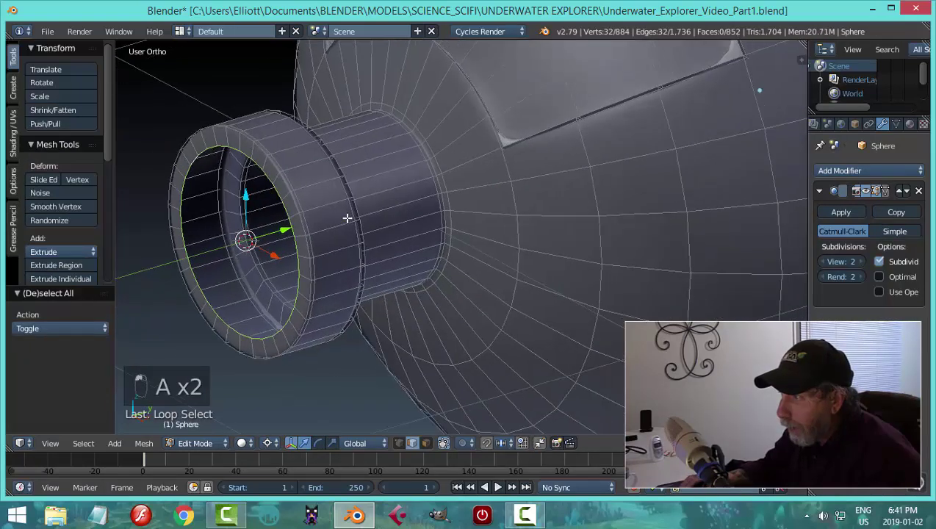
key(e)
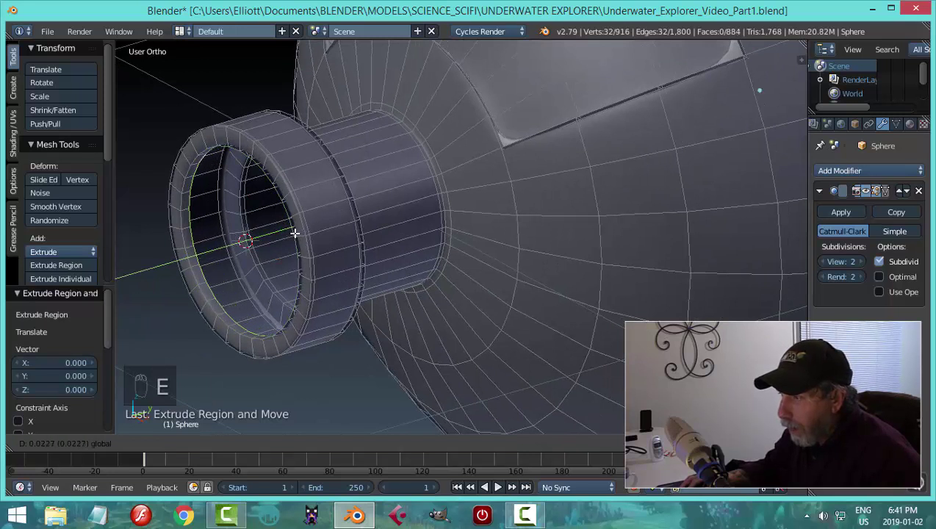
click(290, 234)
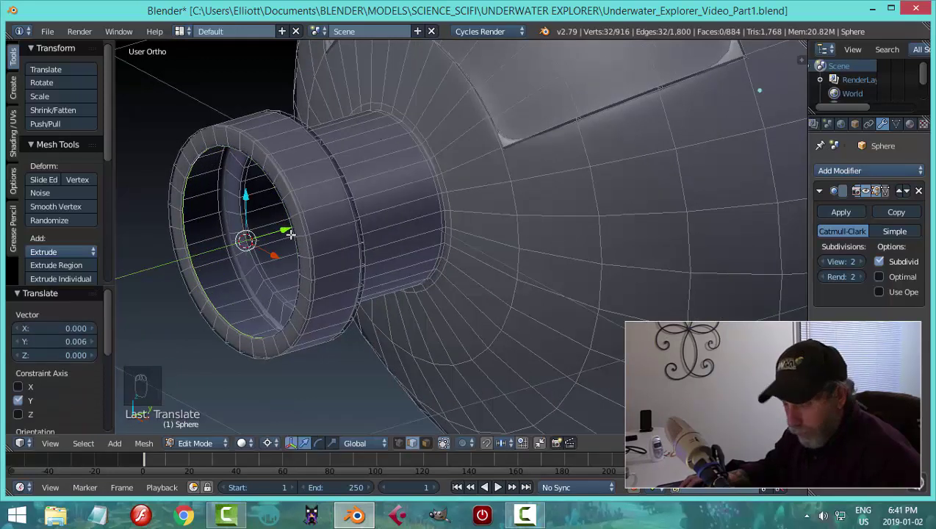
Extrude the rim's inner edge loop again about 0.075 along Y into the tube and return to Object Mode.
key(e)
right_click(292, 235)
drag(289, 231, 314, 221)
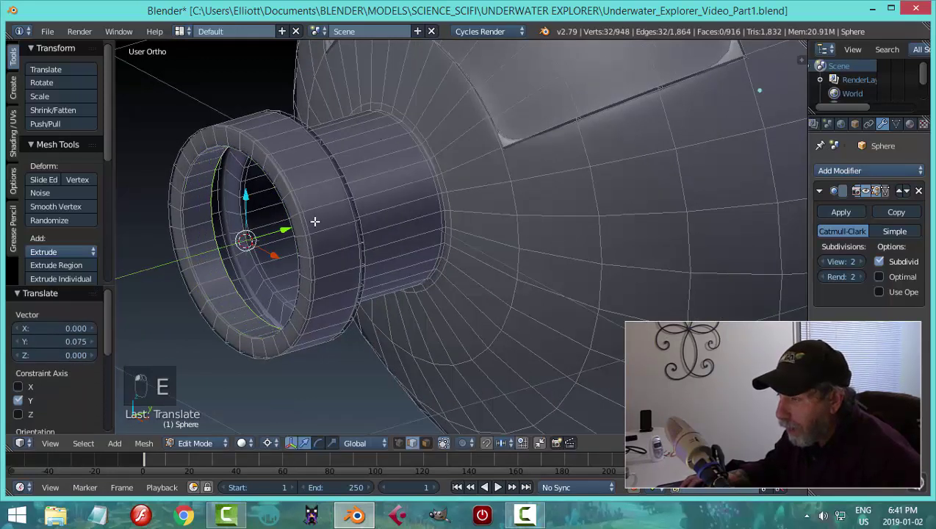
key(a)
key(Tab)
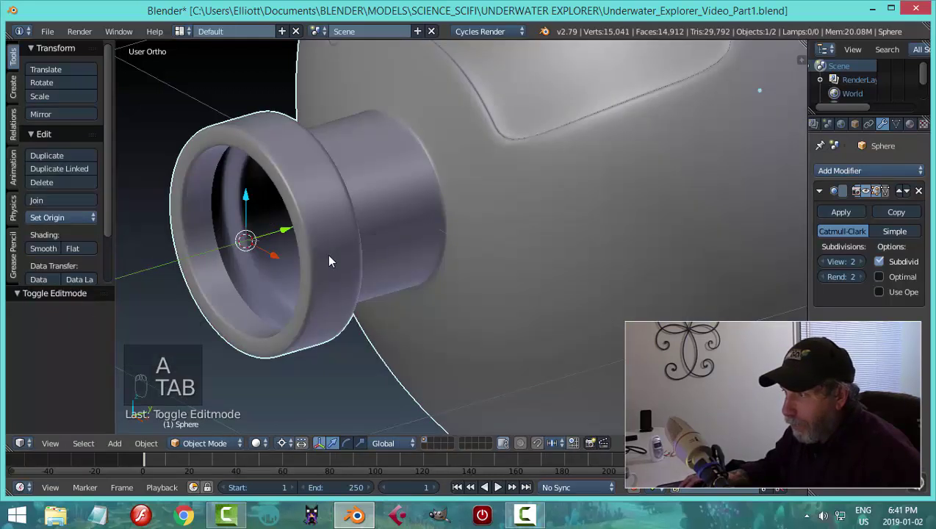
Unhide the domed nose glass and scale only the glass to about 1.02 to fill the rim.
key(alt+h)
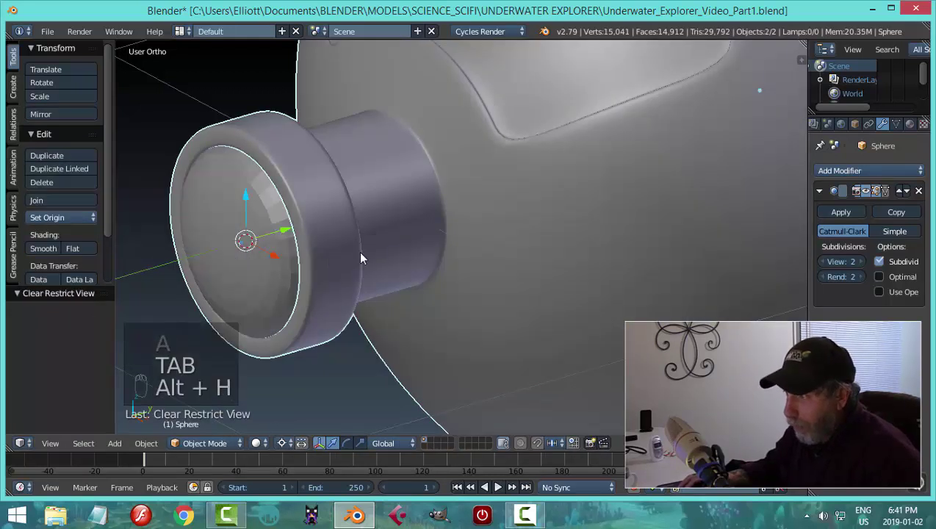
key(s)
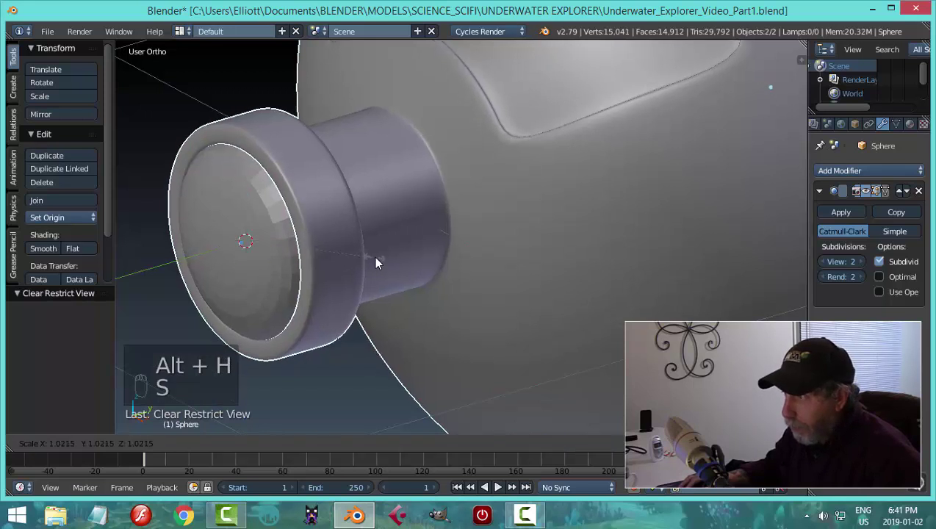
right_click(367, 266)
right_click(233, 195)
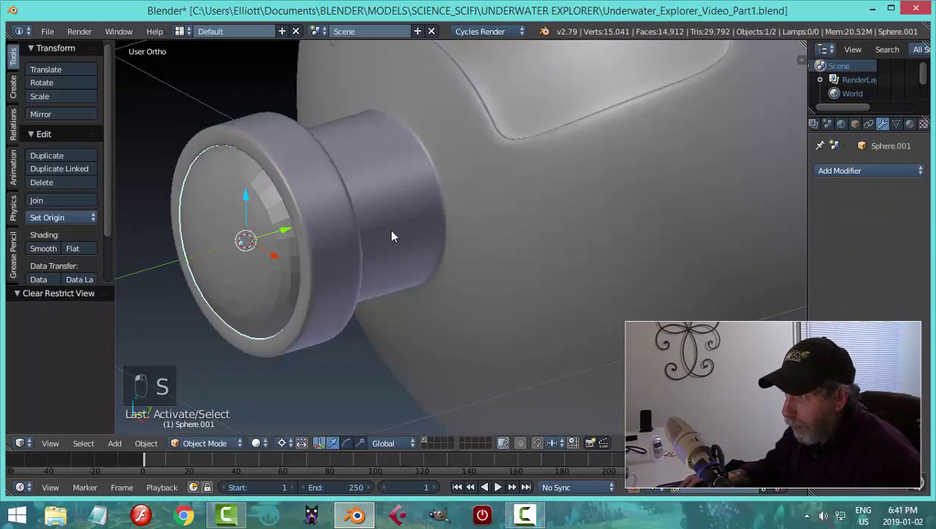
key(s)
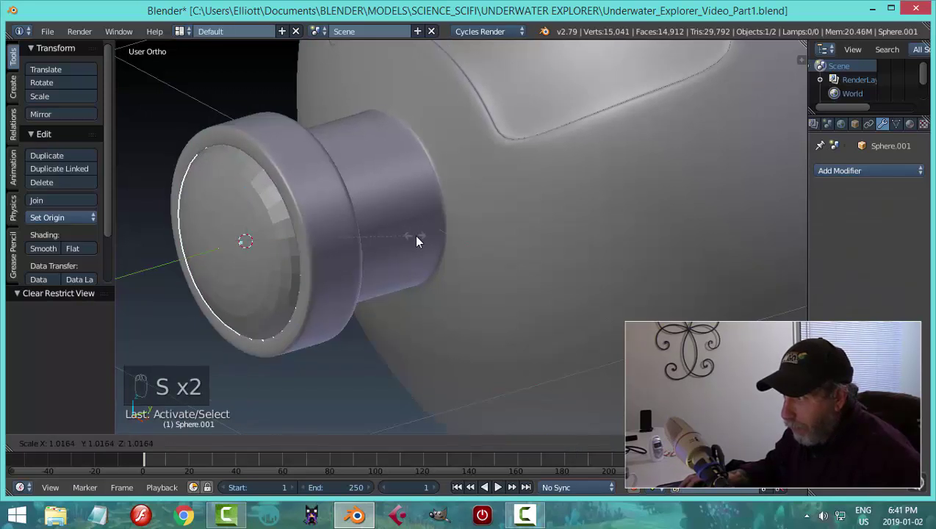
click(413, 235)
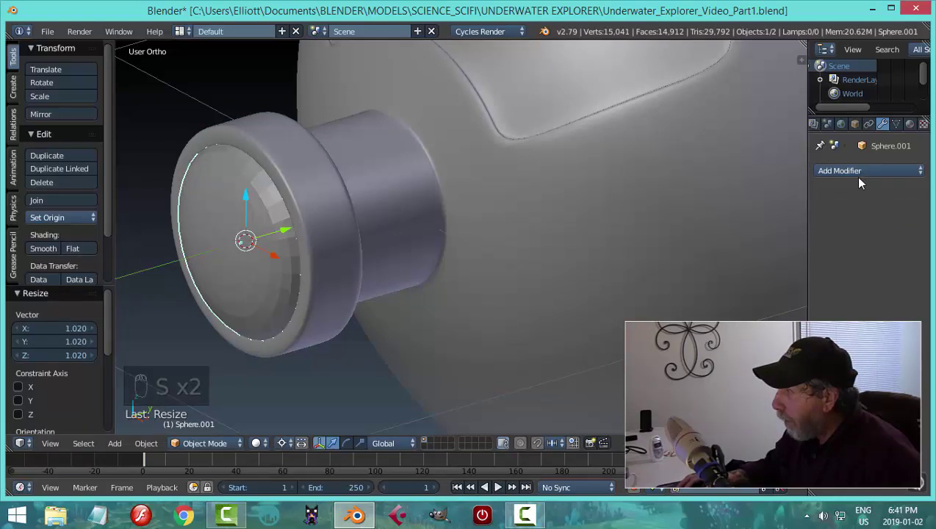
Shade the domed nose glass smooth and deselect everything.
click(44, 250)
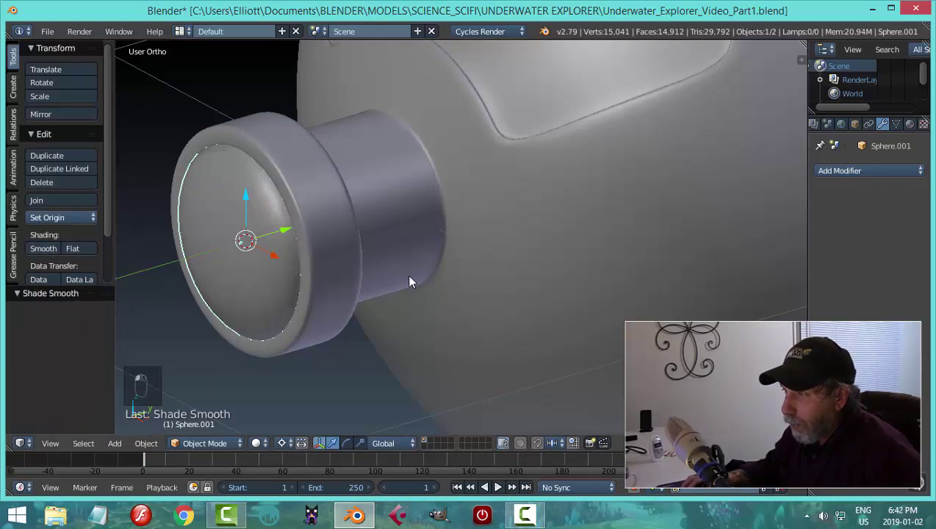
key(a)
scroll(412, 284, down, 5)
middle_drag(393, 278, 374, 293)
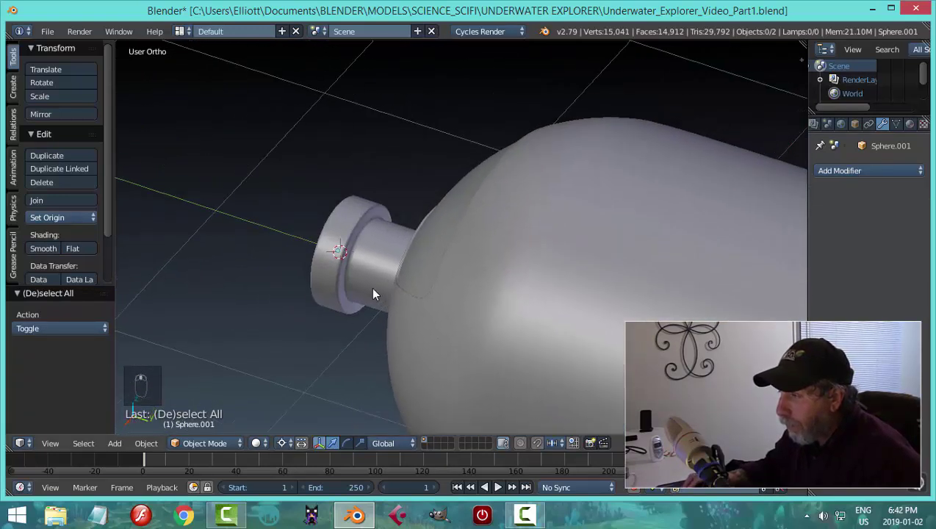
scroll(353, 276, up, 3)
key(Tab)
shift+middle_drag(336, 231, 360, 244)
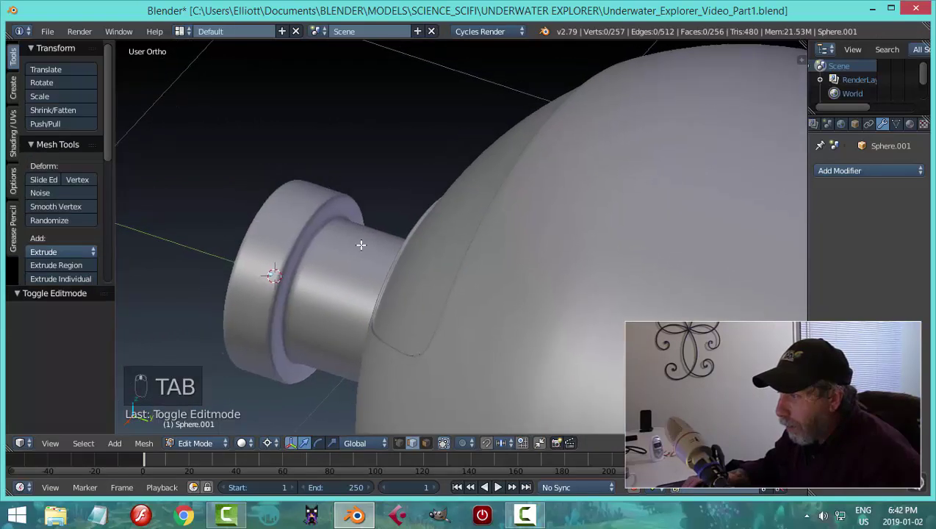
key(Tab)
Enter Edit Mode on the hull and add two supporting edge loops on the nose rim's back face, near its inner and outer edges.
click(278, 245)
right_click(298, 226)
key(Tab)
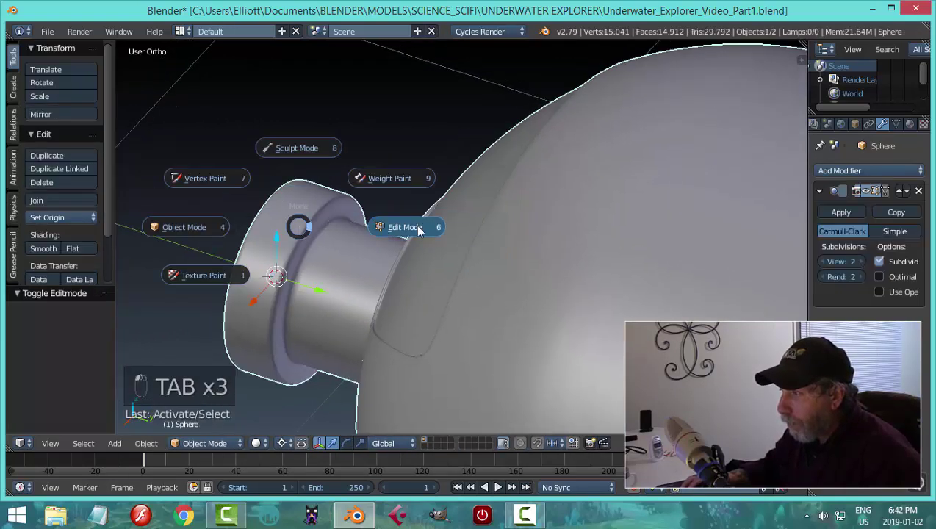
click(397, 225)
scroll(449, 218, up, 4)
middle_drag(423, 227, 333, 152)
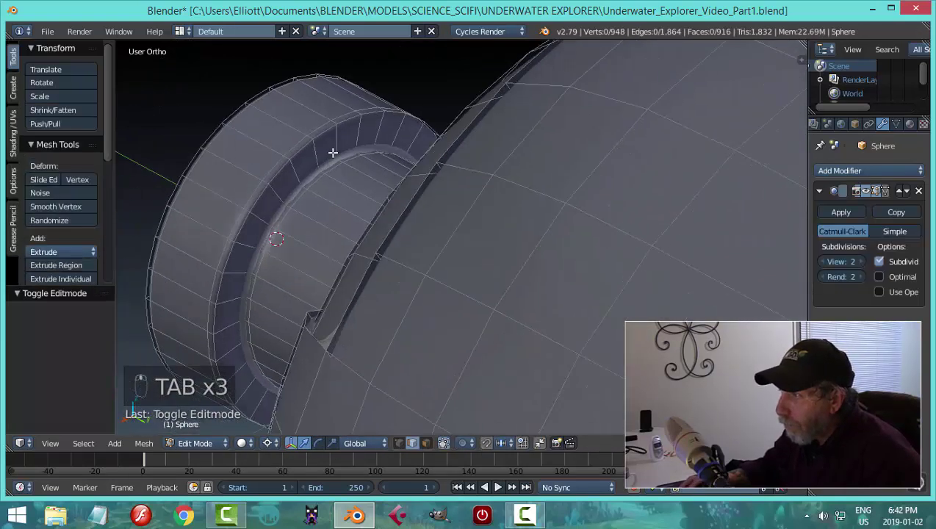
key(ctrl+r)
click(332, 150)
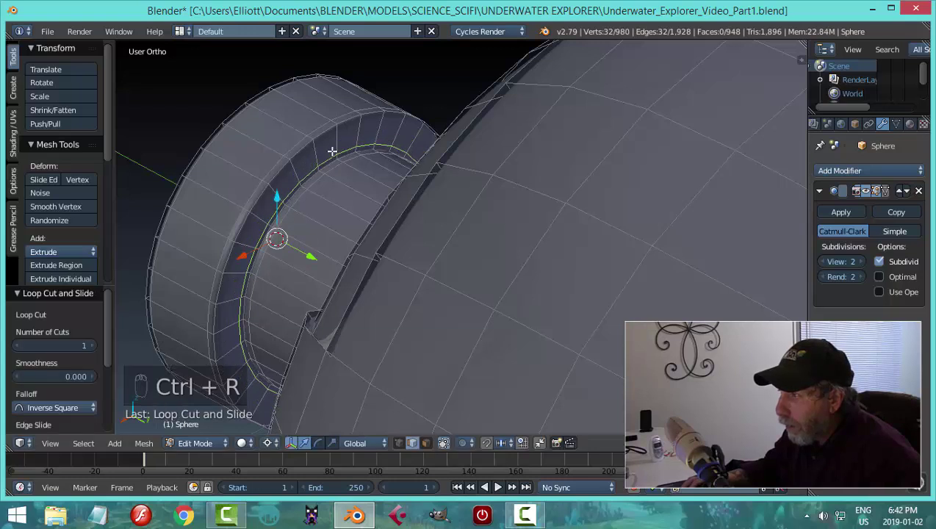
key(ctrl+r)
click(334, 143)
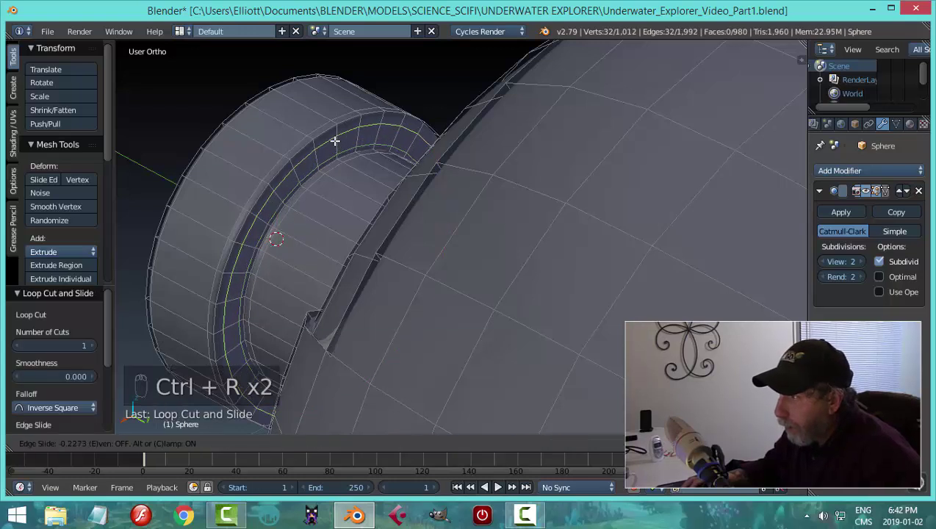
Add two supporting edge loops on the nose rim's front face, near its outer and inner edges, and return to Object Mode.
middle_drag(334, 140, 510, 173)
key(ctrl+r)
click(514, 168)
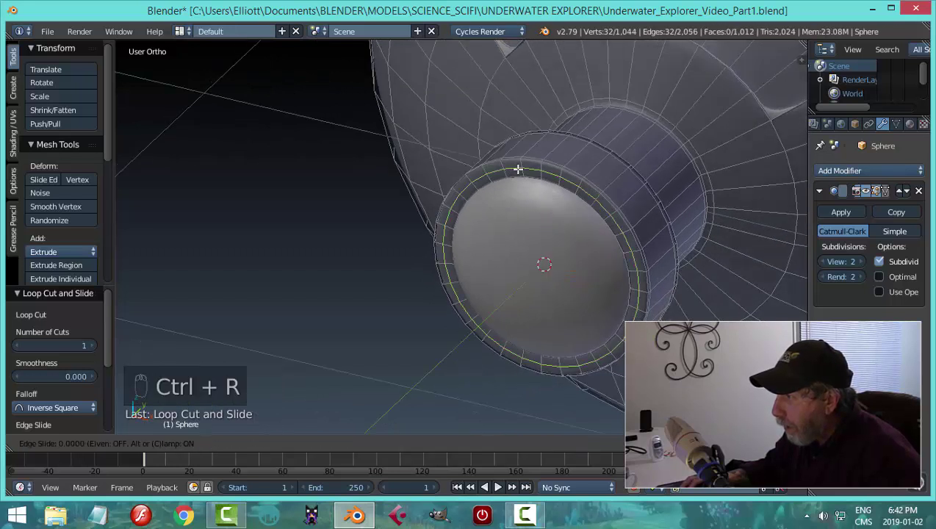
click(516, 168)
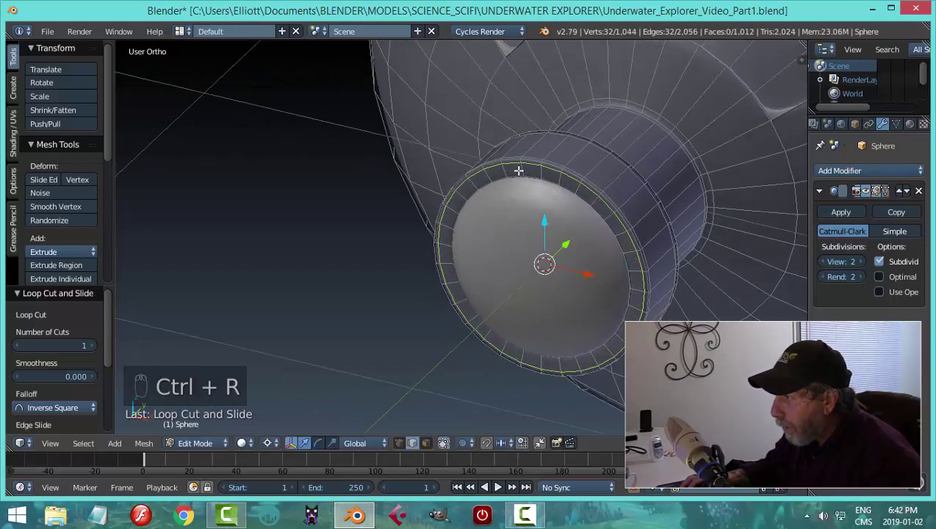
key(ctrl+r)
click(518, 171)
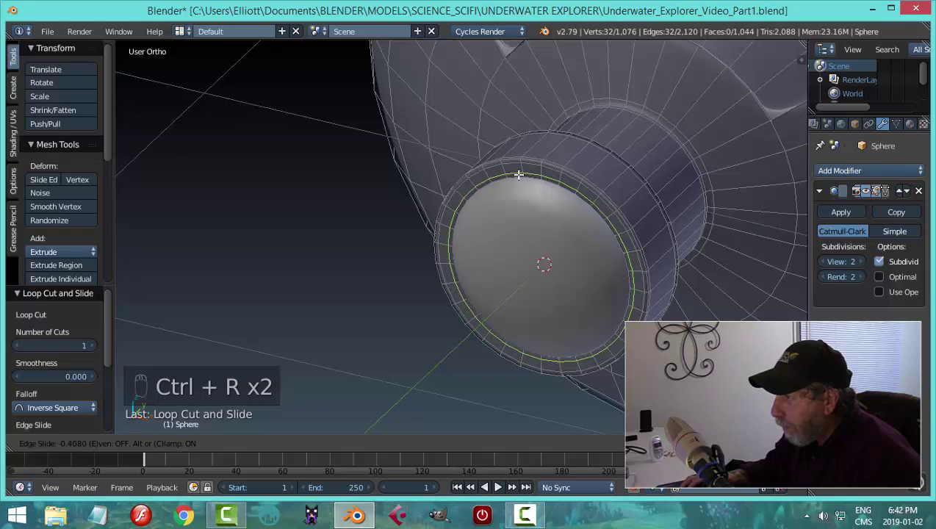
click(518, 174)
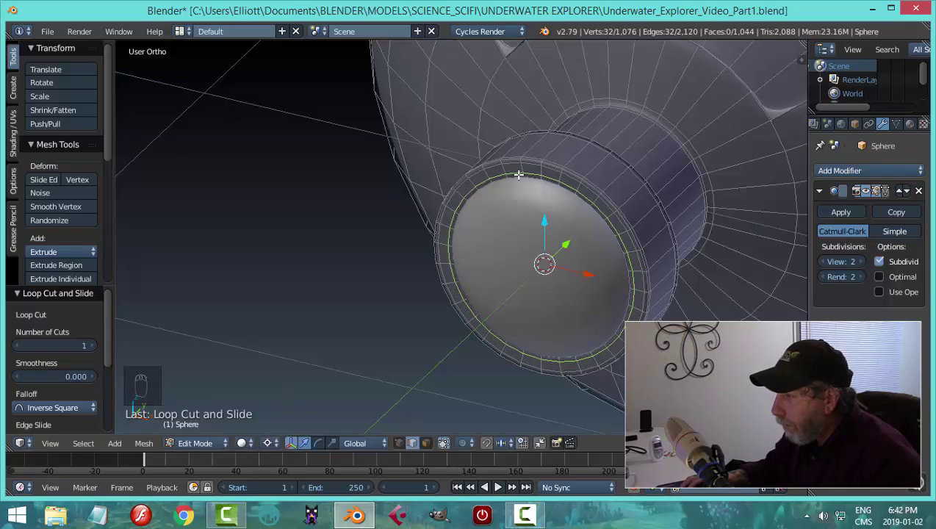
right_click(435, 224)
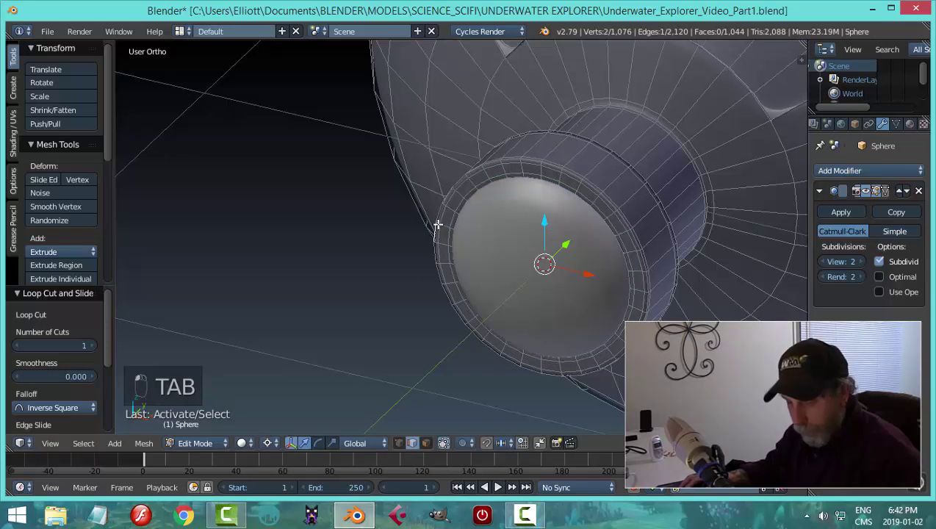
key(a)
key(a)
key(Tab)
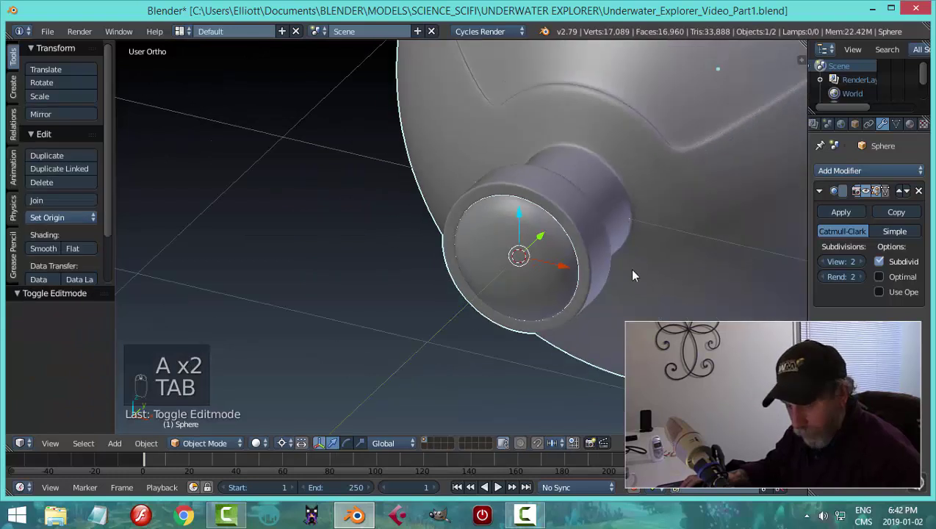
key(a)
key(a)
In Edit Mode, select the tube's edge loop beside the hull and change the pivot from the 3D cursor to the selection's centre.
middle_drag(632, 275, 364, 256)
middle_drag(439, 290, 347, 241)
middle_drag(387, 270, 336, 254)
scroll(350, 267, up, 3)
key(Tab)
scroll(291, 251, up, 4)
alt+right_click(334, 212)
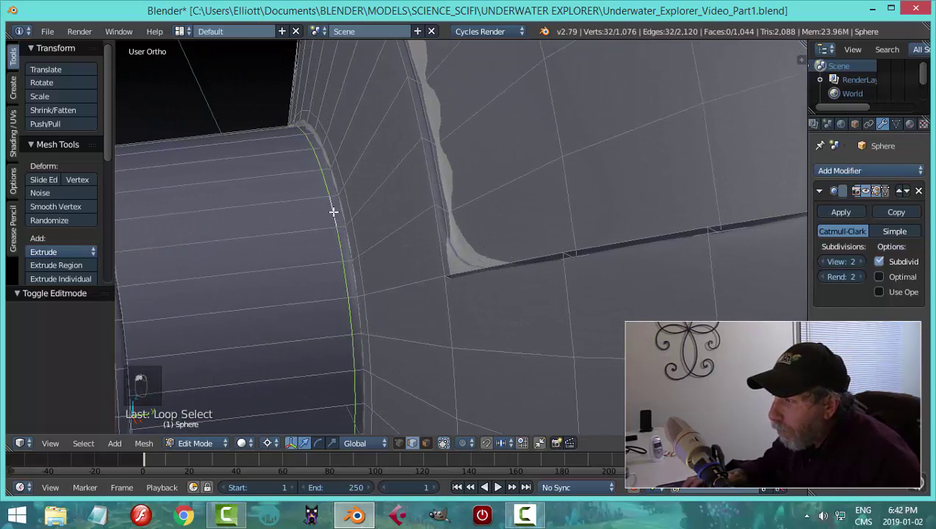
scroll(339, 285, down, 2)
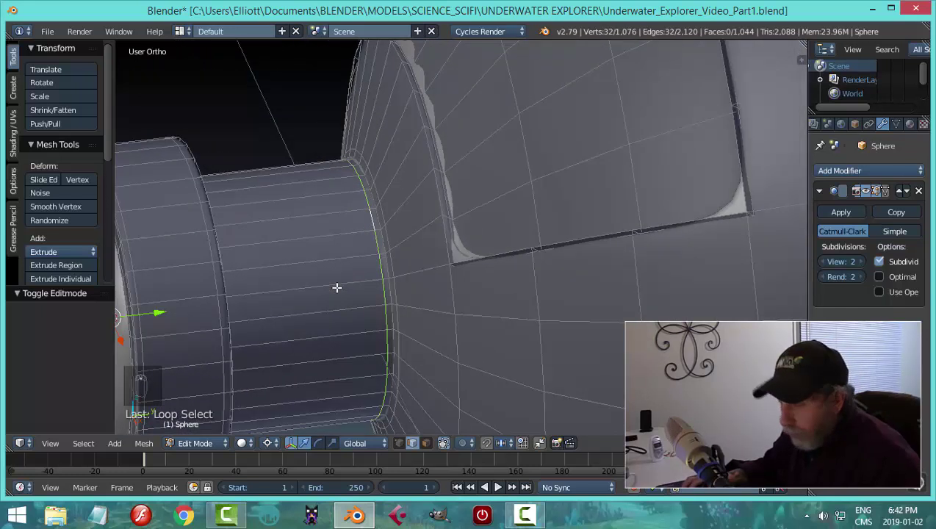
key(a)
alt+right_click(375, 246)
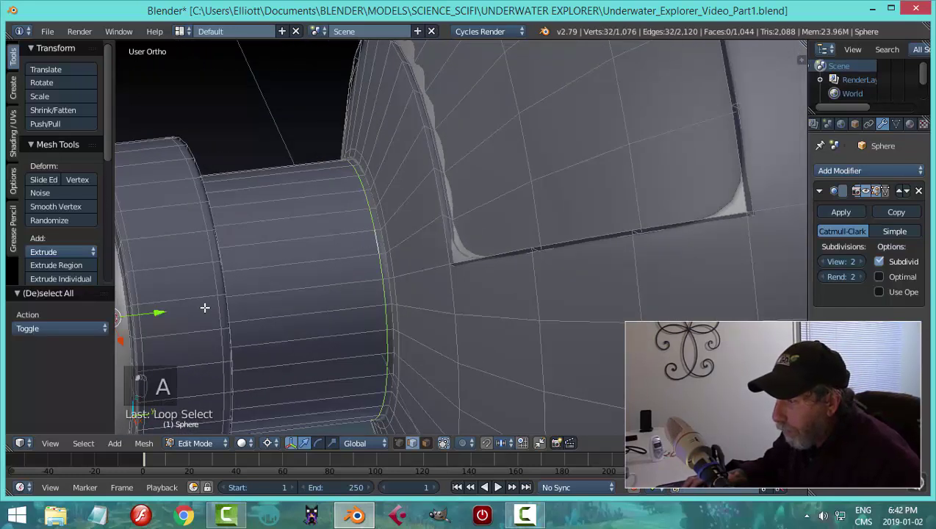
middle_drag(248, 298, 250, 342)
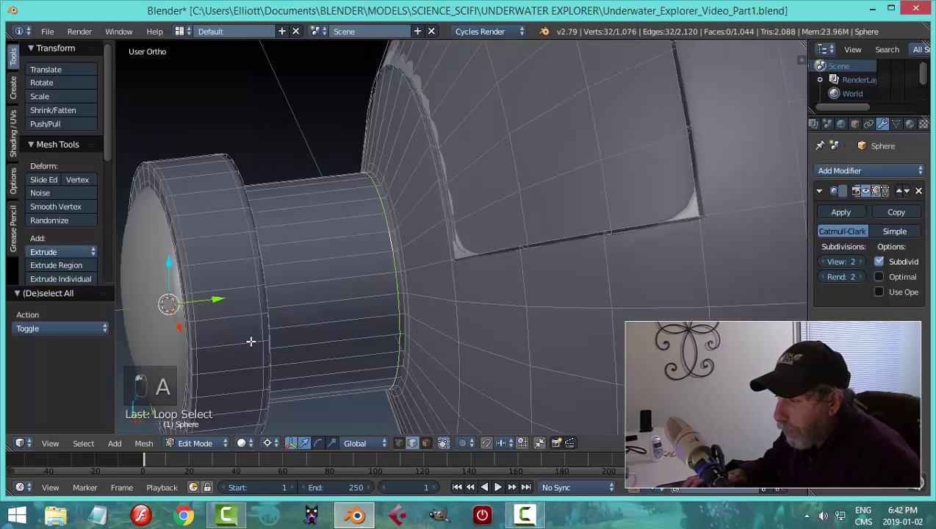
click(268, 445)
click(293, 380)
Move the selected edge loop about 0.038 along Y away from the hull, toward the nose rim.
scroll(393, 301, up, 2)
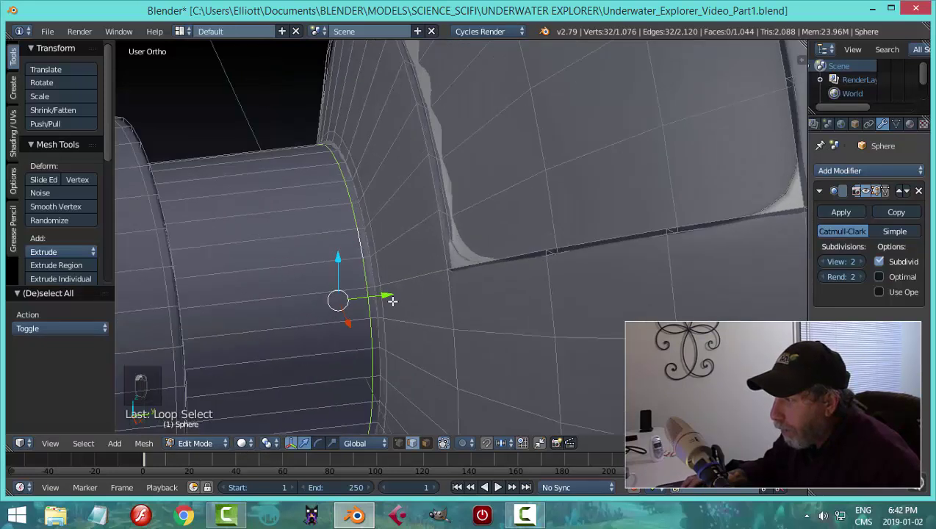
key(g)
key(y)
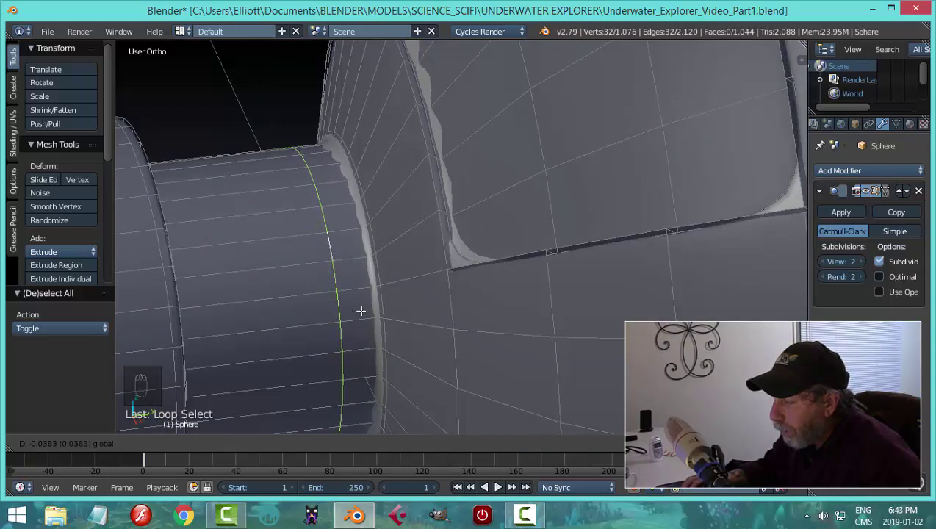
click(361, 311)
Try dissolving the edge loop where the tube meets the hull, undo it and deselect everything.
key(a)
alt+click(371, 209)
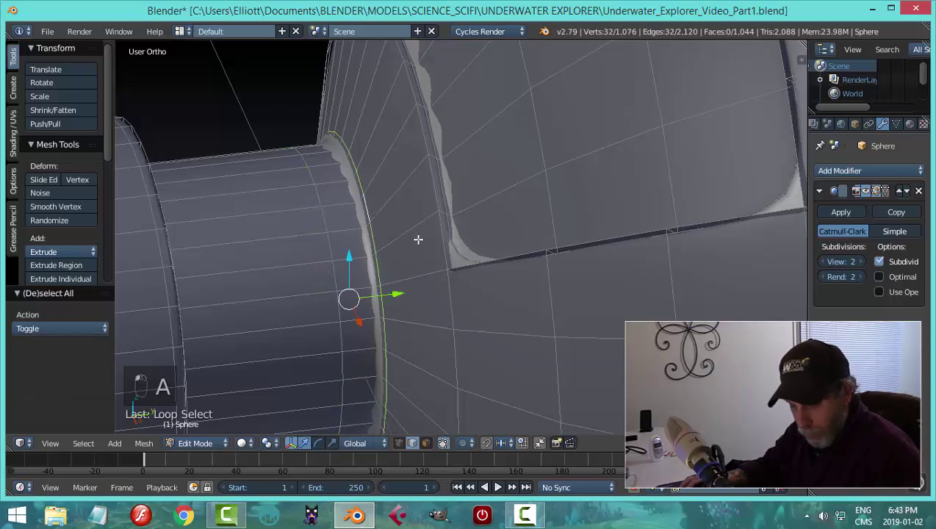
key(x)
click(407, 334)
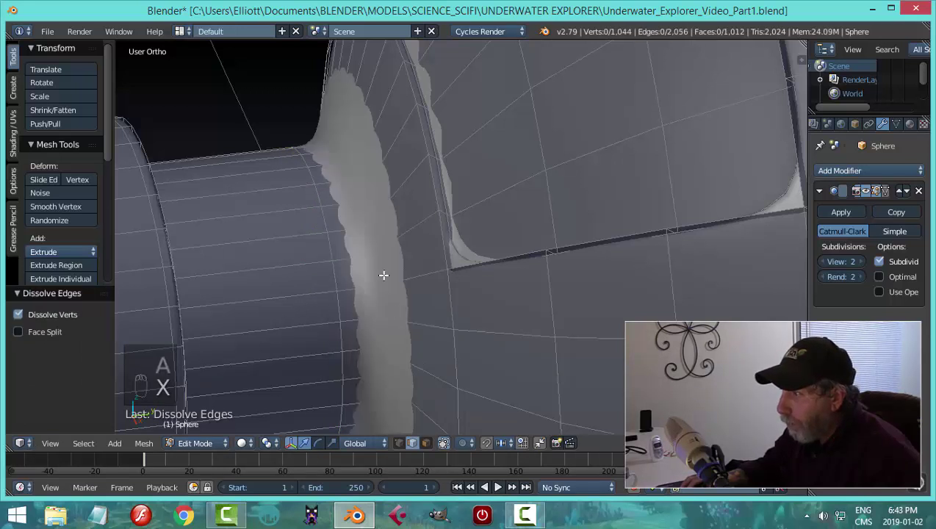
key(ctrl+z)
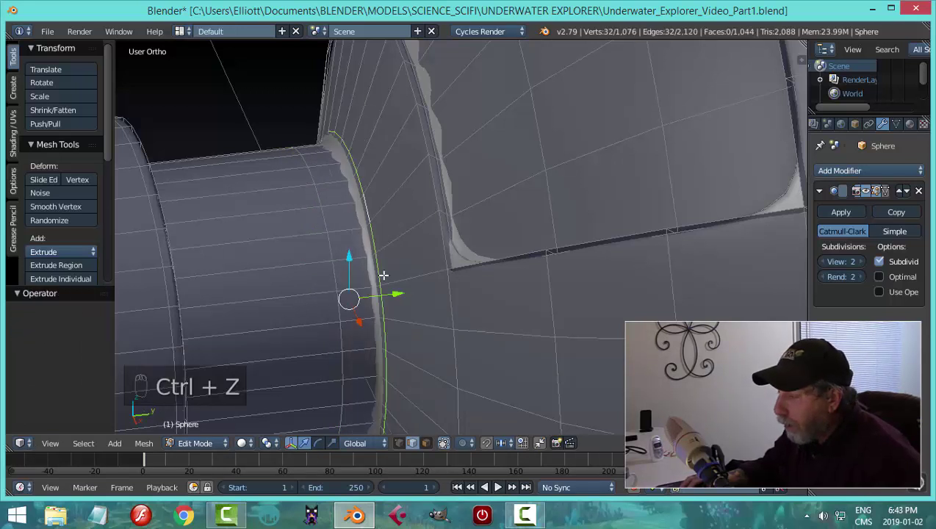
key(a)
In face select mode, extrude the tube's ring of faces beside the hull and fatten it outward by about 0.044 as a flange.
key(ctrl+Tab)
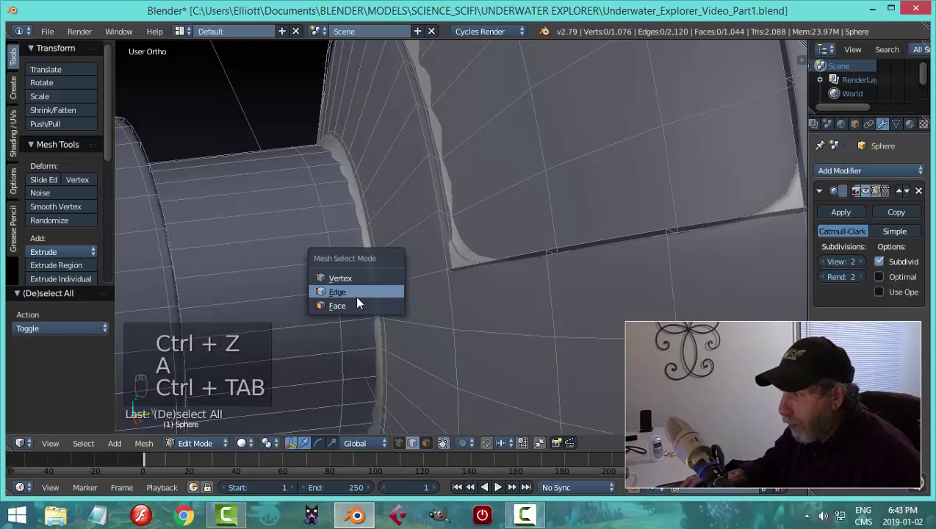
click(359, 303)
alt+right_click(344, 229)
scroll(361, 265, down, 3)
middle_drag(364, 290, 443, 307)
key(e)
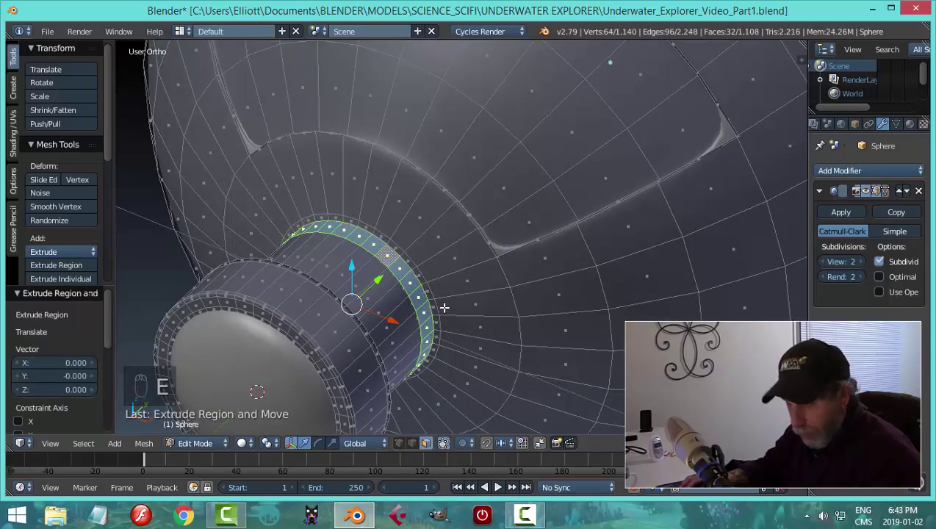
key(alt+s)
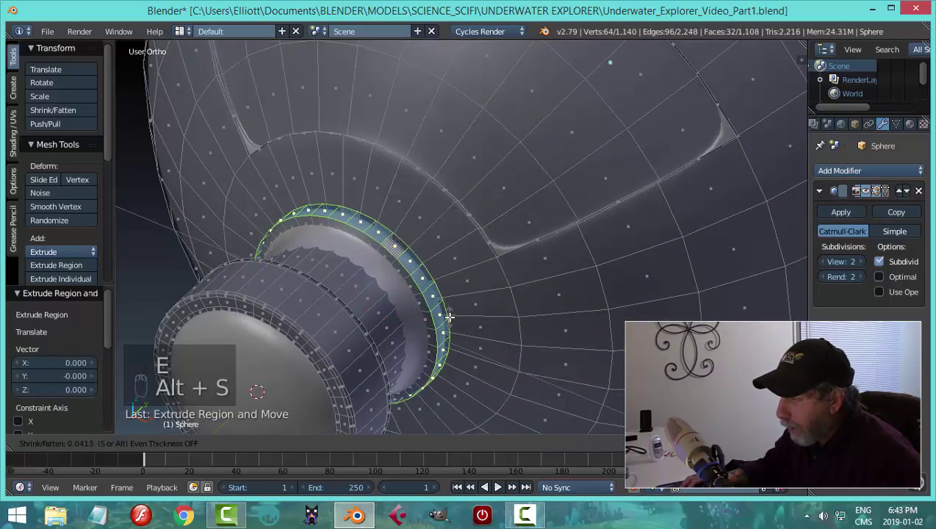
click(449, 317)
Try moving the flange about 0.004 along Y toward the hull and undo the move.
middle_drag(474, 311, 399, 294)
key(g)
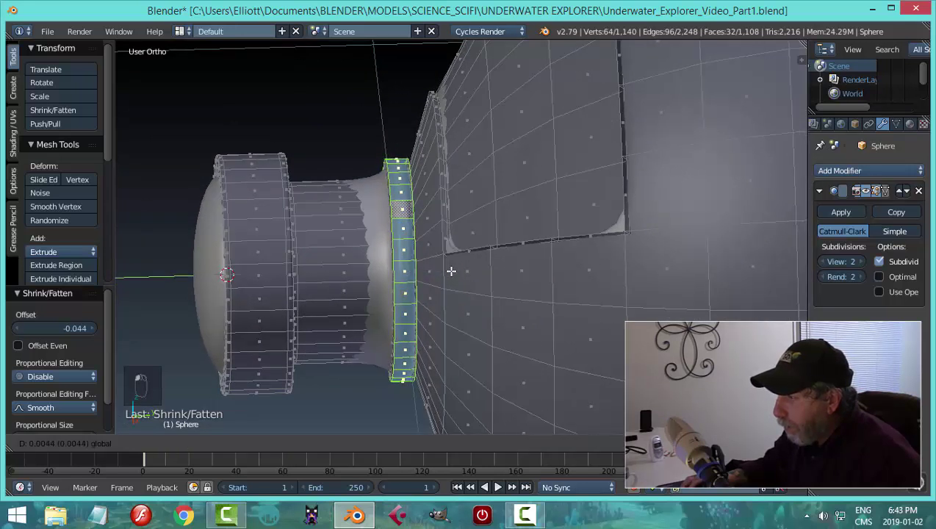
click(451, 271)
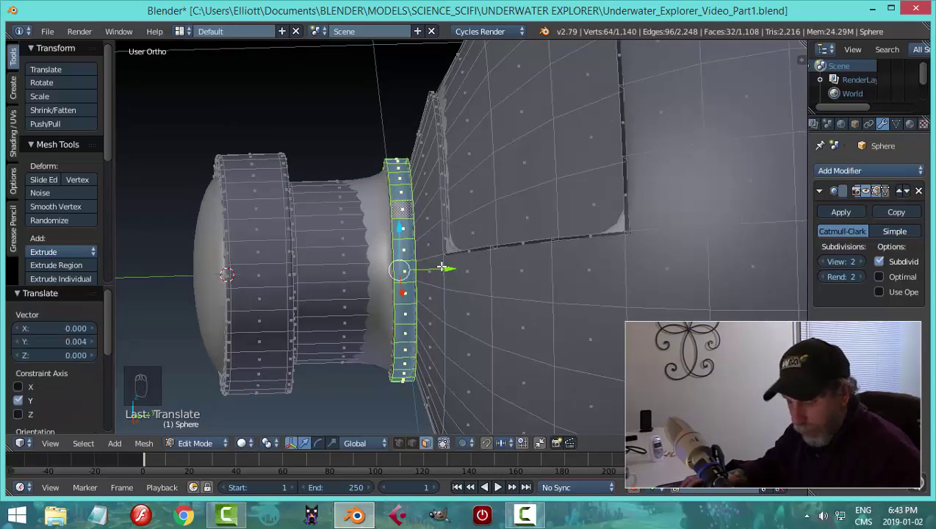
key(ctrl+z)
Apply Bridge Edge Loops to the flange selection and add a supporting edge loop on the tube right against the flange.
key(ctrl+e)
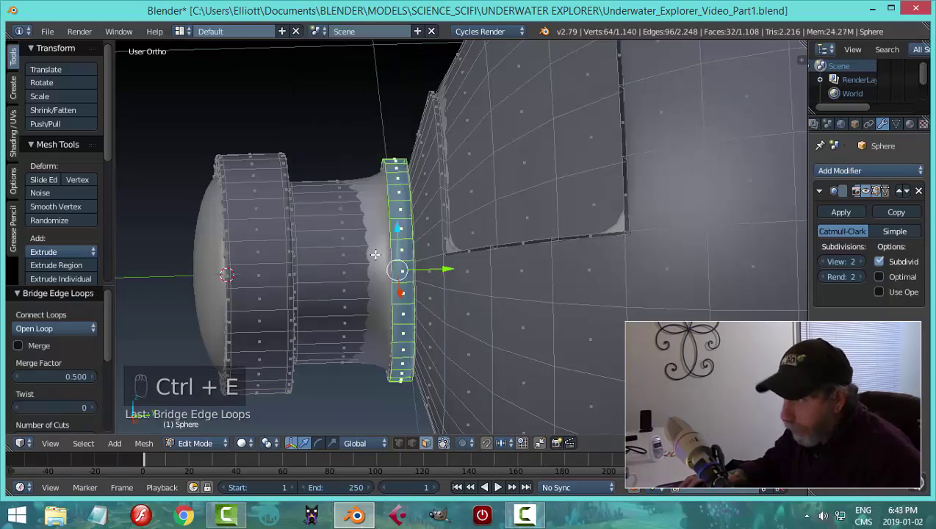
key(ctrl+r)
click(390, 254)
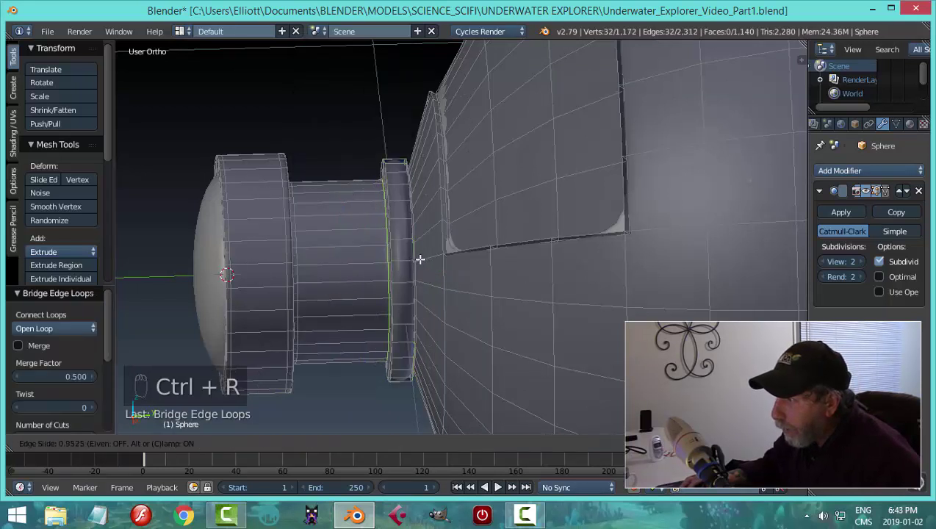
click(417, 255)
Add two supporting edge loops around the flange's outer surface, near its front and back edges, and return to Object Mode.
scroll(412, 229, up, 3)
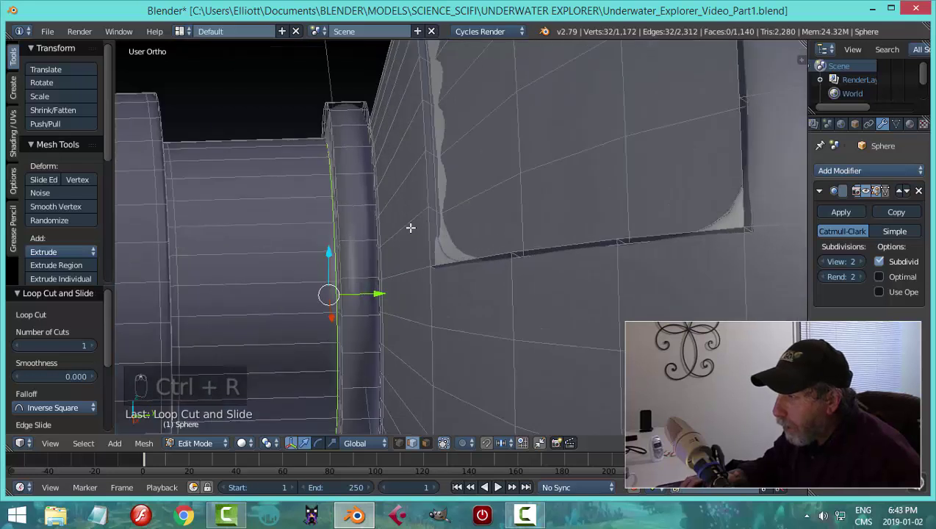
key(ctrl+r)
click(364, 205)
click(363, 203)
key(ctrl+r)
click(364, 204)
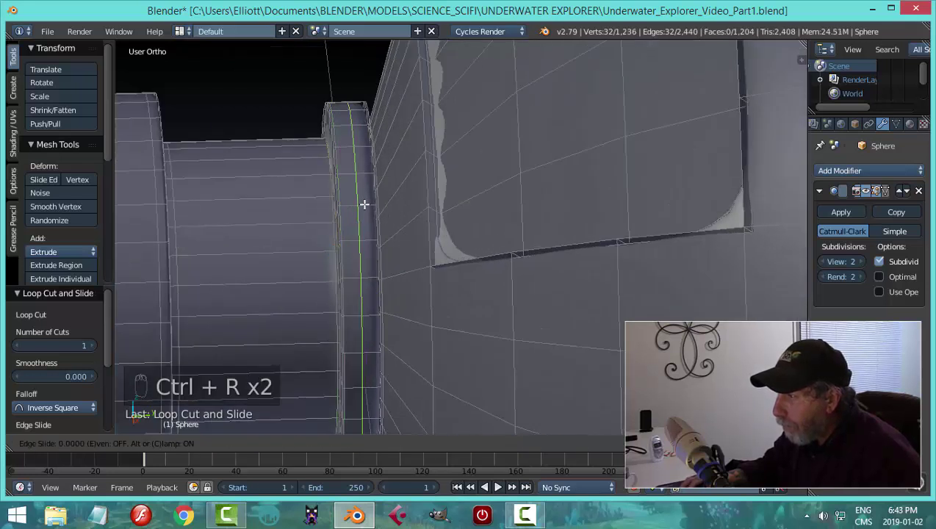
click(380, 211)
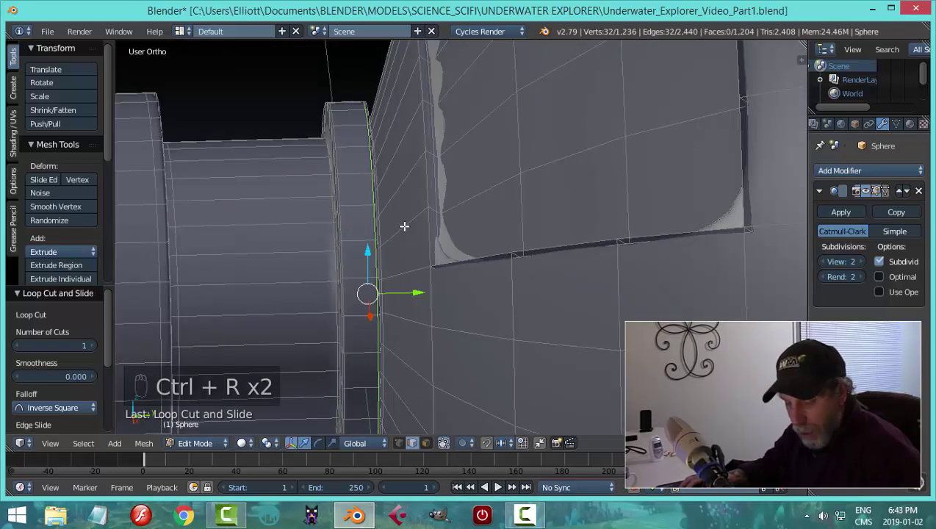
key(a)
key(Tab)
click(283, 225)
Try dissolving the edge loop where the flange meets the hull, undo the dissolve and clear the selection.
scroll(395, 244, down, 3)
middle_drag(397, 244, 394, 275)
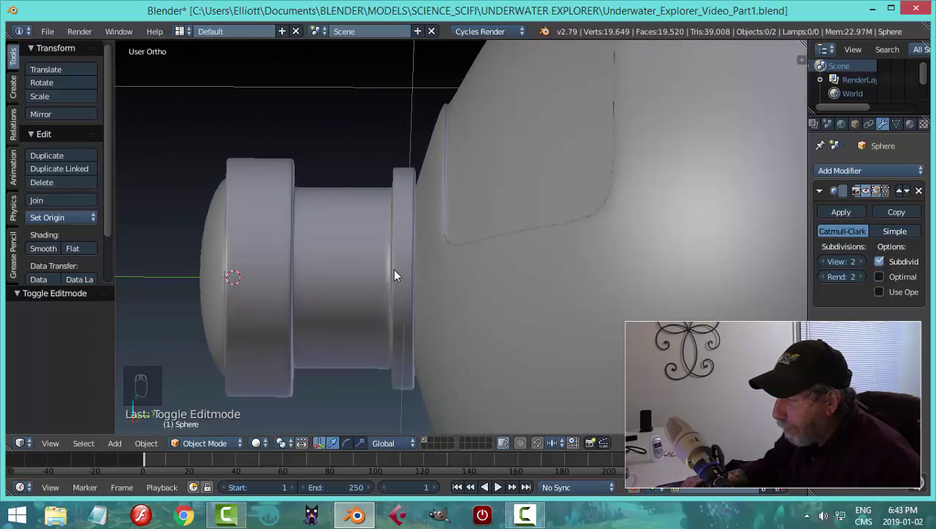
right_click(403, 258)
key(Tab)
click(502, 263)
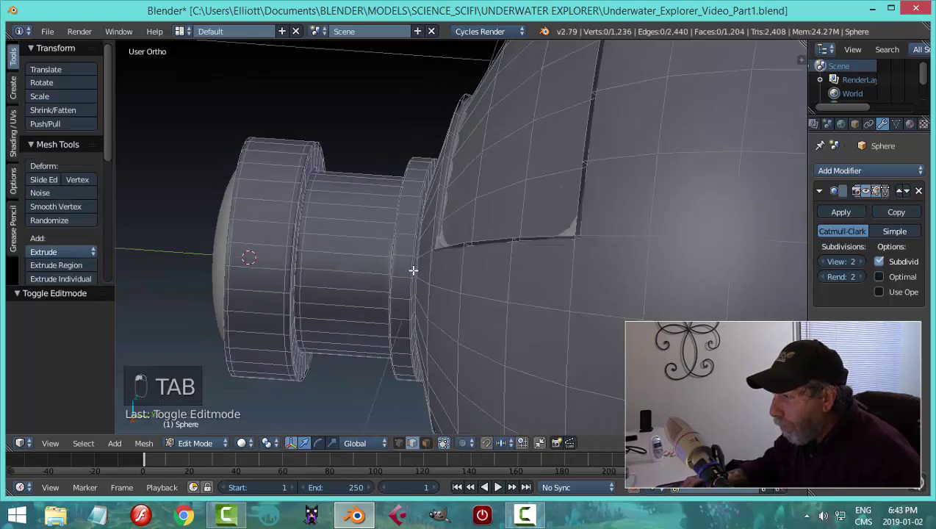
scroll(412, 270, up, 8)
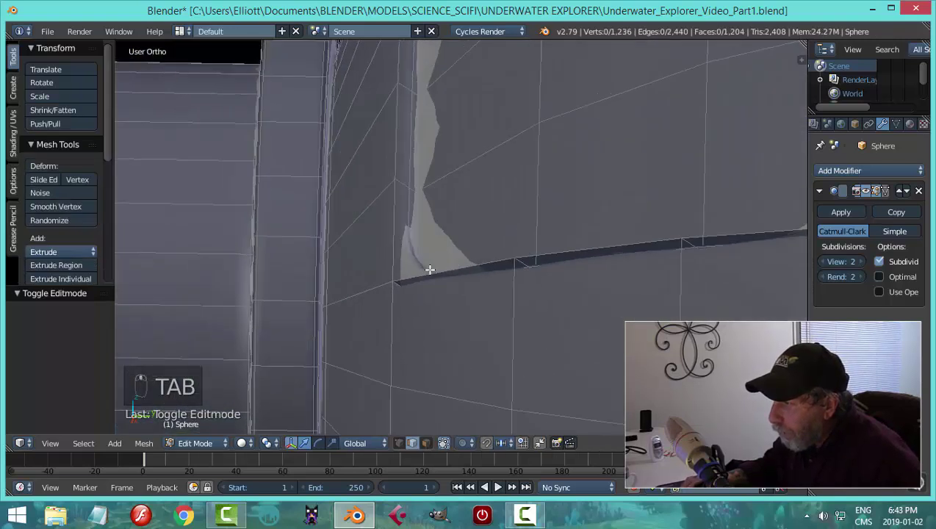
mouse_move(430, 269)
middle_down()
mouse_move(418, 264)
mouse_move(426, 263)
middle_up()
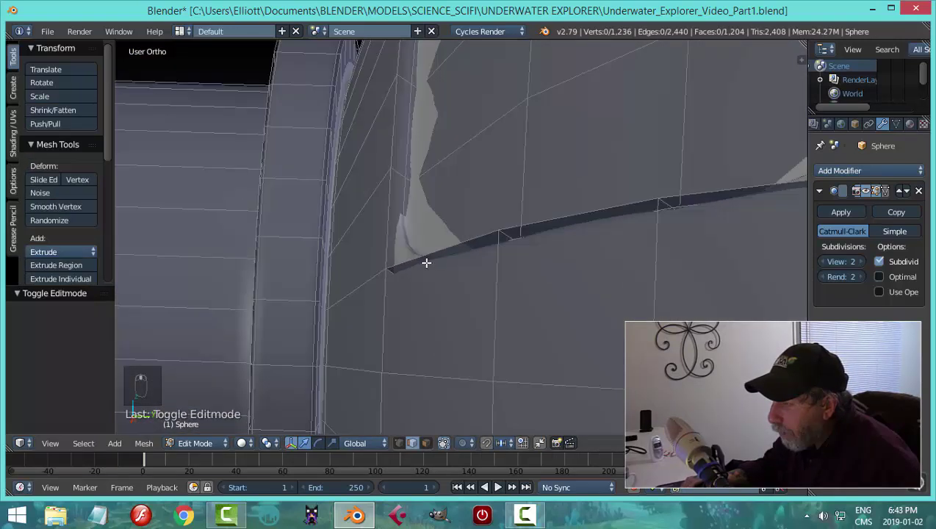
alt+right_click(330, 273)
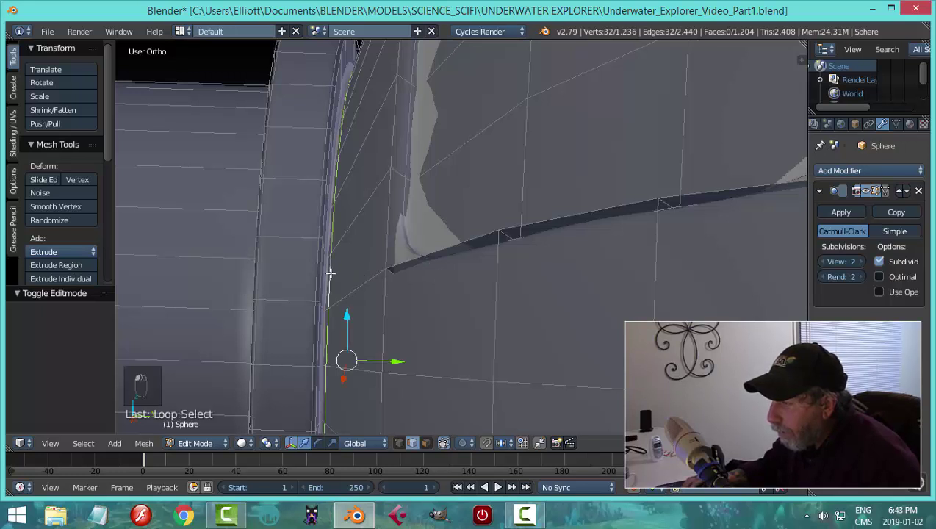
key(x)
click(366, 283)
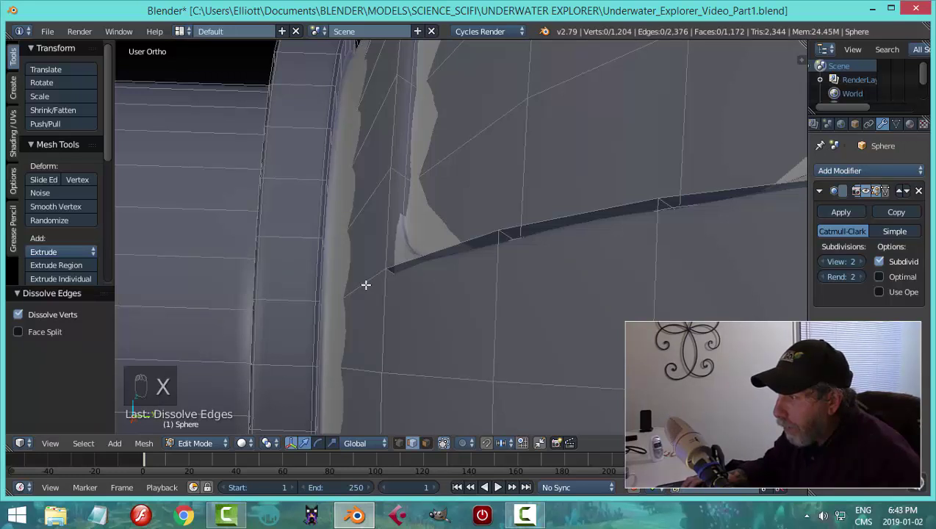
key(ctrl+z)
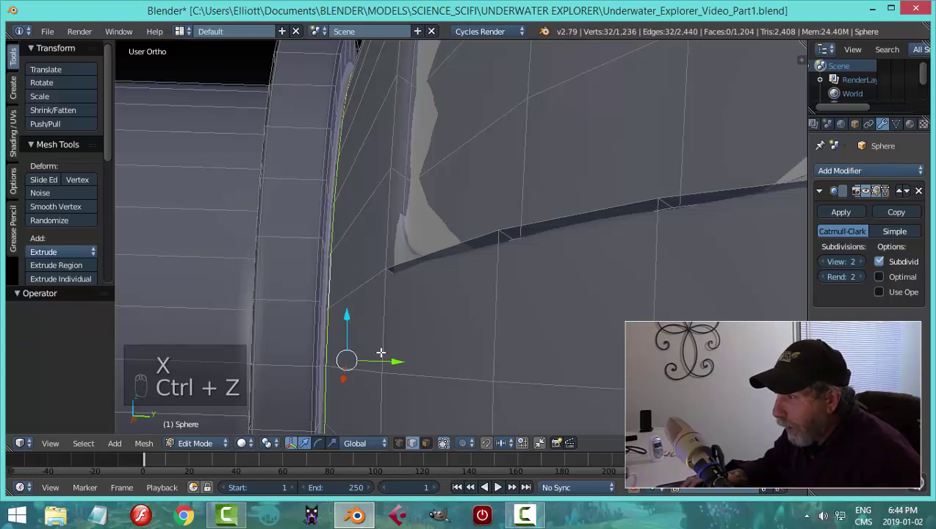
key(a)
In face select mode, try moving the ring of faces on the flange's hull side 0.005 along Y and undo the move.
middle_drag(368, 322, 359, 307)
key(ctrl+Tab)
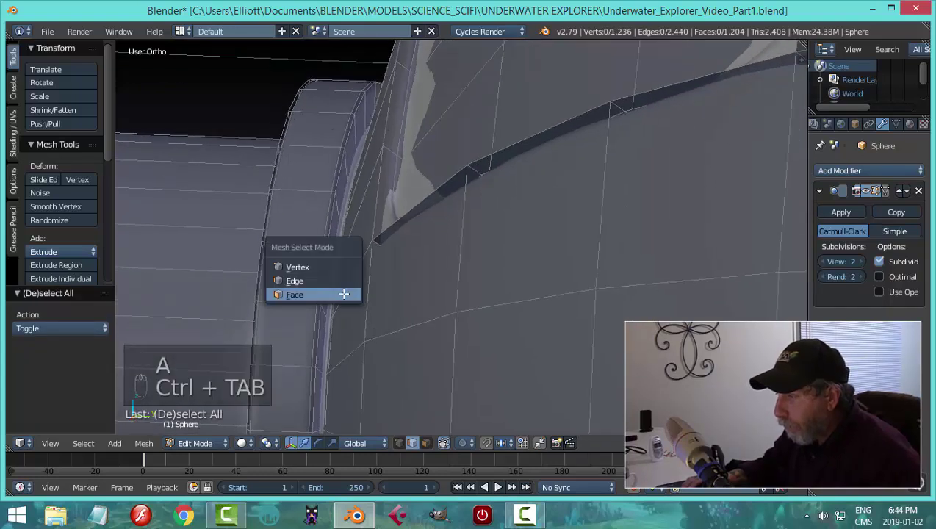
click(321, 296)
alt+right_click(336, 208)
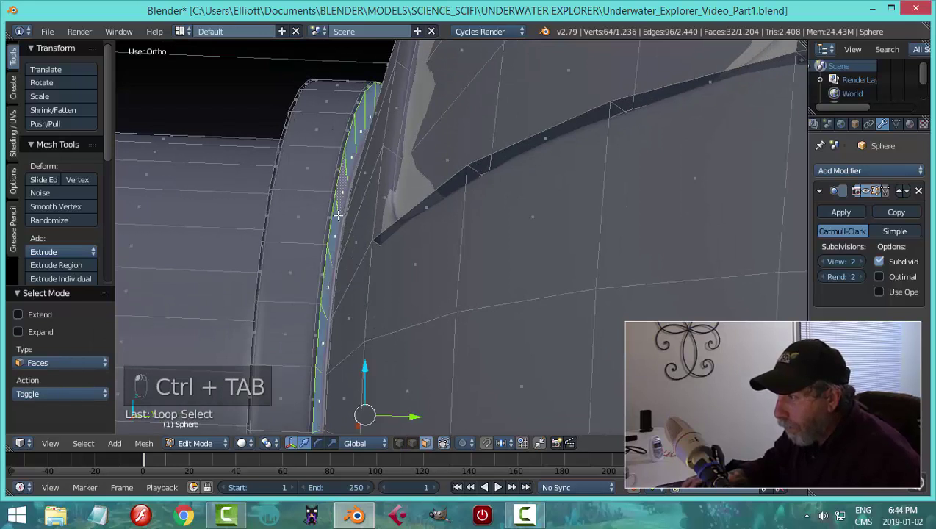
drag(409, 414, 417, 415)
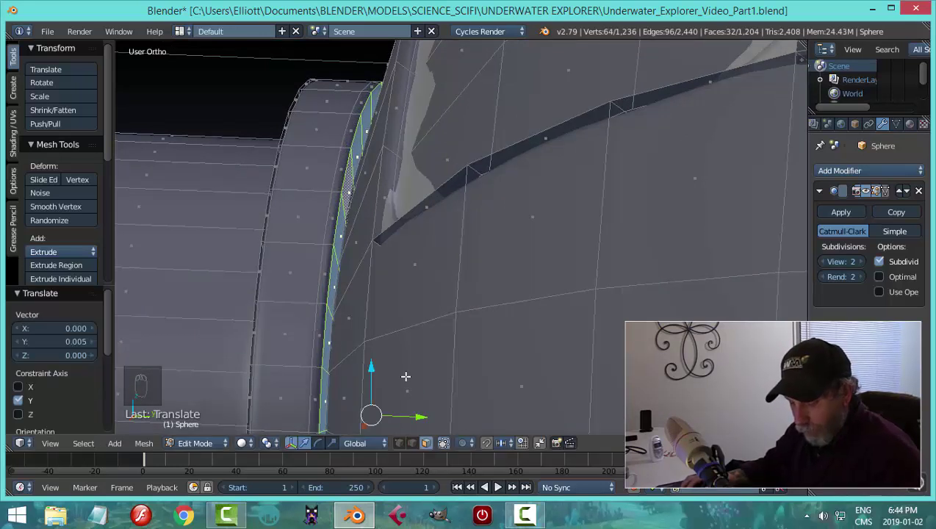
key(ctrl+z)
Grow the face ring selection, try moving it along Y toward the hull and undo the move.
key(ctrl+KP_Add)
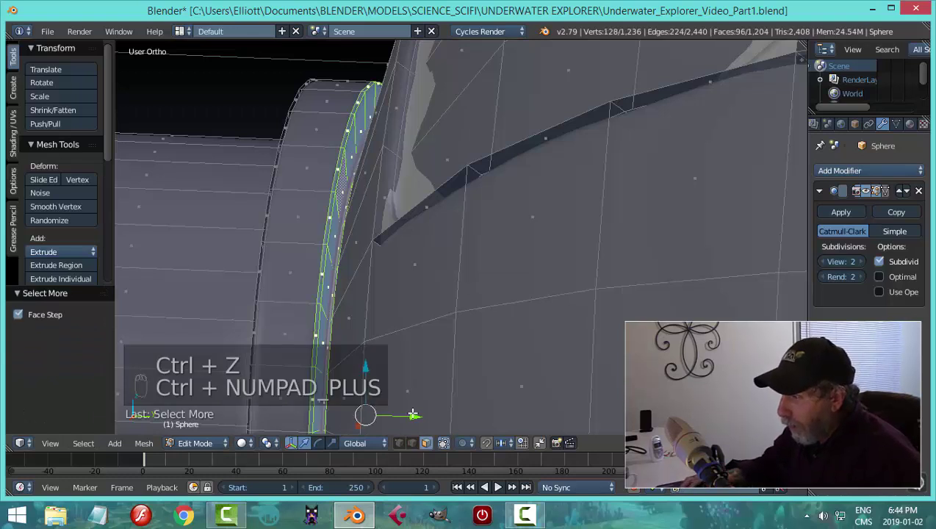
drag(412, 415, 424, 416)
key(ctrl+z)
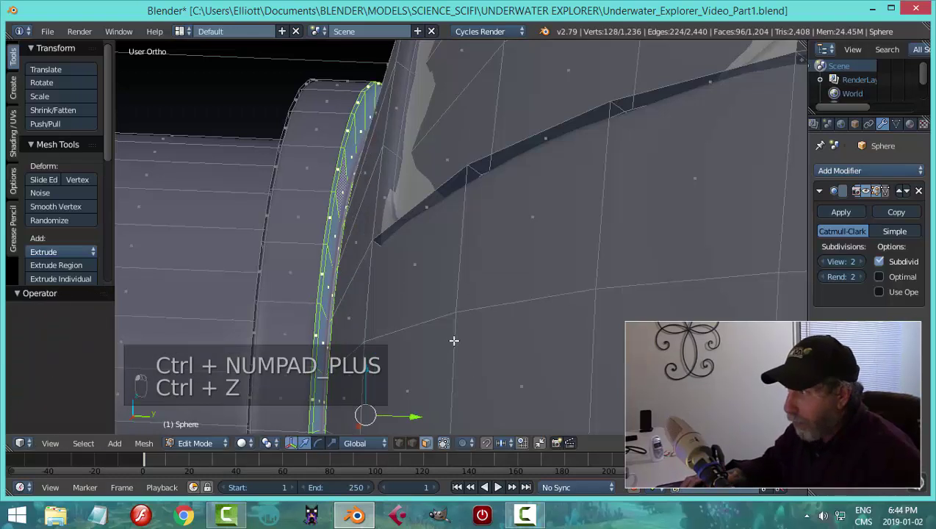
In edge select mode, select the edge loop around the flange's rear rim and move it 0.010 along Y toward the hull.
middle_drag(453, 340, 371, 267)
key(a)
key(ctrl+Tab)
click(346, 254)
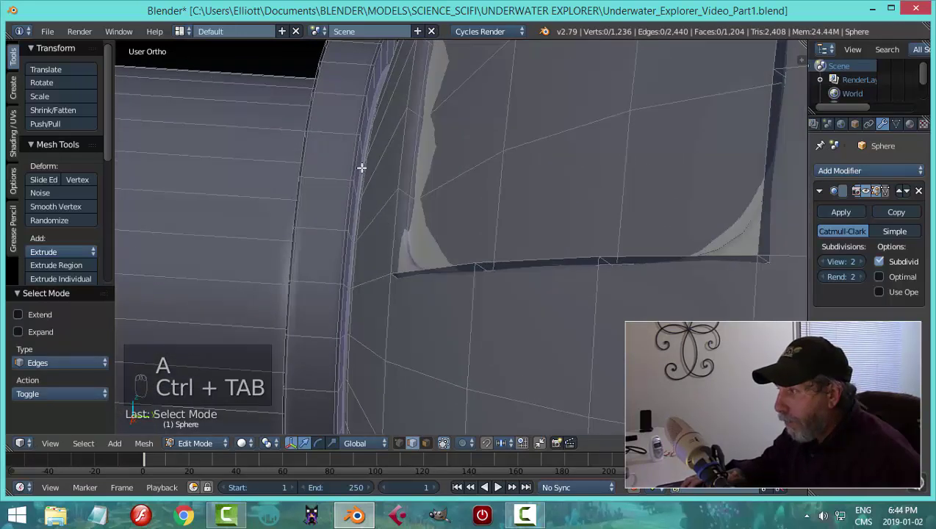
alt+right_click(357, 159)
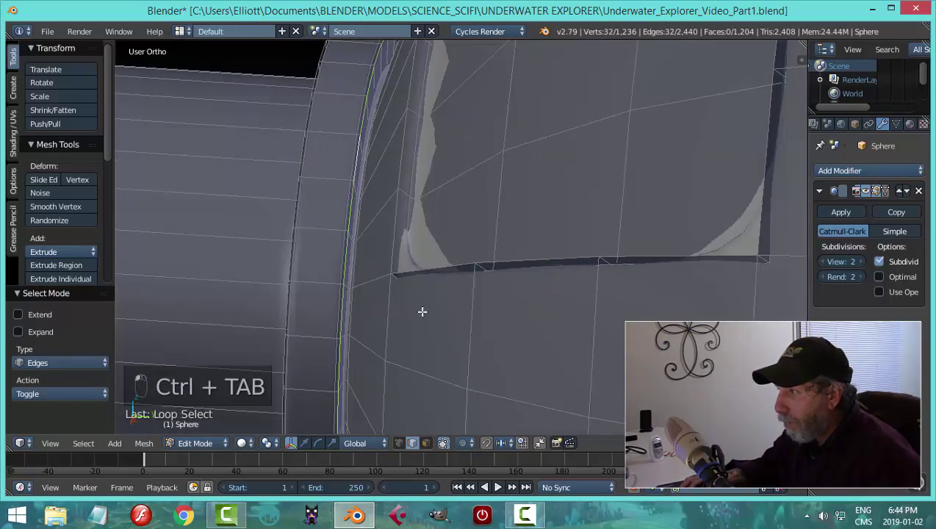
key(ctrl+space)
drag(431, 315, 432, 313)
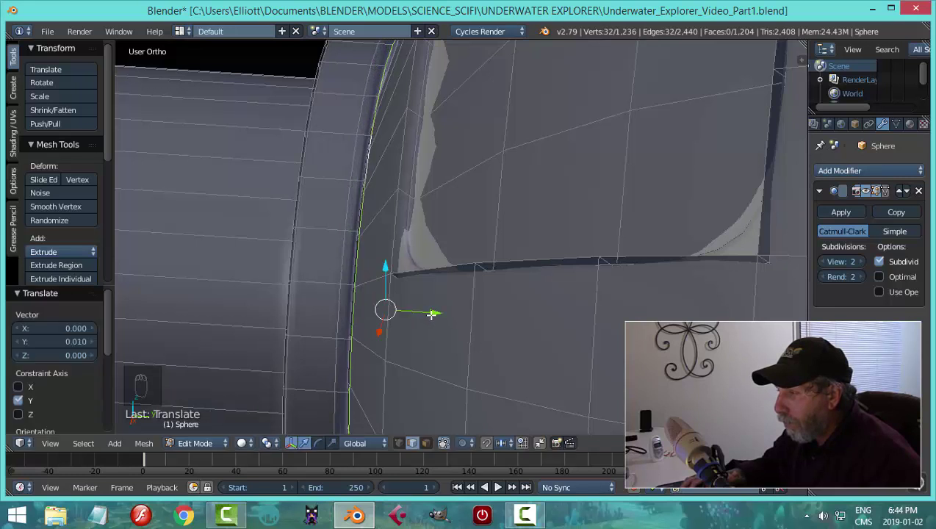
Move the supporting edge loop just in front of the flange's rear rim 0.008 along Y and return to Object Mode.
key(a)
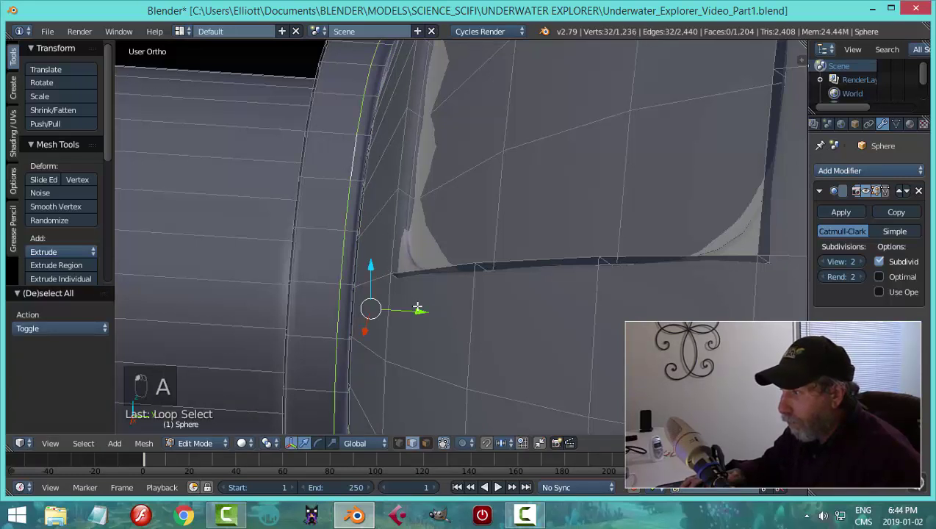
drag(417, 307, 427, 309)
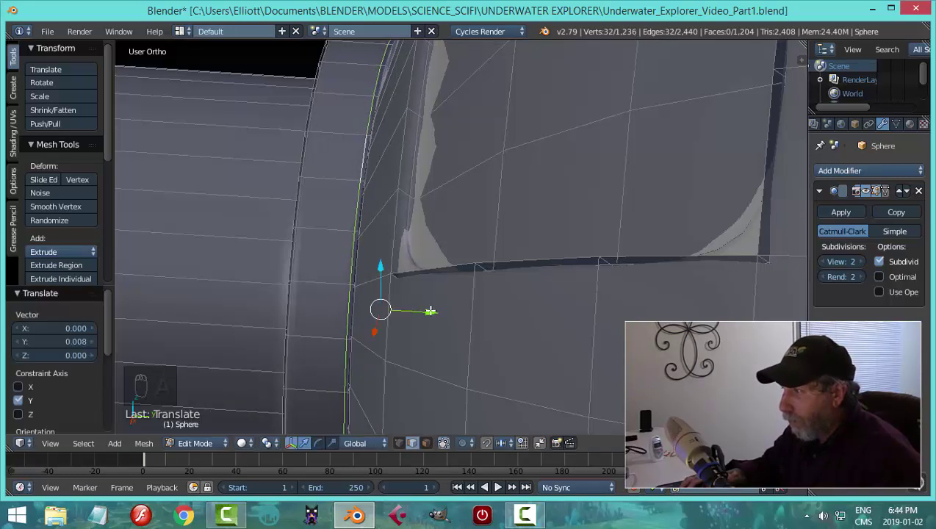
key(Tab)
middle_drag(409, 298, 530, 315)
scroll(453, 314, down, 4)
key(a)
scroll(397, 295, up, 3)
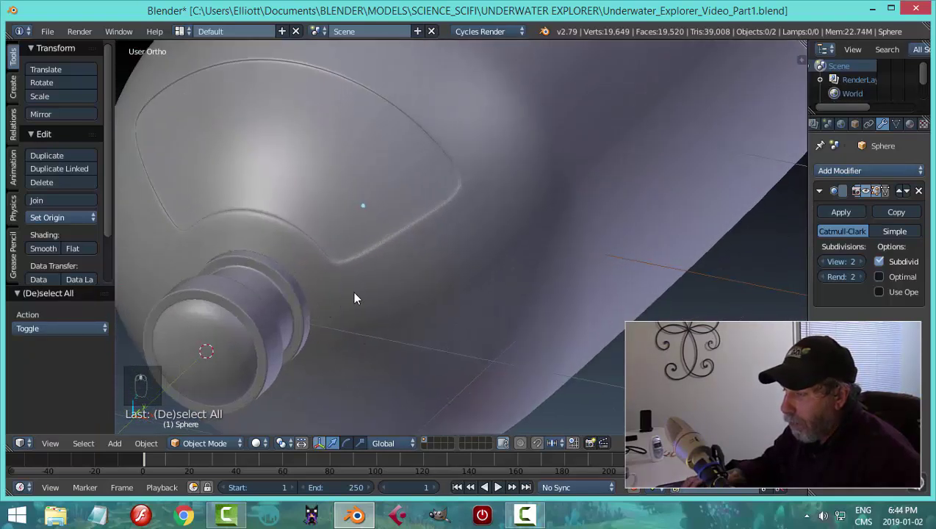
In Edit Mode, add a supporting edge loop around the tube, right against the flange's front face.
middle_drag(355, 299, 376, 299)
key(Tab)
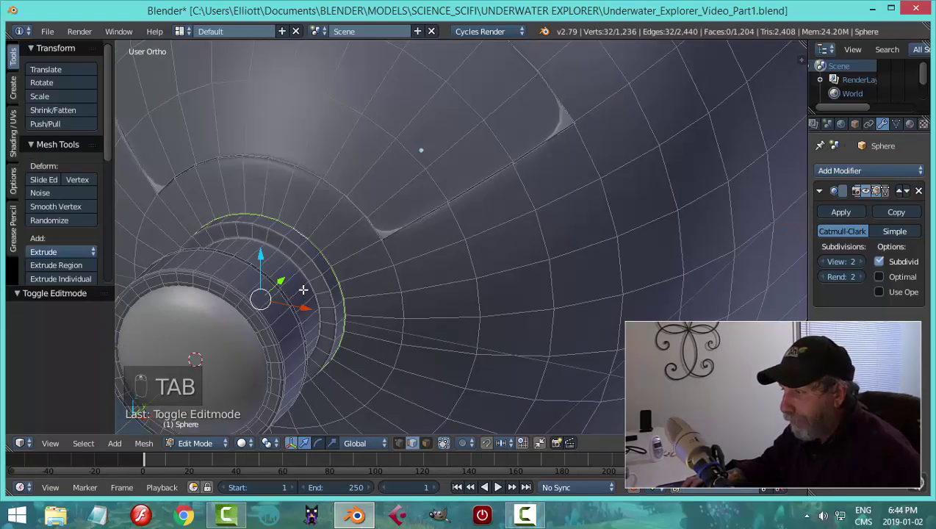
key(a)
key(a)
scroll(290, 294, up, 2)
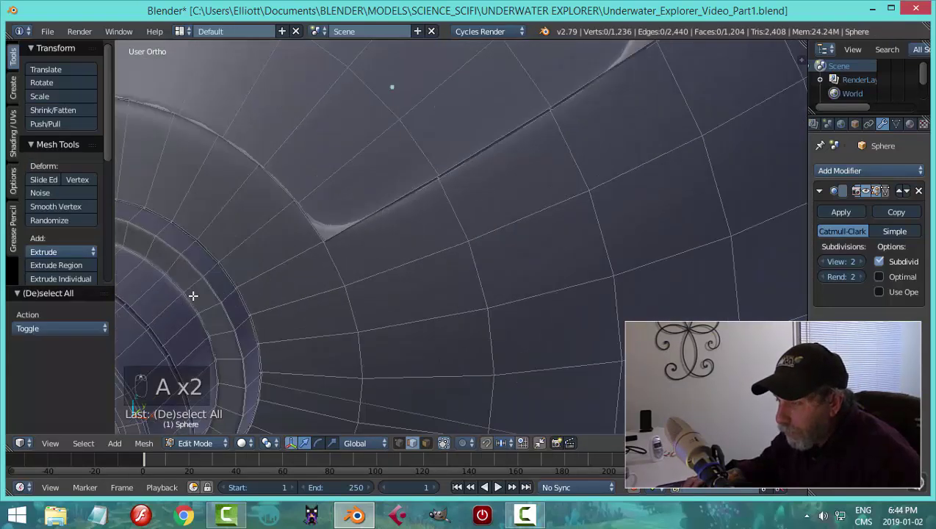
scroll(193, 296, down, 3)
scroll(287, 280, up, 3)
key(ctrl+e)
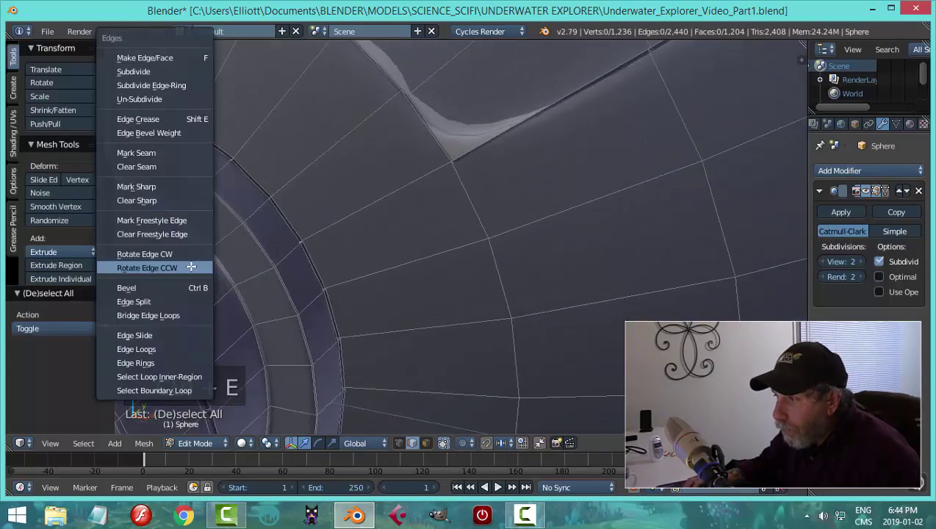
click(190, 265)
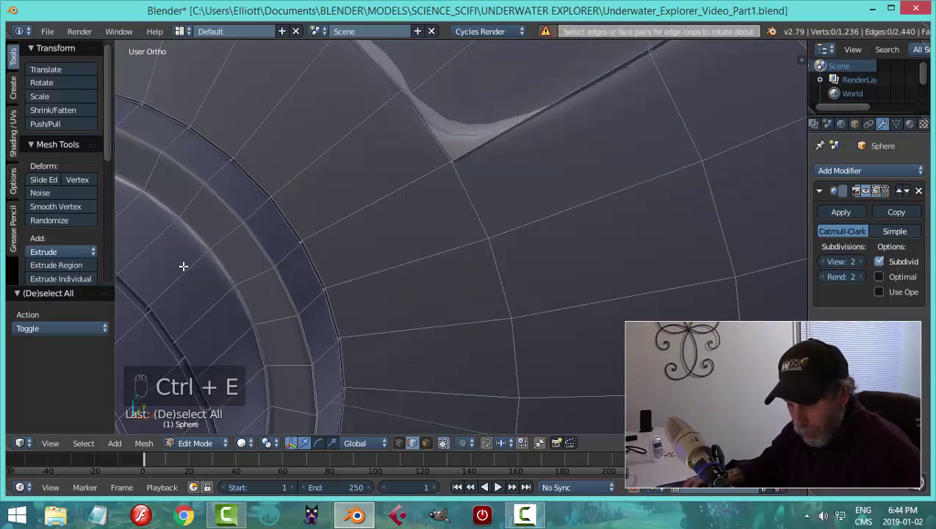
key(ctrl+r)
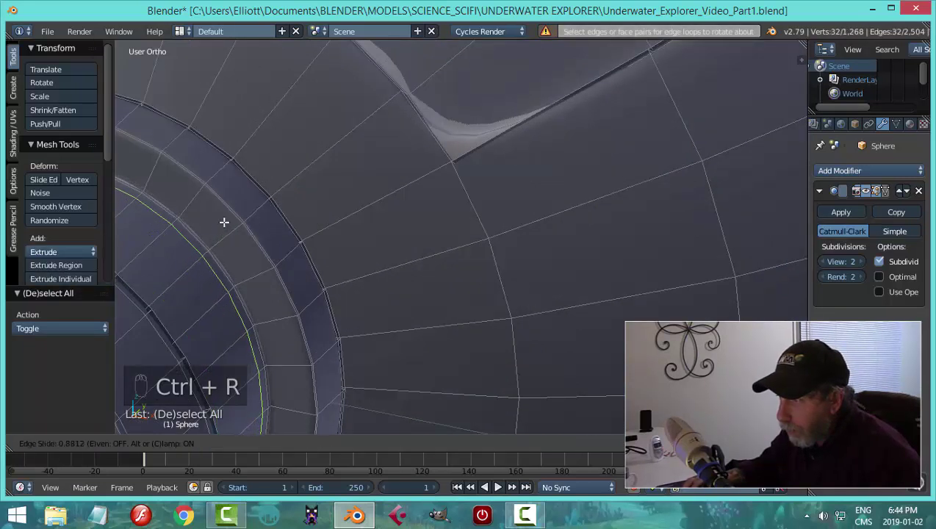
click(225, 218)
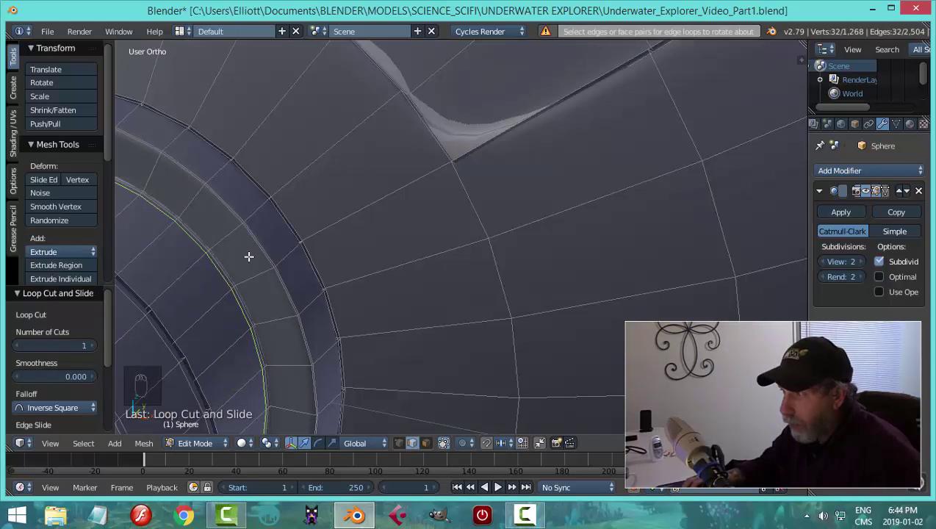
Add an edge loop on the flange's front face, slid toward its outer rim, and return to Object Mode.
key(ctrl+r)
click(230, 238)
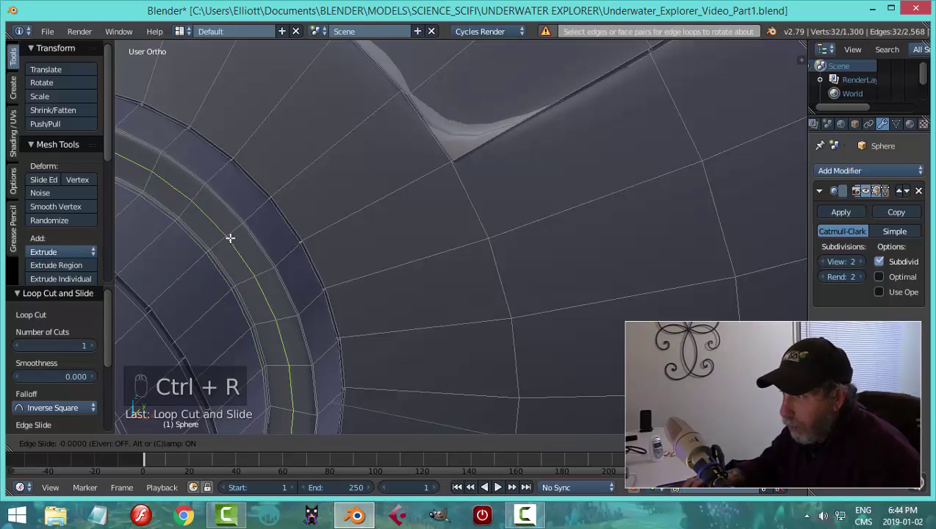
click(240, 226)
key(Tab)
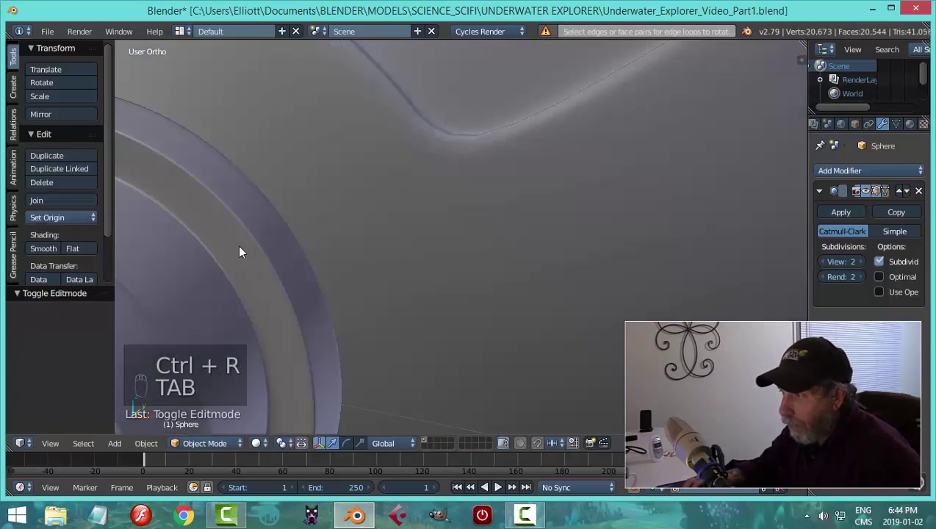
Check the flange and nose from several angles and save the file.
scroll(357, 292, down, 4)
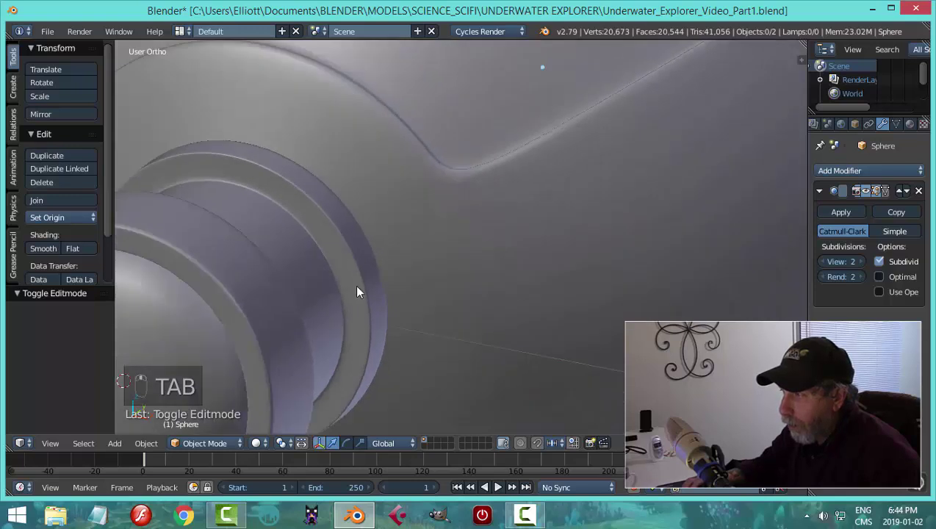
middle_drag(357, 292, 306, 196)
middle_drag(337, 266, 500, 274)
scroll(519, 257, down, 8)
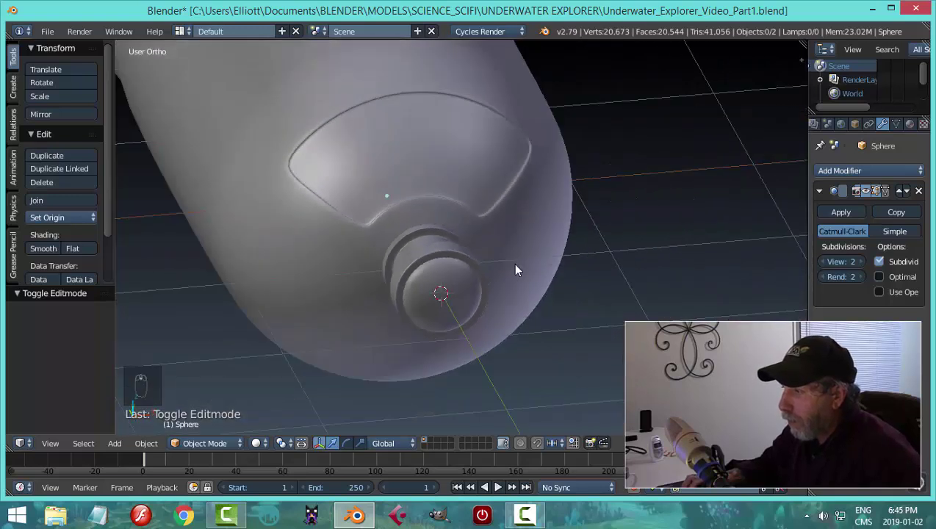
middle_drag(568, 261, 472, 259)
key(ctrl+s)
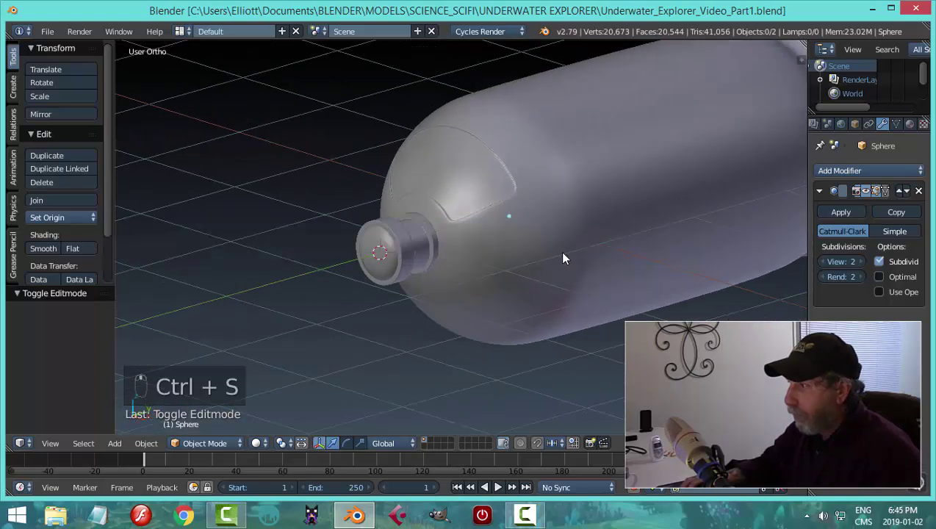
In Edit Mode, add a supporting edge loop on the main hull cylinder, close to the groove near its rear end.
middle_drag(559, 253, 408, 233)
key(Tab)
click(497, 226)
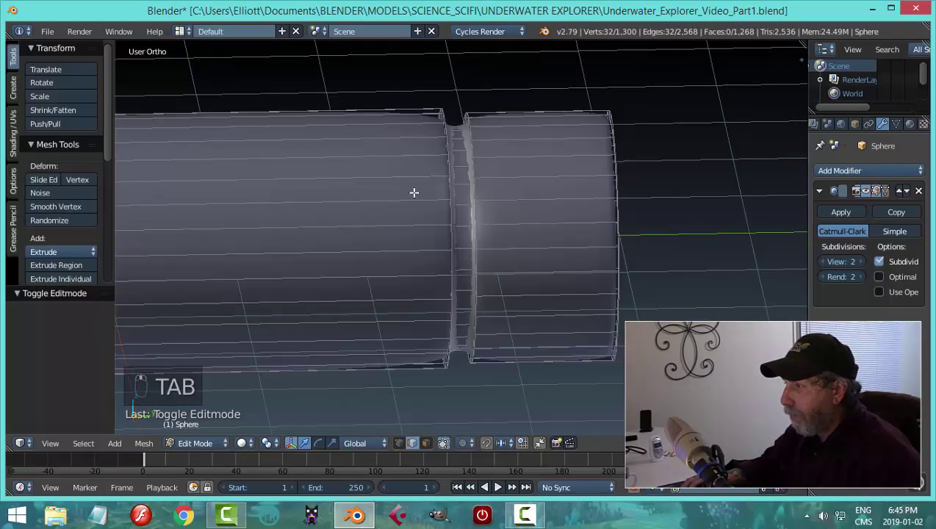
key(ctrl+r)
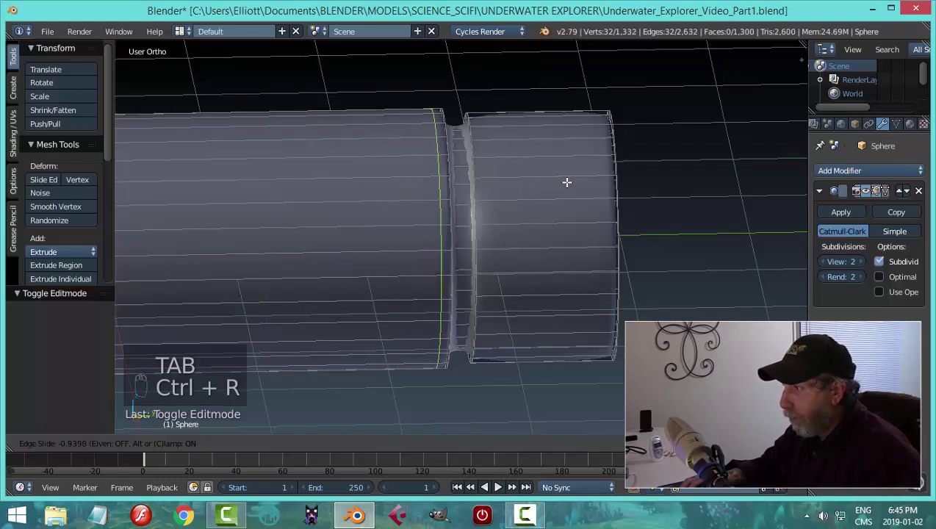
click(572, 184)
Add a supporting edge loop around the floor of the rear groove, slid close to the groove's front wall.
middle_drag(574, 183, 512, 193)
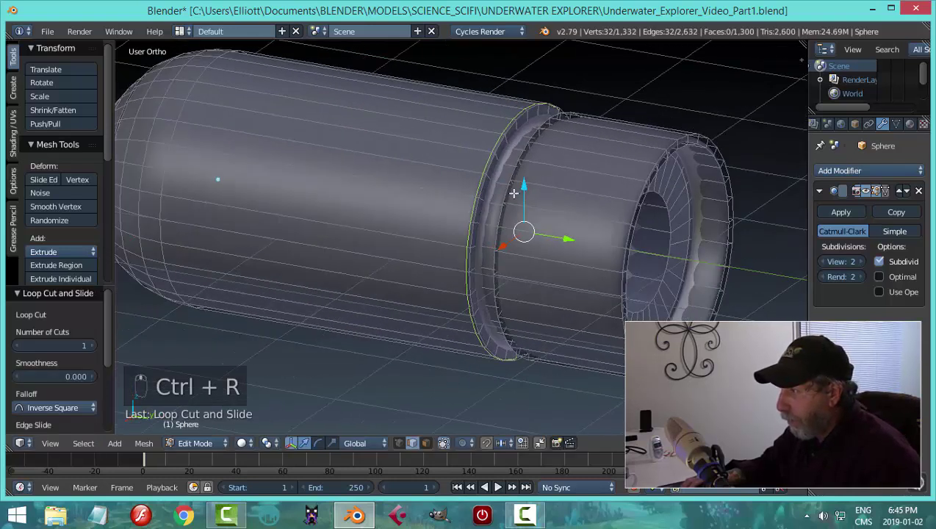
scroll(530, 158, up, 4)
scroll(412, 225, down, 2)
scroll(391, 169, up, 3)
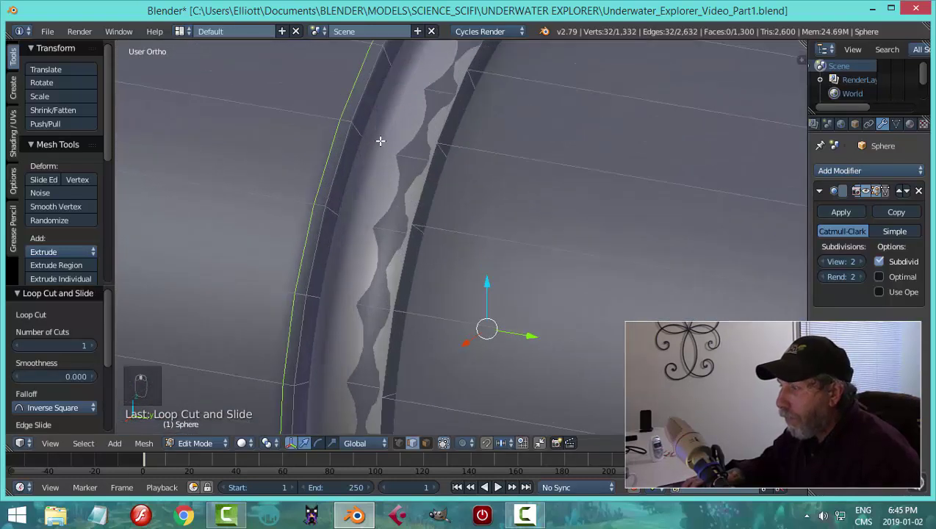
key(ctrl+r)
click(371, 149)
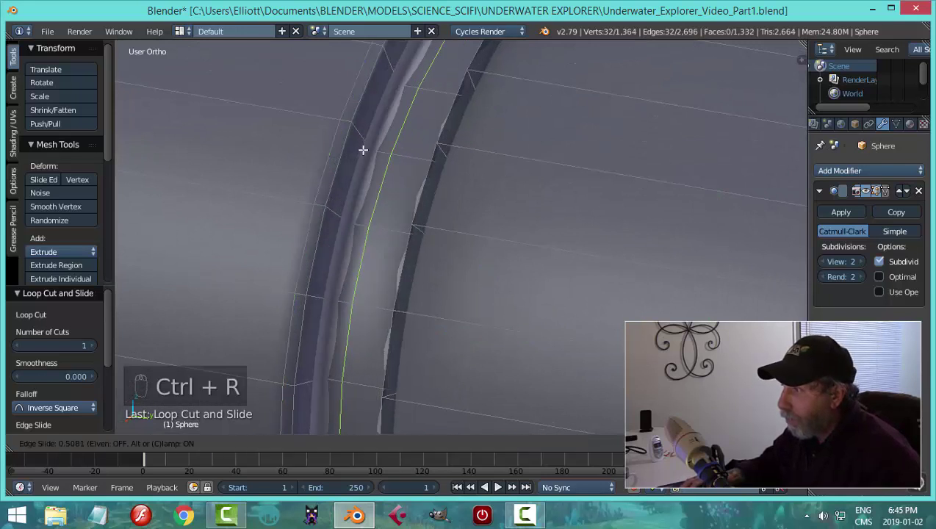
click(350, 134)
Add two edge loops on the groove's front wall, one against its inner edge and one against its outer edge.
key(ctrl+r)
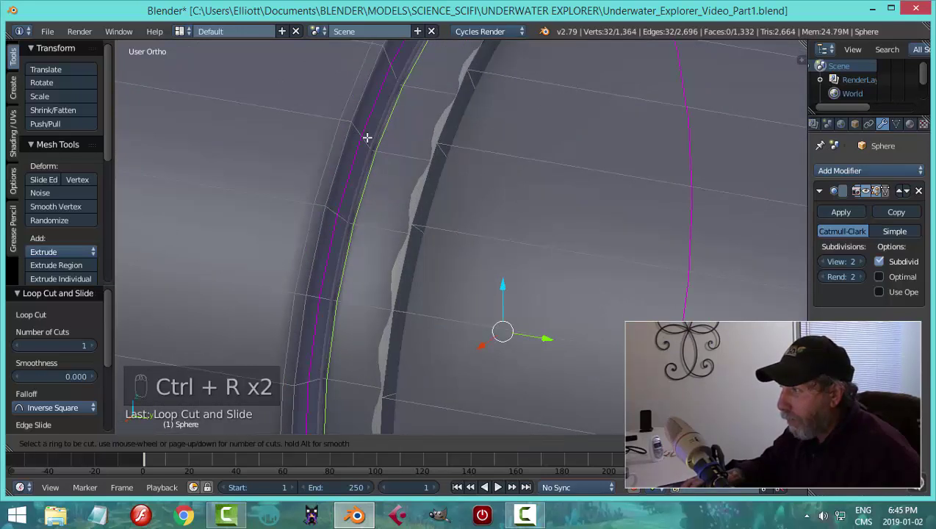
click(372, 140)
click(374, 149)
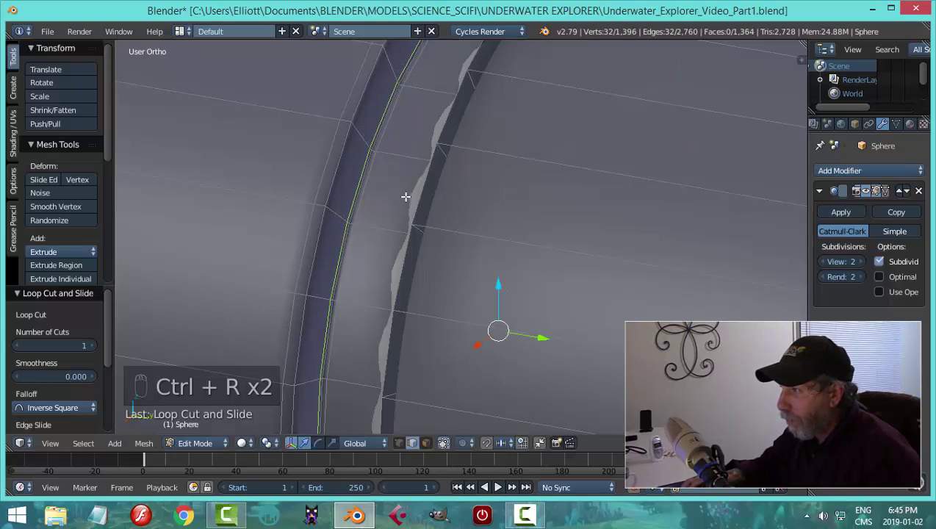
scroll(390, 174, up, 2)
key(ctrl+r)
click(410, 168)
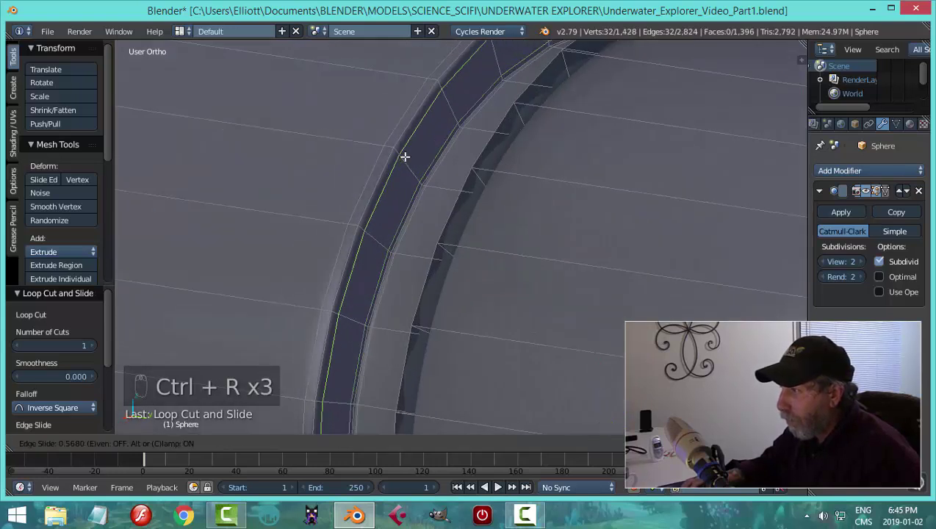
click(401, 153)
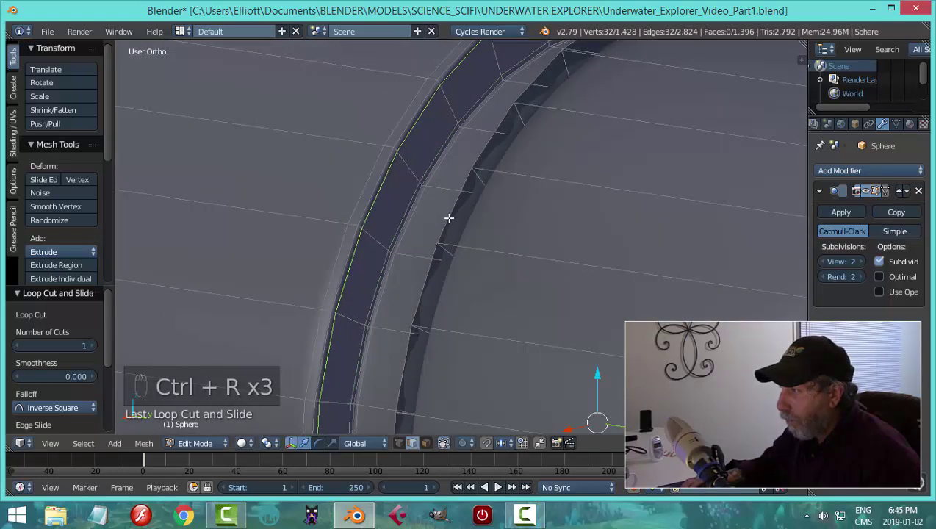
Add an edge loop on the groove floor against the rear wall and another on the rear hull section right beside the groove.
scroll(449, 218, up, 5)
key(ctrl+r)
click(319, 182)
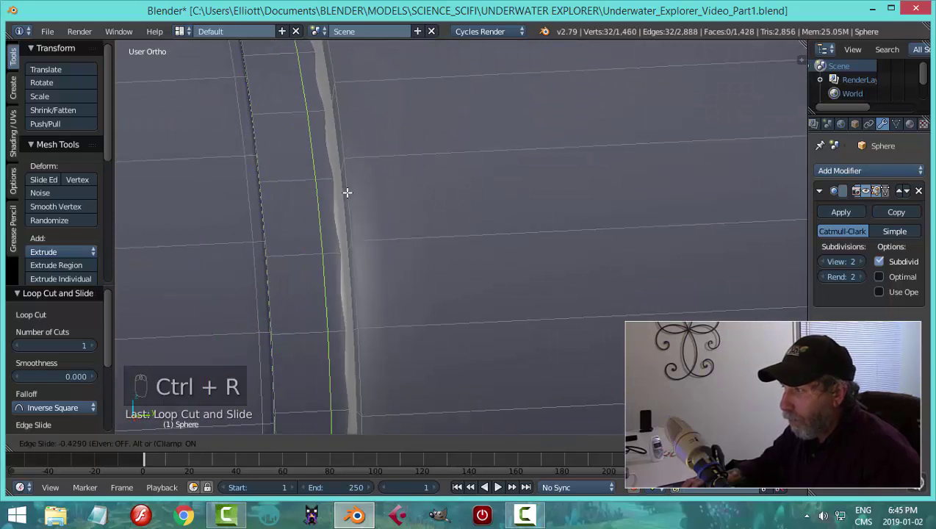
click(358, 197)
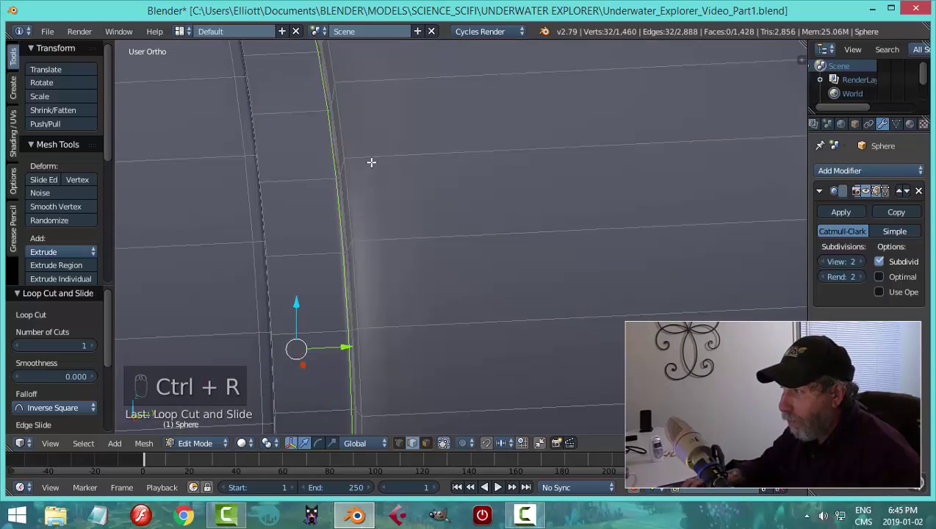
key(ctrl+r)
click(348, 170)
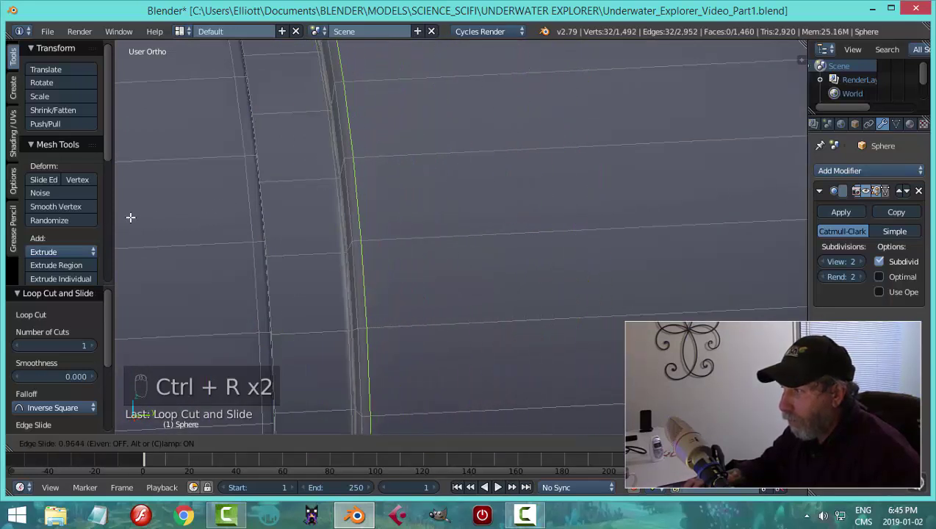
click(124, 218)
Add two edge loops on the groove's rear wall, near its outer and inner edges, and return to Object Mode.
middle_drag(261, 194, 230, 222)
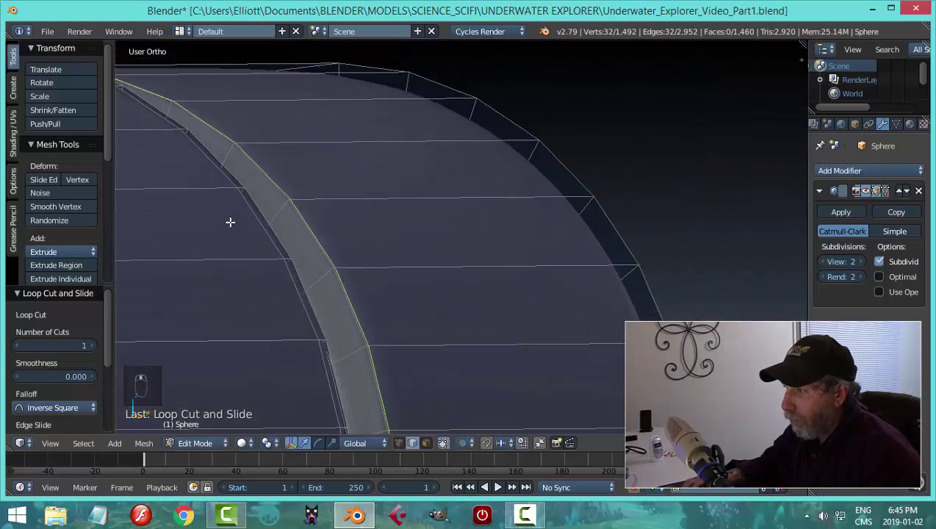
mouse_move(291, 221)
middle_down()
mouse_move(297, 233)
mouse_move(288, 226)
middle_up()
key(ctrl+r)
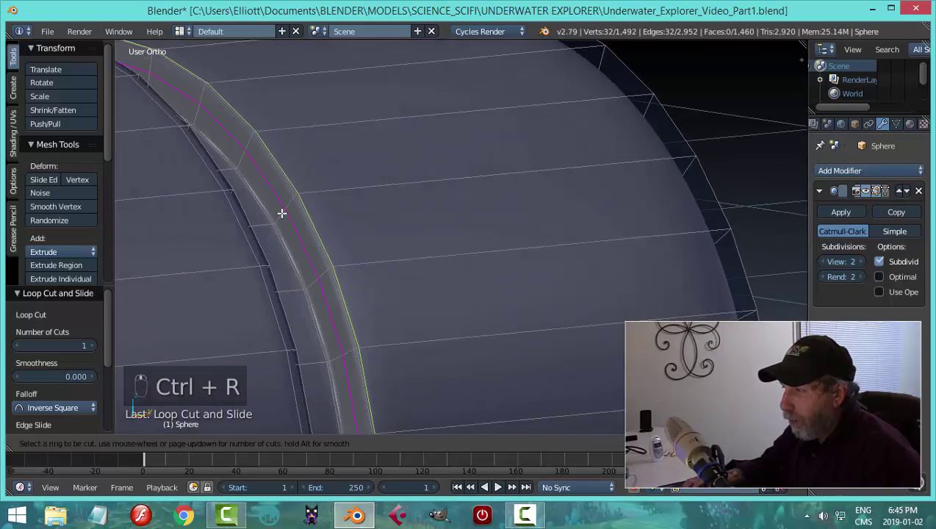
click(281, 208)
click(285, 200)
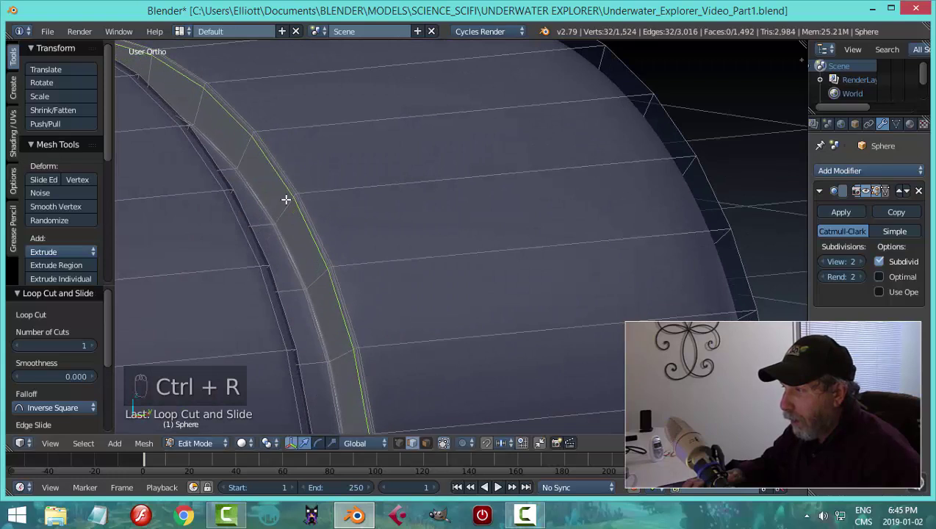
key(ctrl+r)
click(283, 210)
click(314, 231)
key(Tab)
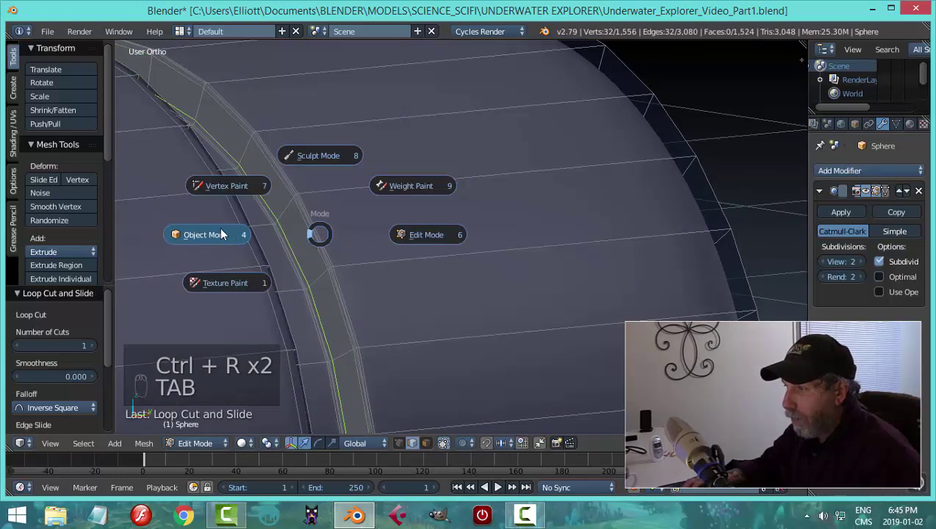
click(221, 232)
Select the hull and, in Edit Mode, add another edge loop on the main cylinder just in front of the groove.
scroll(346, 242, down, 3)
mouse_move(346, 243)
middle_down()
mouse_move(370, 261)
mouse_move(332, 251)
middle_up()
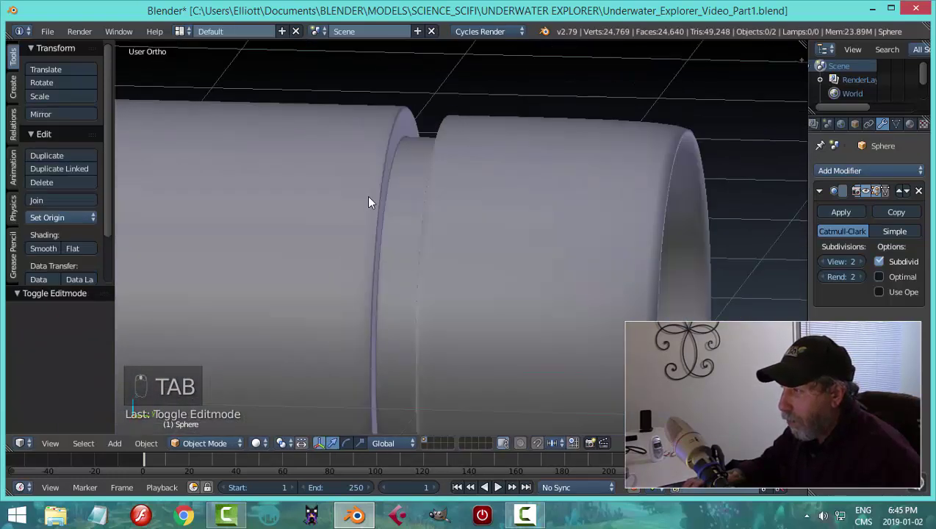
middle_drag(369, 203, 370, 255)
right_click(353, 252)
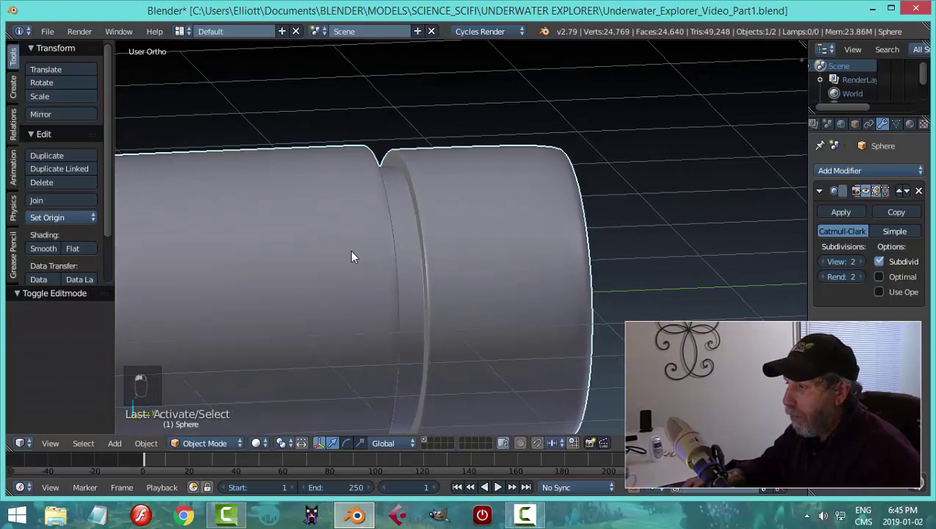
key(Tab)
click(461, 255)
key(ctrl+r)
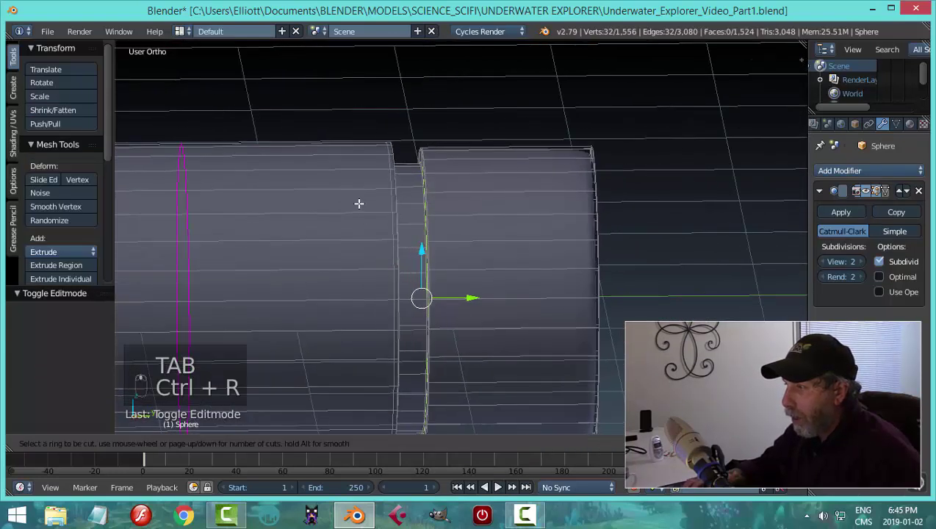
click(559, 222)
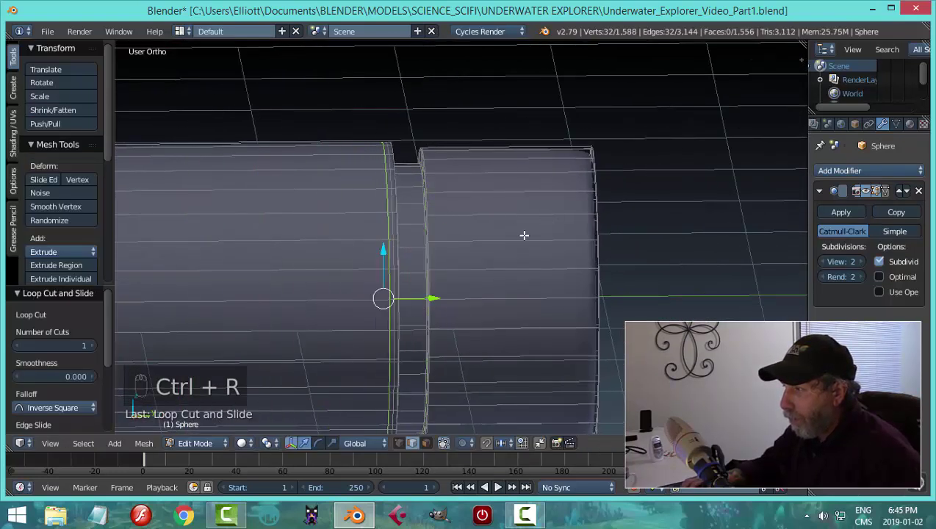
Add an edge loop around the rear hull section, slid close to its rear rim, and return to Object Mode.
key(ctrl+r)
click(580, 219)
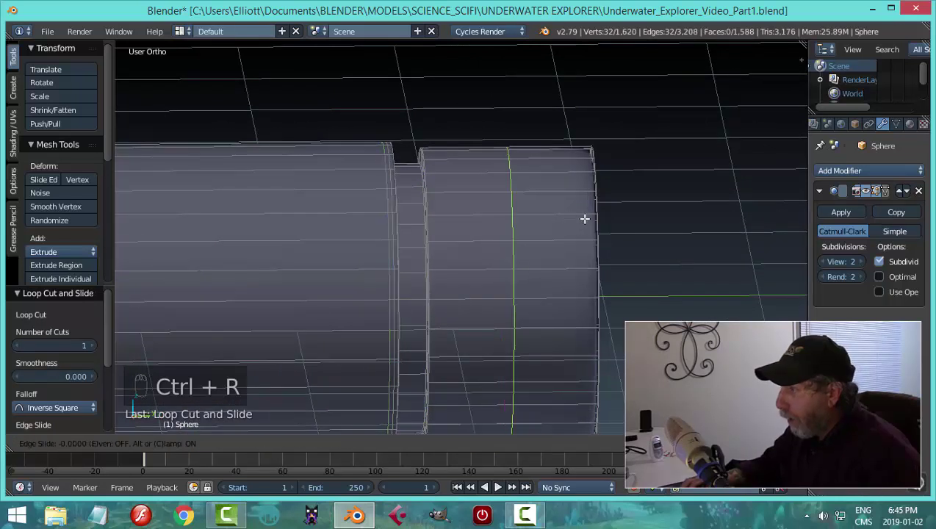
click(649, 215)
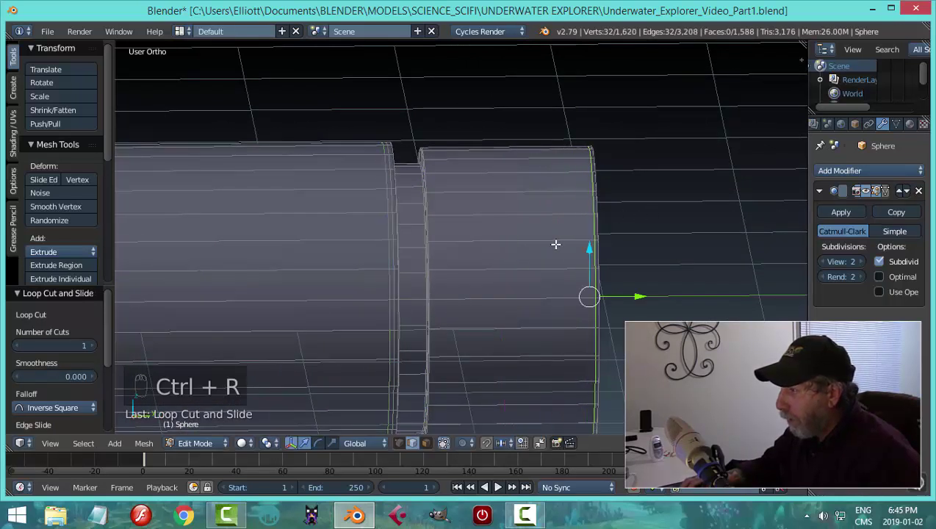
key(Tab)
middle_drag(560, 253, 532, 268)
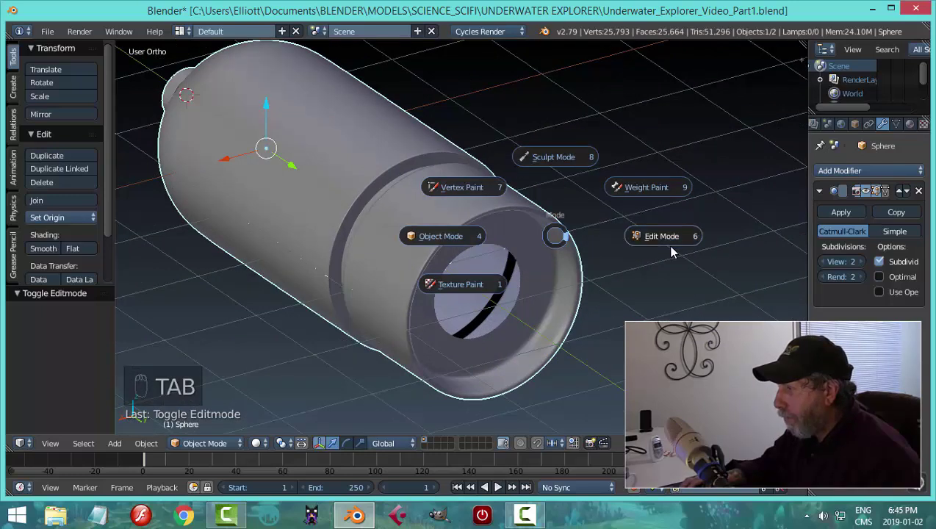
In Edit Mode, add two edge loops on the inner wall of the rear recess, one near the rim and one near the recessed face.
click(664, 236)
scroll(512, 234, up, 6)
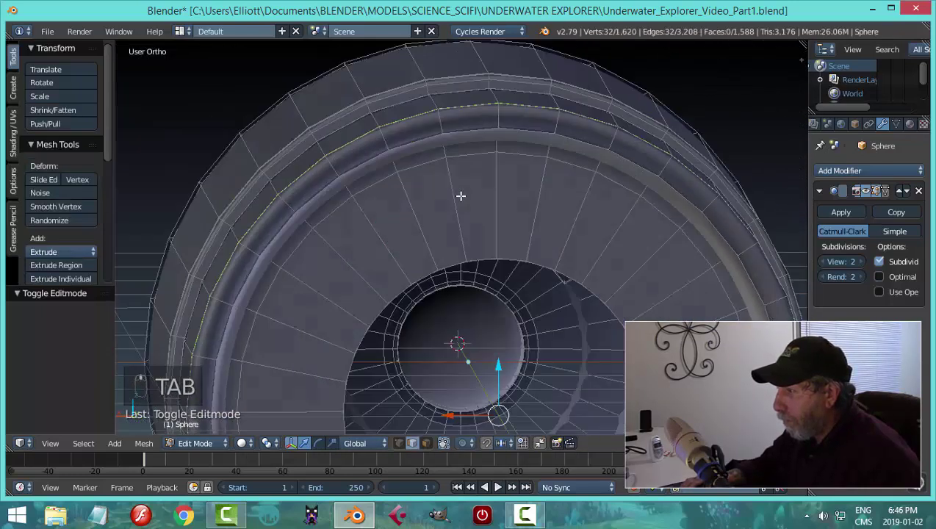
middle_drag(460, 196, 398, 186)
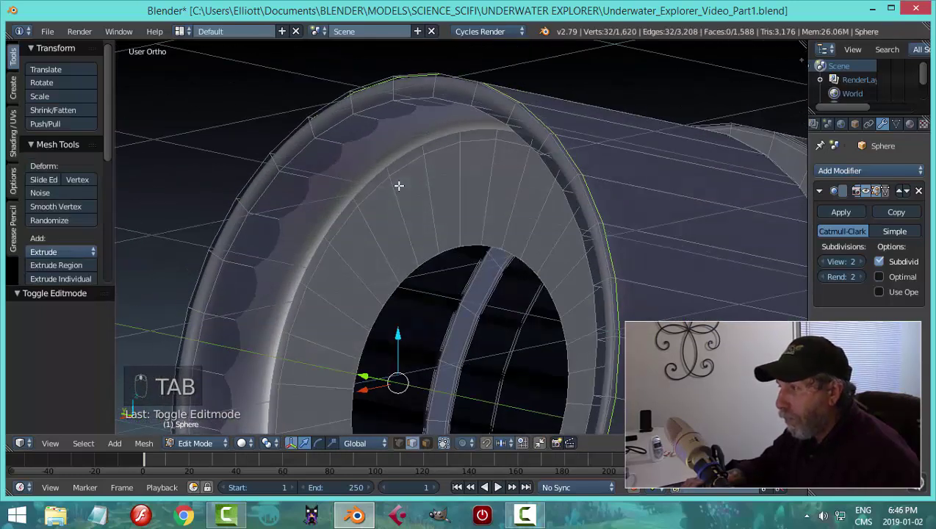
key(ctrl+r)
click(326, 149)
click(323, 150)
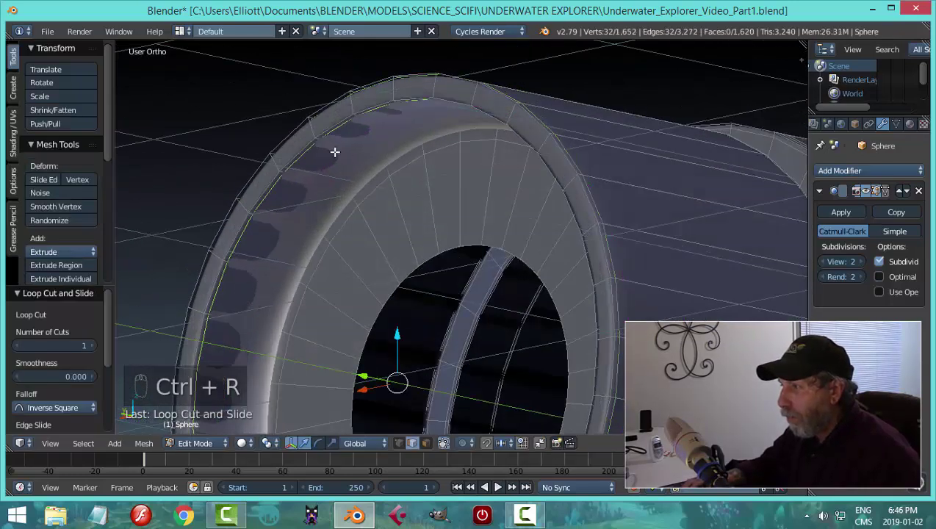
key(ctrl+r)
click(336, 152)
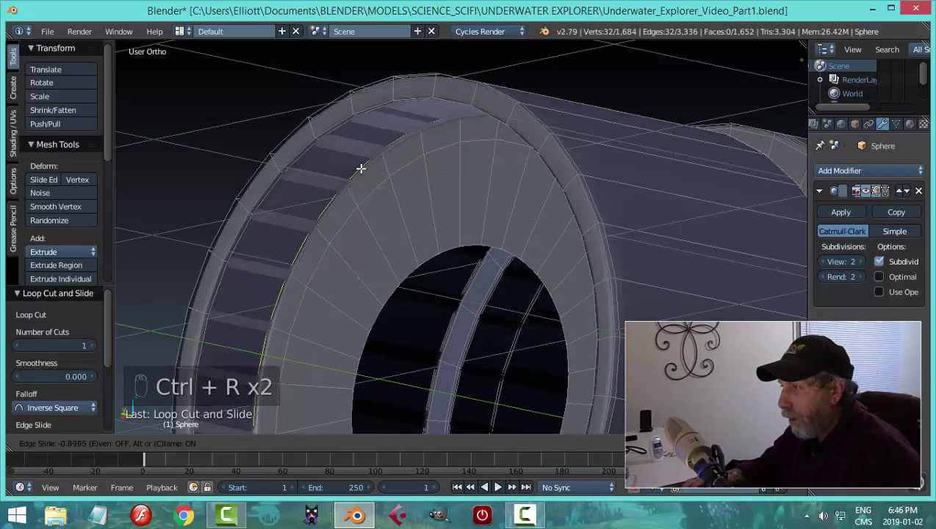
click(360, 169)
Add two edge loops on the rear rim's face, near its outer and inner edges, and return to Object Mode.
mouse_move(339, 161)
middle_down()
mouse_move(367, 207)
mouse_move(332, 153)
middle_up()
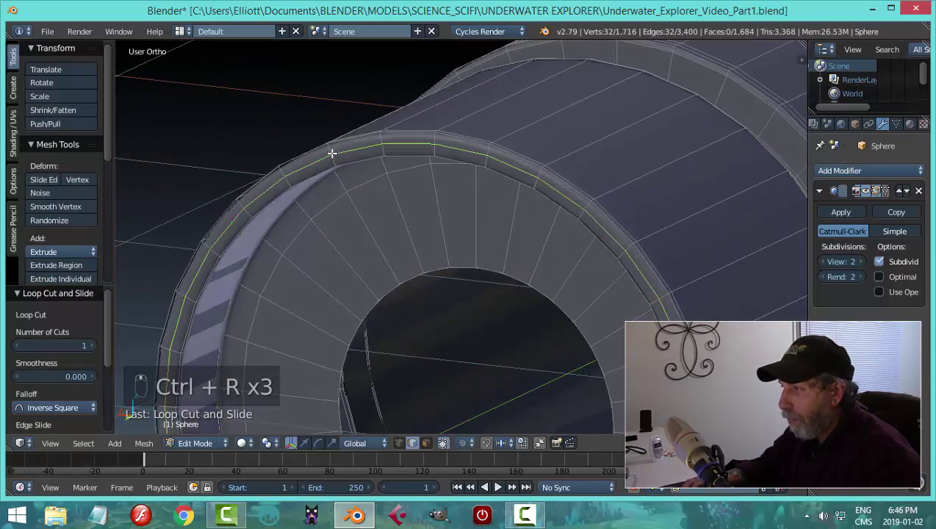
click(331, 152)
click(329, 146)
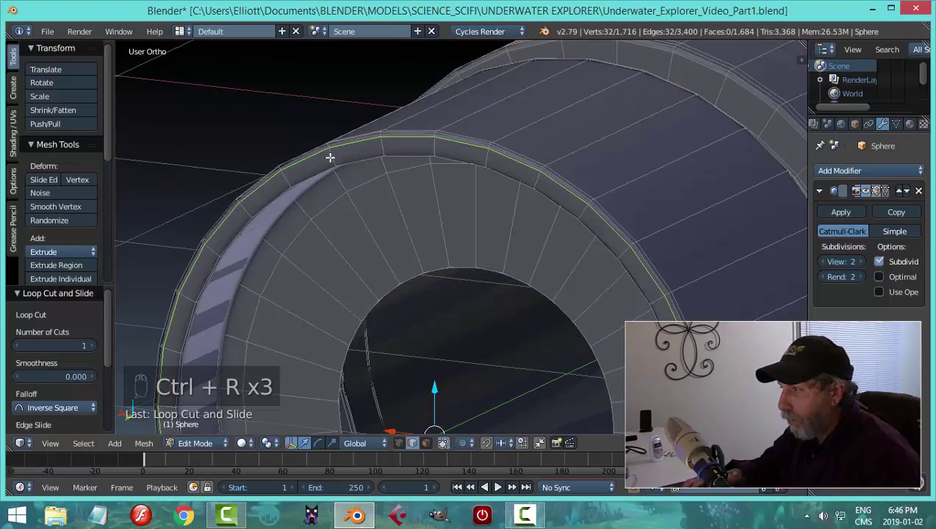
key(ctrl+r)
click(330, 154)
click(348, 172)
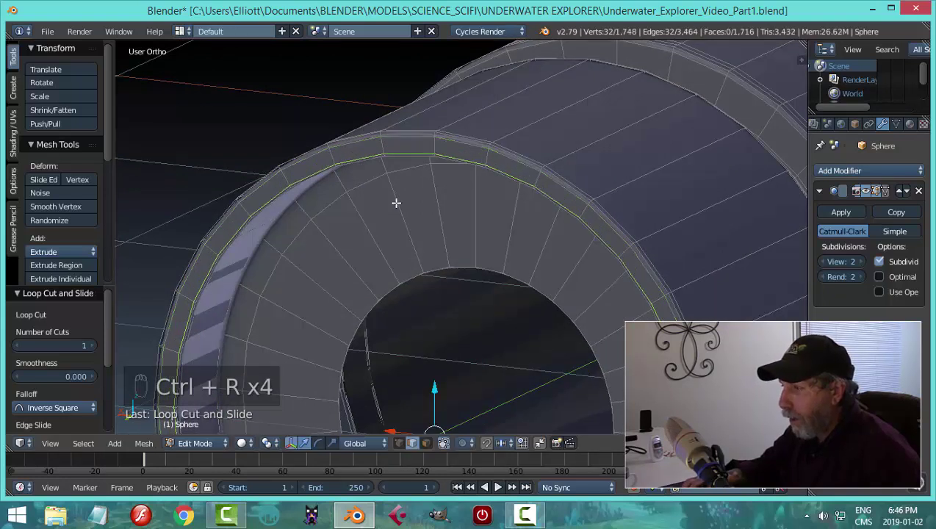
key(Tab)
click(330, 206)
middle_drag(333, 209, 378, 219)
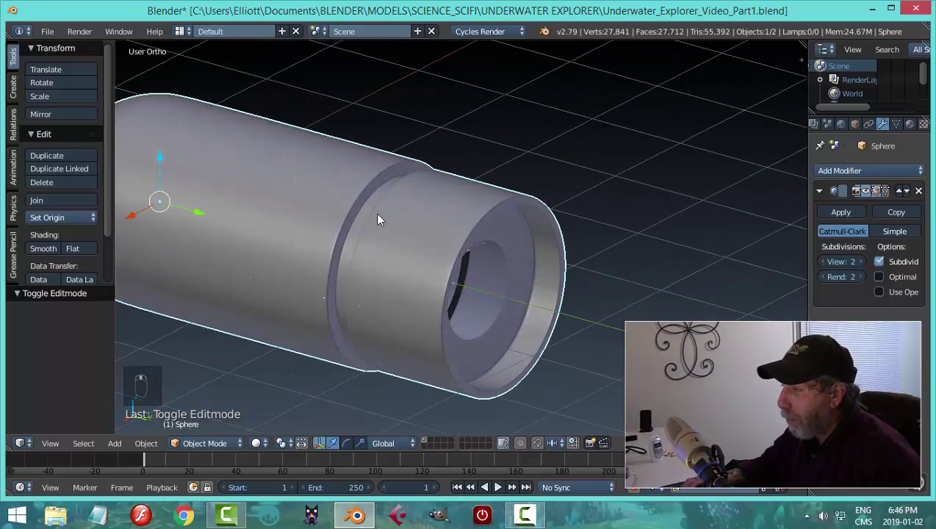
In Edit Mode, clear the selection, add an edge loop on the recessed rear face close to its outer edge, and return to Object Mode.
middle_drag(499, 273, 482, 296)
scroll(514, 294, up, 2)
key(Tab)
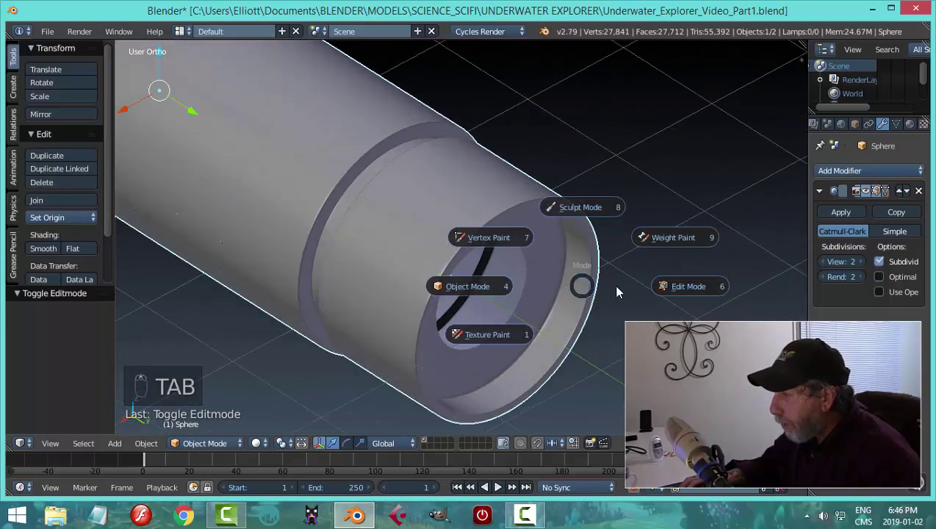
scroll(654, 321, up, 2)
shift+middle_drag(654, 321, 551, 285)
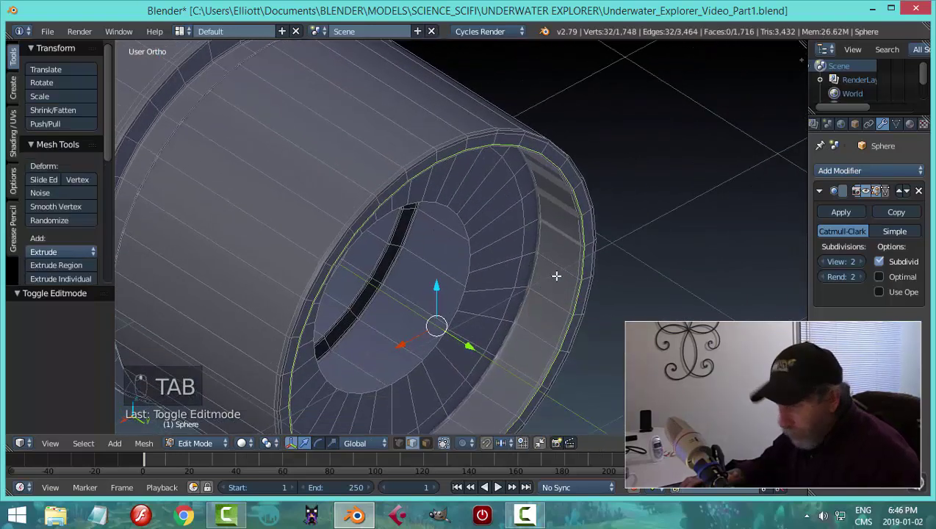
key(a)
key(a)
scroll(556, 274, up, 3)
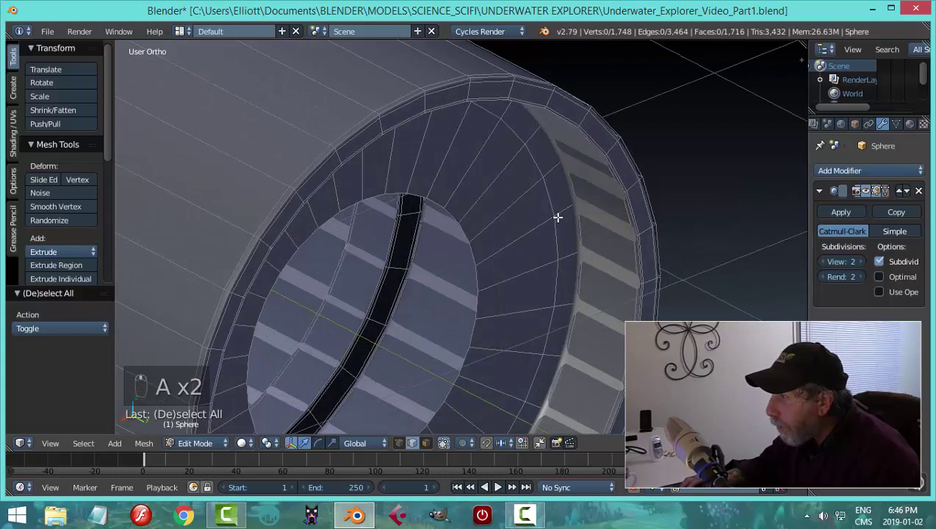
key(ctrl+r)
click(569, 211)
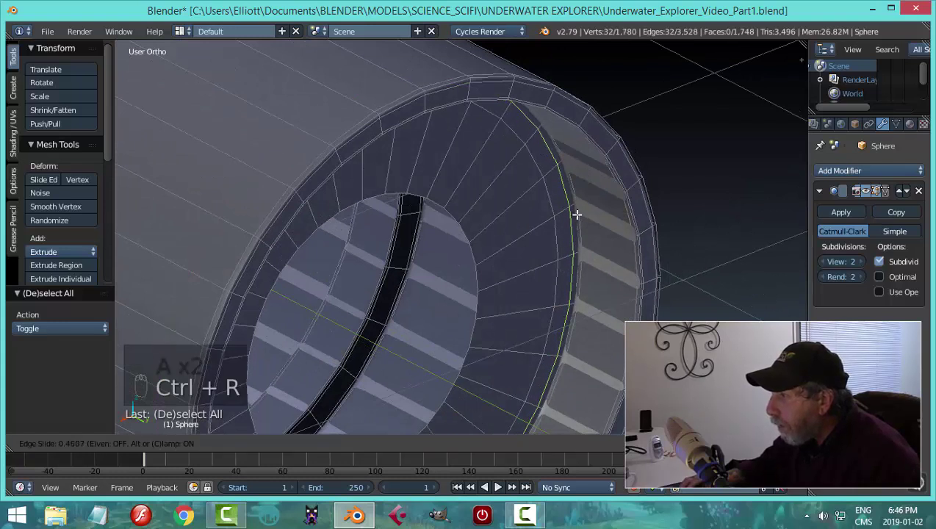
click(580, 216)
key(Tab)
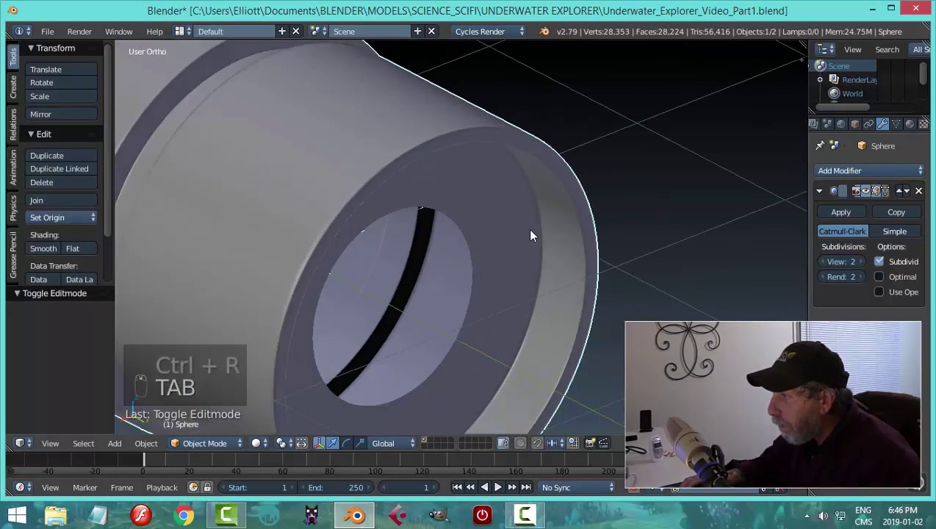
middle_drag(495, 244, 389, 181)
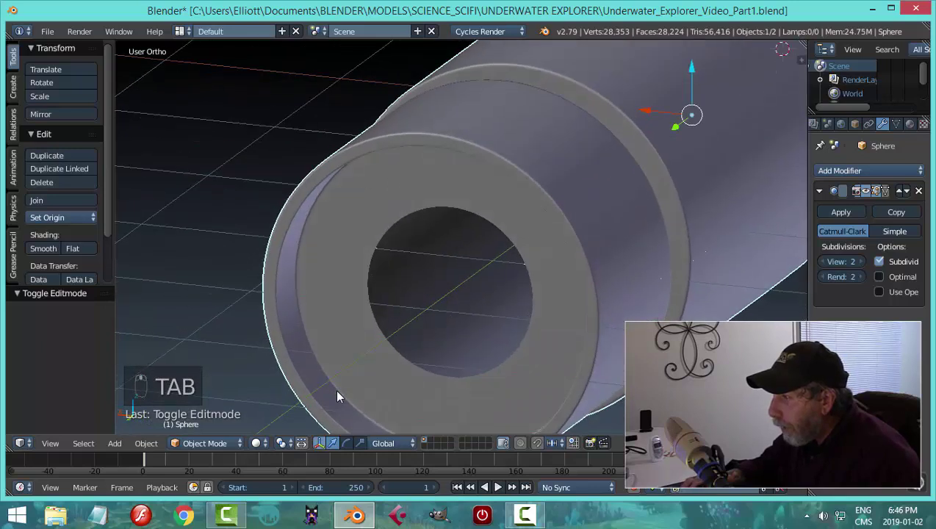
Clear the selection and save the file over the existing version.
middle_drag(509, 322, 476, 308)
key(a)
scroll(547, 282, up, 5)
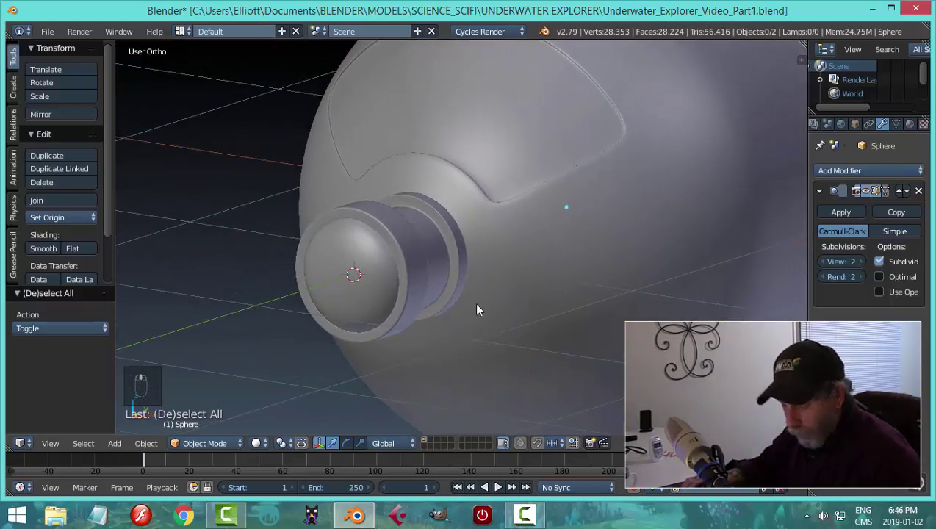
key(ctrl+s)
click(475, 308)
Leave nothing selected and turn off the grid floor in the viewport's display settings.
right_click(494, 278)
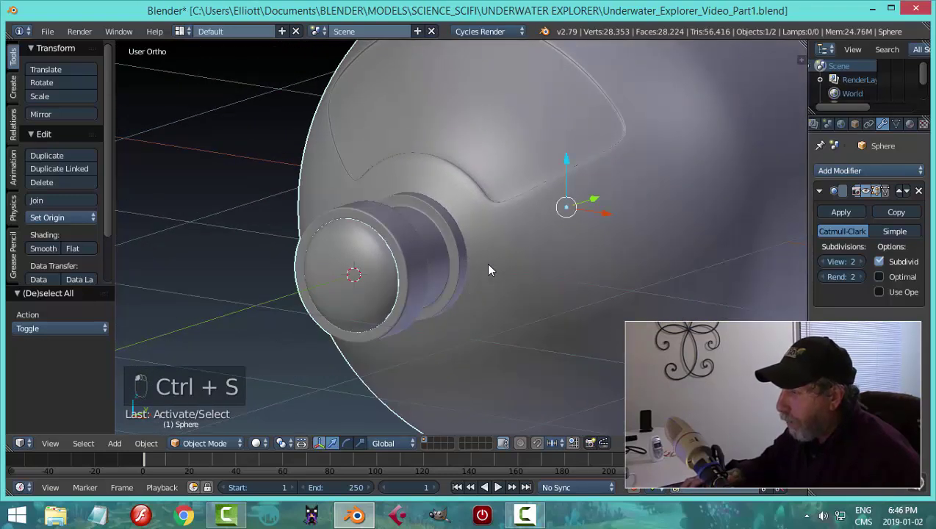
scroll(491, 271, up, 2)
middle_drag(413, 297, 659, 283)
scroll(471, 314, down, 3)
key(a)
scroll(650, 274, down, 3)
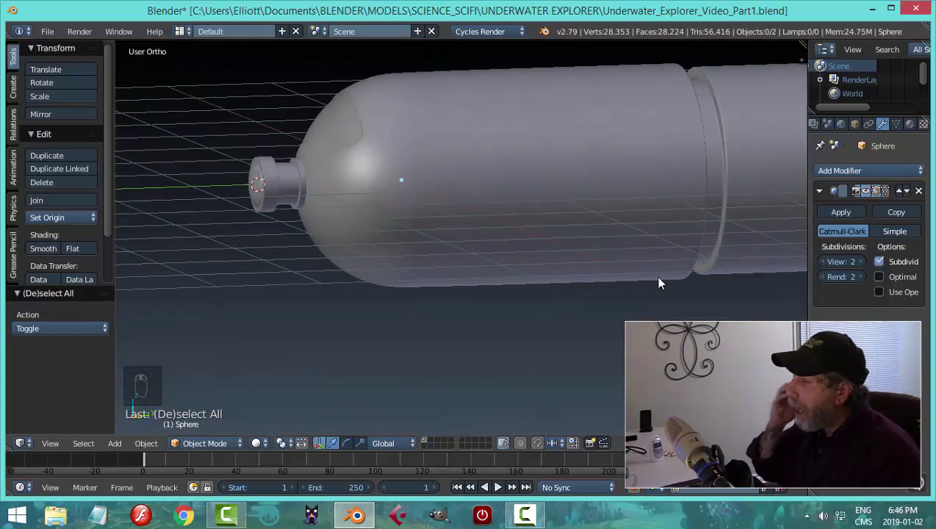
key(n)
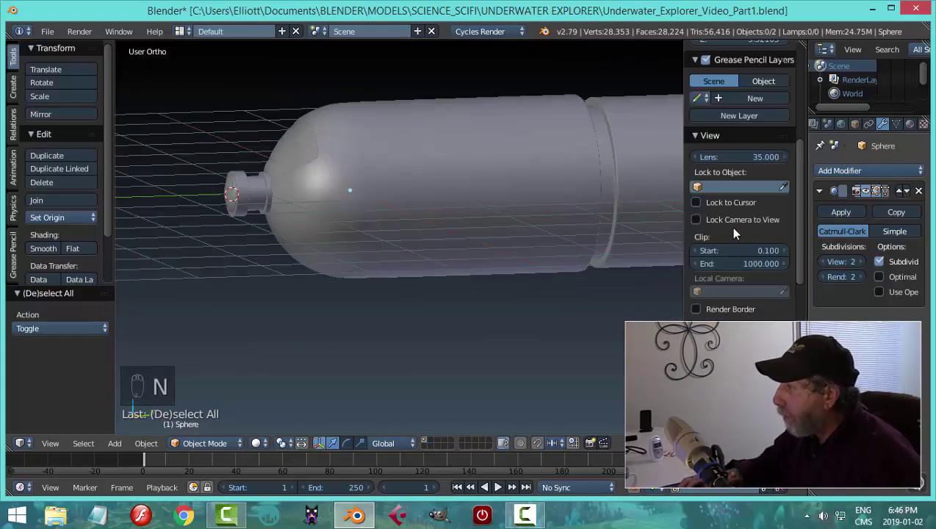
click(694, 139)
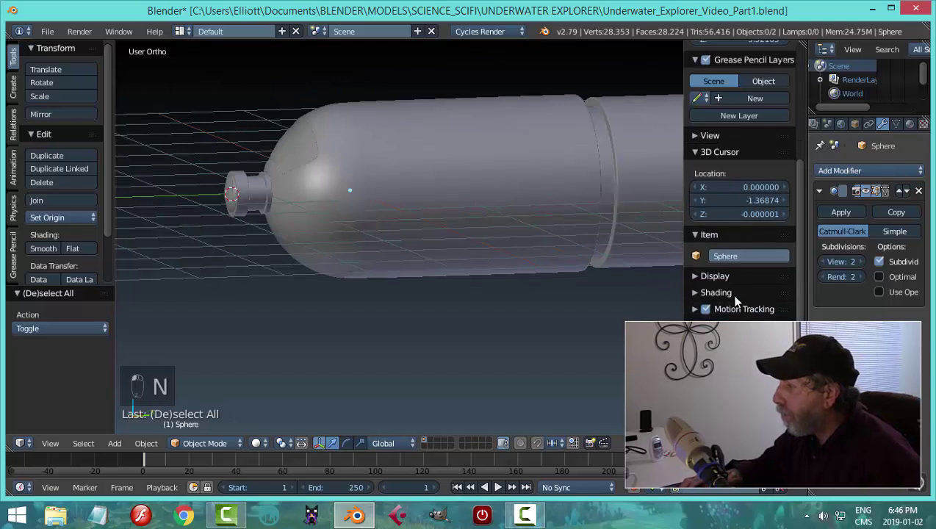
click(696, 278)
click(696, 376)
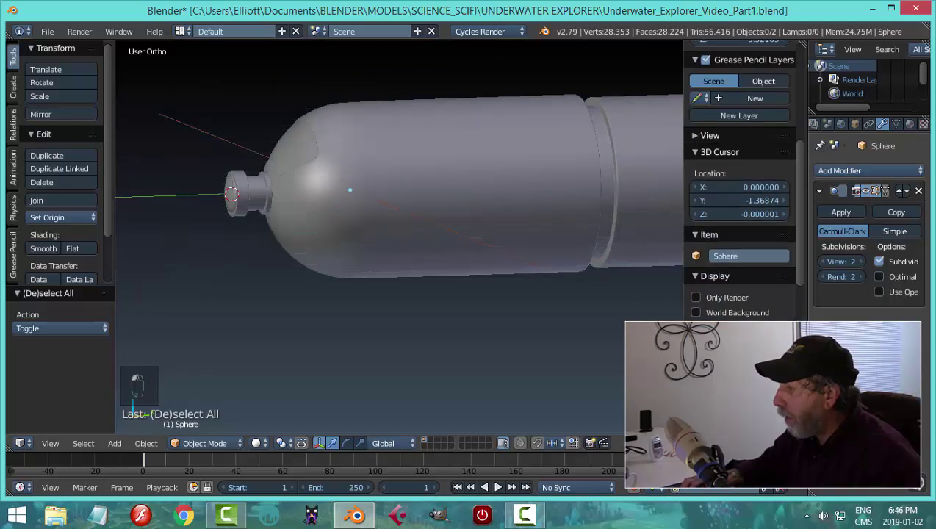
key(n)
Select the hull, frame it in the view, and examine its overall shape from the front, side and rear.
middle_drag(621, 340, 537, 318)
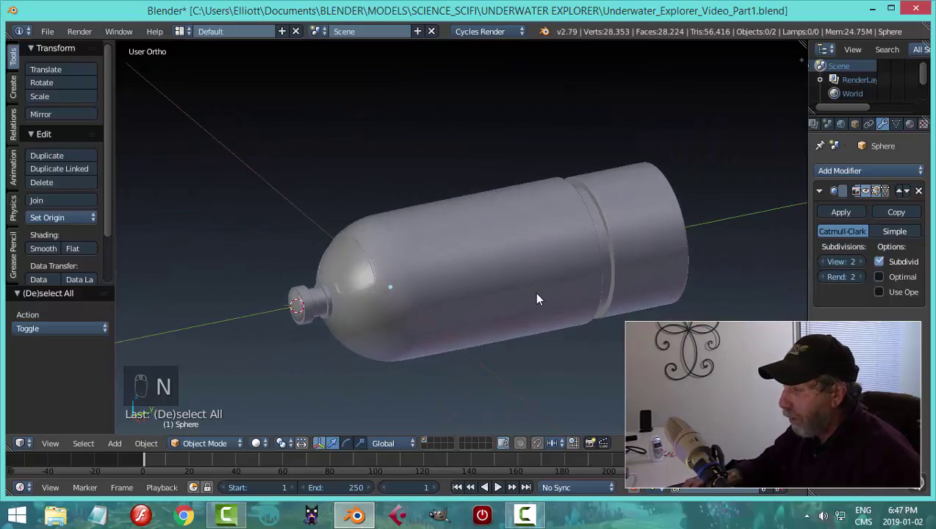
right_click(611, 294)
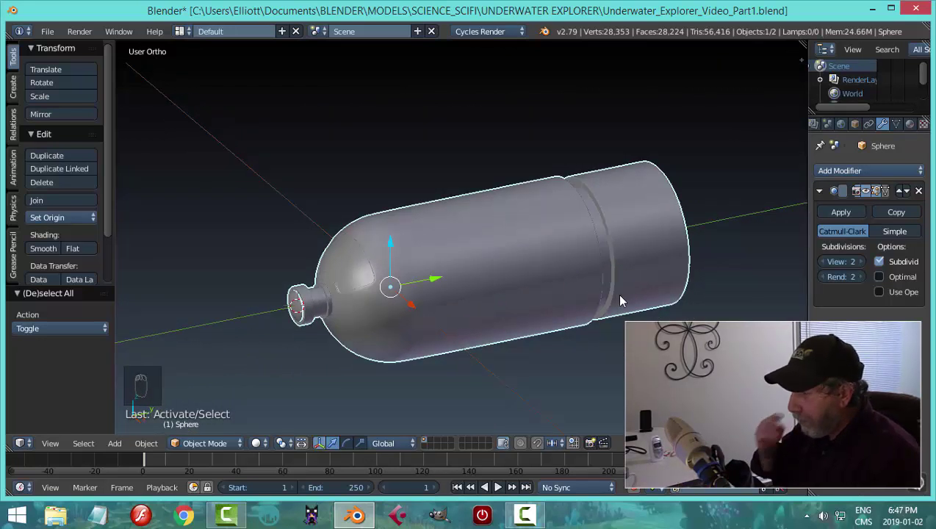
key(KP_Decimal)
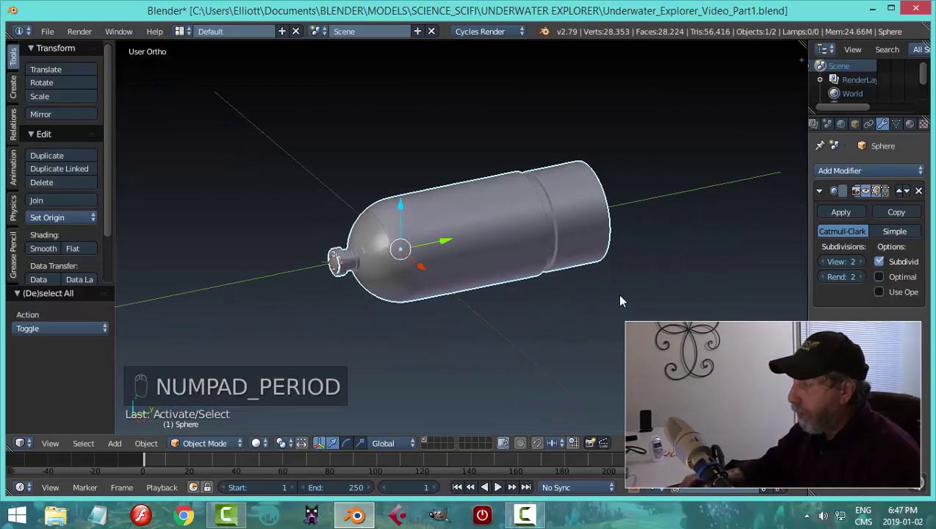
scroll(564, 293, down, 1)
middle_drag(512, 312, 586, 313)
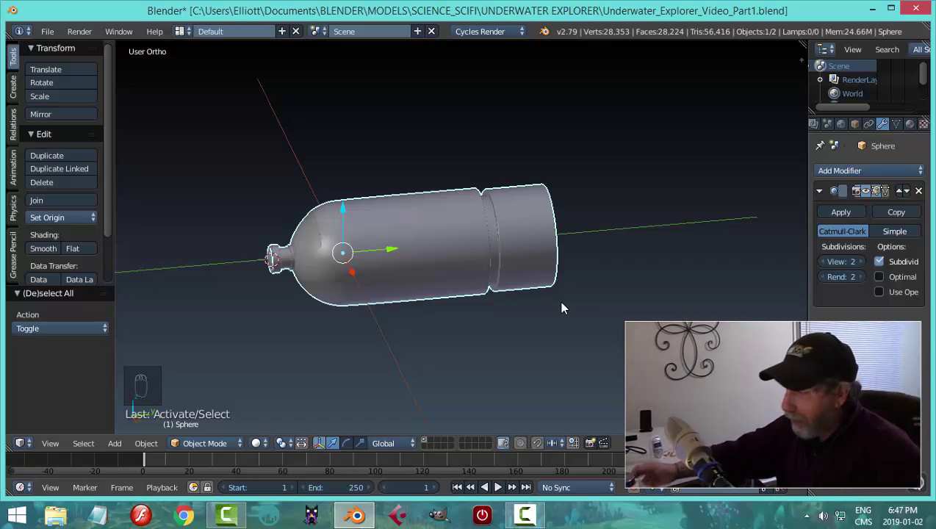
middle_drag(502, 347, 381, 331)
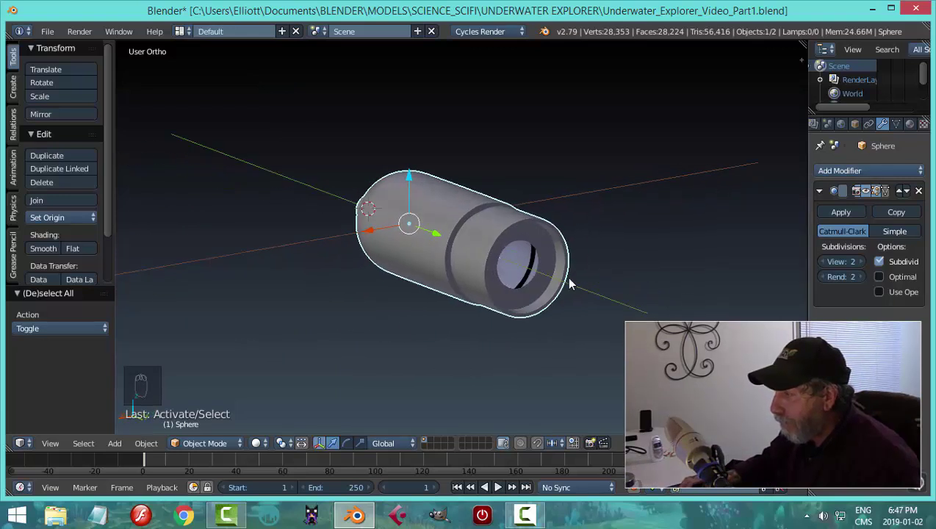
middle_drag(569, 284, 429, 298)
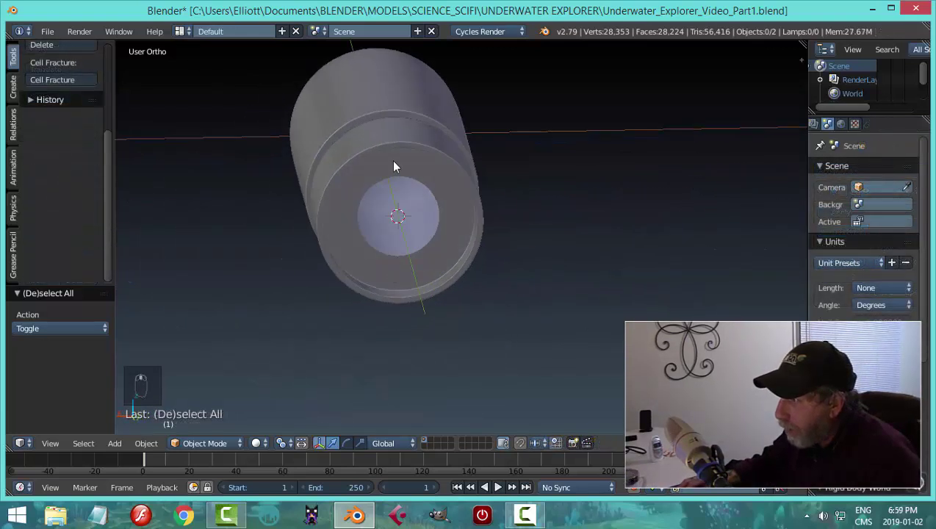
Select the hull, align the view to its back end, and choose the transform pivot point.
right_click(391, 161)
middle_drag(455, 310, 434, 211)
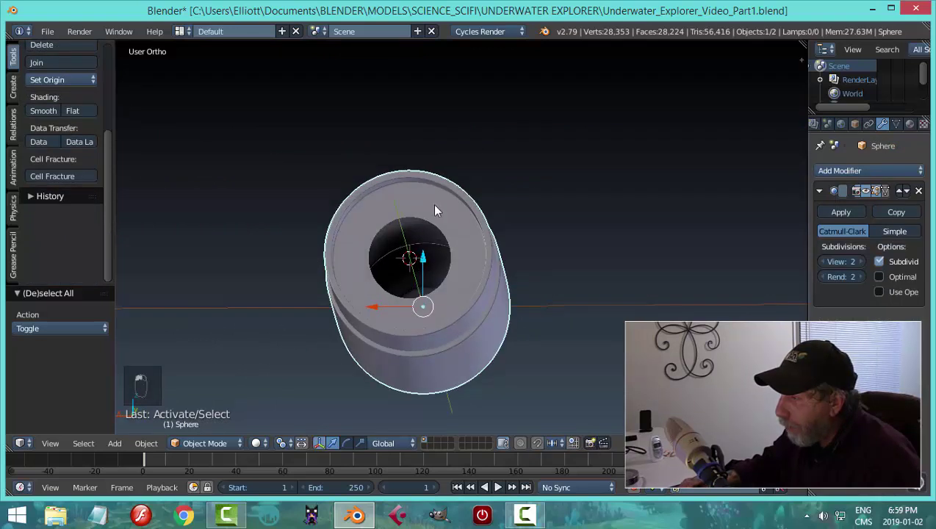
middle_drag(453, 309, 543, 351)
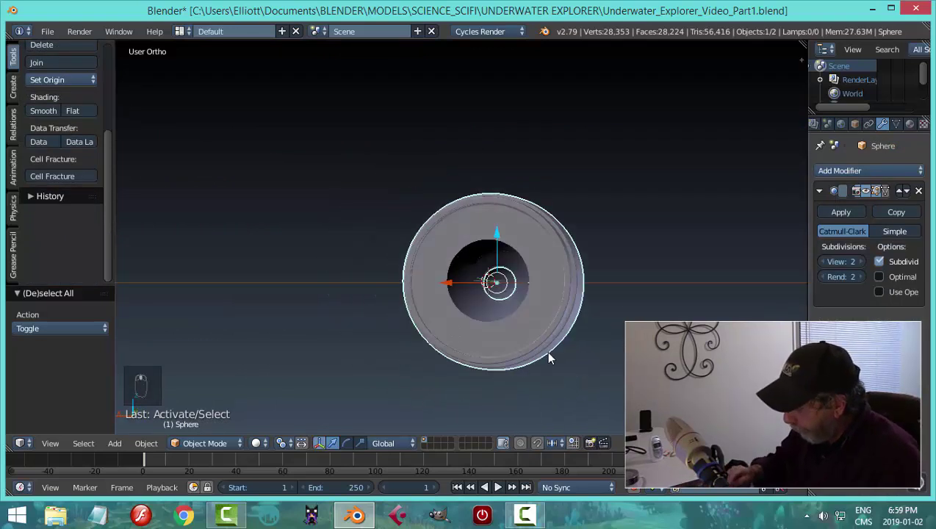
key(KP_1)
key(ctrl+KP_1)
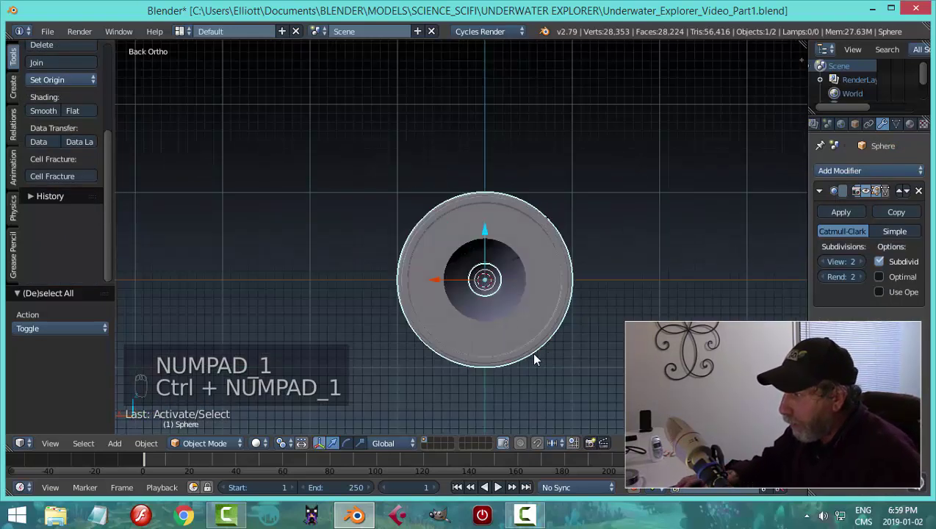
scroll(441, 396, up, 2)
click(280, 442)
click(310, 384)
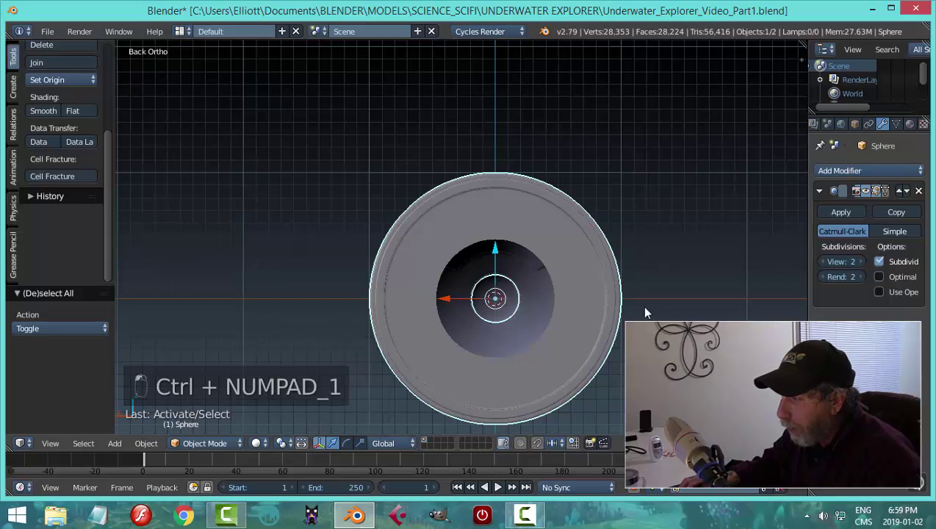
In Edit Mode, switch to edge selection and select the edge loop around the central opening of the recessed rear face.
shift+middle_drag(641, 304, 532, 229)
scroll(504, 376, up, 2)
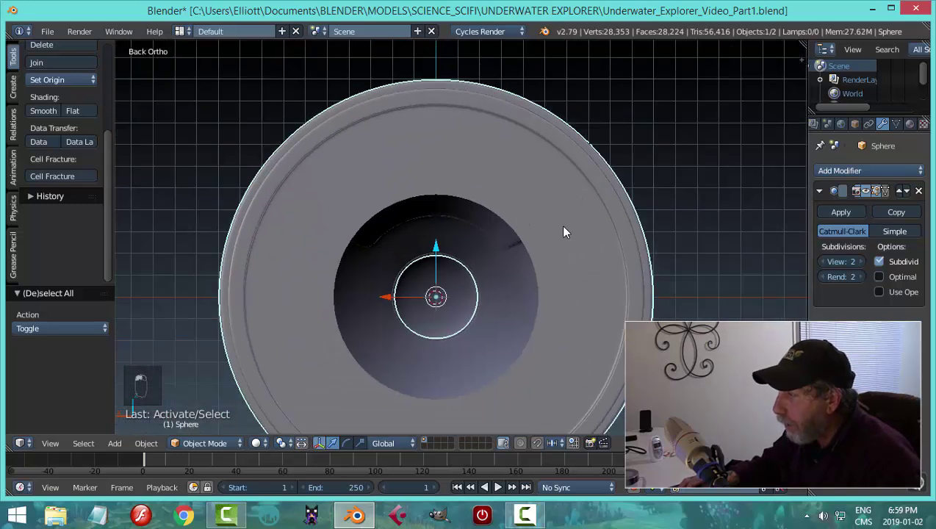
key(Tab)
click(652, 233)
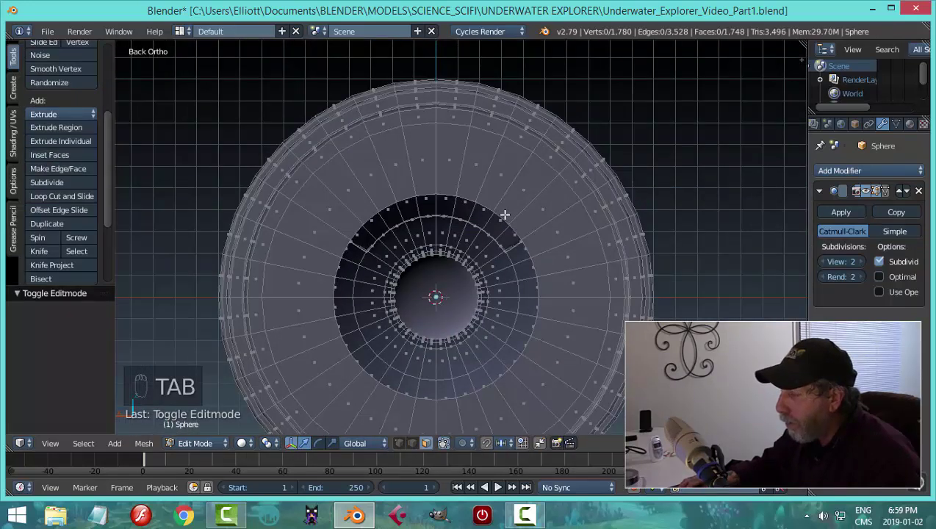
key(ctrl+Tab)
click(479, 201)
alt+right_click(506, 217)
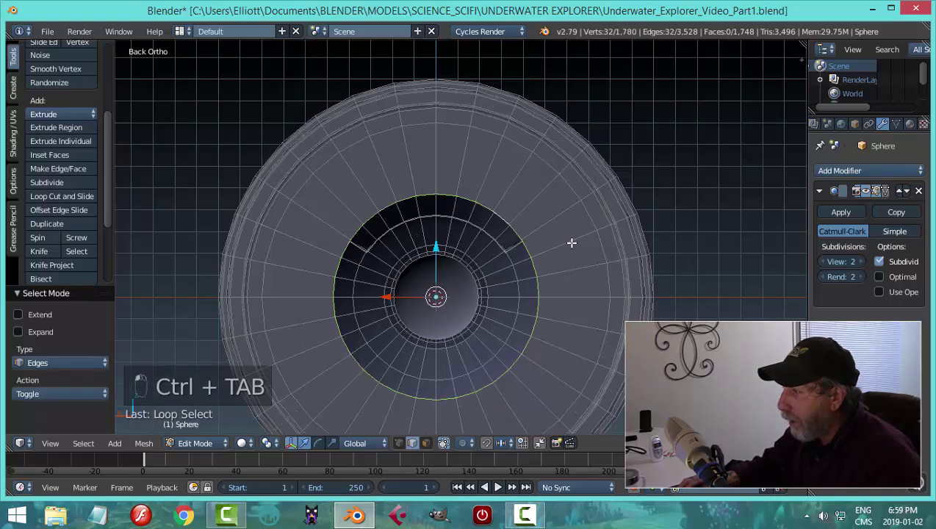
Snap the 3D cursor to the selected opening loop, clear the selection, and return to Object Mode.
middle_drag(581, 255, 599, 299)
key(shift+s)
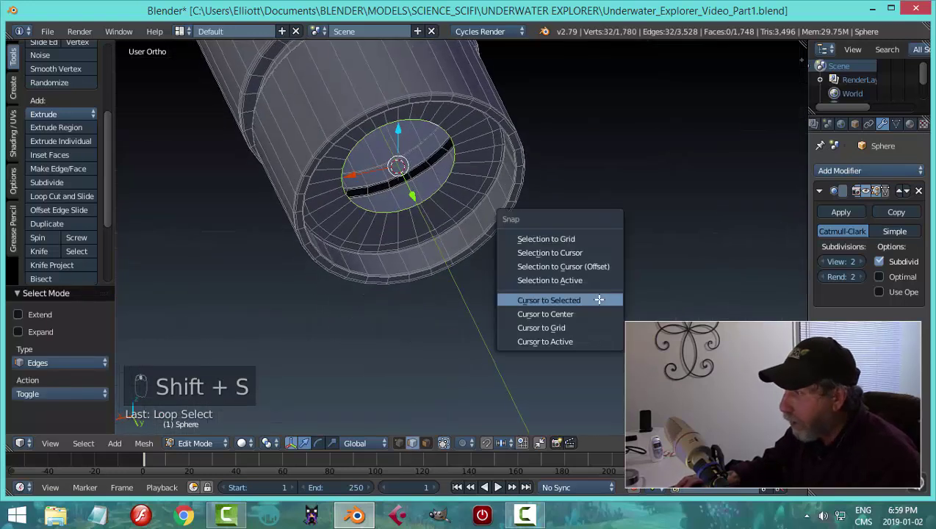
click(598, 299)
middle_drag(591, 338, 579, 286)
middle_drag(566, 289, 555, 280)
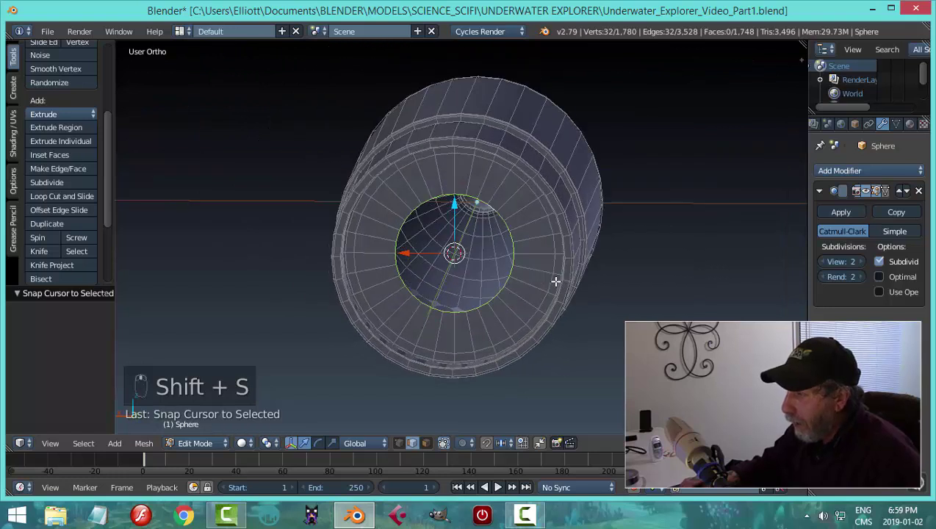
key(a)
key(Tab)
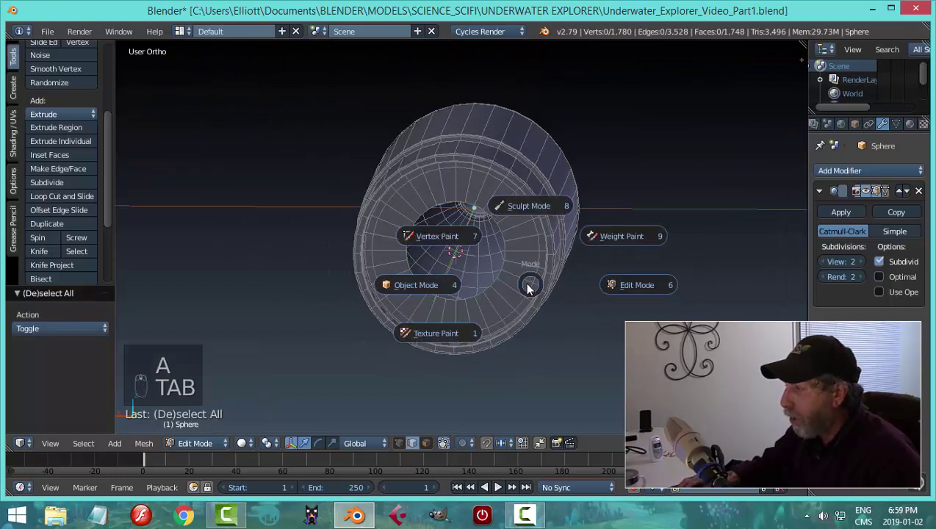
Add a mesh circle with 32 vertices and radius 1.000 at the 3D cursor in the rear opening.
middle_drag(526, 302, 543, 282)
key(shift+a)
mouse_move(544, 282)
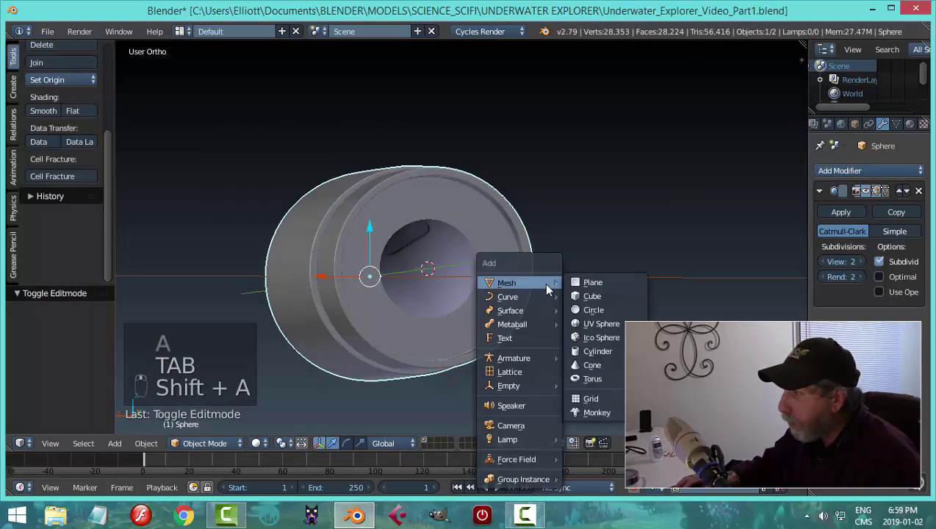
click(595, 310)
scroll(574, 283, up, 2)
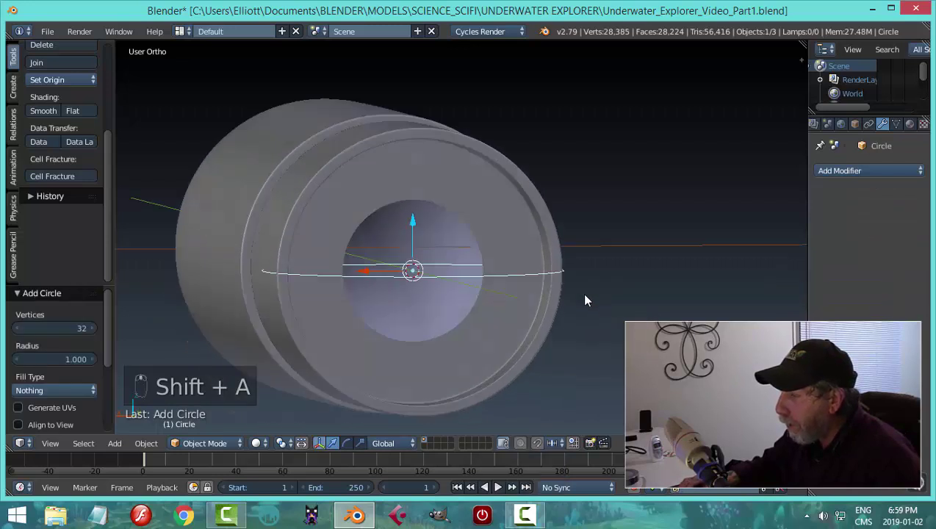
Rotate the circle 90° around the global X axis so it lies parallel to the rear face.
middle_drag(581, 292, 571, 303)
key(r)
key(x)
key(9)
key(0)
key(Return)
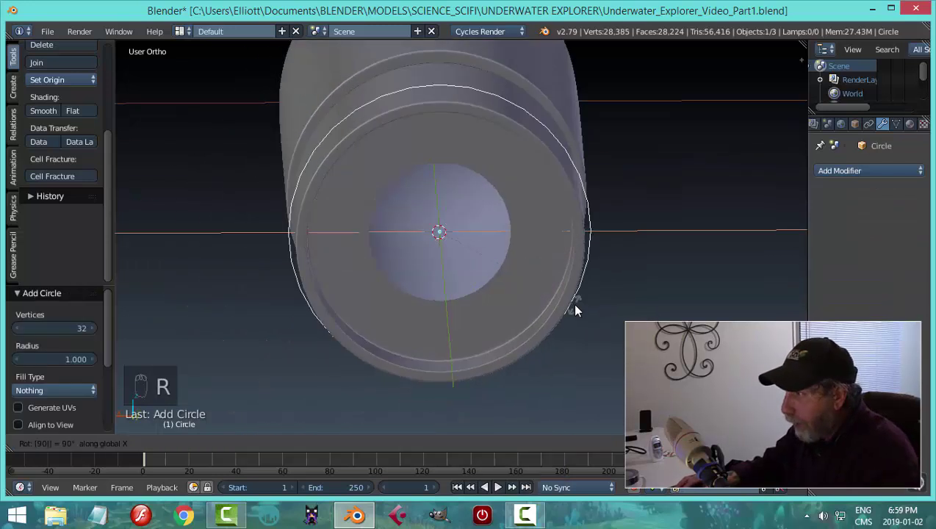
In Edit Mode, move the circle about 0.999 along Y out of the hull and scale it to about 0.084.
key(Tab)
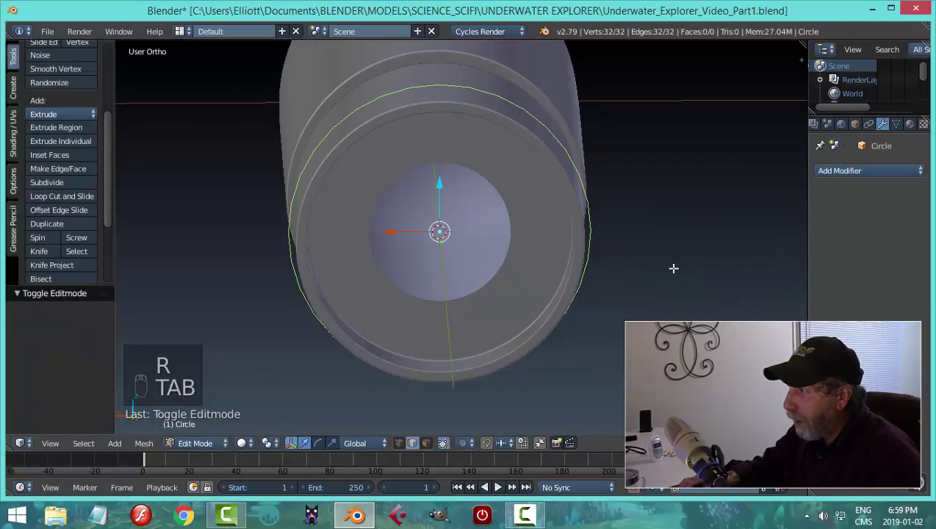
middle_drag(673, 267, 558, 262)
key(g)
key(y)
click(437, 266)
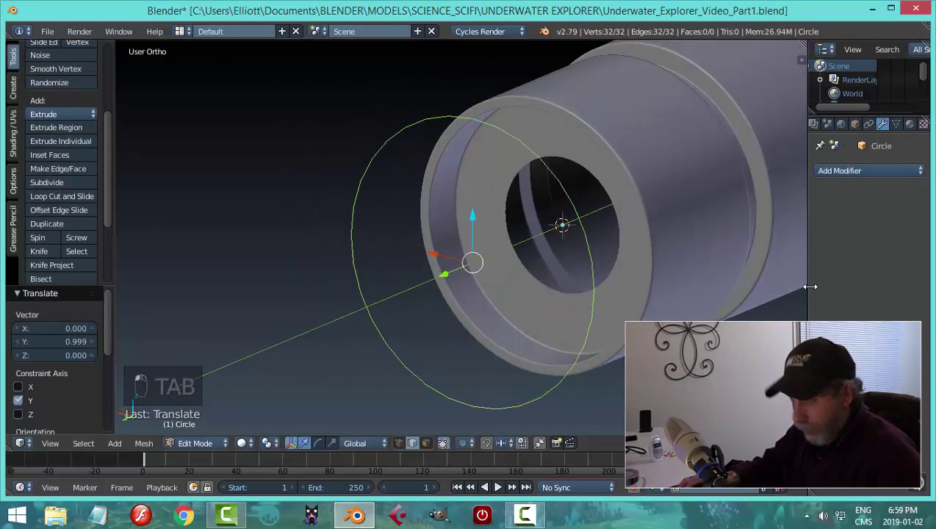
key(s)
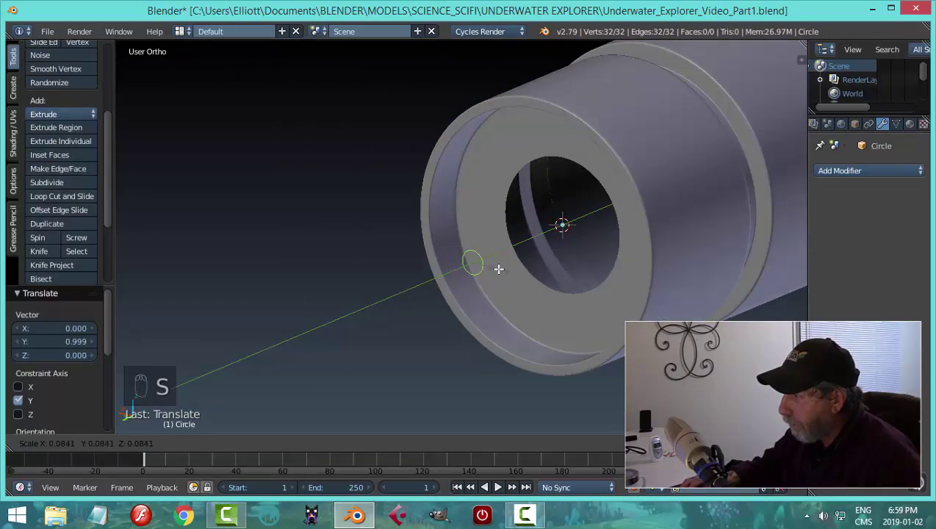
click(498, 269)
Raise the small circle about 0.674 along Z and move it about -0.880 along Y toward the recessed rear face.
key(ctrl+KP_1)
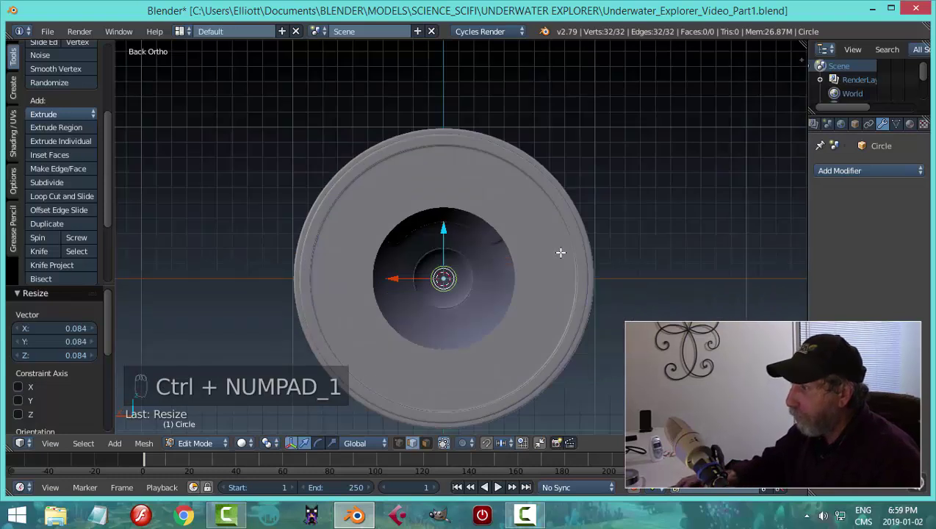
drag(443, 229, 443, 175)
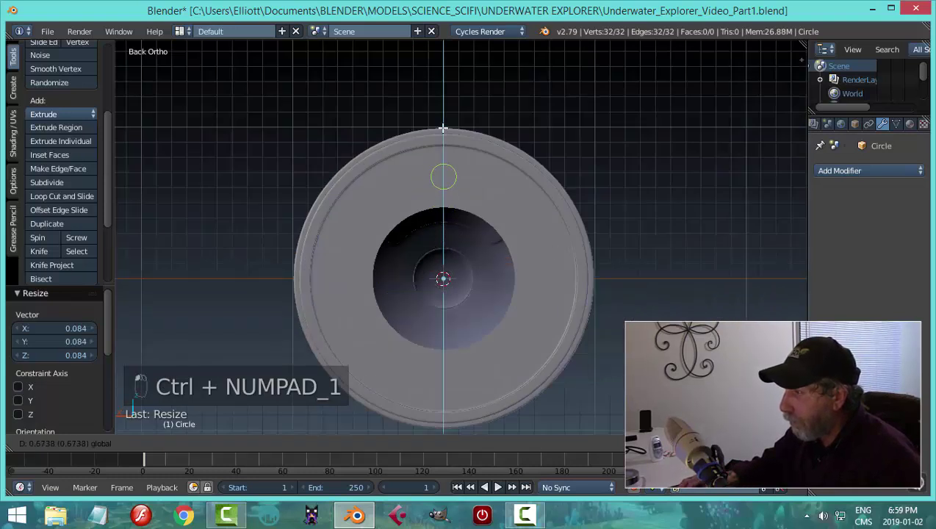
drag(443, 128, 442, 130)
middle_drag(442, 130, 466, 190)
drag(466, 190, 498, 174)
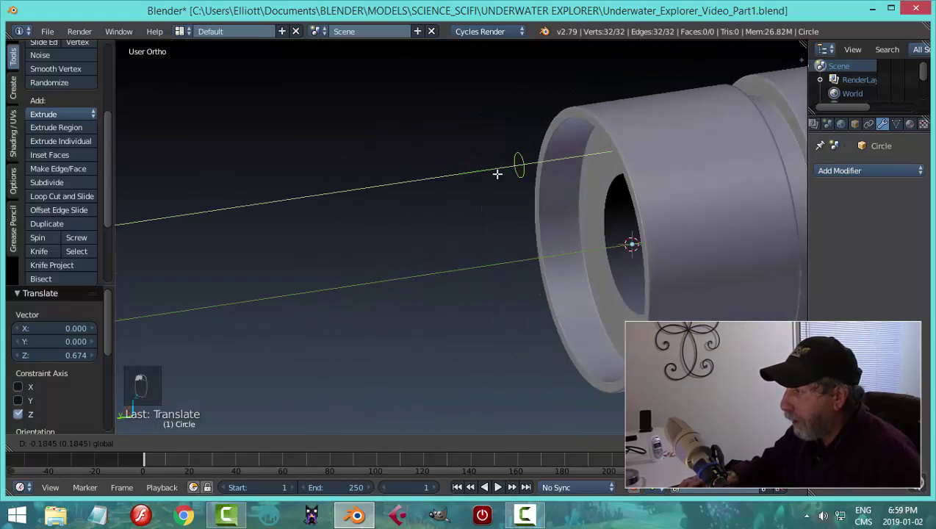
click(570, 171)
Frame the small circle and extrude its edge inward, scaled to about 0.822, to form a narrow outer ring.
middle_drag(570, 172, 585, 262)
key(KP_Decimal)
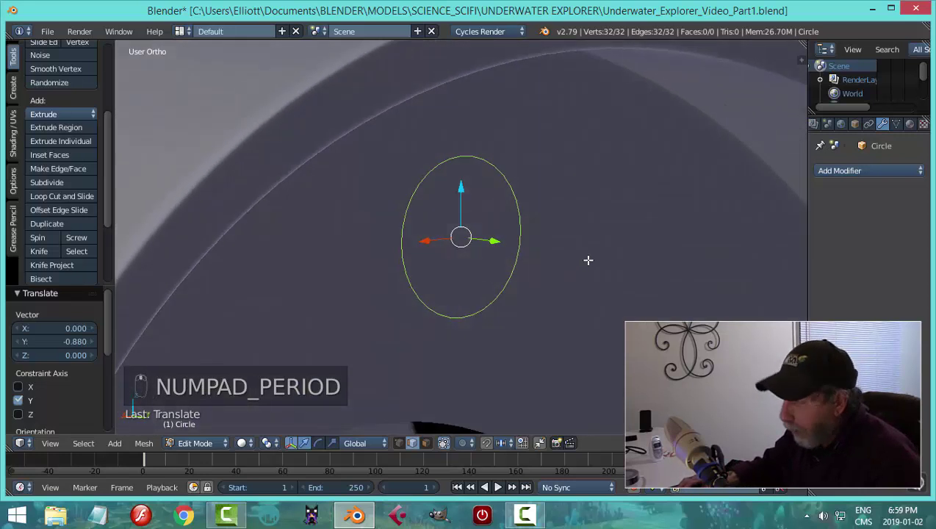
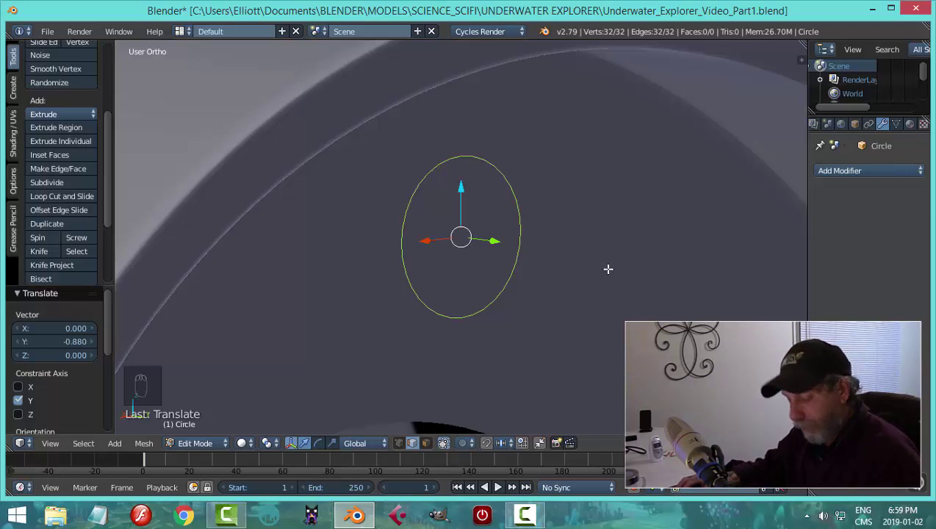
key(e)
key(s)
click(581, 268)
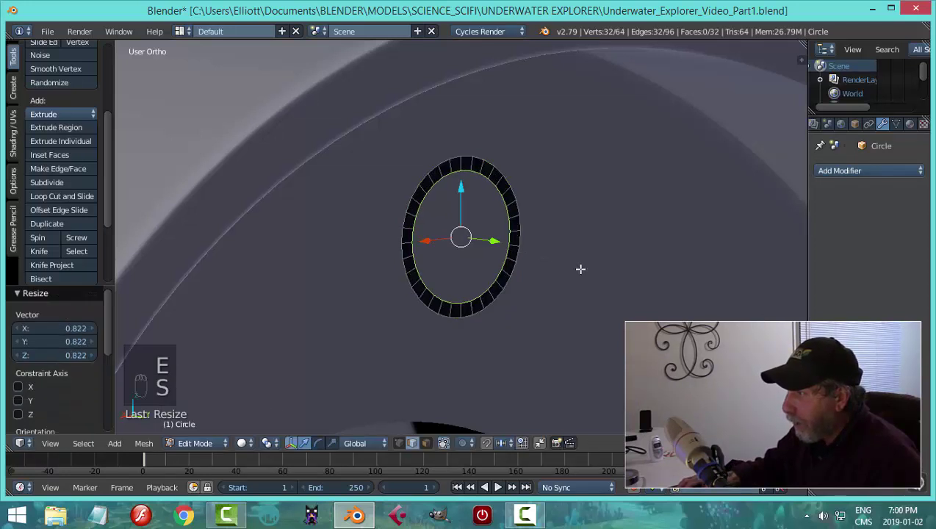
Extrude the inner edge of the ring again and scale it inward to about 0.537.
key(e)
click(580, 269)
key(s)
click(498, 274)
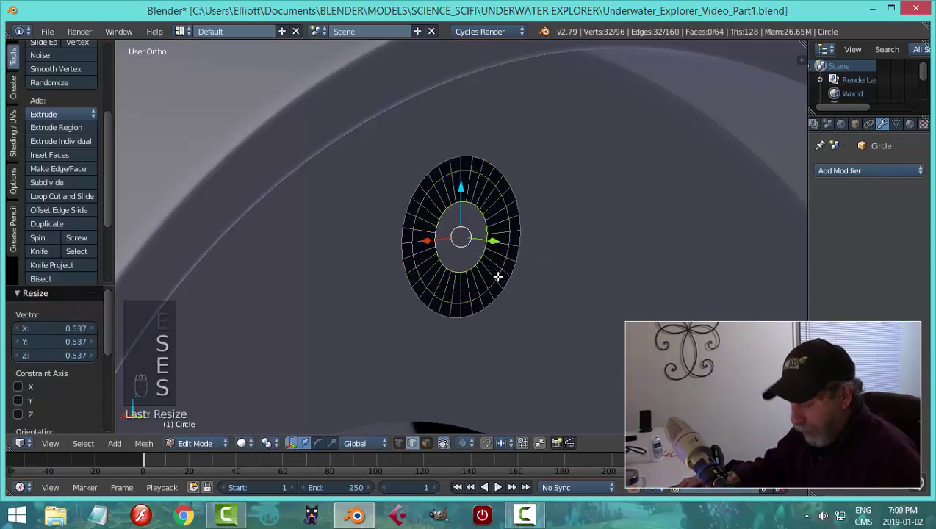
Close the ring's hole by extruding its inner edge and merging it at center, and make all the disc's normals consistent.
key(e)
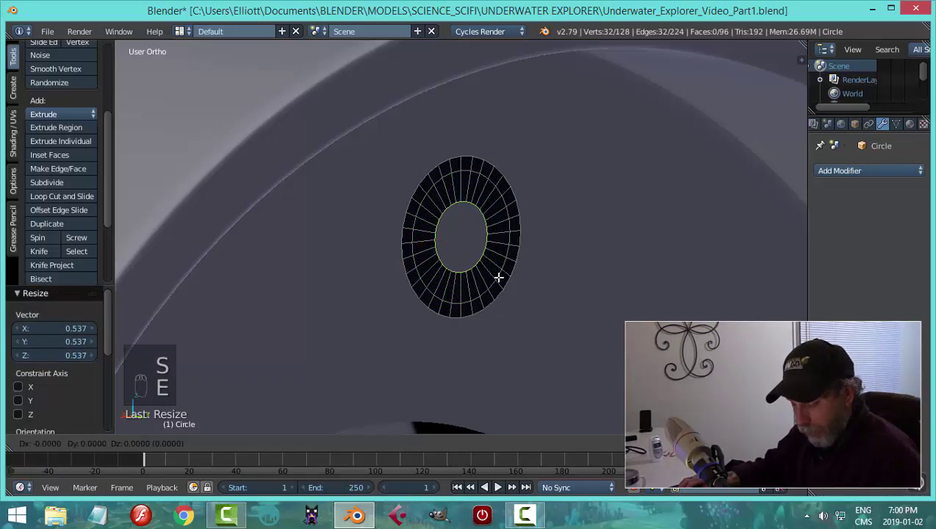
click(497, 276)
key(alt+m)
click(498, 275)
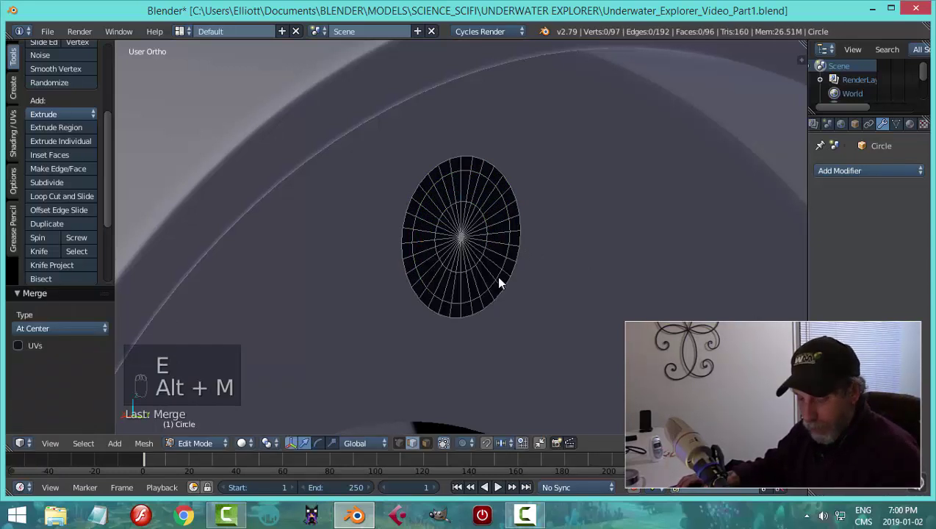
key(a)
key(ctrl+n)
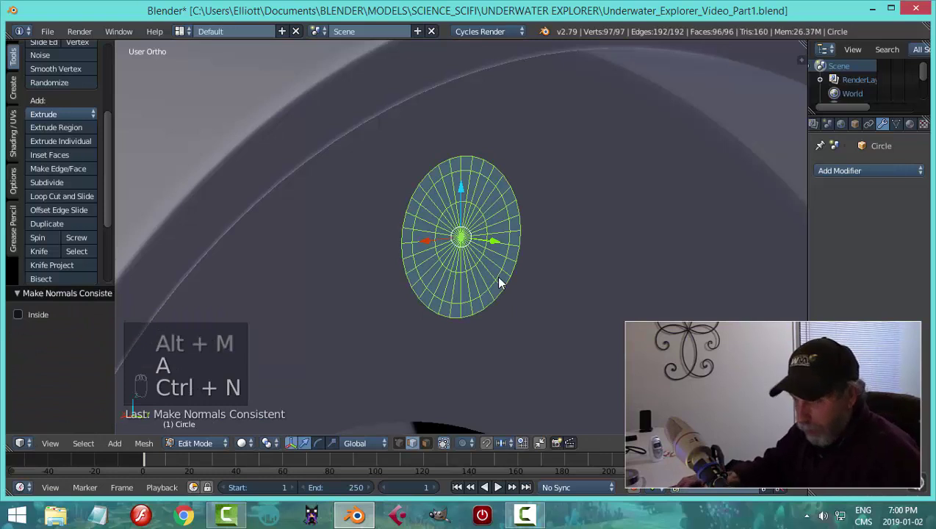
key(a)
Select the outer loop of faces on the disc and extrude it about 0.011 along Y to form a raised rim.
scroll(496, 272, up, 3)
key(ctrl+Tab)
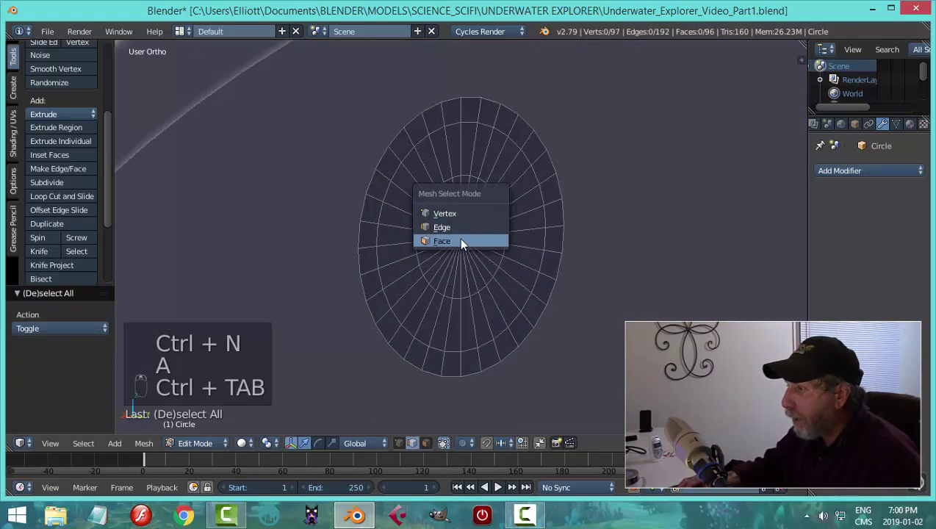
click(461, 242)
alt+right_click(483, 112)
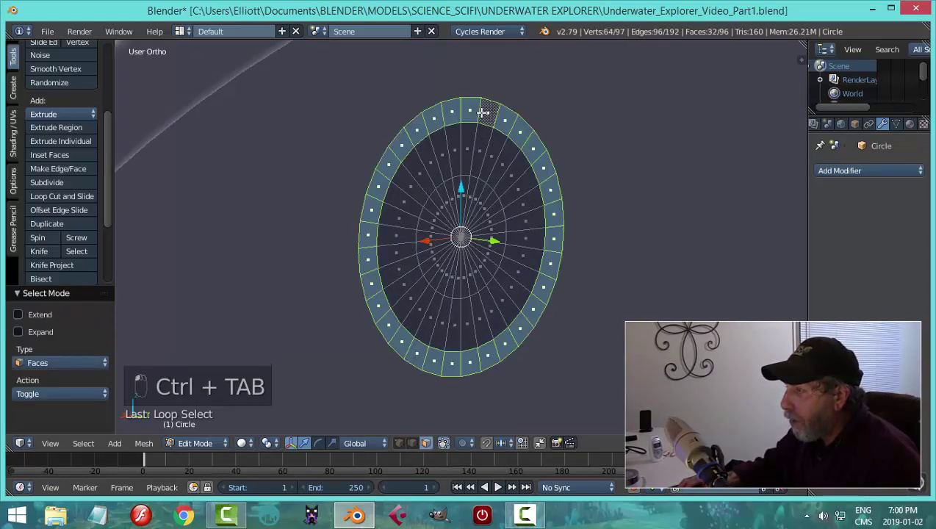
scroll(484, 110, down, 4)
middle_drag(484, 110, 520, 251)
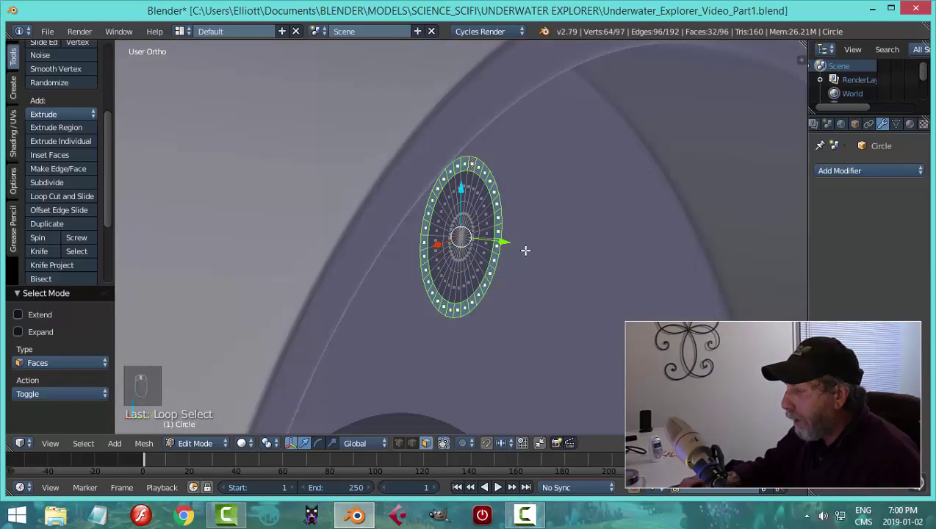
key(e)
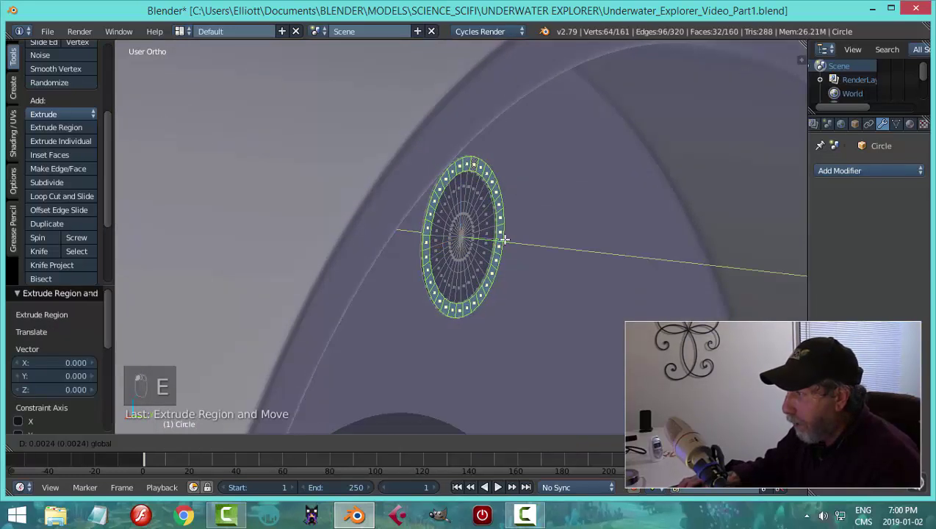
click(510, 242)
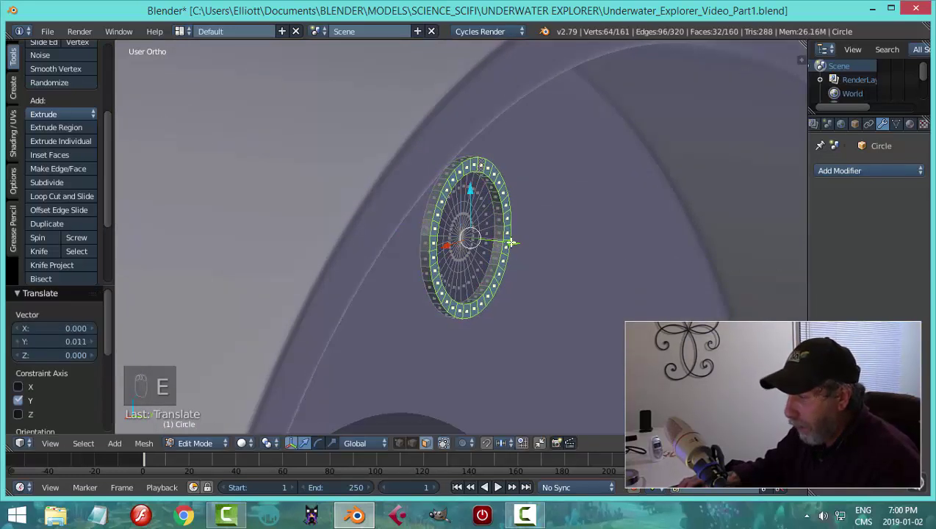
key(a)
Select all the disc's faces inside the rim and extrude them about 0.023 along Y.
middle_drag(541, 247, 490, 242)
scroll(488, 244, up, 2)
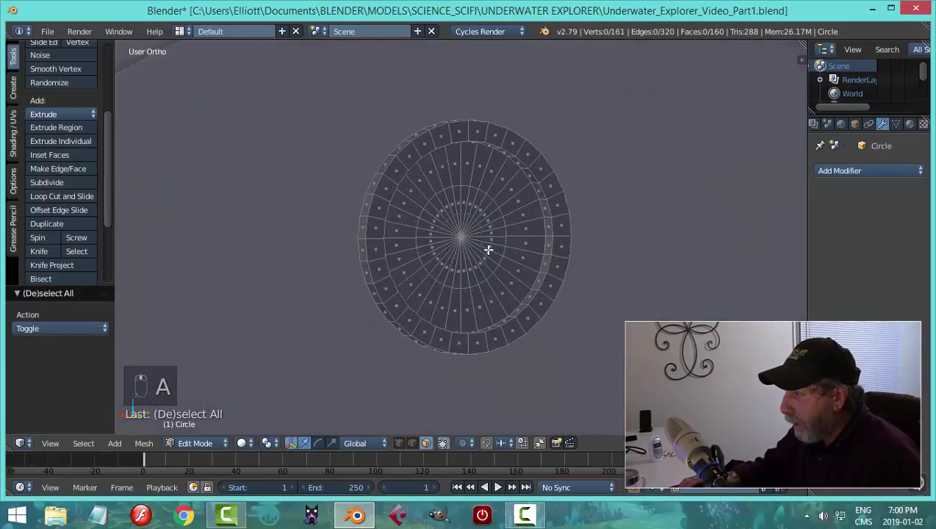
key(c)
drag(487, 248, 448, 234)
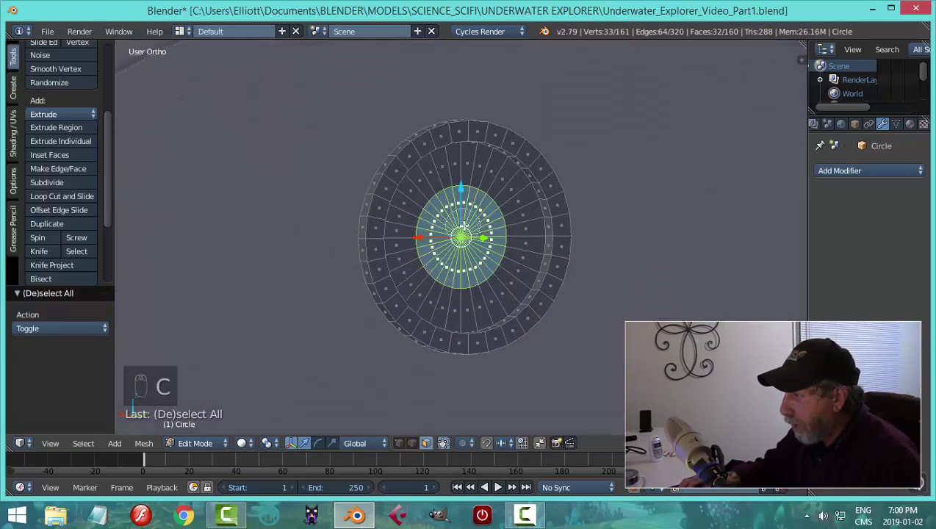
right_click(510, 235)
key(ctrl+KP_Add)
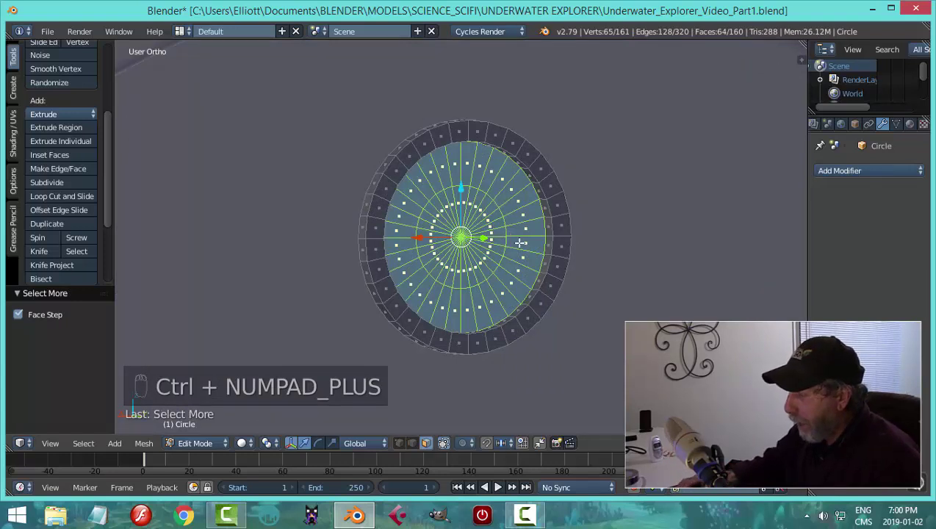
scroll(509, 243, down, 3)
middle_drag(507, 265, 537, 277)
key(e)
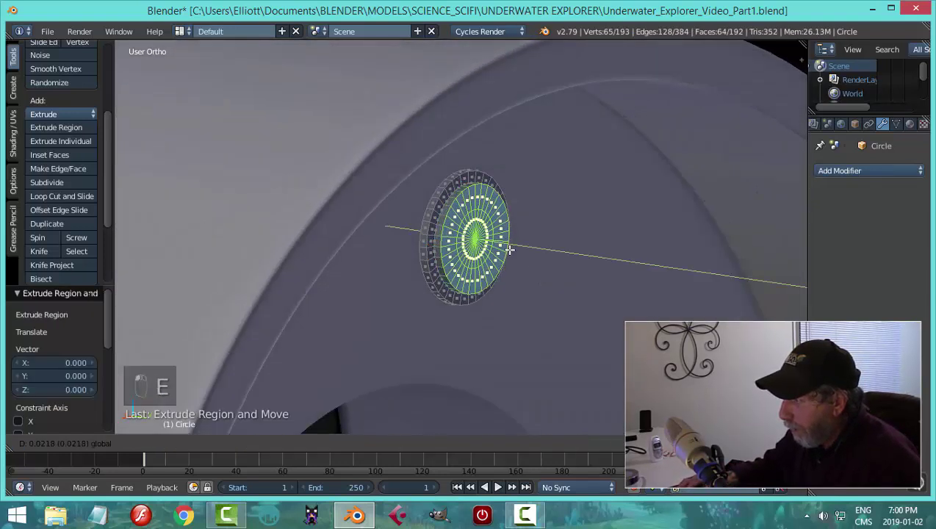
click(510, 249)
Bevel the edge loop around the disc's raised center with three segments and an offset of about 0.007.
scroll(534, 293, up, 3)
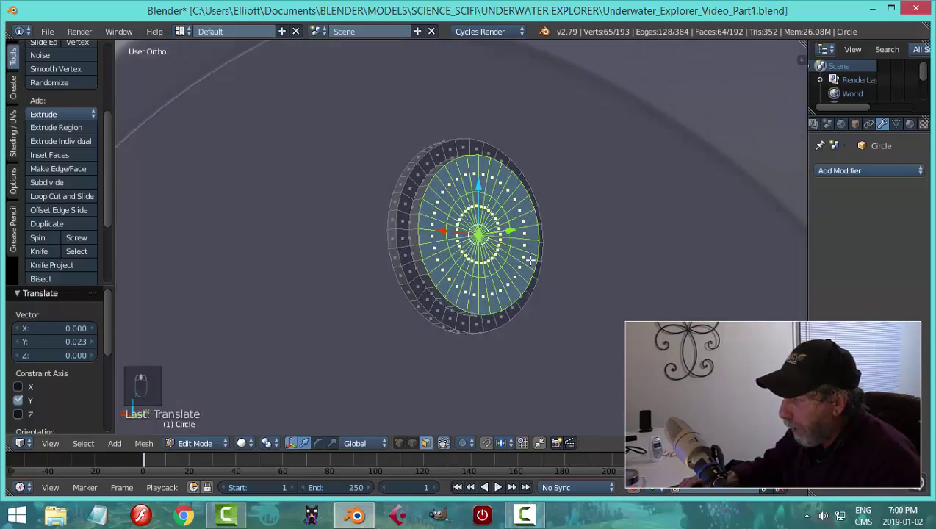
middle_drag(529, 260, 510, 228)
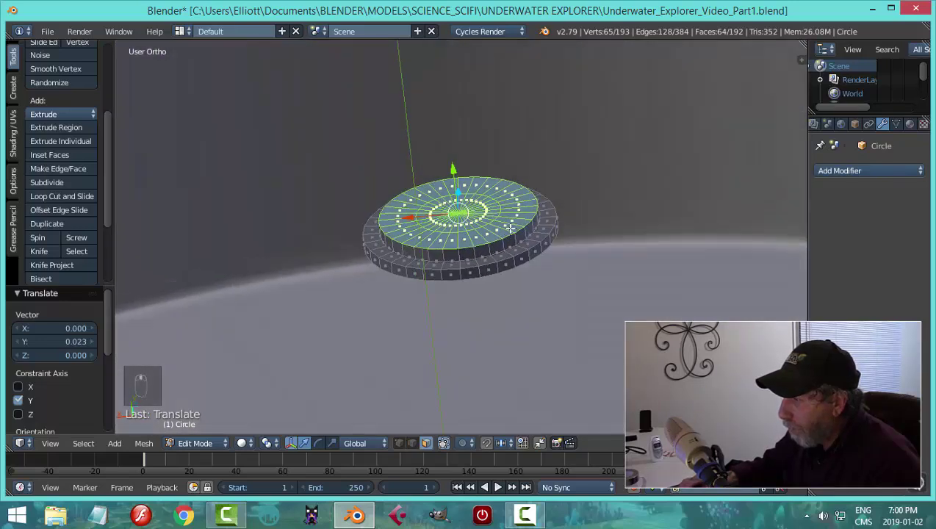
key(a)
scroll(519, 228, up, 2)
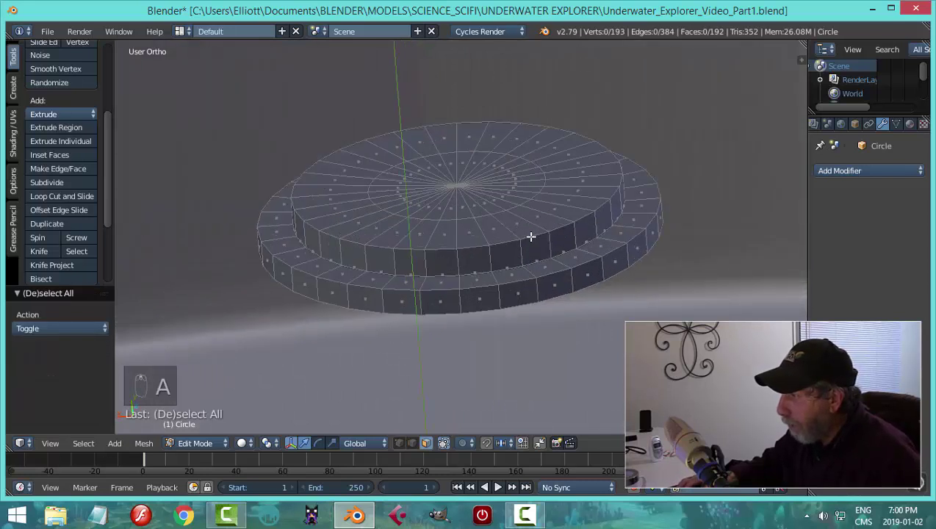
key(ctrl+Tab)
click(516, 225)
alt+click(530, 233)
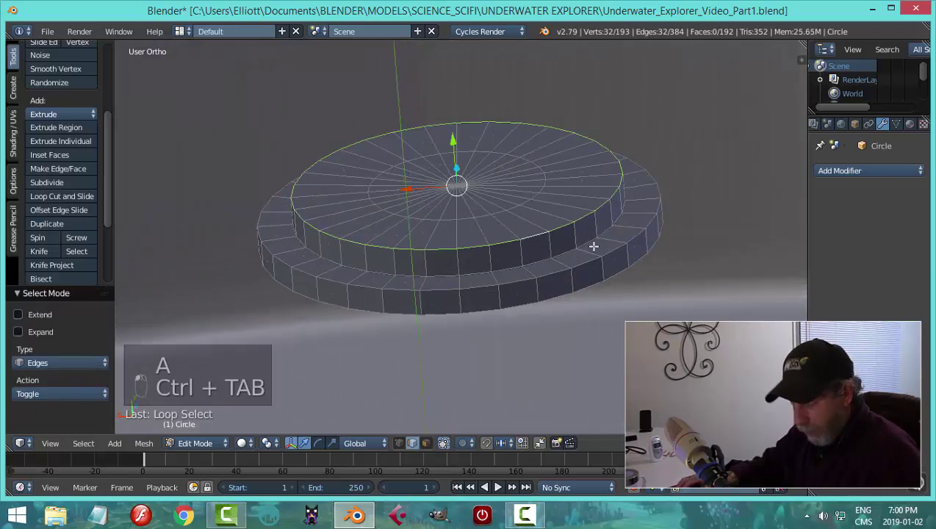
key(ctrl+b)
key(ctrl+b)
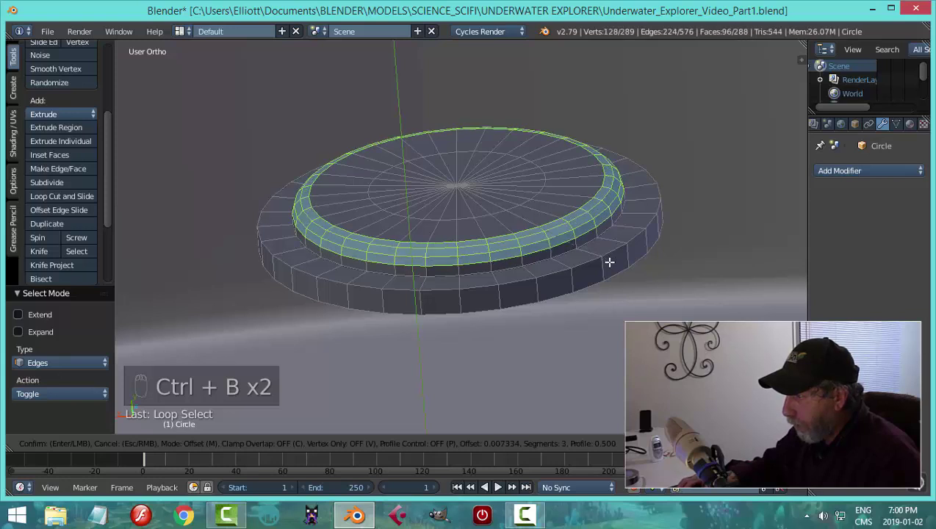
click(608, 262)
key(a)
Return to Object Mode and apply smooth shading to the disc.
key(Tab)
click(545, 268)
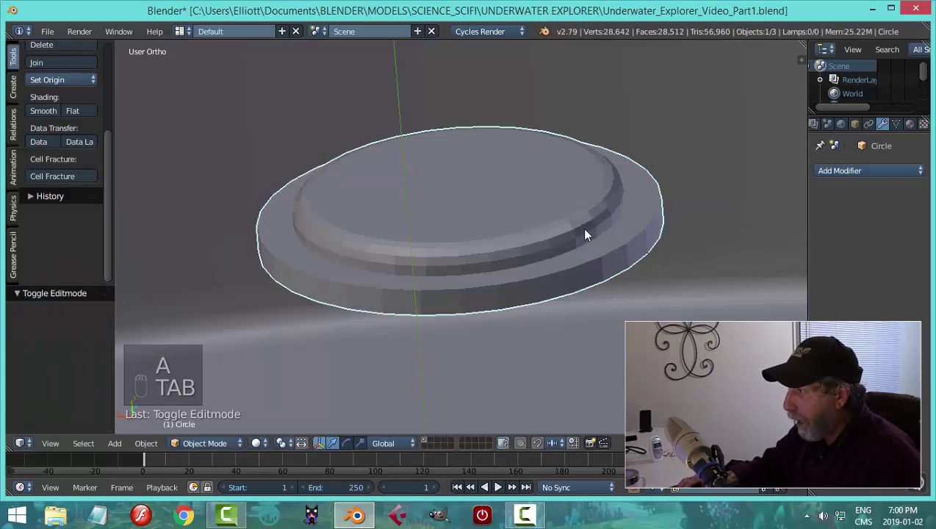
middle_drag(581, 227, 281, 243)
middle_drag(519, 215, 393, 247)
click(36, 108)
scroll(401, 244, down, 5)
scroll(481, 250, up, 5)
In Edit Mode, bevel the front edge loop of the disc's outer rim in three segments with an offset of about 0.002.
key(Tab)
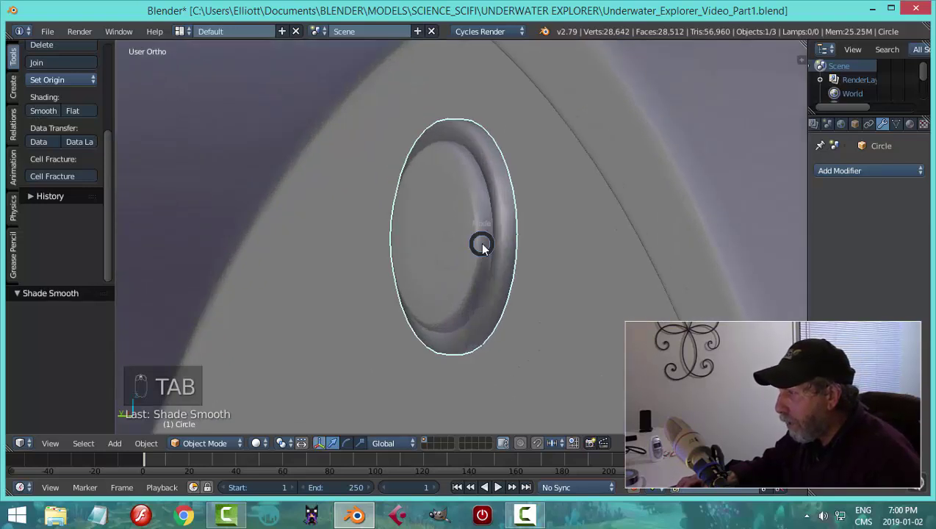
middle_drag(480, 245, 547, 248)
scroll(529, 217, up, 3)
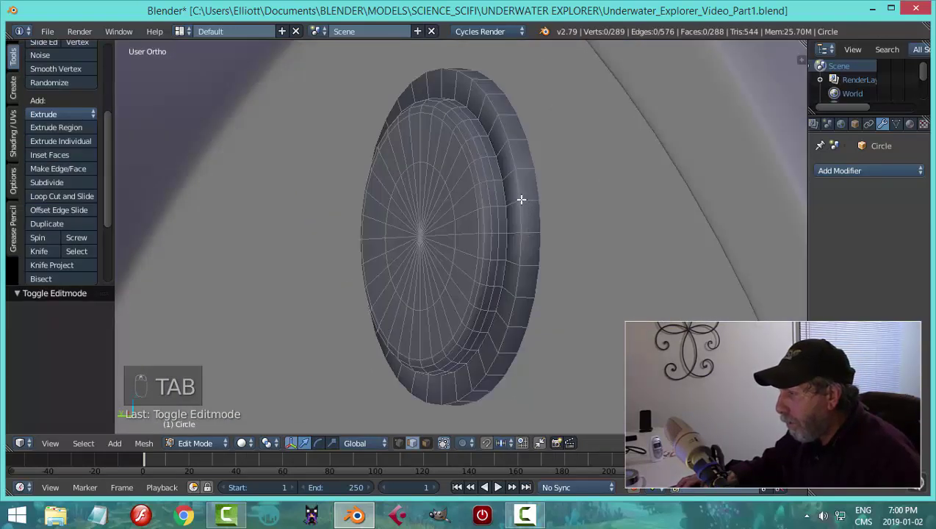
alt+right_click(519, 194)
key(ctrl+b)
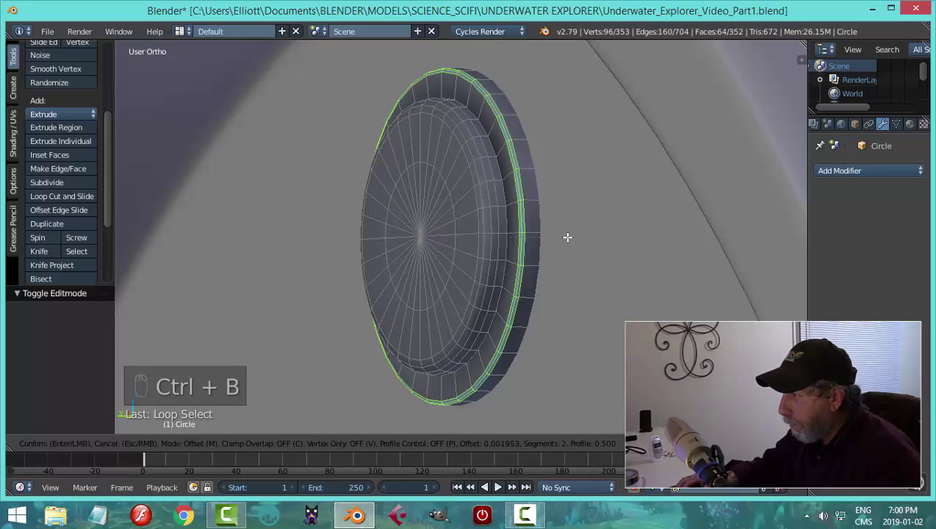
click(566, 236)
key(a)
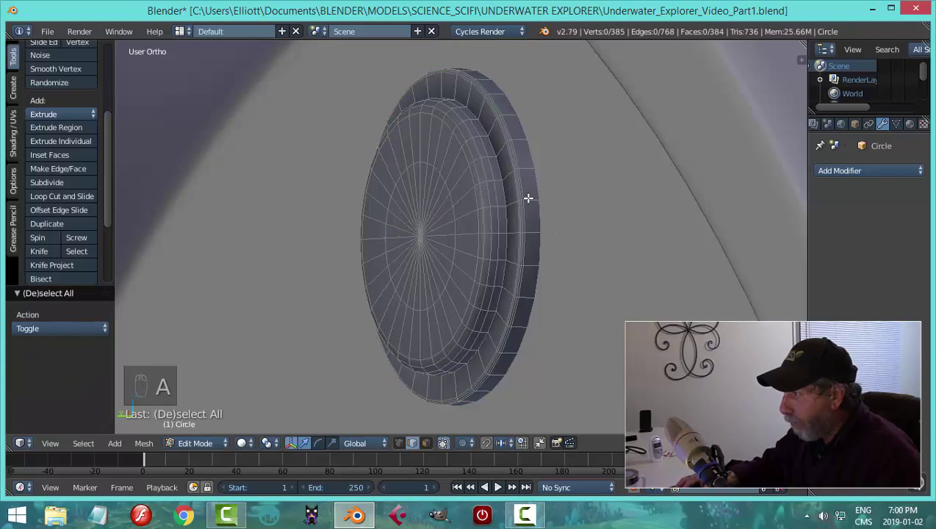
Add two supporting loop cuts to the disc, one around the outer side wall near its back edge, and return to Object Mode.
key(ctrl+r)
click(534, 201)
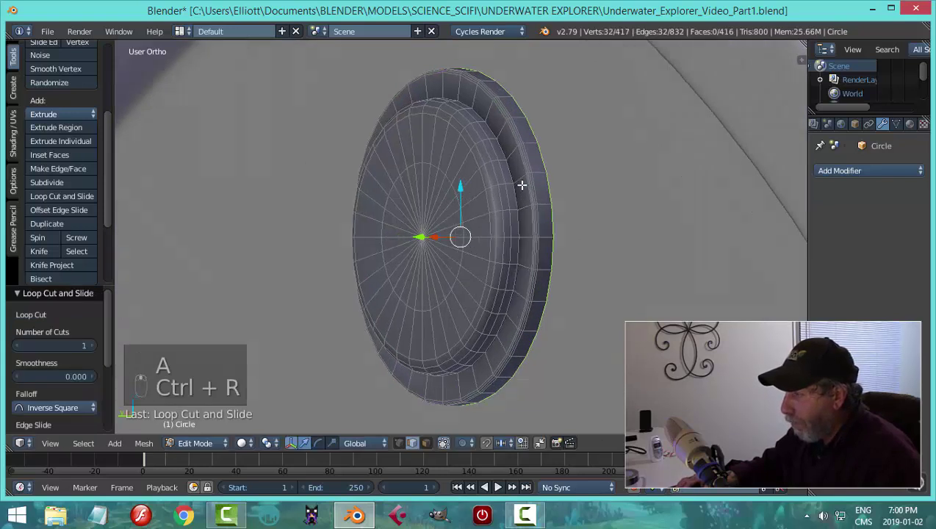
middle_drag(521, 185, 534, 188)
scroll(576, 171, up, 2)
middle_drag(578, 152, 570, 160)
key(Tab)
click(444, 164)
Select the small disc on the hull's recessed rear face and set its origin to its geometry.
middle_drag(444, 164, 556, 251)
scroll(521, 253, down, 3)
scroll(518, 252, down, 3)
right_click(431, 258)
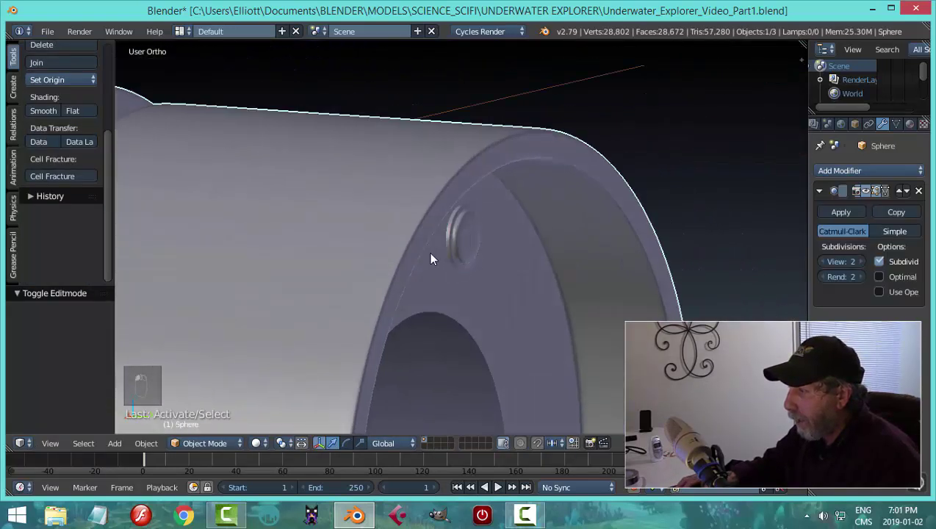
right_click(468, 237)
click(61, 80)
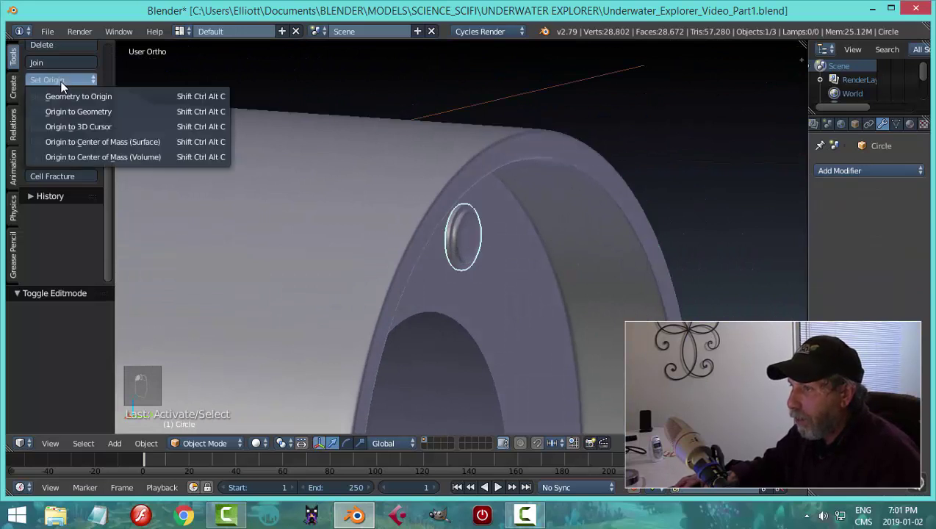
click(67, 105)
Move the disc about -0.110 and a further -0.006 along Y to seat it on the recessed rear face.
click(512, 245)
drag(510, 239, 470, 248)
middle_drag(470, 250, 475, 285)
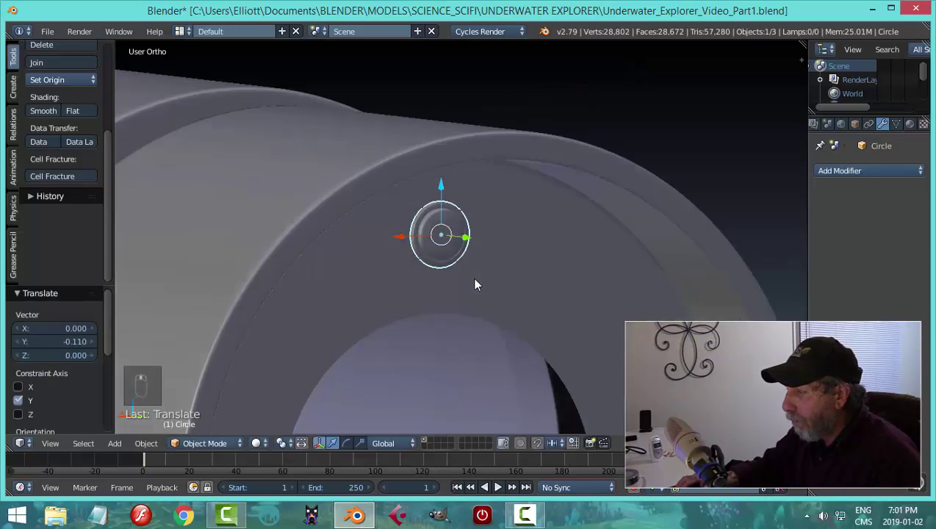
click(467, 238)
drag(462, 238, 462, 245)
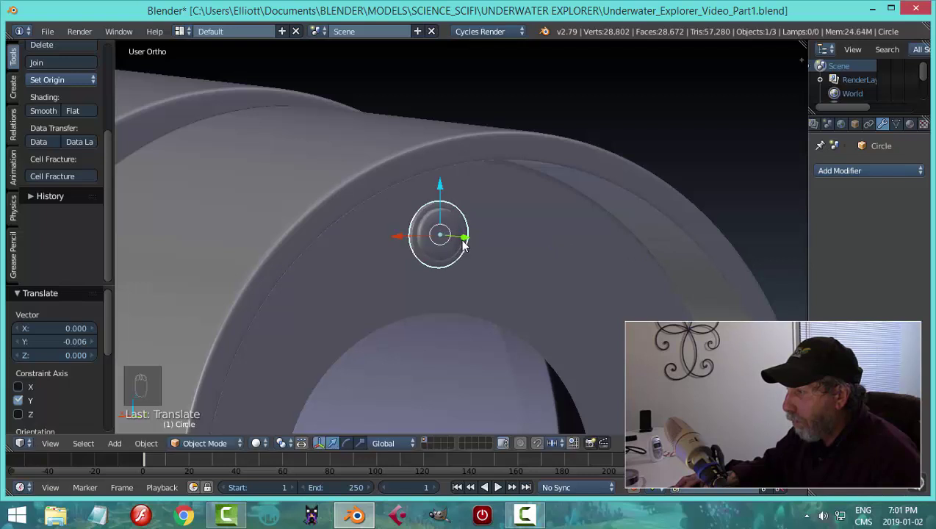
key(a)
Scale the disc up slightly along the Y axis to make it thicker.
middle_drag(551, 259, 481, 280)
right_click(438, 274)
key(s)
key(y)
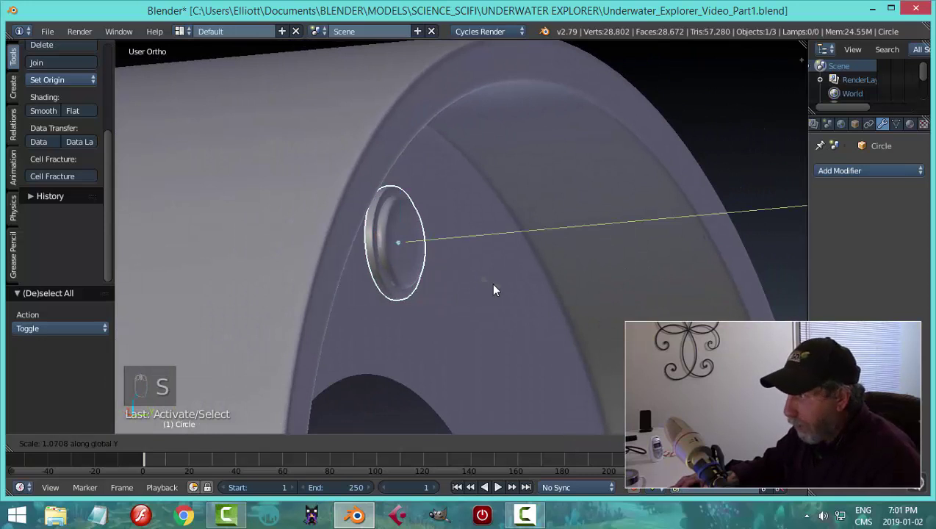
click(519, 297)
middle_drag(519, 298, 478, 323)
key(a)
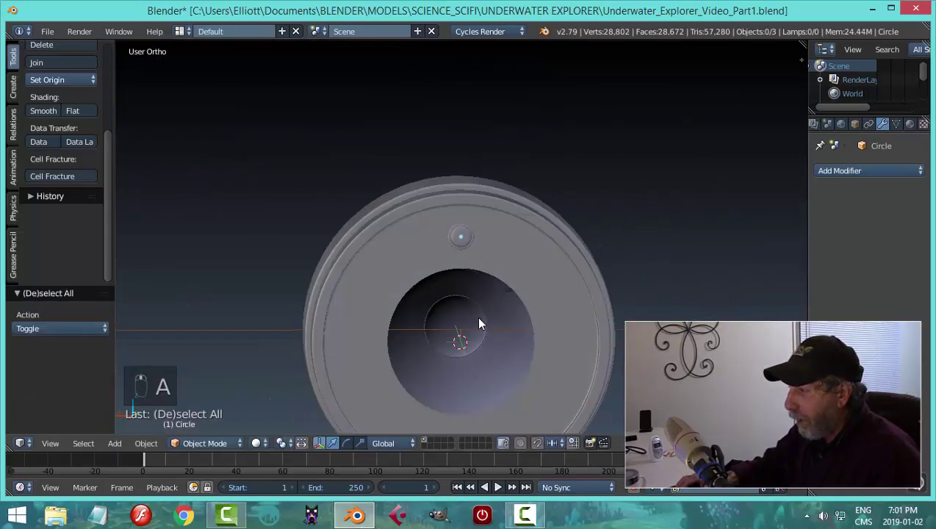
Apply the disc's rotation and scale, and set its origin to the 3D cursor at the hull's center in back view.
right_click(468, 237)
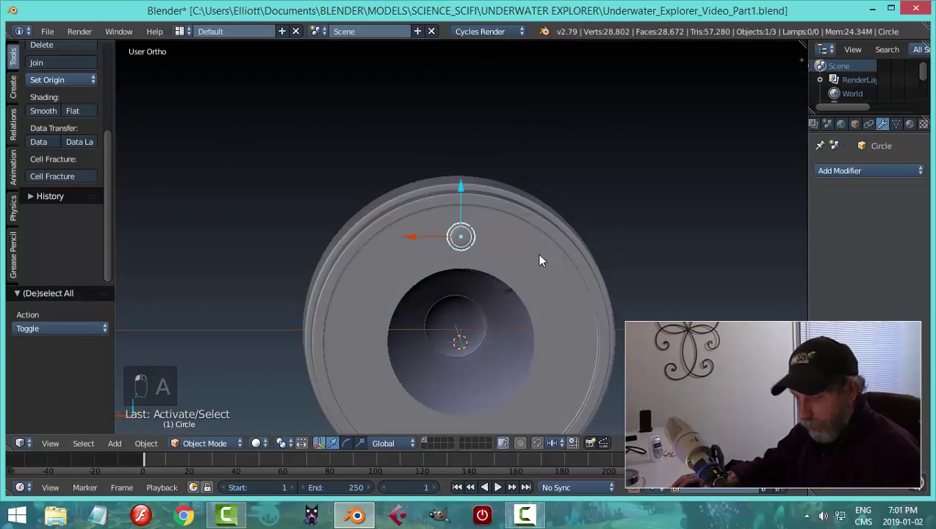
key(ctrl+a)
click(513, 299)
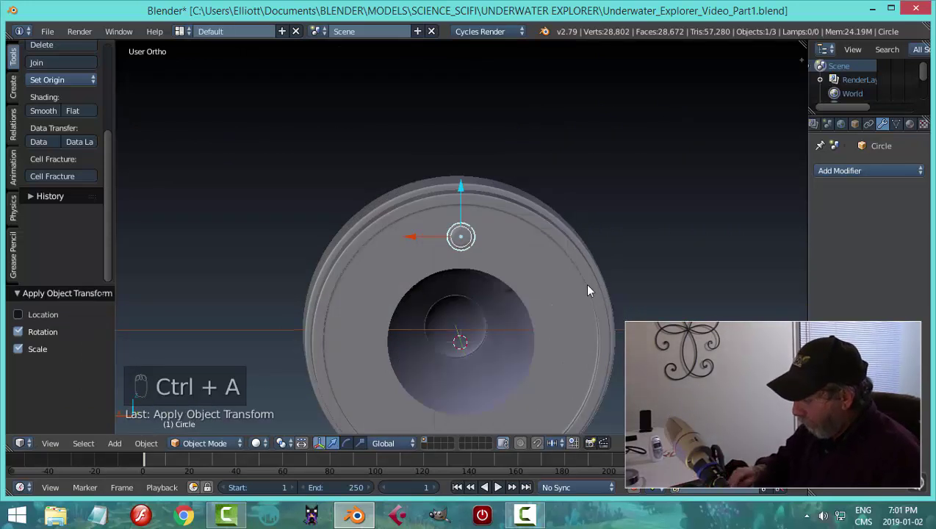
key(ctrl+KP_1)
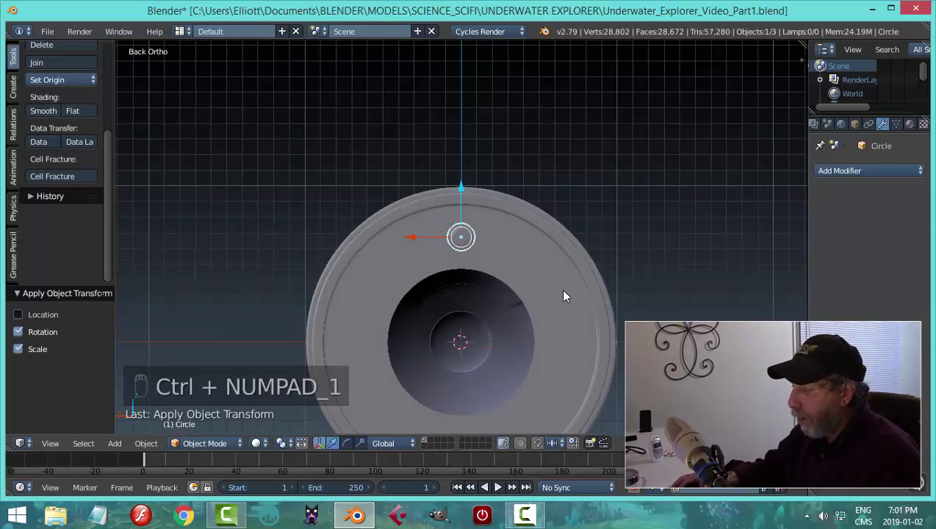
click(58, 78)
click(79, 127)
Enter Edit Mode on the small disc and select its entire mesh.
key(Tab)
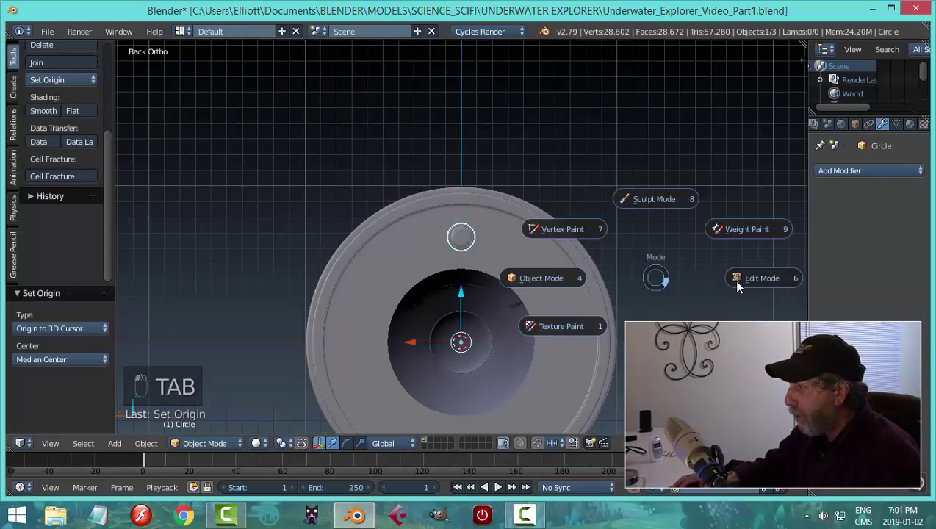
click(735, 279)
key(a)
key(a)
key(a)
scroll(632, 345, down, 2)
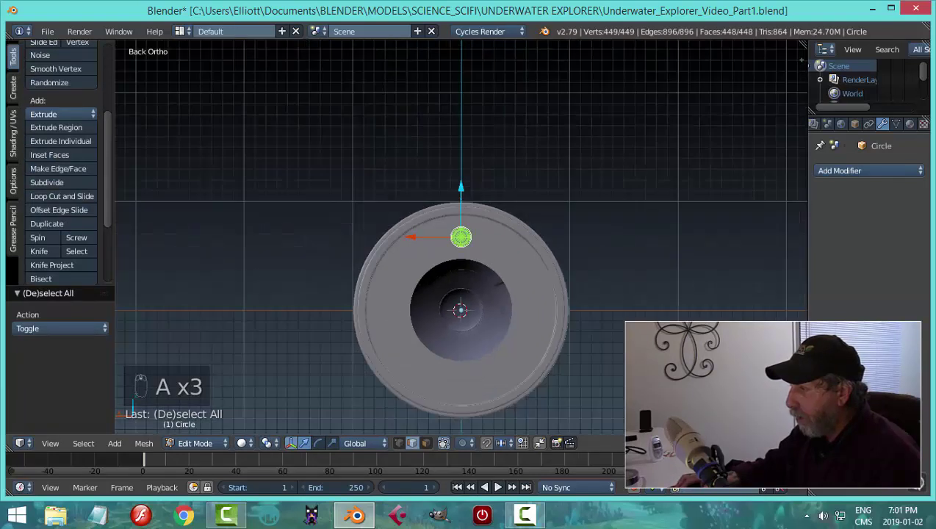
shift+middle_drag(614, 381, 568, 334)
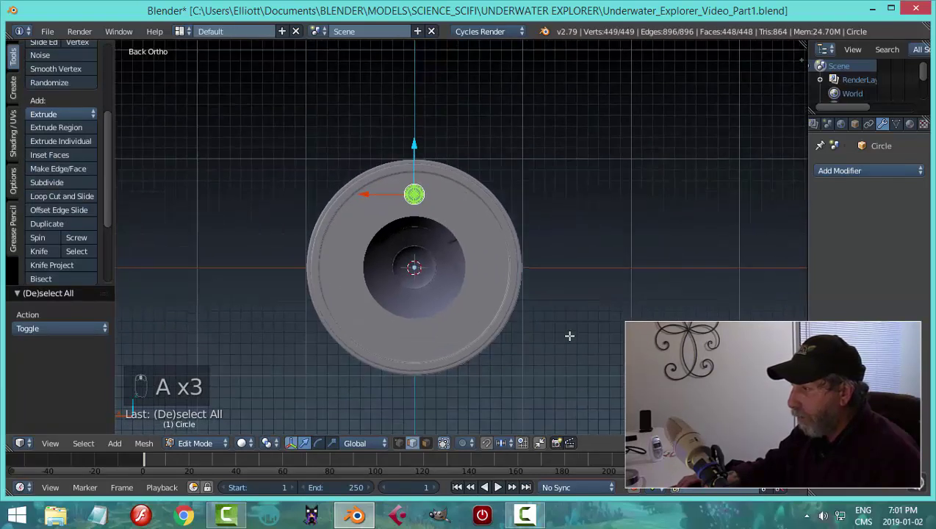
Try to spin the disc's mesh 360° around the hull's center in 9 steps.
click(40, 238)
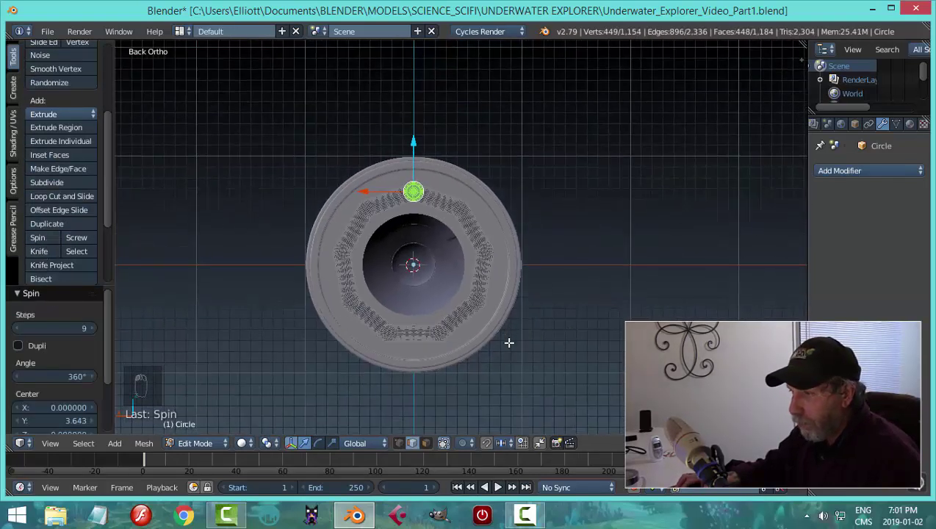
scroll(508, 341, up, 2)
scroll(504, 337, down, 1)
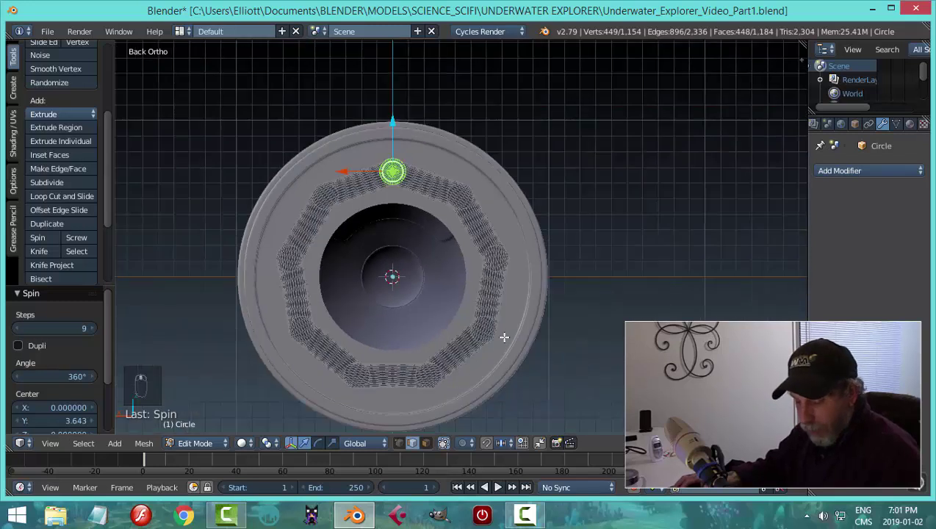
key(ctrl+z)
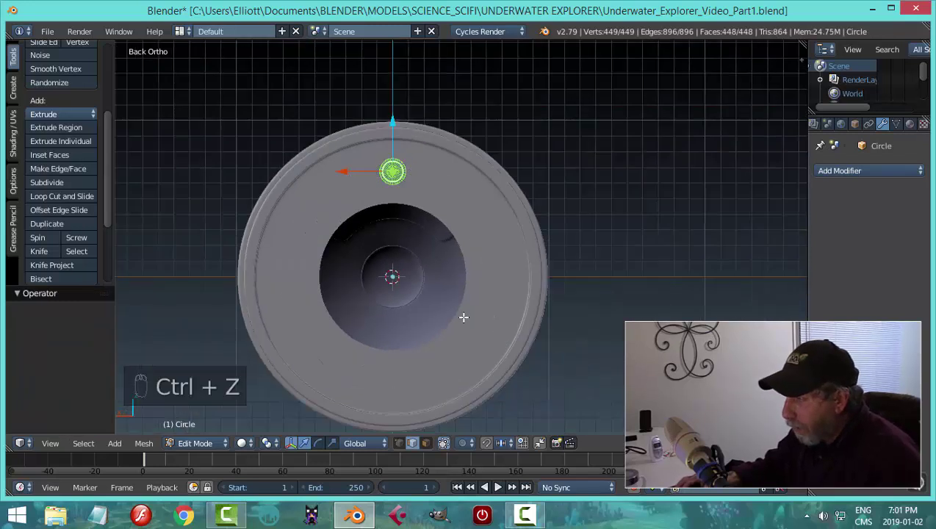
Move the disc's mesh 0.810 along the Y axis, clear of the hull, and deselect everything.
middle_drag(463, 317, 438, 255)
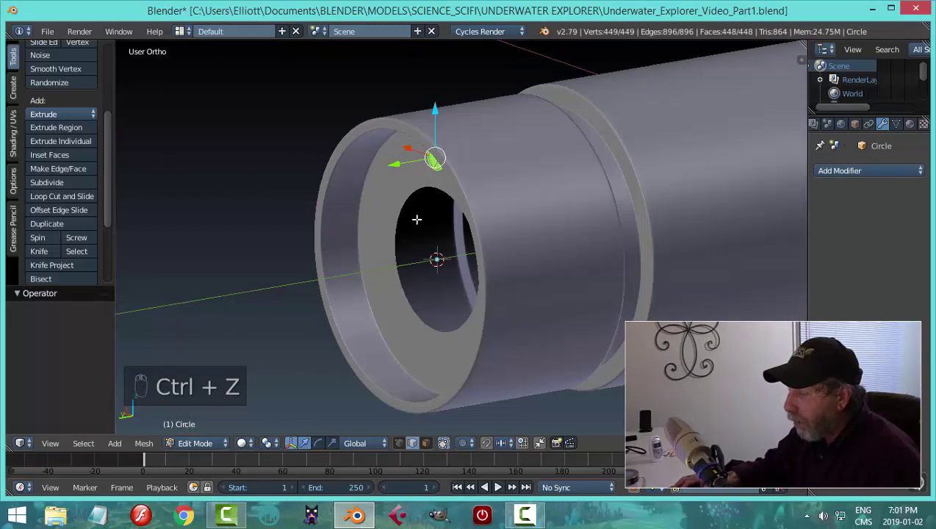
drag(393, 162, 290, 180)
middle_drag(393, 203, 335, 244)
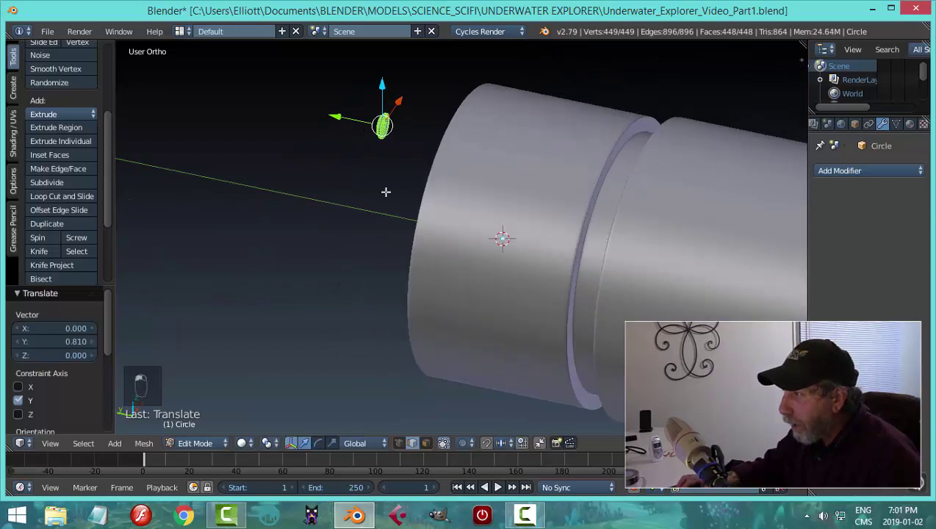
scroll(386, 197, up, 4)
middle_drag(391, 208, 407, 331)
scroll(407, 331, down, 3)
key(a)
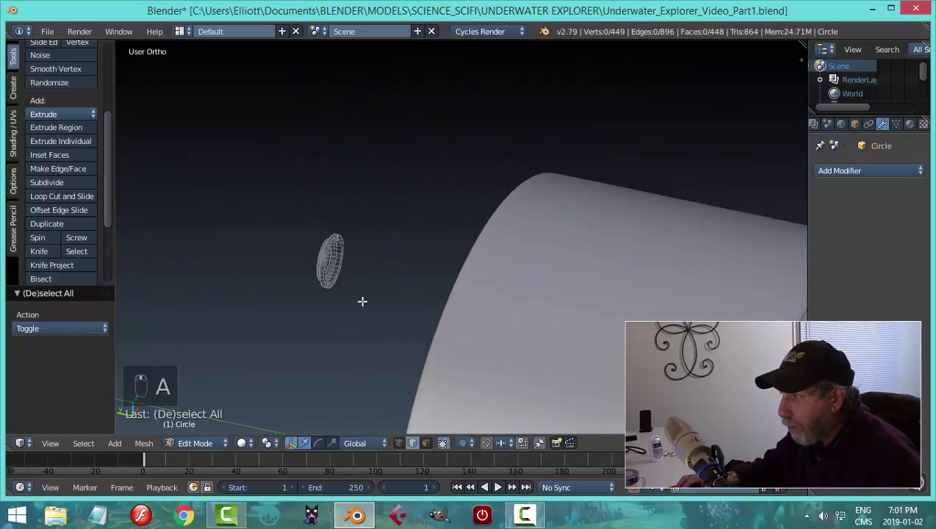
Select the outer and inner open edge loops on the disc's back and bridge them with faces.
middle_drag(361, 301, 340, 237)
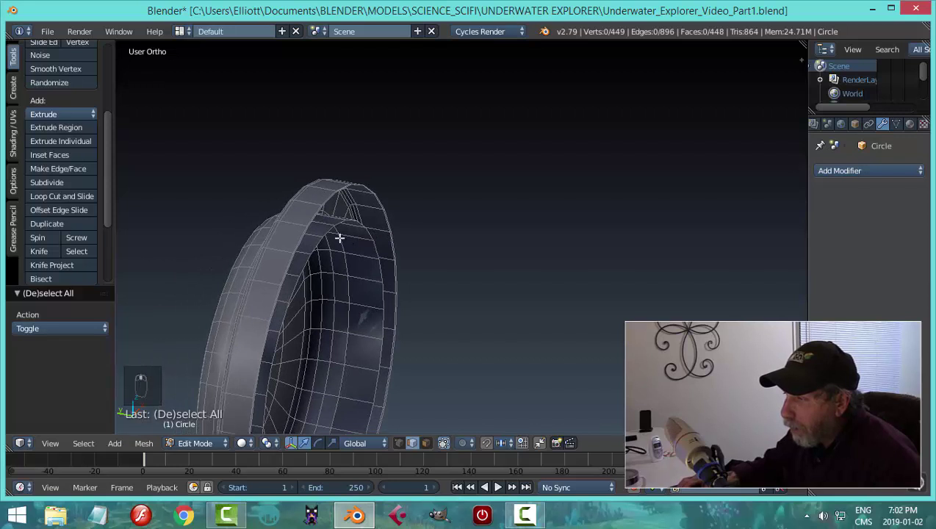
alt+right_click(332, 199)
alt+shift+right_click(359, 221)
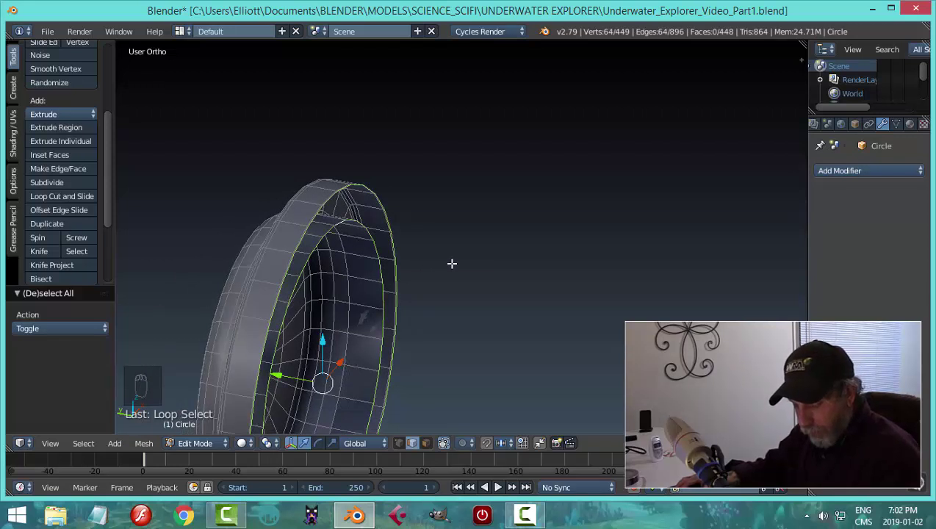
key(ctrl+e)
click(435, 316)
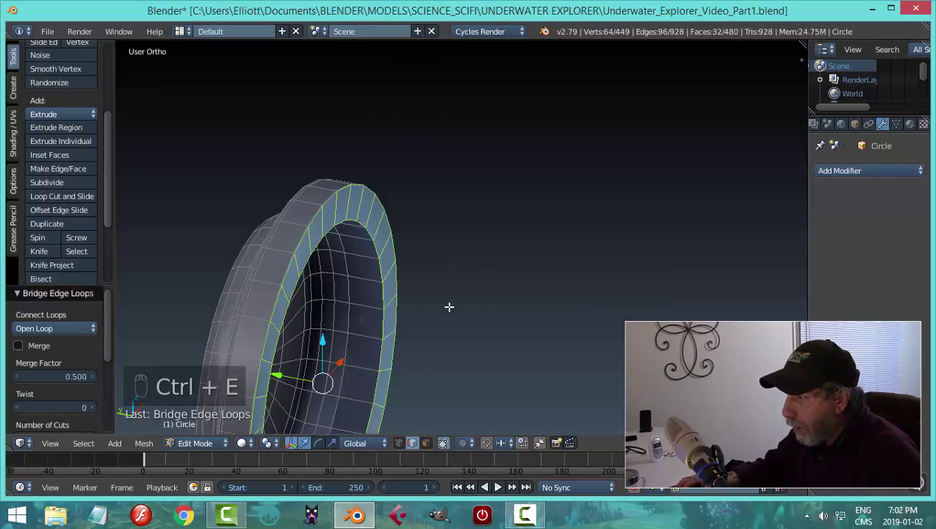
key(a)
middle_drag(430, 314, 435, 198)
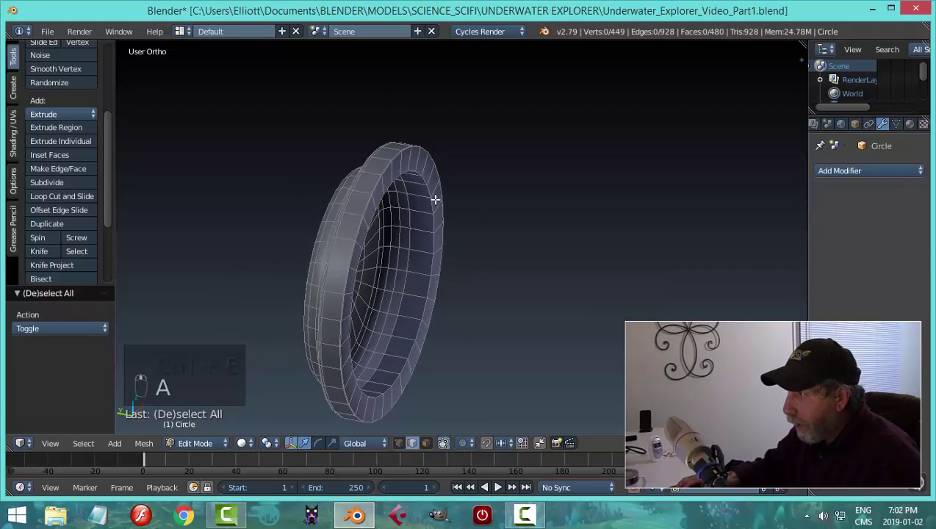
Try to select the inner edge loop of the bridged ring on the disc's back.
alt+right_click(423, 178)
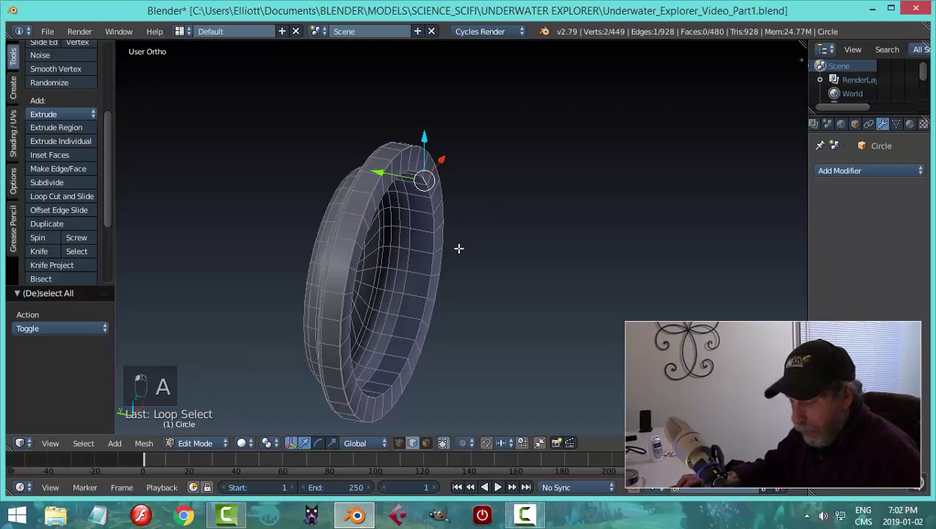
key(a)
scroll(458, 248, up, 3)
alt+right_click(408, 180)
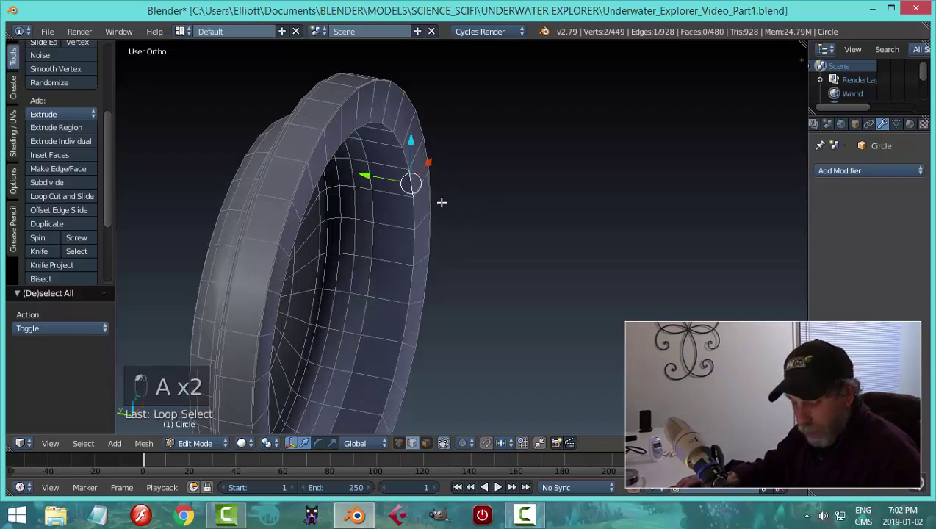
key(a)
alt+right_click(411, 178)
key(a)
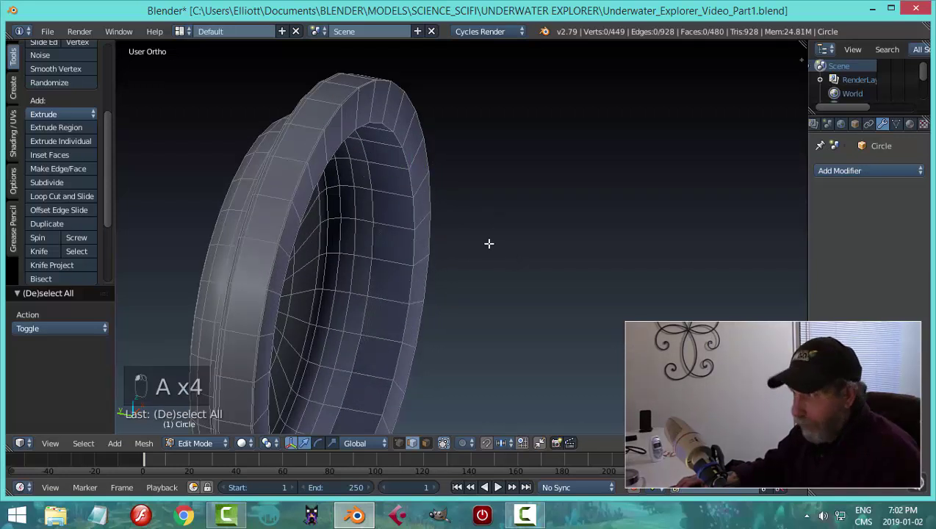
Run Remove Doubles on the disc's whole mesh and retry selecting the ring's inner edge loop.
key(a)
key(w)
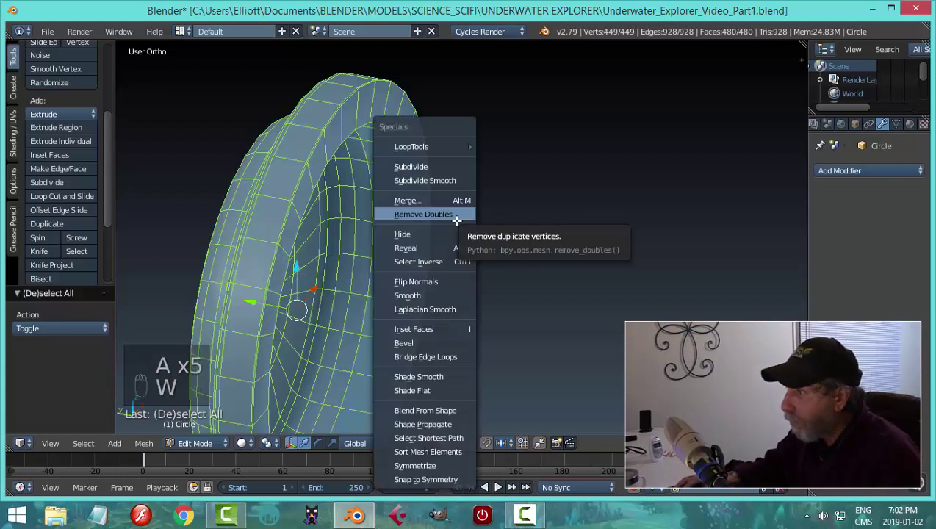
click(454, 220)
key(a)
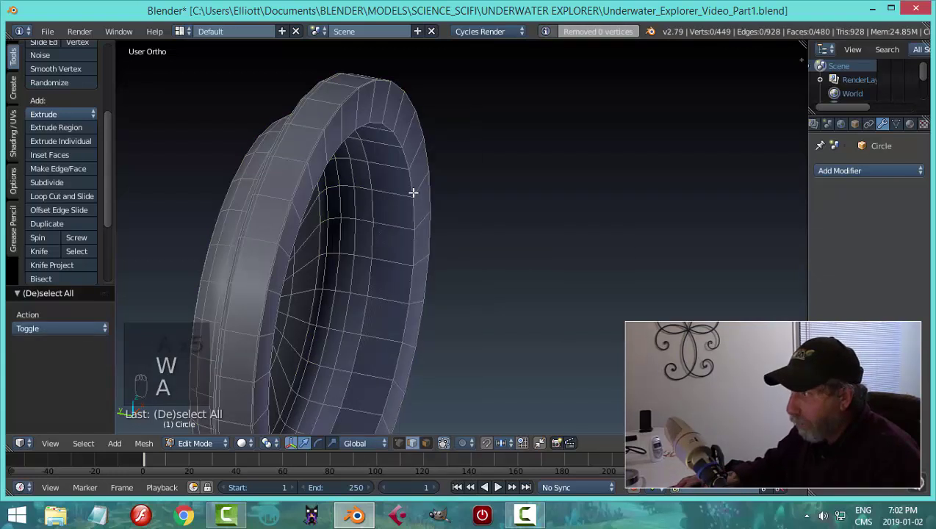
alt+right_click(412, 180)
key(a)
Select the outer edge loop of the ring on the disc's back and dissolve its edges.
middle_drag(478, 251, 412, 221)
scroll(345, 171, up, 2)
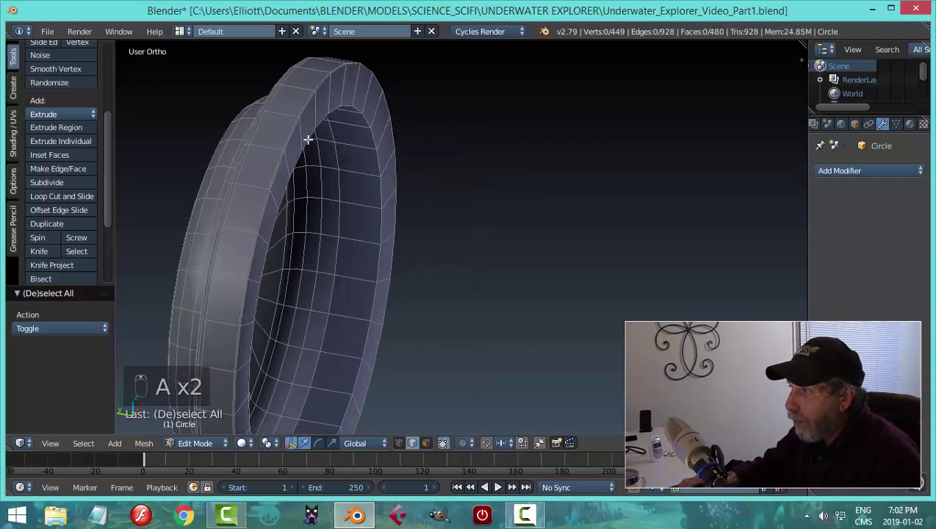
mouse_move(307, 140)
middle_down()
mouse_move(326, 163)
mouse_move(320, 126)
middle_up()
alt+right_click(318, 117)
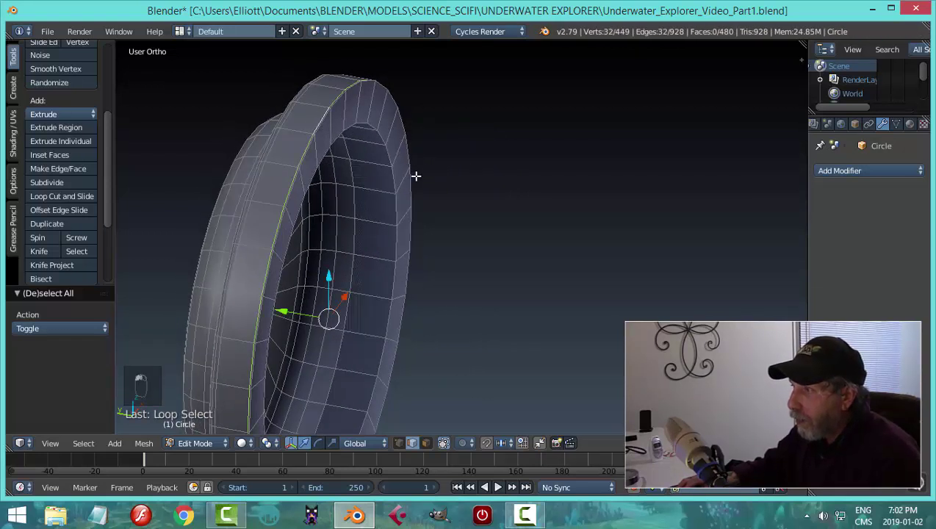
key(x)
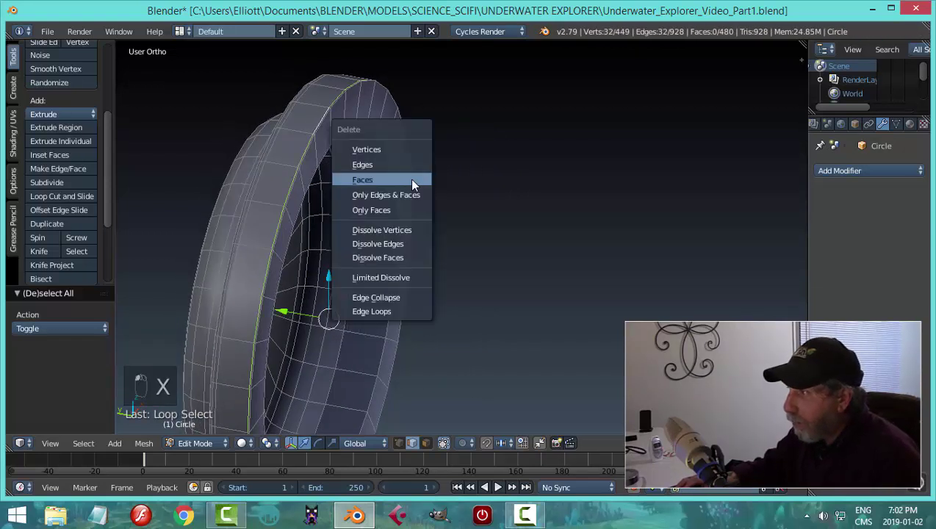
click(392, 248)
Switch to face selection and delete the ring of faces on the disc's back.
key(ctrl+Tab)
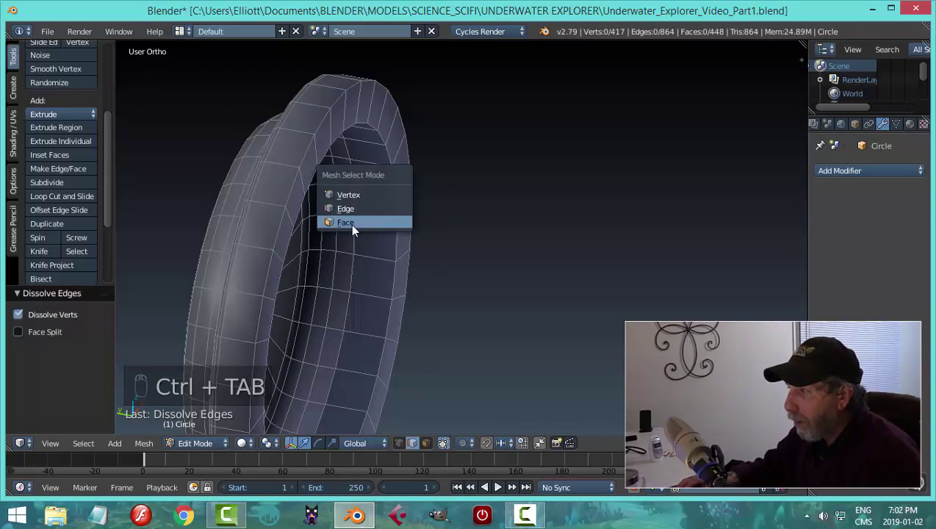
click(353, 224)
alt+right_click(372, 99)
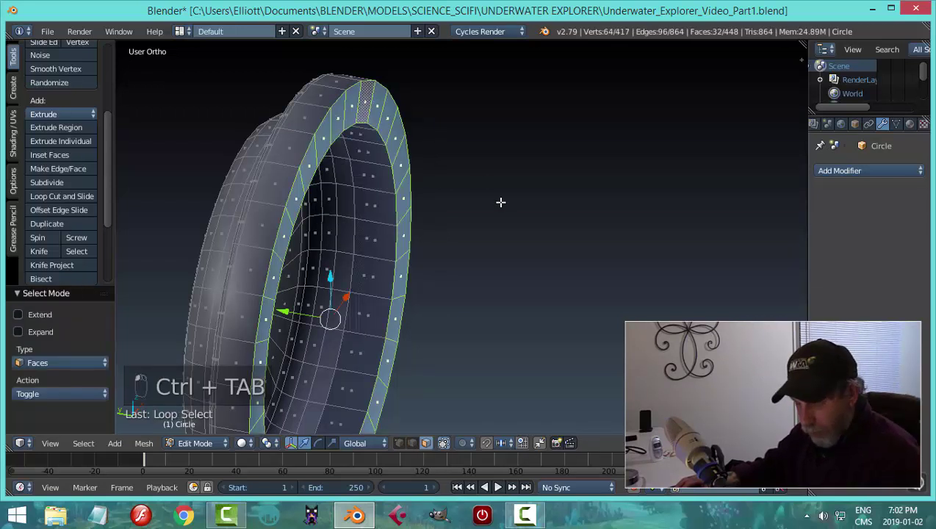
key(x)
click(471, 136)
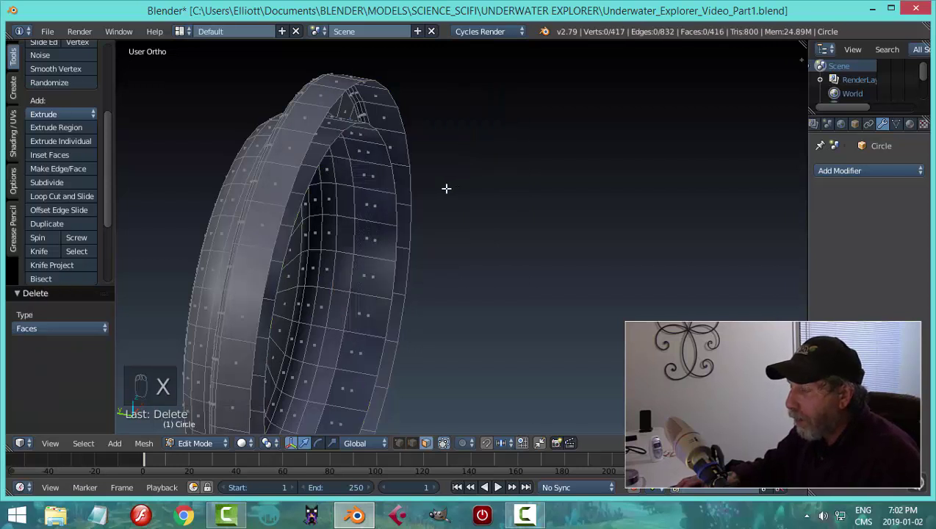
Return to edge selection and move the disc's open inner edge loop along Y, deeper into the disc.
middle_drag(455, 204, 457, 204)
click(409, 191)
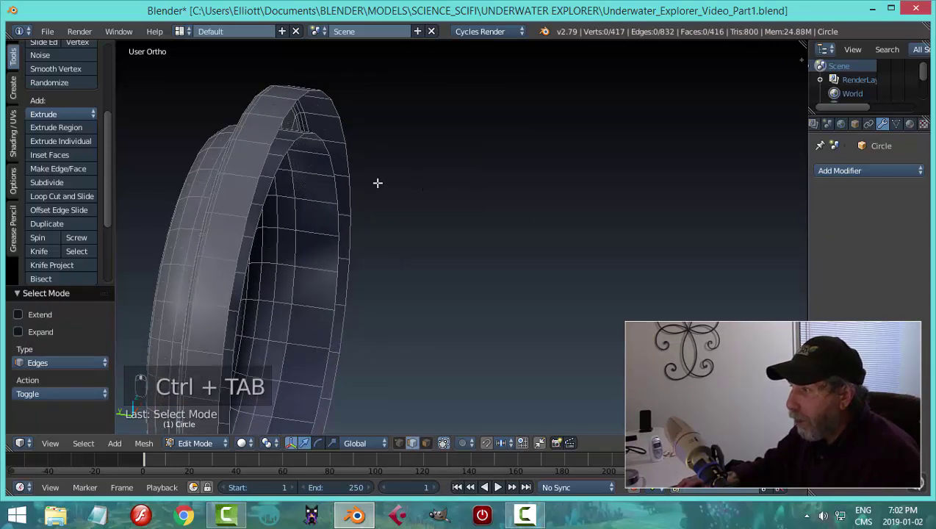
key(KP_6)
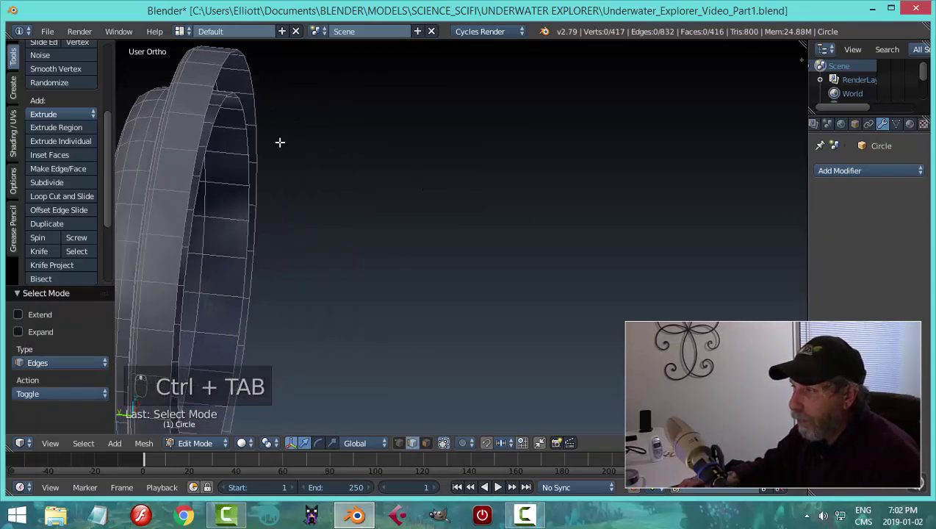
middle_drag(279, 142, 412, 137)
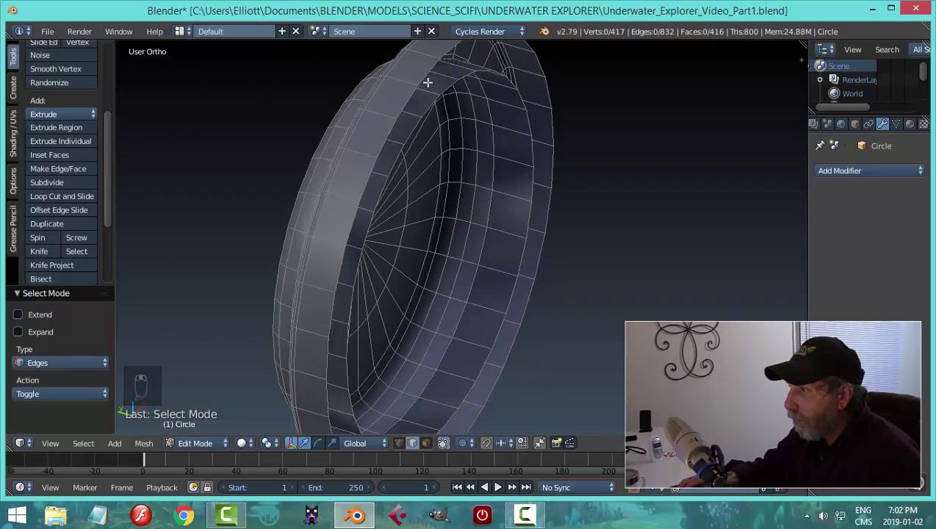
alt+right_click(483, 119)
key(a)
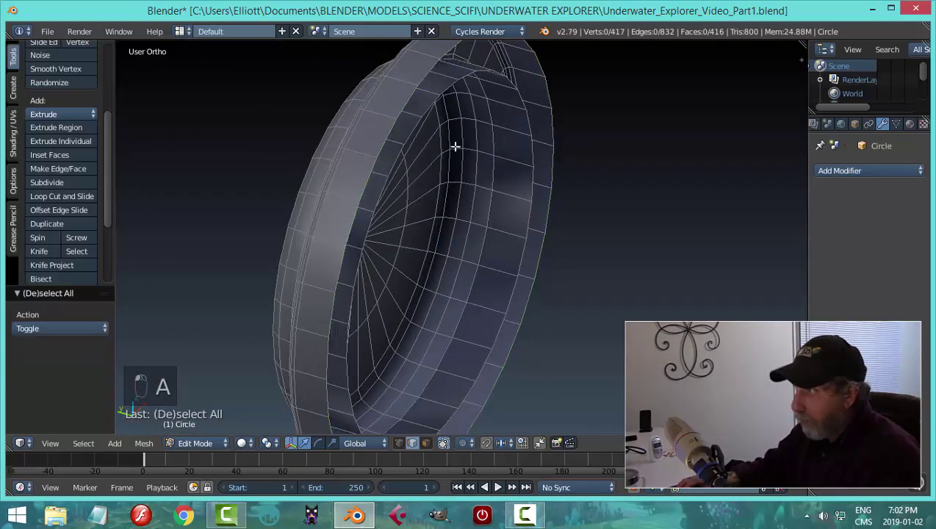
alt+right_click(446, 91)
drag(397, 252, 478, 255)
Select all of the disc's geometry and merge its duplicate vertices with Remove Doubles.
key(a)
key(a)
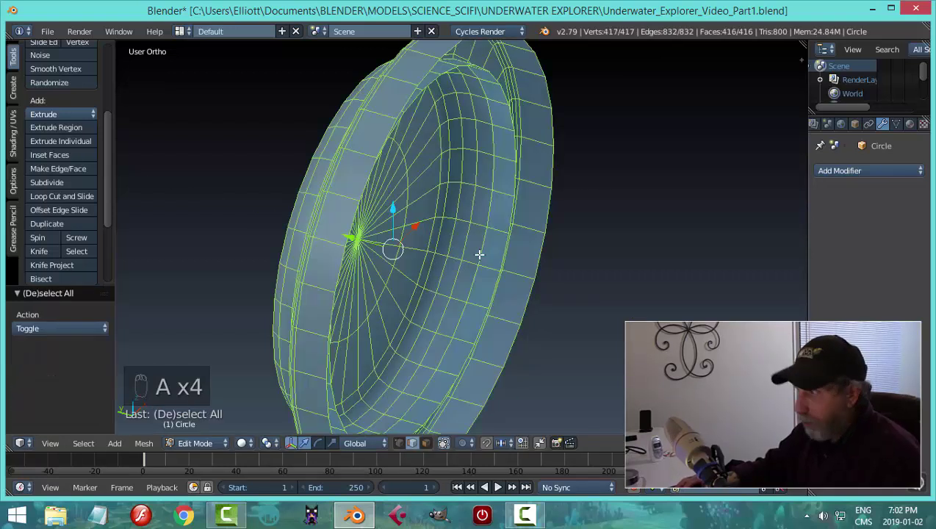
key(w)
click(456, 213)
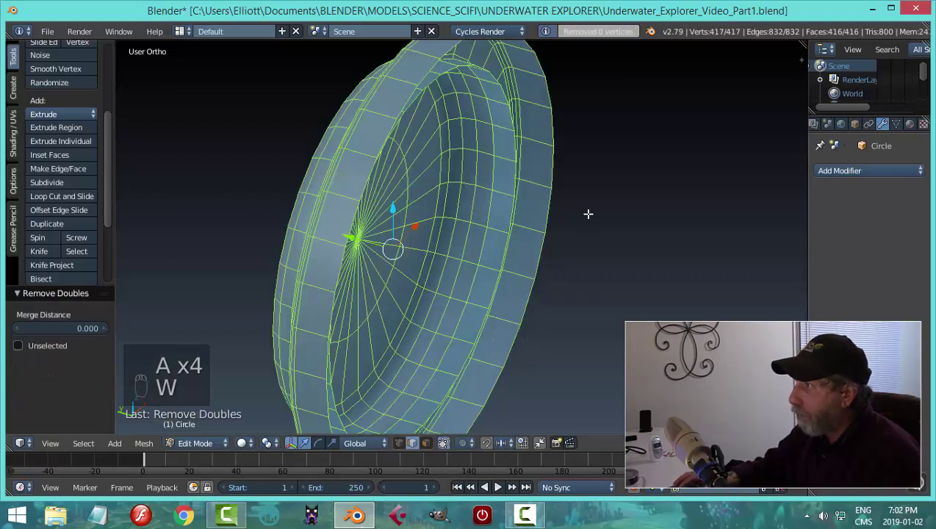
key(a)
Select the outer edge loop on the disc's open back and fill it with a single face.
alt+right_click(432, 65)
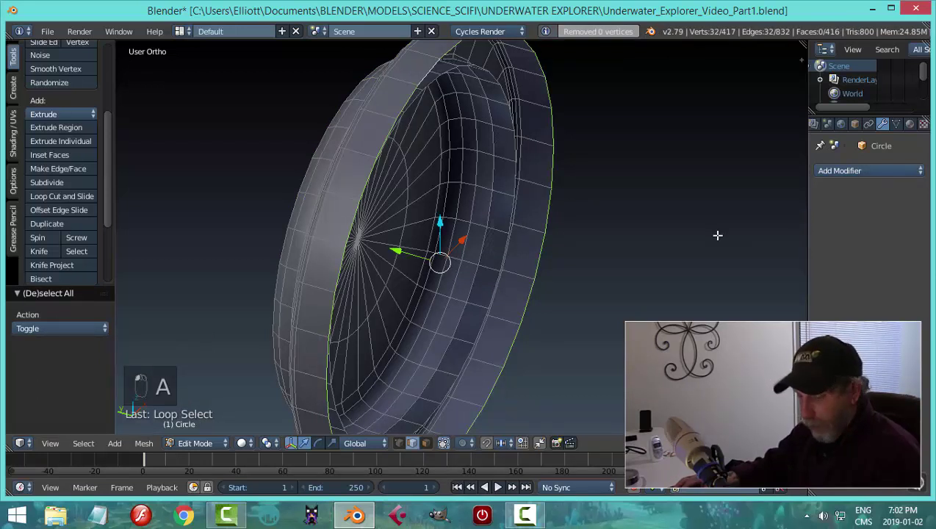
key(f)
scroll(703, 254, down, 3)
key(a)
middle_drag(644, 283, 653, 294)
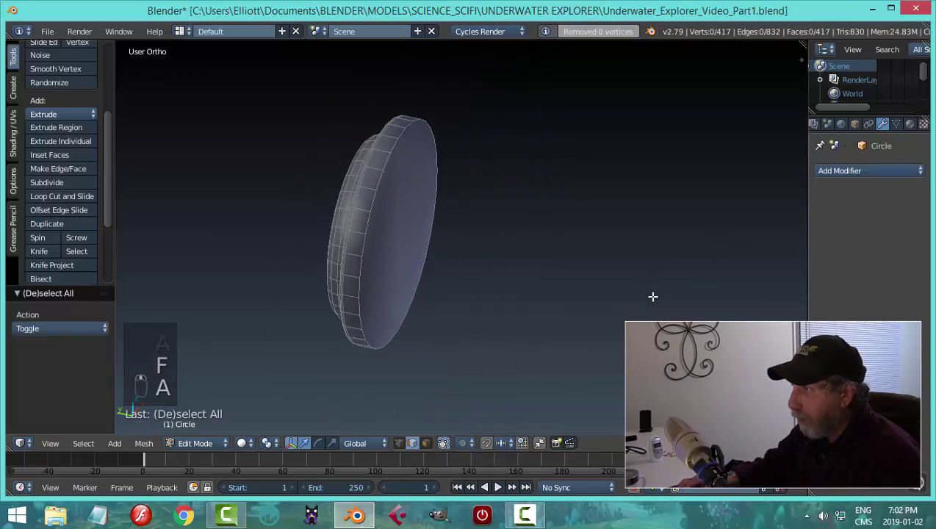
Inspect the disc in Object Mode, and in Edit Mode make all its normals consistent and run Remove Doubles.
key(Tab)
click(558, 297)
middle_drag(539, 298, 533, 276)
scroll(493, 282, up, 3)
key(Tab)
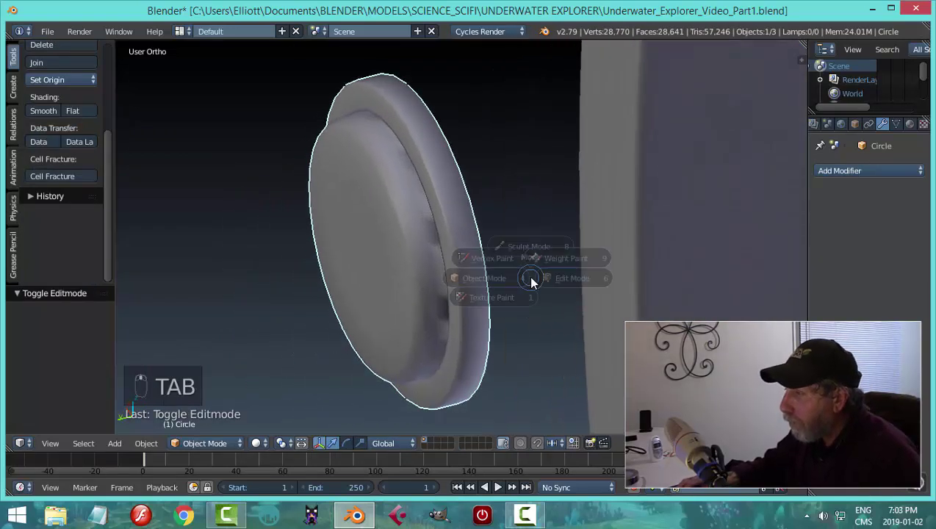
click(629, 280)
key(a)
key(a)
key(ctrl+n)
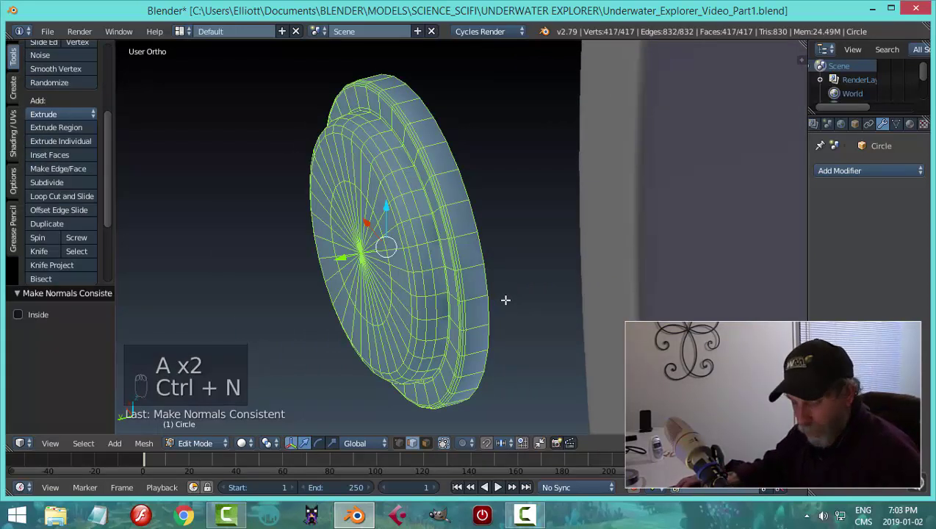
key(w)
click(485, 212)
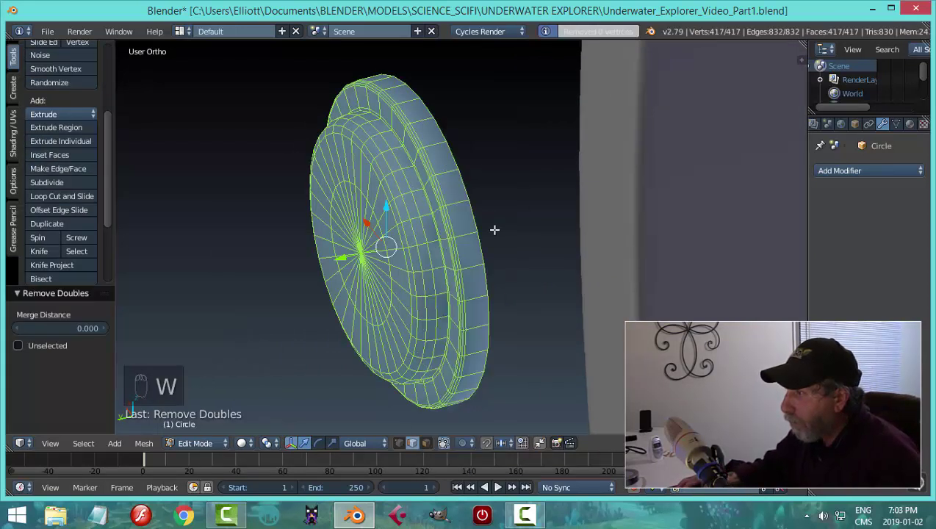
Dissolve the edge loop where the disc's raised centre meets its outer rim, and return to Object Mode.
key(a)
key(Tab)
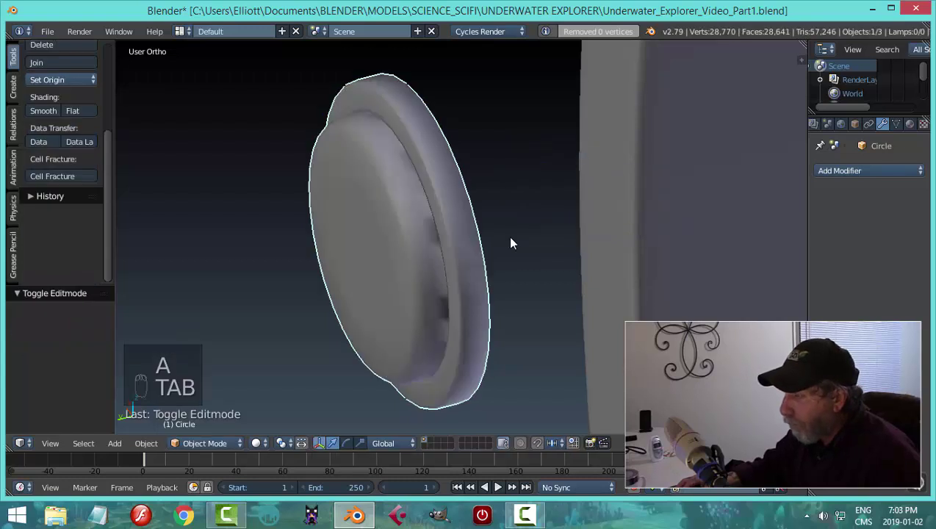
mouse_move(507, 235)
middle_down()
mouse_move(515, 227)
mouse_move(505, 237)
middle_up()
key(Tab)
click(555, 238)
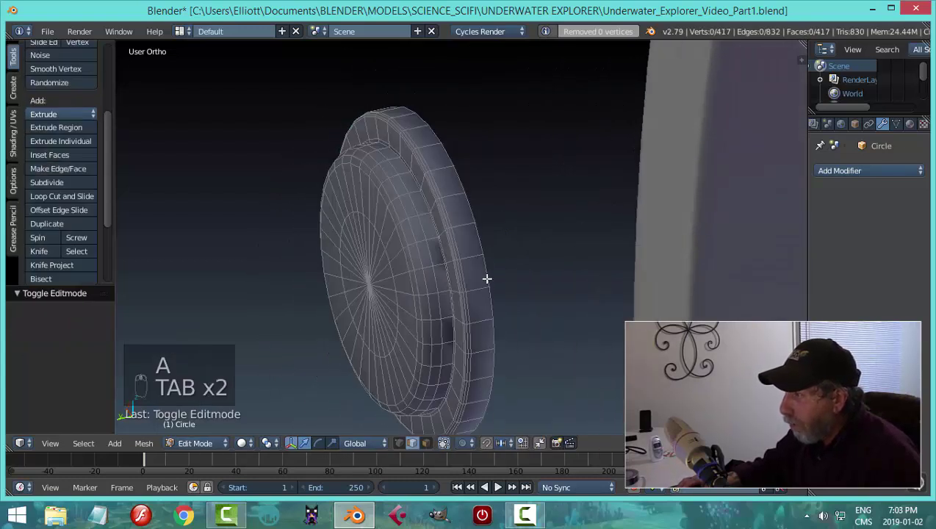
middle_drag(487, 276, 536, 162)
scroll(574, 220, up, 4)
middle_drag(575, 219, 559, 246)
alt+right_click(596, 184)
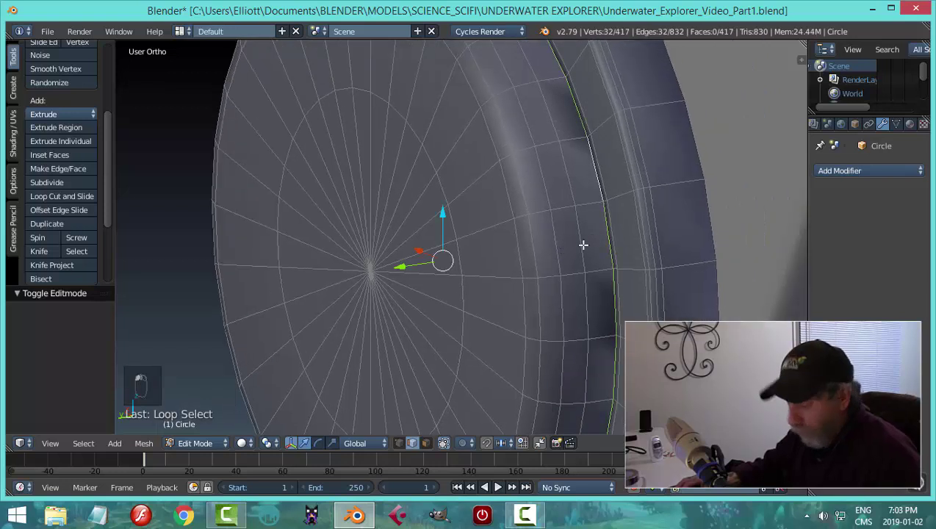
key(x)
click(562, 309)
scroll(599, 274, down, 3)
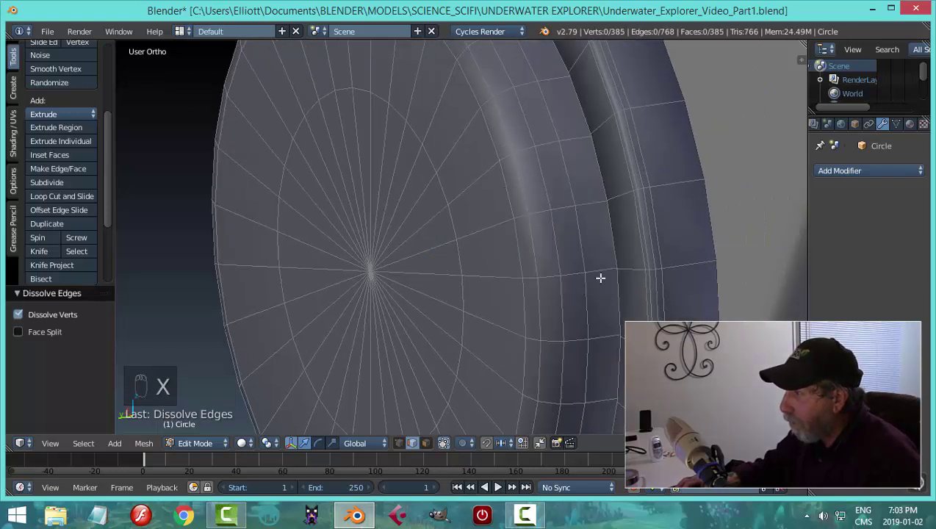
middle_drag(599, 274, 604, 265)
key(Tab)
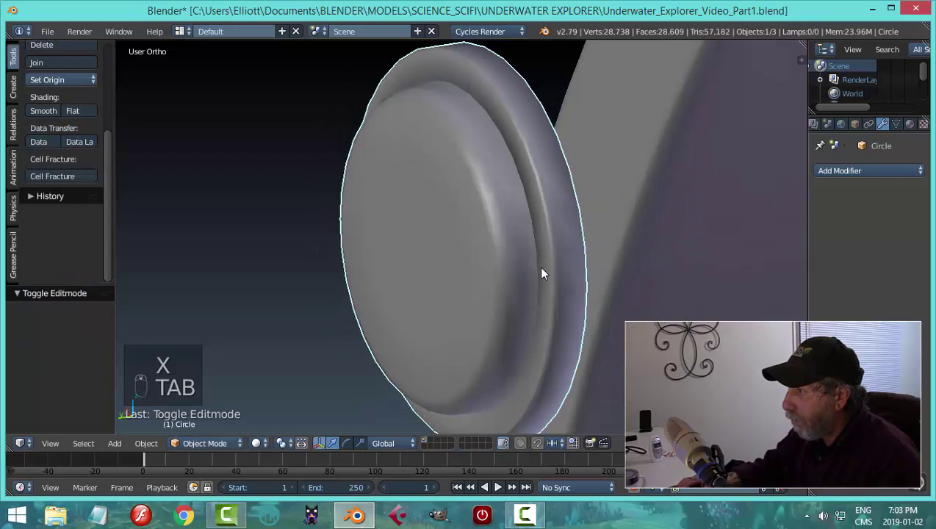
Set the disc's origin to its geometry.
scroll(541, 274, down, 3)
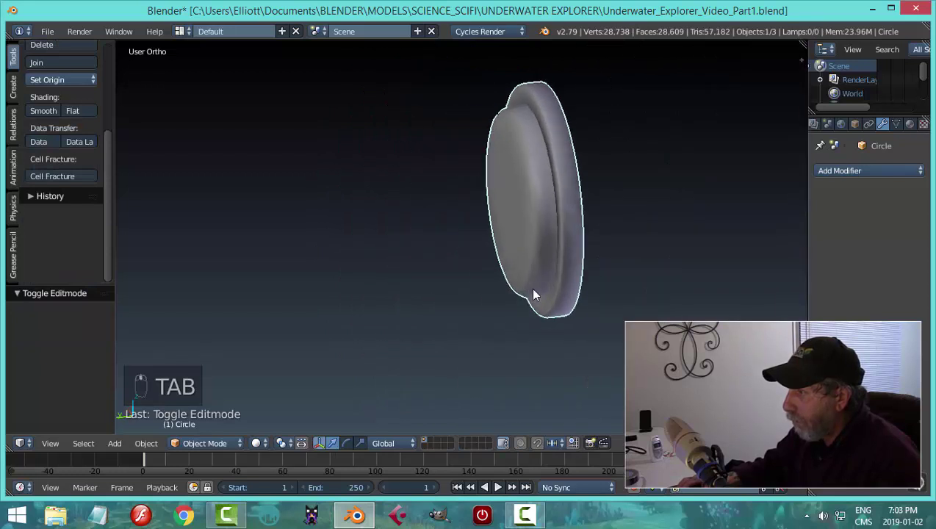
mouse_move(530, 287)
middle_down()
mouse_move(537, 277)
mouse_move(523, 274)
middle_up()
scroll(524, 274, down, 2)
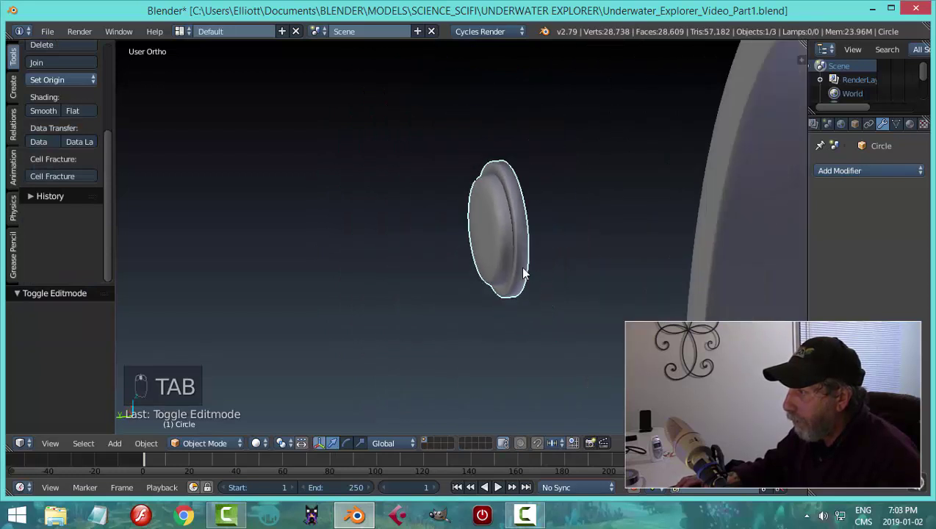
click(69, 79)
click(90, 113)
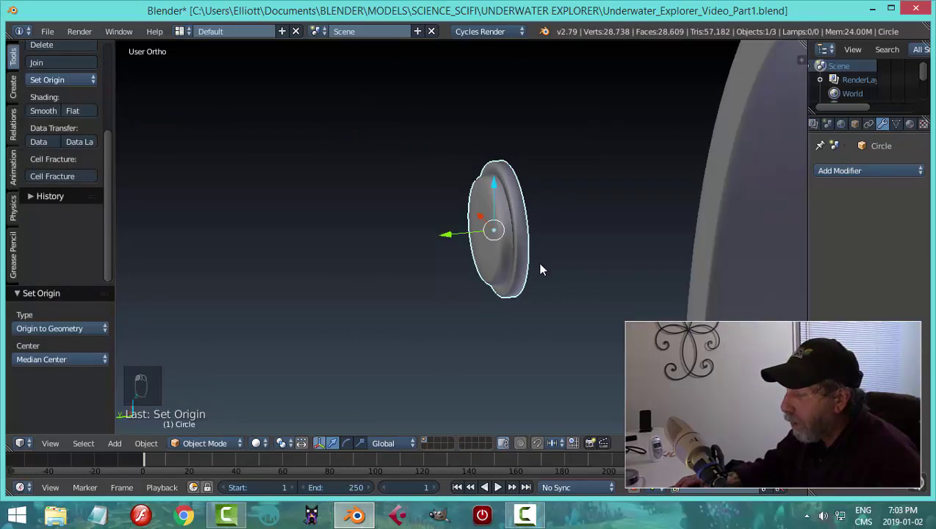
Move the disc along Y in two passes, about -0.727 and about -0.09, onto the hull's recessed rear face, and deselect it.
middle_drag(540, 270, 296, 266)
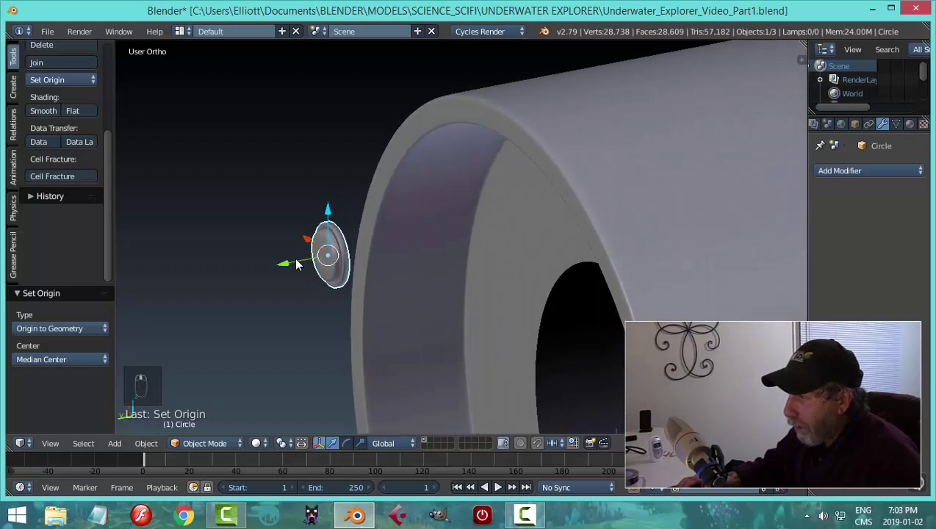
key(g)
key(y)
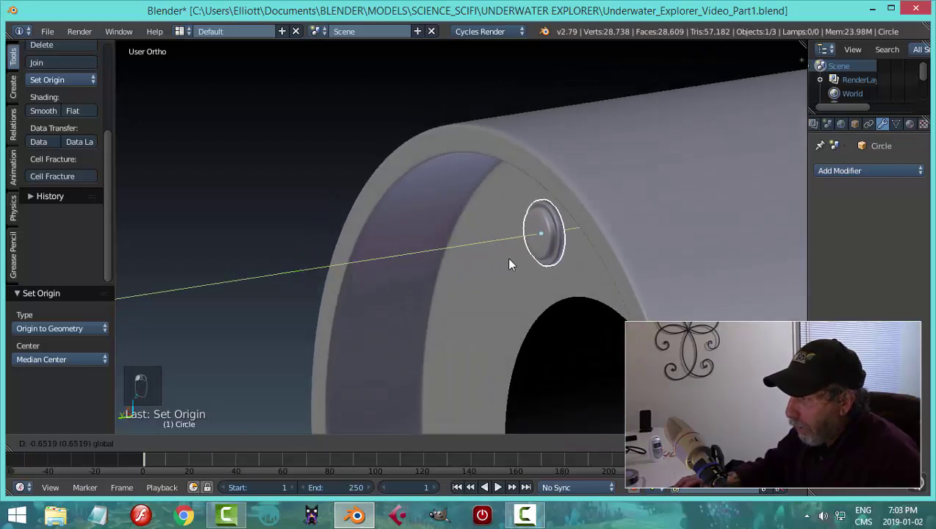
click(526, 259)
middle_drag(539, 273, 587, 276)
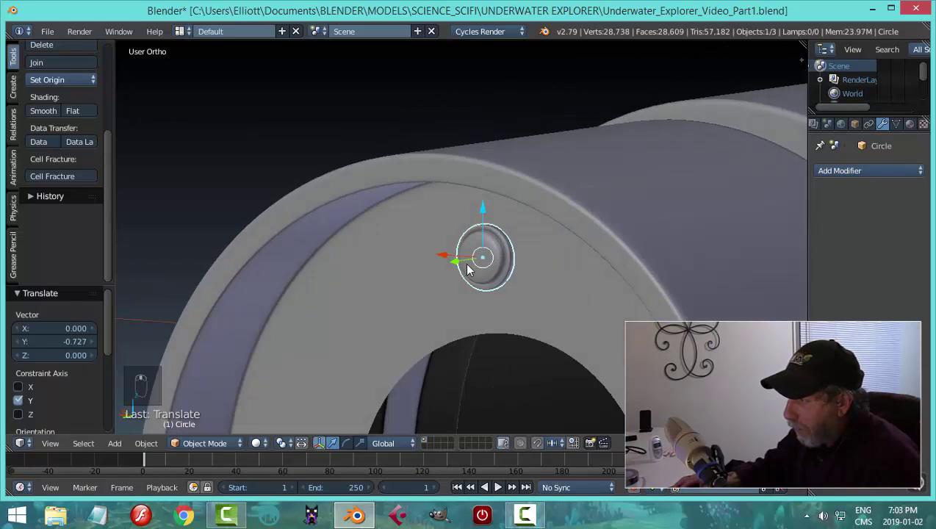
key(g)
key(y)
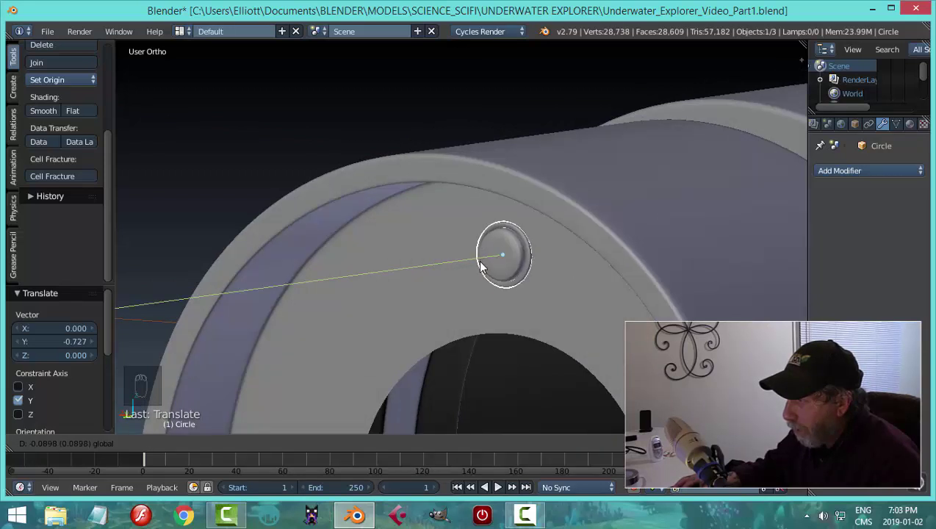
click(481, 267)
scroll(535, 291, down, 4)
key(a)
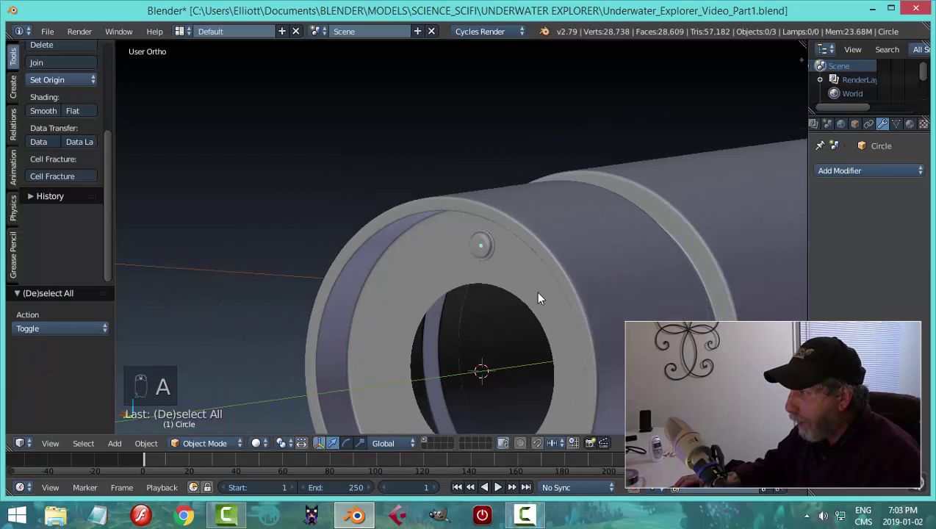
Select the disc in back view and set its origin to the 3D cursor at the hull's centre.
right_click(476, 246)
key(ctrl+KP_1)
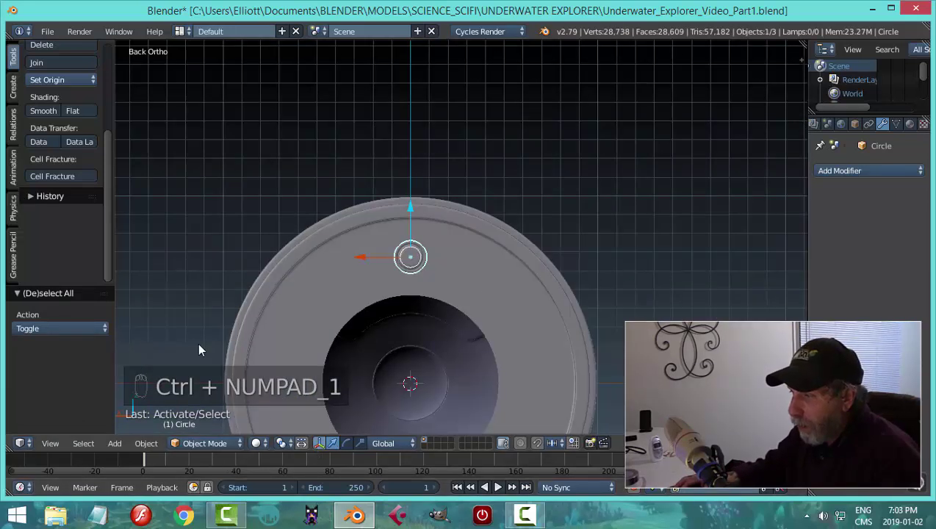
click(68, 81)
click(94, 125)
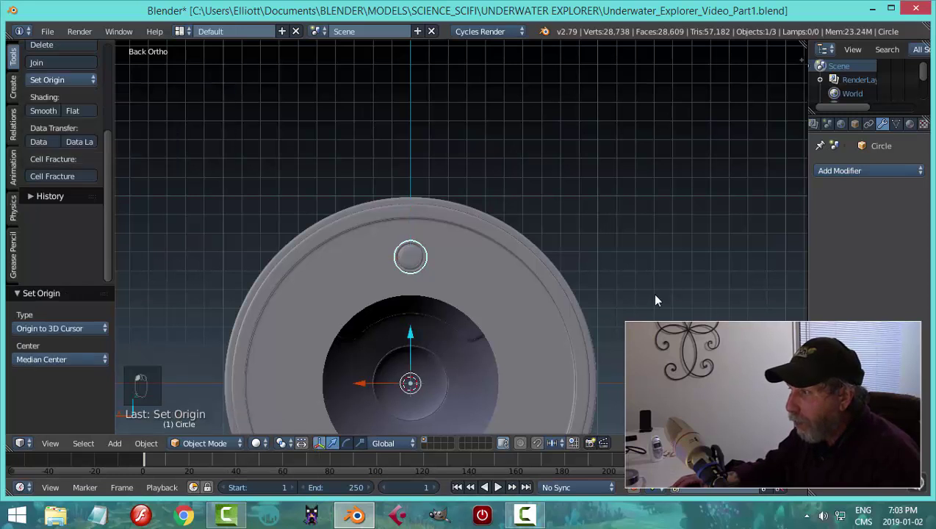
In Edit Mode, select all of the disc's geometry and Spin it 360° around the hull's centre in 9 steps.
key(Tab)
click(668, 309)
shift+middle_drag(669, 308, 662, 218)
key(a)
key(a)
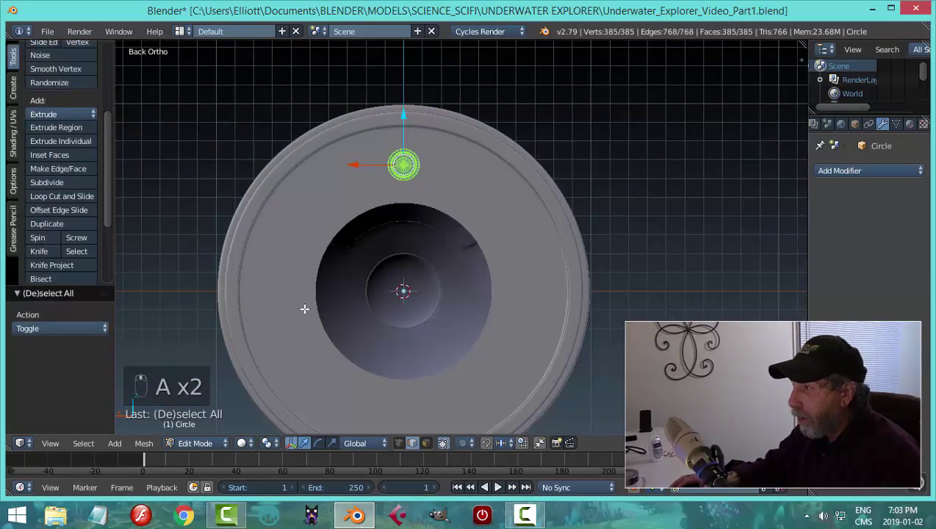
click(38, 237)
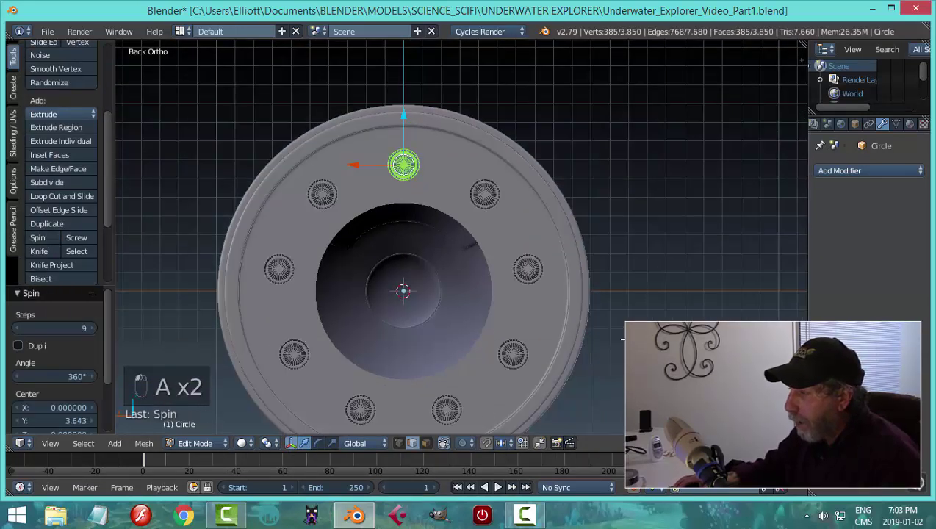
Select all the spun discs, merge their duplicate vertices with Remove Doubles, and make their normals consistent.
middle_drag(622, 339, 567, 358)
key(a)
key(a)
key(a)
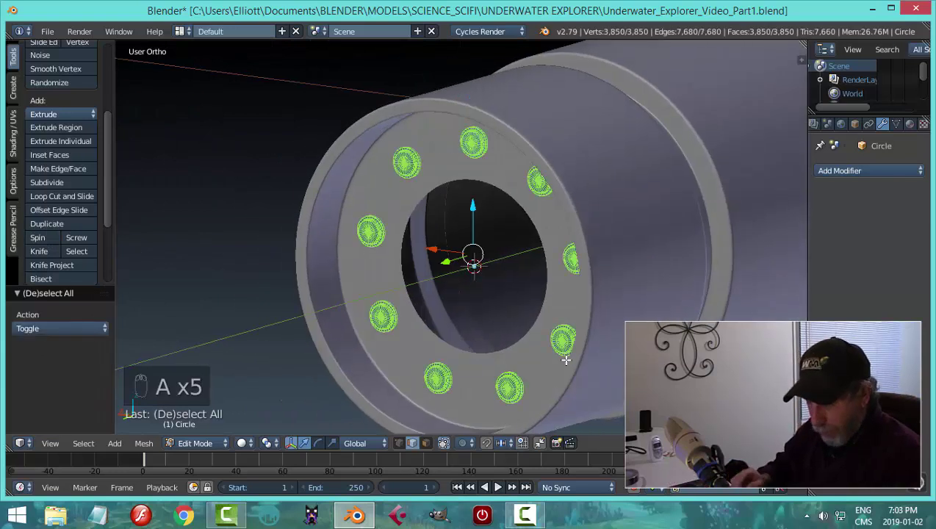
key(w)
click(532, 204)
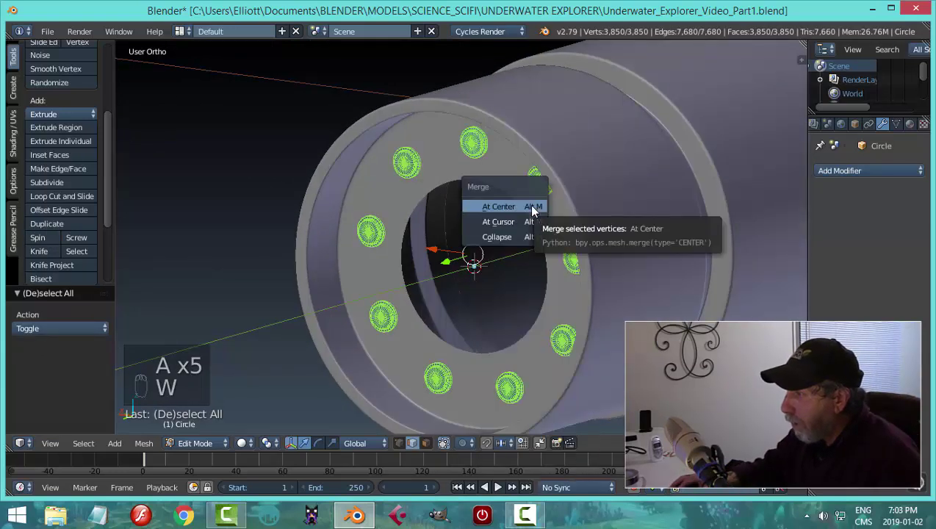
key(w)
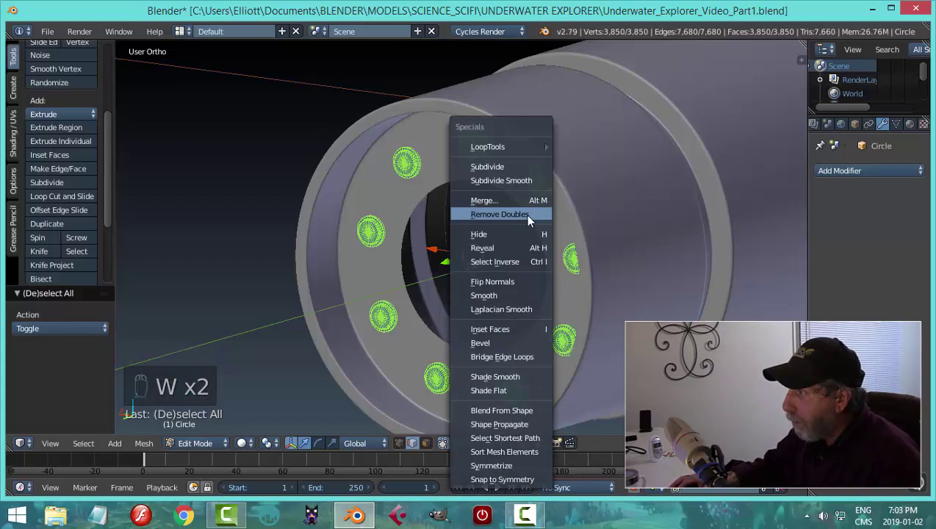
click(525, 214)
key(ctrl+n)
key(a)
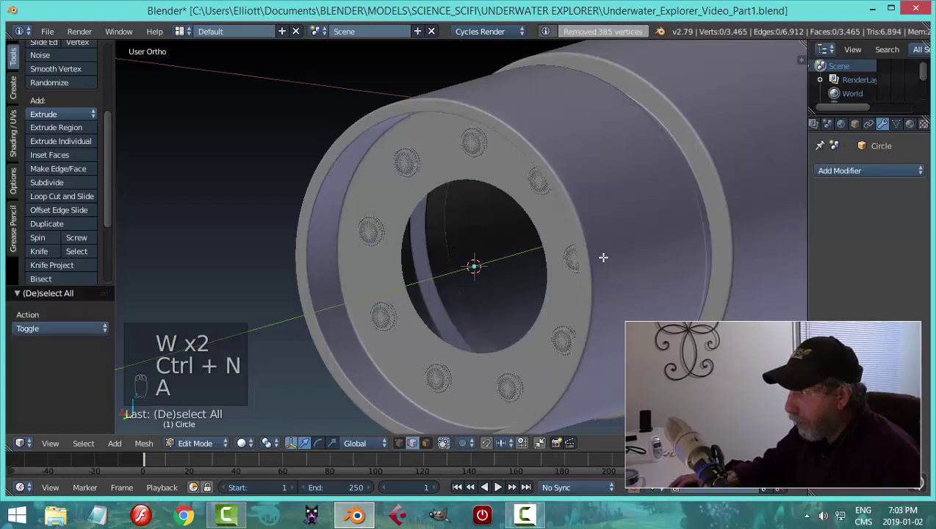
Return to Object Mode, inspect the ring of discs inside the rear recess, and save the file.
key(Tab)
click(512, 268)
key(a)
key(a)
scroll(519, 266, down, 3)
middle_drag(563, 300, 562, 328)
scroll(514, 320, up, 3)
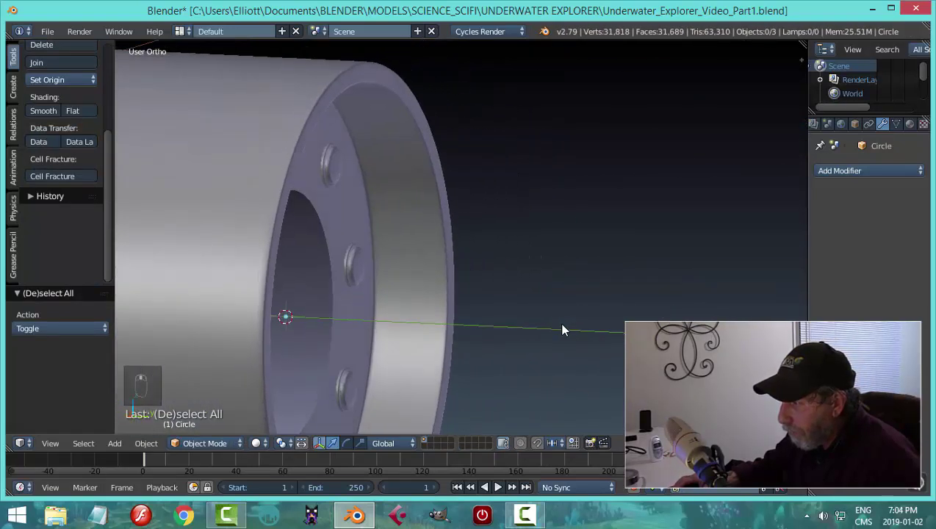
scroll(324, 302, up, 3)
middle_drag(313, 295, 362, 293)
key(ctrl+s)
In the hull's Edit Mode, select the edge loop around the nose fitting's base collar and snap the 3D cursor to it.
middle_drag(435, 319, 455, 347)
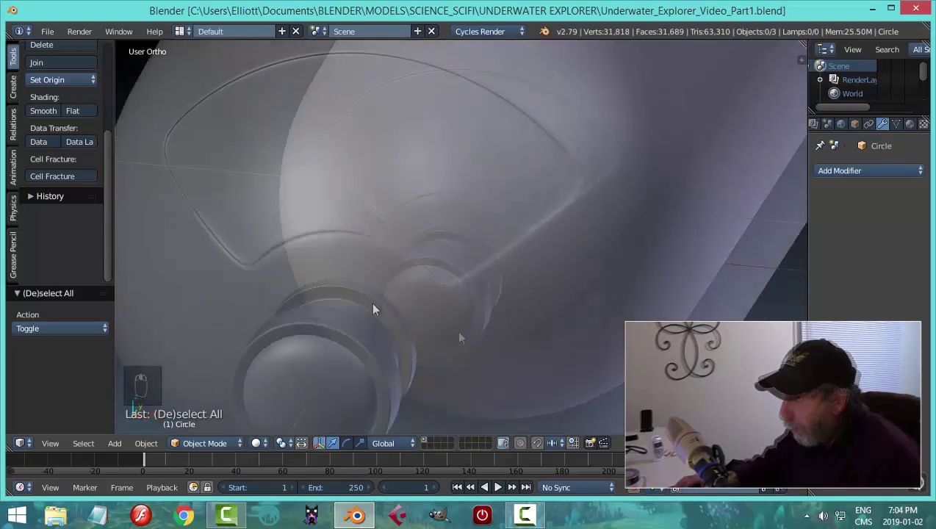
right_click(374, 307)
key(Tab)
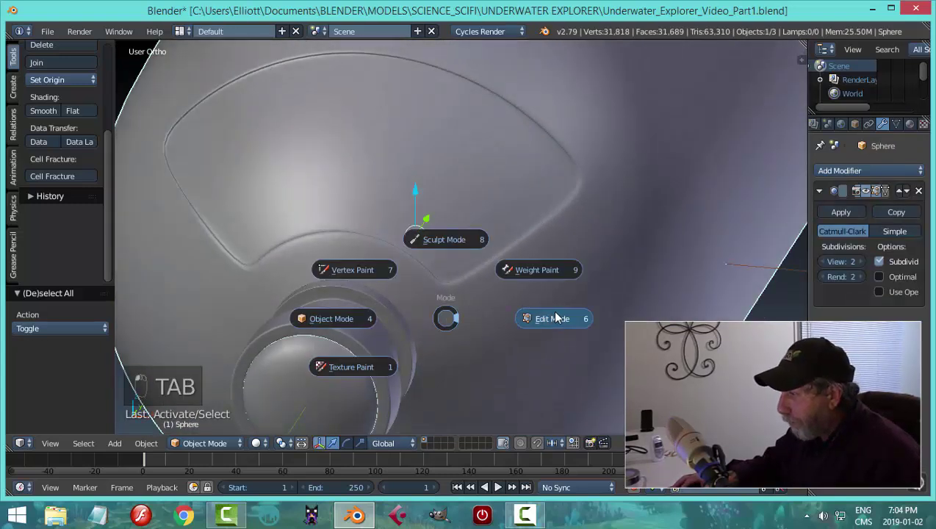
click(556, 317)
scroll(373, 351, up, 3)
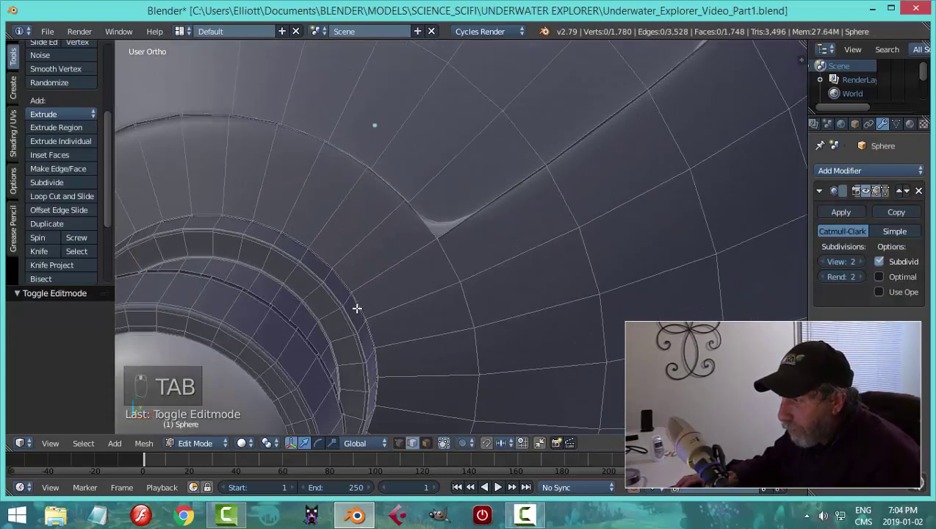
alt+click(308, 273)
scroll(384, 324, down, 5)
middle_drag(384, 324, 453, 298)
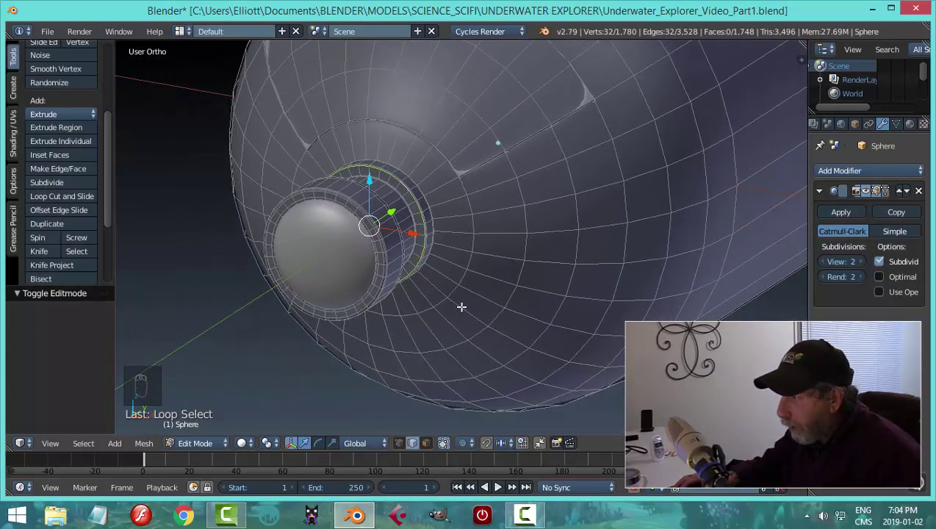
key(shift+s)
click(462, 309)
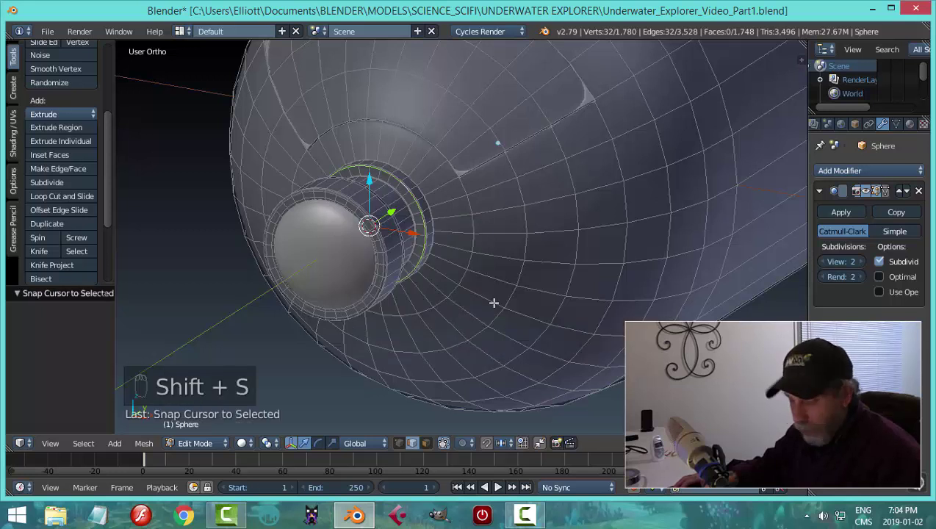
key(a)
key(Tab)
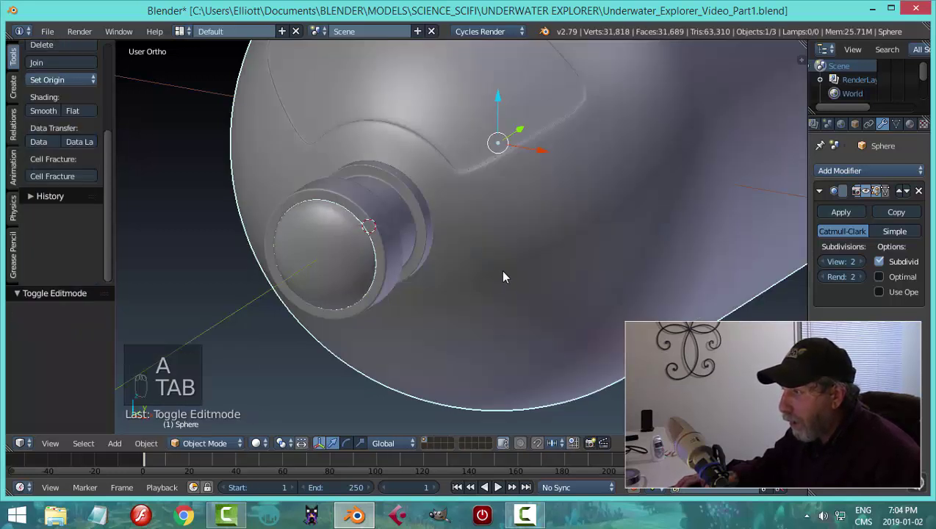
In Object Mode, add a mesh circle with 24 vertices at the 3D cursor.
middle_drag(502, 273, 495, 277)
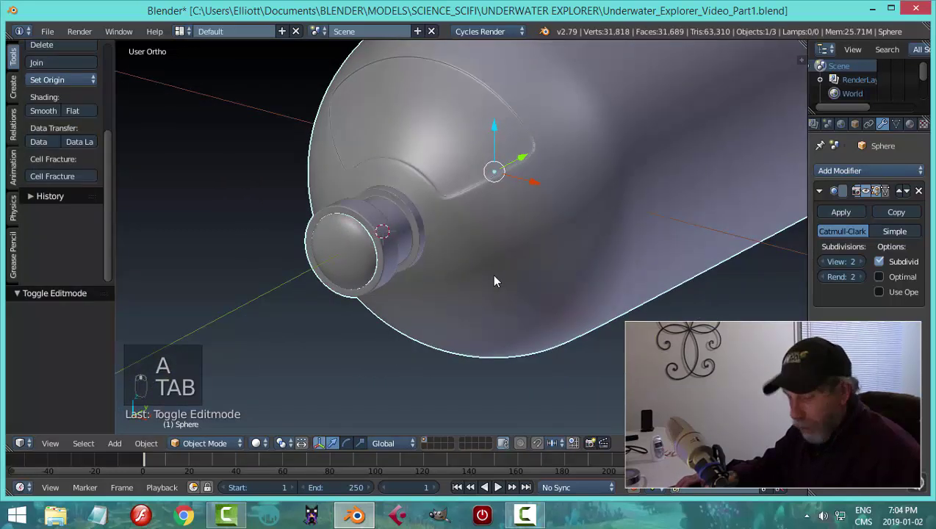
key(shift+a)
mouse_move(493, 276)
click(539, 302)
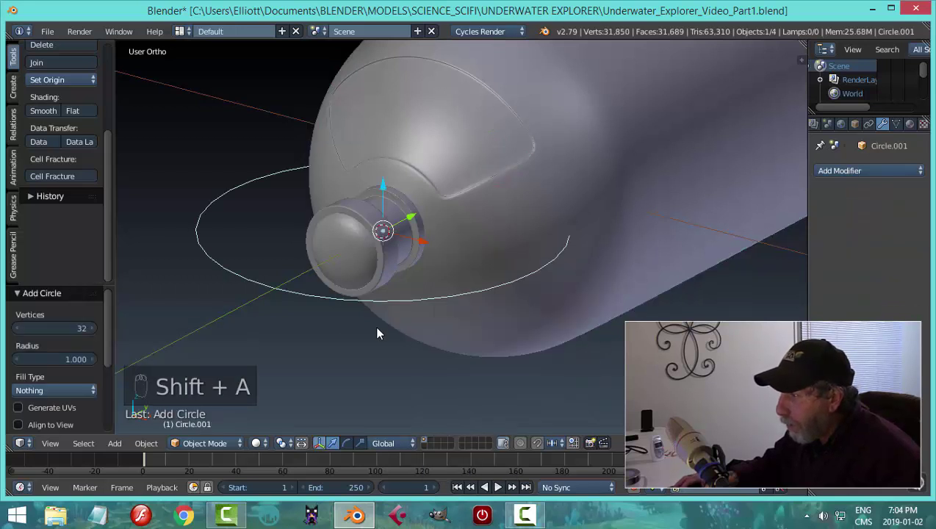
text(2)
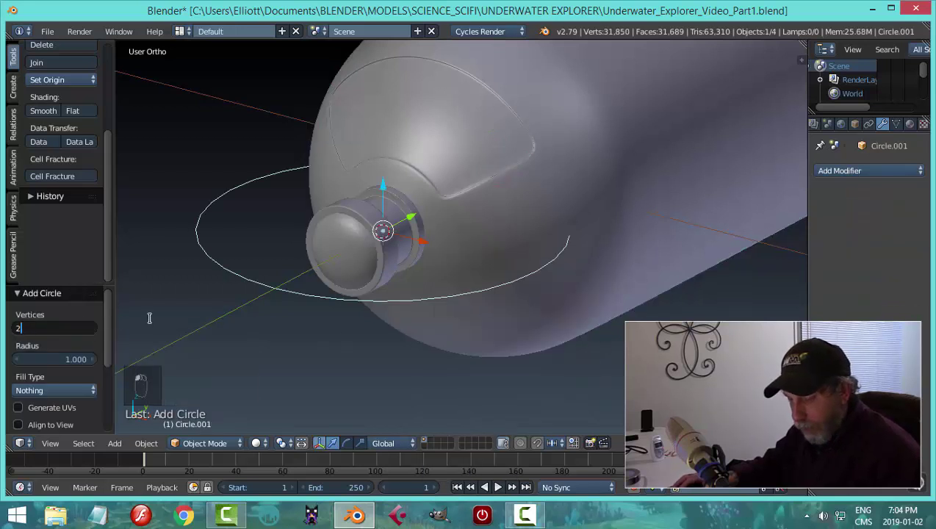
key(Return)
Rotate the new circle 90° about the X axis.
text(r)
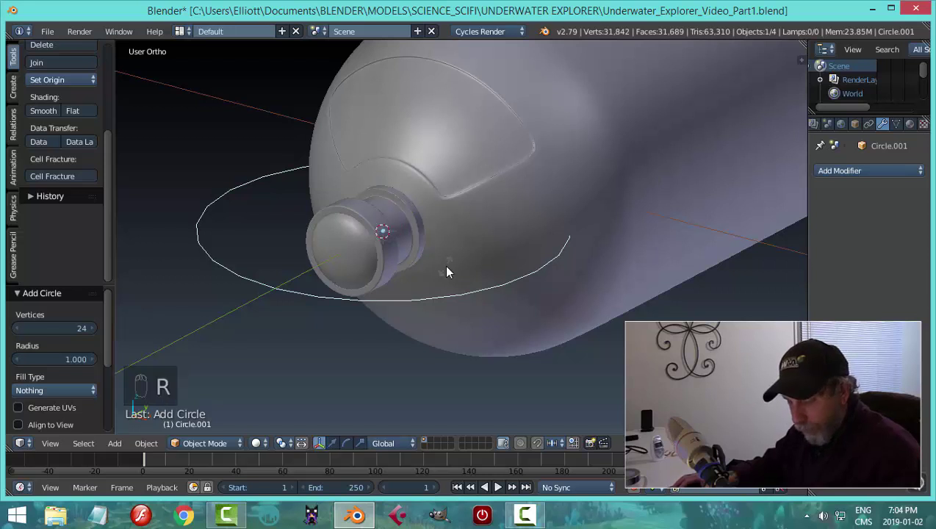
text(x)
text(90)
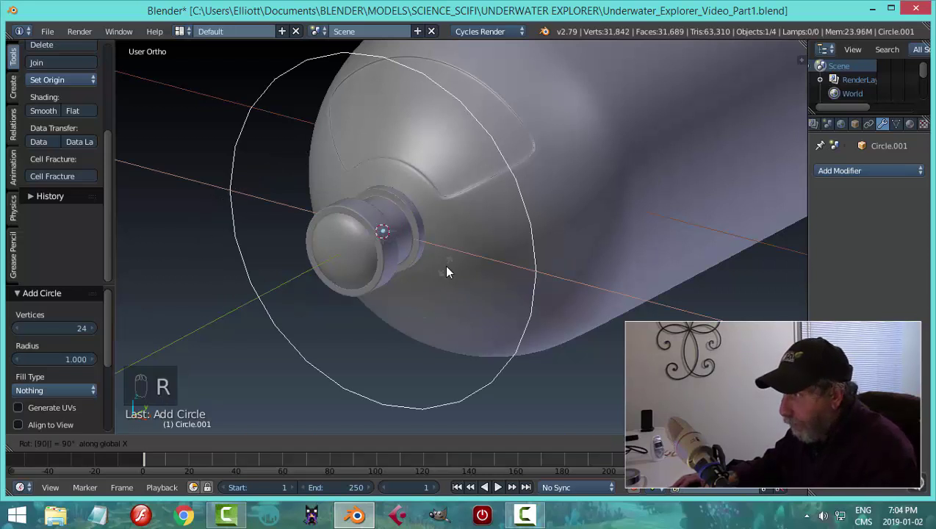
key(Return)
Enter Edit Mode on the circle and scale all its vertices uniformly to about 0.080.
key(Tab)
click(661, 261)
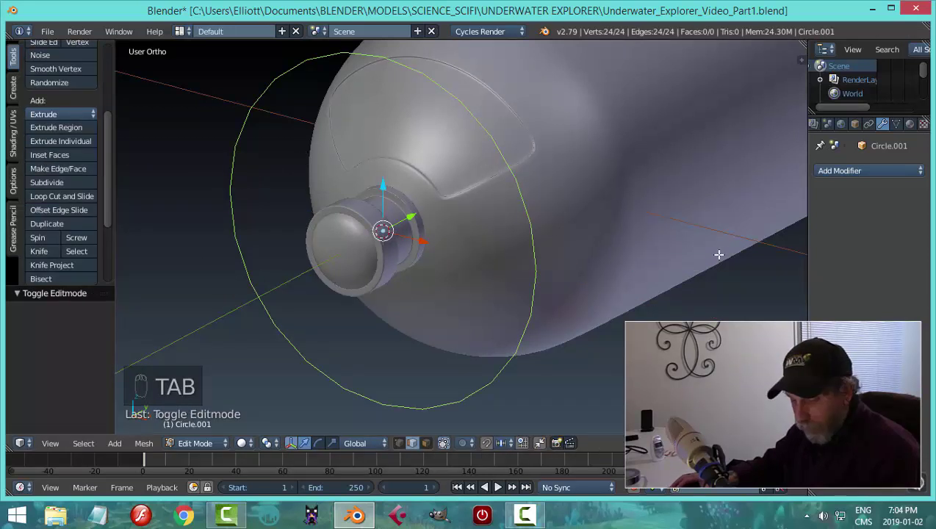
key(s)
click(413, 225)
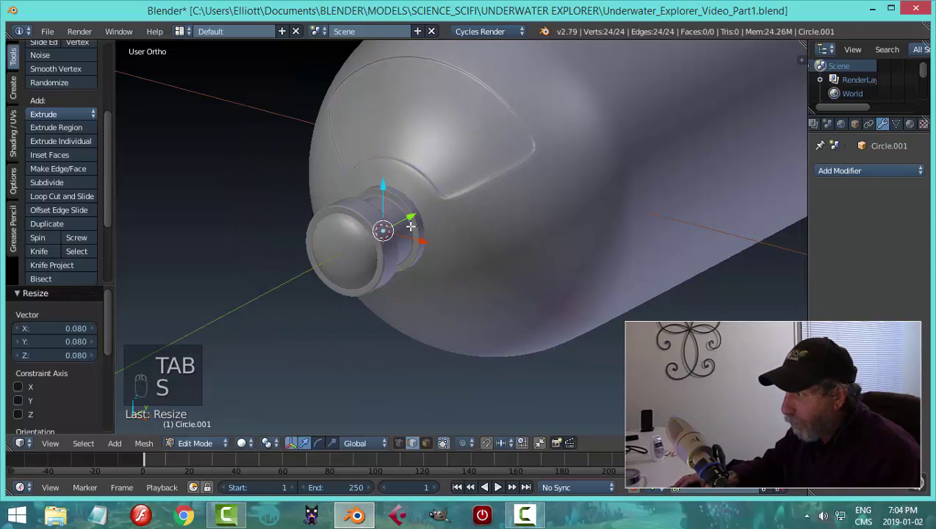
Raise the circle about 0.202 along Z, scale it uniformly by about 0.197, and nudge it up another 0.009 on the collar face.
drag(380, 189, 379, 160)
scroll(576, 257, up, 3)
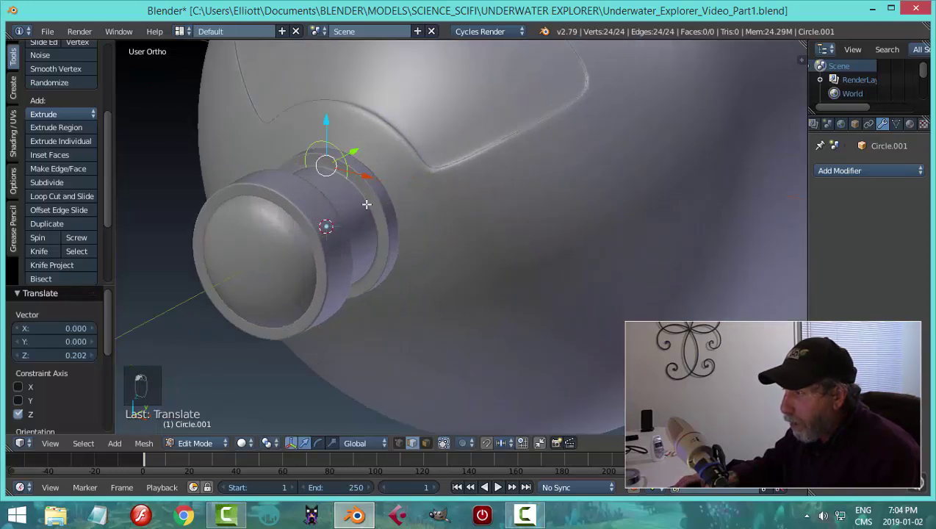
key(s)
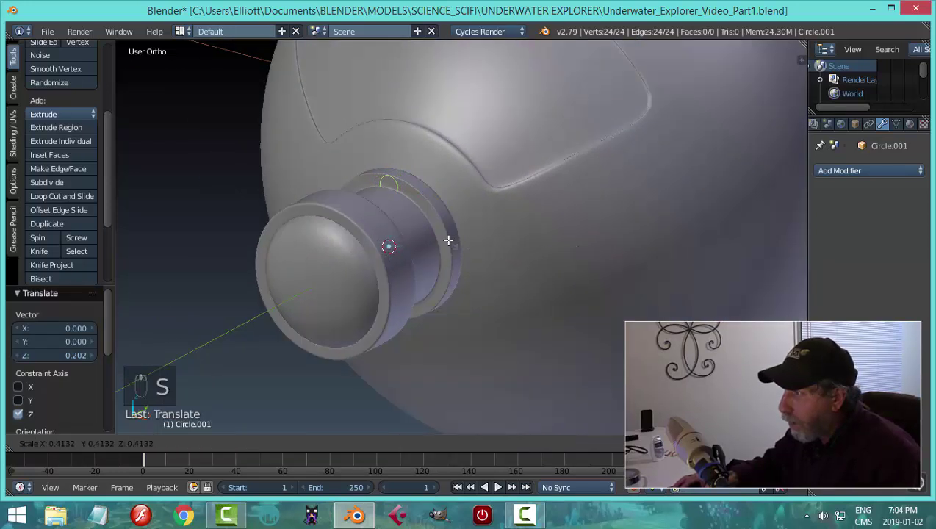
click(408, 220)
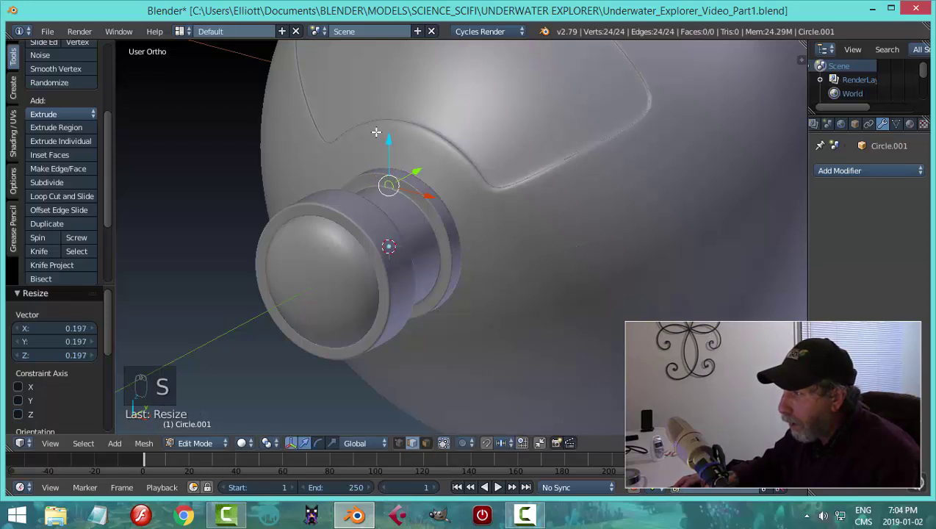
drag(386, 141, 387, 139)
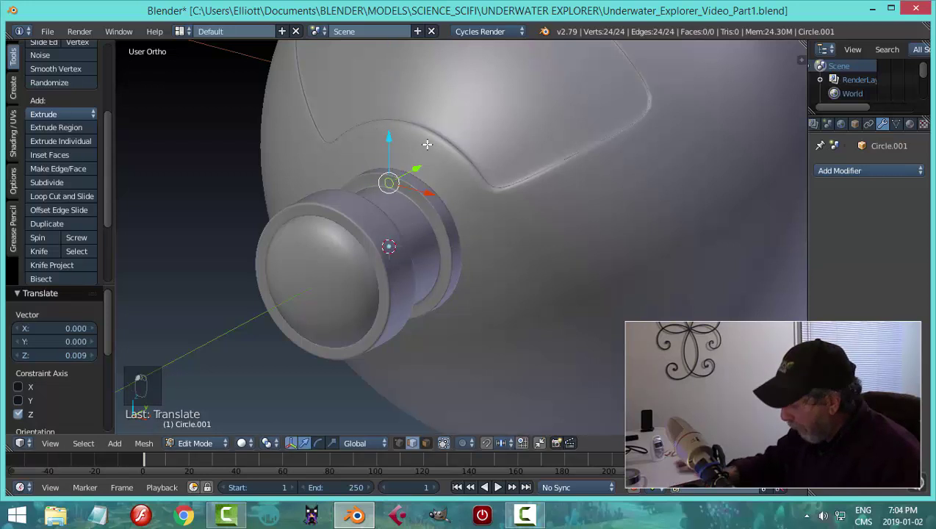
Scale the circle uniformly by about 0.754 and adjust its height along Z to fit within the collar's front face.
key(KP_Decimal)
middle_drag(506, 192, 483, 192)
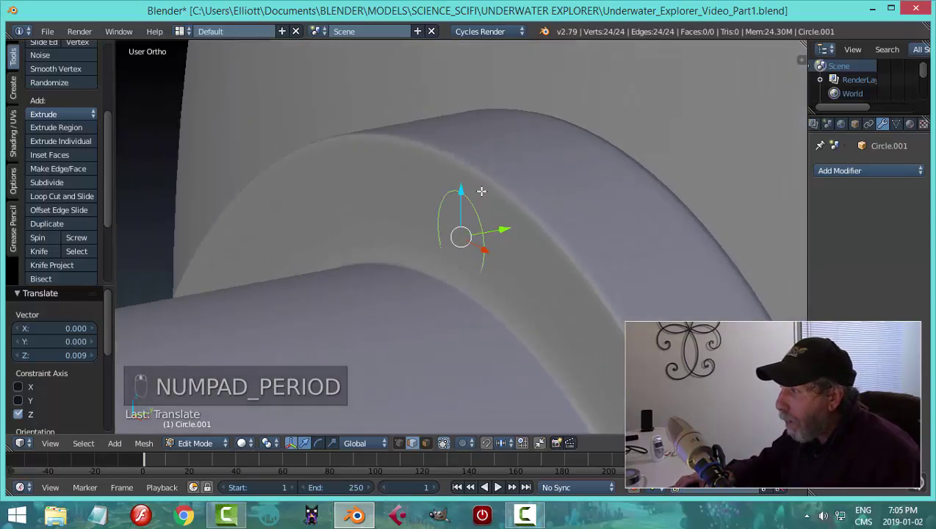
key(s)
click(593, 215)
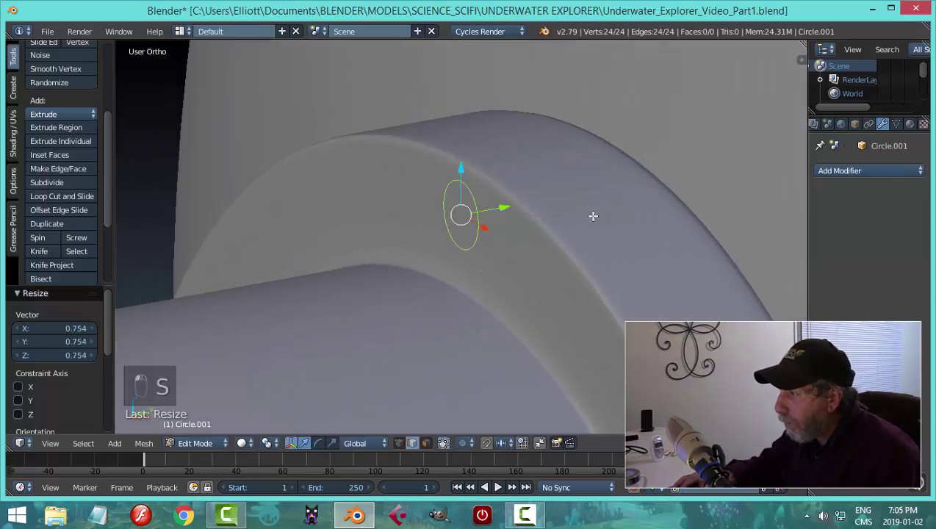
drag(455, 168, 463, 181)
Fill the circle with a face and extrude it about -0.006 along Y to form a small disc.
middle_drag(463, 181, 528, 257)
key(f)
key(e)
click(530, 259)
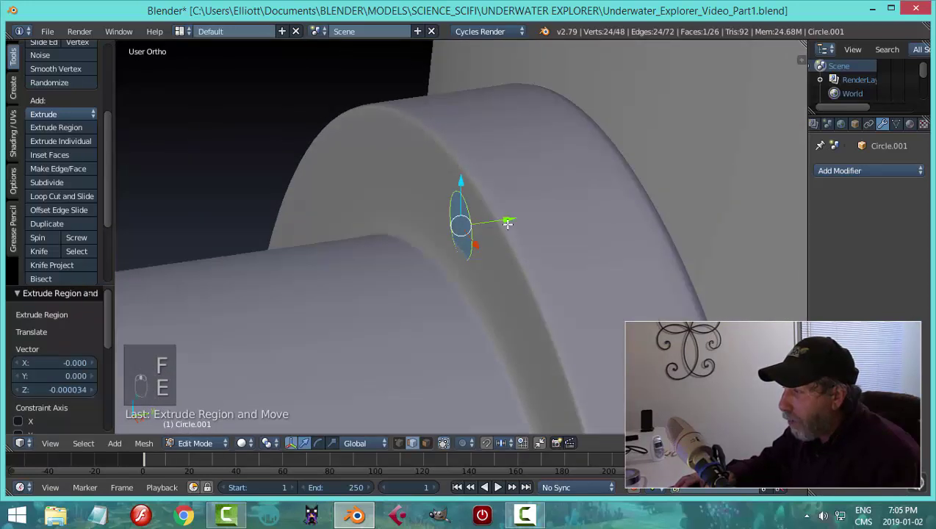
drag(508, 224, 492, 223)
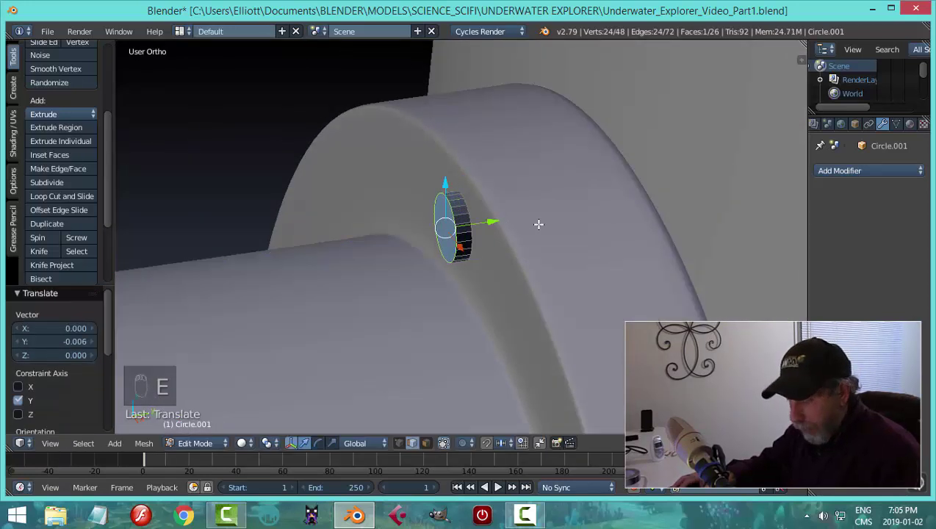
Bevel the disc's front rim by about 0.003 with 3 segments.
key(ctrl+b)
scroll(550, 225, up, 2)
click(550, 227)
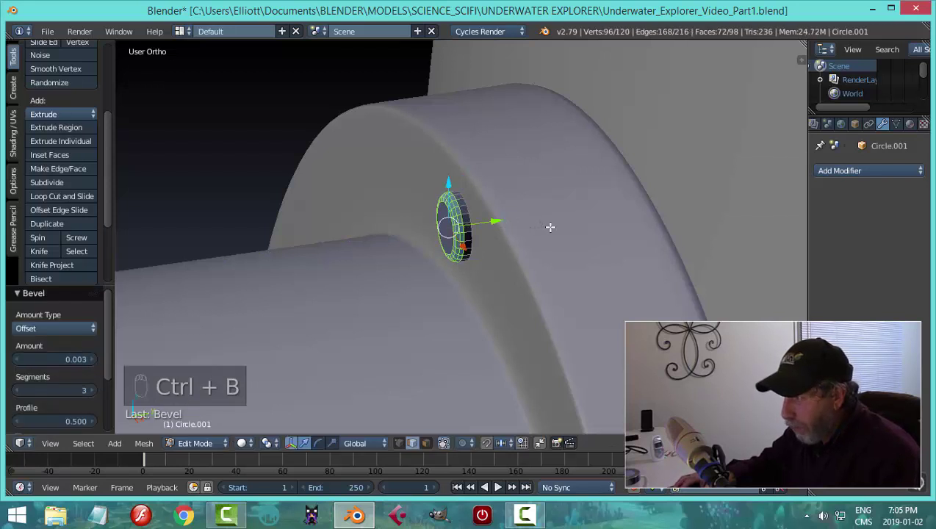
Select the whole disc mesh and make its normals consistent, facing outward.
key(a)
key(Tab)
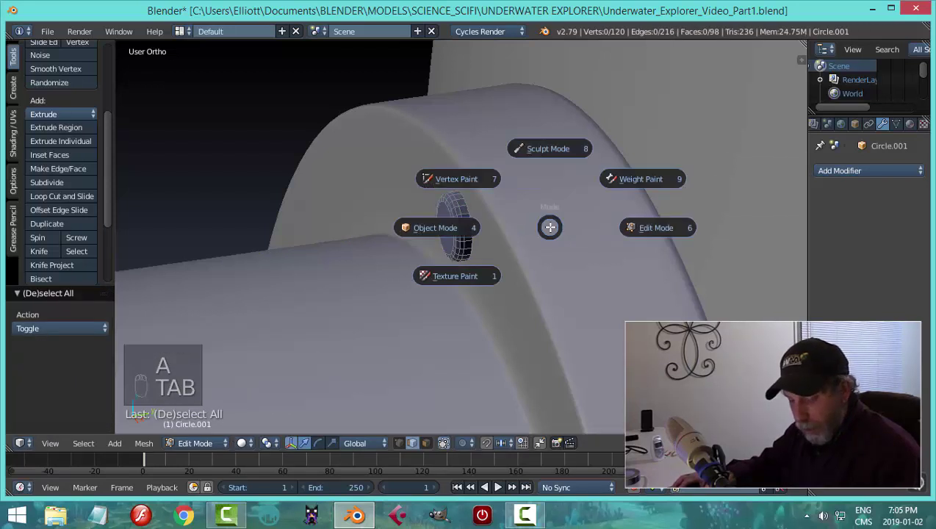
key(Escape)
key(a)
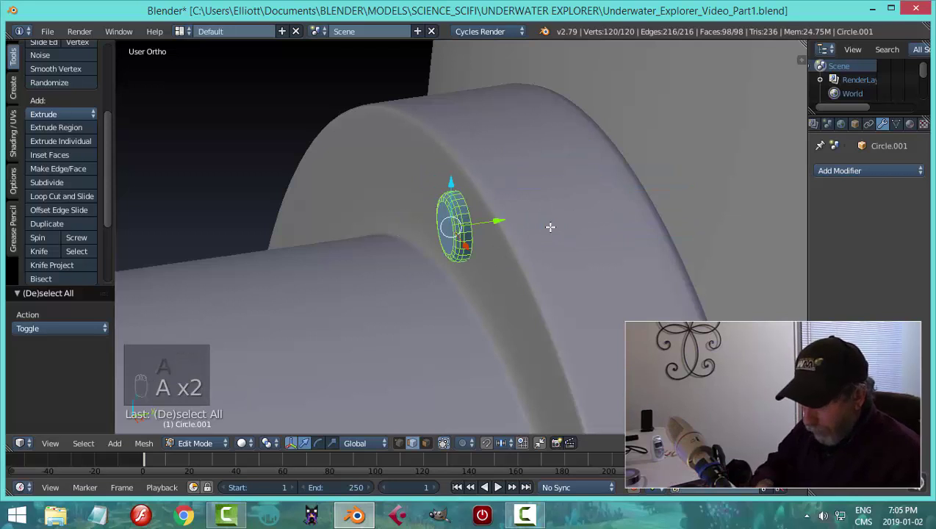
key(ctrl+n)
Flatten the disc by scaling it along Y by about 0.552.
middle_drag(549, 241, 559, 244)
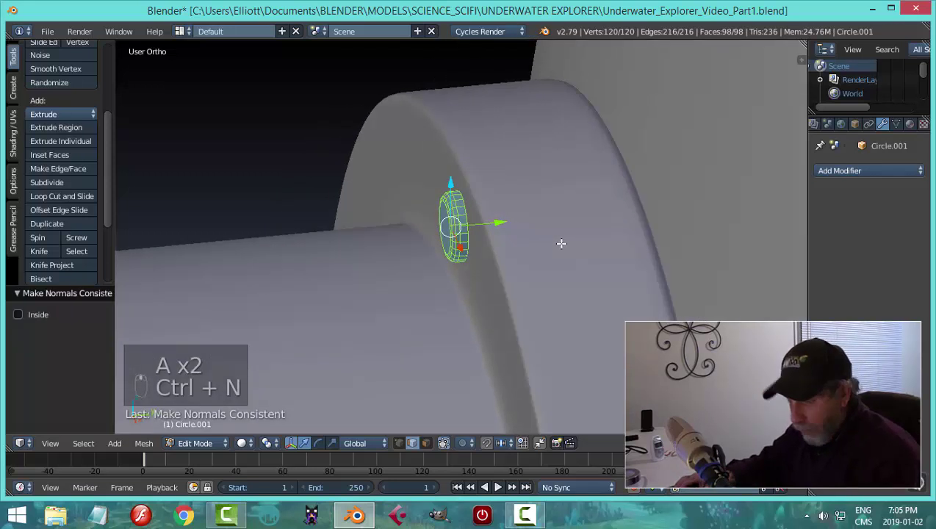
key(s)
key(y)
click(513, 242)
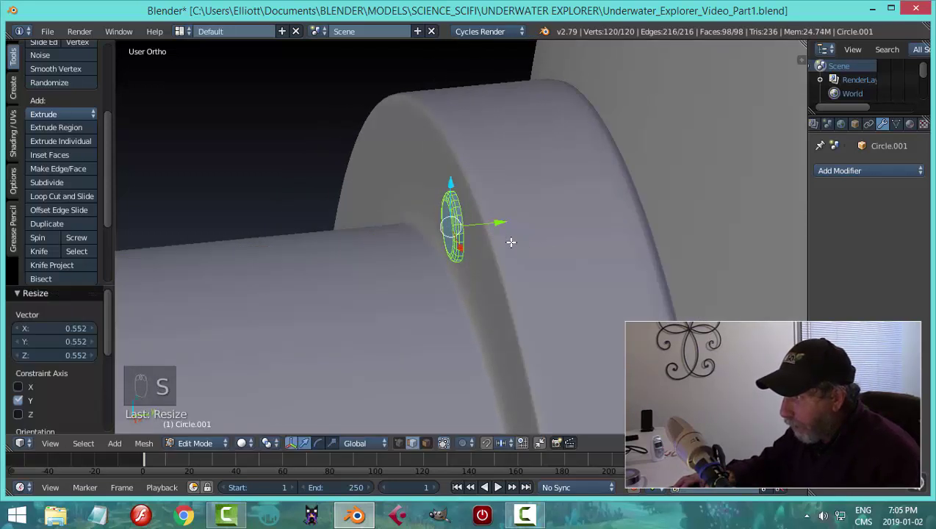
Return to Object Mode and set the disc's origin to its geometry.
key(Tab)
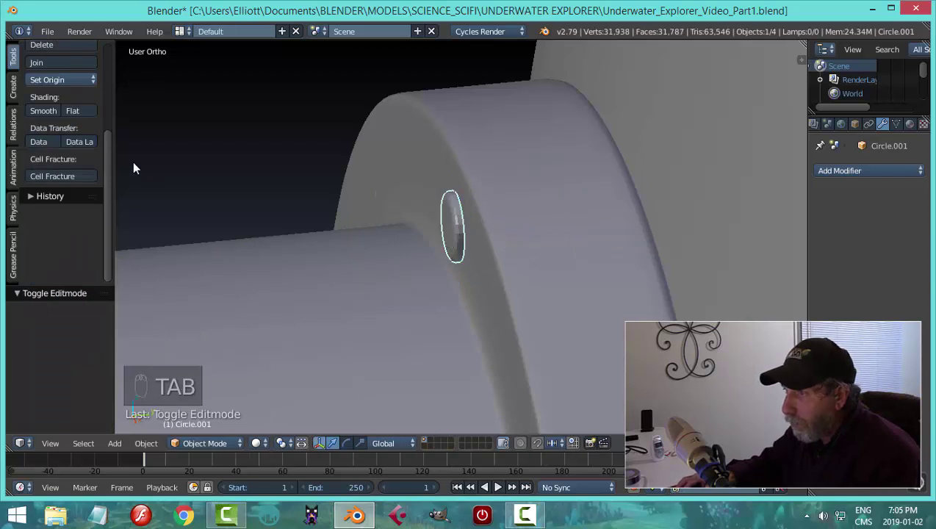
click(49, 79)
click(59, 114)
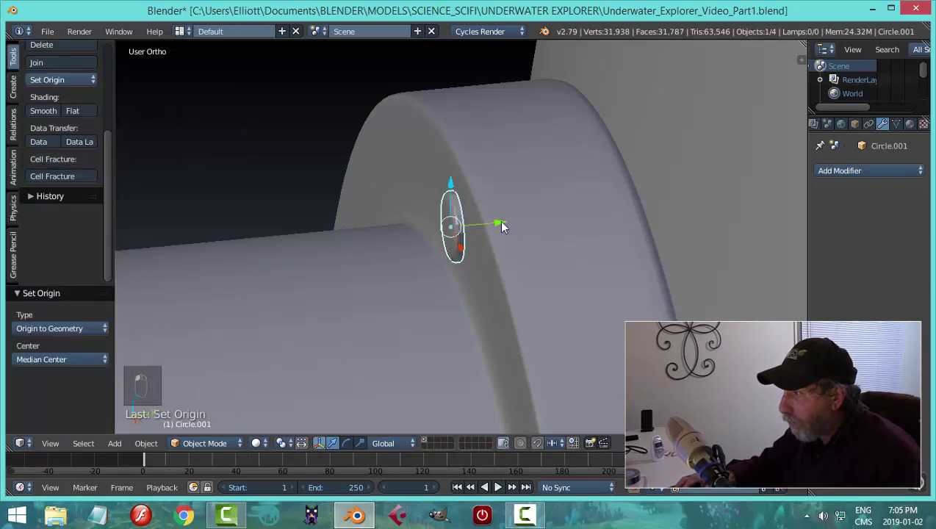
Move the disc about 0.002 along Y toward the collar face and give it smooth shading.
key(g)
key(y)
click(508, 223)
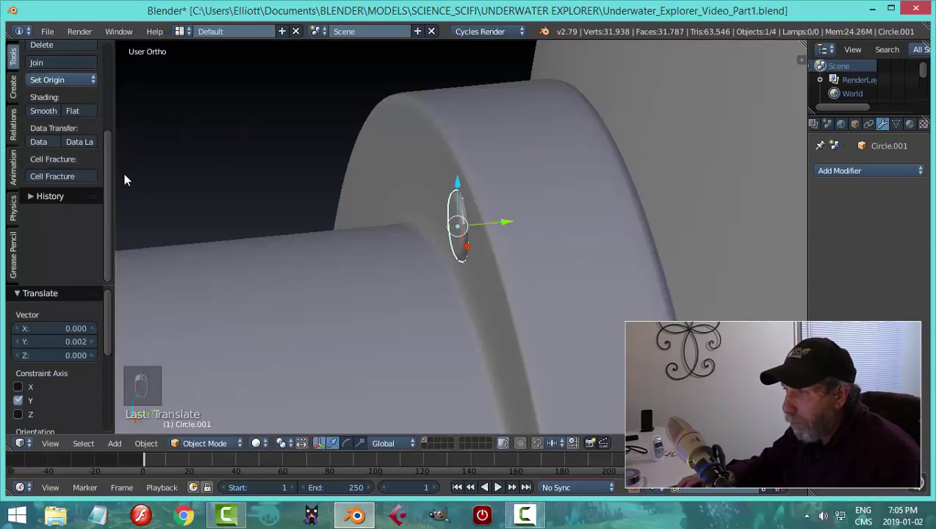
click(42, 110)
key(a)
Nudge the bolt-head disc slightly upward along Z on the collar's front face.
middle_drag(496, 273, 595, 284)
scroll(514, 294, up, 3)
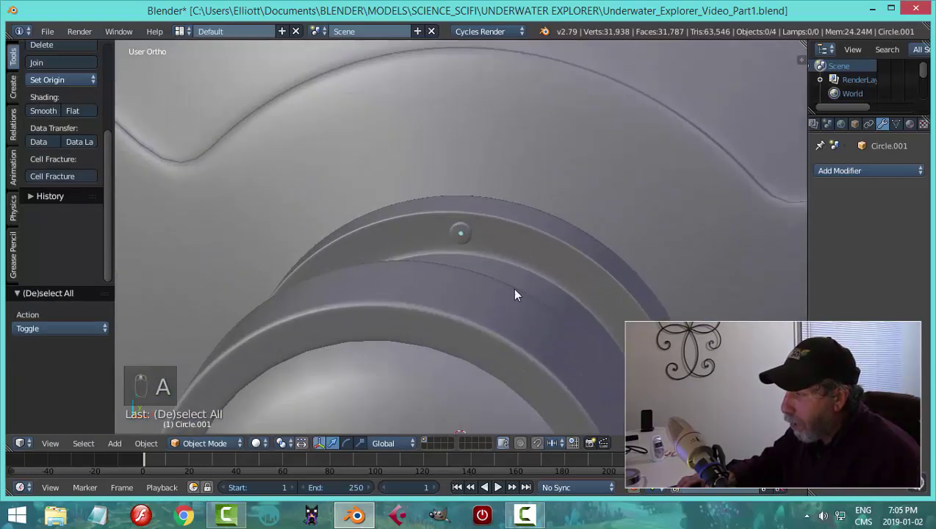
drag(460, 194, 460, 188)
key(a)
middle_drag(537, 212, 464, 283)
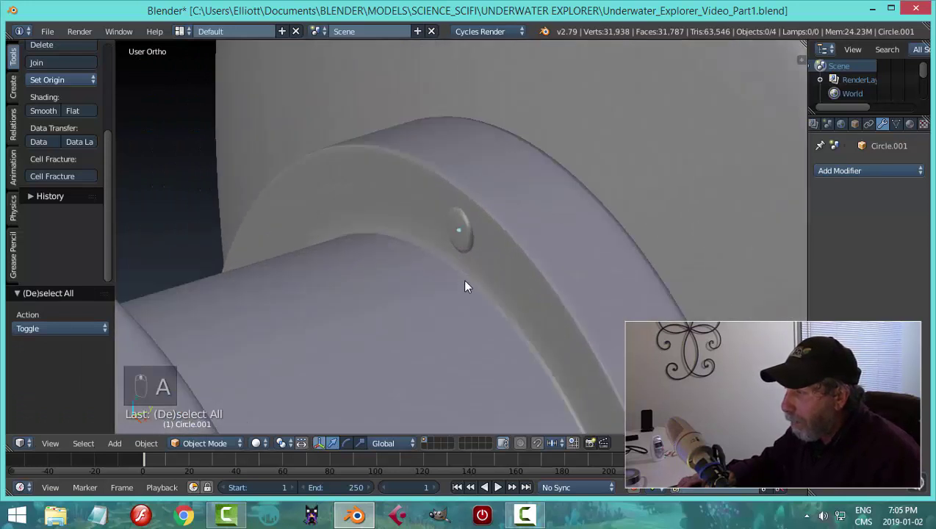
Shift the bolt-head disc slightly outward from the collar face along Y and save the file.
right_click(458, 237)
scroll(458, 236, up, 3)
middle_drag(458, 236, 503, 234)
key(g)
key(y)
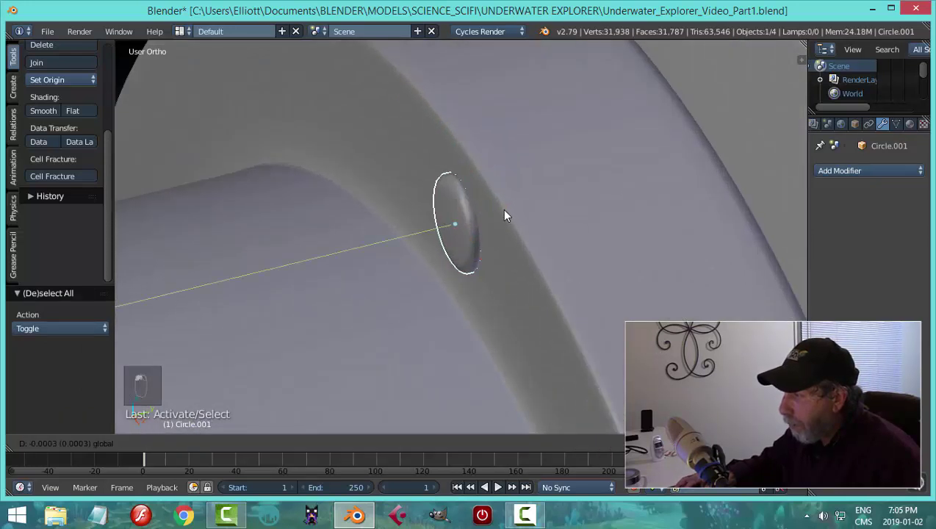
click(501, 210)
key(a)
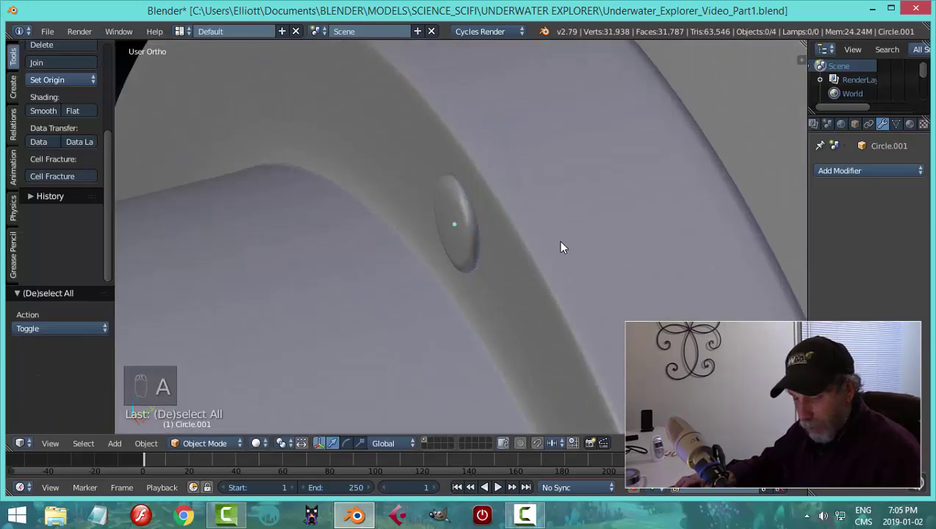
key(ctrl+s)
Select the dome inside the nose fitting and snap the 3D cursor to it.
middle_drag(560, 244, 529, 299)
scroll(529, 324, down, 3)
right_click(512, 258)
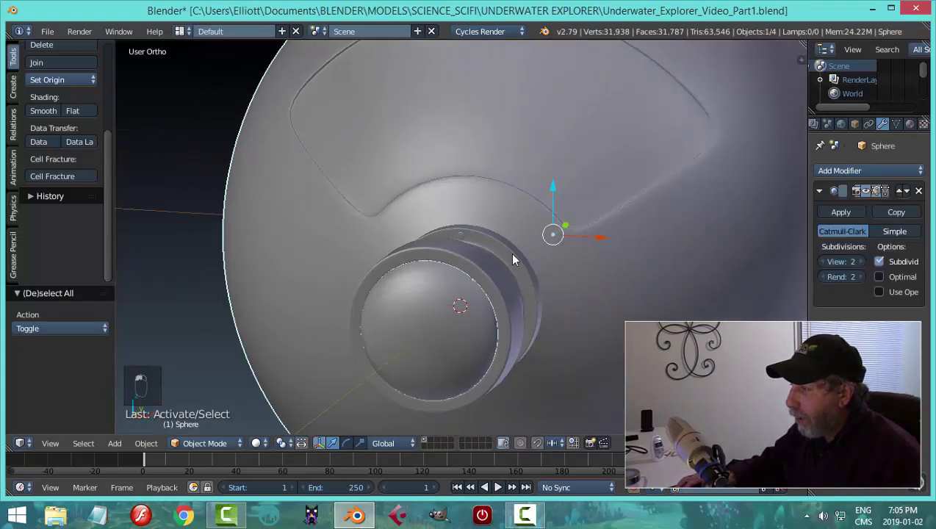
middle_drag(513, 259, 581, 307)
right_click(514, 330)
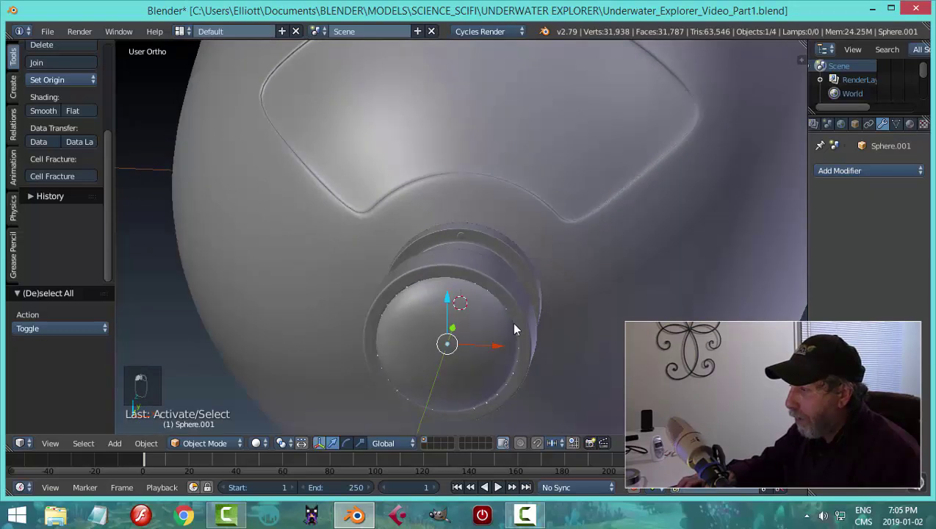
key(shift+s)
click(578, 351)
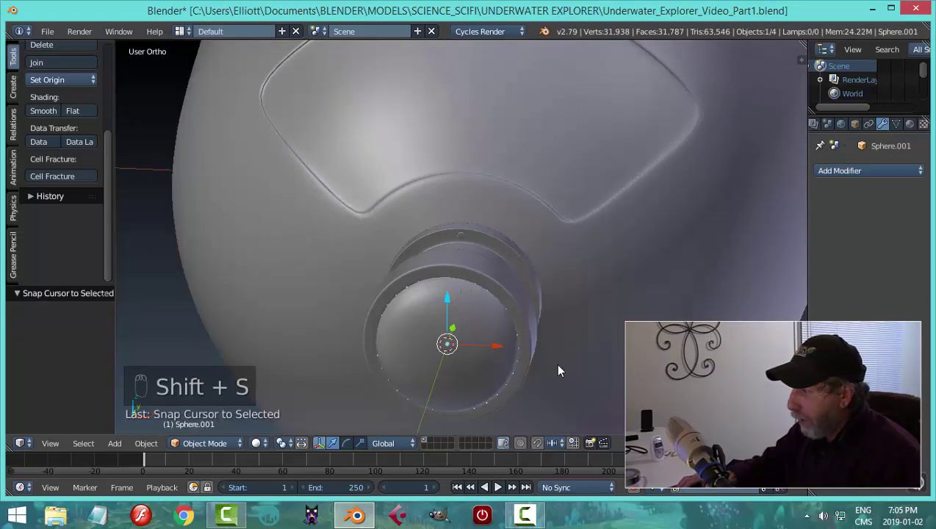
Enter Edit Mode on the hull and select the front outer edge loop of the nose fitting's base collar.
middle_drag(556, 365, 519, 360)
scroll(519, 360, up, 5)
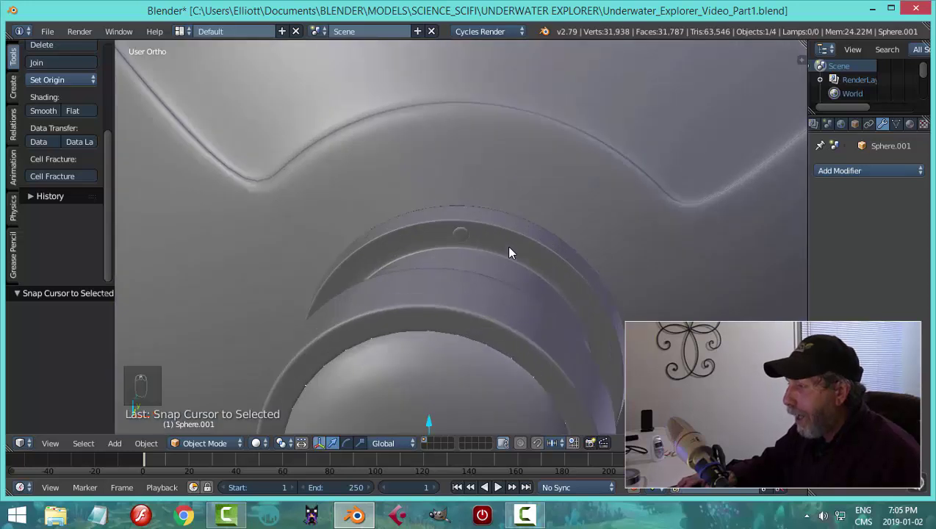
right_click(508, 248)
key(Tab)
click(604, 246)
alt+right_click(515, 236)
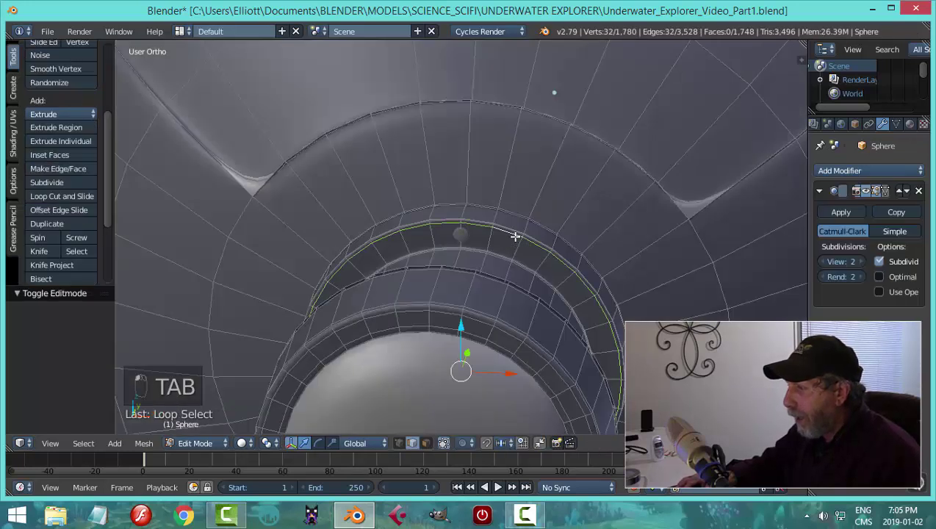
Snap the 3D cursor to the selected edge loop on the neck flange and return to Object Mode.
key(shift+s)
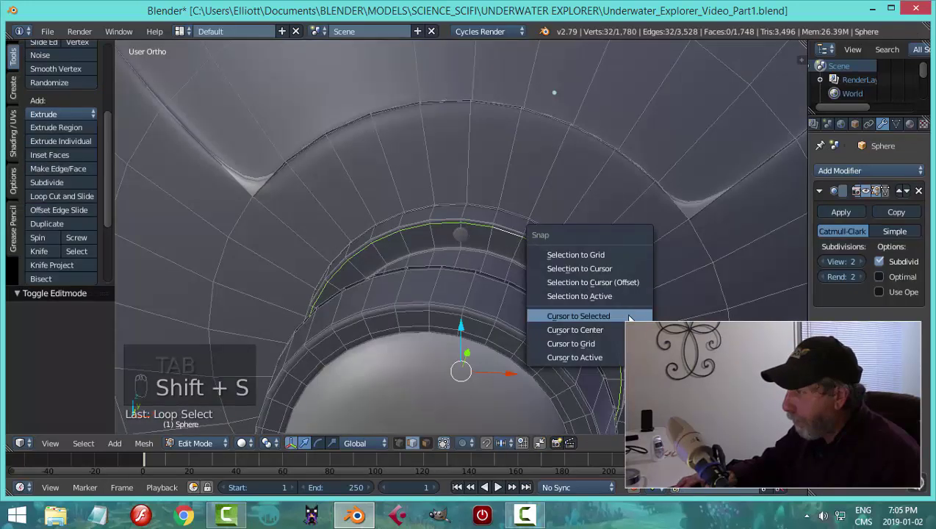
click(629, 317)
key(a)
key(Tab)
click(517, 332)
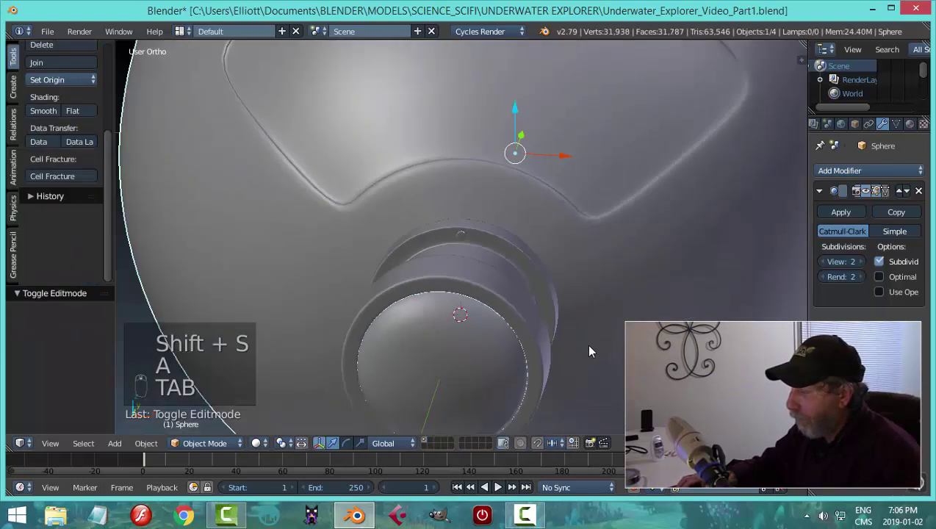
Set the origin of the small rivet on the neck flange to the 3D cursor.
mouse_move(589, 351)
middle_down()
mouse_move(578, 330)
mouse_move(575, 347)
middle_up()
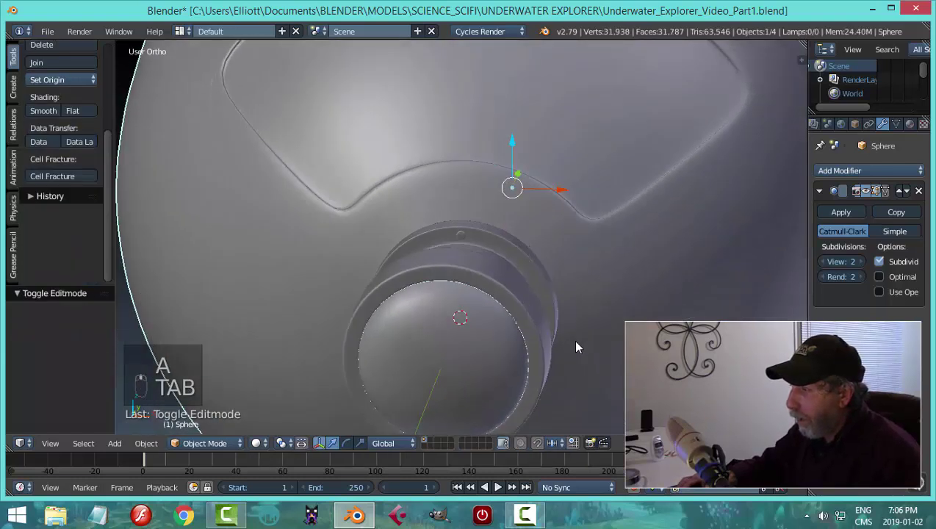
right_click(464, 241)
click(47, 81)
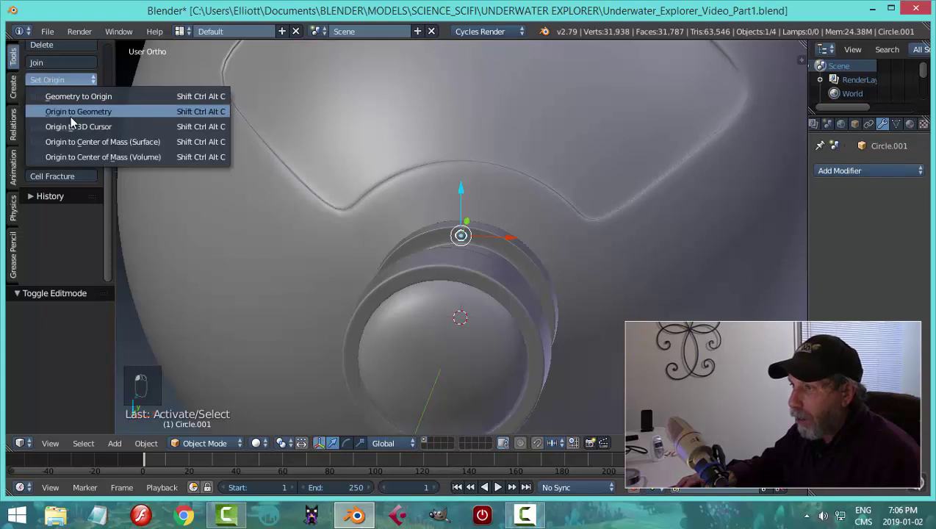
click(73, 123)
In front wireframe view, spin the rivet's whole mesh around the 3D cursor through 360° with 18 steps.
key(KP_1)
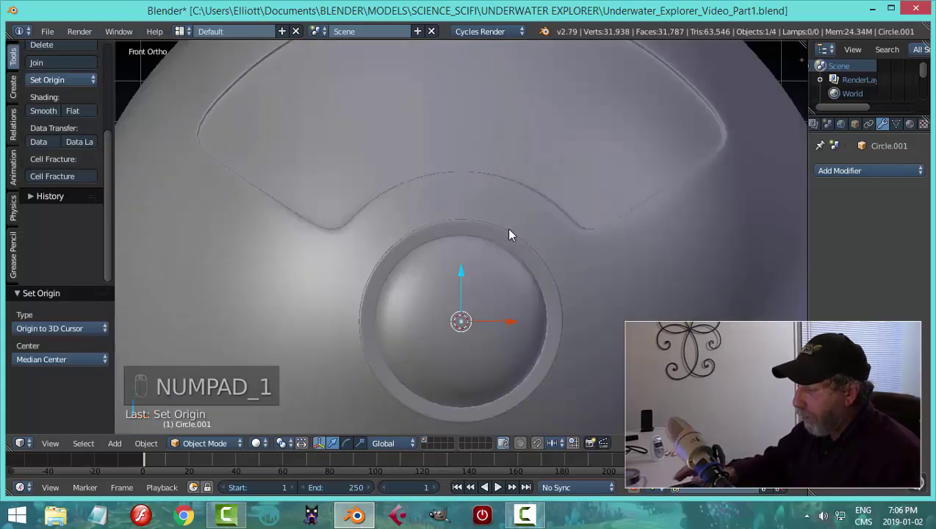
key(z)
click(616, 231)
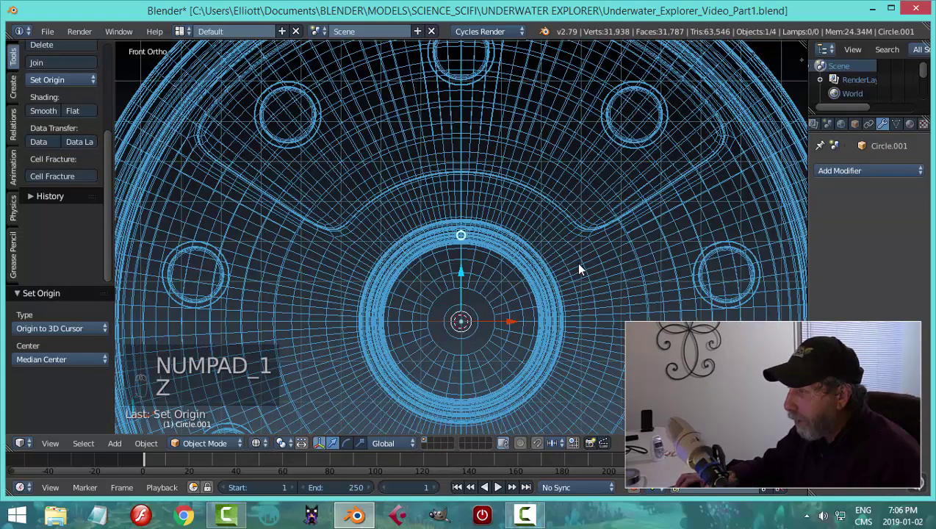
key(Tab)
click(655, 264)
key(a)
key(a)
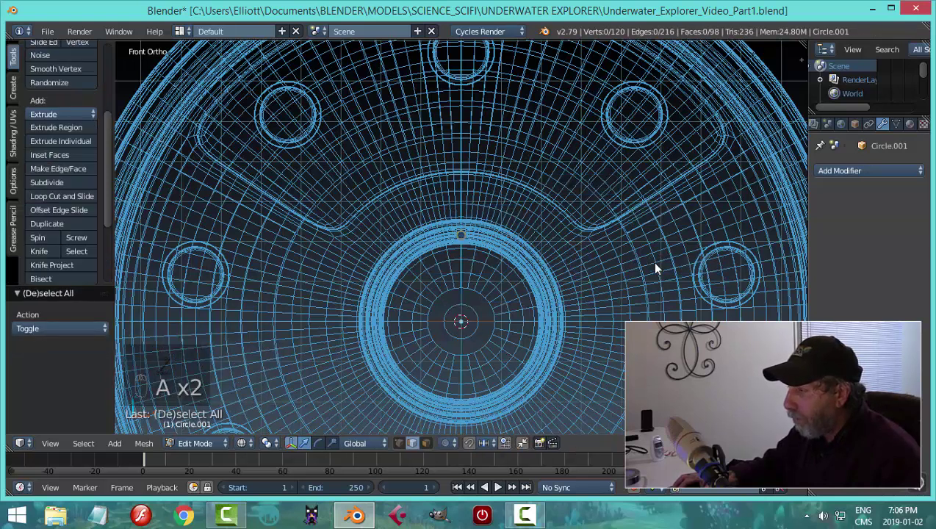
key(a)
key(a)
click(39, 237)
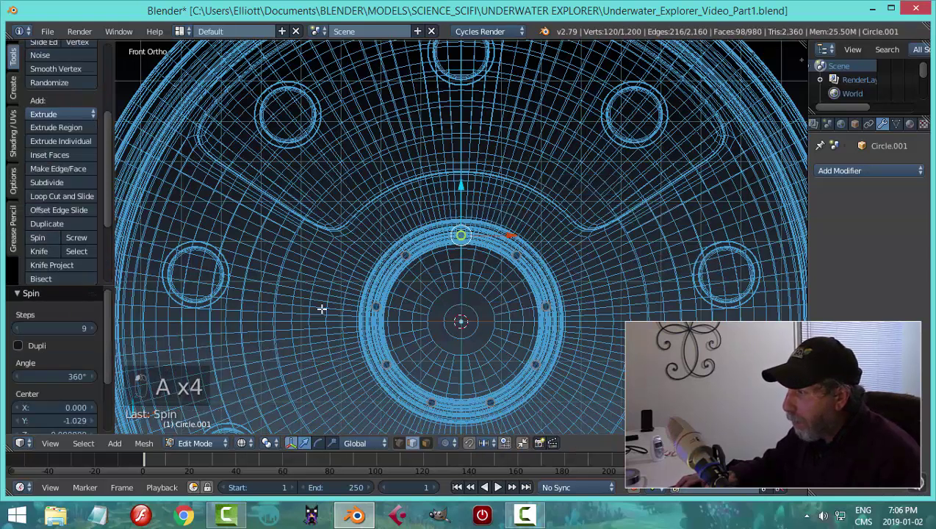
drag(71, 334, 110, 334)
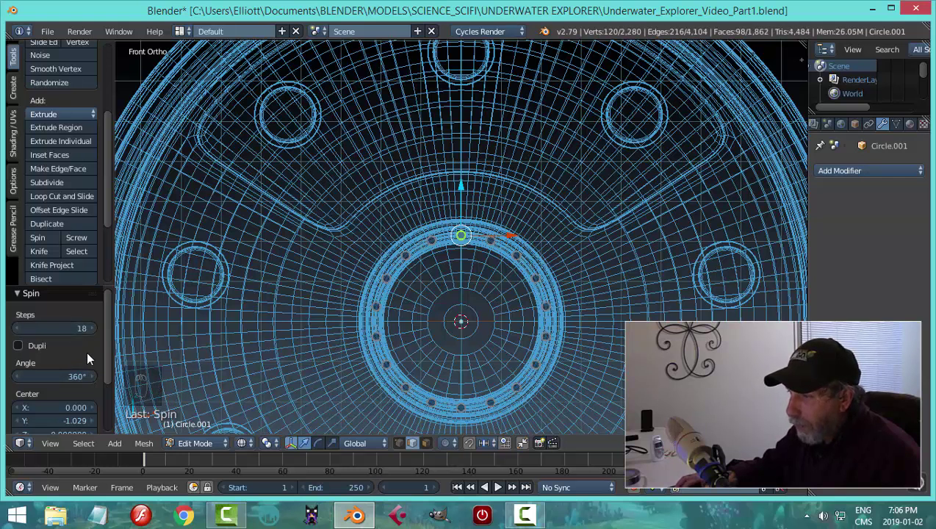
Remove the doubled vertices from the whole rivet ring and recalculate its normals.
key(a)
key(a)
key(a)
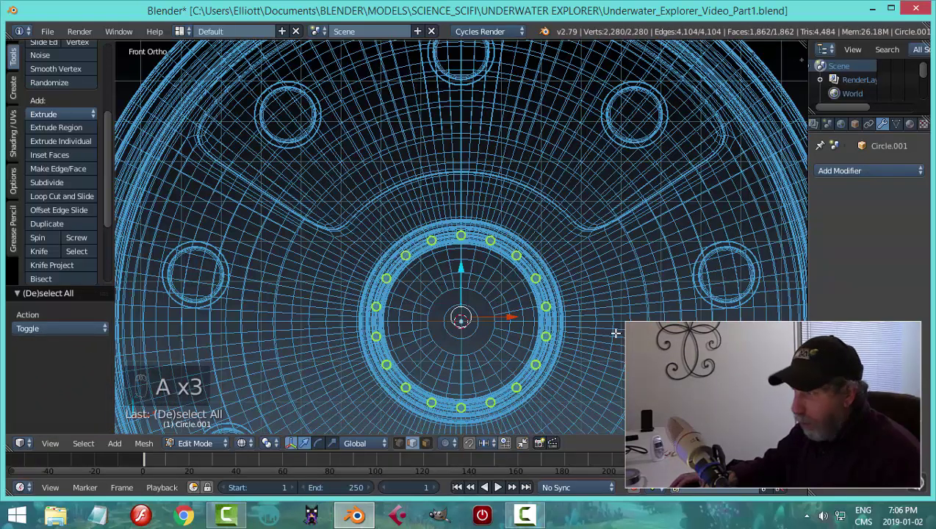
key(w)
click(582, 215)
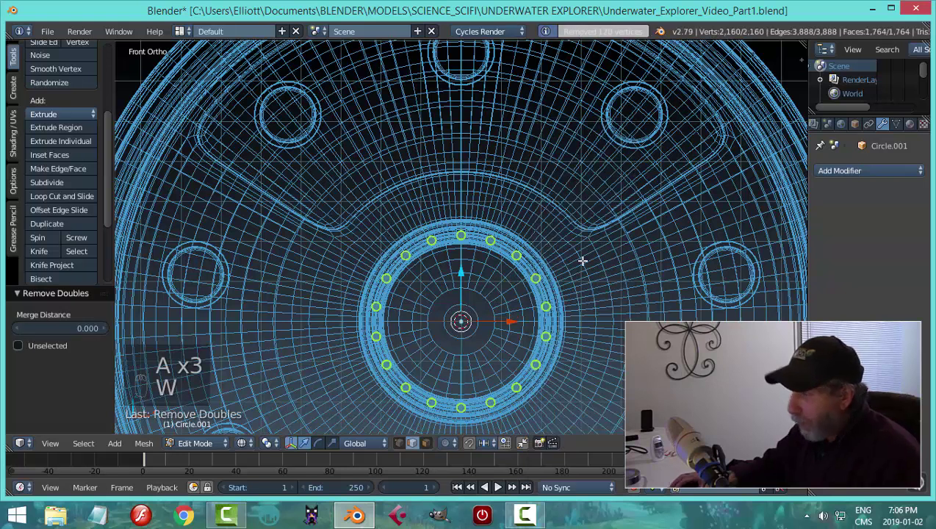
key(ctrl+n)
key(a)
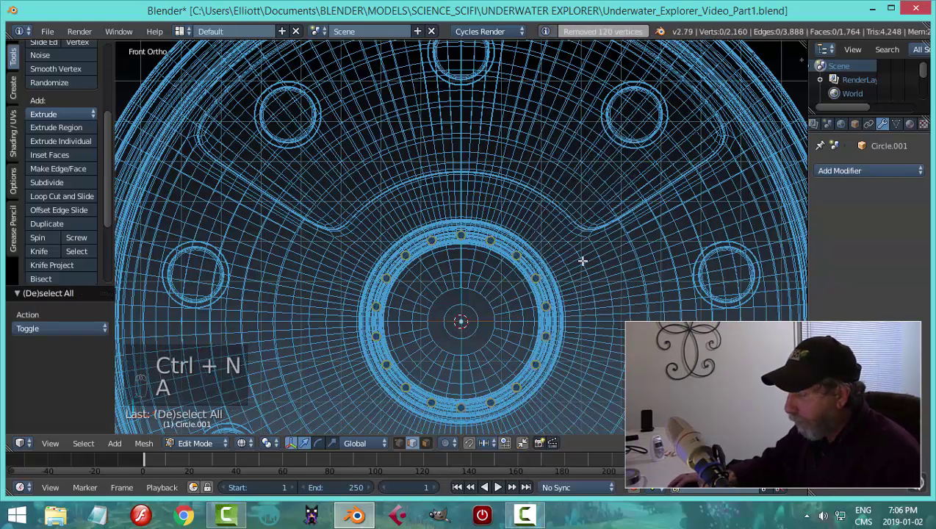
Return to Object Mode with solid shading, deselect everything and save the file.
key(Tab)
key(z)
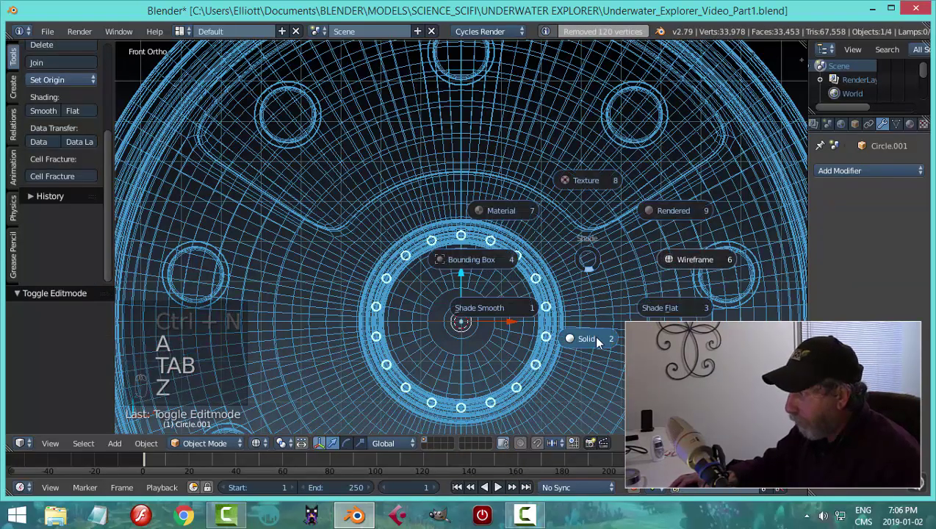
click(586, 323)
middle_drag(636, 269, 580, 296)
key(a)
scroll(584, 307, down, 3)
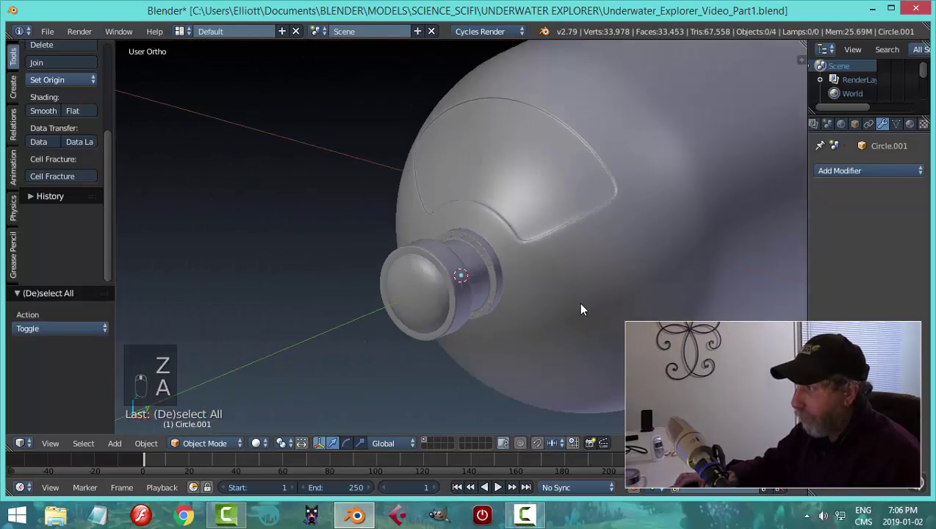
middle_drag(519, 317, 620, 279)
scroll(499, 334, up, 4)
key(ctrl+s)
Add a mesh circle with 32 vertices and radius 1.000 at the 3D cursor.
scroll(537, 320, down, 4)
scroll(588, 297, up, 3)
scroll(580, 304, down, 3)
scroll(588, 312, down, 3)
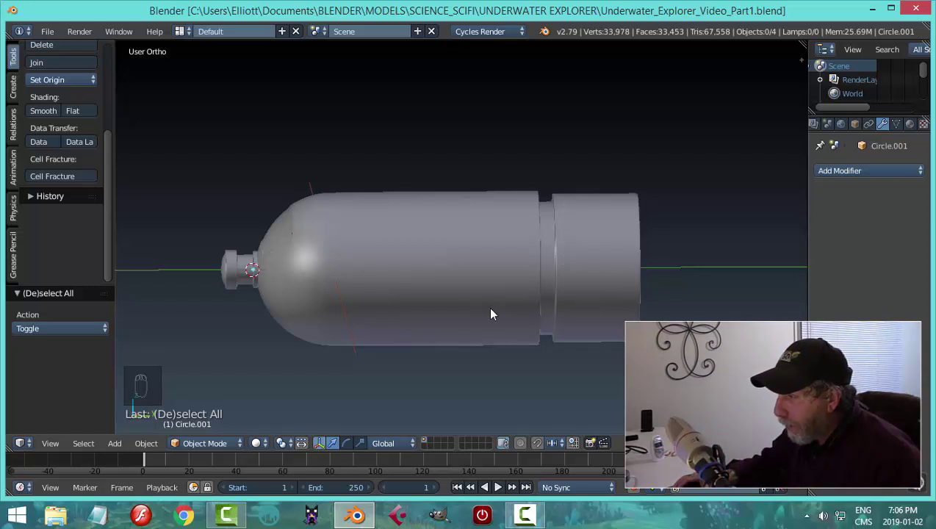
middle_drag(492, 314, 503, 299)
key(shift+a)
mouse_move(505, 301)
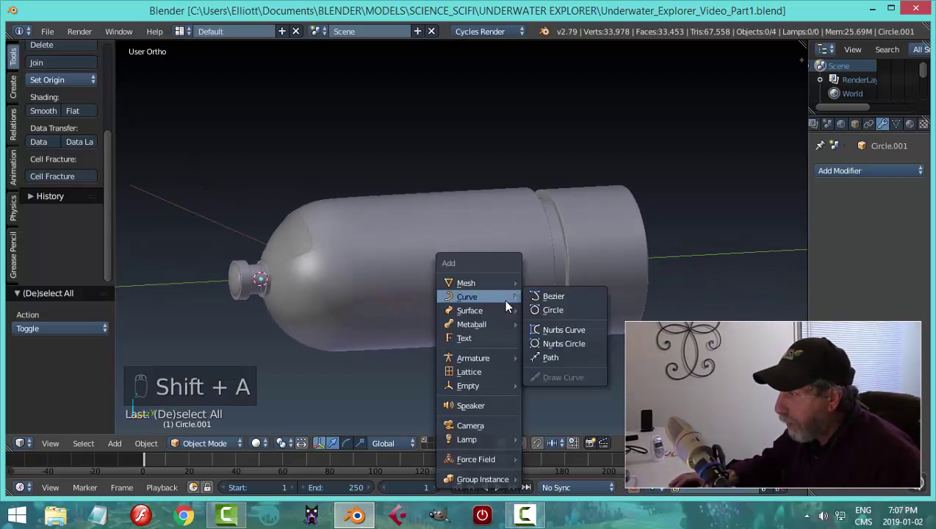
mouse_move(494, 279)
click(569, 309)
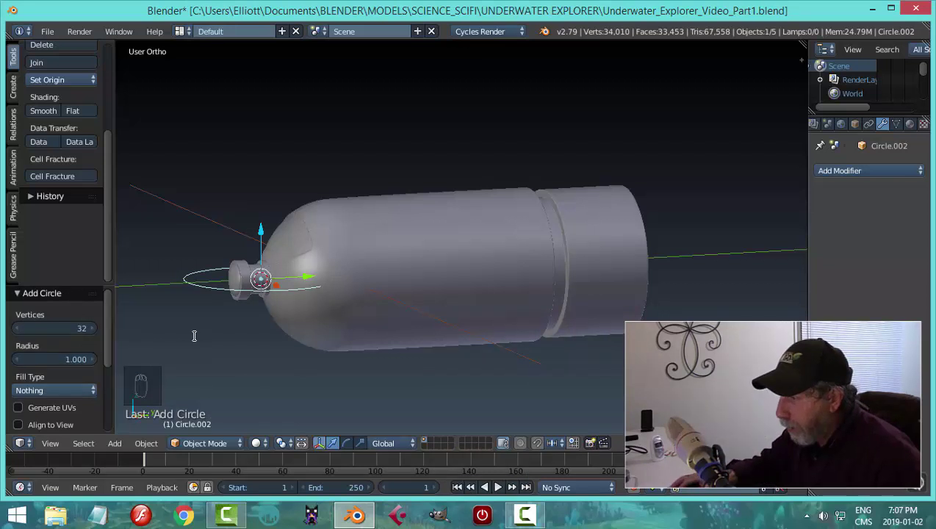
Move the new circle about -0.889 along Z and 1.109 along Y to the underside of the hull.
drag(257, 235, 290, 307)
drag(309, 348, 333, 342)
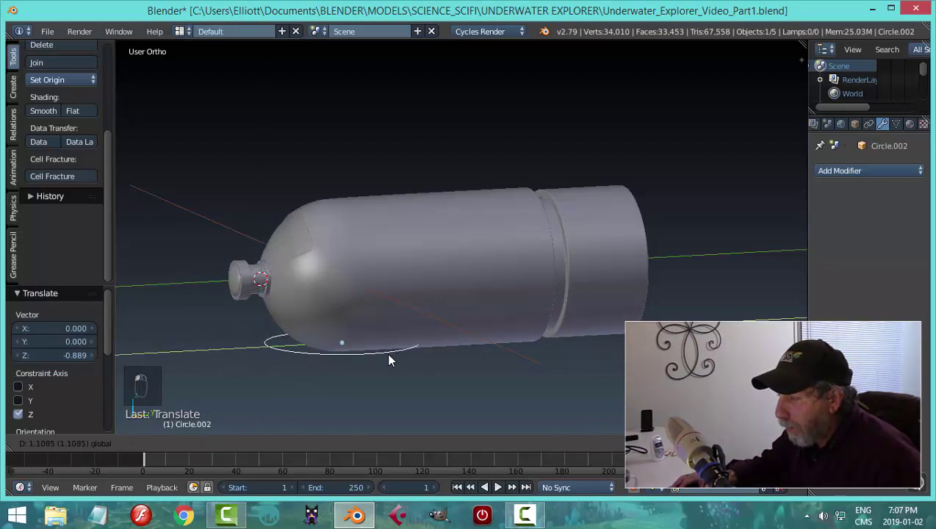
drag(389, 360, 389, 360)
Scale the circle by about 1.062 and move it about -0.053 along Y to surround the hull's domed end.
middle_drag(477, 335, 442, 395)
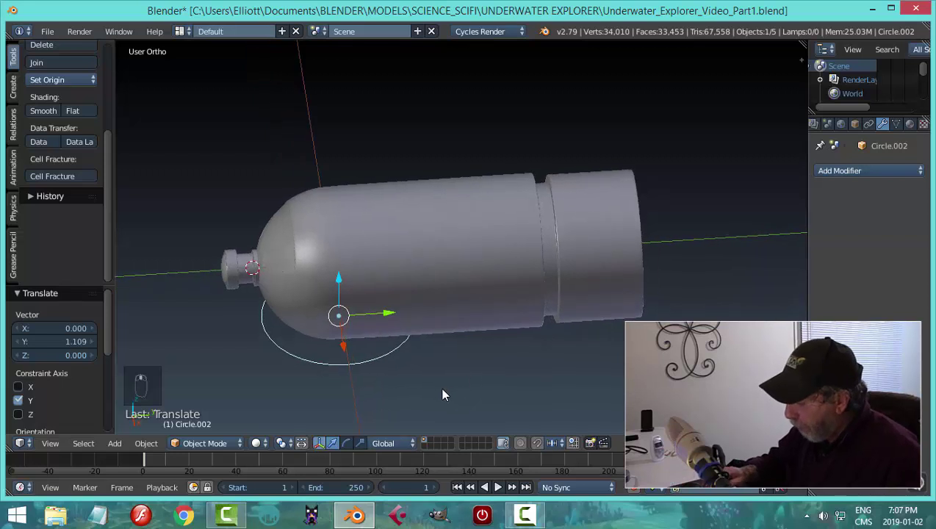
key(KP_7)
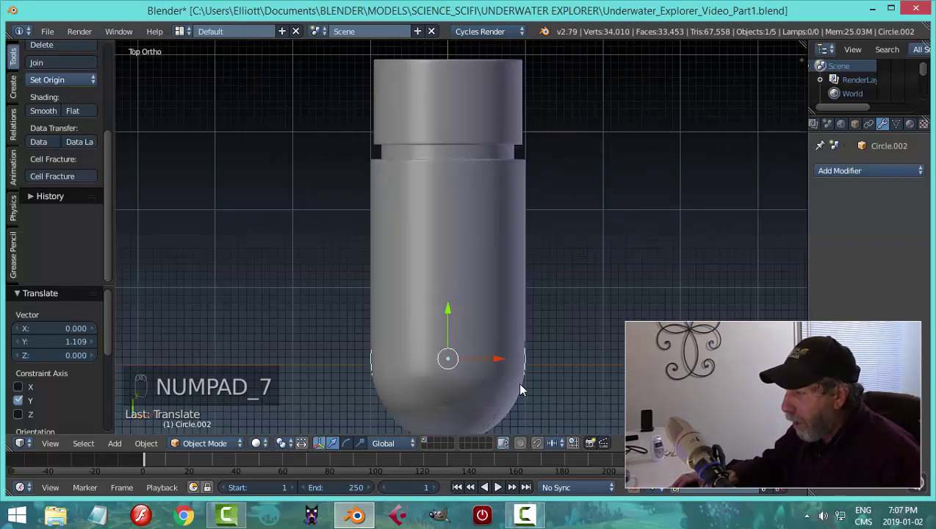
key(s)
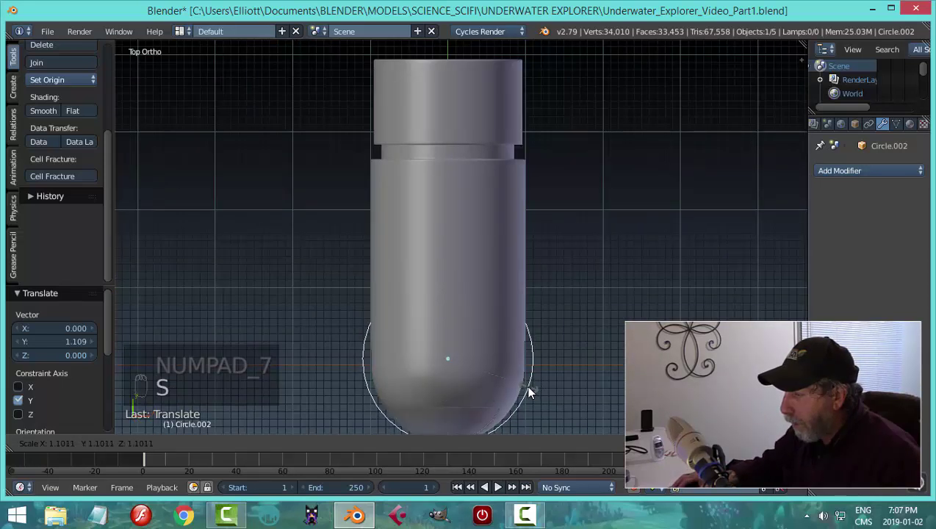
click(523, 385)
middle_drag(544, 386, 547, 392)
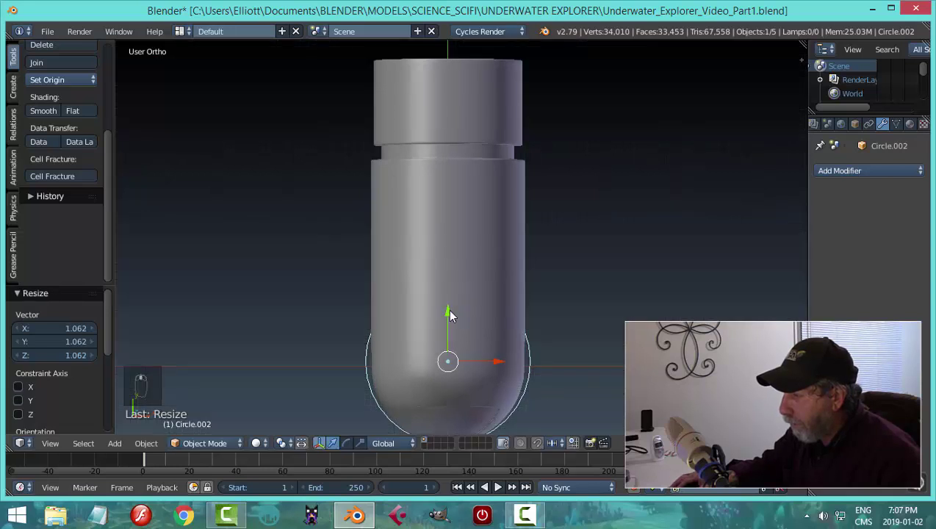
mouse_move(450, 315)
mouse_down()
mouse_move(450, 295)
mouse_move(450, 314)
mouse_up()
In bottom view, enlarge the circle's mesh slightly in Edit Mode and move it about 0.032 along Y.
scroll(551, 317, down, 3)
middle_drag(599, 345, 475, 274)
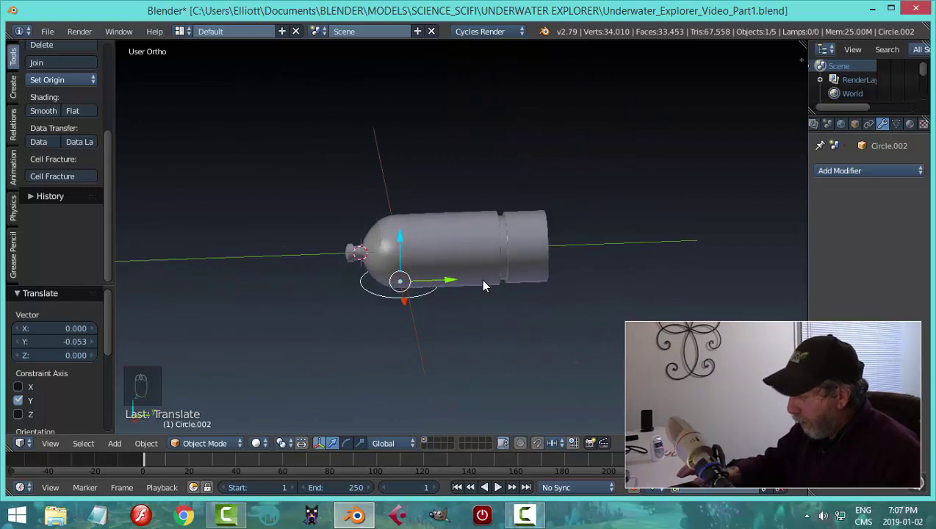
key(KP_7)
key(ctrl+KP_7)
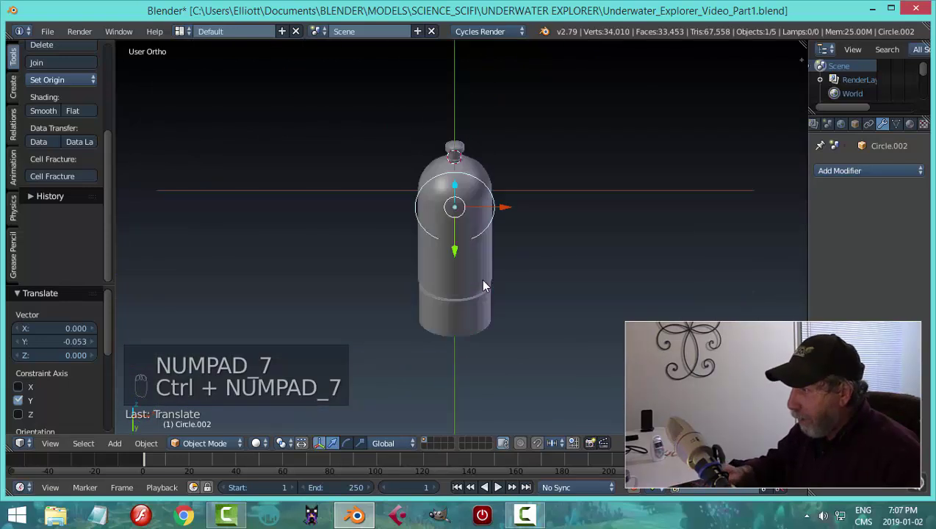
scroll(483, 282, up, 4)
key(Tab)
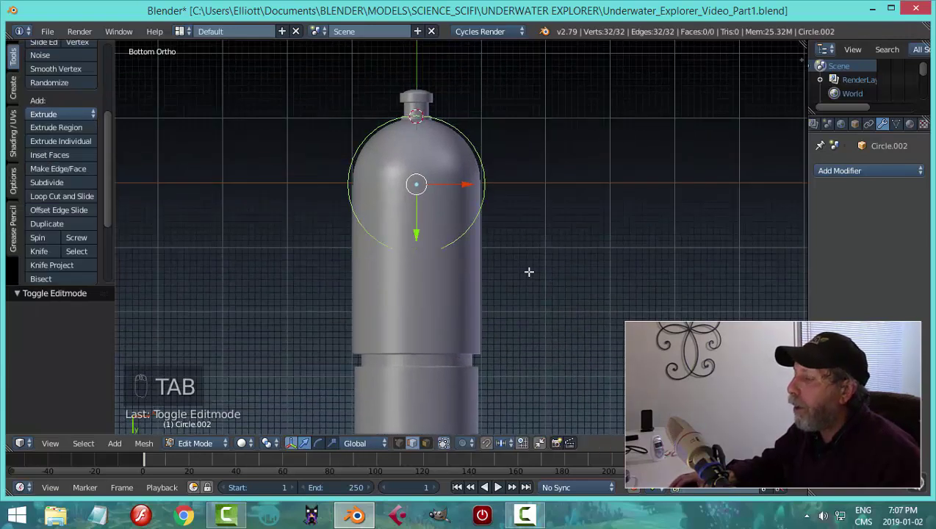
key(s)
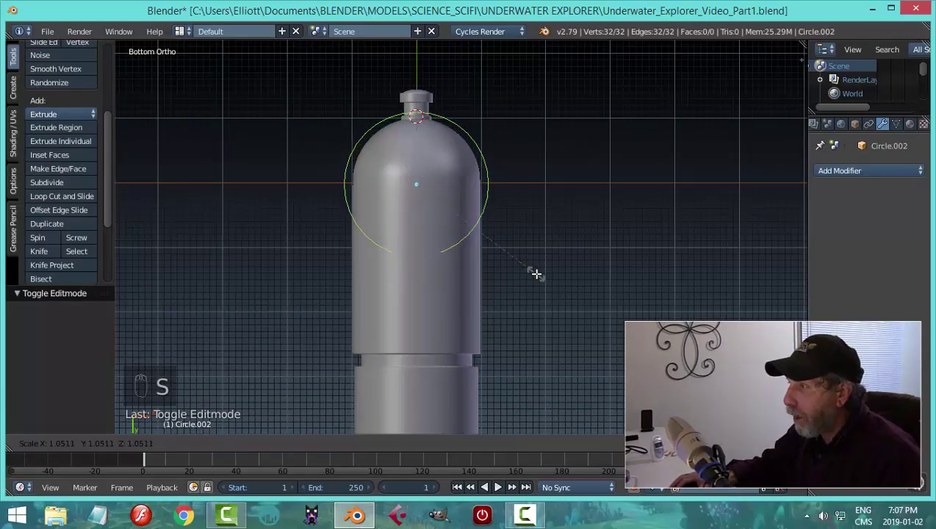
click(539, 276)
drag(415, 235, 418, 238)
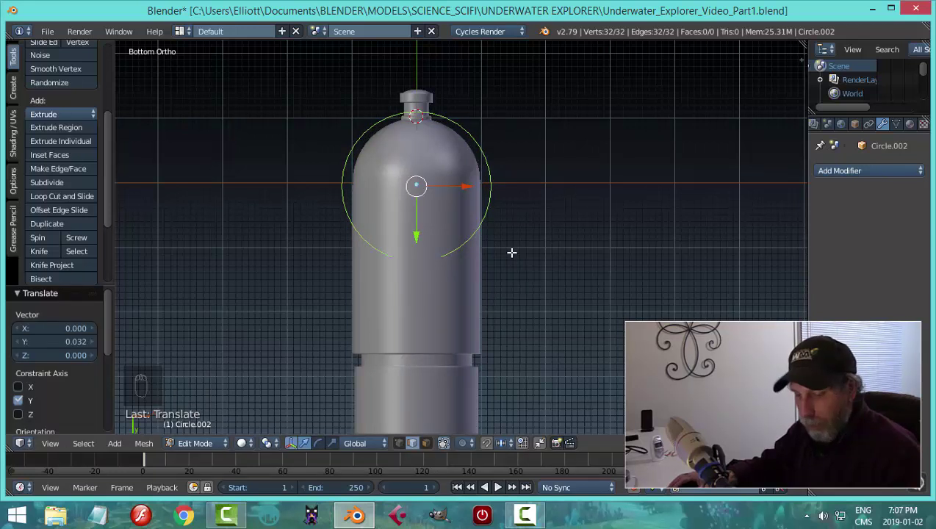
Delete the circle's 15 vertices on the side away from the nozzle, leaving a half-circle around the dome.
key(ctrl+Tab)
click(549, 233)
key(a)
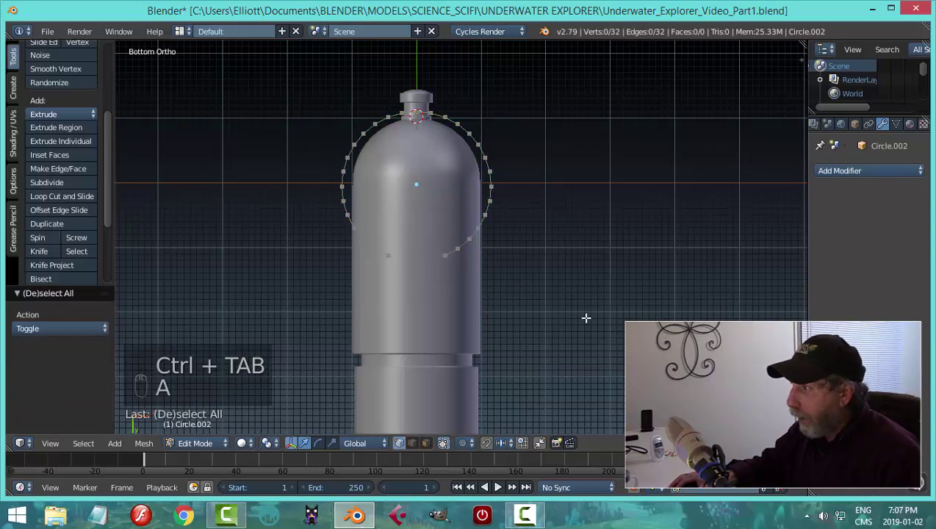
key(b)
drag(588, 330, 309, 192)
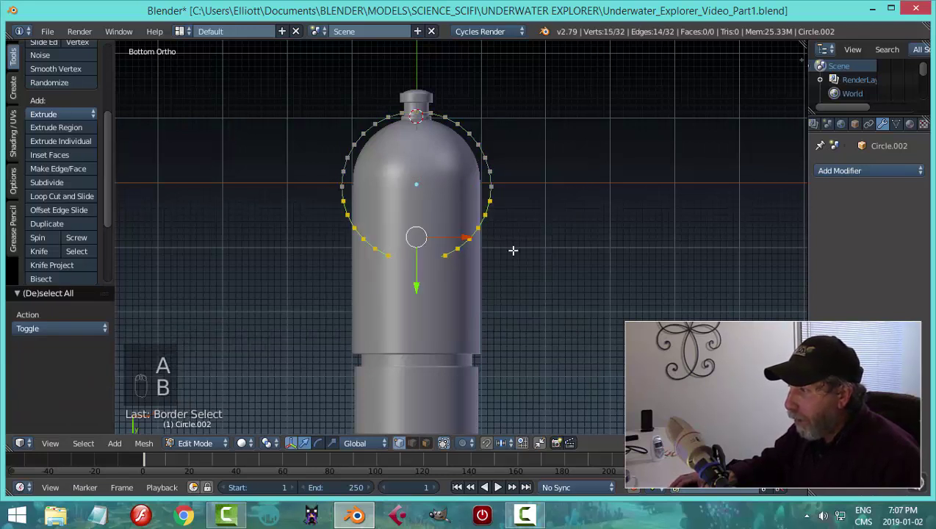
key(x)
click(477, 156)
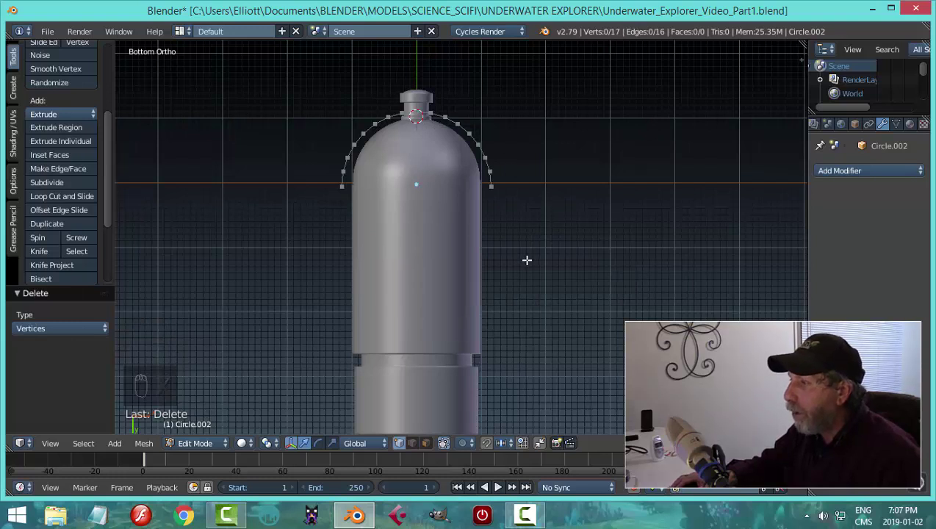
Duplicate the half-circle, rotate the copy 180° and move it about 3.942 along Y to the hull's flat end.
key(a)
scroll(527, 260, down, 2)
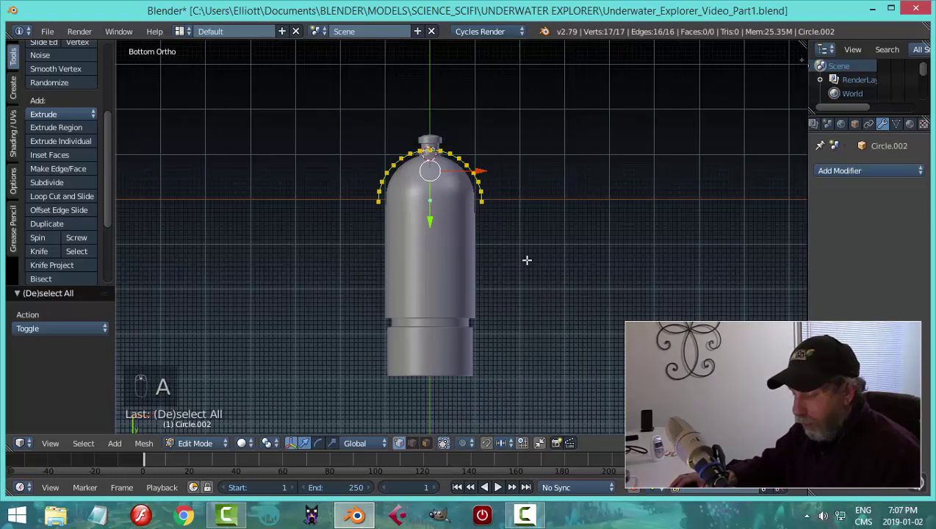
key(shift+d)
text(r1)
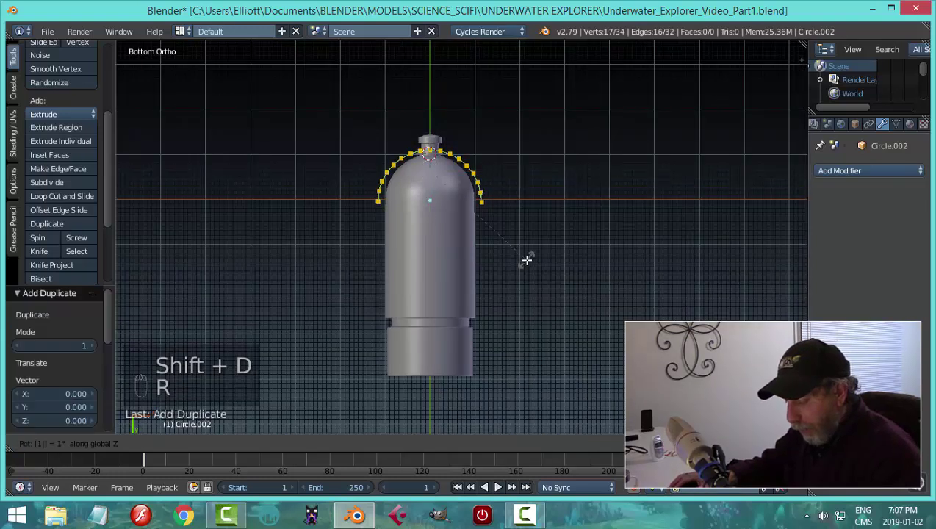
text(80)
key(Return)
key(g)
key(y)
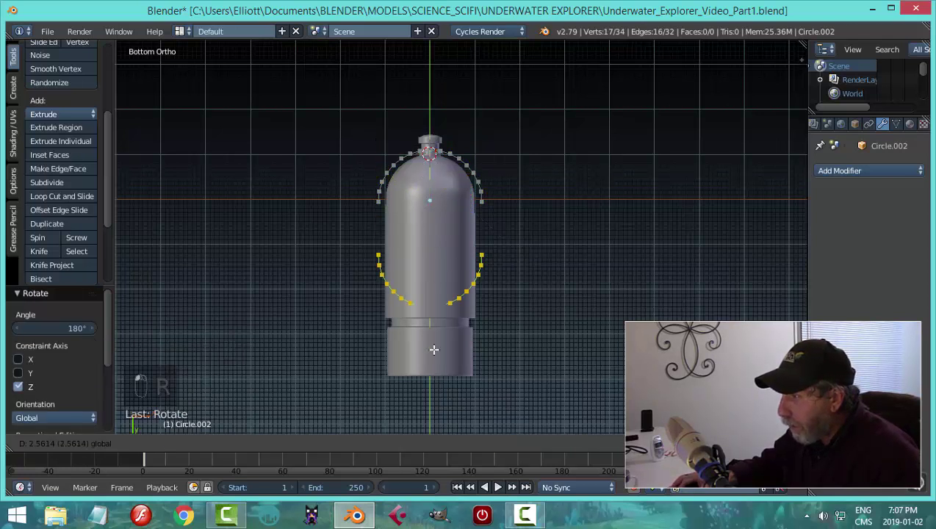
click(442, 394)
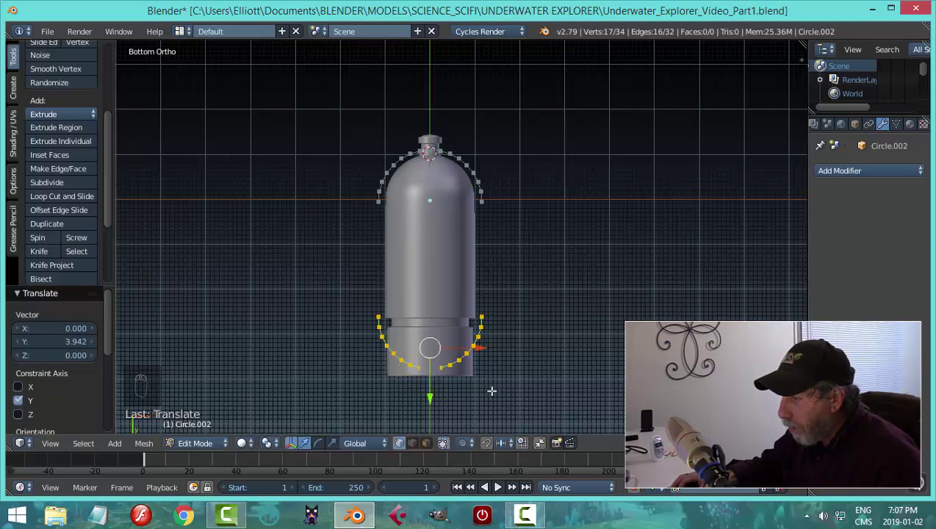
key(a)
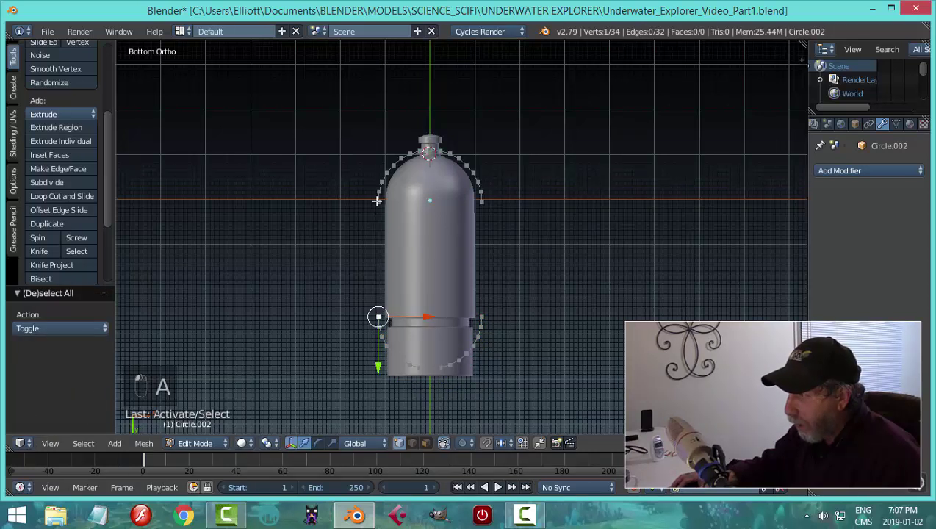
Join the facing endpoints of the two half-circles with an edge on each side, closing the rounded outline.
key(g)
right_click(473, 239)
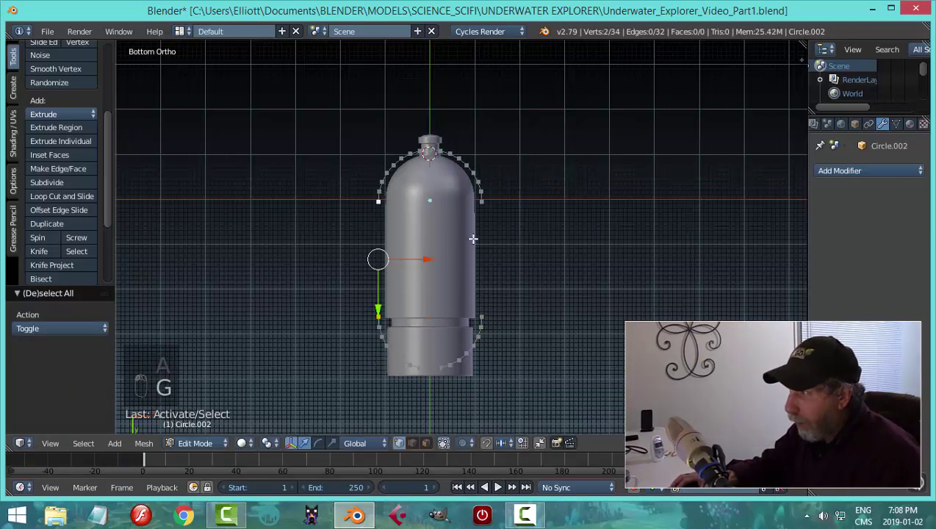
key(f)
right_click(479, 201)
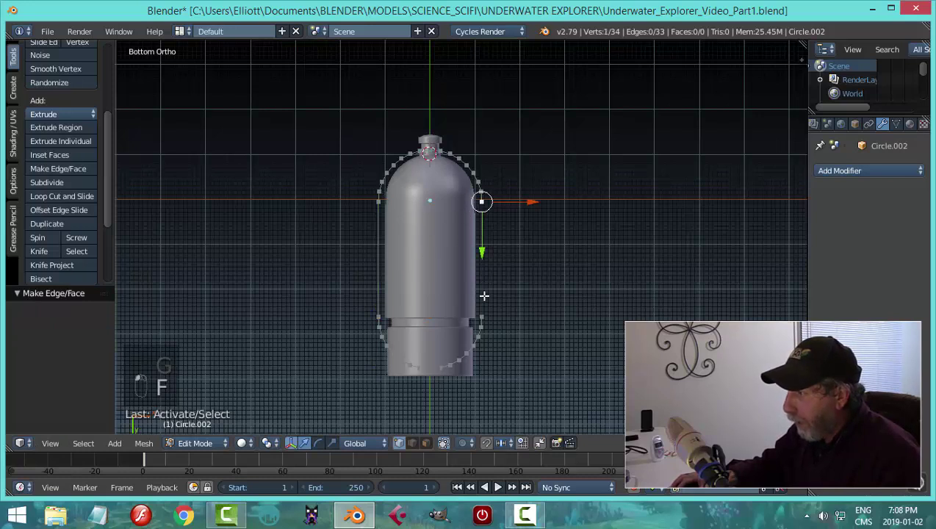
shift+right_click(480, 315)
key(f)
key(a)
key(a)
scroll(541, 277, down, 3)
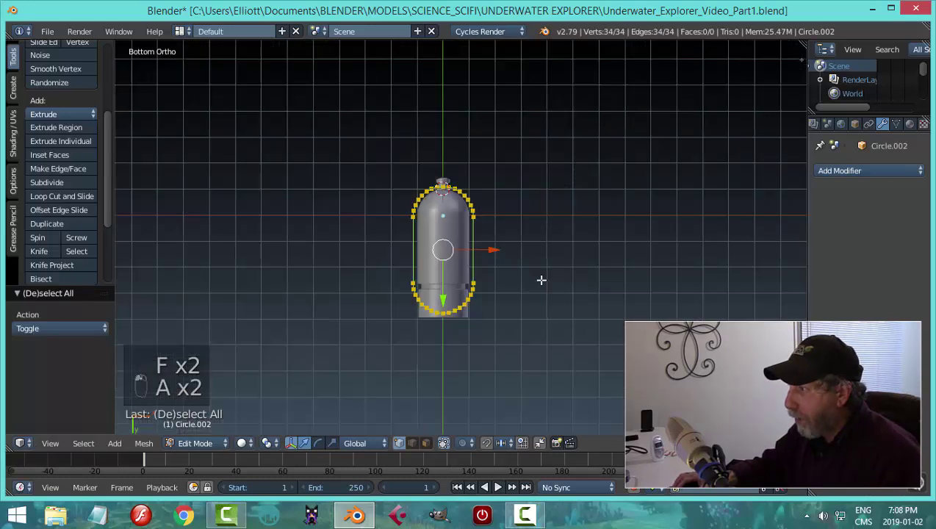
Move the whole outline about -0.188 along Z and about 0.368 along Y beneath the hull.
middle_drag(542, 278, 554, 324)
scroll(574, 353, up, 3)
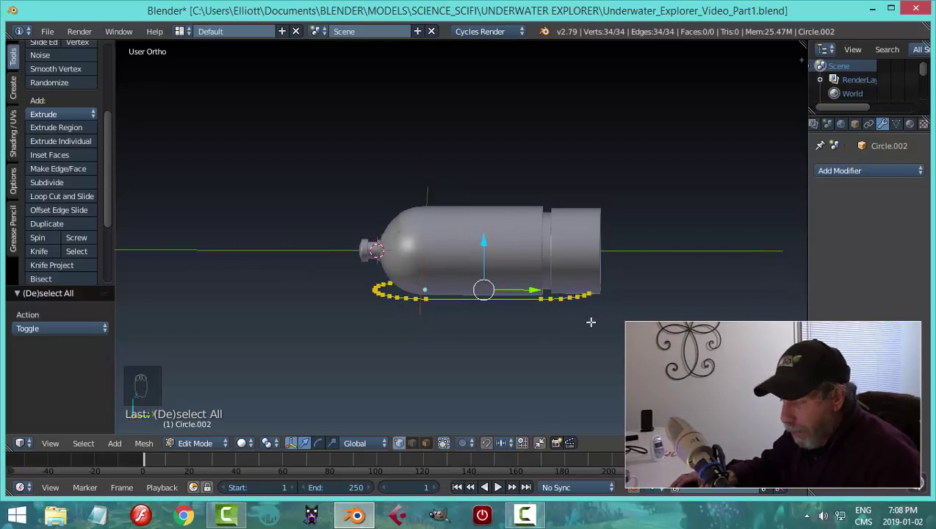
middle_drag(594, 334, 640, 338)
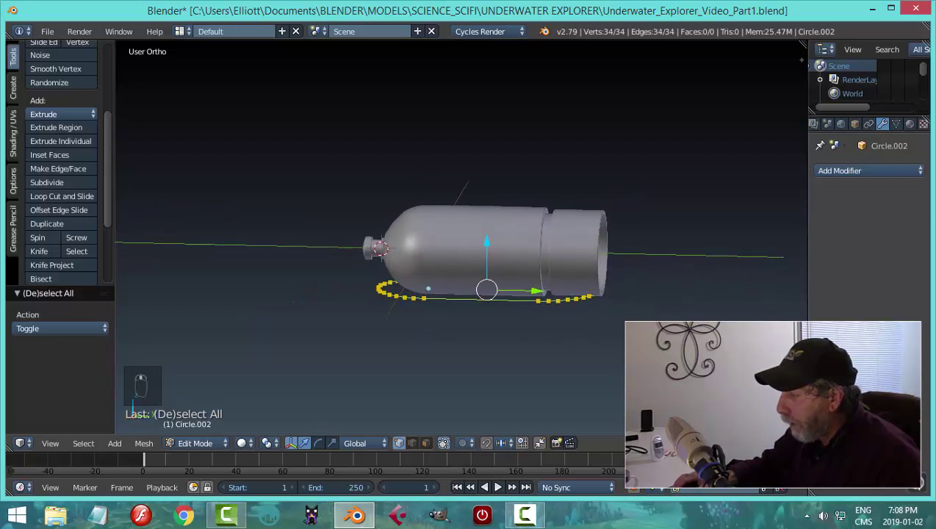
drag(490, 248, 493, 253)
middle_drag(494, 253, 276, 304)
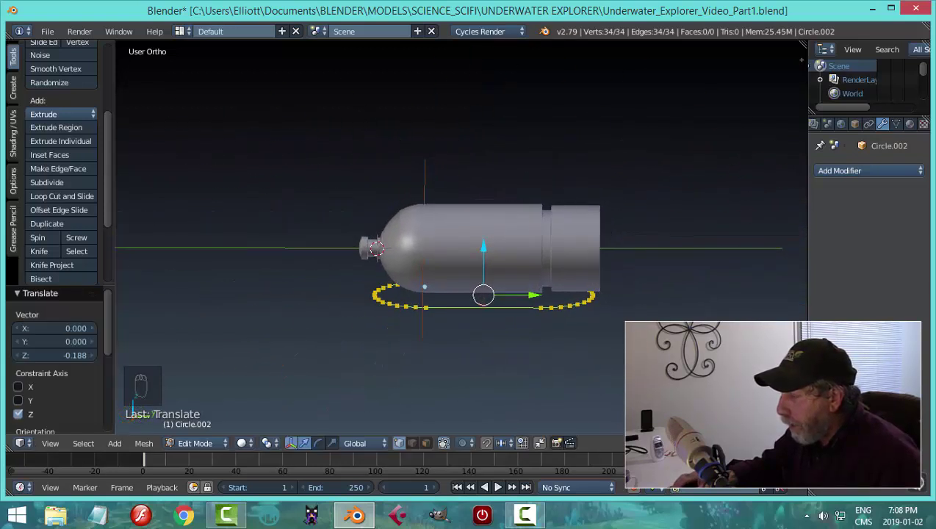
middle_drag(568, 297, 566, 297)
drag(525, 296, 547, 295)
middle_drag(546, 295, 664, 345)
scroll(538, 358, up, 3)
mouse_move(537, 358)
middle_down()
mouse_move(562, 307)
mouse_move(543, 341)
mouse_move(539, 326)
mouse_move(574, 340)
mouse_move(539, 351)
middle_up()
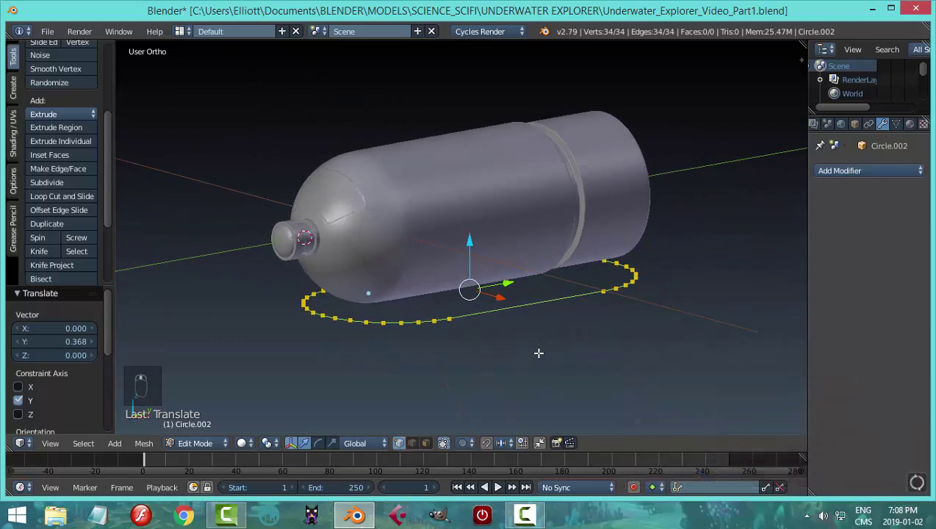
Leave Edit Mode and convert the outline from a mesh to a curve.
key(Tab)
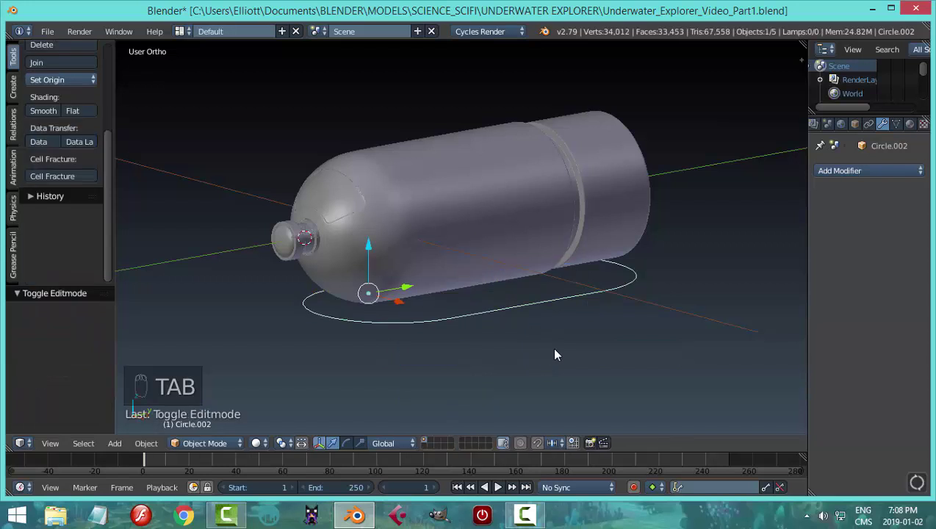
key(alt+c)
click(551, 347)
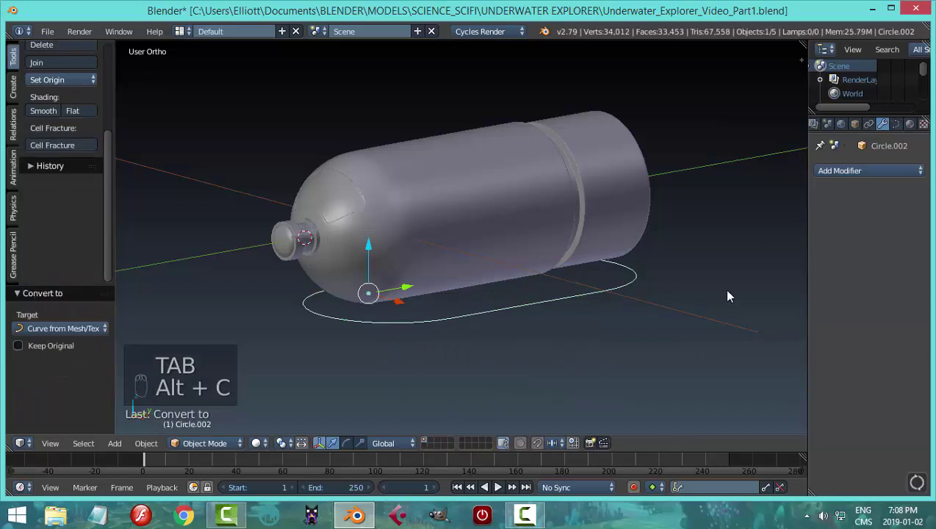
Thicken the curve into a tube with Full fill, a bevel depth of 0.065 and a bevel resolution of 3.
click(895, 123)
click(891, 243)
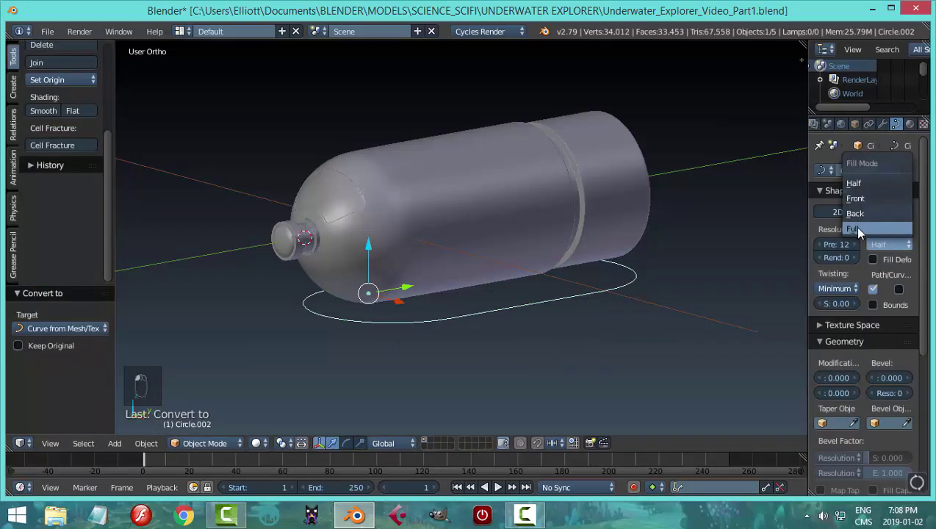
click(853, 226)
drag(887, 377, 911, 377)
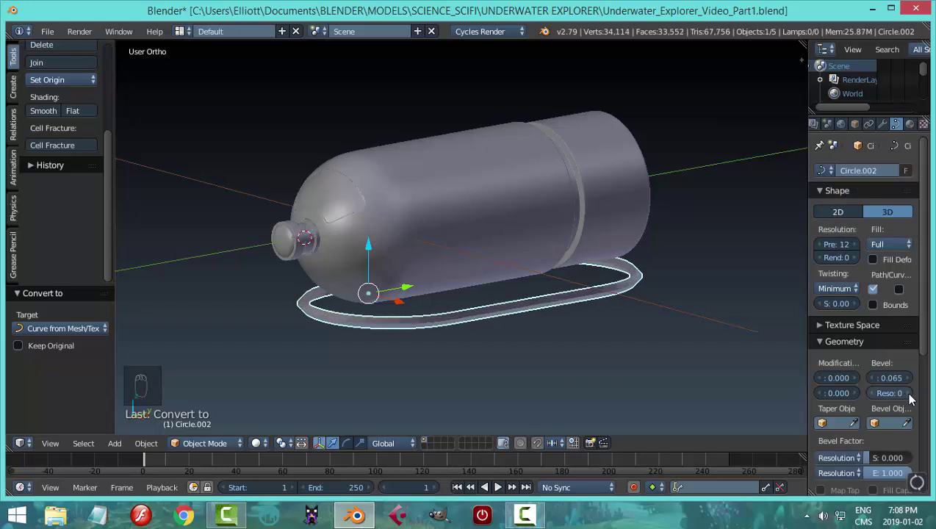
click(908, 395)
click(909, 396)
click(908, 395)
middle_drag(616, 358, 620, 326)
Add a Subdivision Surface modifier to the tube ring and shade it smooth.
click(882, 125)
click(865, 170)
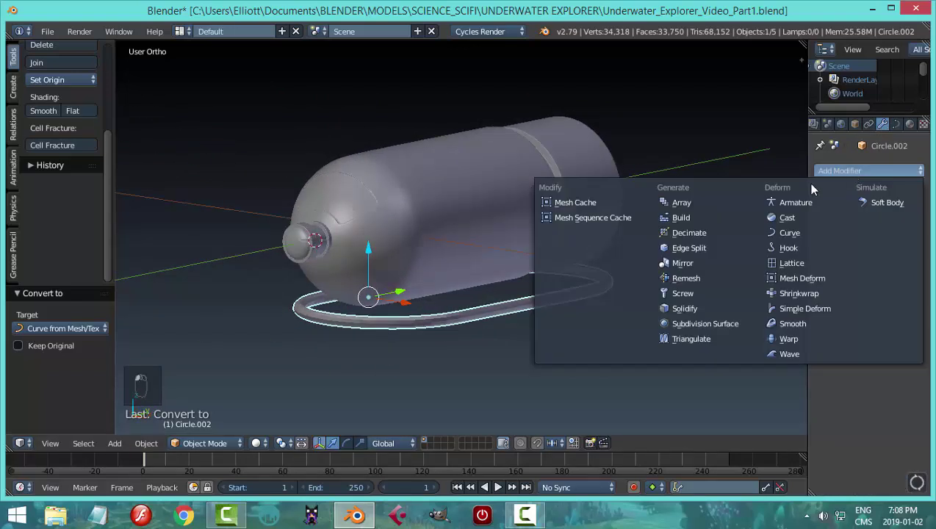
click(711, 326)
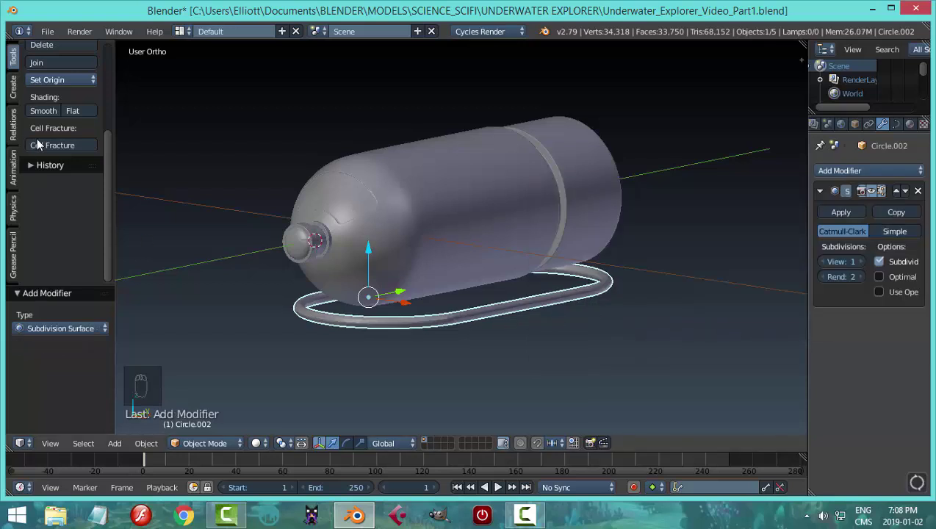
click(40, 111)
key(a)
Lower the tube ring about 0.062 along Z and shift it slightly along Y toward the nozzle.
mouse_move(600, 282)
middle_down()
mouse_move(549, 290)
mouse_move(462, 261)
mouse_move(393, 269)
mouse_move(370, 307)
mouse_move(487, 317)
mouse_move(557, 288)
mouse_move(558, 264)
mouse_move(576, 254)
mouse_move(593, 285)
middle_up()
middle_drag(503, 260, 351, 287)
middle_drag(520, 289, 386, 286)
right_click(483, 294)
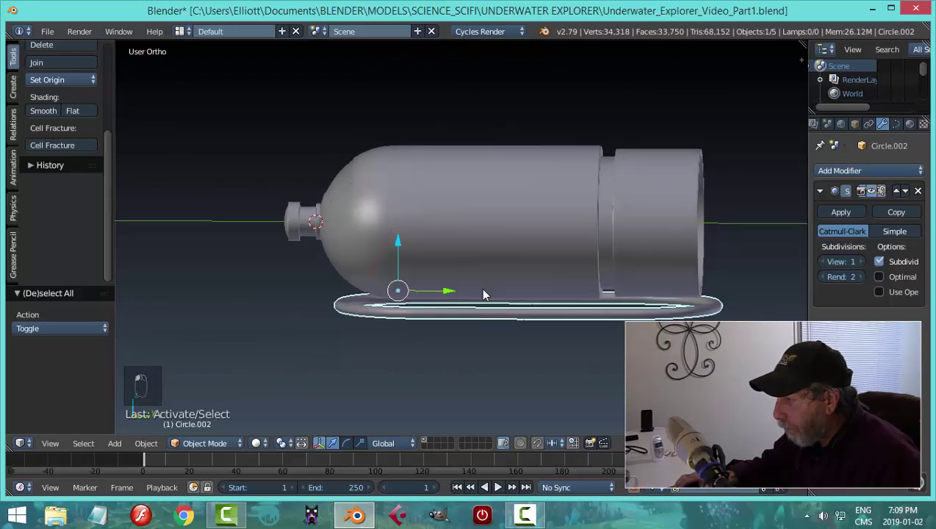
drag(401, 242, 403, 251)
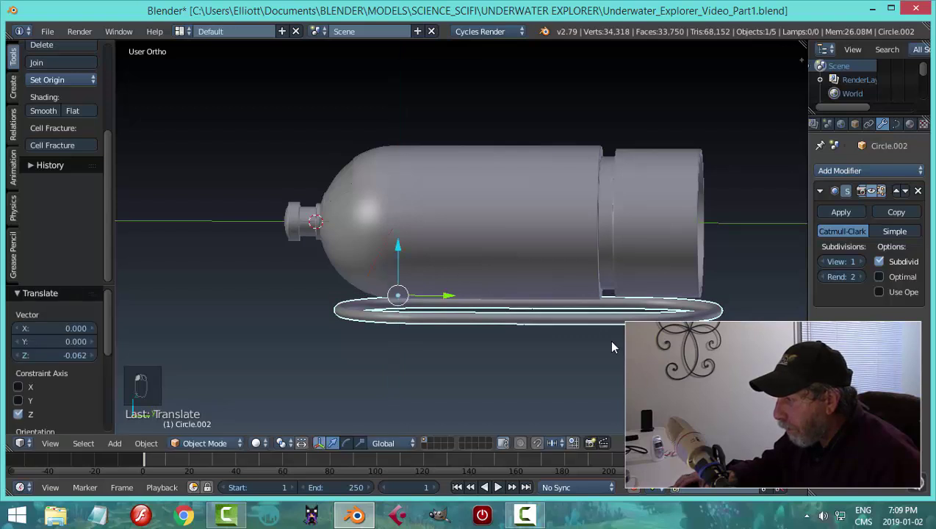
drag(445, 288, 448, 293)
click(443, 290)
key(a)
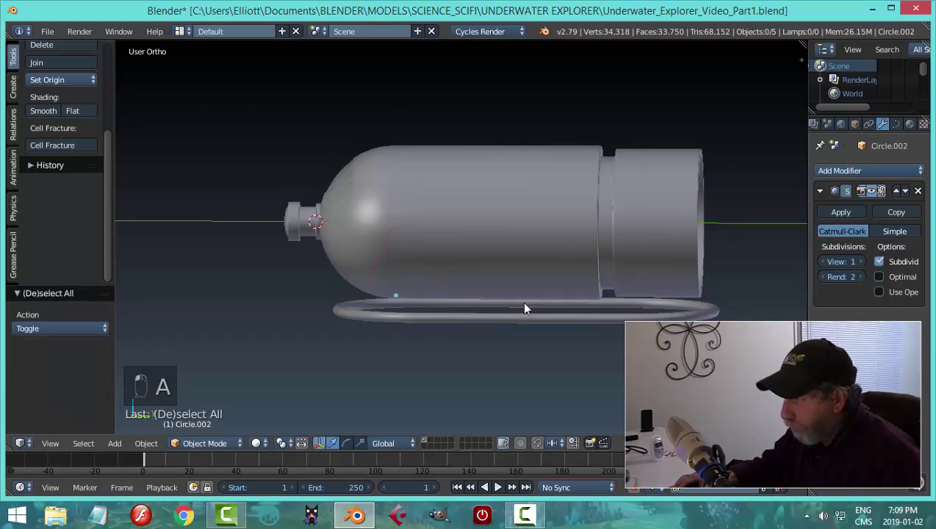
Duplicate the two end points of one straight side of the tube ring and separate them into a new rod object.
middle_drag(523, 305, 556, 341)
right_click(540, 313)
key(Tab)
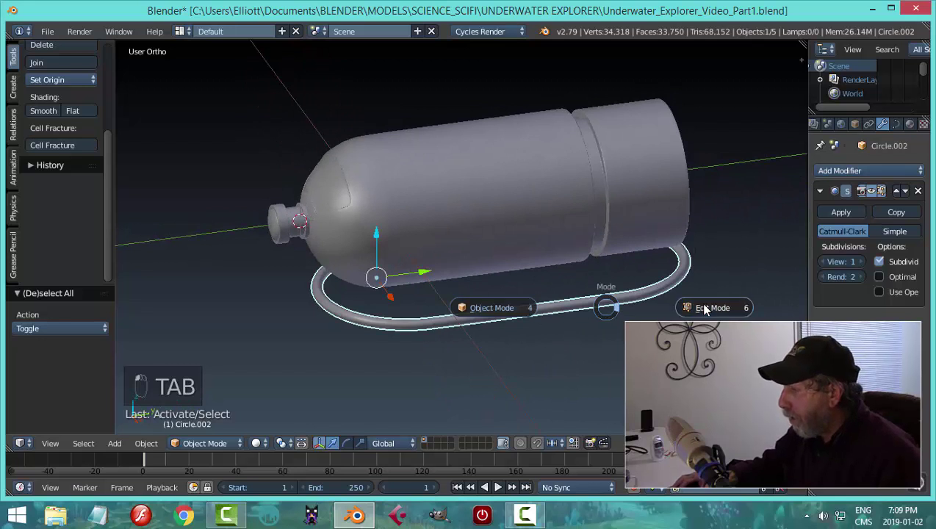
scroll(647, 317, up, 3)
scroll(645, 316, down, 3)
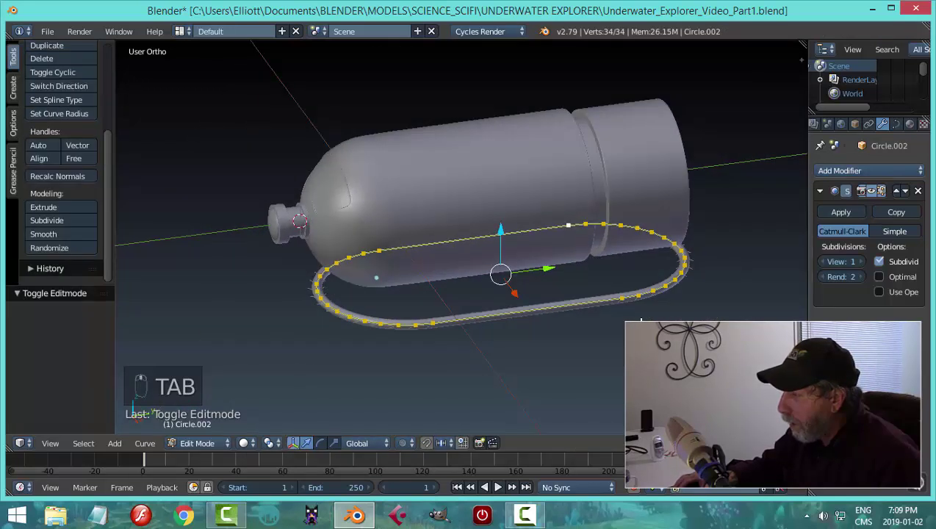
middle_drag(641, 320, 595, 307)
right_click(621, 313)
middle_drag(614, 373, 617, 368)
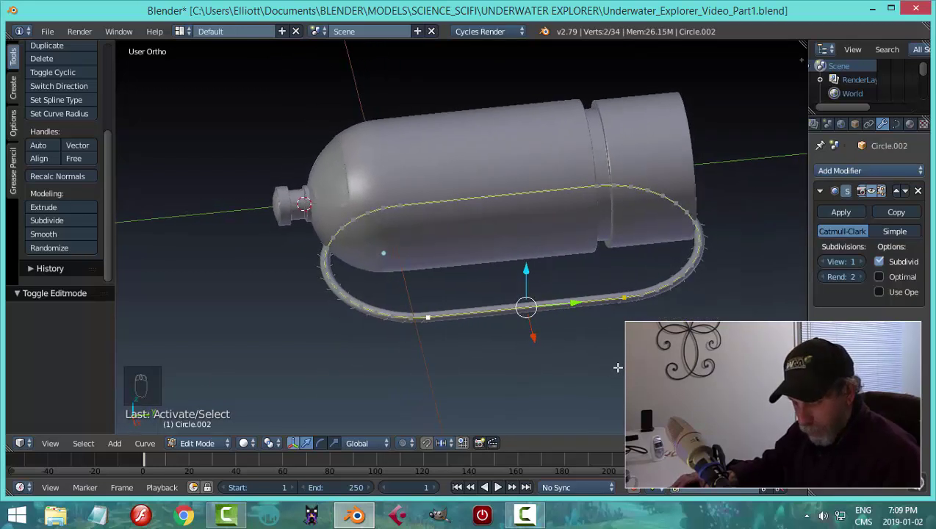
key(shift+d)
key(p)
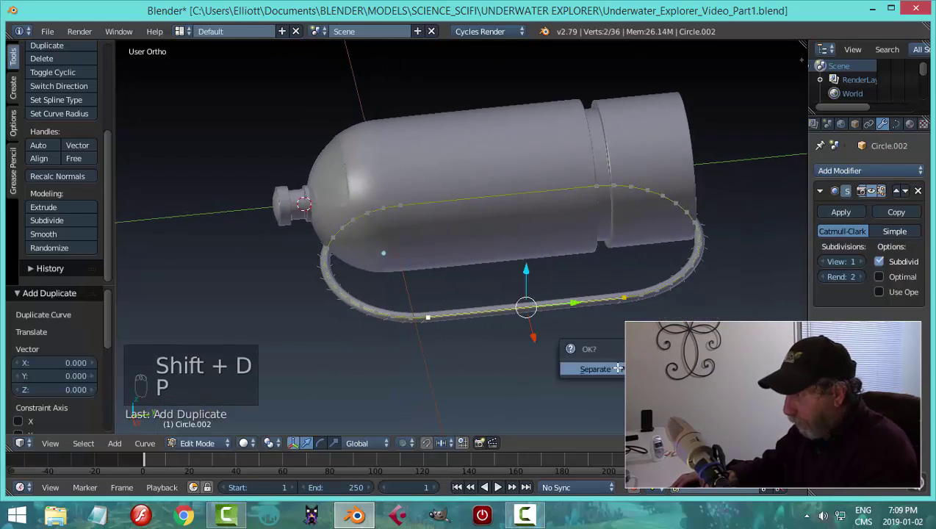
click(613, 371)
key(Tab)
right_click(533, 315)
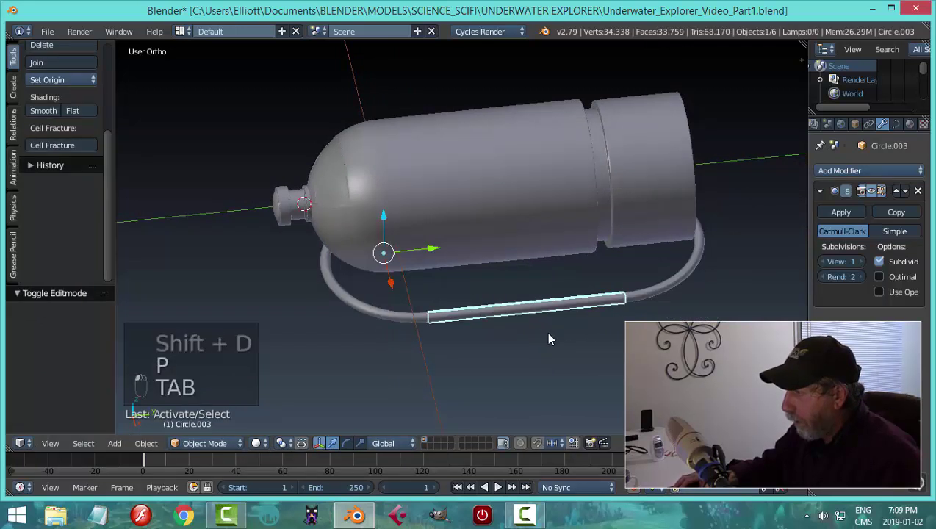
Set the rod's origin to its geometry and rotate the rod 90° about the Z axis.
click(64, 80)
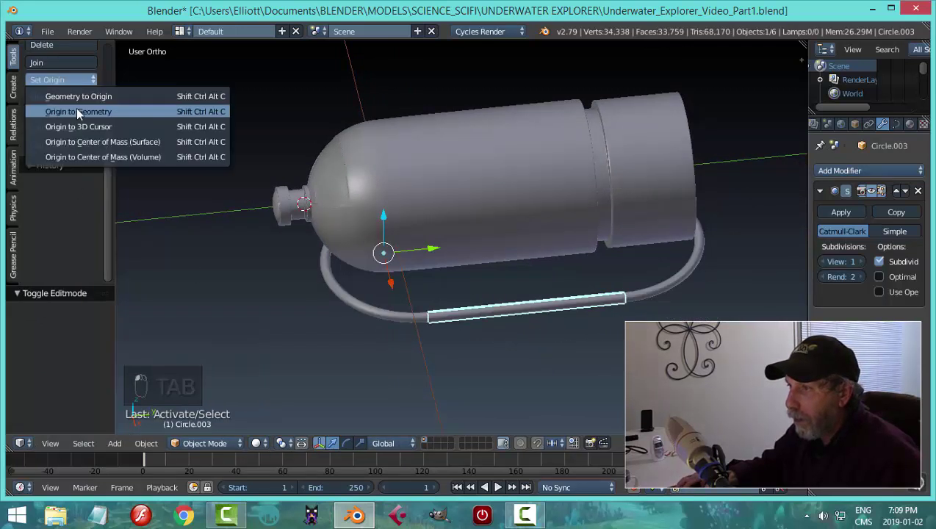
click(76, 109)
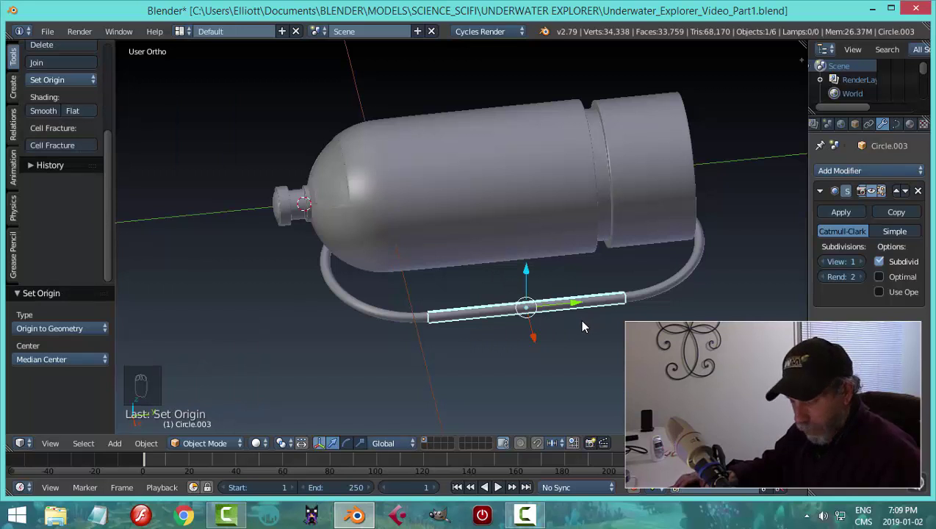
text(rz90)
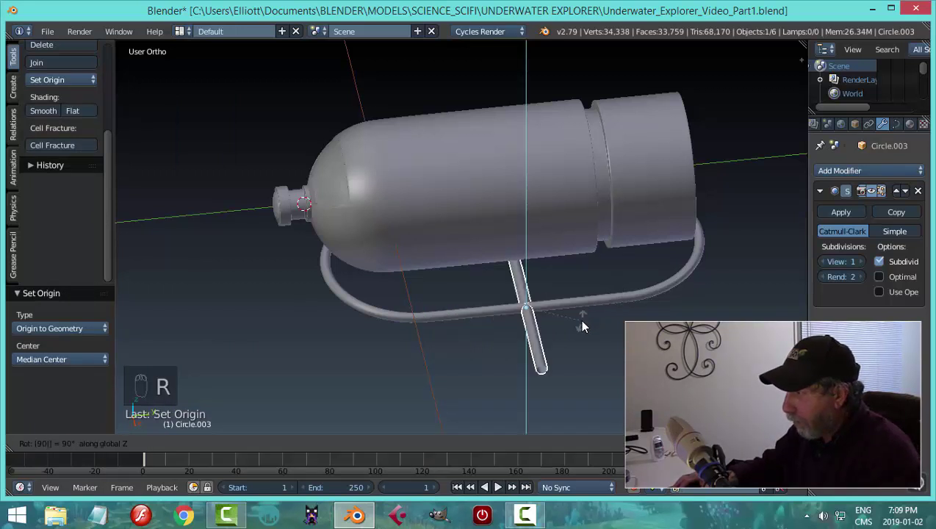
key(Return)
middle_drag(571, 330, 659, 283)
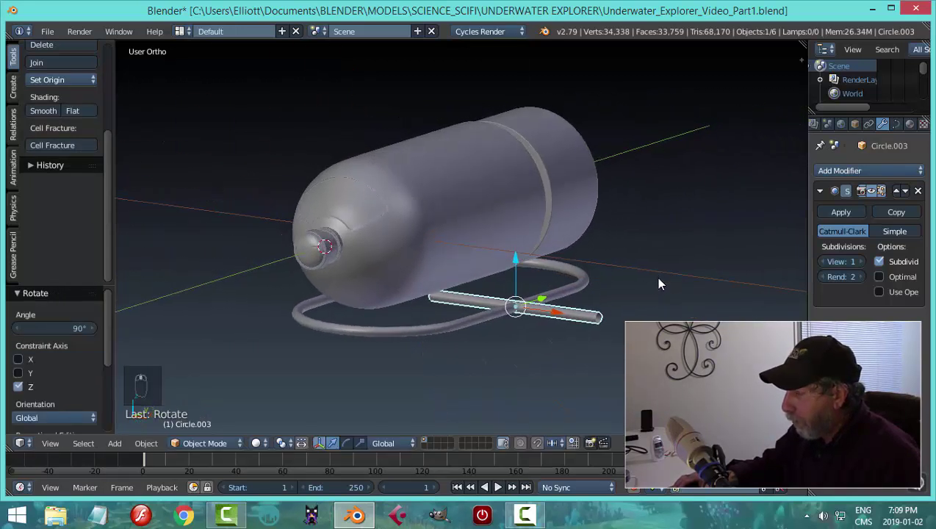
In Edit Mode, move the rod's outer end point inward onto the tube ring.
key(Tab)
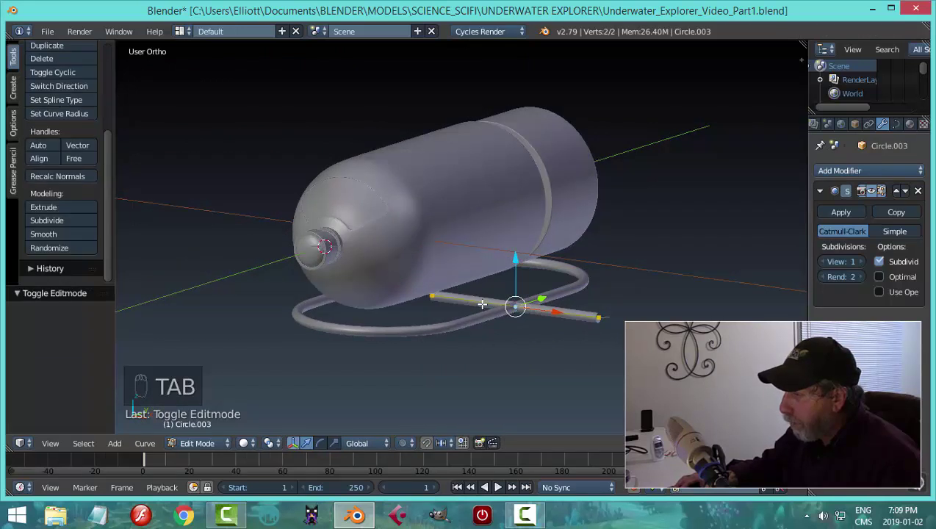
right_drag(599, 320, 563, 316)
key(a)
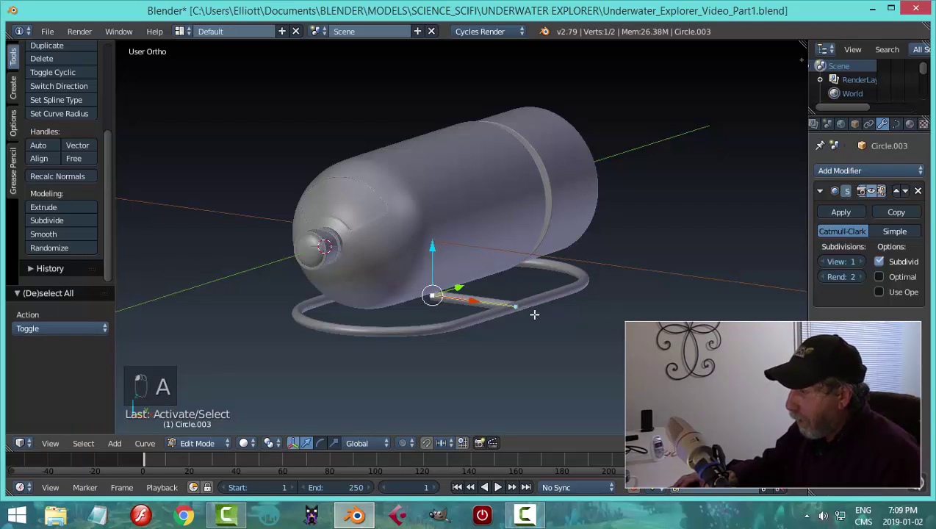
Move the rod's inner end point about 0.227 and another 0.399 along X, and raise it about 0.524 along Z into the hull.
drag(475, 304, 489, 307)
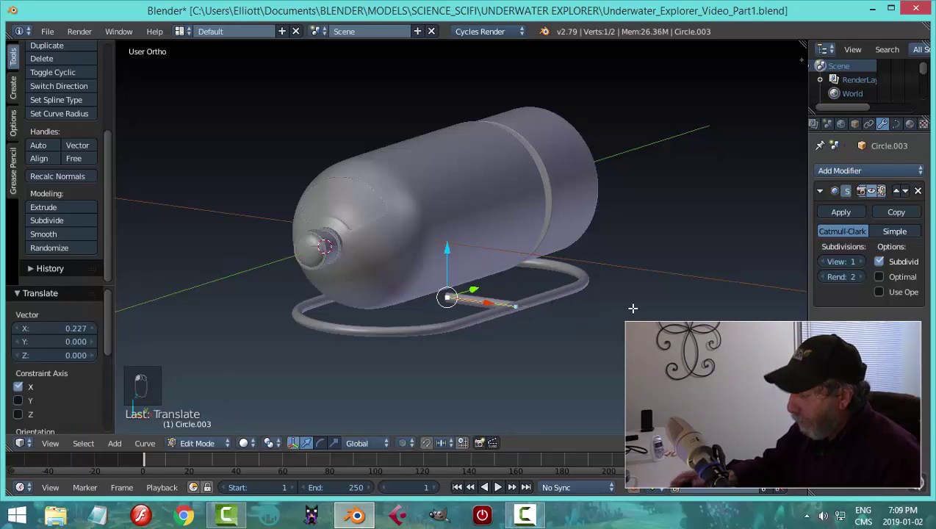
key(KP_1)
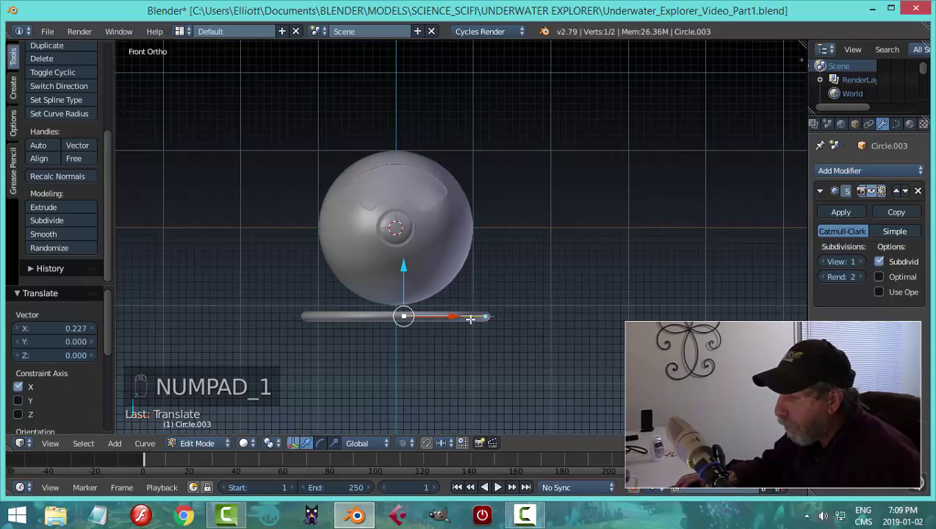
drag(437, 315, 482, 314)
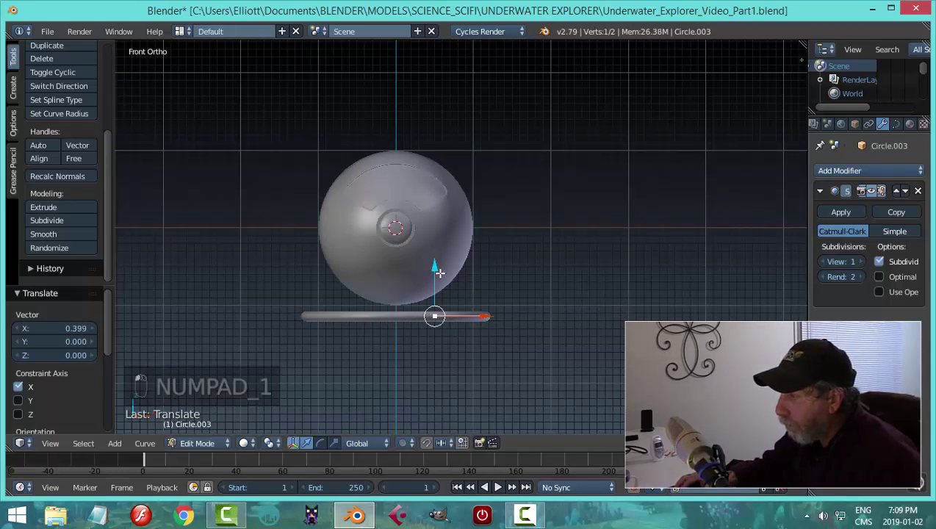
drag(433, 265, 451, 227)
middle_drag(451, 226, 451, 337)
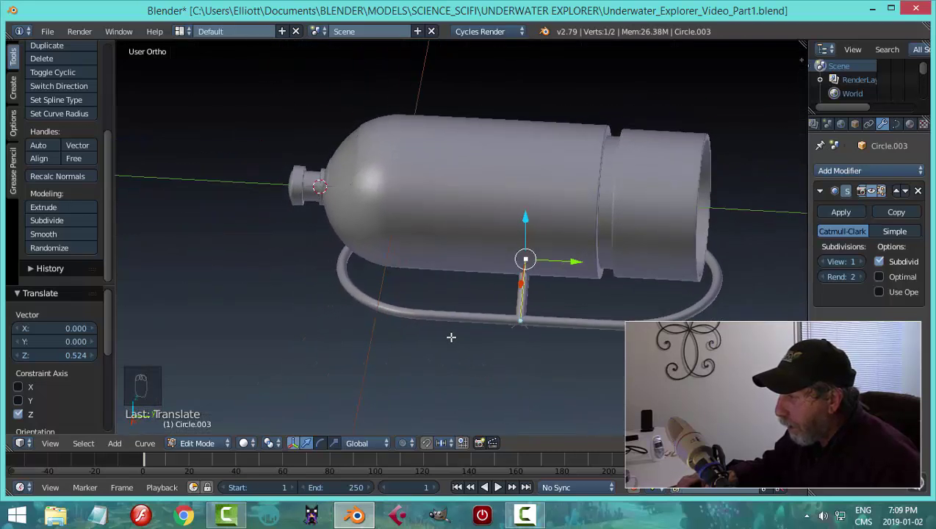
Move both end points of the strut about -0.973 along Y toward the nozzle, and return to Object Mode.
shift+right_click(521, 319)
key(g)
key(y)
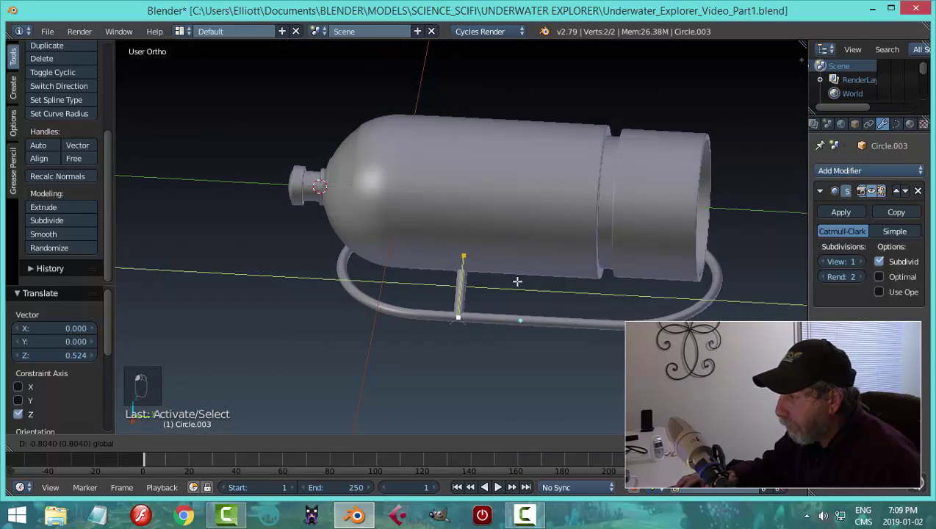
click(504, 282)
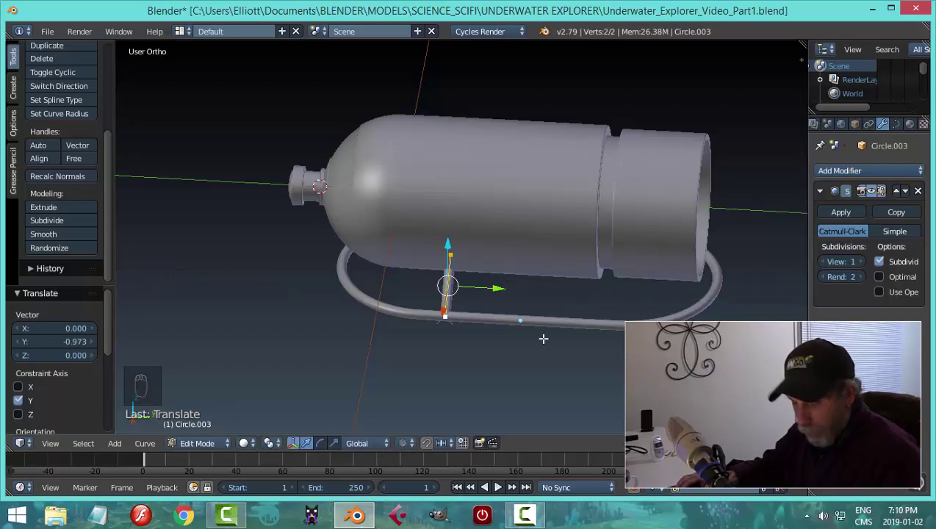
key(a)
middle_drag(532, 366, 477, 393)
key(Tab)
click(451, 321)
key(a)
key(a)
Select the strut and set its origin to its geometry.
scroll(491, 394, up, 4)
scroll(450, 385, down, 3)
right_click(445, 317)
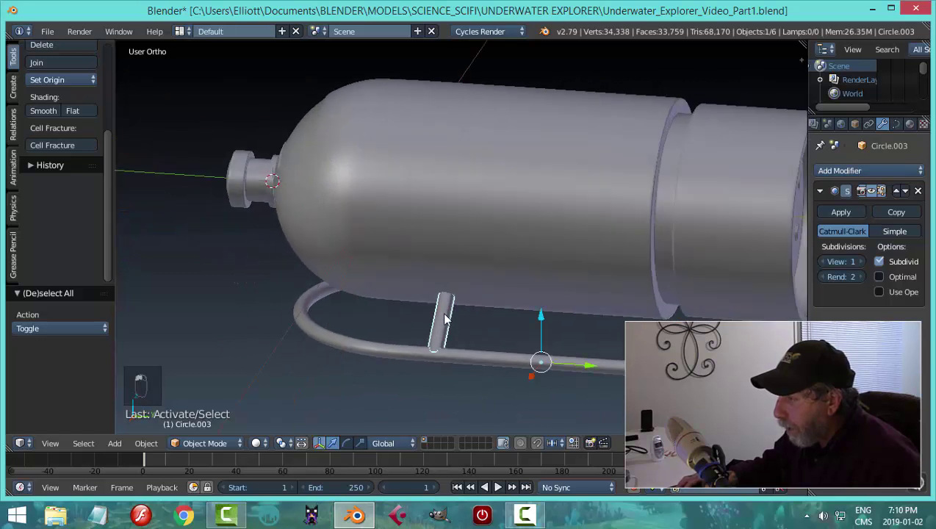
click(74, 79)
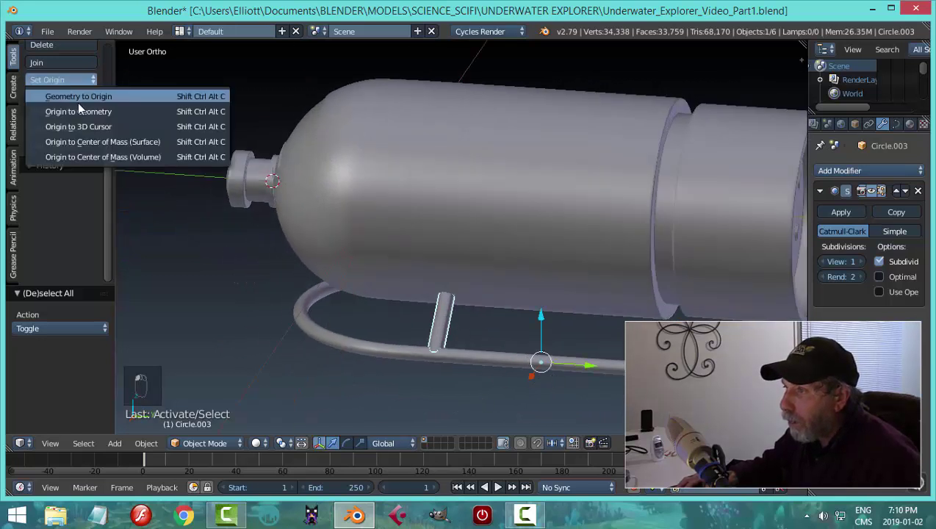
click(81, 110)
Move the strut about -0.233 along Y toward the nozzle, and shift it back about 0.086 along Y.
key(g)
key(y)
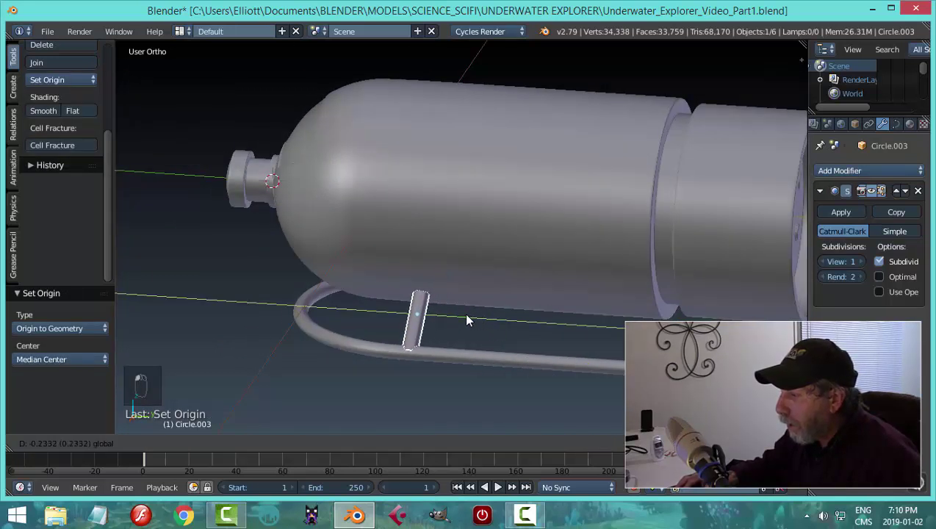
click(463, 312)
middle_drag(464, 312, 511, 358)
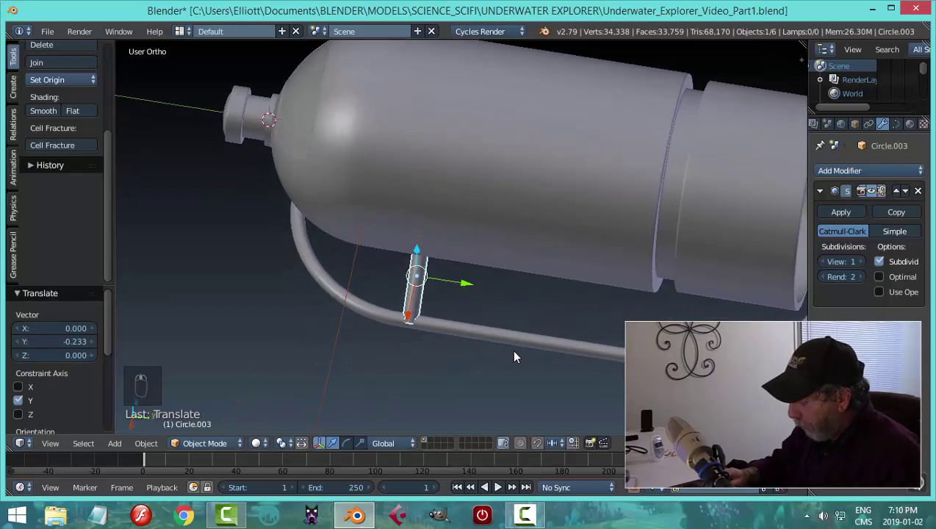
key(KP_7)
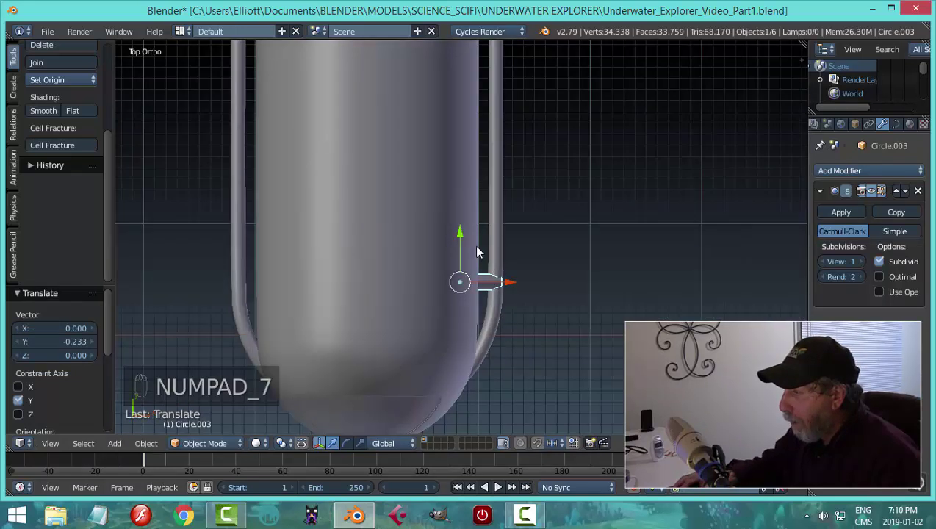
drag(463, 236, 463, 228)
Duplicate the strut and place the copy farther back along Y, near the rear of the hull.
scroll(555, 248, down, 3)
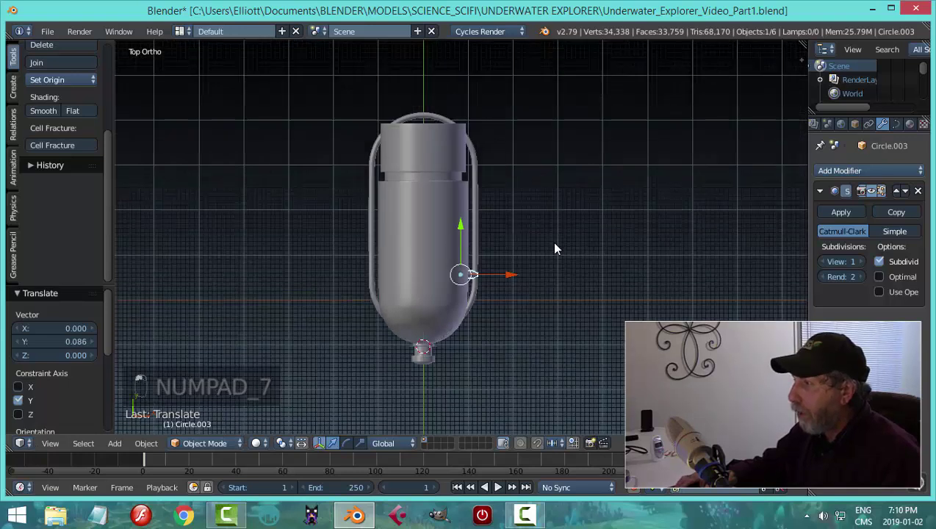
key(shift+d)
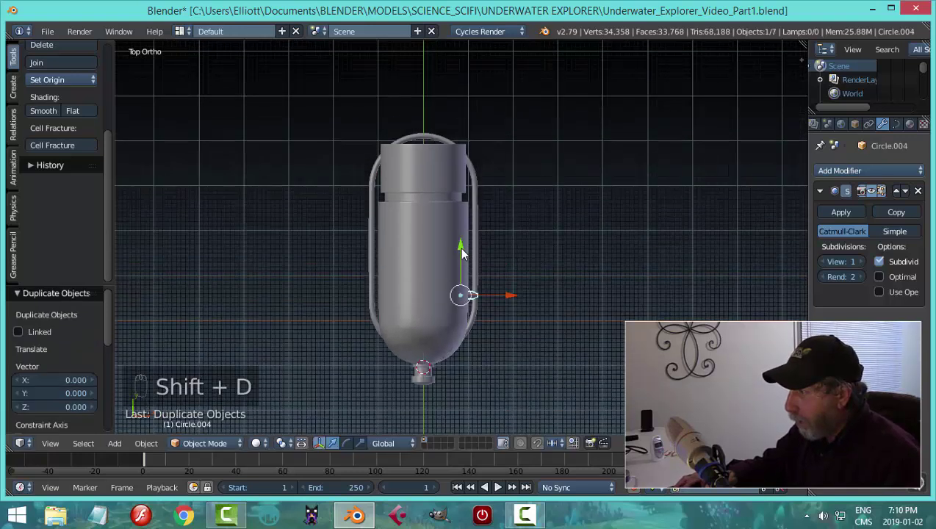
key(y)
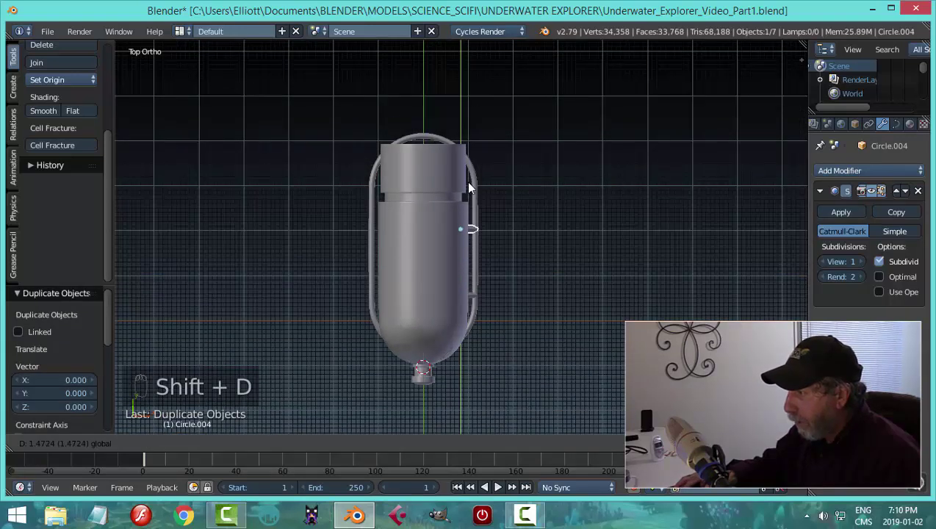
click(467, 178)
key(a)
Add a Mirror modifier on X to the front strut, using the hull's Sphere as the mirror object.
middle_drag(567, 269, 518, 334)
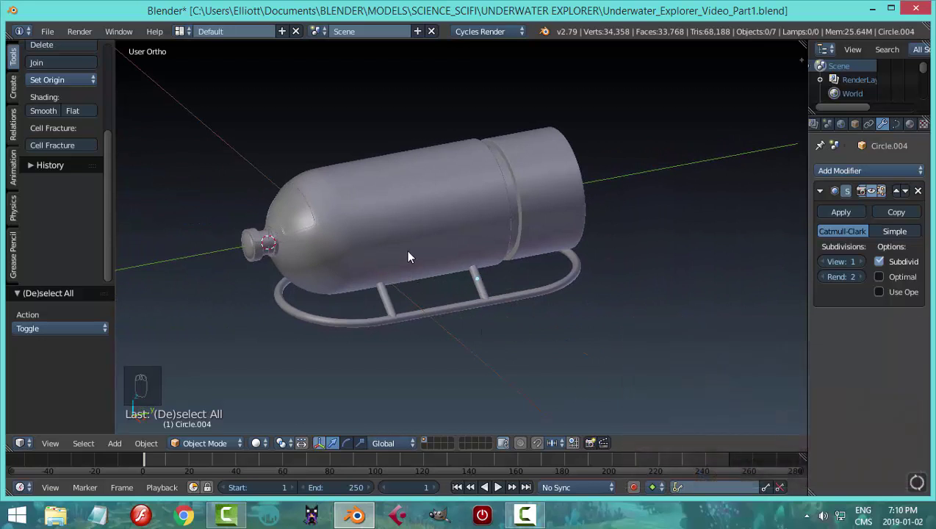
right_click(409, 256)
right_click(381, 300)
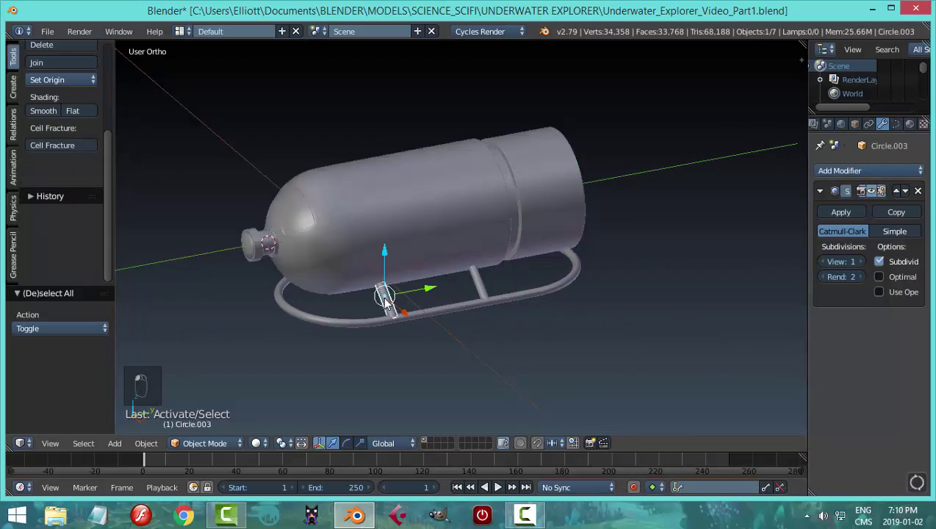
click(820, 191)
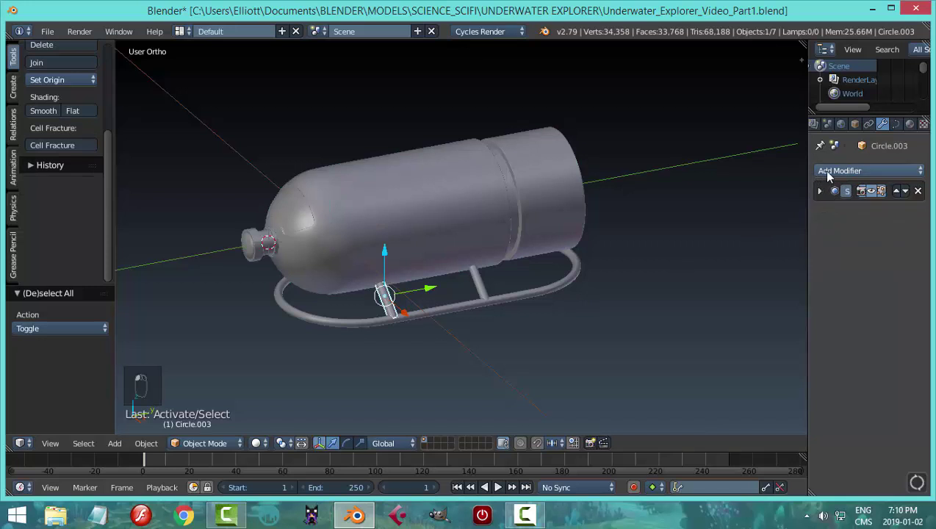
click(844, 170)
click(687, 263)
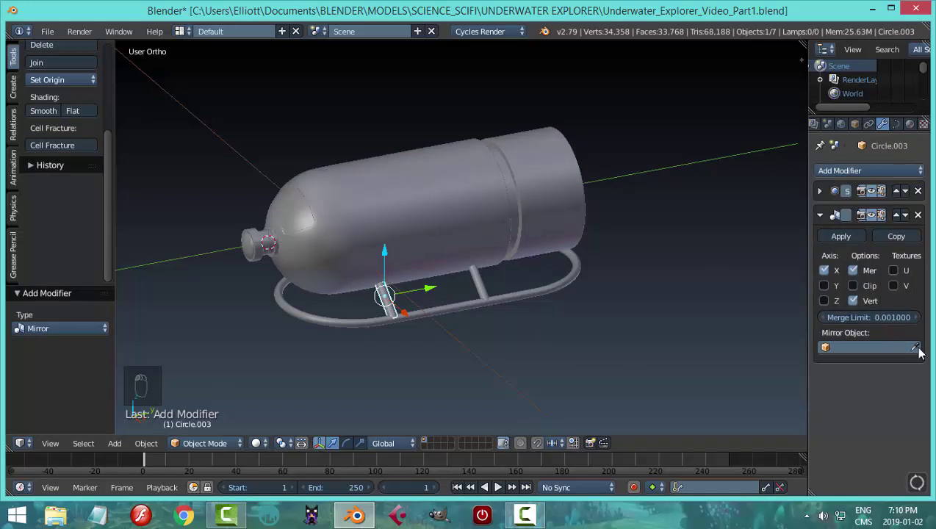
click(460, 180)
middle_drag(460, 180, 399, 243)
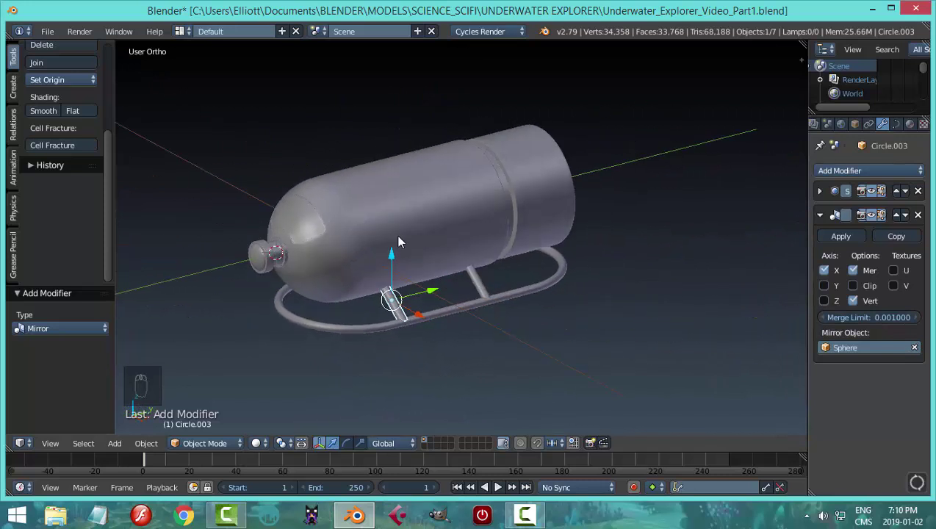
Add a Mirror modifier on X to the rear strut, with the hull as its mirror object.
right_click(477, 287)
click(869, 171)
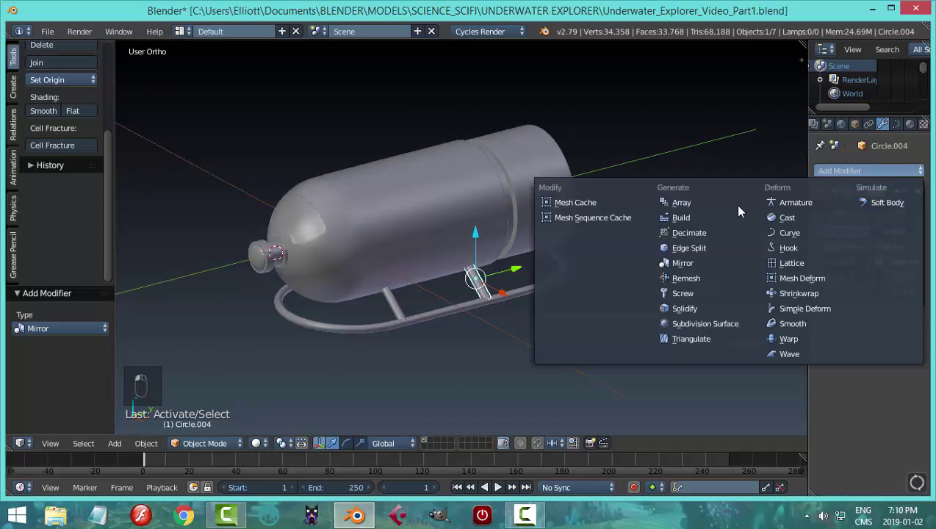
click(703, 262)
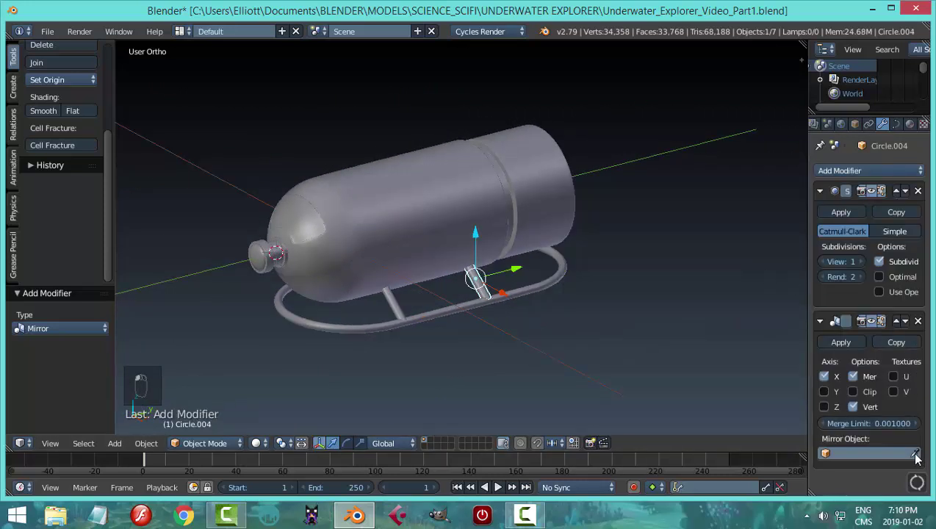
middle_drag(443, 183, 531, 238)
key(a)
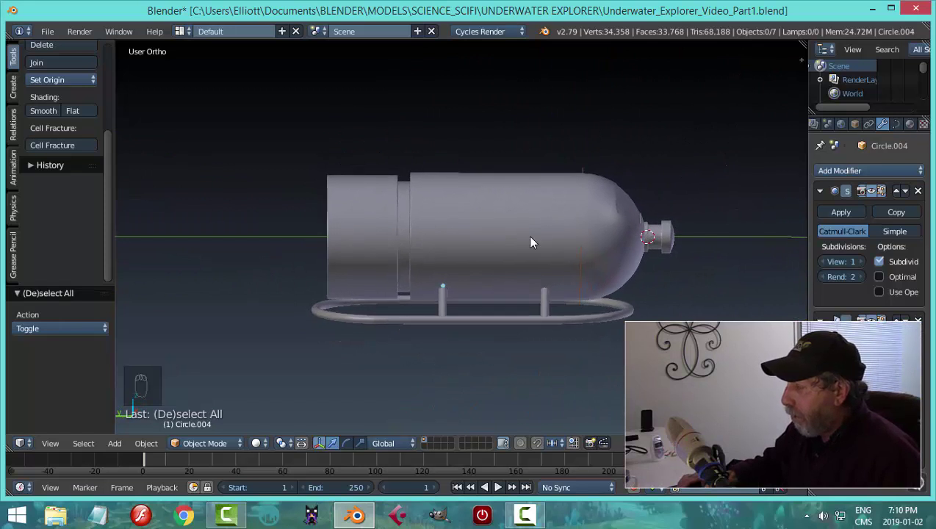
Move the skid ring slightly along Y toward the nozzle end of the hull.
right_click(558, 319)
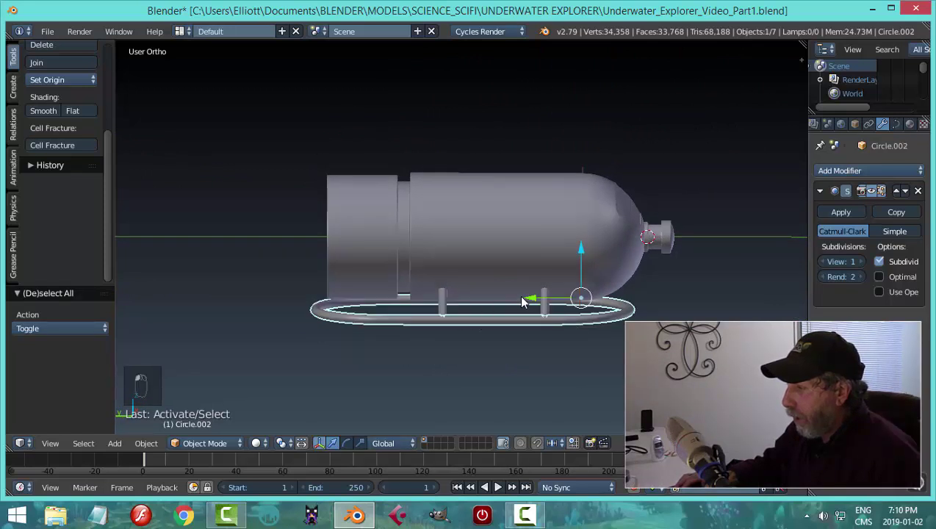
drag(523, 301, 547, 301)
key(a)
middle_drag(626, 265, 298, 306)
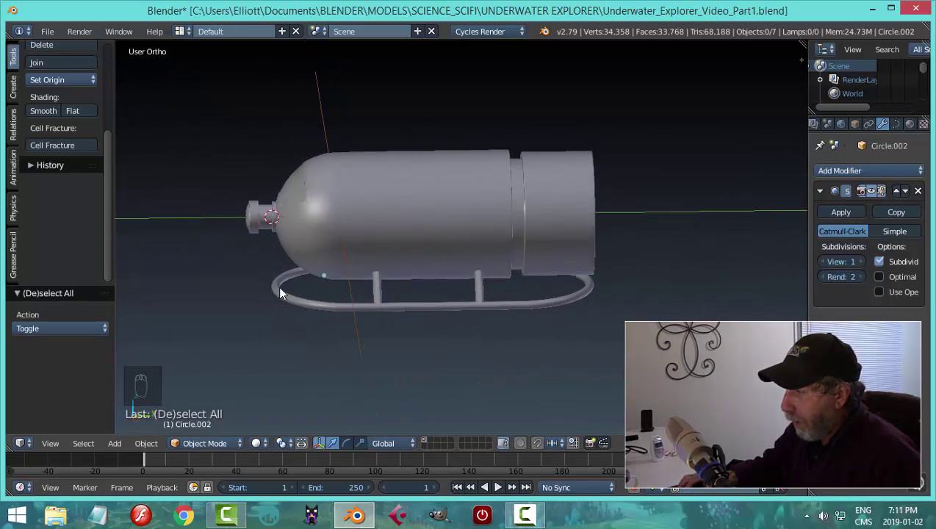
In Edit Mode, snap the 3D cursor to the front strut's lower end point on the skid ring, and return to Object Mode.
scroll(390, 314, up, 3)
middle_drag(390, 315, 495, 270)
scroll(415, 275, up, 2)
scroll(433, 263, up, 2)
middle_drag(432, 261, 422, 238)
right_click(421, 236)
right_click(409, 212)
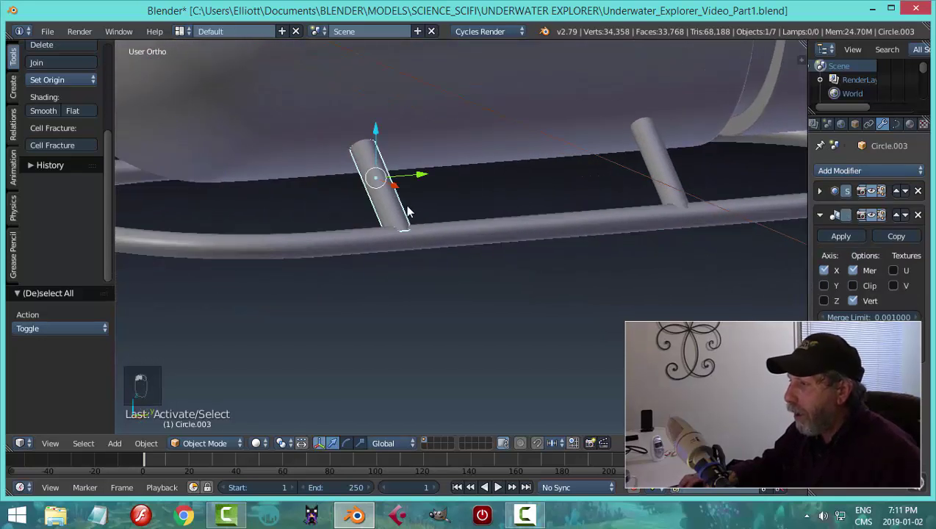
key(Tab)
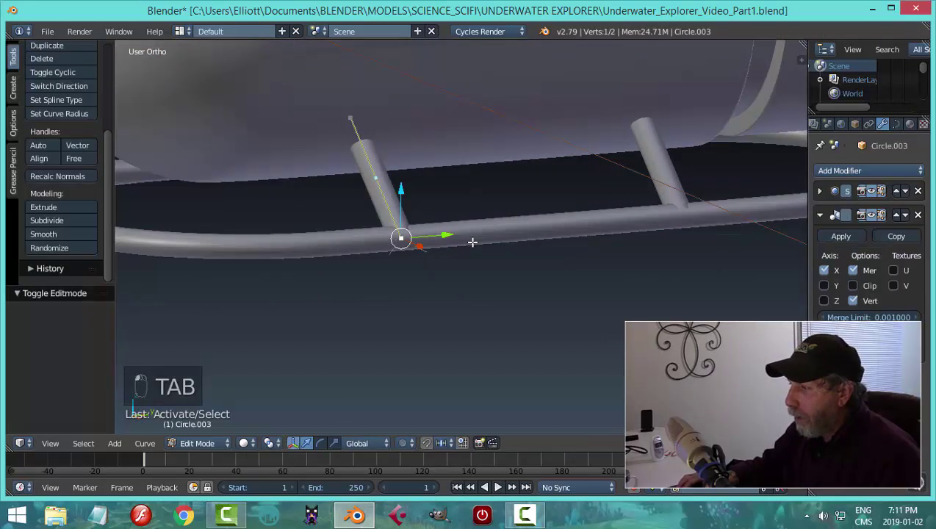
key(shift+s)
click(475, 242)
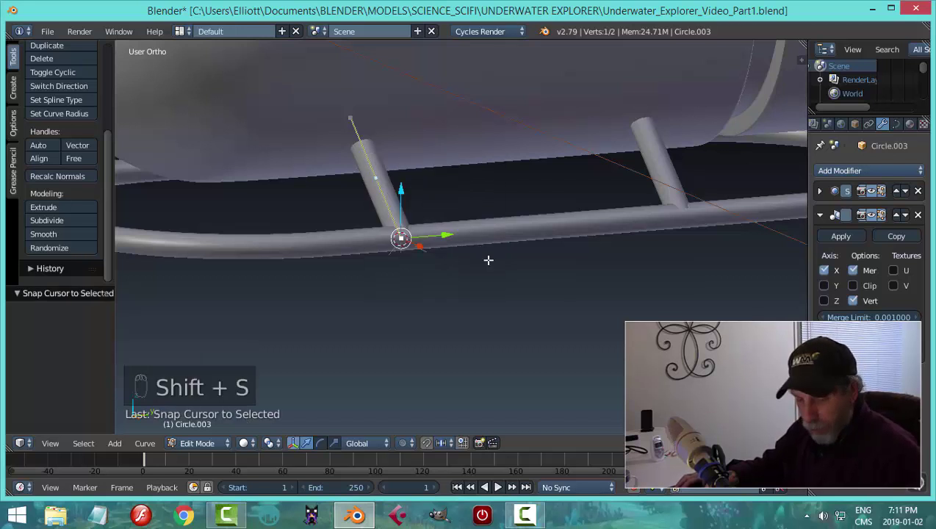
key(a)
key(Tab)
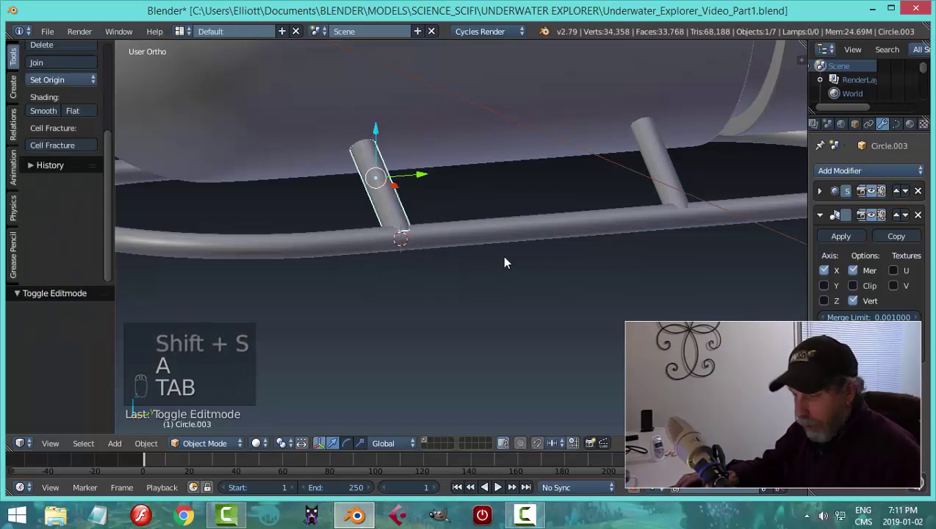
Add a cylinder at the 3D cursor with 24 vertices and the cap fill type Nothing.
key(shift+a)
mouse_move(505, 259)
click(553, 324)
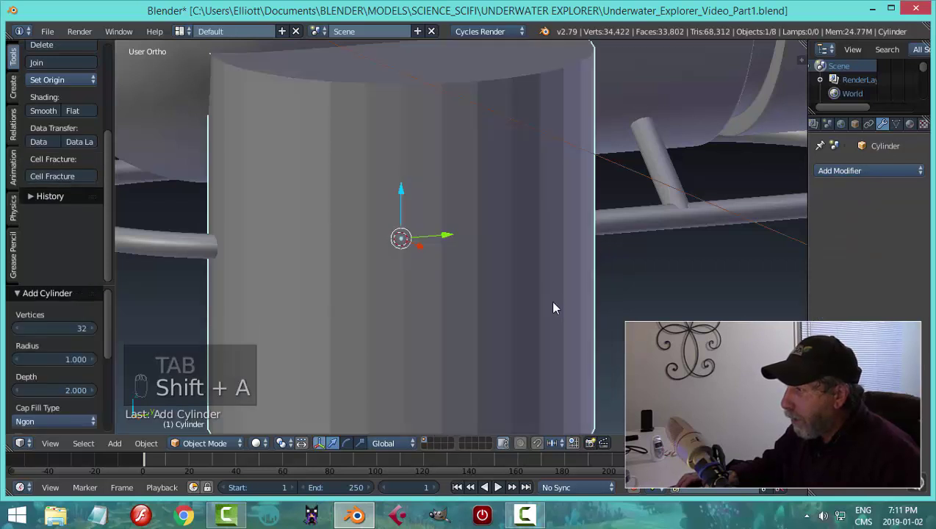
click(65, 419)
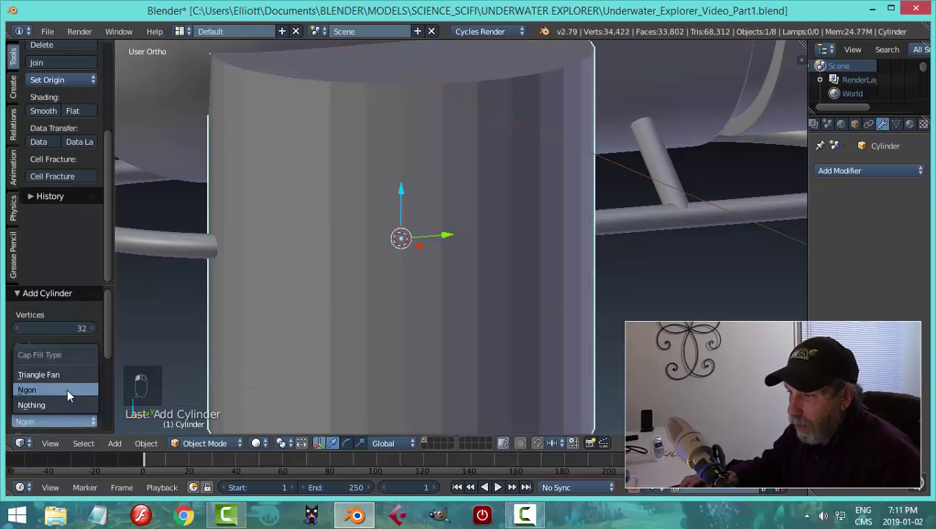
click(63, 404)
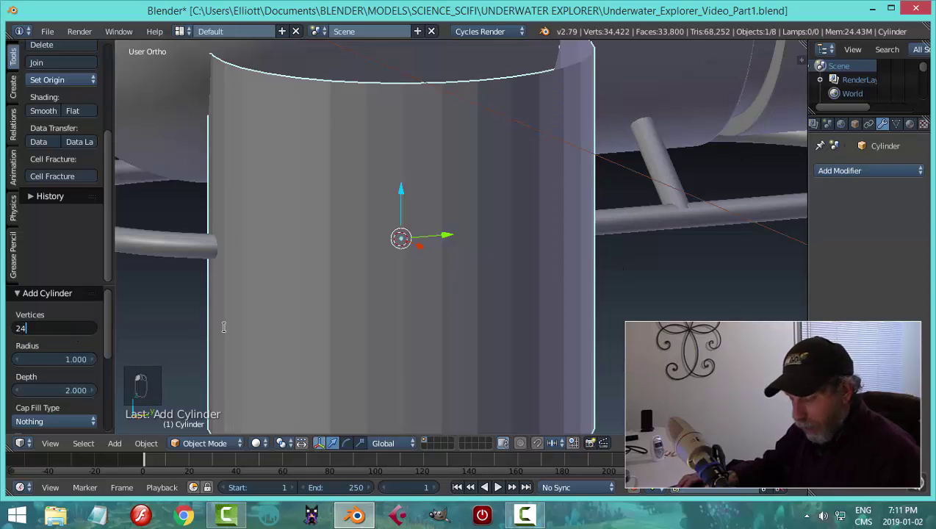
text(24)
key(Return)
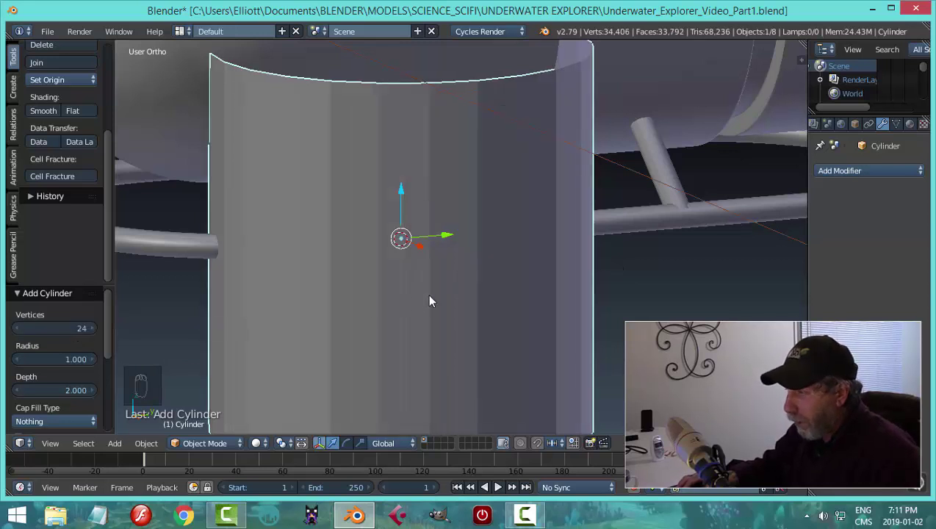
Rotate the cylinder 90° about X and, in Edit Mode, scale its mesh down to about 0.08 as a collar around the tube.
text(rx90)
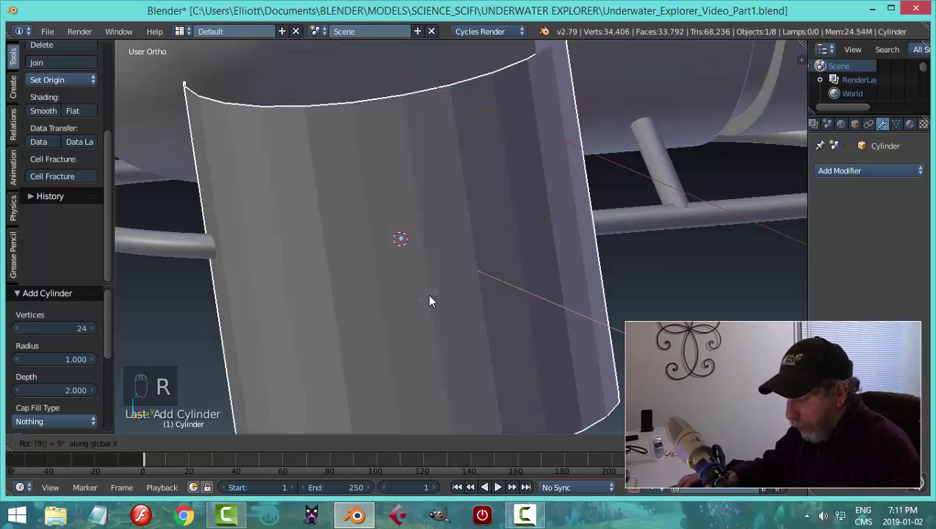
key(Return)
key(Tab)
click(712, 267)
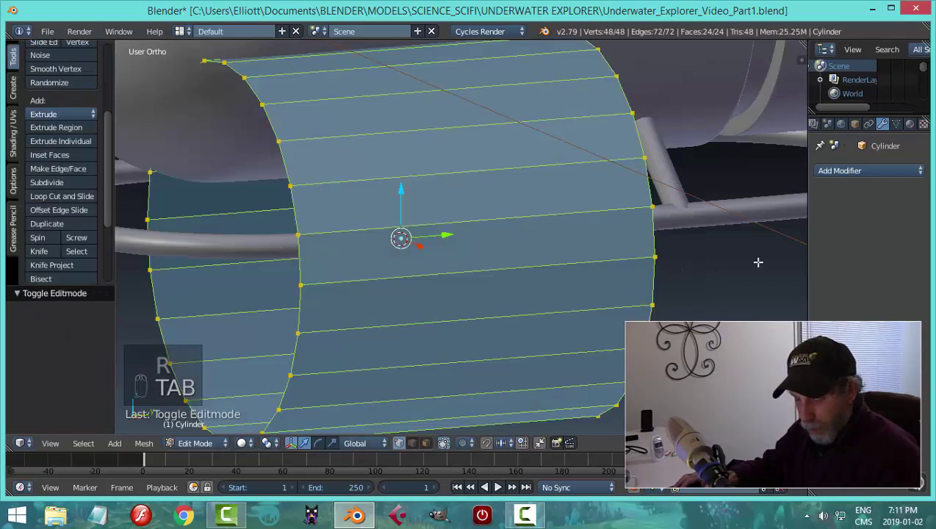
key(s)
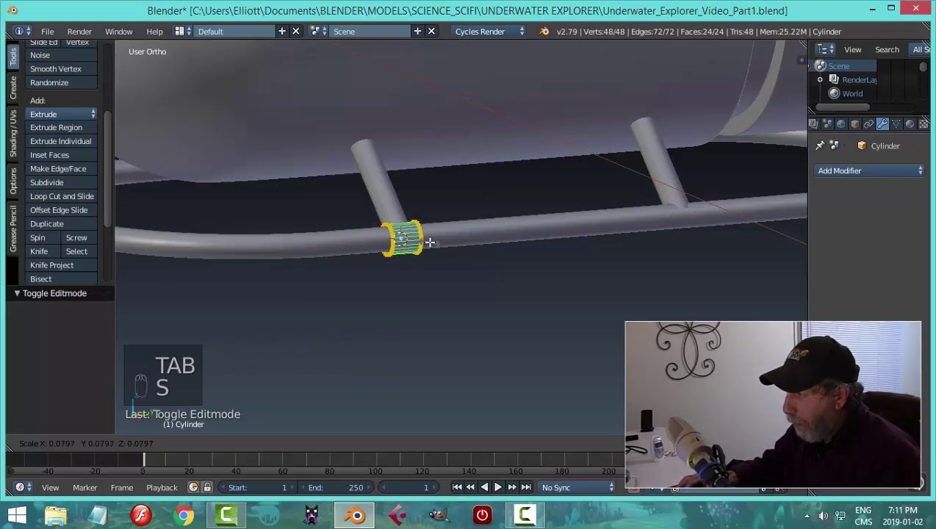
click(430, 241)
Scale the collar to fit more closely around the tube and centre it by moving it about -0.010 along X.
middle_drag(429, 242, 569, 207)
key(s)
click(480, 270)
key(a)
key(a)
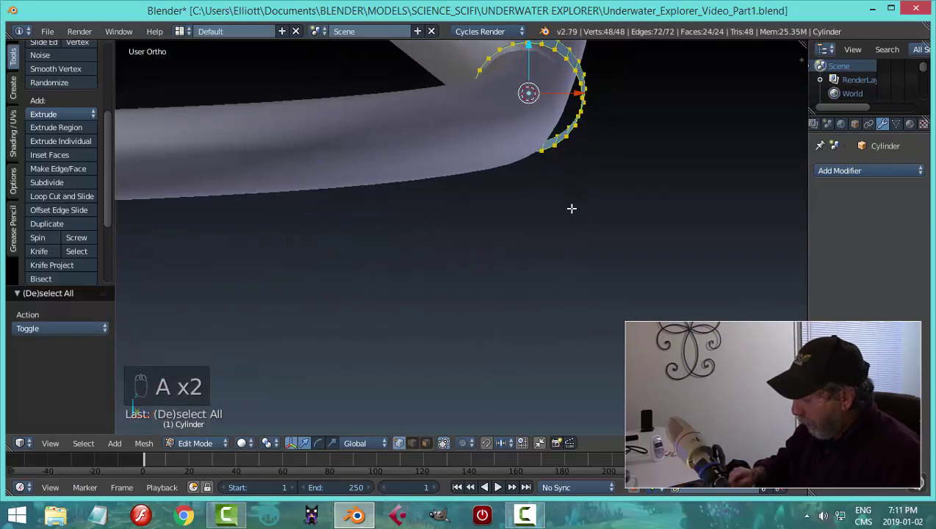
key(KP_1)
shift+middle_drag(555, 141, 530, 311)
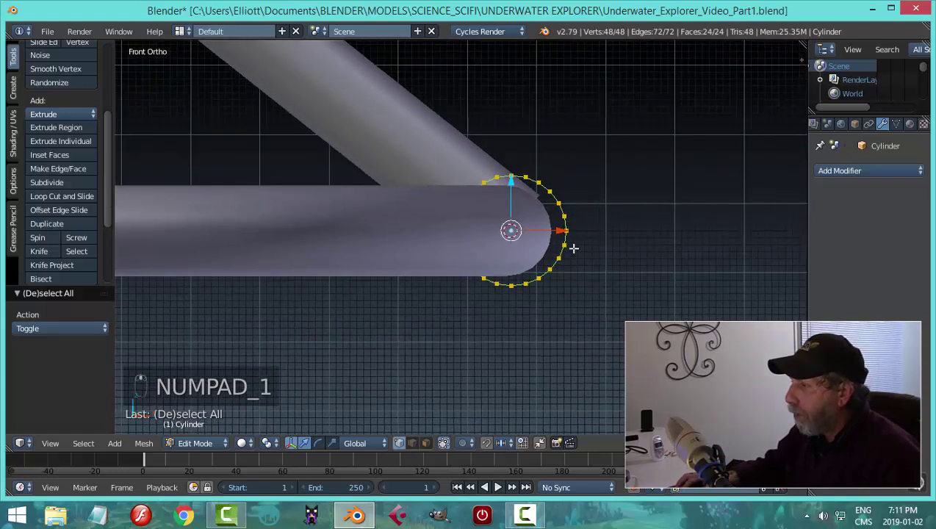
drag(564, 231, 558, 230)
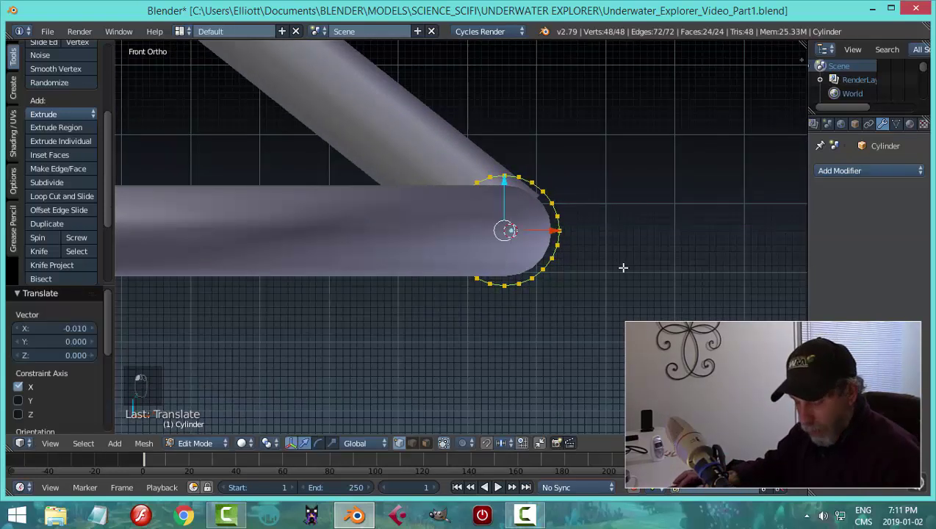
key(s)
click(627, 272)
In edge select mode, select the edge rings at both open ends of the collar and set the pivot point to Individual Origins.
middle_drag(626, 271, 542, 302)
key(a)
scroll(367, 323, up, 4)
alt+click(486, 224)
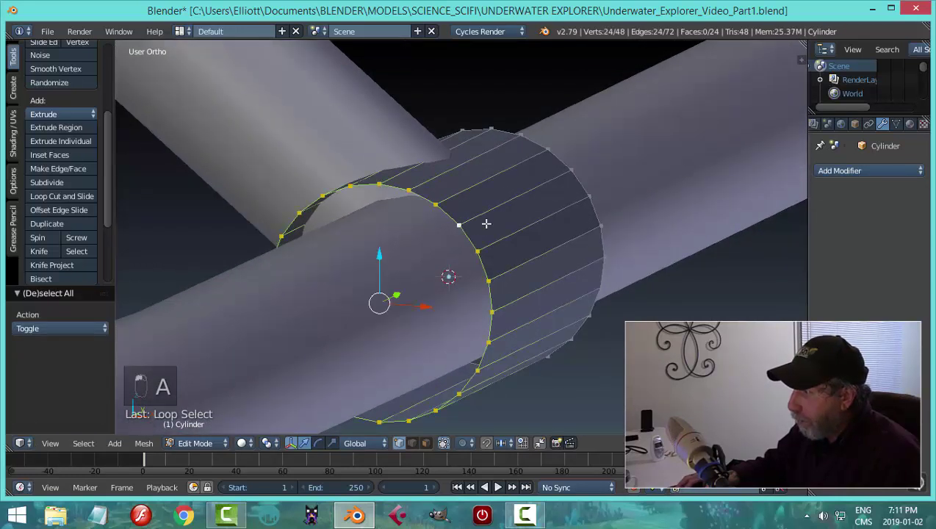
alt+shift+click(573, 168)
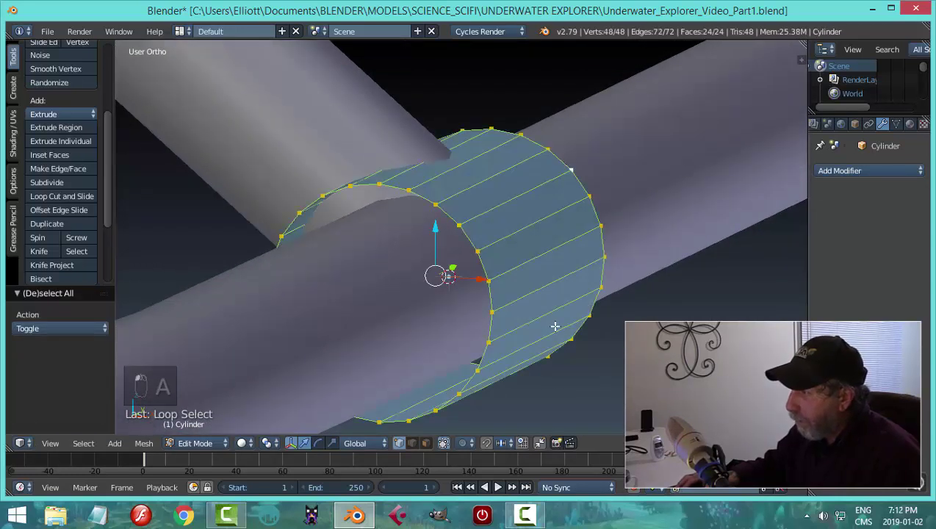
key(ctrl+Tab)
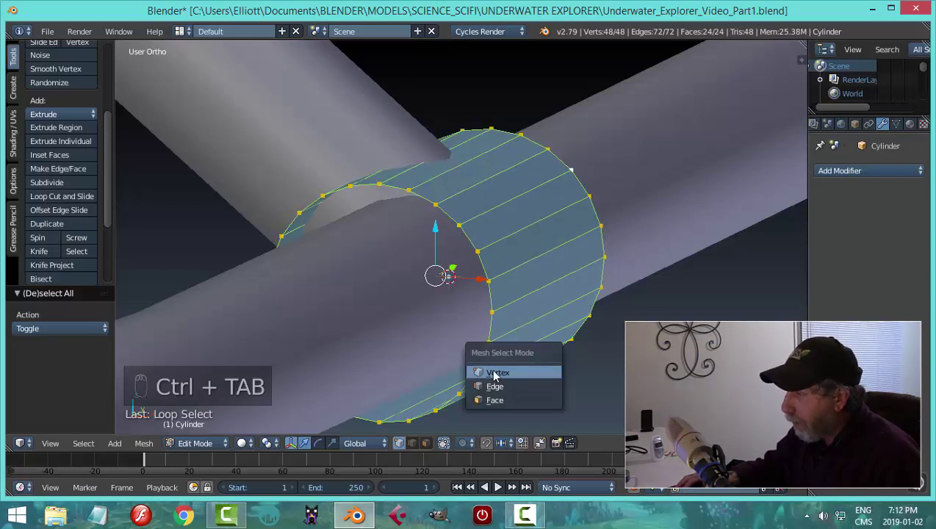
click(494, 384)
key(a)
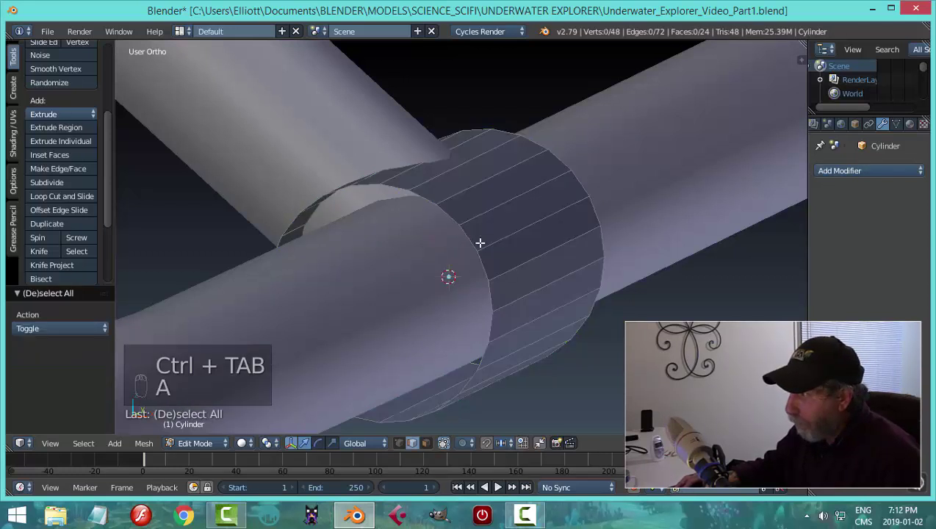
alt+click(478, 242)
alt+shift+click(569, 163)
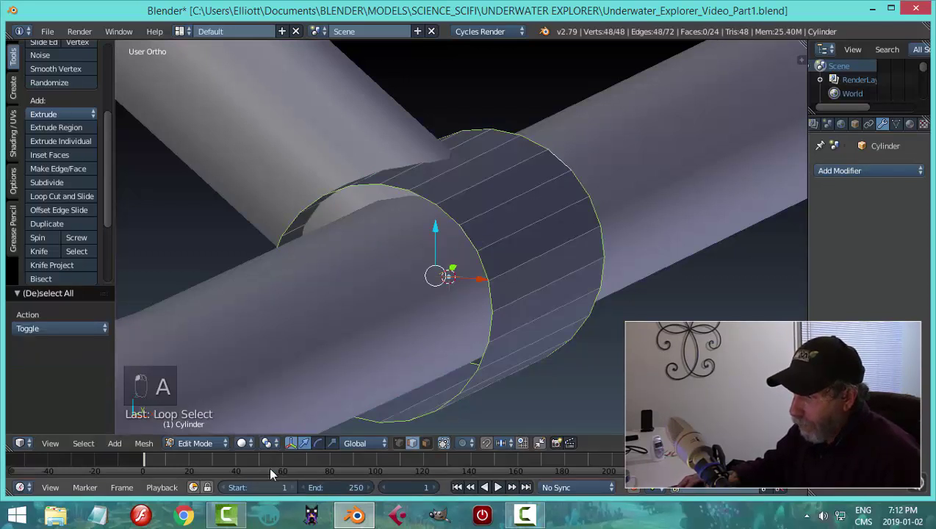
click(270, 443)
click(297, 396)
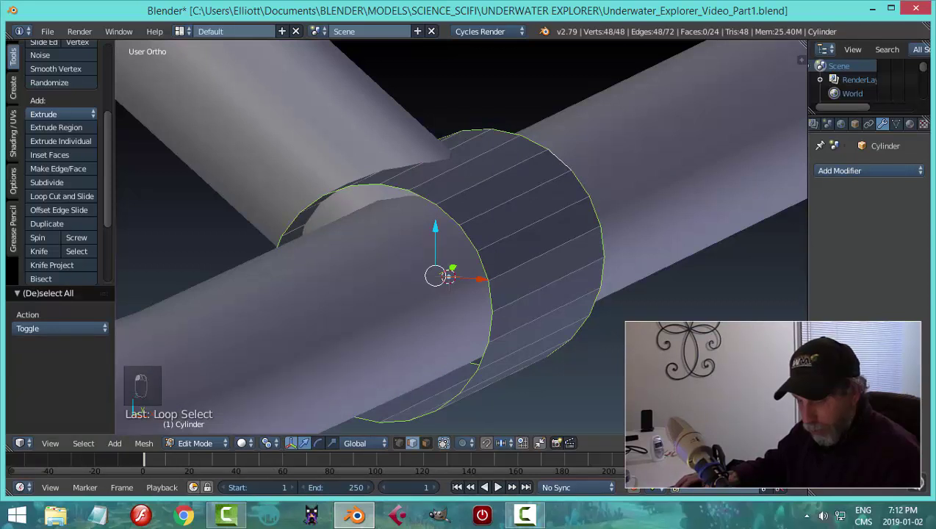
Extrude both end rings inward twice, scaling them to about 0.93 and about 0.68, to close the collar onto the tube, and return to Object Mode.
key(e)
key(s)
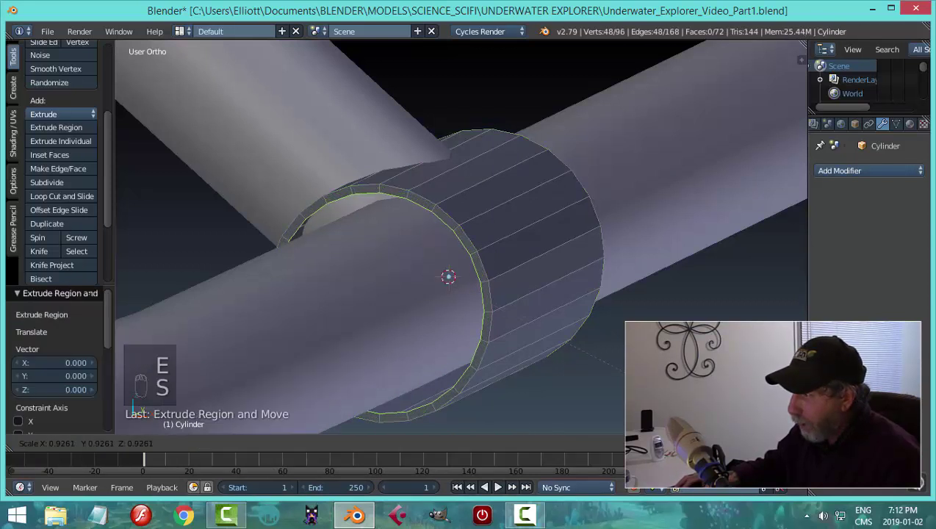
click(655, 388)
key(e)
click(633, 383)
key(s)
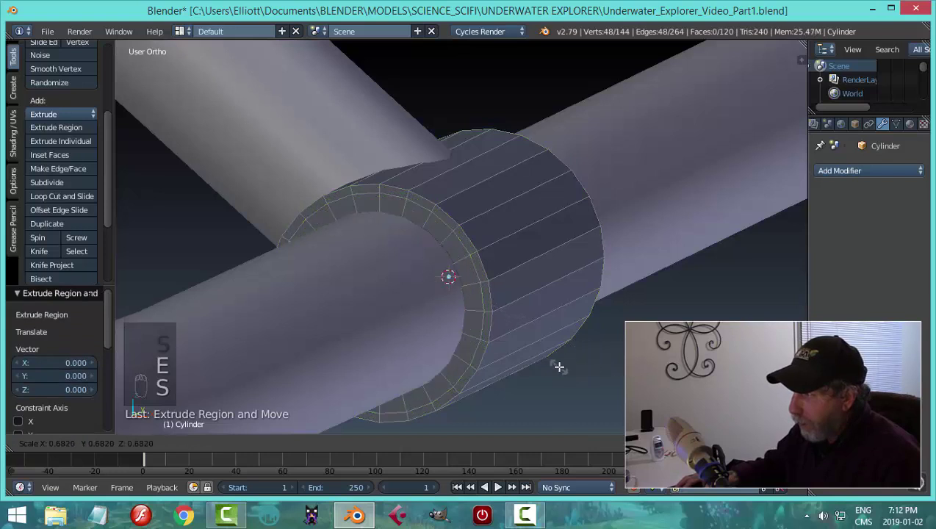
click(558, 366)
scroll(596, 348, down, 2)
middle_drag(598, 347, 430, 348)
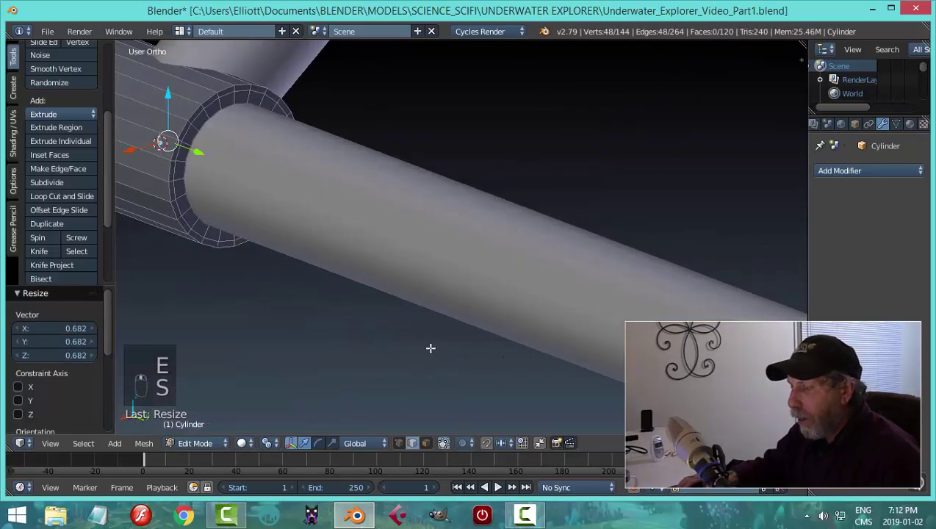
key(Tab)
Add a Subdivision Surface modifier with 2 view subdivisions to the collar and shade it smooth.
middle_drag(351, 326, 627, 299)
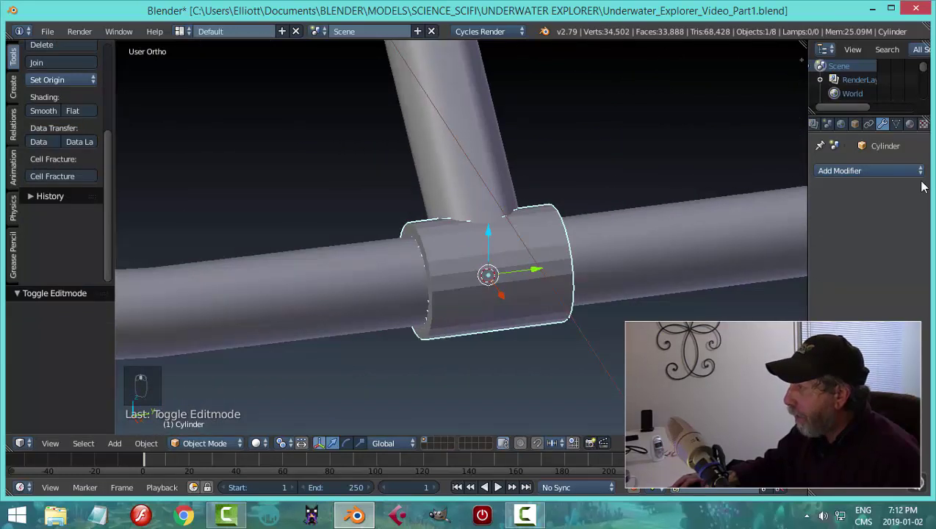
click(860, 173)
click(620, 397)
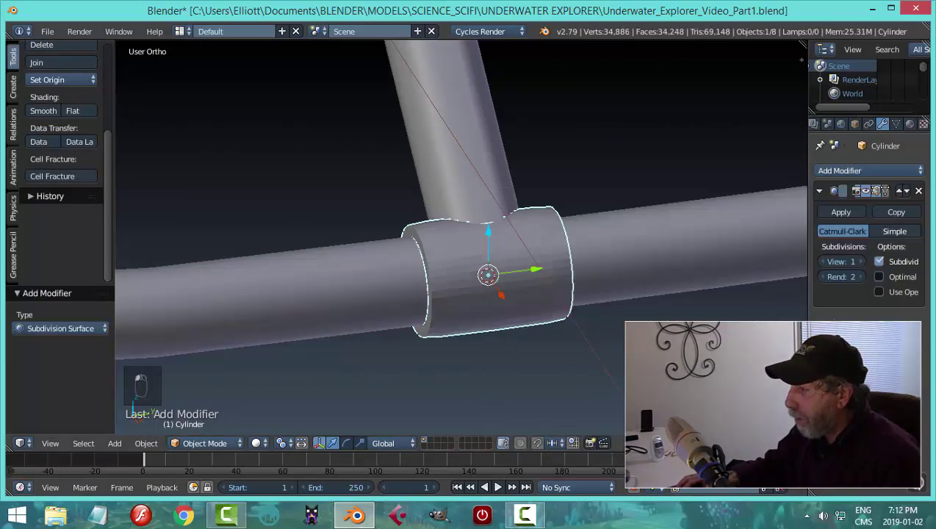
click(860, 261)
middle_drag(551, 295, 122, 195)
click(51, 114)
In Edit Mode, insert two centred loop cuts around the collar without sliding them.
middle_drag(376, 167, 463, 216)
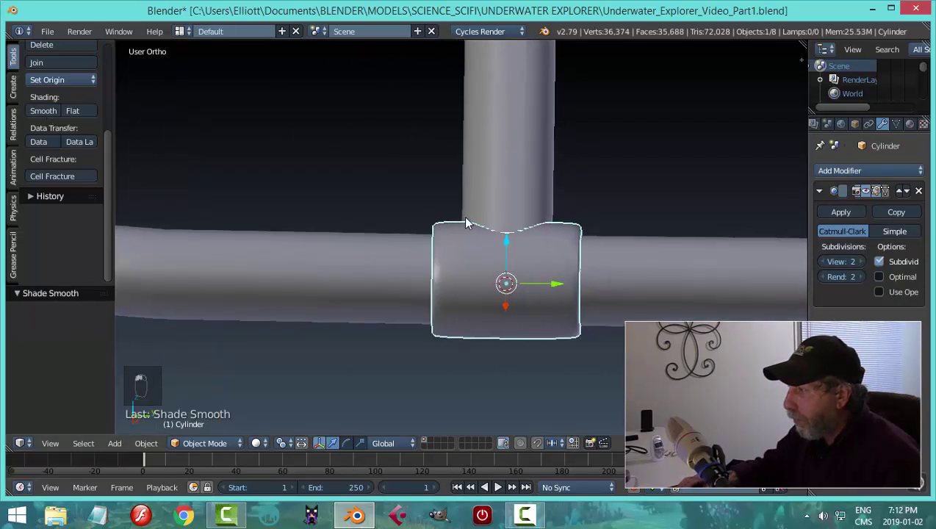
key(Tab)
click(641, 249)
key(ctrl+r)
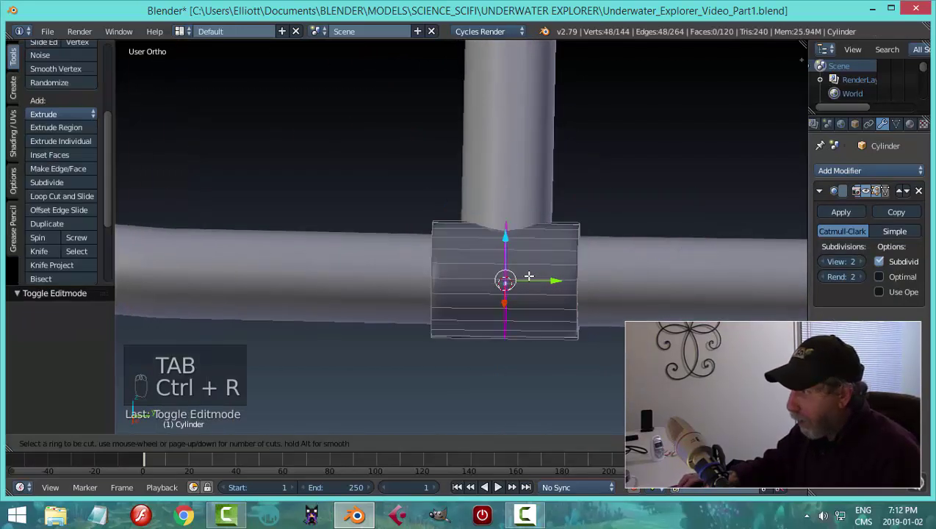
scroll(529, 275, up, 1)
click(528, 276)
click(529, 276)
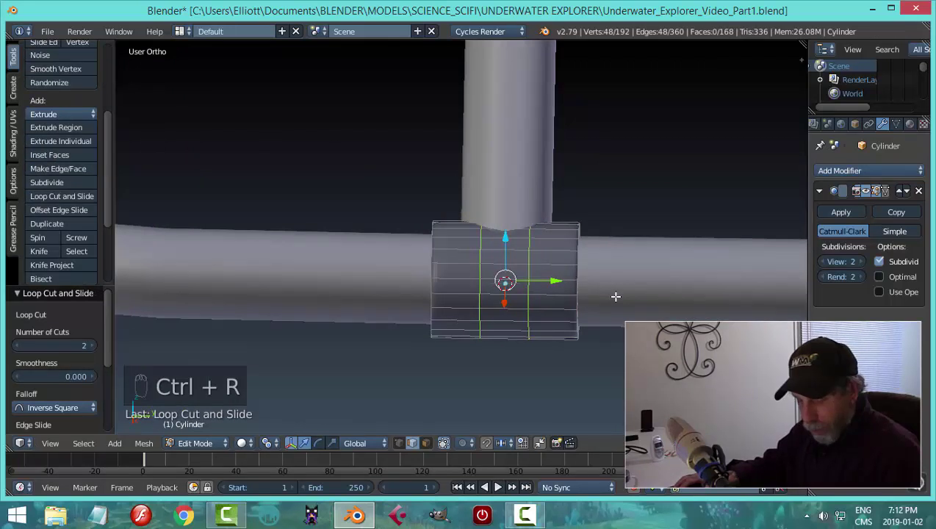
key(s)
key(y)
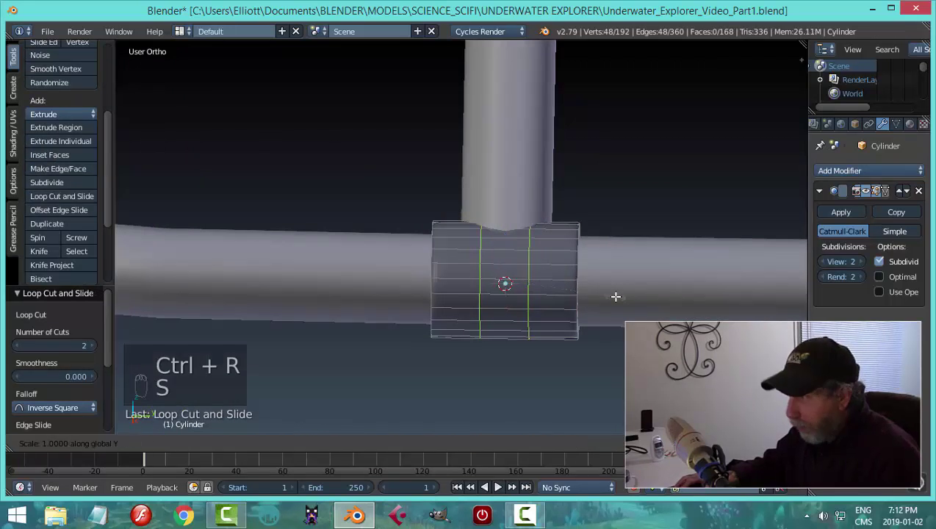
click(292, 75)
Set the pivot to Median Point, scale the two loops about 2.9 along Y towards the collar's ends, and return to Object Mode.
click(266, 442)
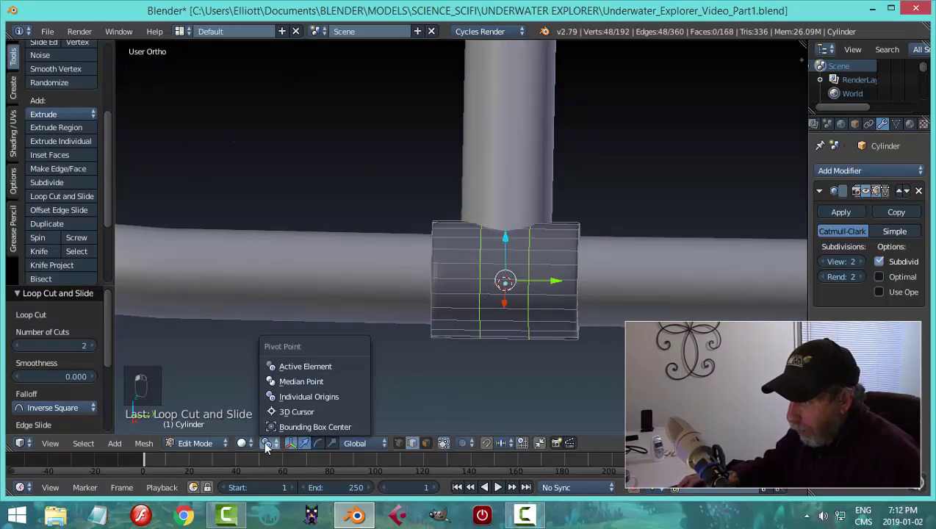
click(294, 377)
key(s)
key(y)
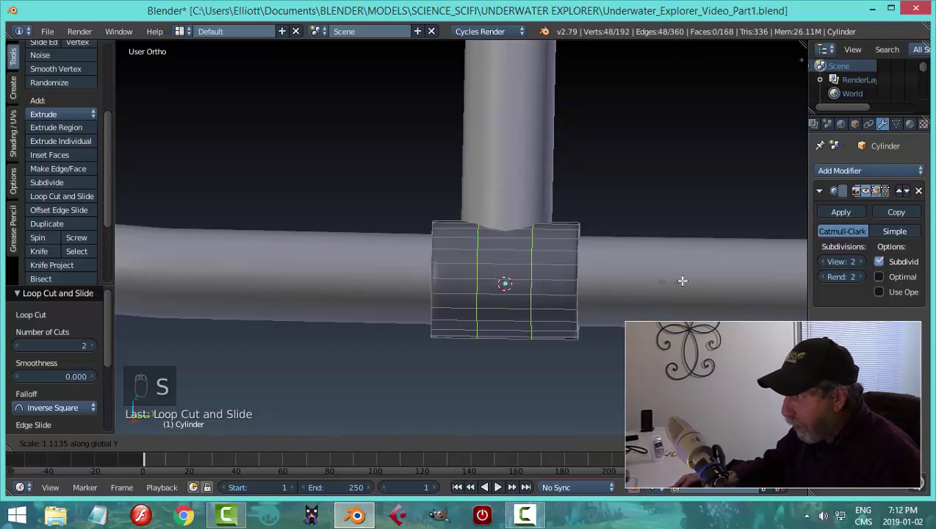
click(239, 265)
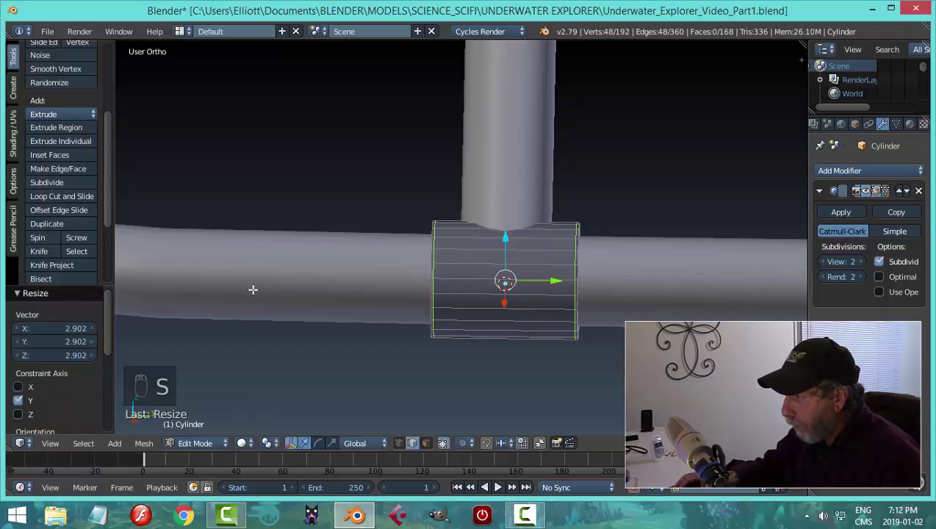
middle_drag(252, 288, 439, 285)
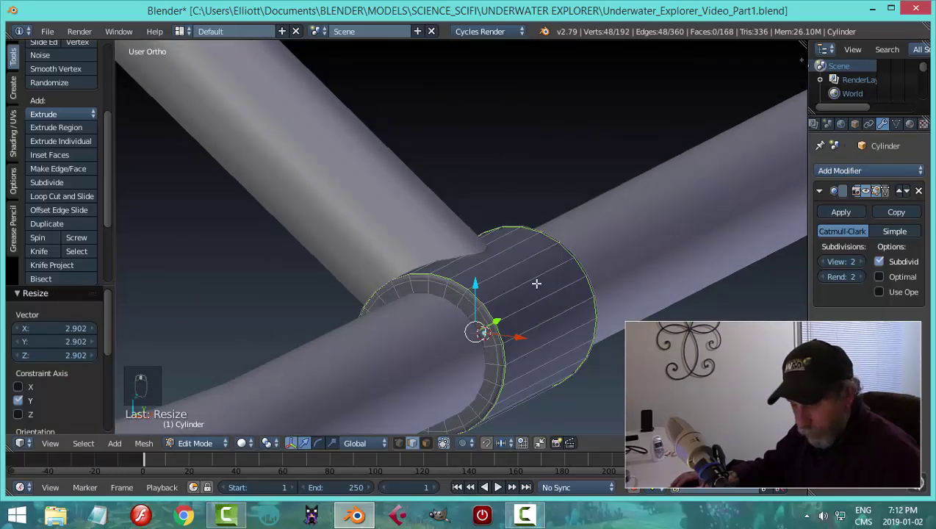
key(a)
key(Tab)
key(a)
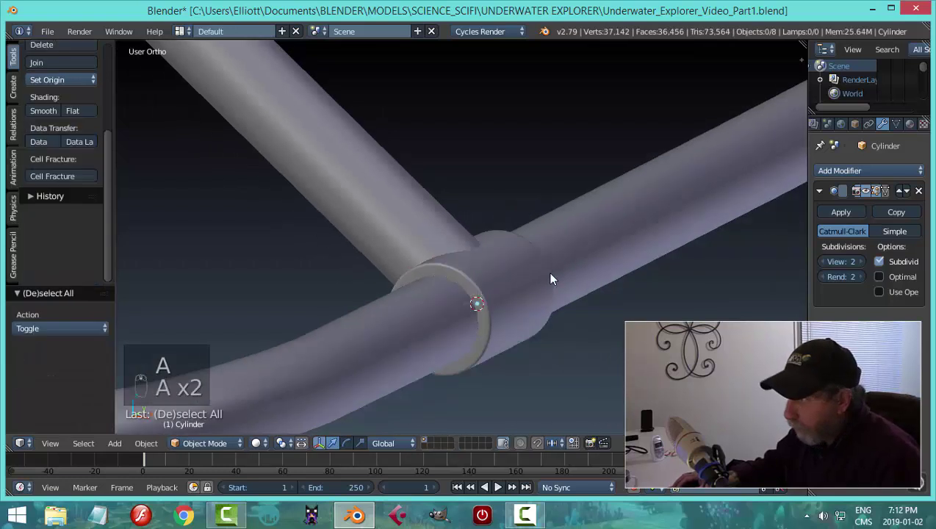
Lengthen the collar along the skid tube by scaling it about 1.26 along Y.
middle_drag(553, 279, 462, 259)
right_click(457, 258)
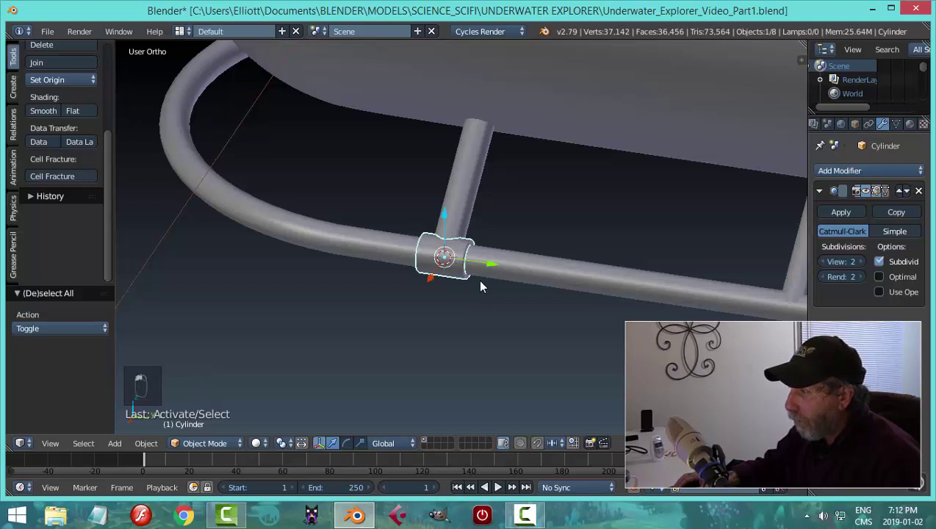
middle_drag(478, 279, 542, 281)
key(s)
key(y)
click(560, 288)
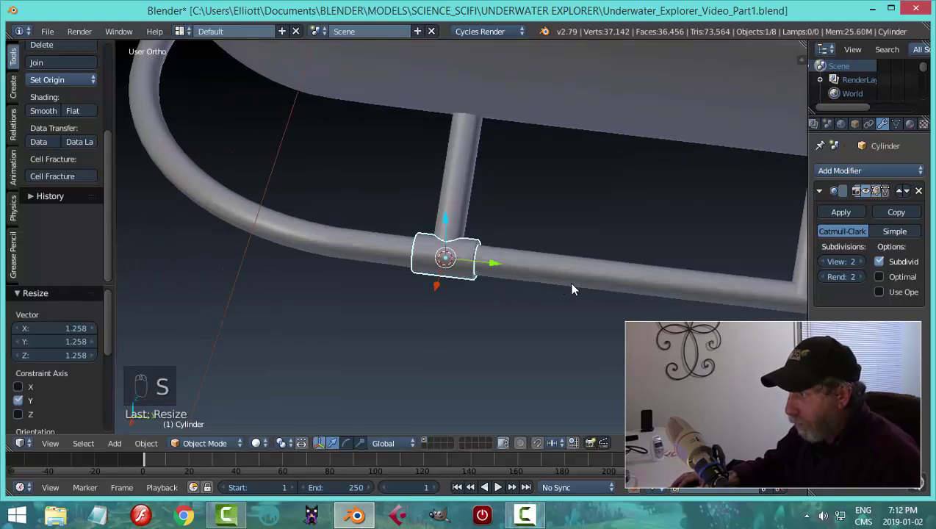
key(a)
In the right side view, duplicate the collar and move the copy about 1.577 along Y onto the rear strut's joint.
scroll(568, 272, down, 5)
middle_drag(499, 311, 472, 247)
scroll(493, 328, up, 5)
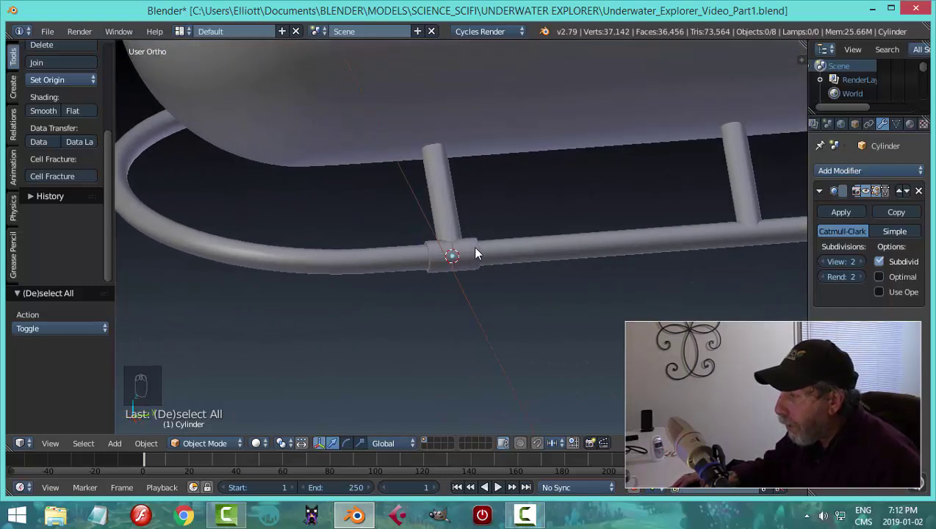
right_click(472, 249)
key(KP_3)
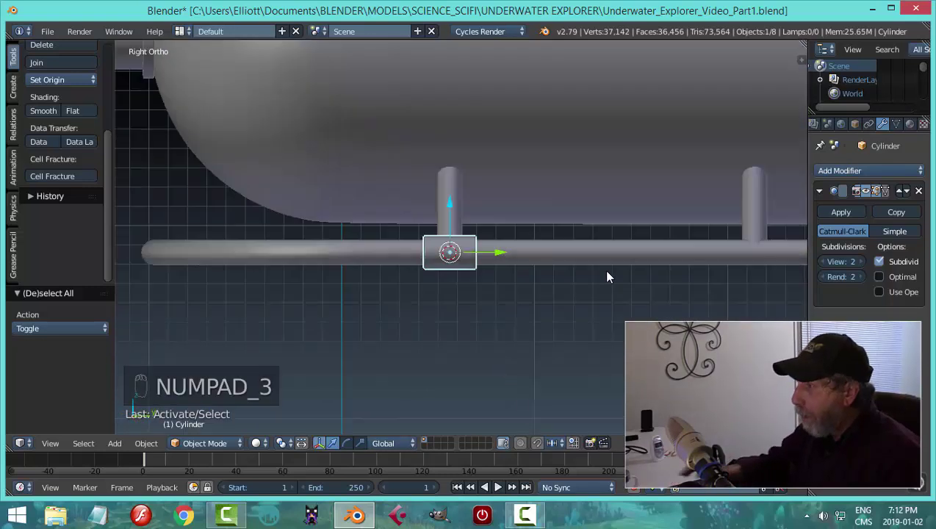
scroll(579, 278, down, 2)
shift+middle_drag(574, 287, 553, 305)
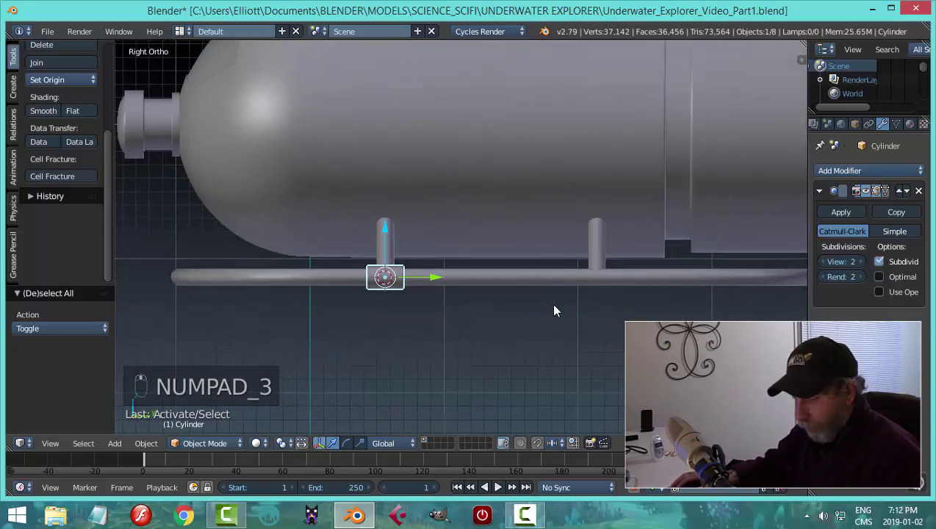
key(shift+d)
drag(436, 283, 646, 292)
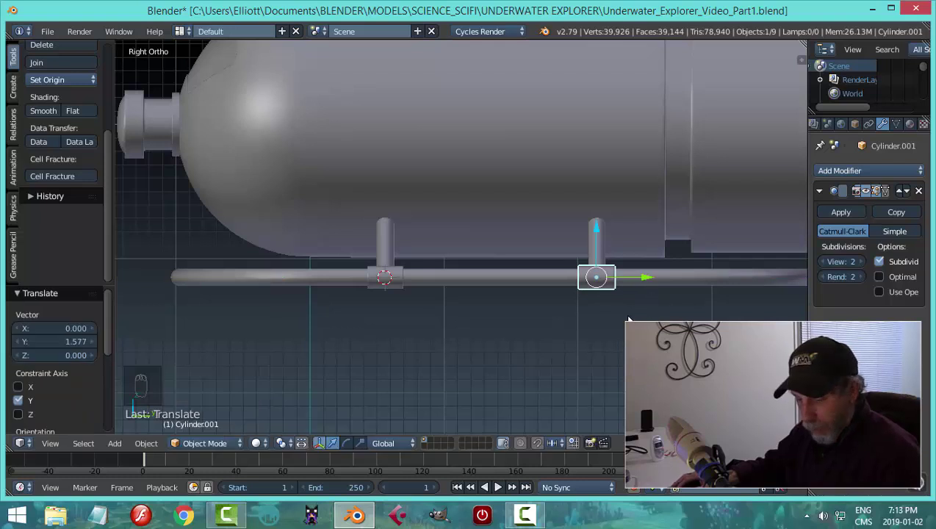
scroll(527, 284, down, 4)
key(a)
Add a Mirror modifier to the collar at the front strut.
middle_drag(526, 284, 438, 340)
scroll(439, 296, up, 4)
scroll(489, 309, down, 2)
scroll(370, 328, up, 3)
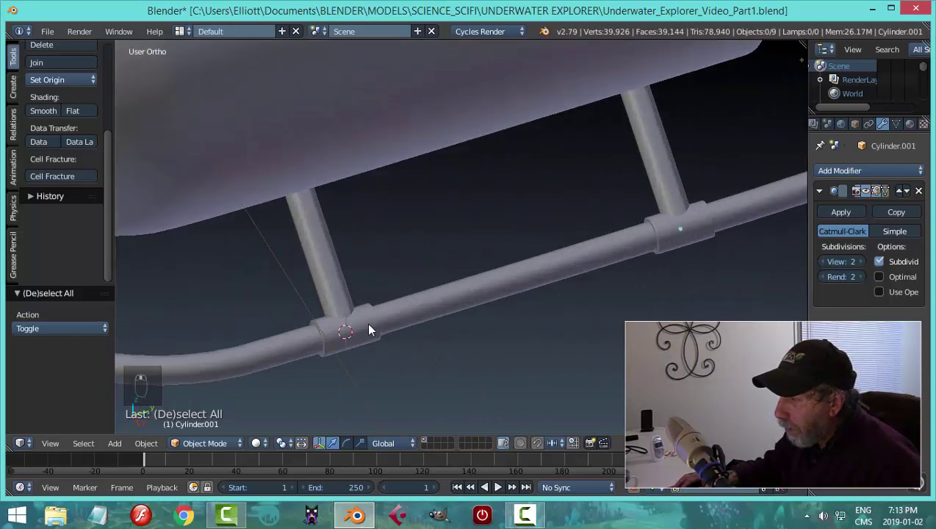
right_click(365, 321)
click(856, 174)
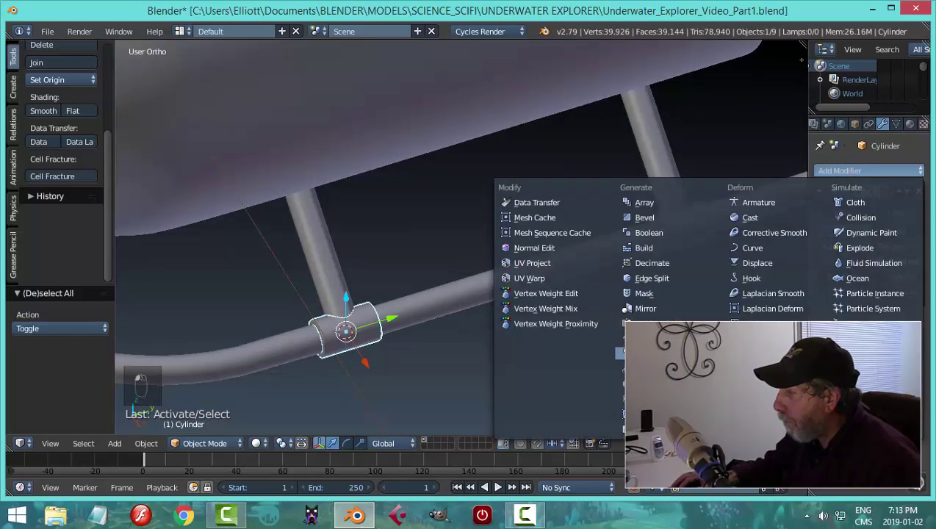
click(661, 319)
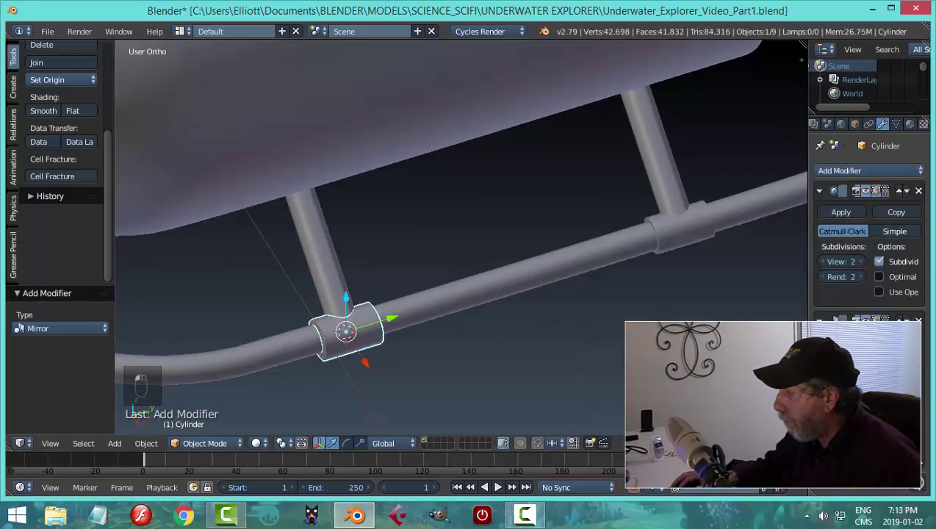
Add a Mirror modifier to the collar at the rear strut.
scroll(498, 266, down, 6)
middle_drag(445, 299, 514, 272)
right_click(553, 270)
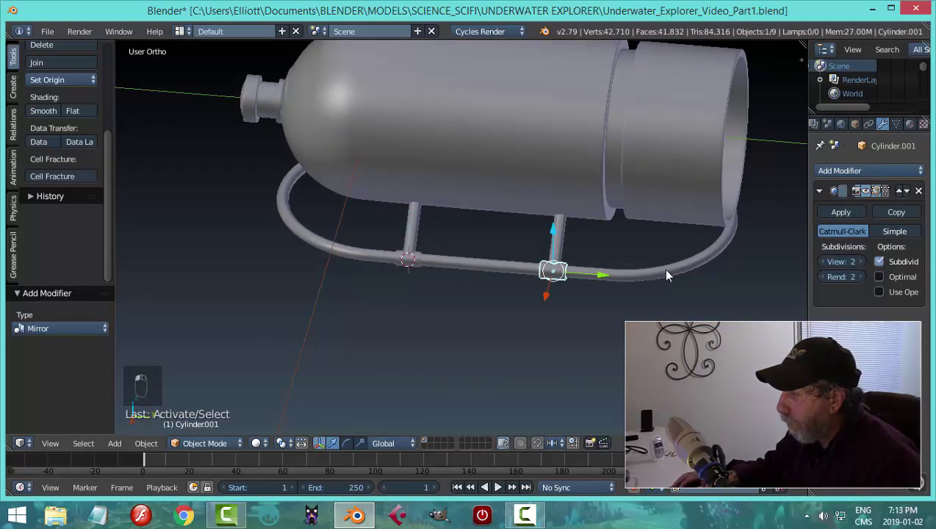
click(853, 171)
click(647, 399)
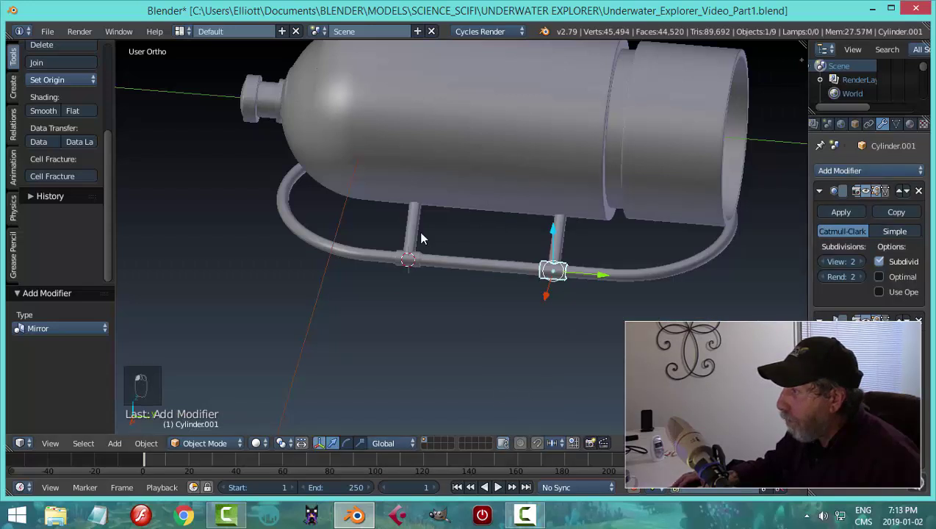
Deselect everything, check the far side of the craft, and save the Underwater_Explorer_Video_Part1.blend file.
middle_drag(420, 235, 461, 202)
key(a)
scroll(433, 202, up, 3)
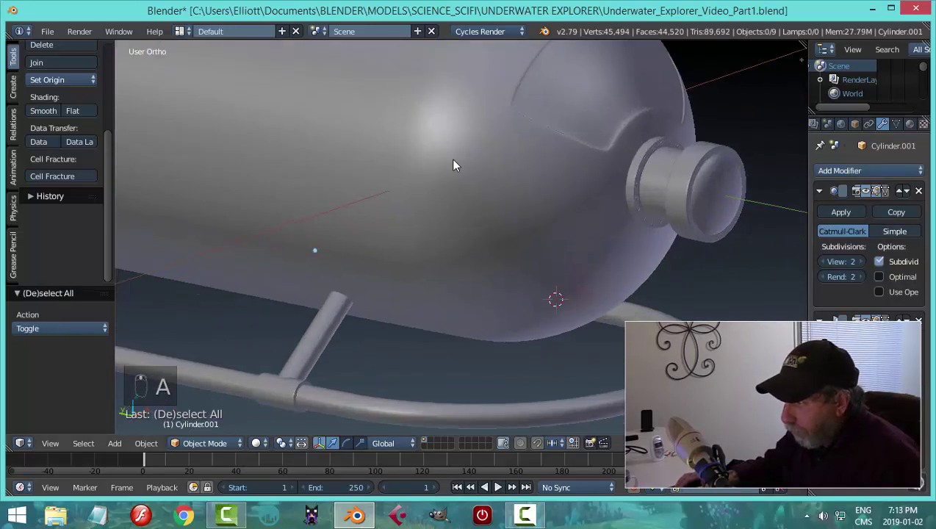
middle_drag(453, 163, 367, 148)
scroll(491, 162, down, 3)
key(ctrl+s)
scroll(433, 185, down, 3)
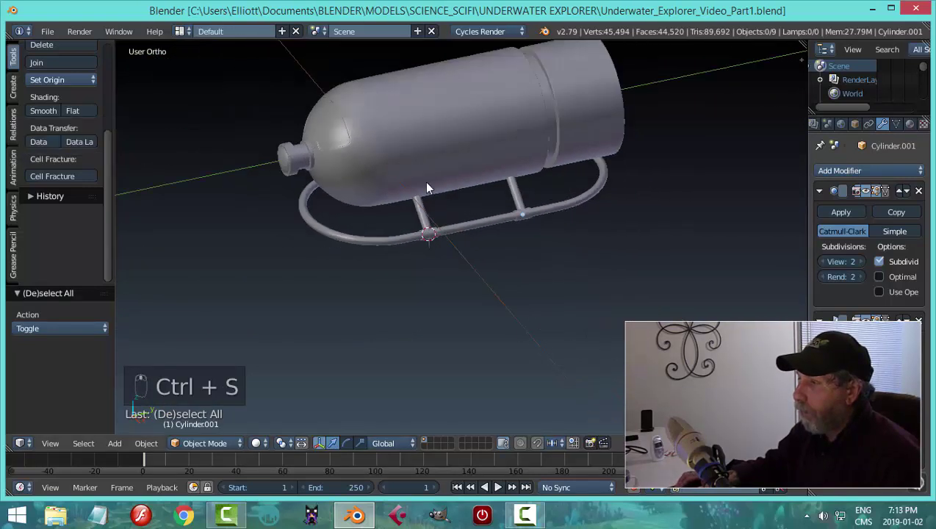
middle_drag(426, 188, 443, 218)
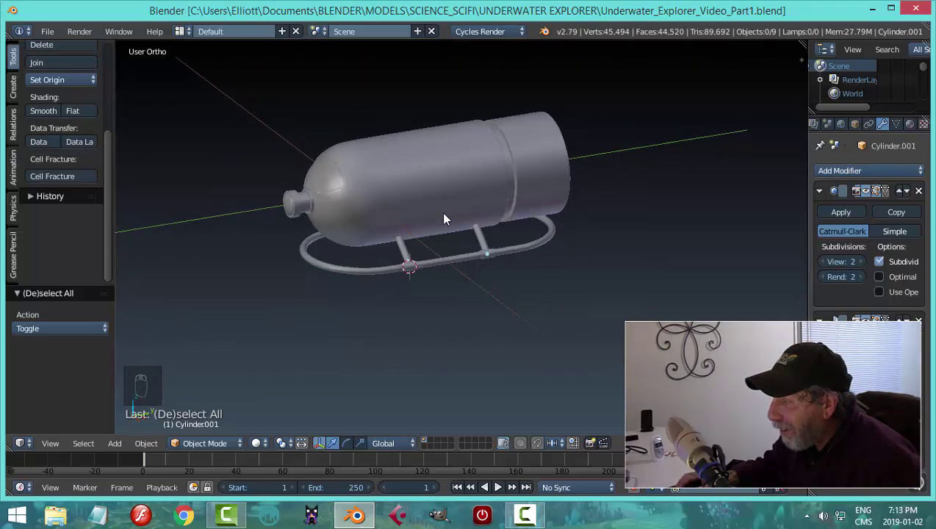
scroll(431, 212, up, 6)
shift+middle_drag(417, 176, 443, 267)
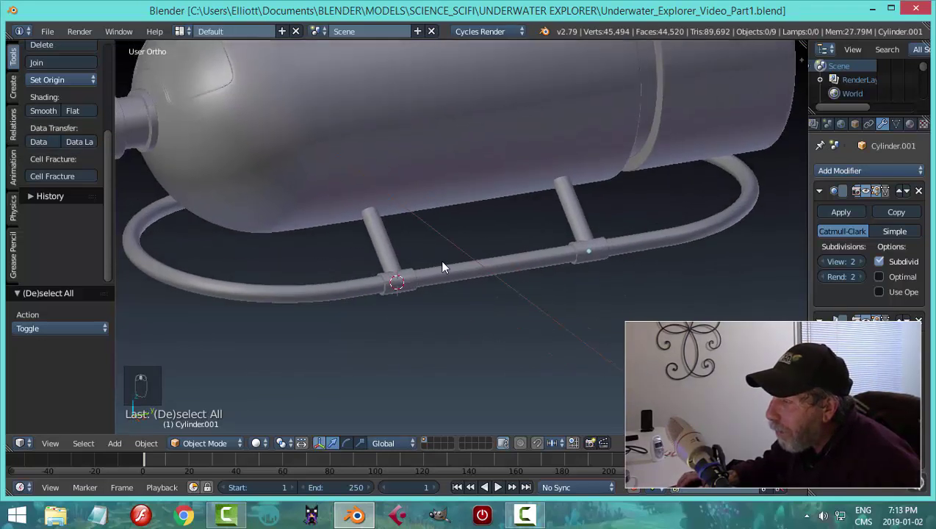
Enter edit mode on the front strut's curve and select its end point inside the hull.
scroll(437, 250, up, 2)
scroll(432, 241, down, 1)
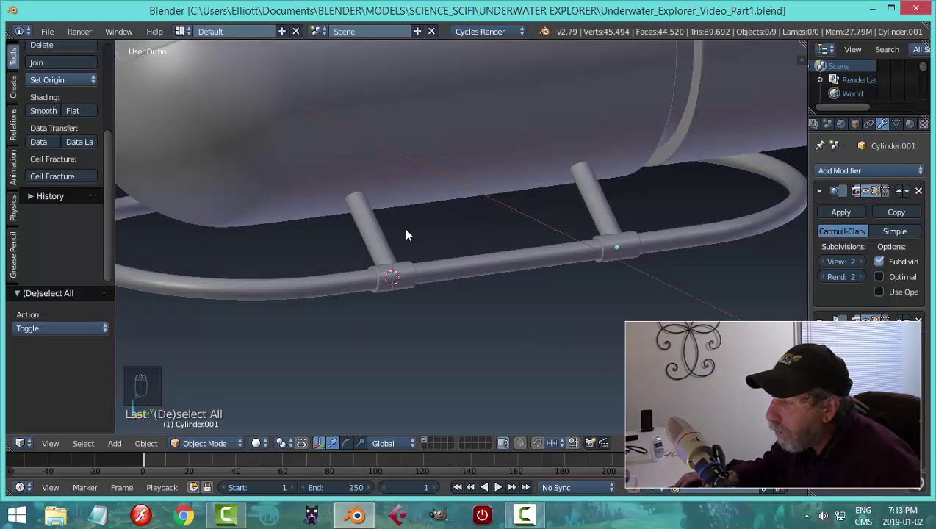
right_click(362, 200)
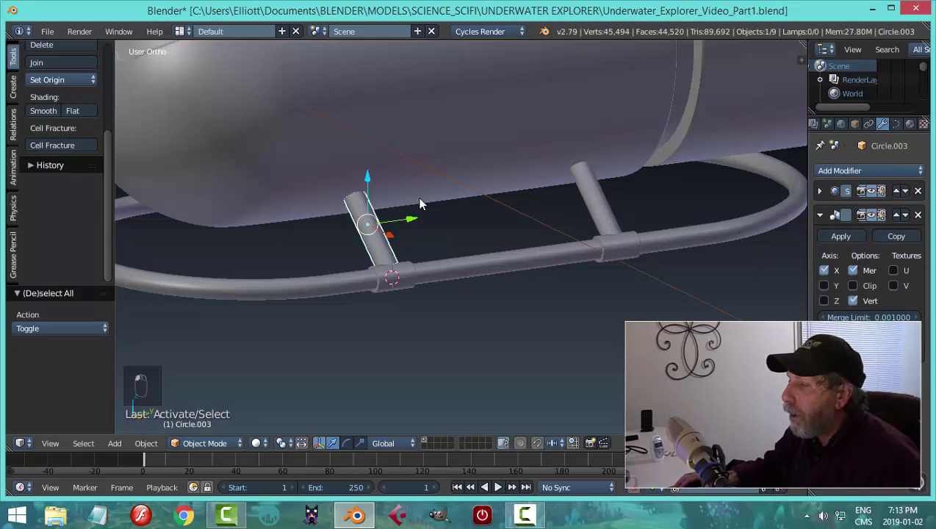
key(Tab)
key(Tab)
scroll(358, 197, up, 3)
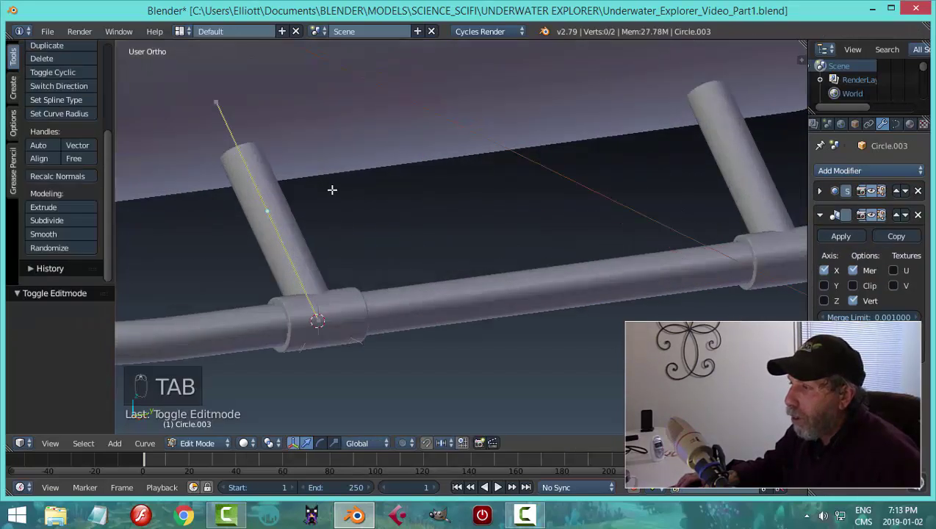
scroll(332, 190, down, 4)
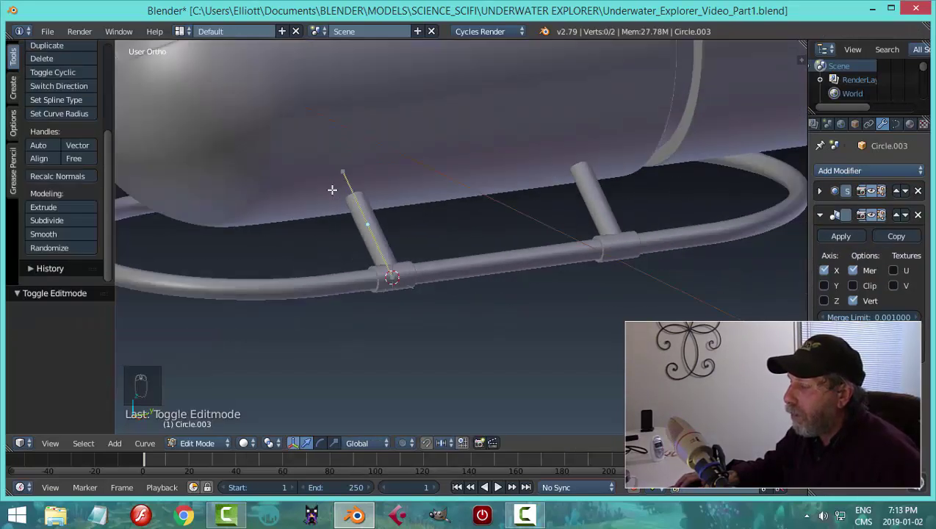
key(Tab)
key(Tab)
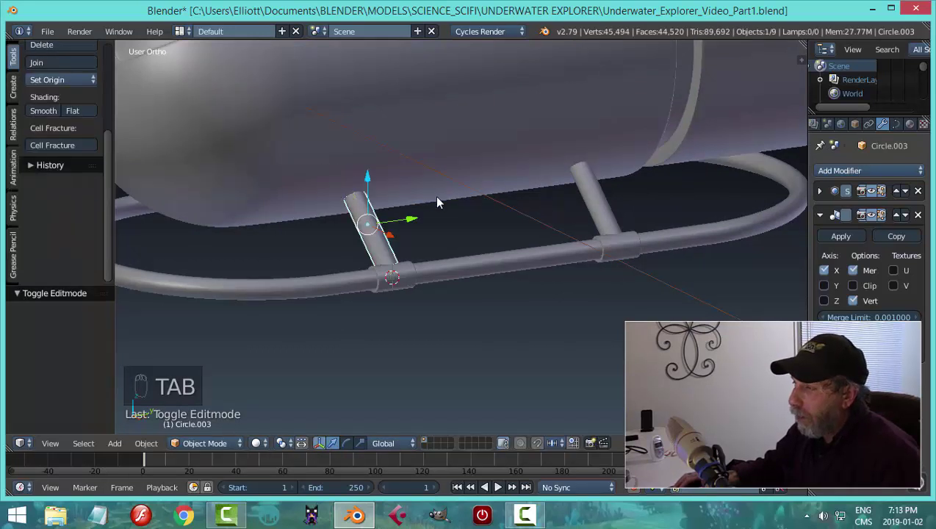
key(Tab)
right_click(344, 170)
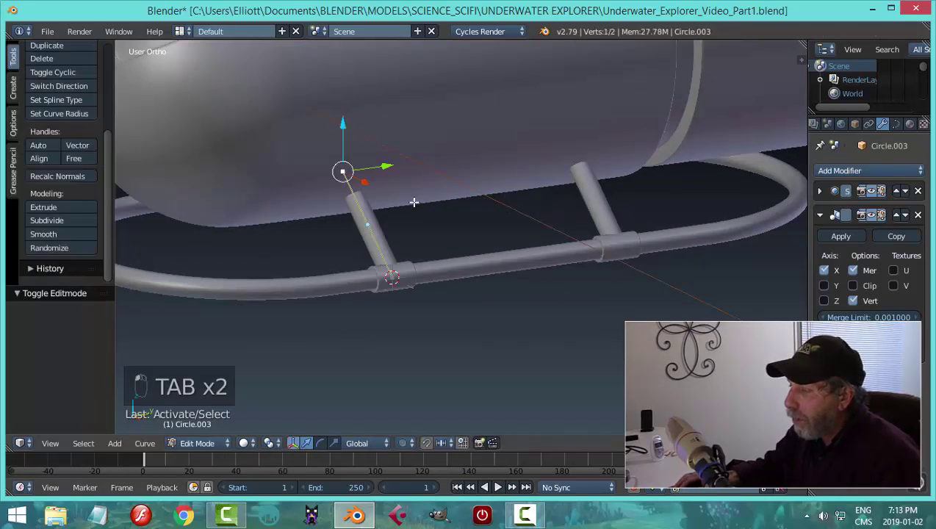
Set the transform orientation to Normal for the selected strut end point.
middle_drag(455, 209, 516, 238)
click(373, 443)
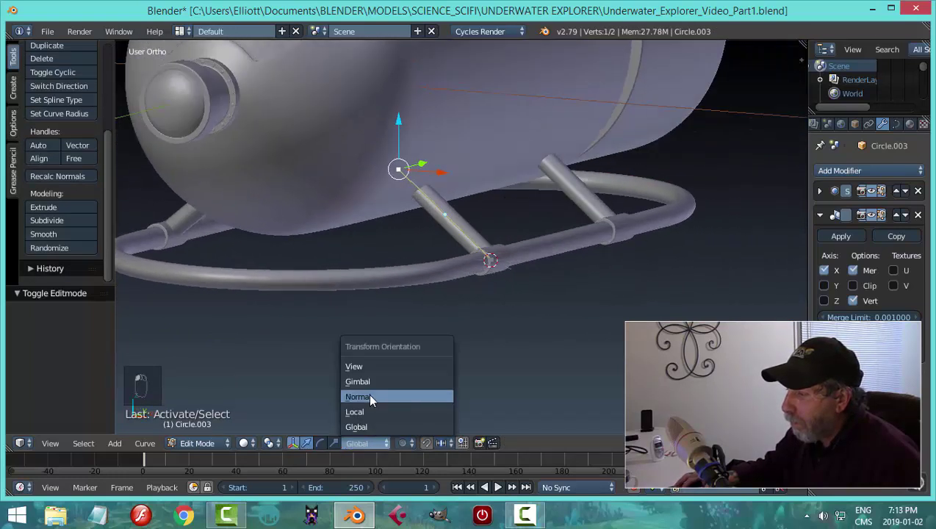
click(372, 395)
mouse_move(483, 292)
middle_down()
mouse_move(528, 307)
mouse_move(480, 293)
mouse_move(506, 316)
mouse_move(463, 297)
mouse_move(469, 305)
middle_up()
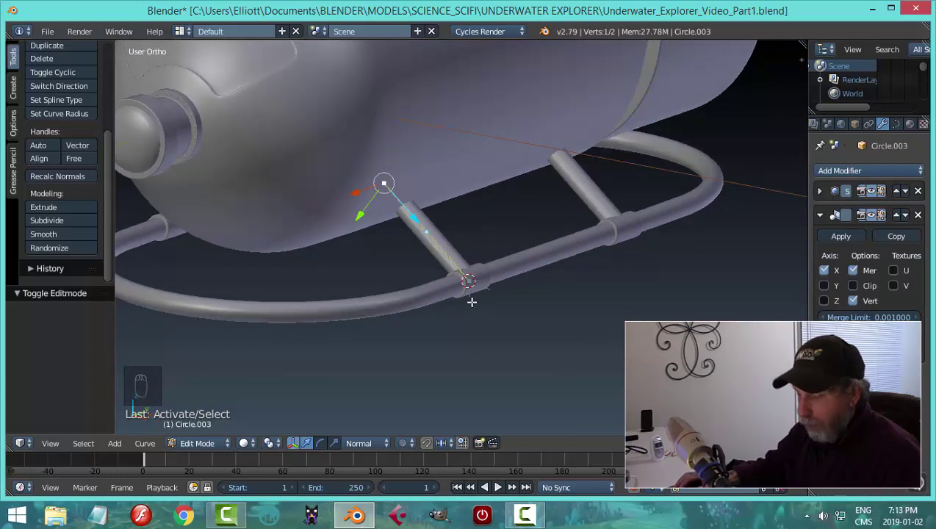
Snap the 3D cursor to the selected strut end point, deselect it and return to object mode.
key(shift+s)
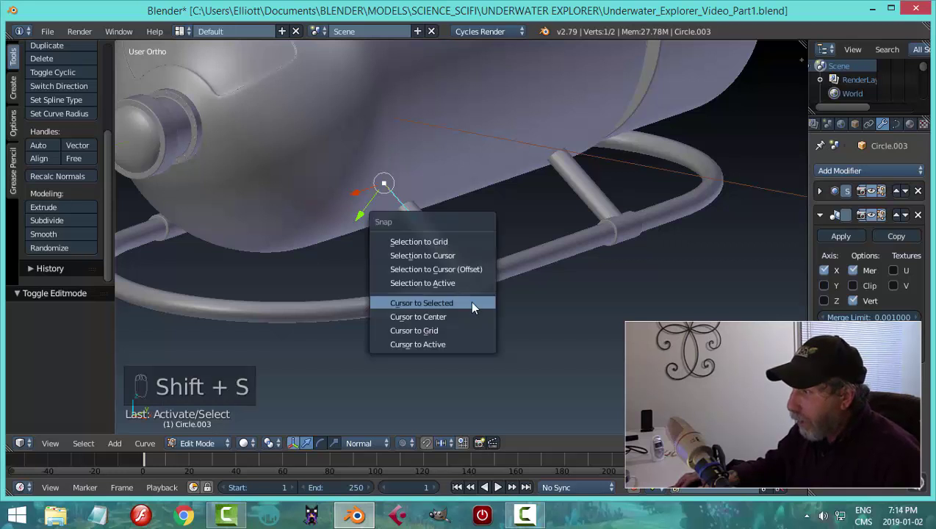
click(472, 307)
key(a)
key(Tab)
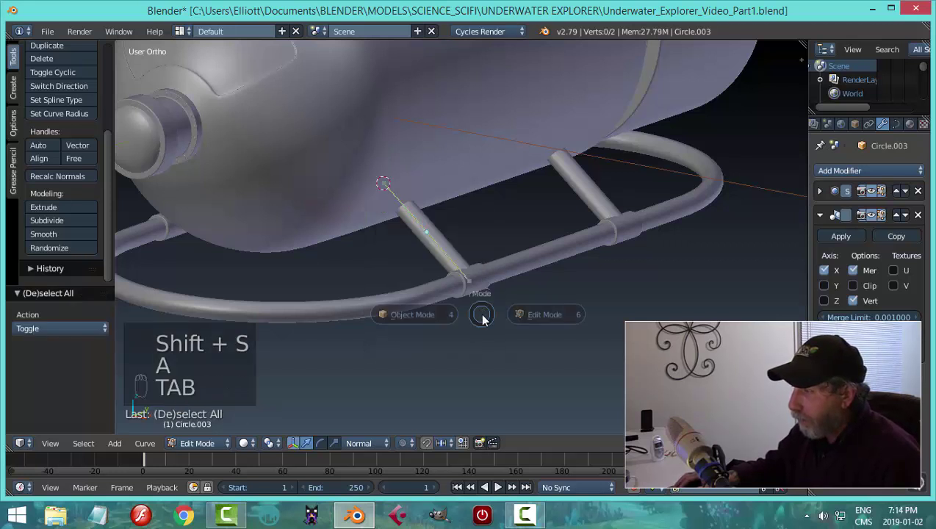
Set the transform orientation to Global and add a cylinder mesh at the 3D cursor.
click(389, 445)
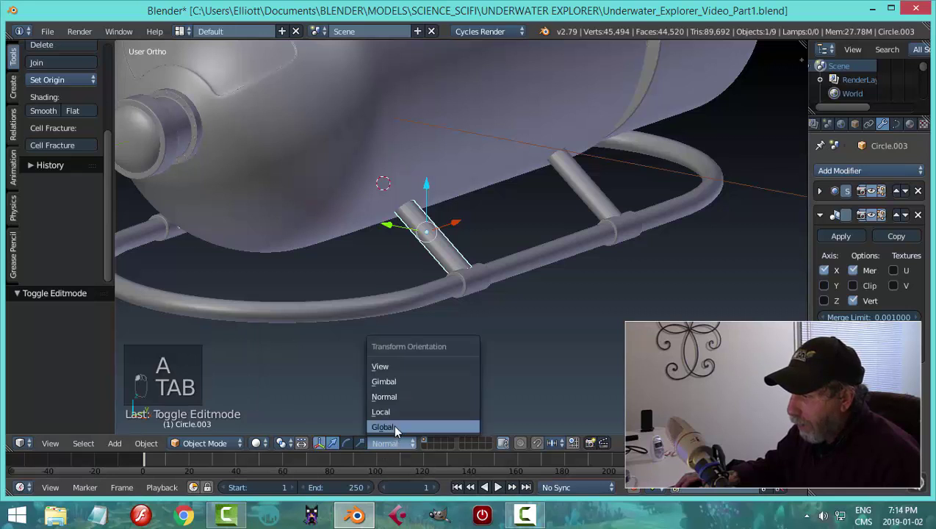
click(392, 424)
key(shift+a)
mouse_move(482, 360)
mouse_move(455, 283)
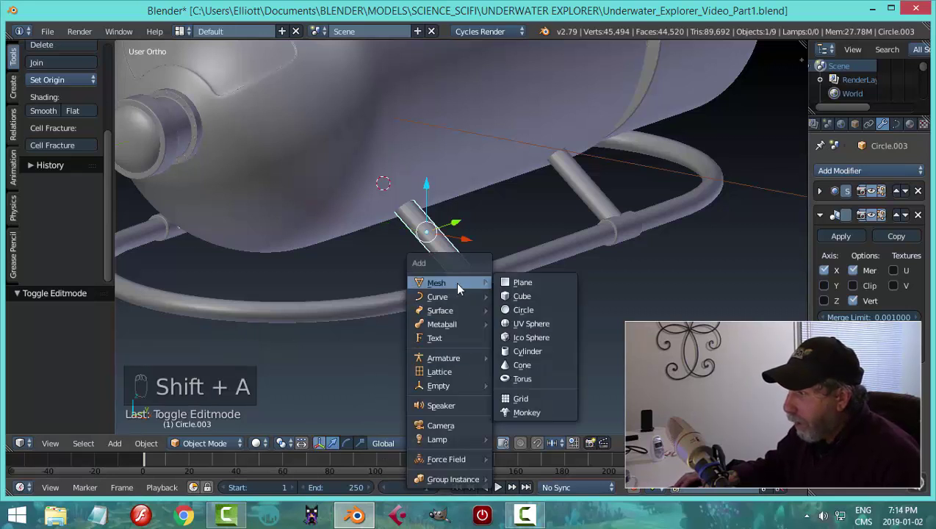
click(535, 353)
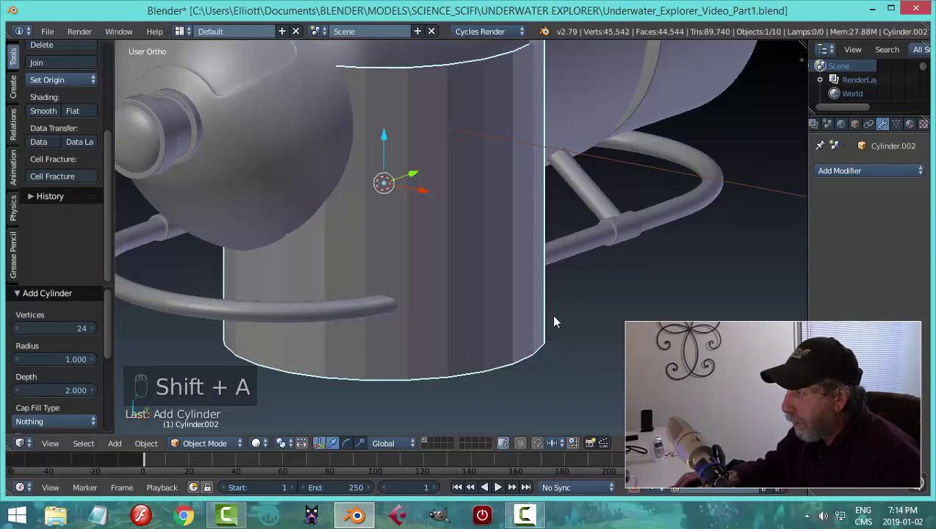
scroll(550, 313, down, 3)
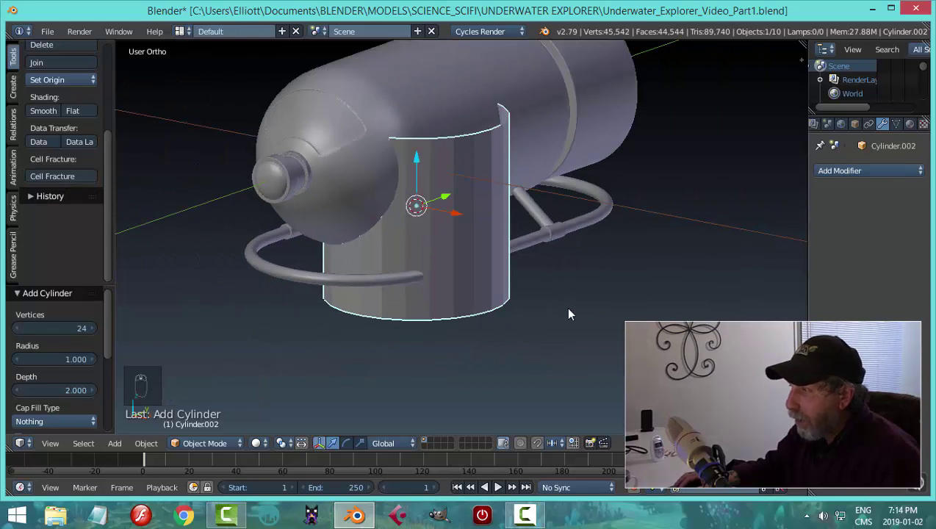
In edit mode, scale the new cylinder to about 0.183 and flatten it to about 0.403 along Z.
key(Tab)
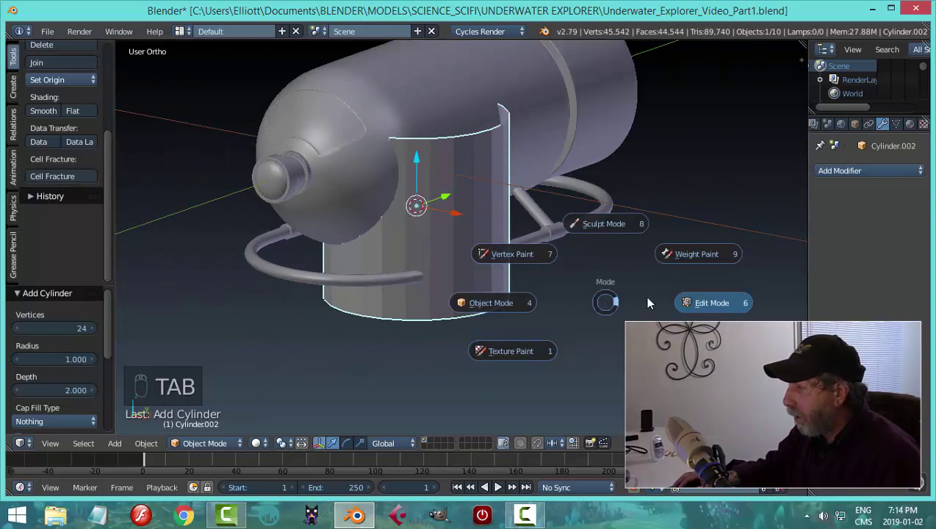
click(689, 299)
key(s)
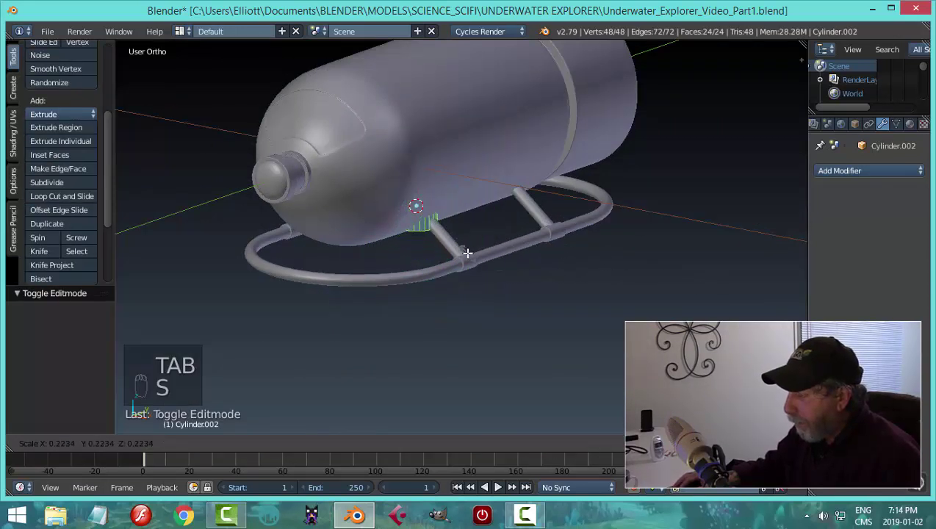
click(453, 244)
key(s)
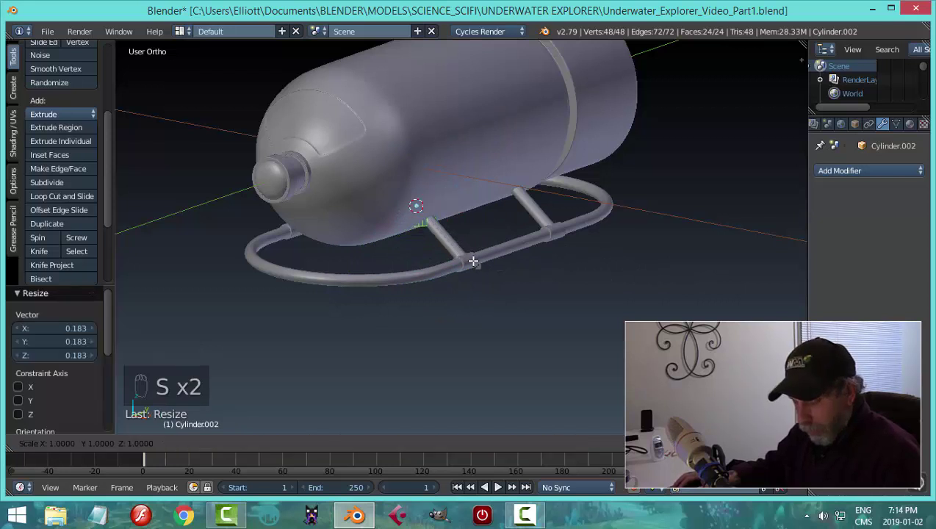
click(434, 232)
middle_drag(434, 232, 458, 222)
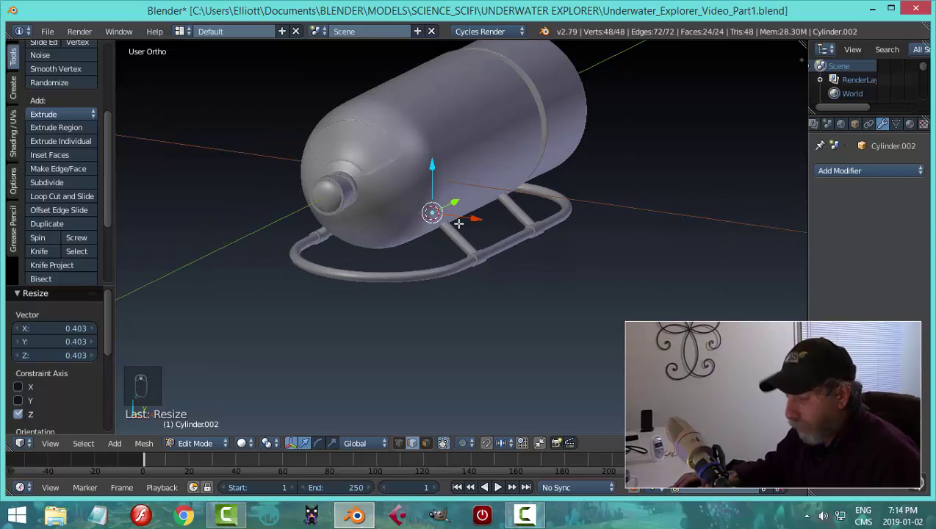
Rotate the small cylinder about 52.2° around Y and move it about 0.287 along X toward the strut.
key(r)
key(y)
click(455, 233)
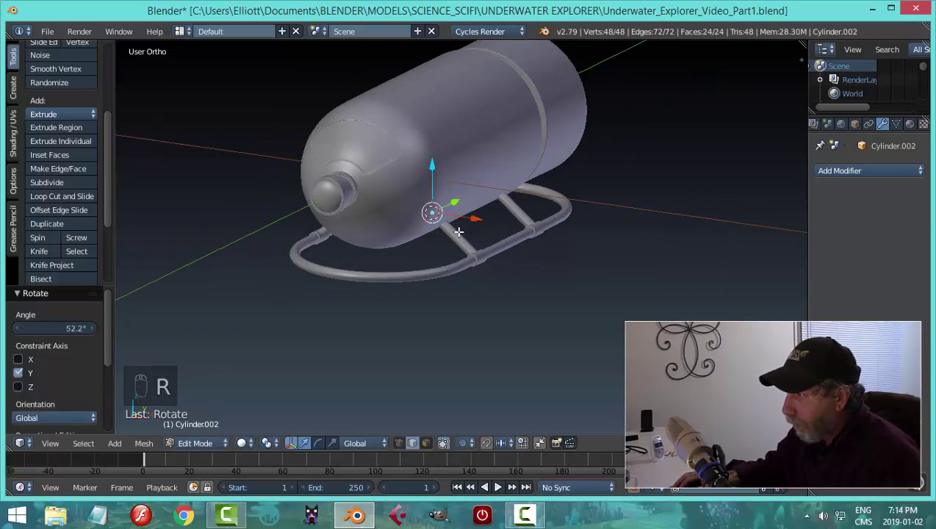
key(g)
key(x)
click(495, 235)
Rotate the cylinder further around Y to line up with the strut and scale it to about 0.589.
middle_drag(496, 235, 552, 229)
scroll(515, 257, up, 3)
key(r)
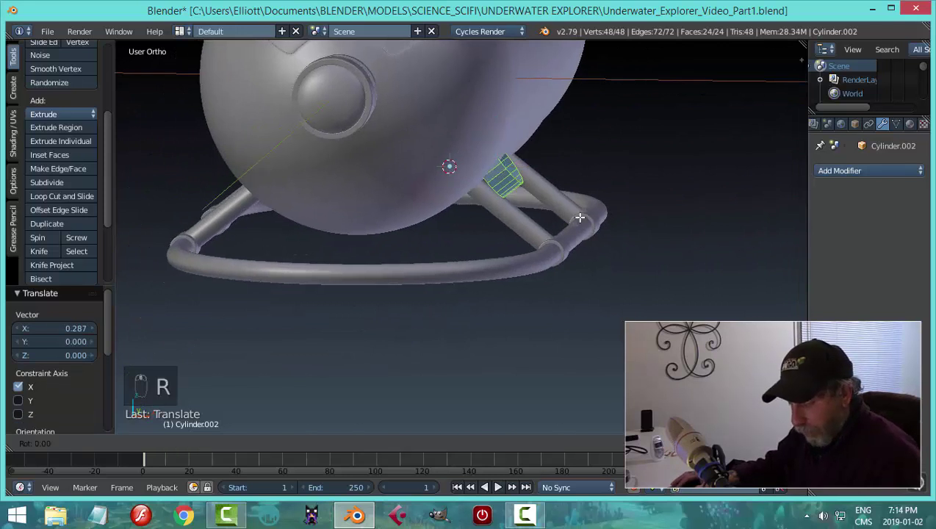
key(y)
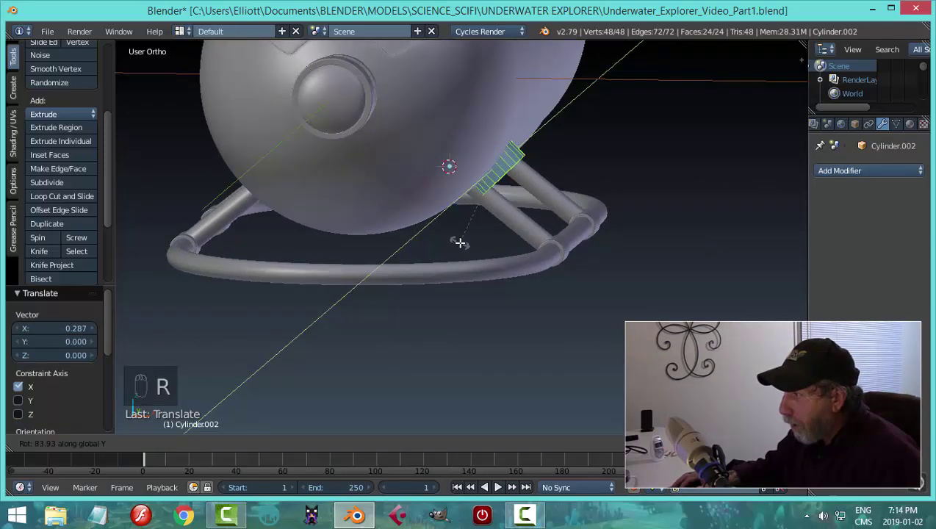
click(539, 205)
key(s)
click(501, 202)
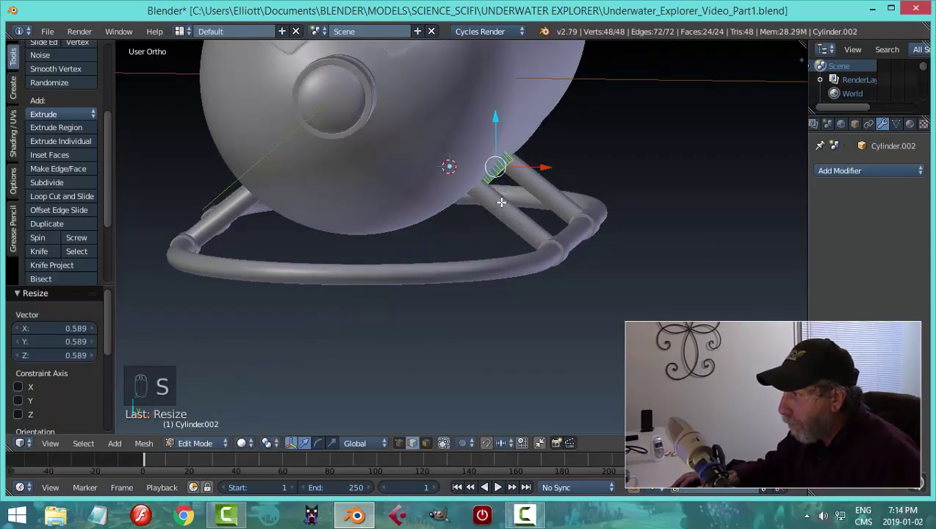
Using the Normal orientation, move the ring about 0.072 along Z and adjust it onto the front strut's upper end.
click(376, 444)
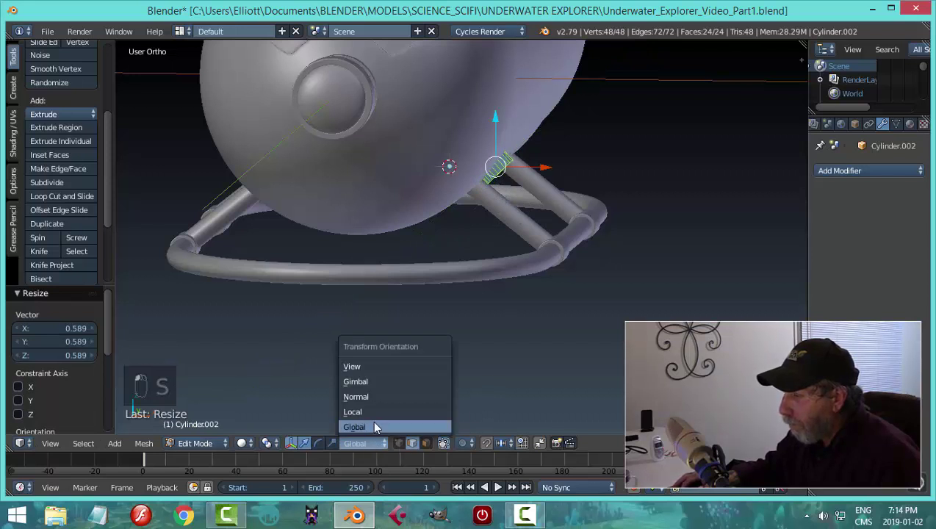
click(367, 396)
drag(478, 182, 502, 189)
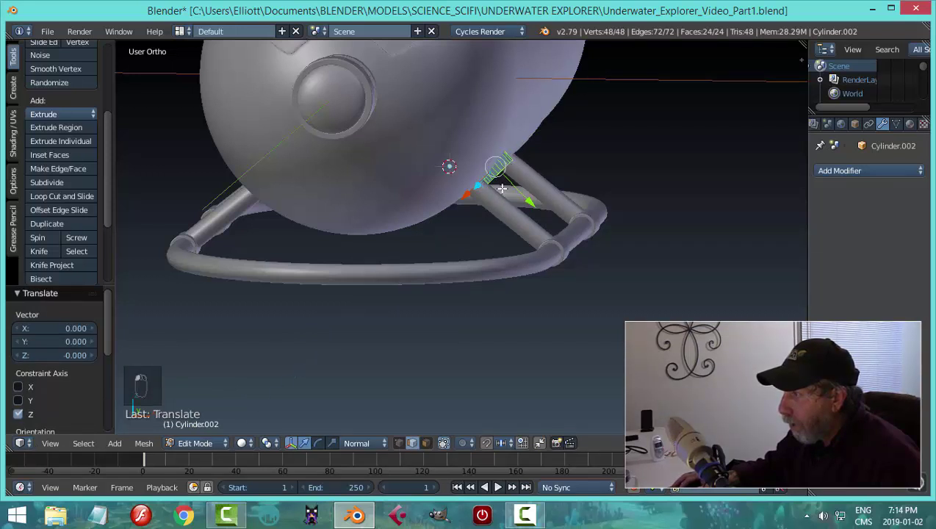
middle_drag(558, 223, 504, 223)
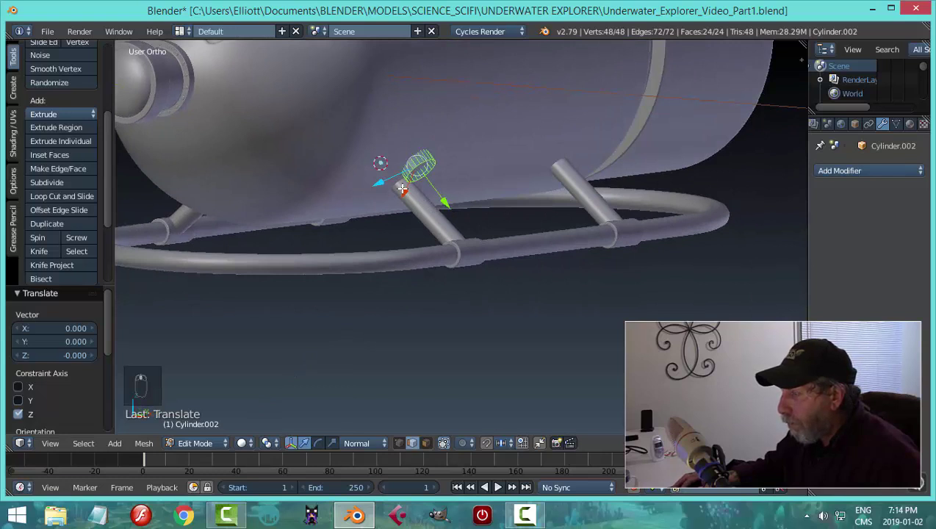
middle_drag(402, 188, 379, 210)
key(e)
click(404, 219)
key(g)
key(z)
click(323, 209)
key(e)
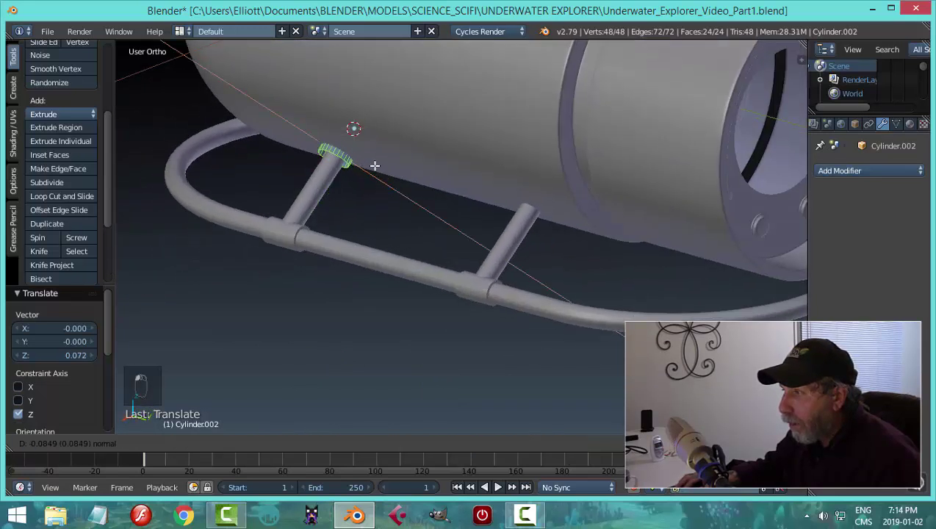
click(374, 166)
Scale the ring to about 0.793 and move it about 0.010 along its normal X axis around the strut.
middle_drag(375, 169, 445, 157)
key(s)
click(426, 163)
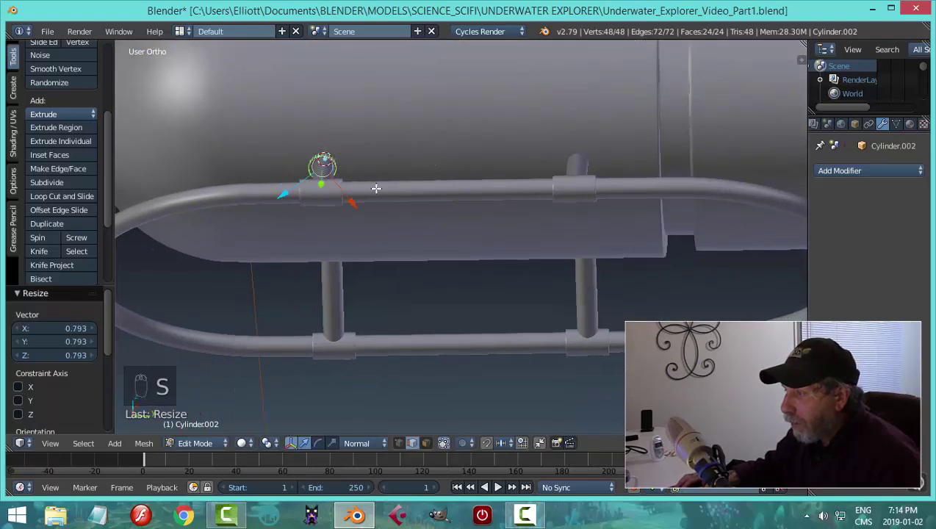
middle_drag(376, 188, 357, 201)
drag(357, 201, 378, 186)
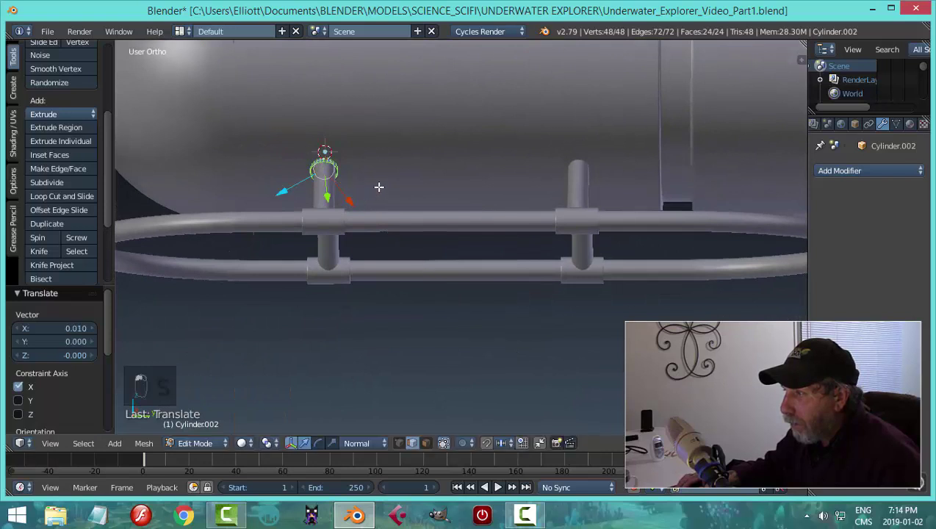
Switch to Global orientation and, in the front view, move the ring about 0.007 along X and 0.010 along Z against the hull.
middle_drag(378, 187, 385, 257)
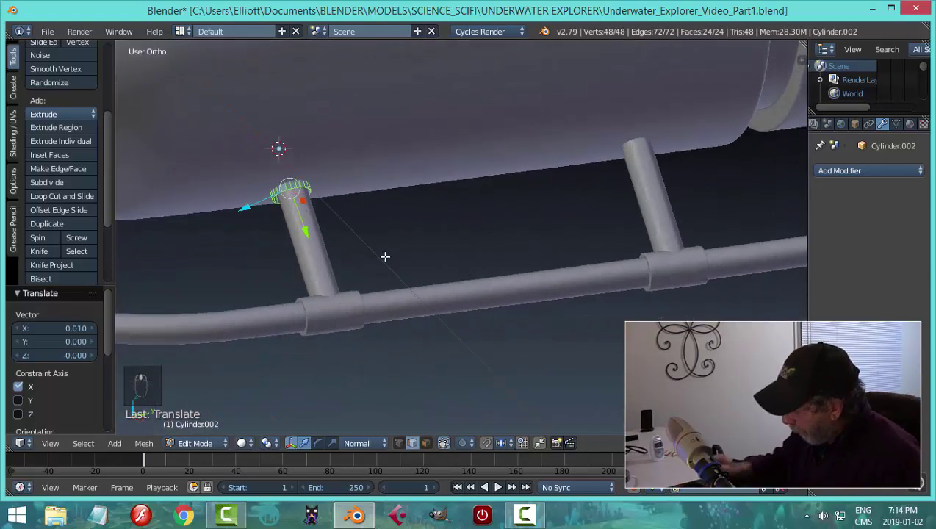
key(KP_Decimal)
middle_drag(514, 286, 545, 246)
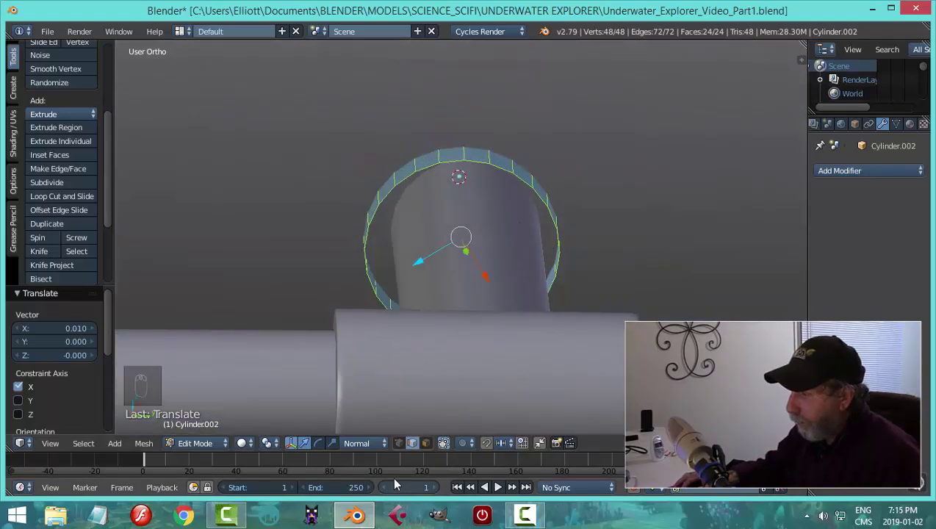
click(363, 442)
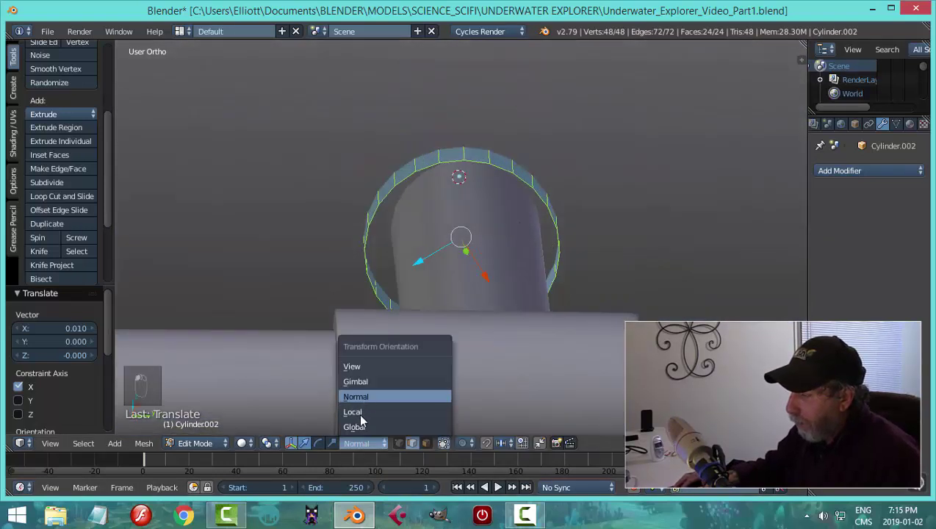
click(356, 426)
middle_drag(470, 327, 594, 381)
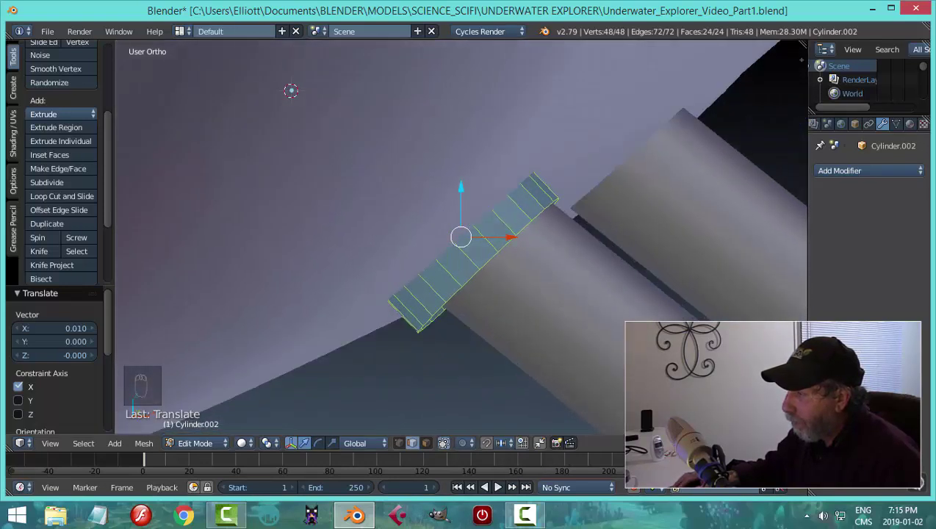
key(KP_1)
key(g)
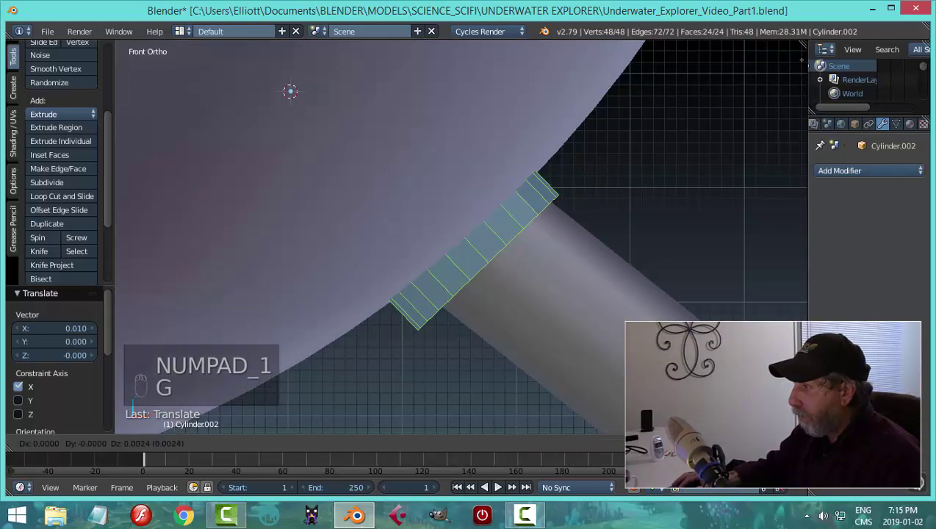
click(631, 371)
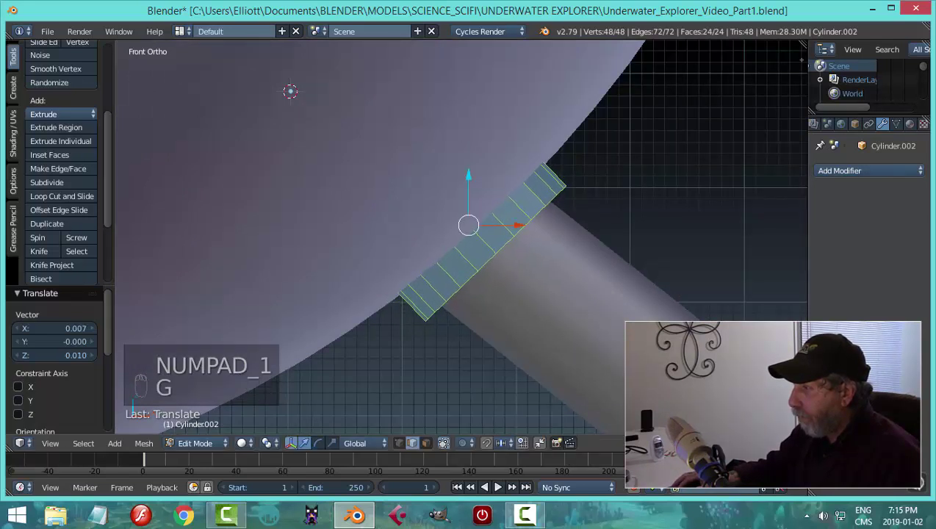
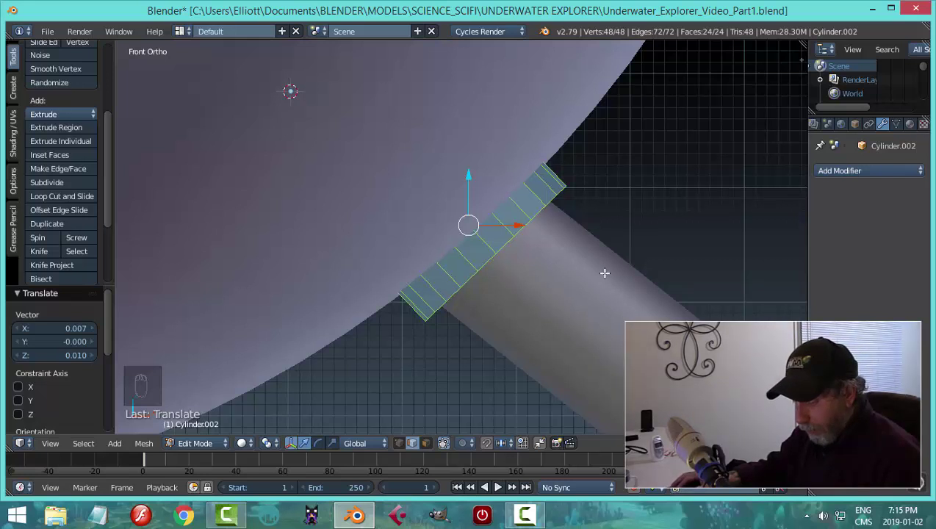
Rotate the ring slightly around Y to follow the hull and extrude its faces in place, shrinking them inward to give the wall thickness.
key(r)
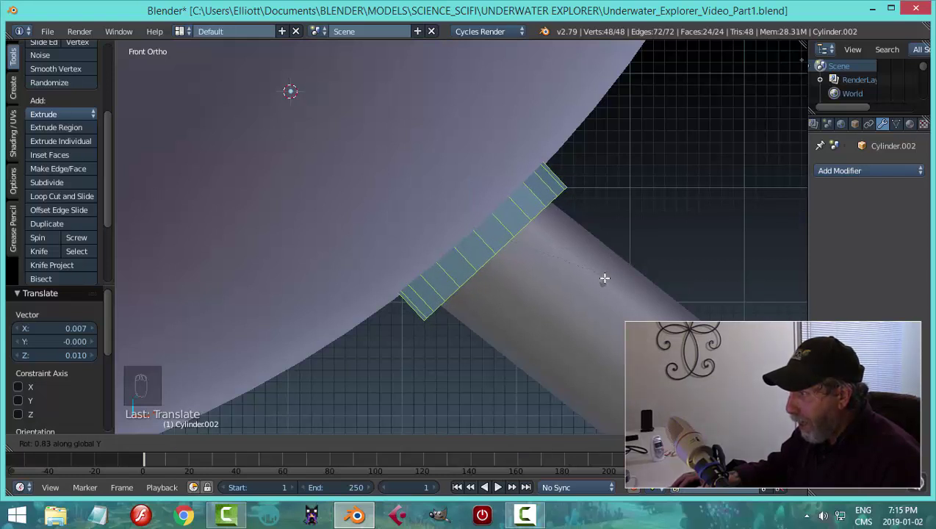
click(639, 271)
middle_drag(663, 267, 585, 259)
key(e)
right_click(647, 252)
key(alt+s)
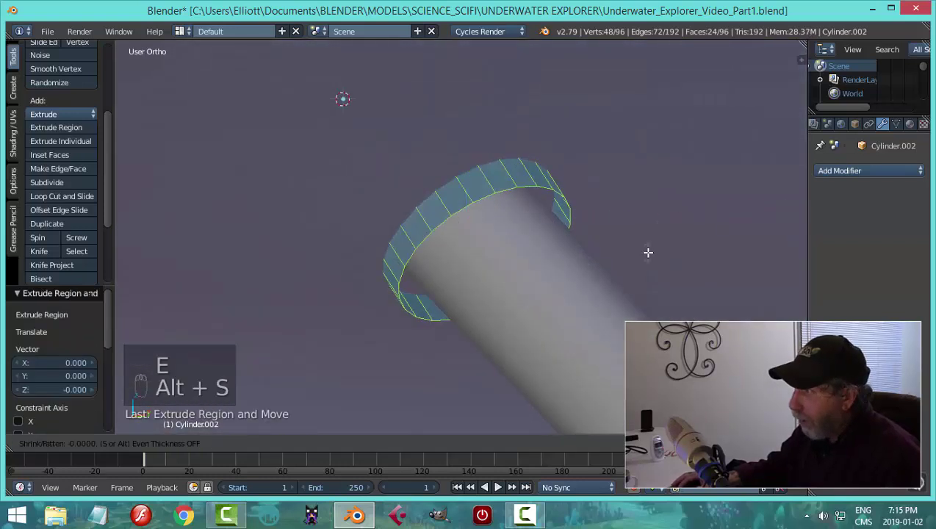
click(613, 235)
Recalculate the normals of the whole ring mesh and return to Object Mode.
key(a)
key(a)
key(a)
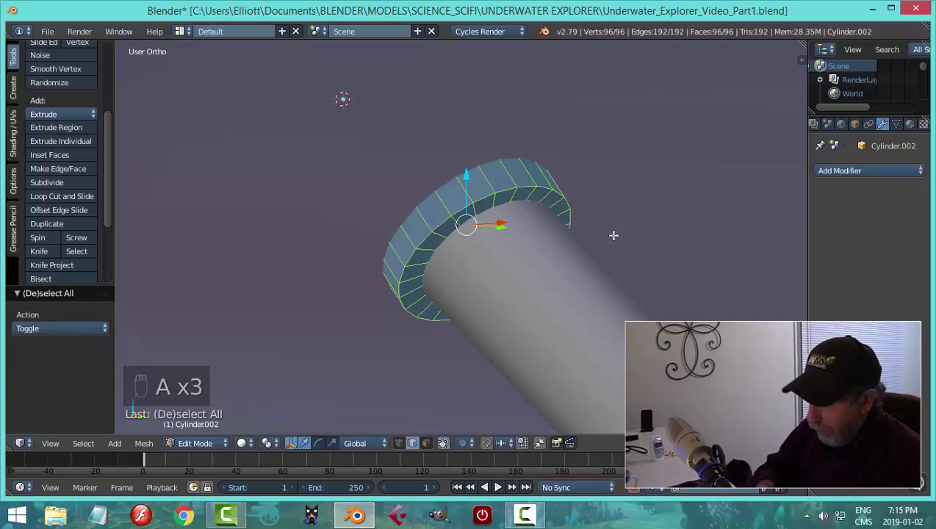
key(ctrl+n)
key(a)
key(Tab)
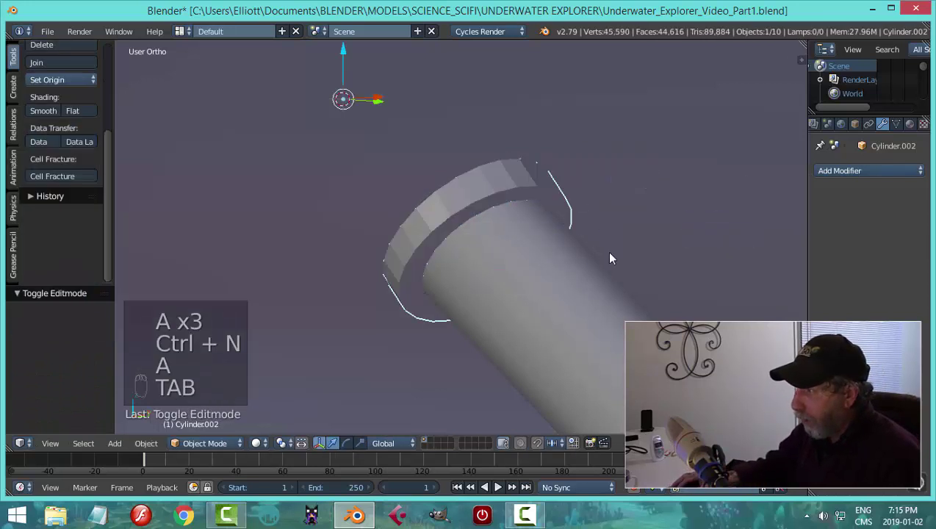
In the front view, move the ring about 0.002 along Z to seat it against the hull.
key(a)
key(a)
middle_drag(609, 259, 526, 274)
scroll(526, 274, up, 6)
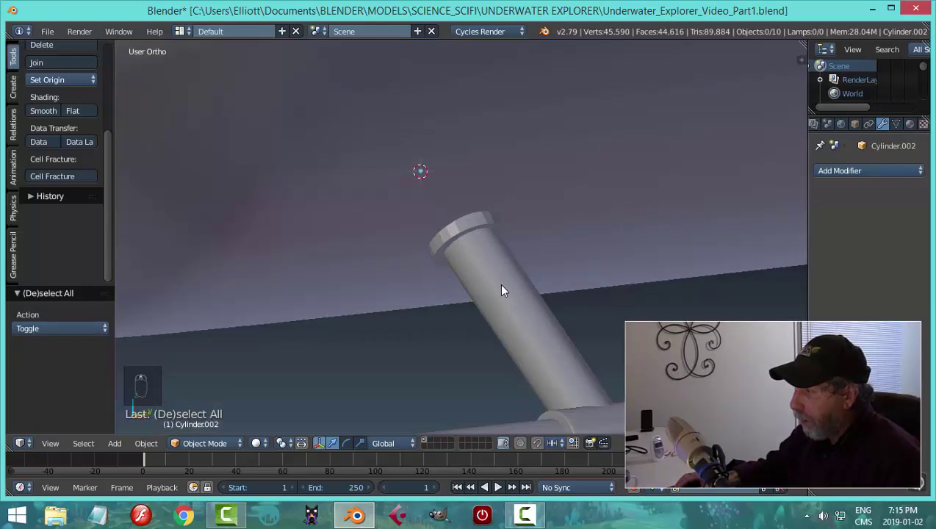
middle_drag(504, 312, 470, 219)
right_click(544, 234)
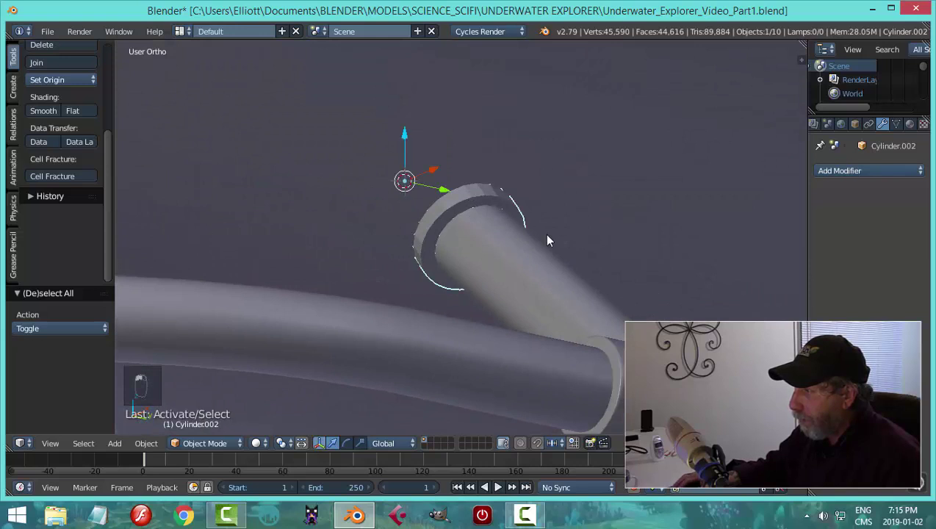
middle_drag(545, 233, 593, 276)
key(KP_1)
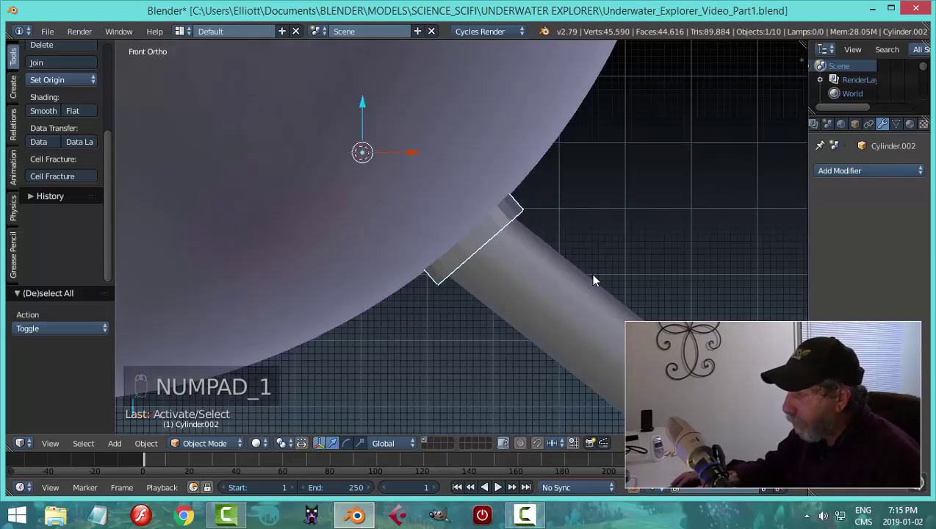
key(g)
click(592, 274)
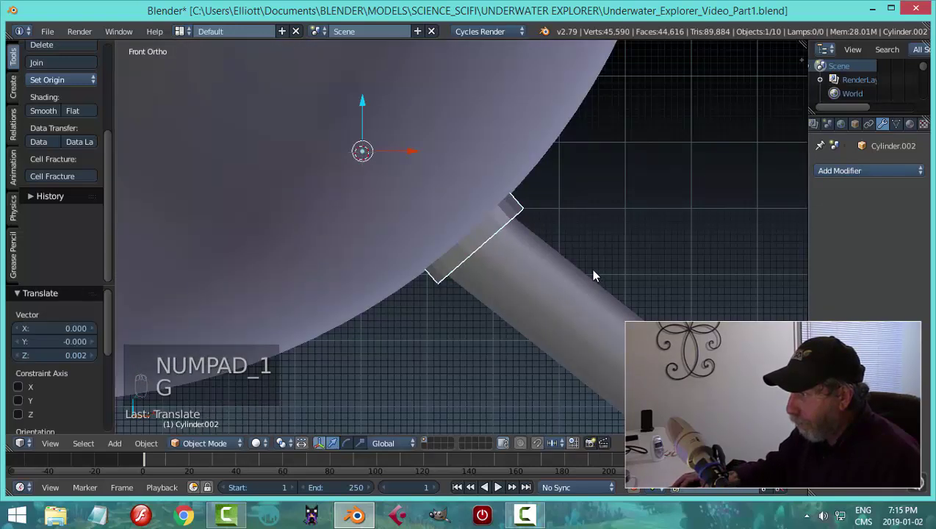
middle_drag(593, 274, 468, 260)
scroll(470, 250, down, 2)
key(a)
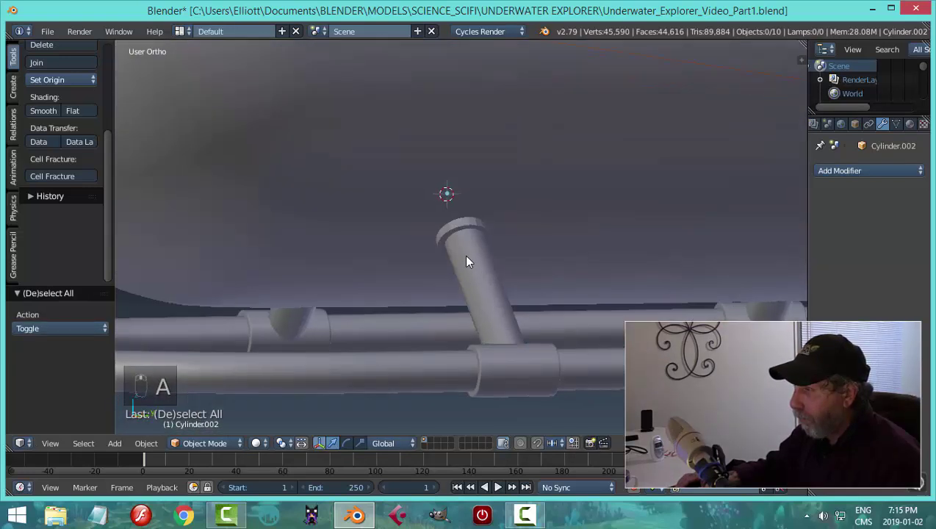
Set the ring's origin to its geometry and snap the 3D cursor to the ring.
right_click(468, 224)
click(53, 81)
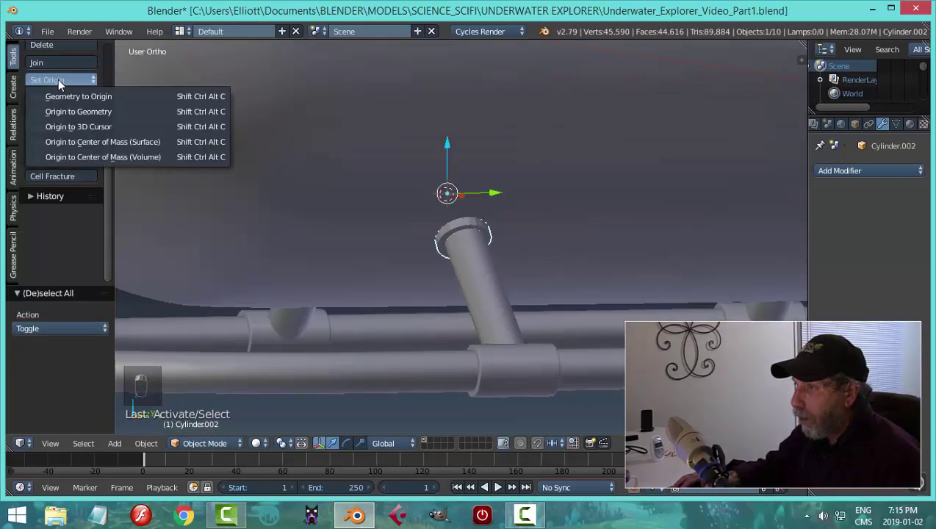
click(69, 108)
key(shift+s)
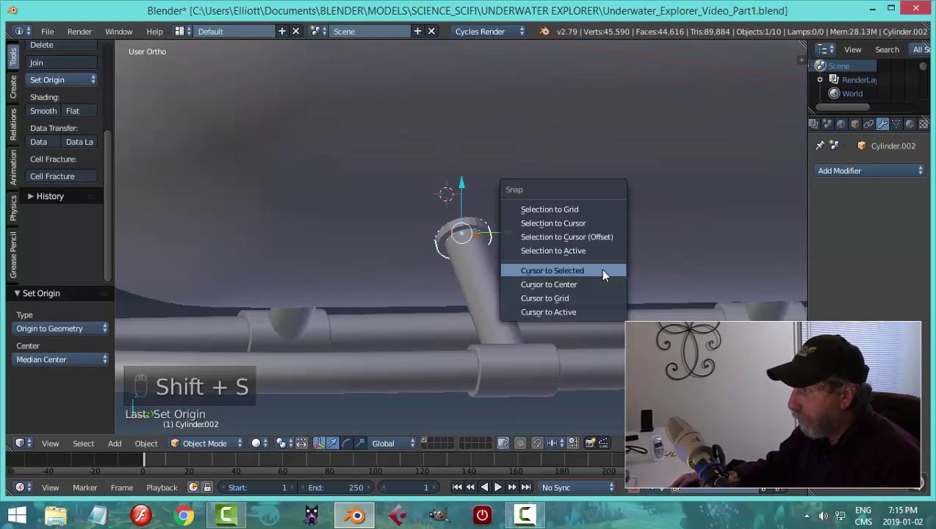
click(602, 275)
scroll(543, 287, down, 3)
mouse_move(543, 286)
middle_down()
mouse_move(512, 324)
mouse_move(474, 275)
mouse_move(572, 299)
mouse_move(543, 299)
middle_up()
key(a)
Add a Subdivision Surface modifier to the ring with View subdivisions set to 2 and apply smooth shading.
scroll(566, 302, up, 5)
scroll(547, 301, up, 3)
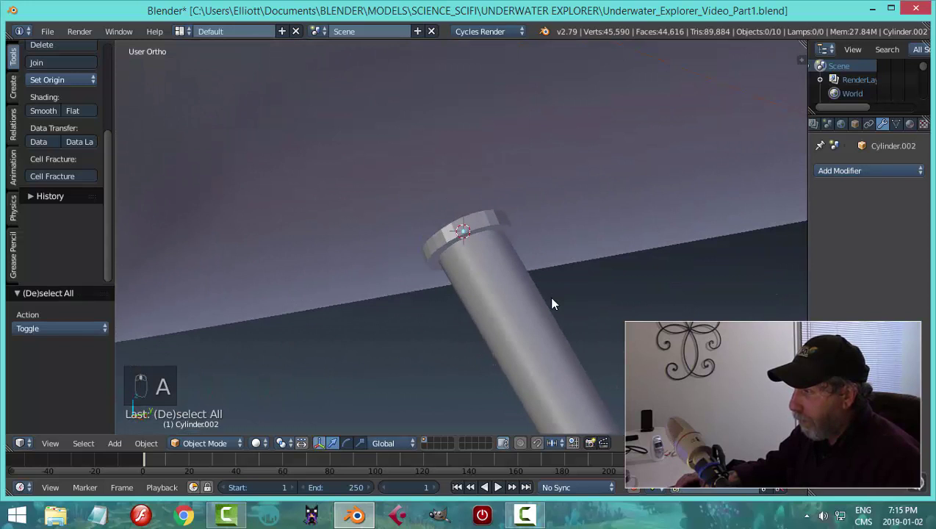
right_click(579, 265)
right_click(502, 230)
middle_drag(501, 229, 551, 263)
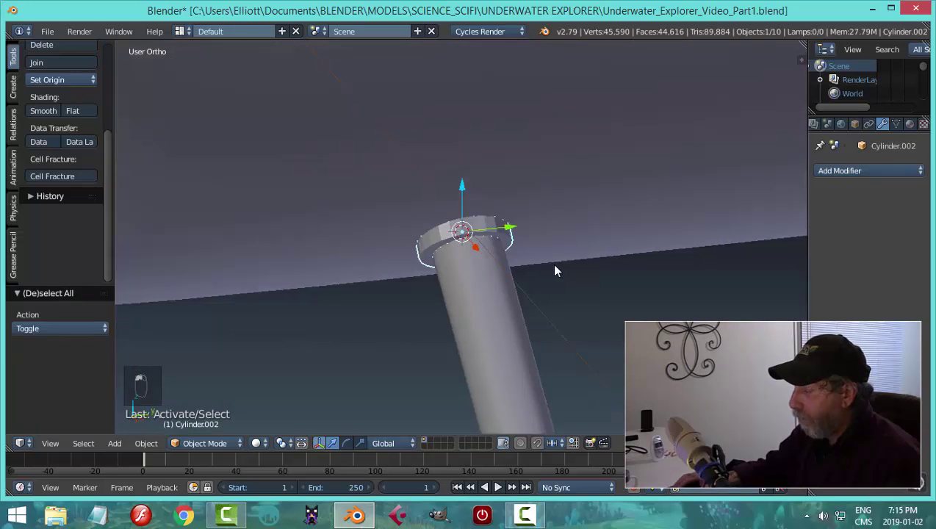
scroll(551, 263, up, 3)
click(835, 173)
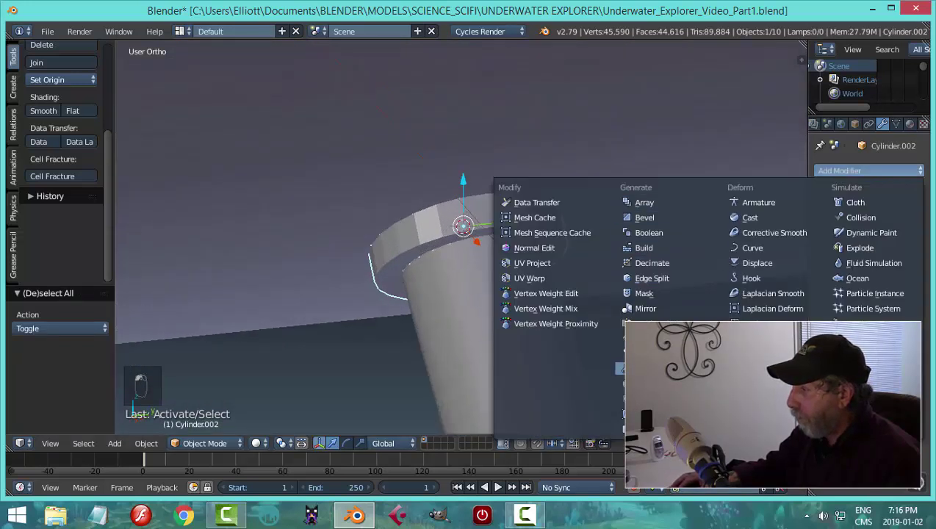
click(650, 398)
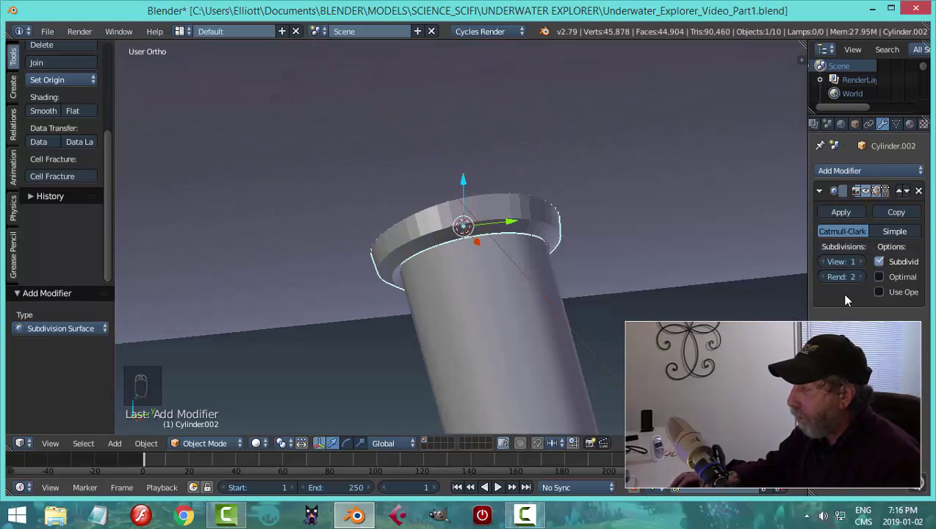
click(859, 261)
click(43, 110)
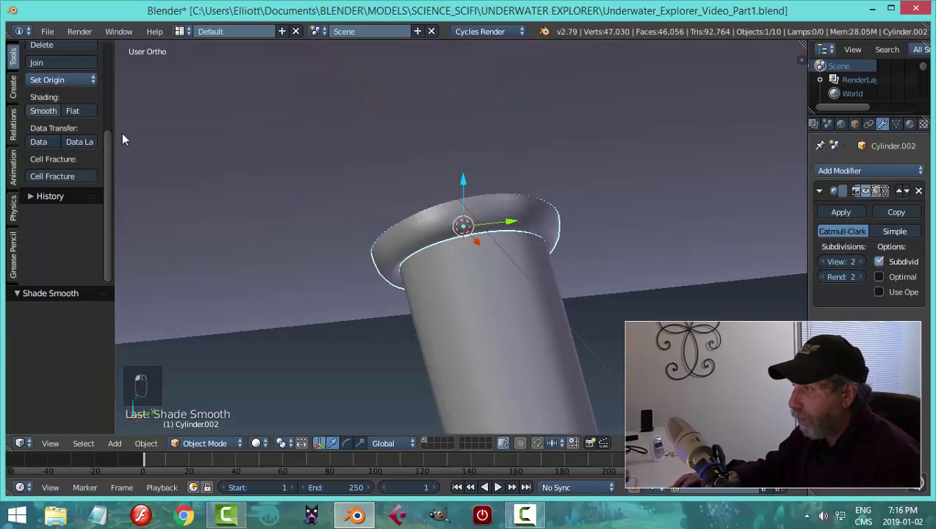
middle_drag(499, 304, 500, 236)
key(a)
scroll(501, 296, up, 4)
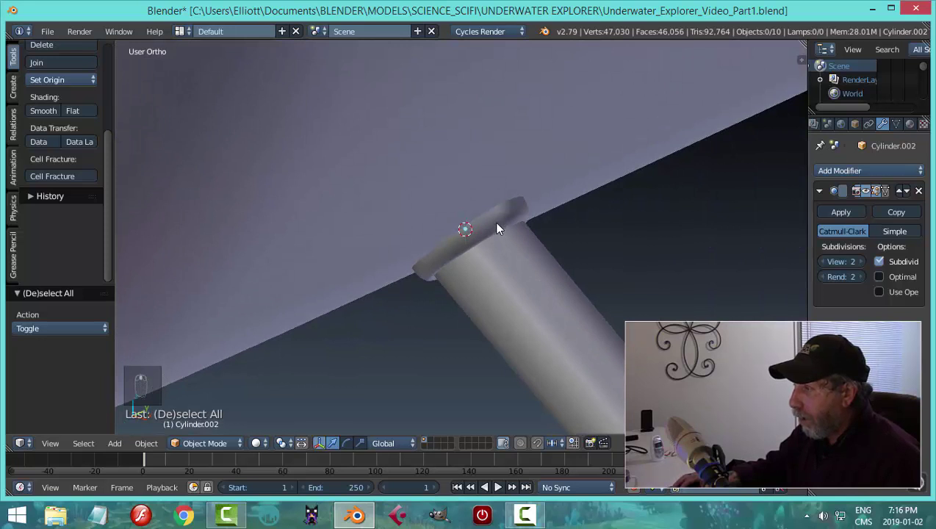
Add one edge loop near the lower edge of the ring's outer side and another around its lower rim face to sharpen it.
right_click(496, 228)
key(Tab)
scroll(542, 212, up, 2)
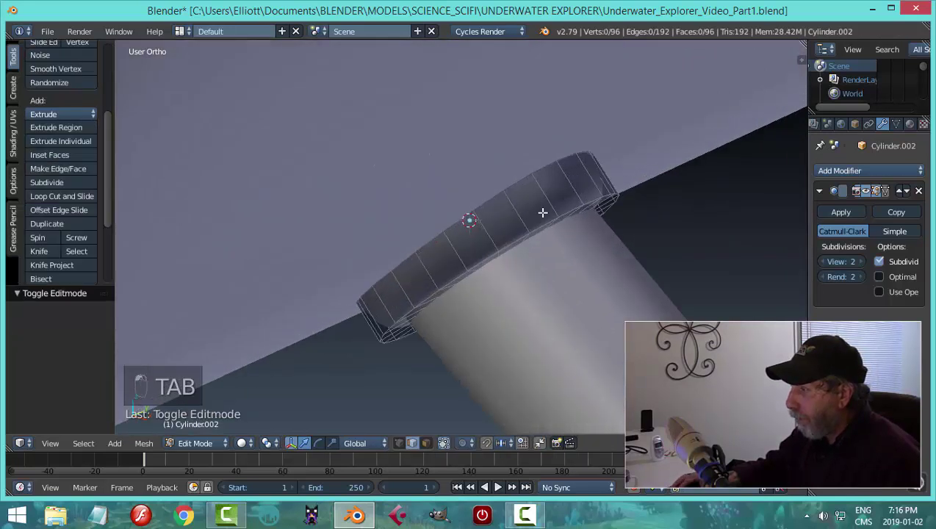
key(ctrl+r)
click(544, 199)
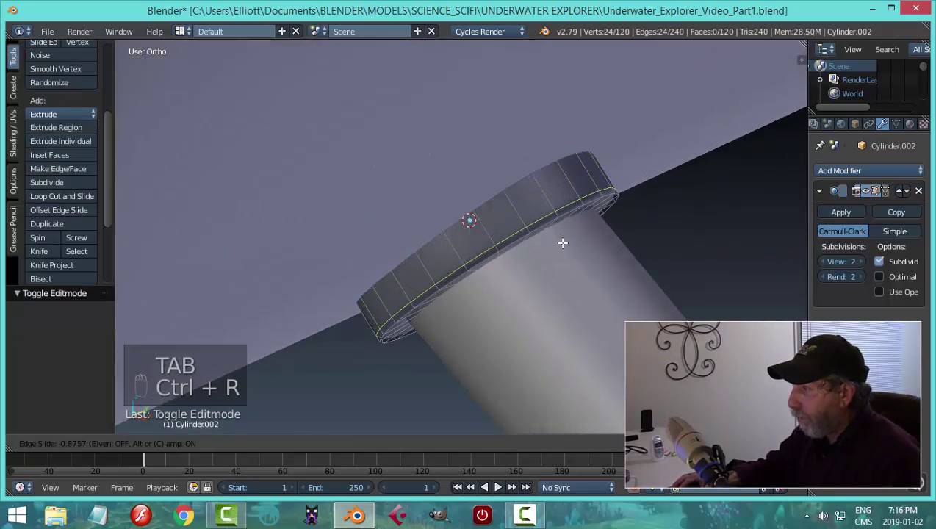
click(561, 242)
middle_drag(609, 253, 561, 240)
key(ctrl+r)
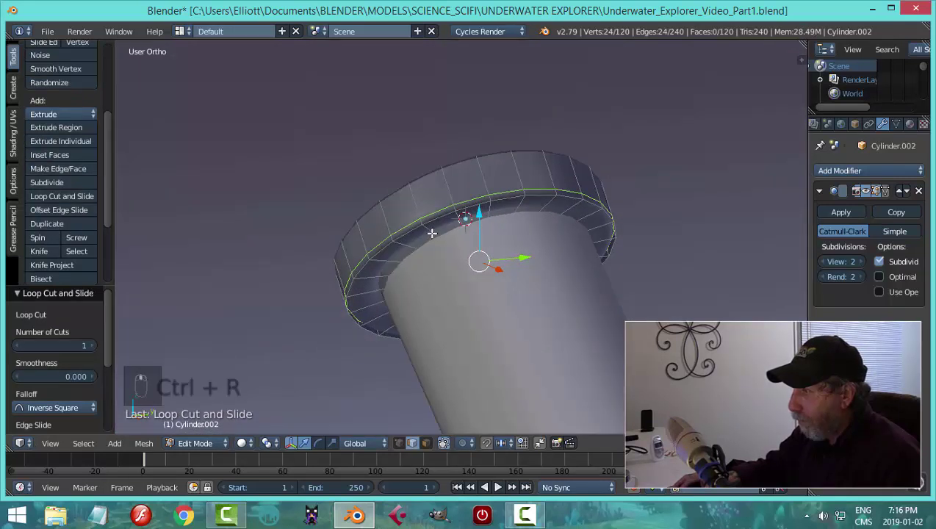
click(433, 238)
click(433, 239)
key(Tab)
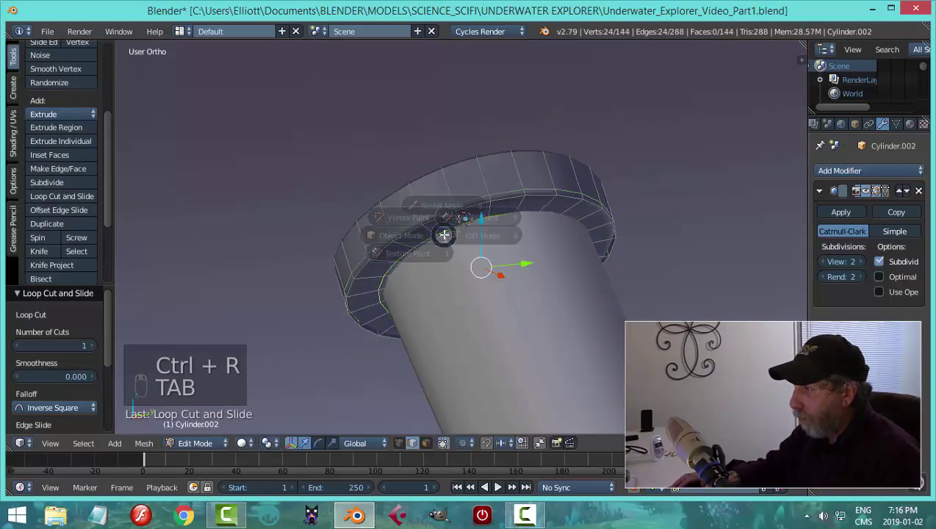
key(a)
key(a)
Move the ring about 0.004 along Y to centre it on the front strut.
middle_drag(635, 263, 501, 286)
scroll(516, 248, up, 3)
scroll(480, 265, up, 2)
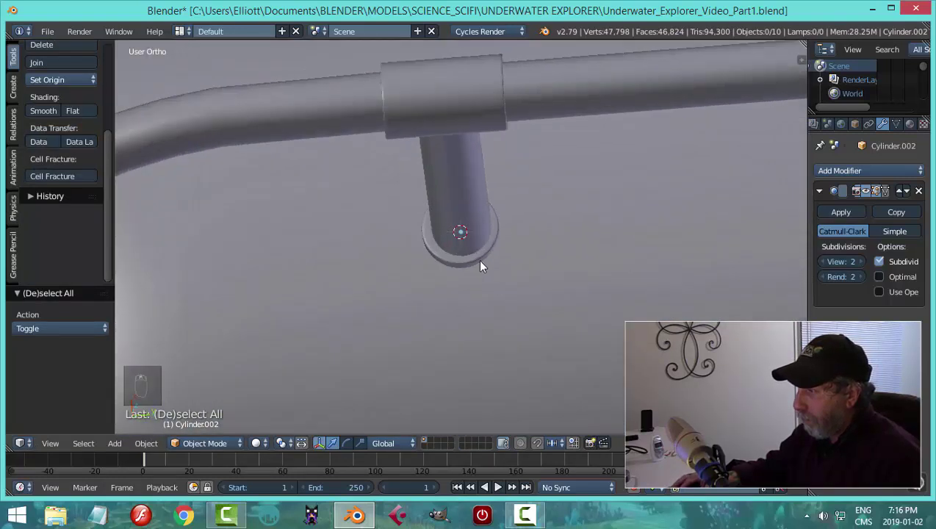
right_click(484, 260)
click(509, 230)
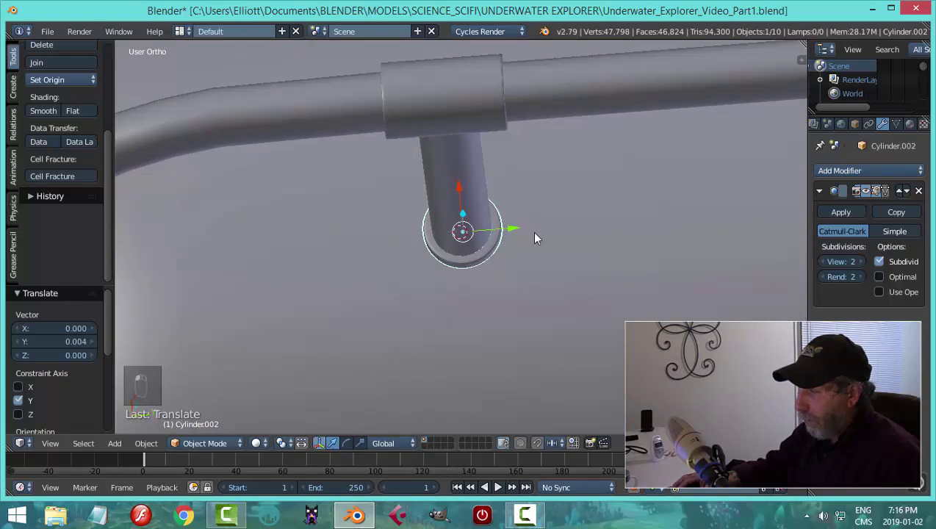
key(a)
Scale the ring to about 1.027 so it fits around the front strut.
middle_drag(530, 250, 516, 307)
scroll(554, 388, down, 3)
scroll(555, 389, down, 3)
scroll(507, 358, up, 4)
right_click(512, 287)
key(s)
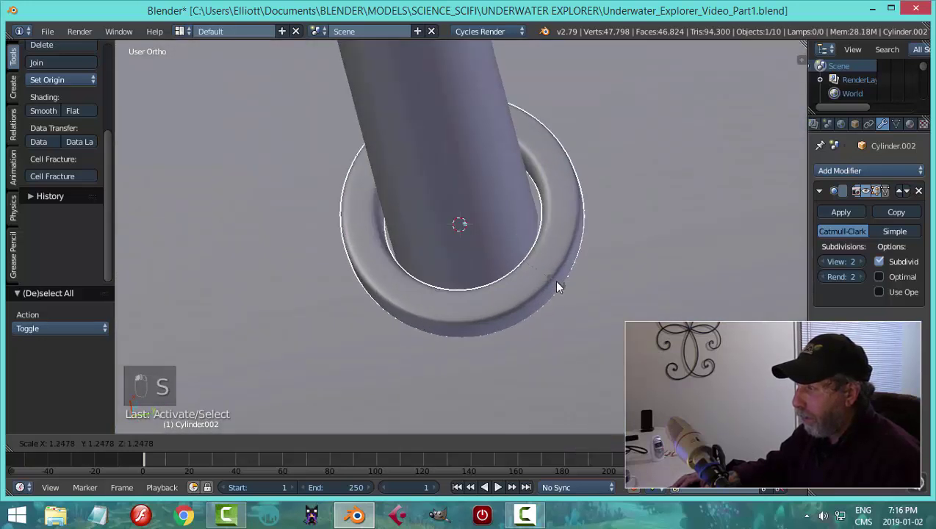
click(515, 293)
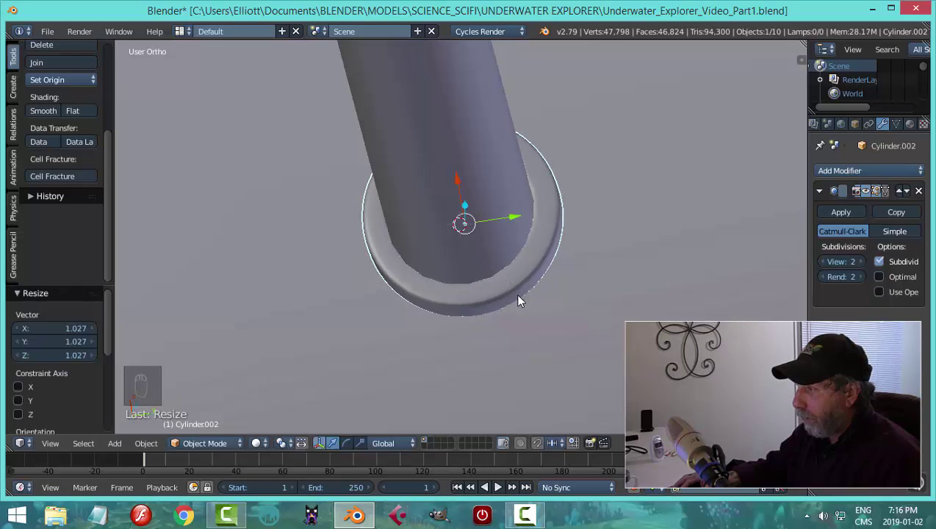
key(a)
middle_drag(569, 307, 535, 378)
scroll(534, 376, down, 2)
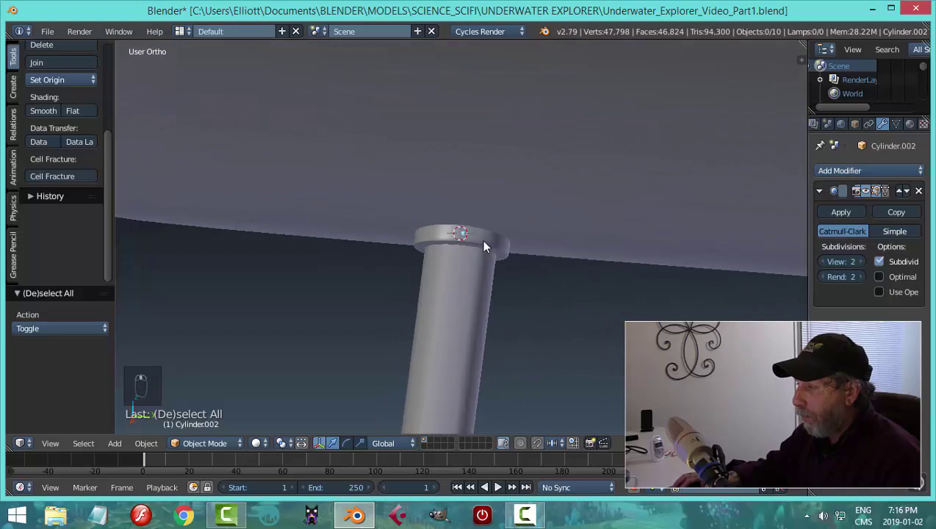
Inspect the collar's fit around the strut and snap the 3D cursor to the hull's origin.
middle_drag(542, 249, 493, 346)
key(a)
scroll(612, 276, down, 5)
scroll(639, 303, up, 5)
scroll(491, 327, up, 6)
scroll(486, 355, down, 3)
right_click(616, 193)
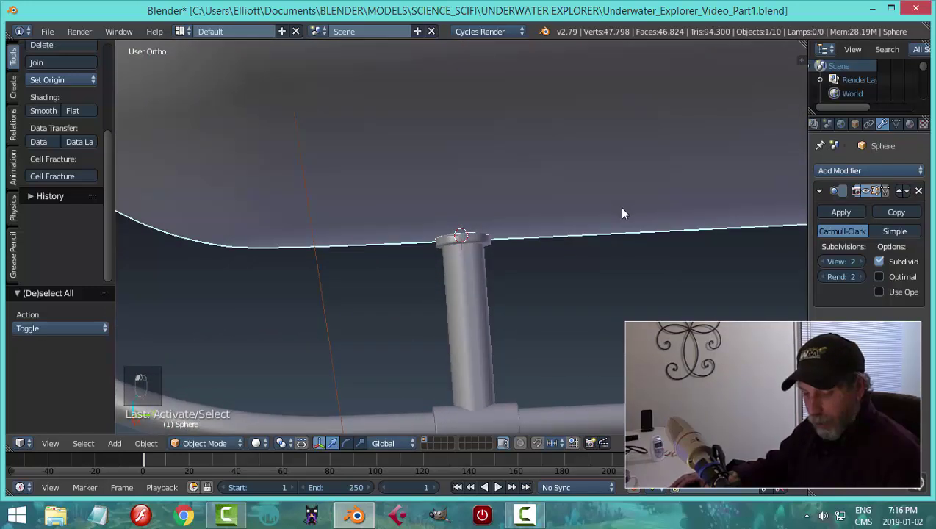
key(shift+s)
click(619, 208)
Add a Mirror modifier to the collar using the hull object Sphere as the mirror object.
right_click(486, 240)
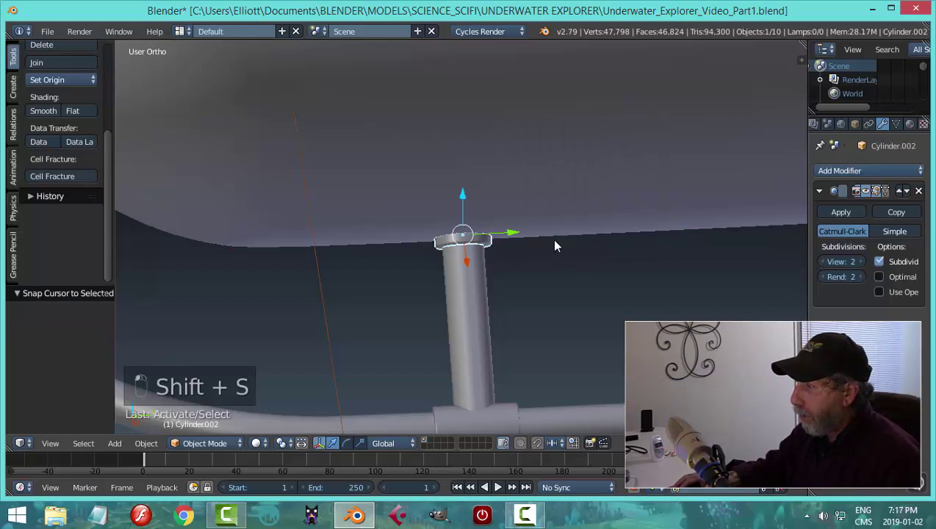
click(855, 173)
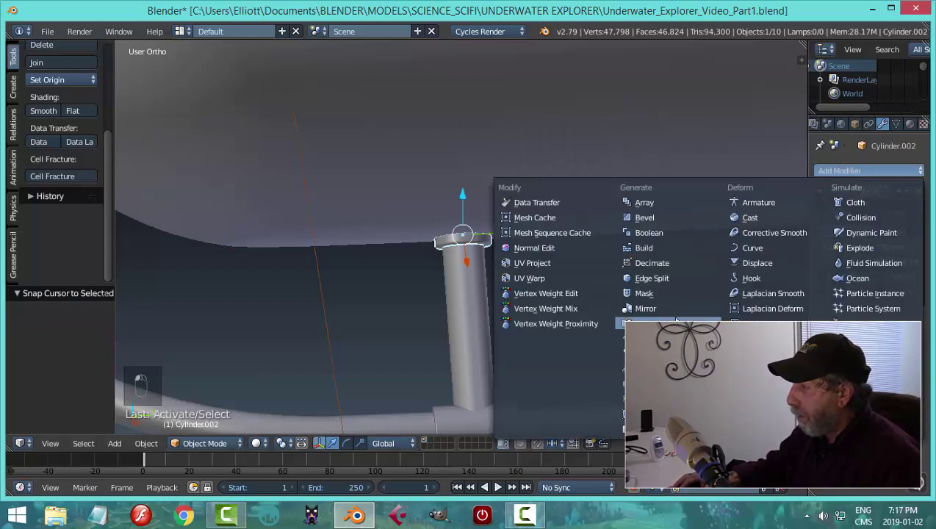
click(645, 308)
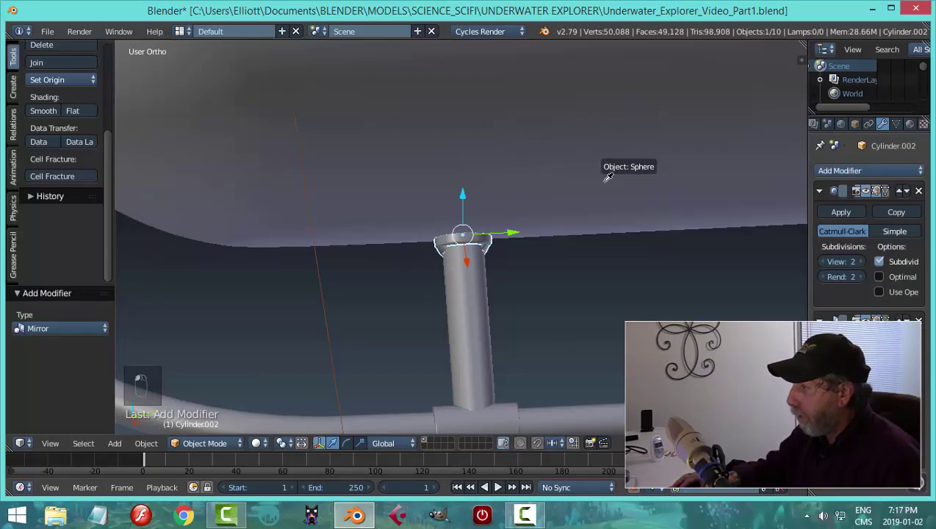
scroll(411, 260, down, 5)
middle_drag(411, 260, 306, 228)
Duplicate the collar and move the copy about 1.578 along Y onto the upper end of the rear strut.
middle_drag(545, 247, 493, 274)
scroll(491, 276, up, 3)
key(shift+d)
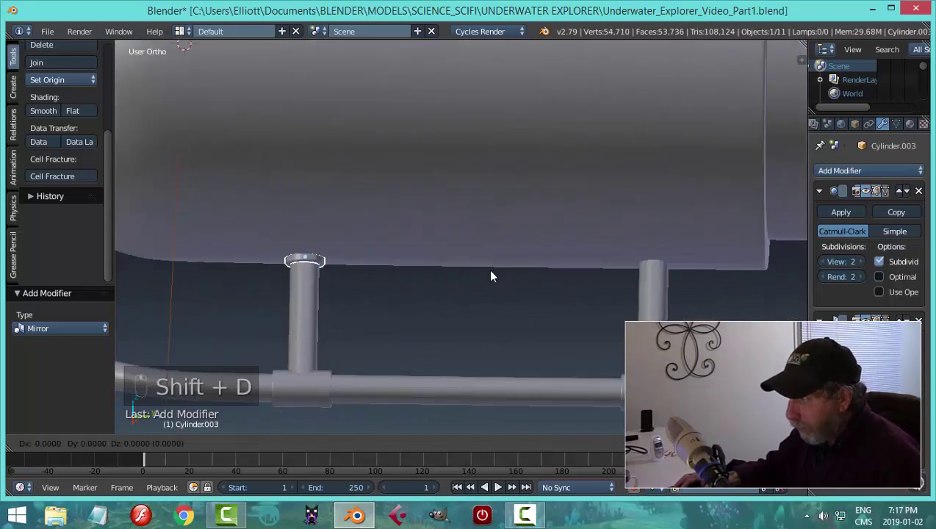
click(699, 291)
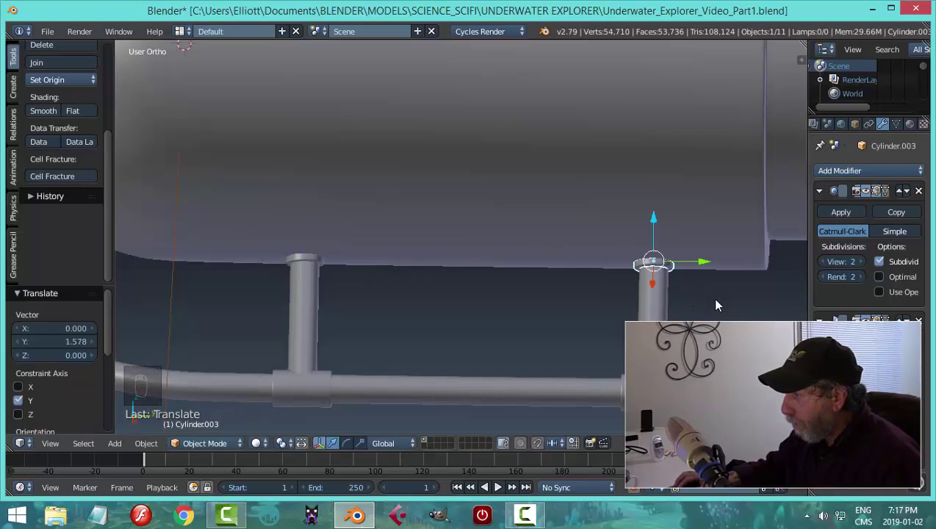
scroll(716, 303, up, 4)
shift+middle_drag(620, 282, 339, 219)
scroll(340, 218, up, 3)
middle_drag(404, 228, 460, 235)
key(a)
scroll(456, 235, down, 5)
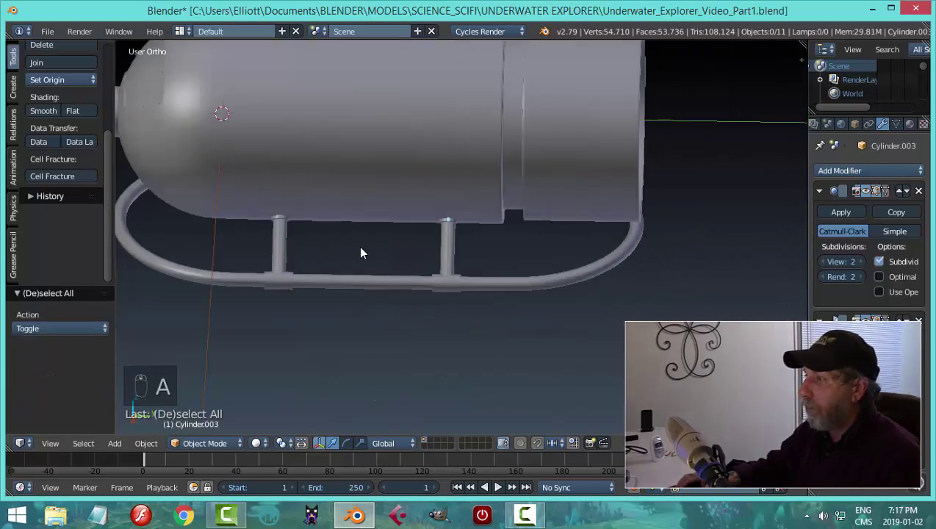
Save the changes to Underwater_Explorer_Video_Part1.blend and review the hull with its finished struts and collars.
middle_drag(360, 253, 556, 344)
key(ctrl+s)
scroll(500, 263, up, 4)
scroll(495, 263, down, 5)
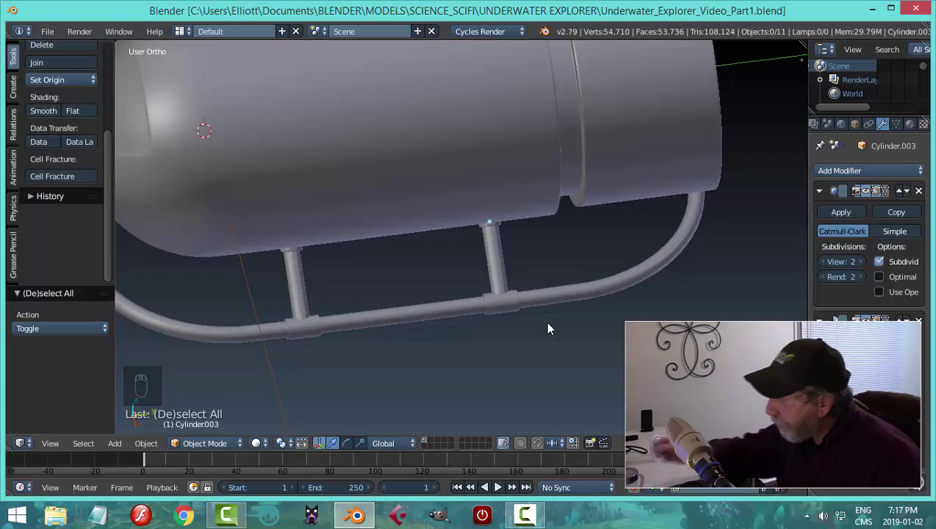
scroll(531, 276, down, 5)
middle_drag(531, 276, 463, 259)
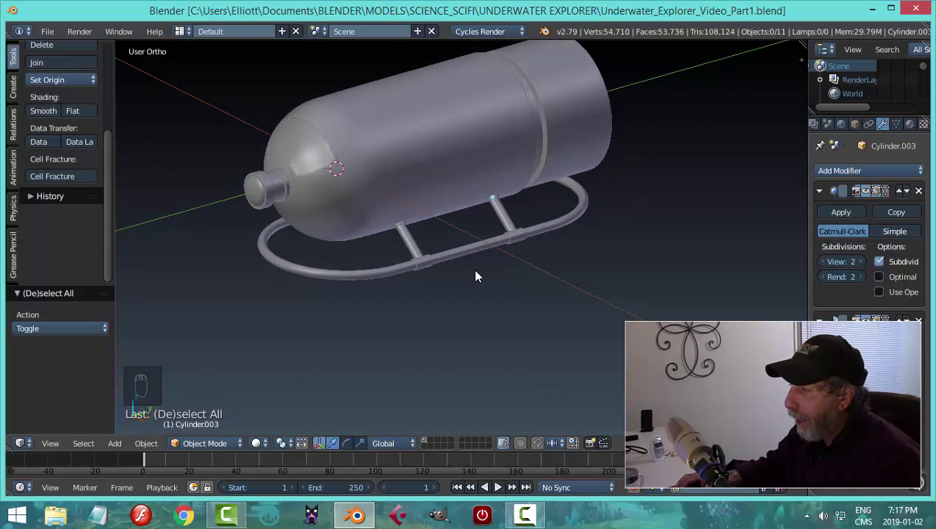
key(shift+a)
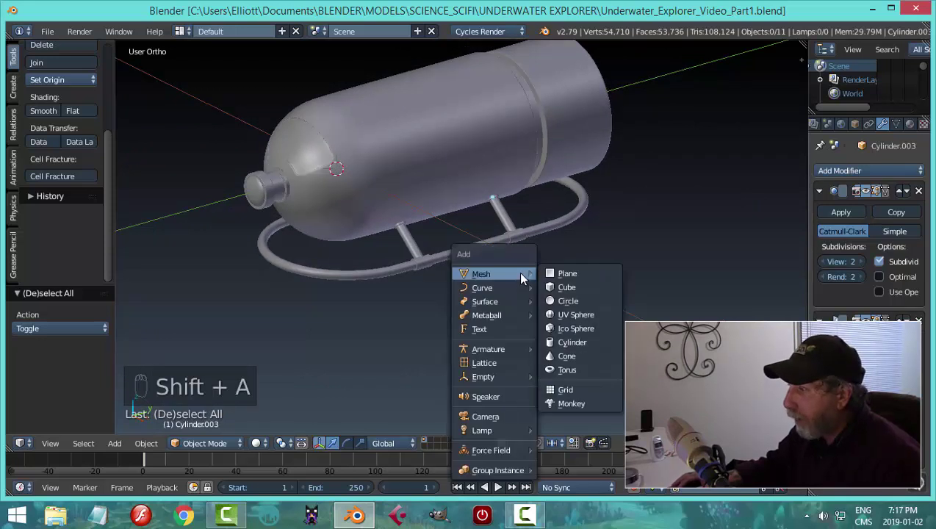
click(576, 315)
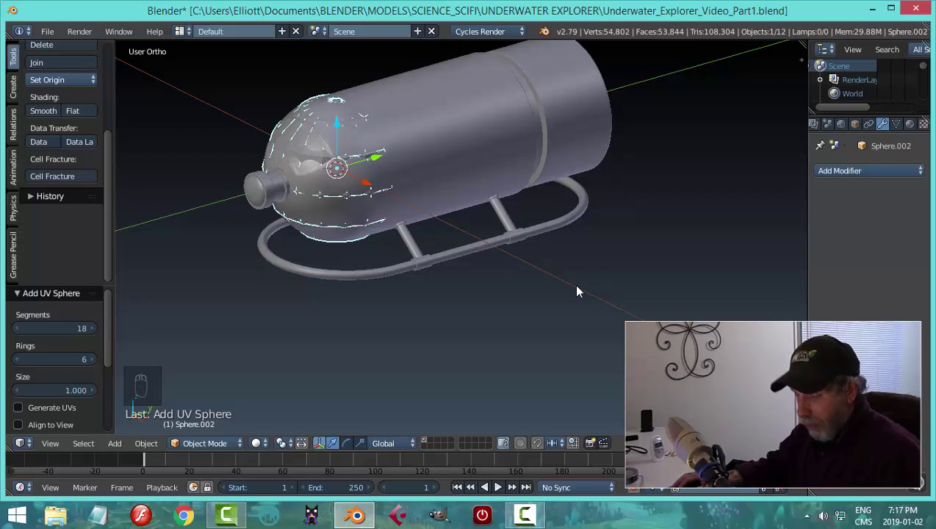
text(rx90)
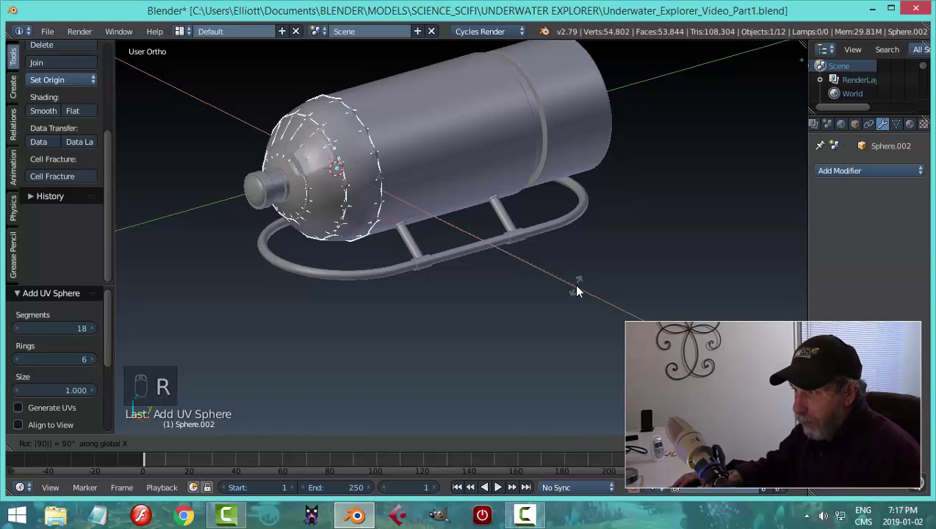
key(Return)
key(g)
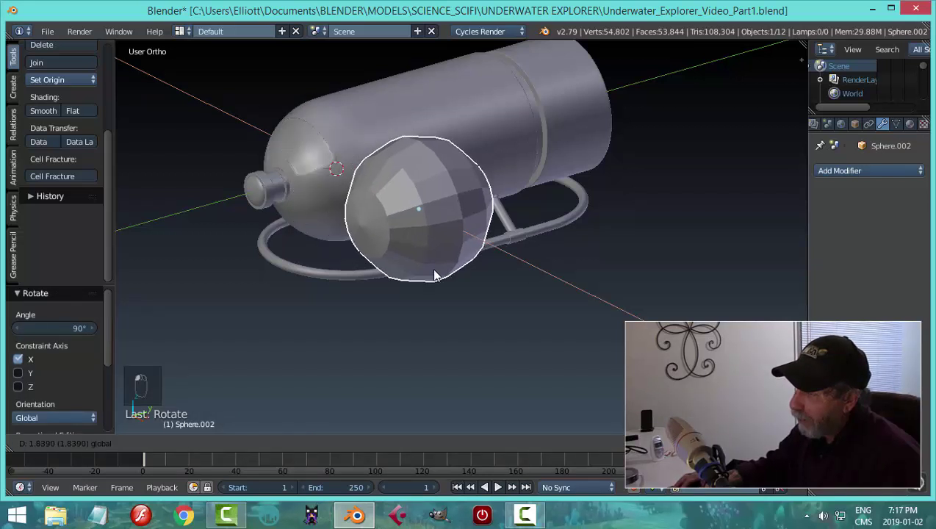
click(460, 267)
key(x)
click(518, 266)
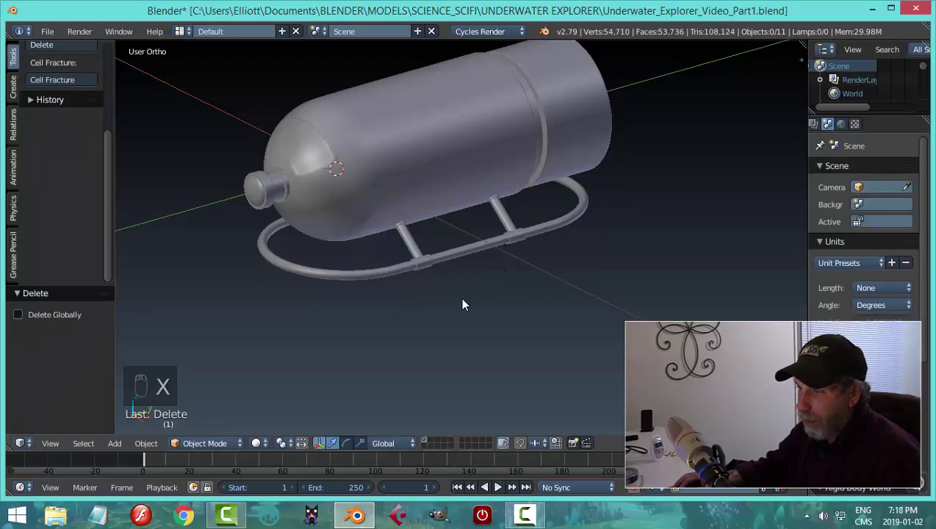
Add a UV sphere with 32 segments and 12 rings and rotate it 90° about X.
key(shift+a)
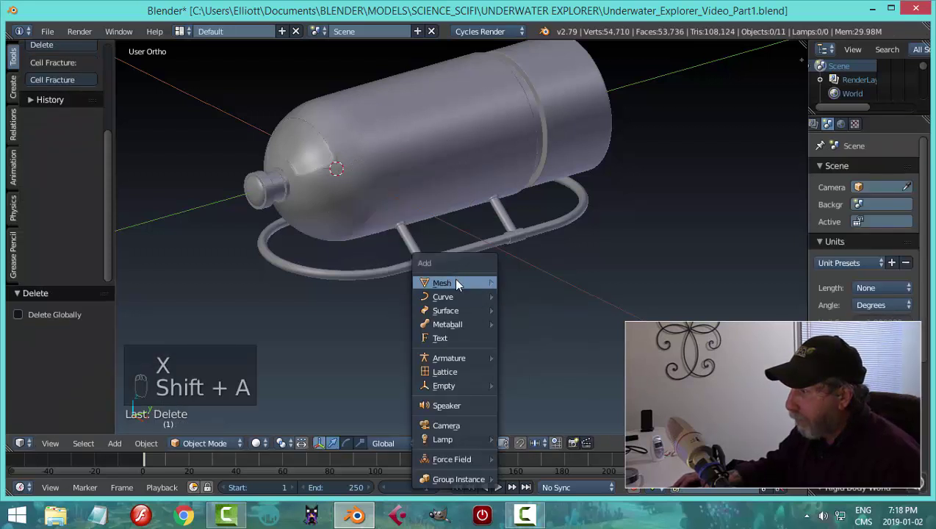
mouse_move(453, 278)
click(543, 324)
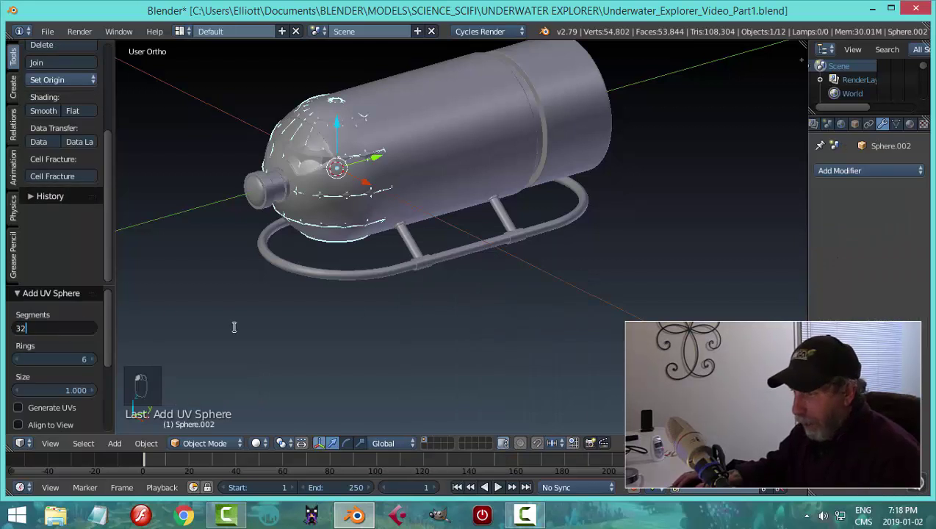
key(Tab)
key(Return)
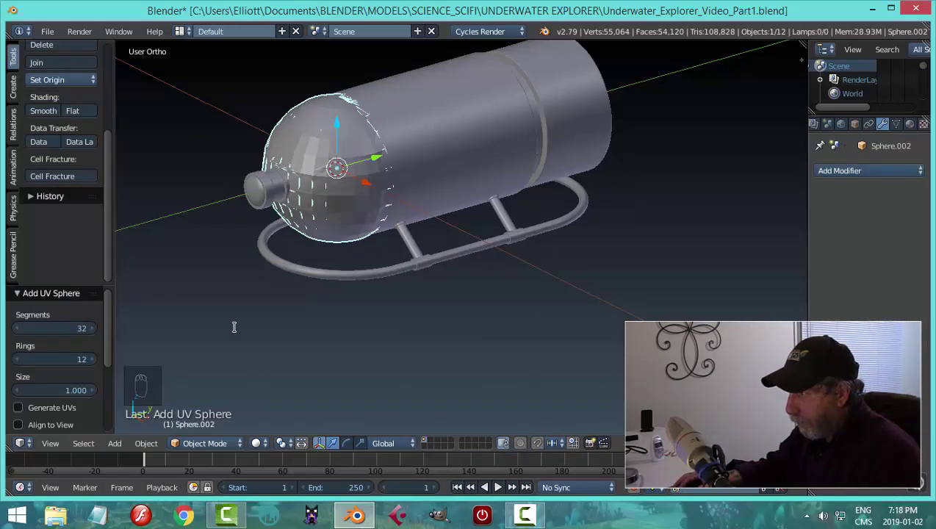
text(rx90)
key(Return)
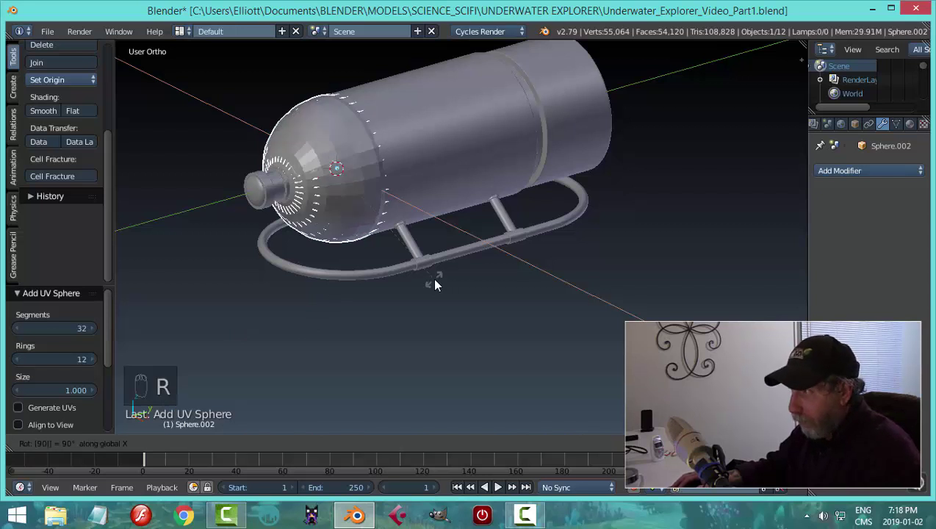
Move the new sphere about 2.105 along X out of the hull and scale its mesh to about 0.257.
drag(366, 183, 512, 270)
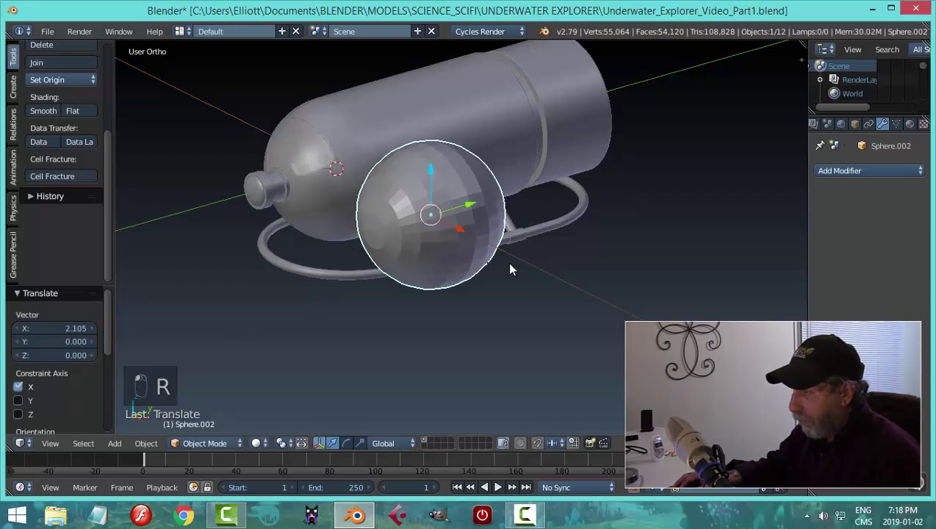
click(635, 263)
key(s)
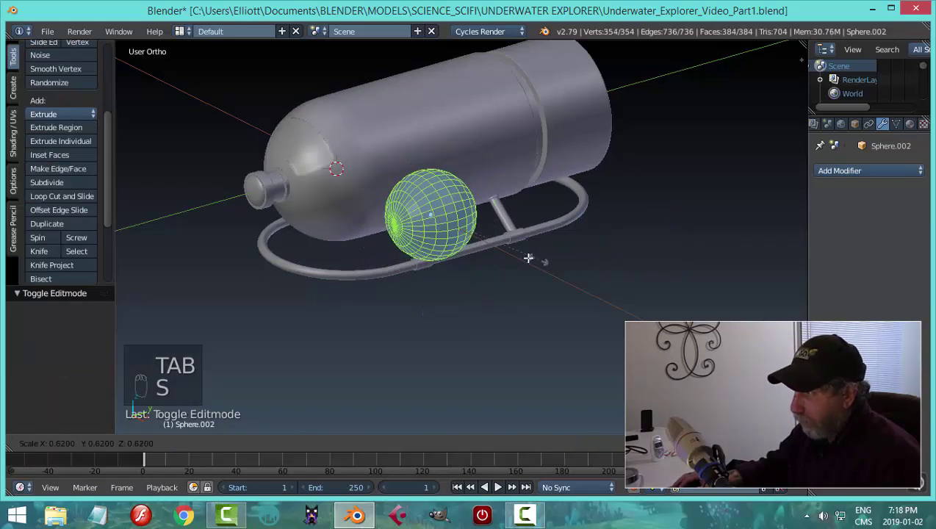
click(459, 254)
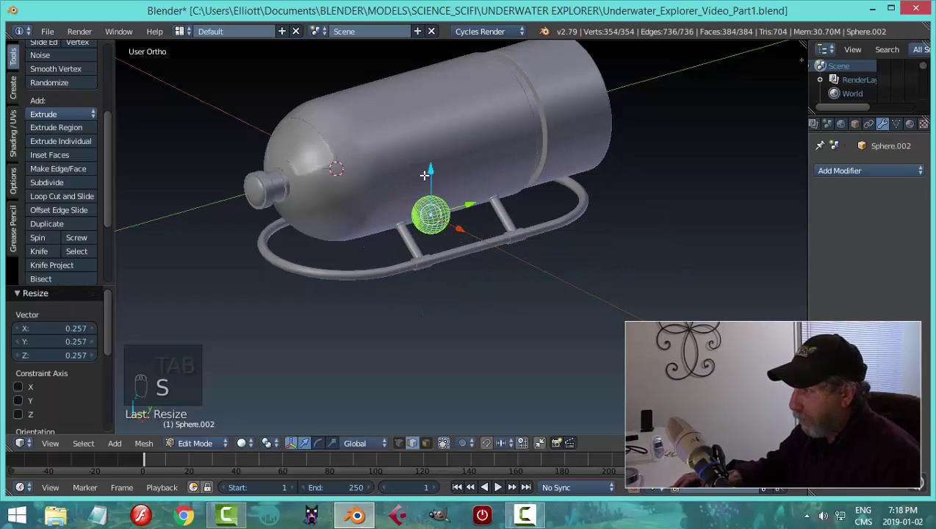
Reposition the small sphere's mesh in the front view, close beside the hull's lower side and just above the skid ring.
drag(424, 175, 426, 186)
middle_drag(426, 187, 503, 203)
key(KP_1)
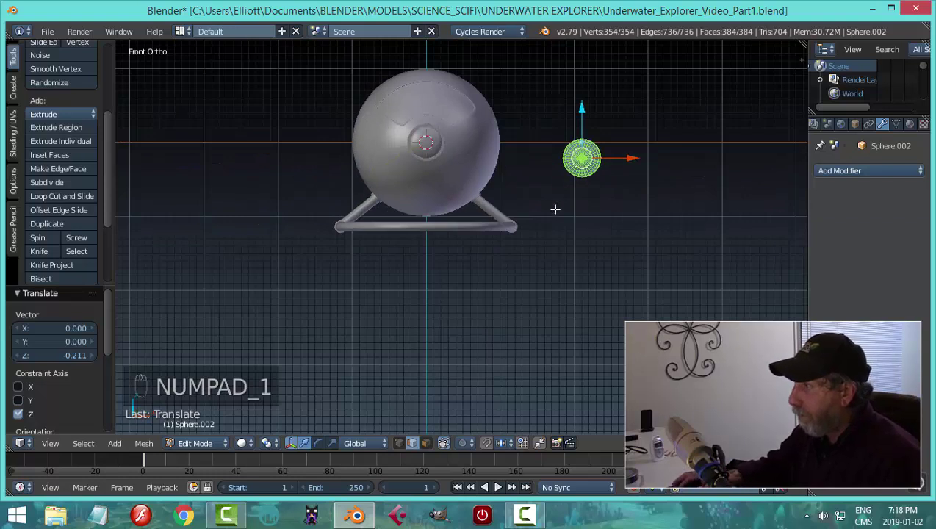
key(g)
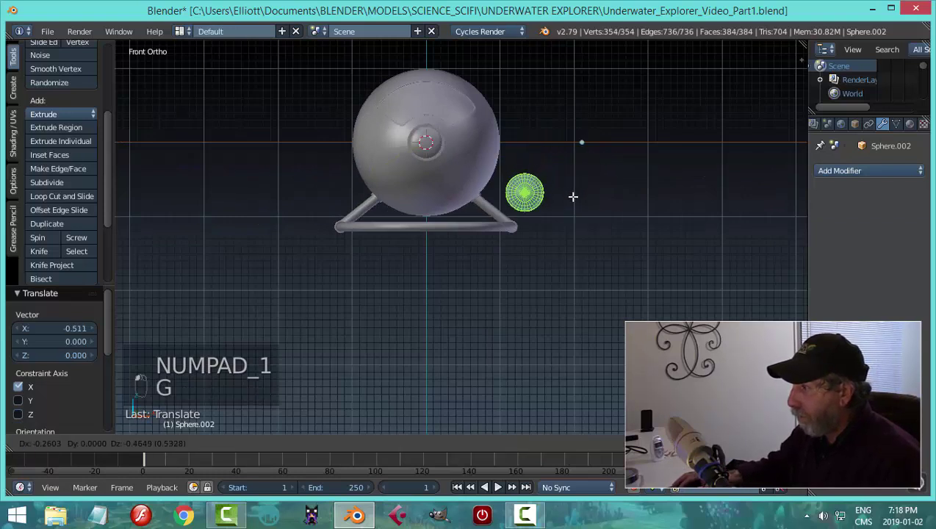
click(570, 191)
Delete the vertices of the small sphere's rear half in a wireframe side view, leaving a half dome with an open edge.
middle_drag(573, 191, 466, 237)
key(KP_3)
key(z)
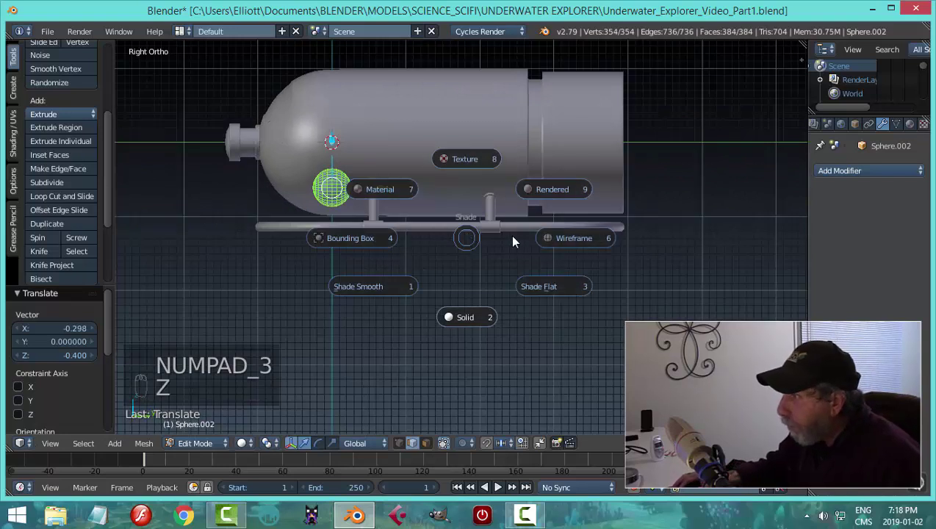
click(529, 239)
scroll(466, 242, up, 3)
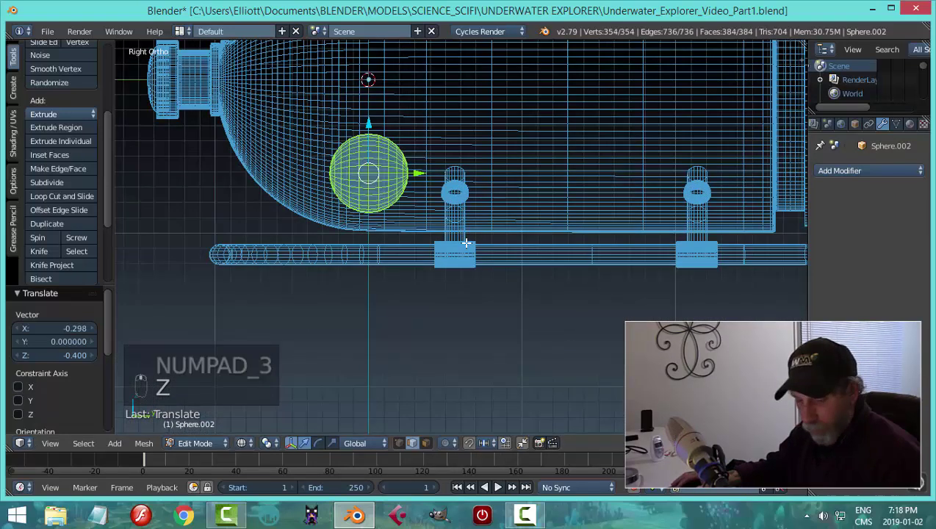
key(ctrl+Tab)
click(449, 228)
key(a)
key(b)
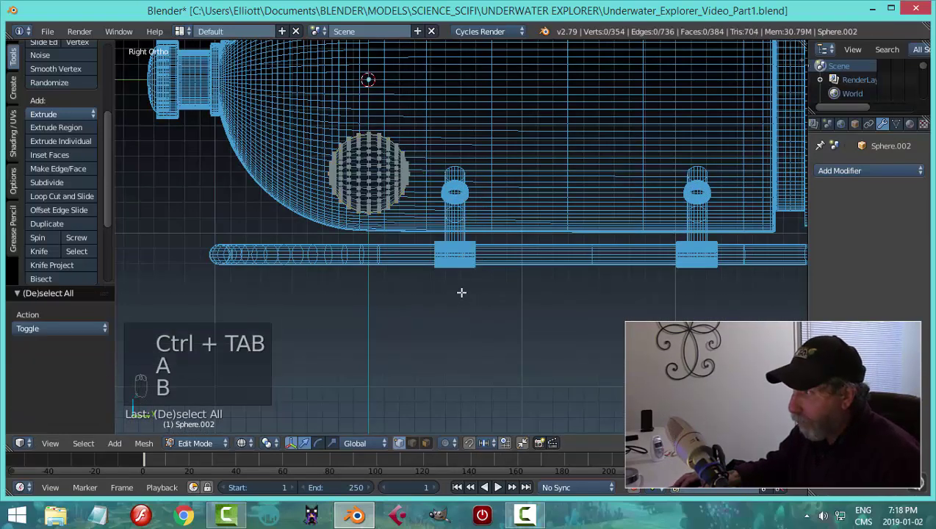
drag(464, 298, 376, 86)
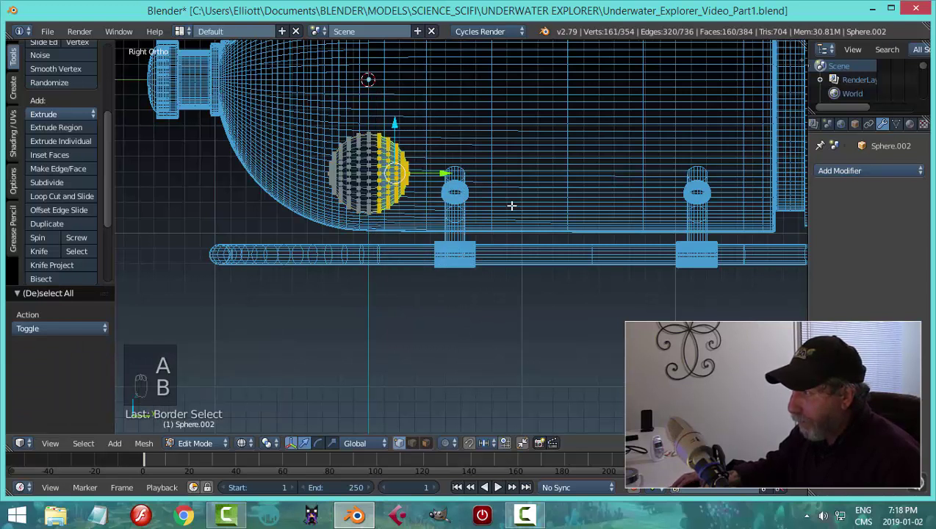
key(x)
click(508, 218)
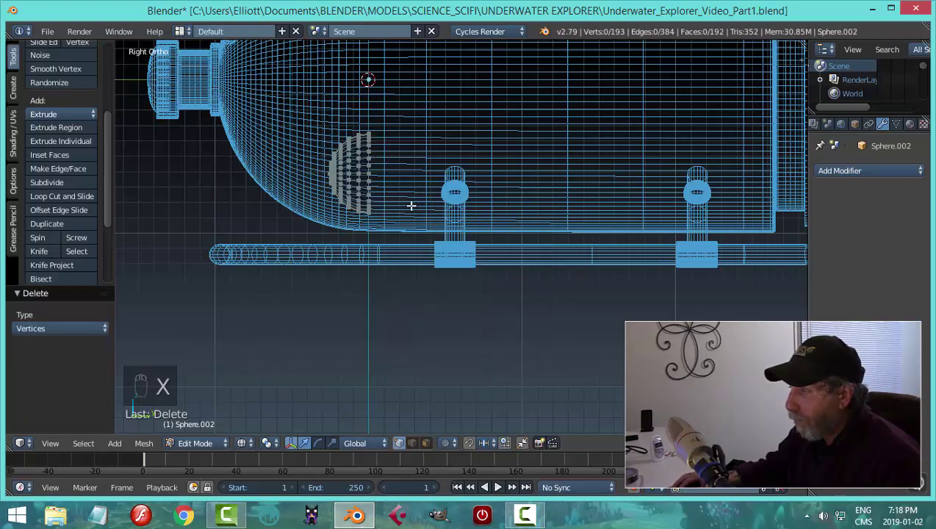
Extrude the half dome's open edge loop rearward along Y to form a short cylindrical section.
alt+right_click(367, 173)
key(e)
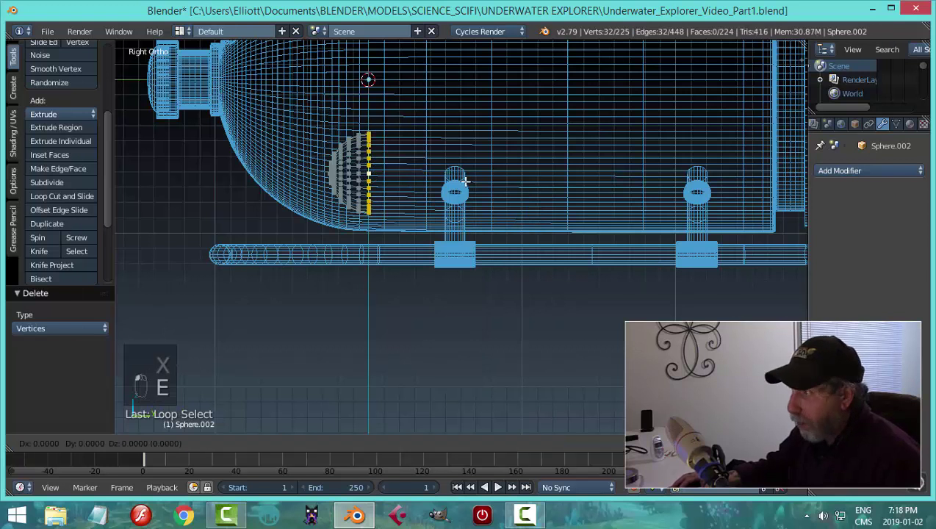
click(451, 176)
drag(417, 173, 515, 183)
Duplicate the whole domed section, rotate the copy 180° about Z and move it about 1.426 along Y to face the original.
key(a)
key(a)
key(a)
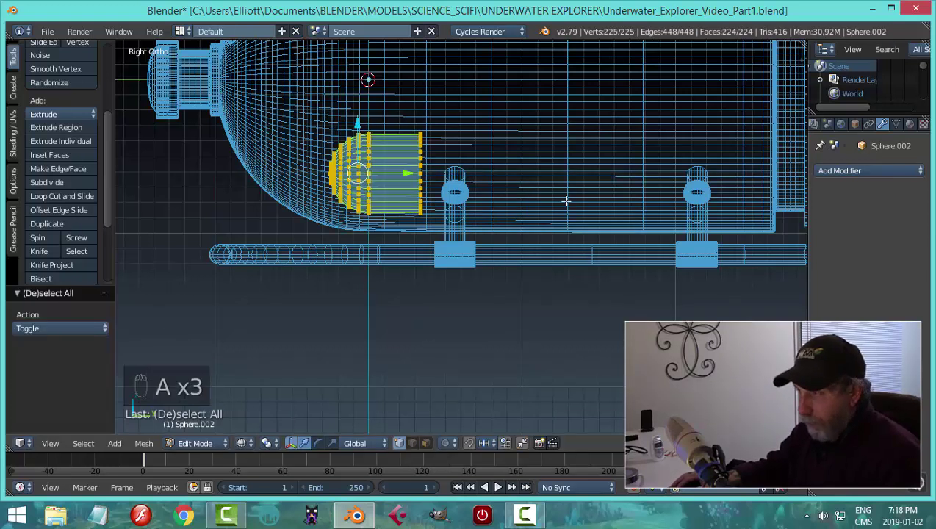
key(shift+d)
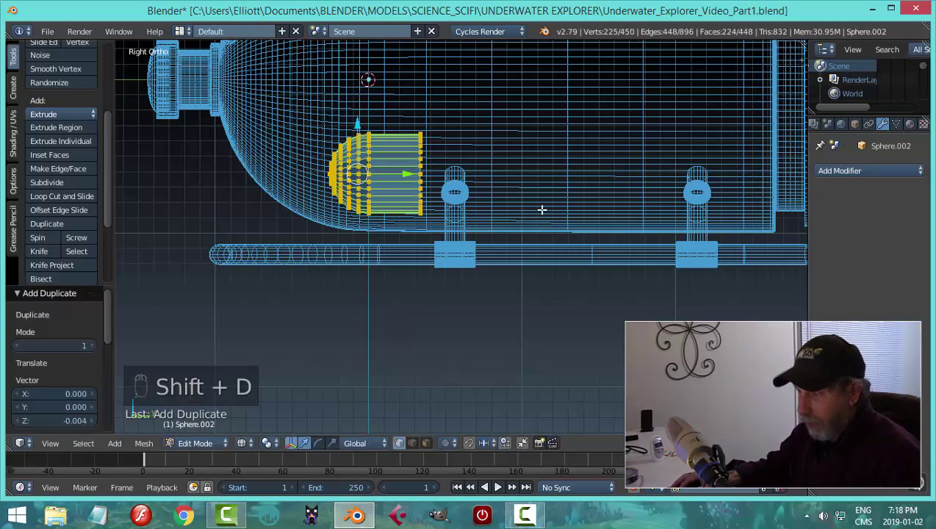
key(r)
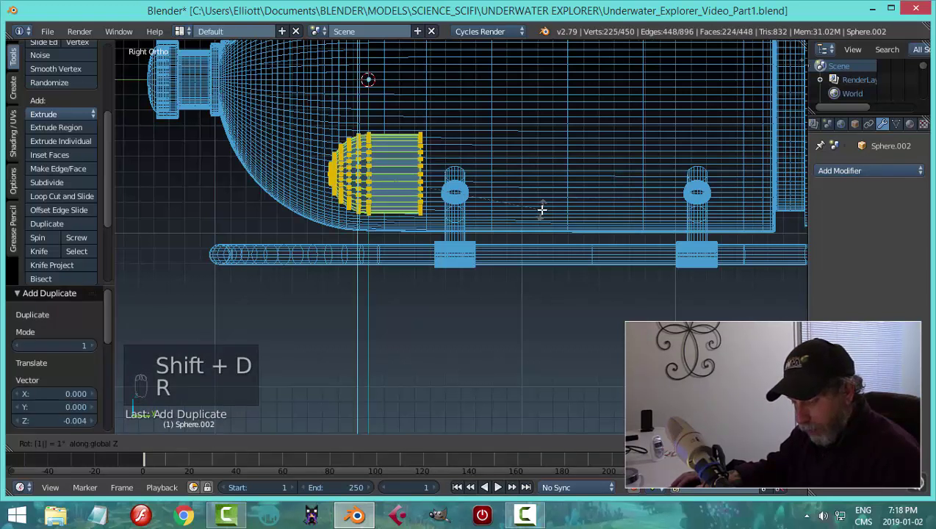
text(180)
key(Return)
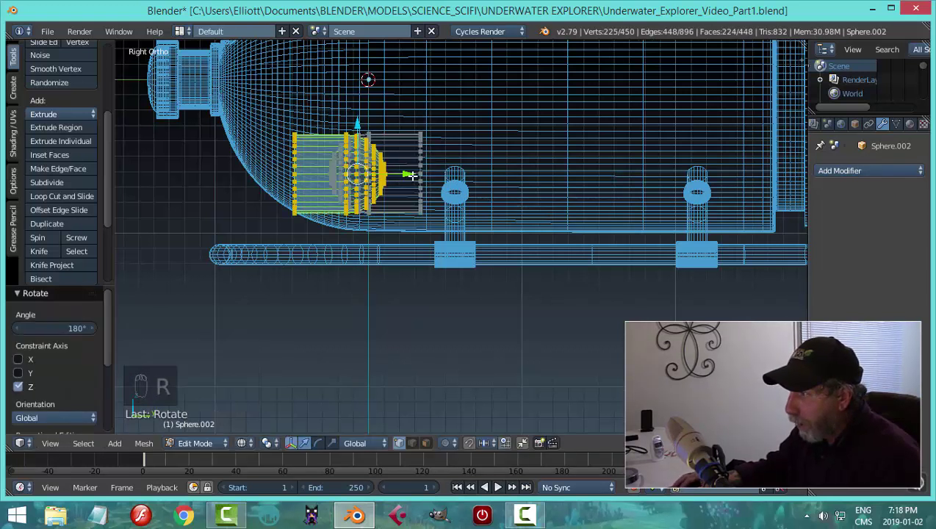
key(g)
key(y)
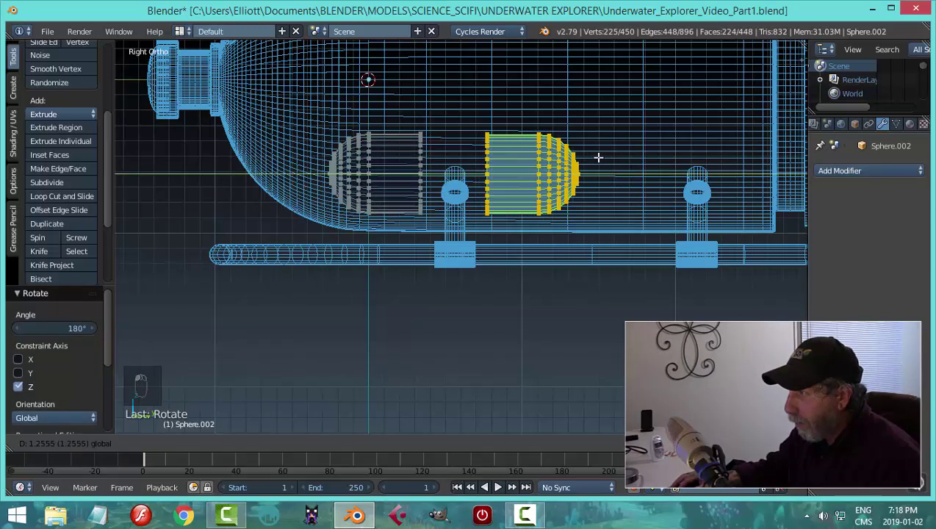
click(619, 157)
Bridge the two facing open edge loops to join the halves into one capsule and return to solid shading.
scroll(512, 253, up, 3)
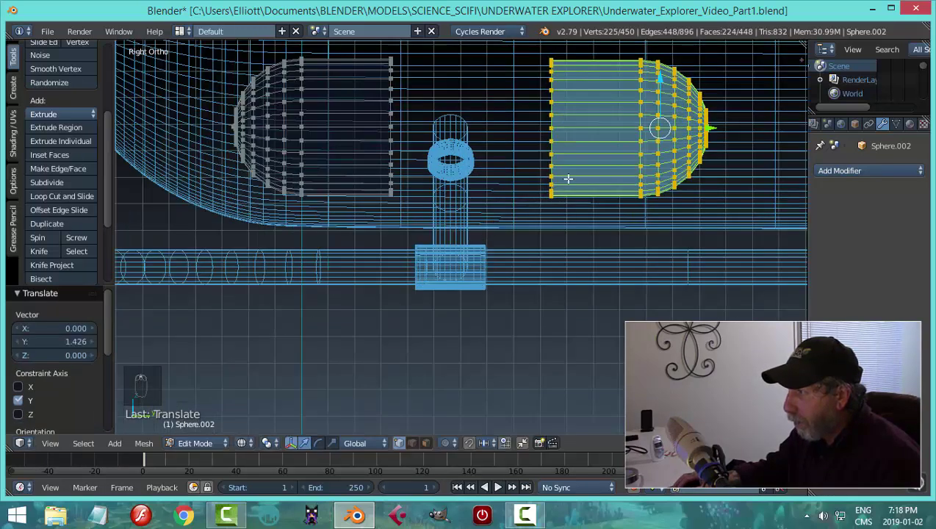
key(a)
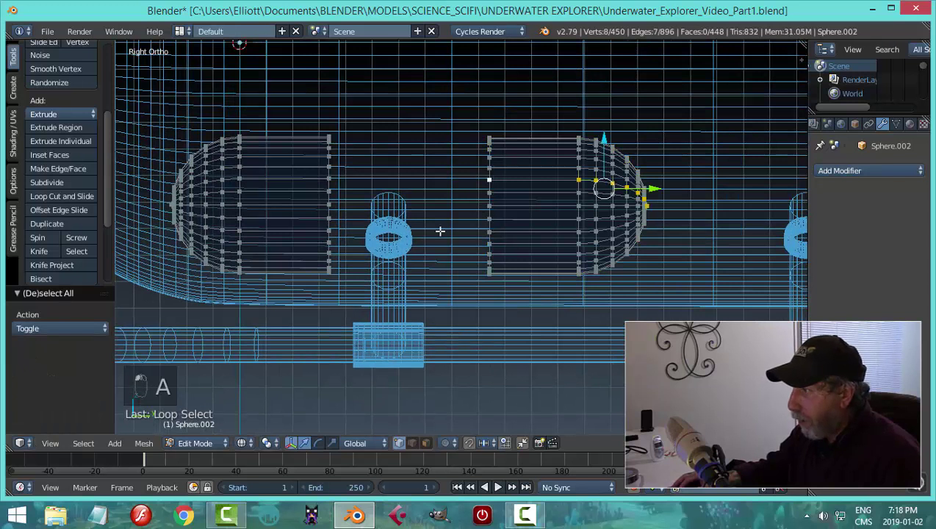
key(a)
alt+right_click(489, 176)
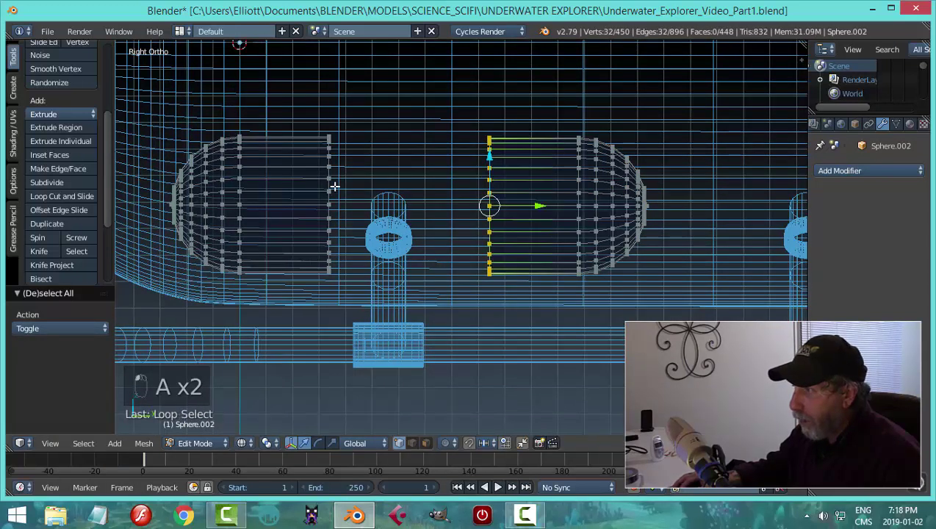
key(ctrl+z)
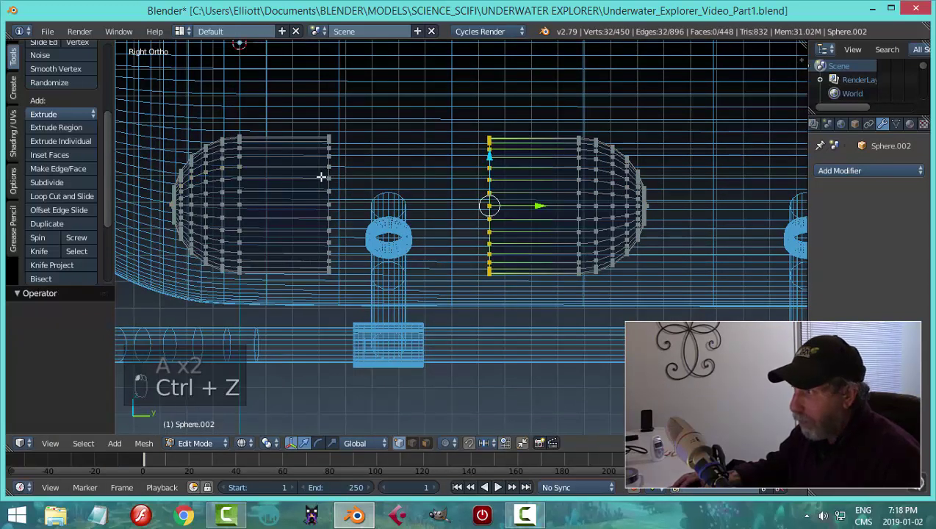
alt+shift+right_click(328, 176)
key(ctrl+e)
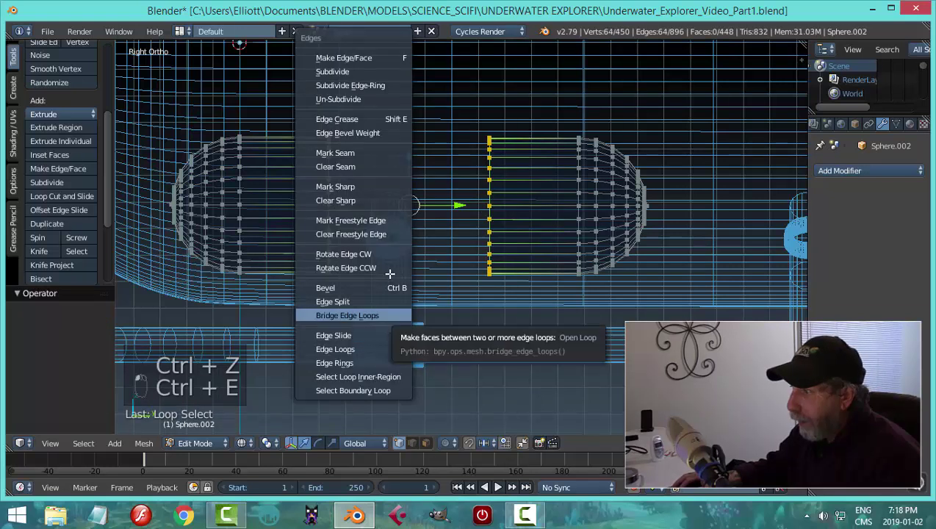
click(345, 310)
key(a)
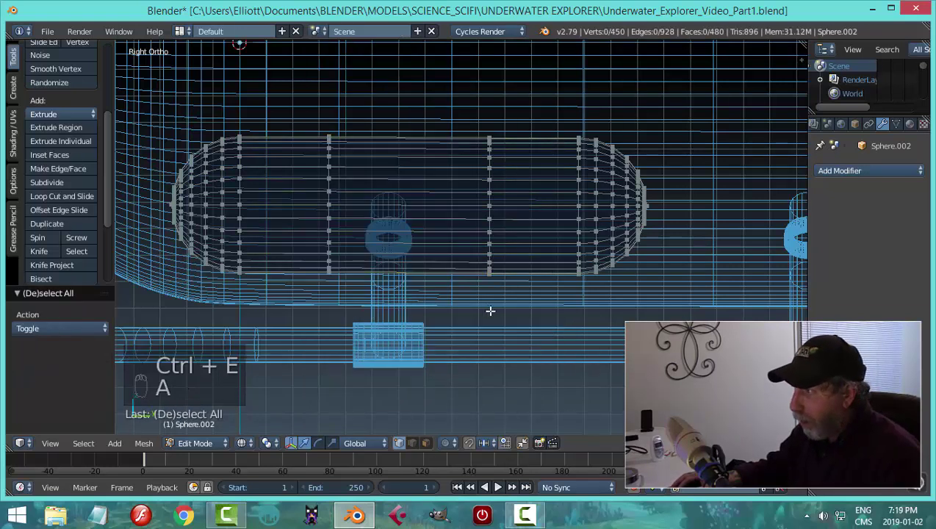
key(z)
click(491, 387)
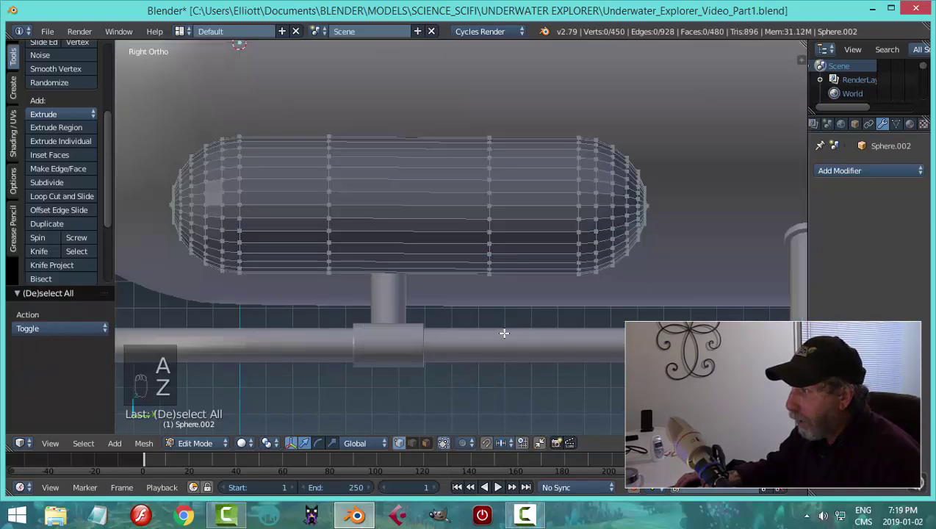
Set the capsule's origin to its geometry in Object Mode and move it about 0.798 along Y between the struts.
scroll(498, 326, down, 2)
key(Tab)
scroll(386, 313, down, 2)
middle_drag(456, 292, 482, 297)
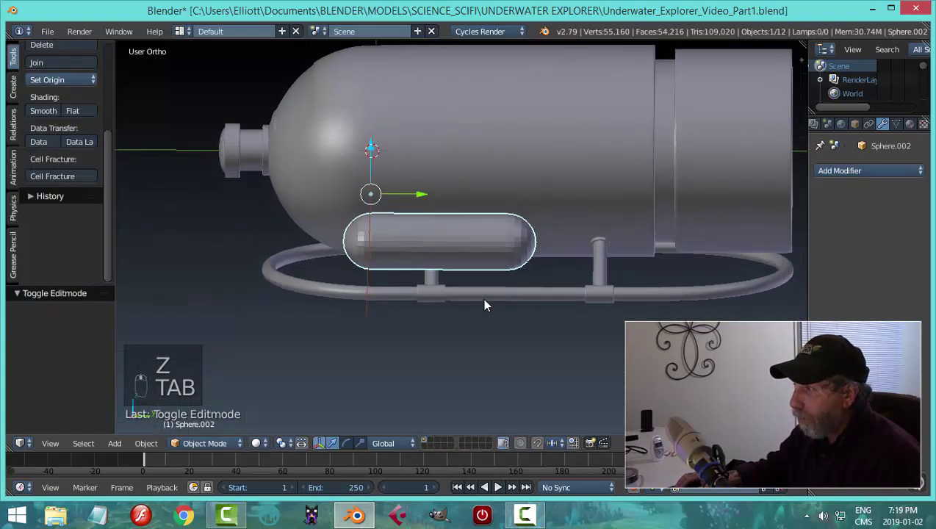
click(59, 79)
click(87, 111)
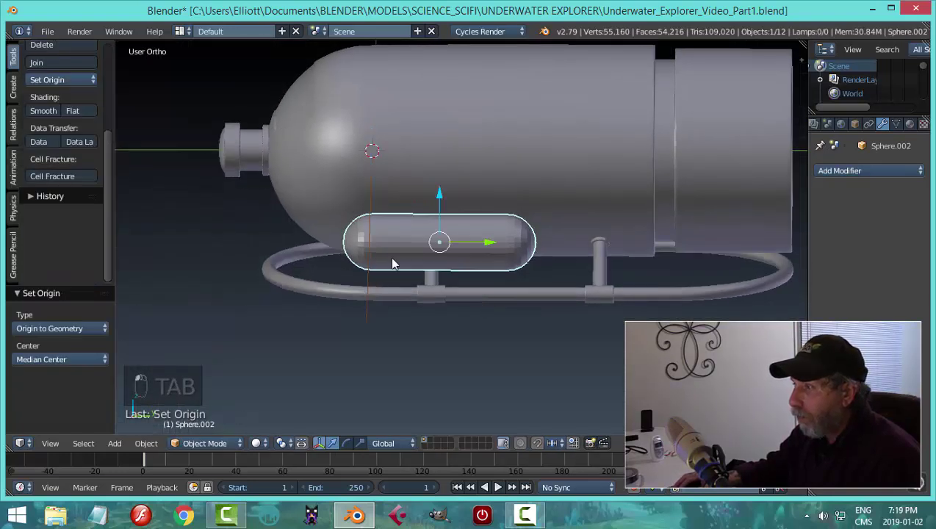
middle_drag(390, 256, 512, 255)
drag(512, 255, 580, 264)
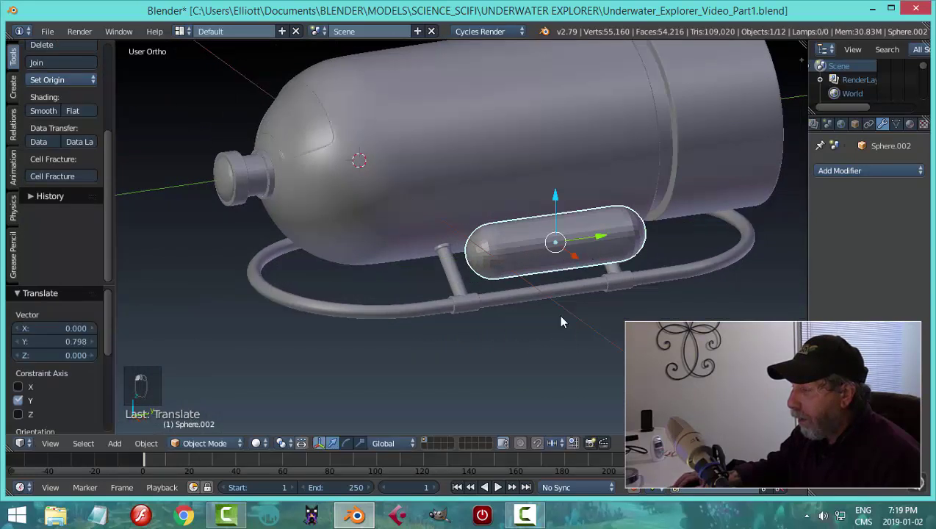
Add a Catmull-Clark Subdivision Surface modifier to the capsule side tank and deselect it.
middle_drag(559, 320, 626, 301)
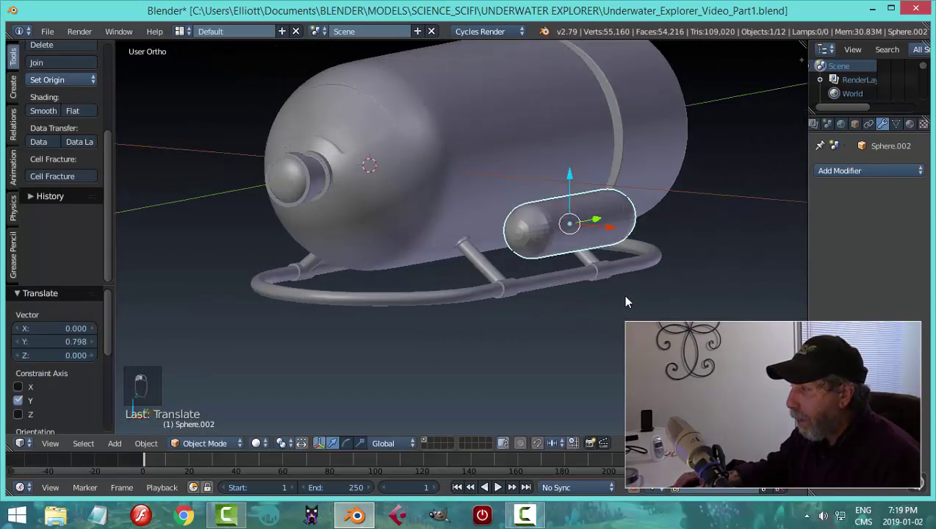
click(844, 172)
click(632, 399)
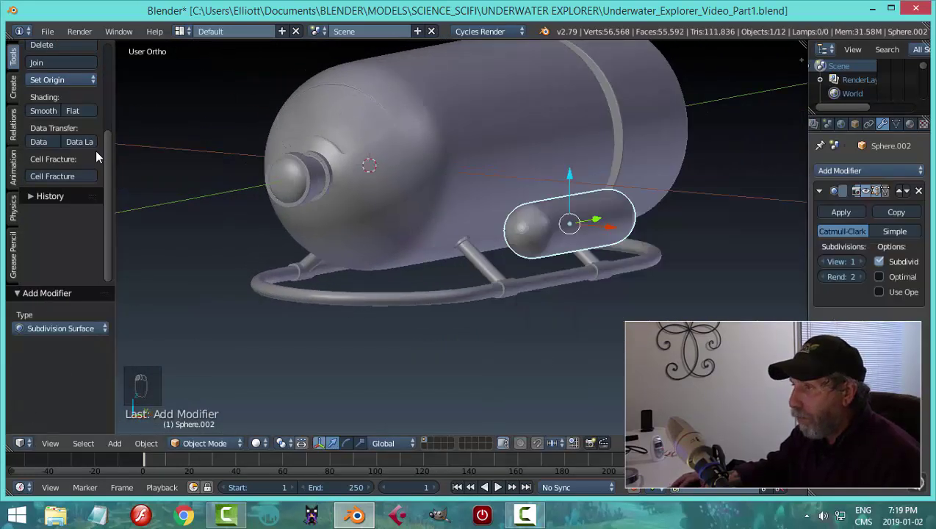
key(a)
scroll(612, 293, down, 3)
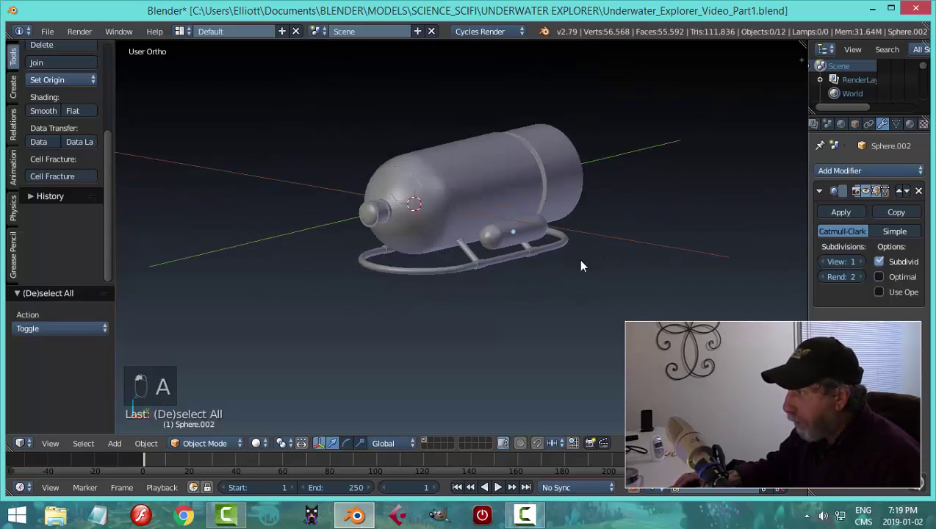
middle_drag(582, 265, 558, 246)
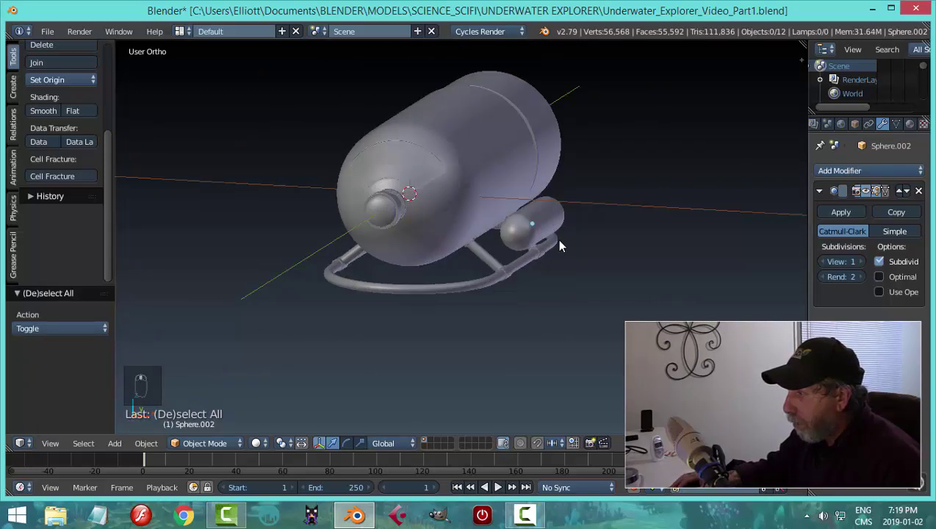
Move the capsule side tank about -0.694 along Y toward the nose.
middle_drag(580, 301, 441, 308)
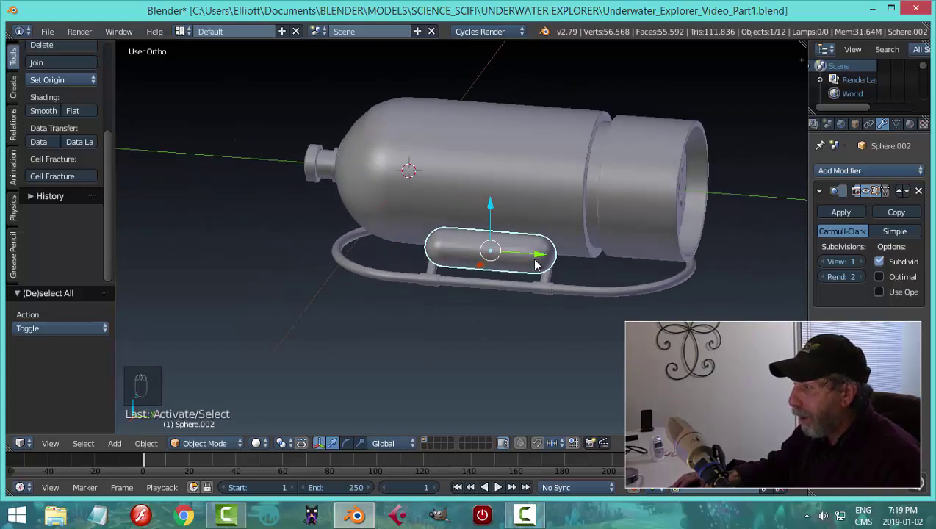
key(g)
key(y)
click(463, 304)
middle_drag(617, 299, 386, 234)
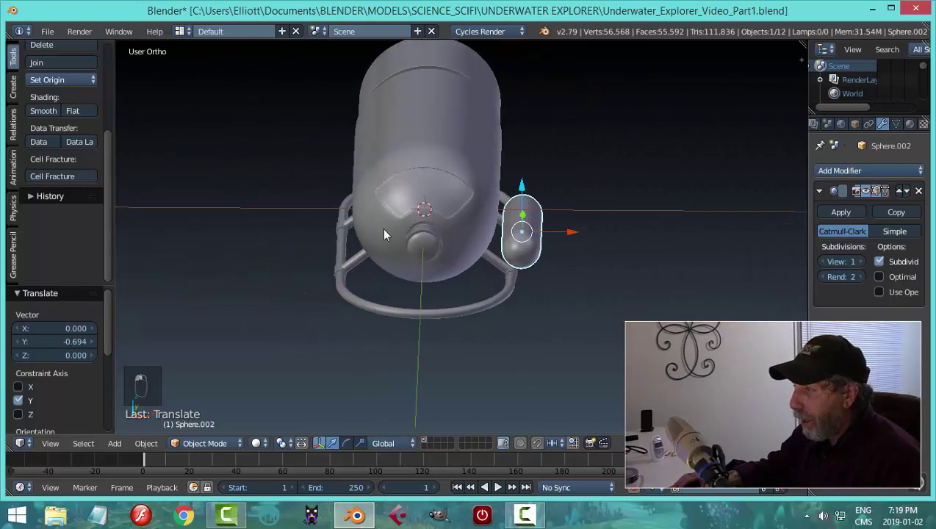
Mirror the side tank across the hull with a Mirror modifier, using the hull as the mirror object.
middle_drag(666, 243, 490, 149)
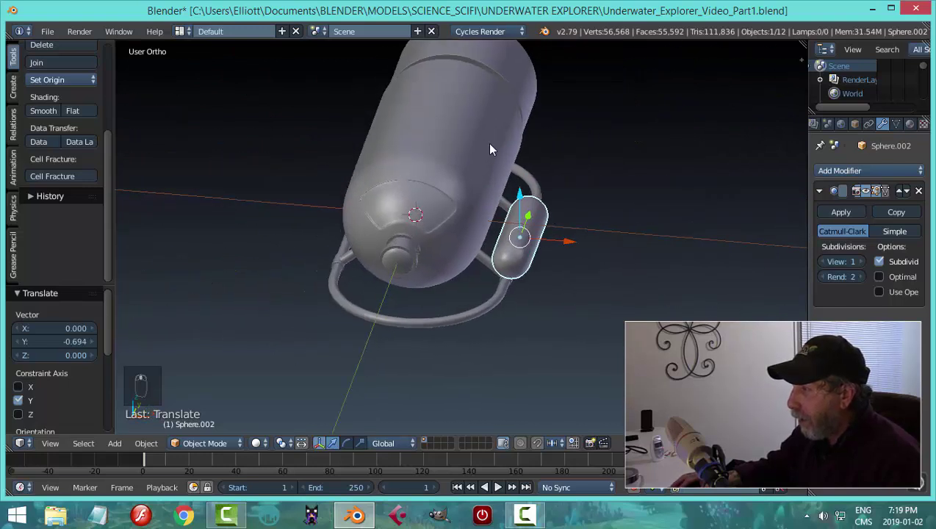
click(841, 171)
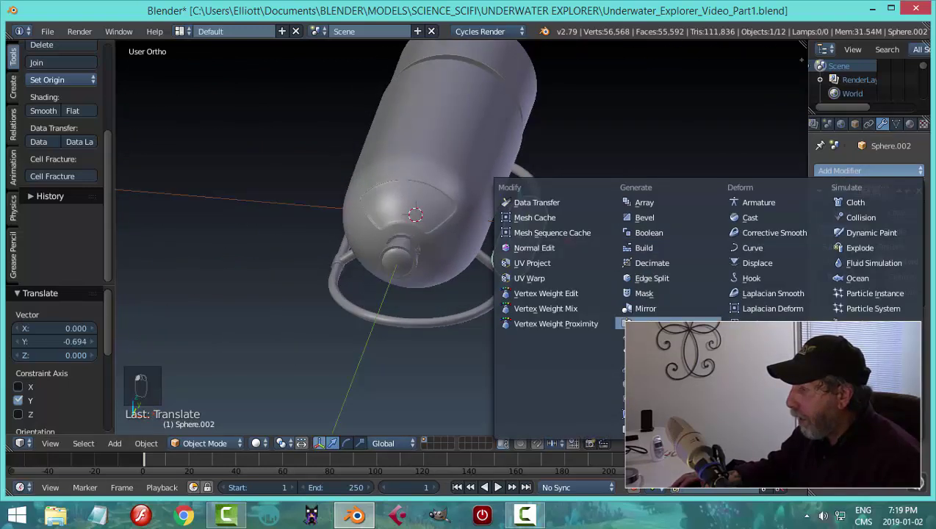
click(646, 308)
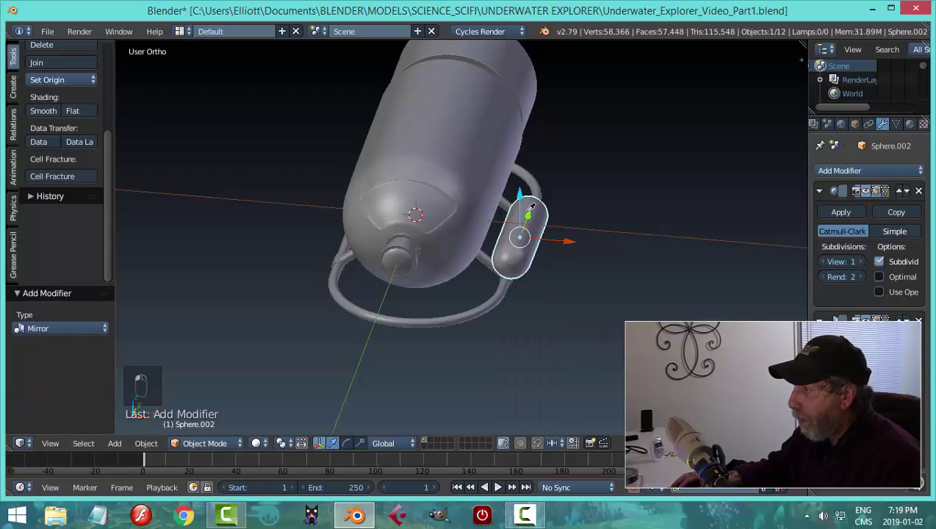
middle_drag(507, 230, 431, 270)
key(a)
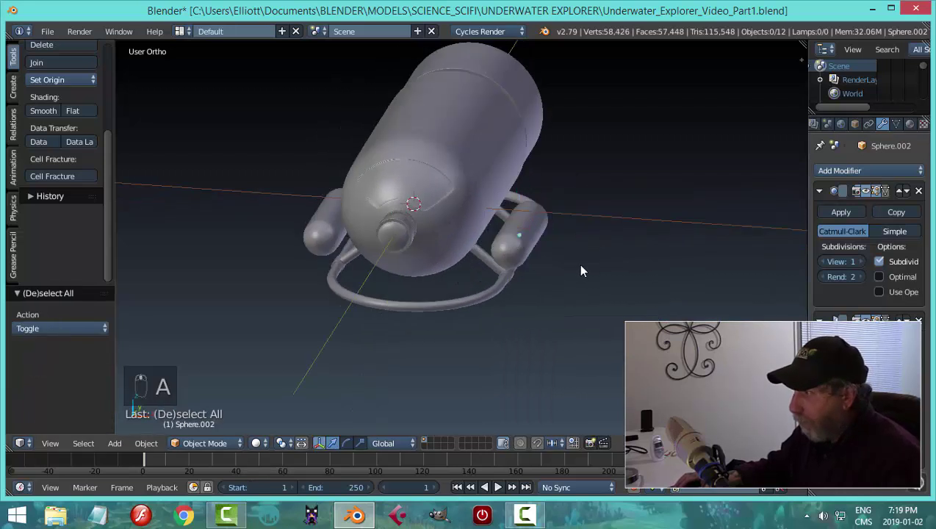
Examine the mirrored side tanks against the hull, struts and skid ring from several angles.
scroll(578, 263, down, 3)
scroll(578, 266, up, 3)
middle_drag(579, 266, 595, 304)
scroll(506, 242, up, 2)
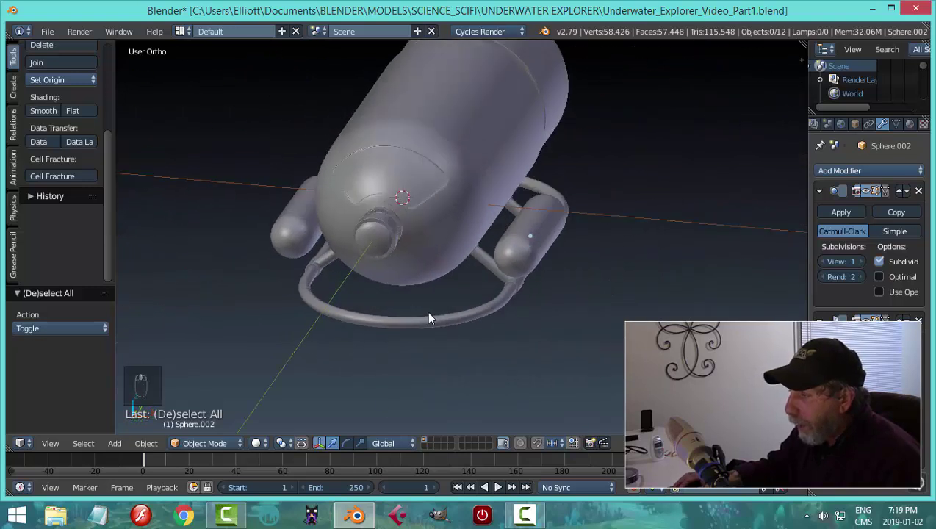
middle_drag(428, 318, 411, 307)
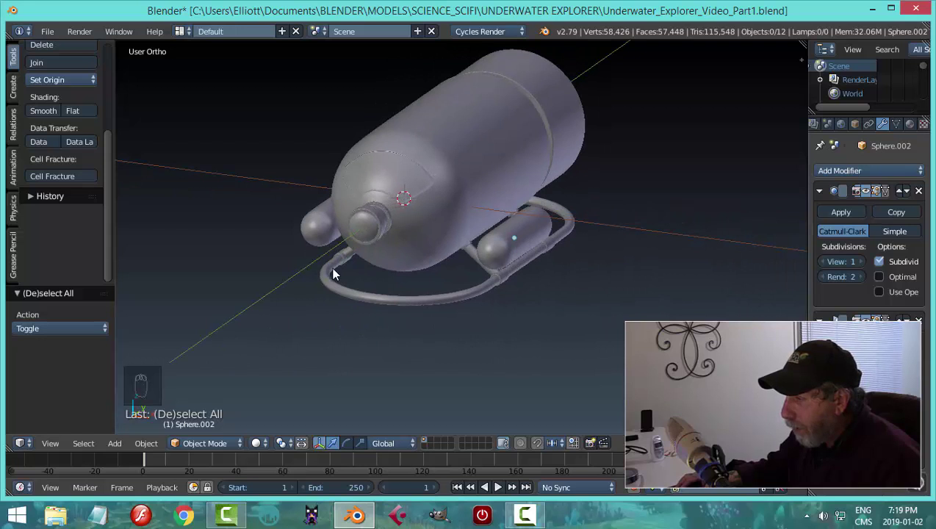
middle_drag(330, 271, 365, 298)
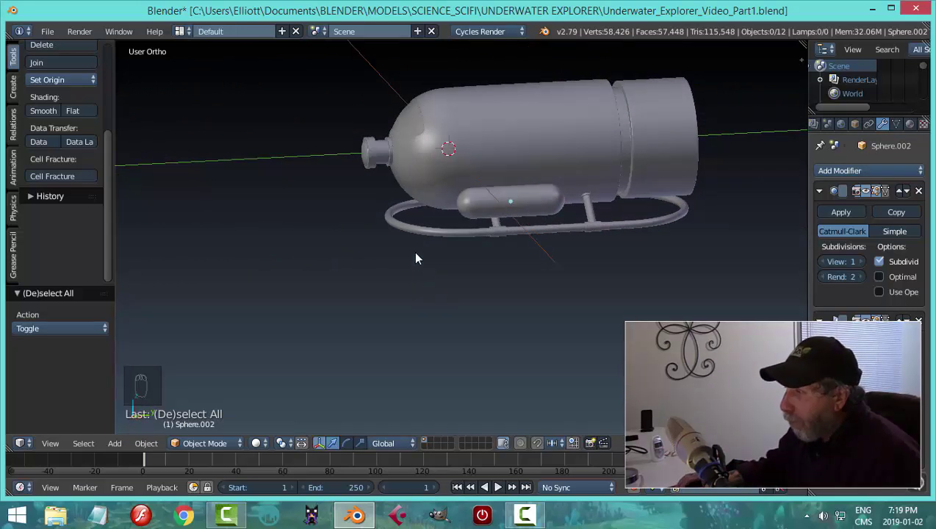
middle_drag(416, 258, 445, 274)
scroll(497, 252, up, 3)
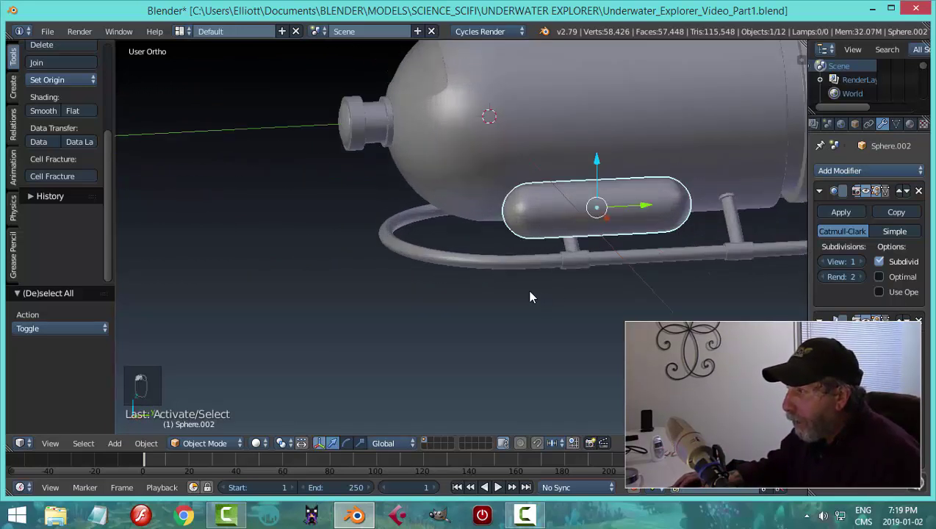
Duplicate the nose lens dome's whole mesh in place in Edit Mode and separate the copy into its own object.
middle_drag(531, 296, 418, 236)
right_click(383, 157)
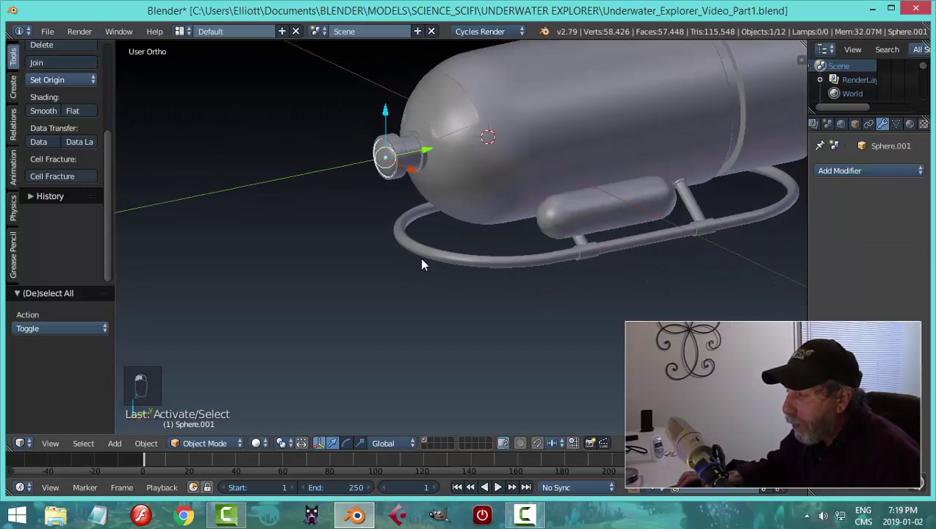
key(KP_Decimal)
key(Tab)
scroll(407, 308, up, 3)
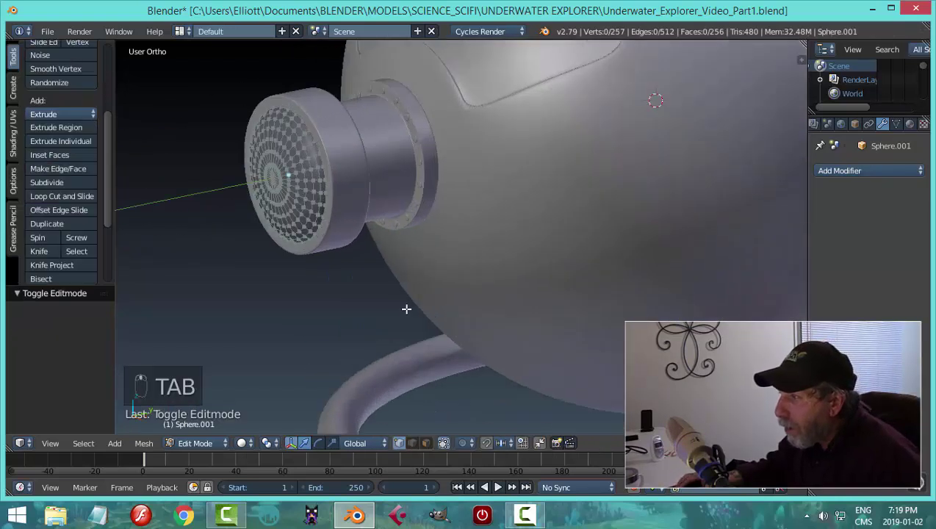
scroll(405, 308, down, 4)
key(a)
key(a)
middle_drag(403, 307, 470, 311)
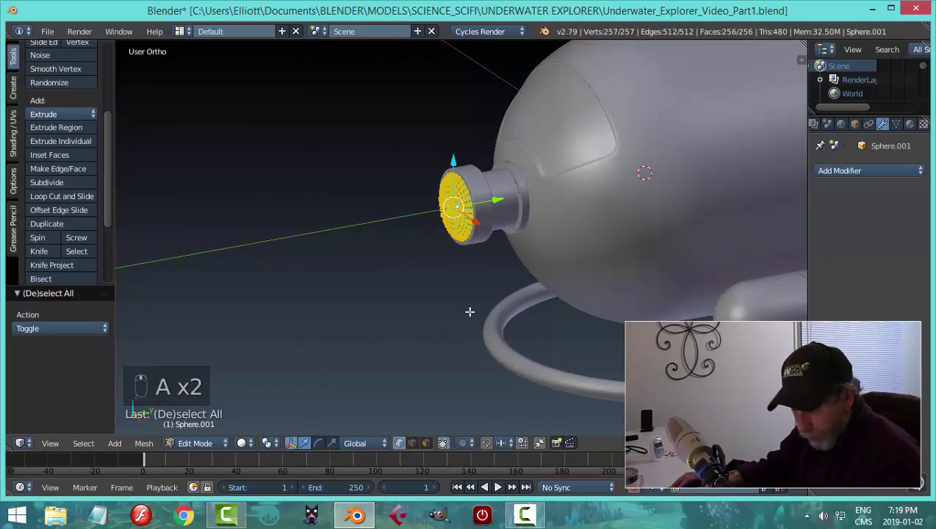
key(shift+d)
right_click(469, 312)
key(p)
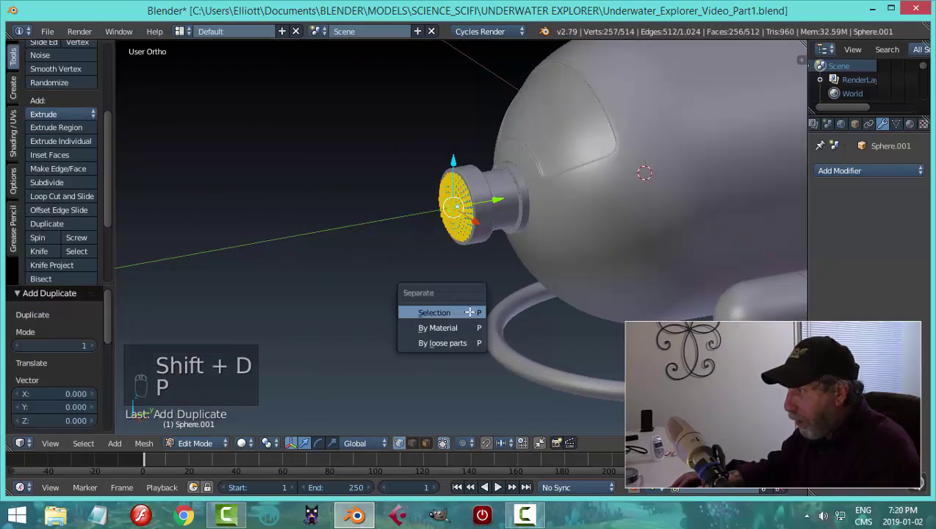
click(470, 311)
key(Tab)
Move one of the two overlapping lens domes about -0.422 along Y and scale it to about 0.421.
click(392, 312)
right_click(444, 189)
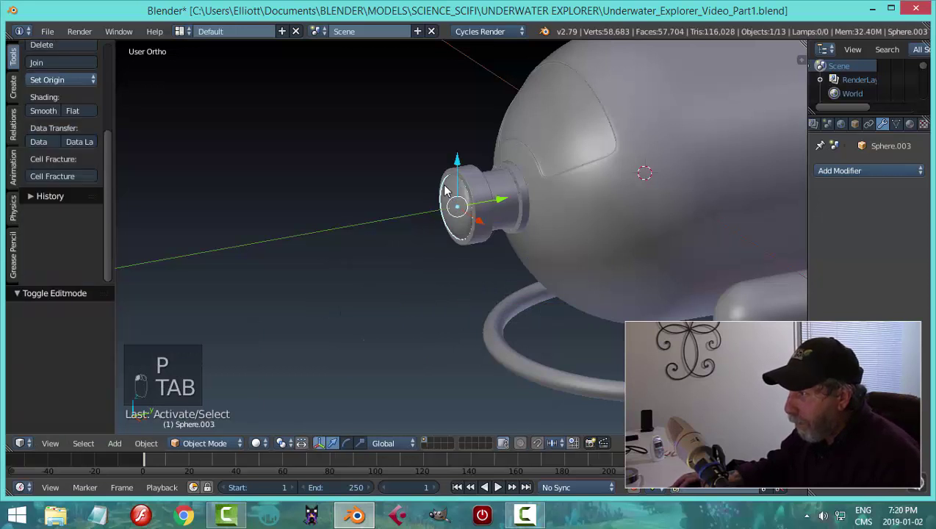
drag(505, 202, 451, 221)
middle_drag(443, 259, 426, 255)
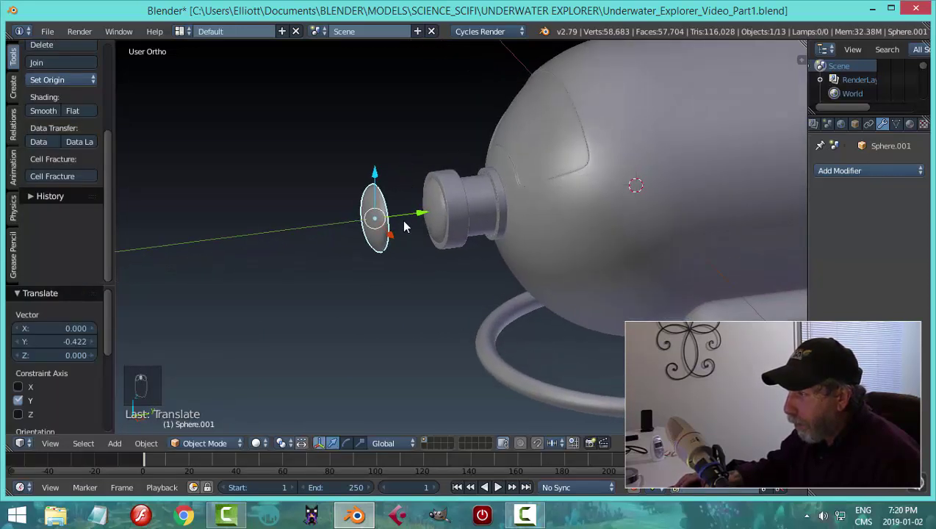
key(s)
right_click(416, 275)
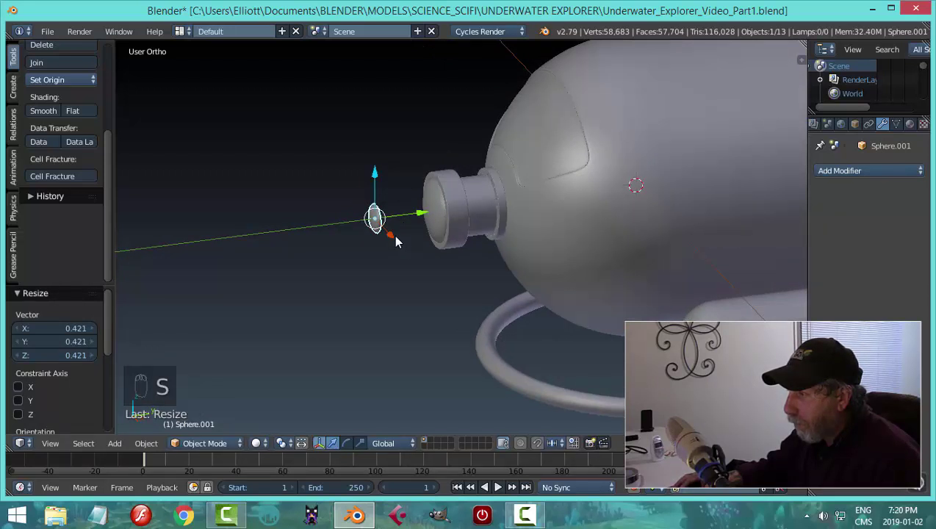
Move the small dome about 1.720 along X and -0.650 along Z, and rescale it.
drag(393, 235, 498, 340)
middle_drag(498, 340, 578, 320)
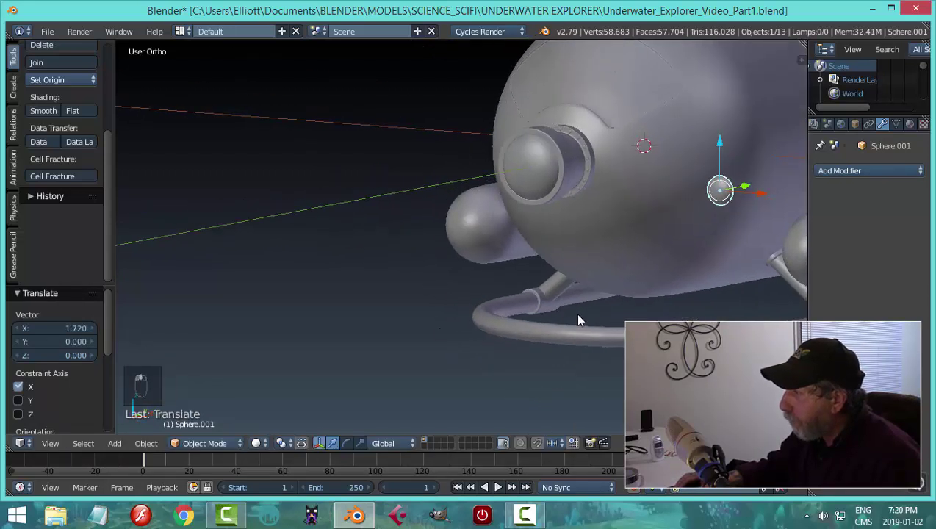
drag(722, 141, 705, 283)
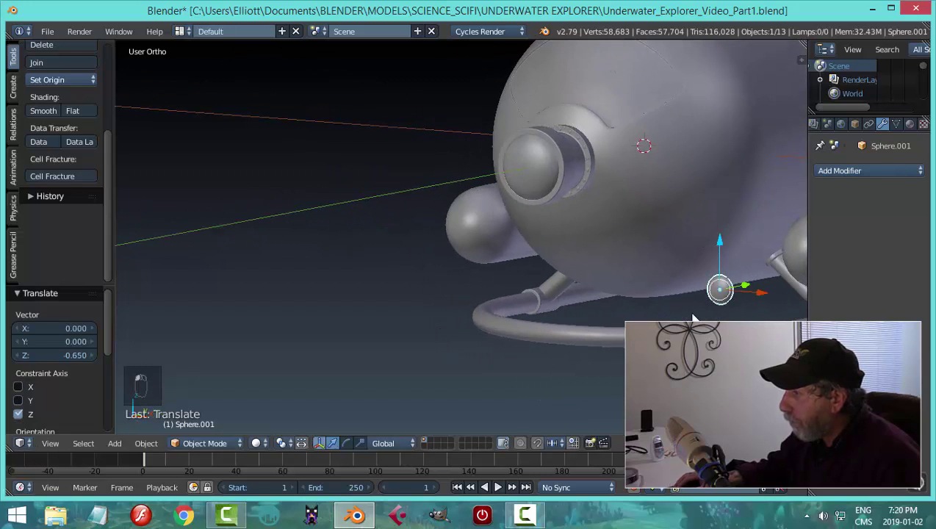
middle_drag(705, 282, 514, 255)
key(s)
click(572, 352)
Extrude the small dome's outermost face loop in place and fatten it outward with an offset of about -0.031.
key(KP_Decimal)
scroll(549, 302, down, 1)
key(Tab)
key(ctrl+Tab)
click(481, 279)
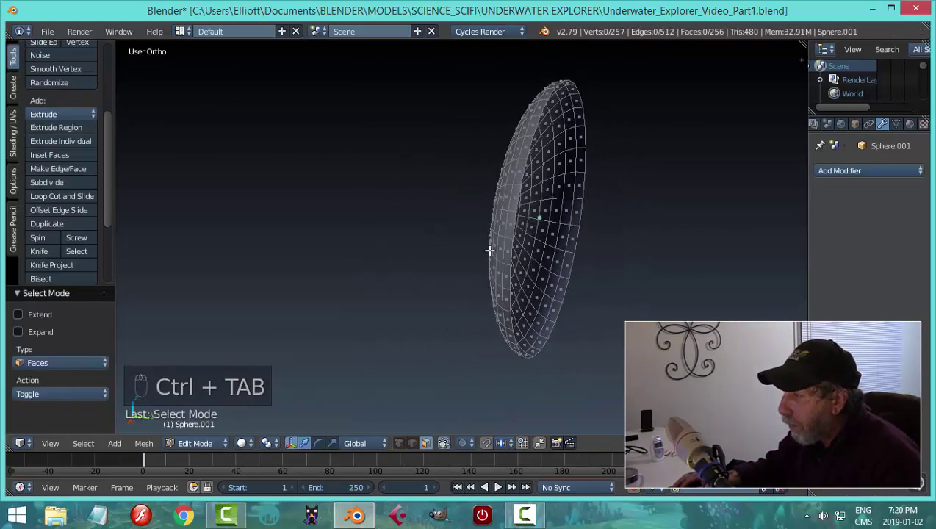
alt+right_click(512, 213)
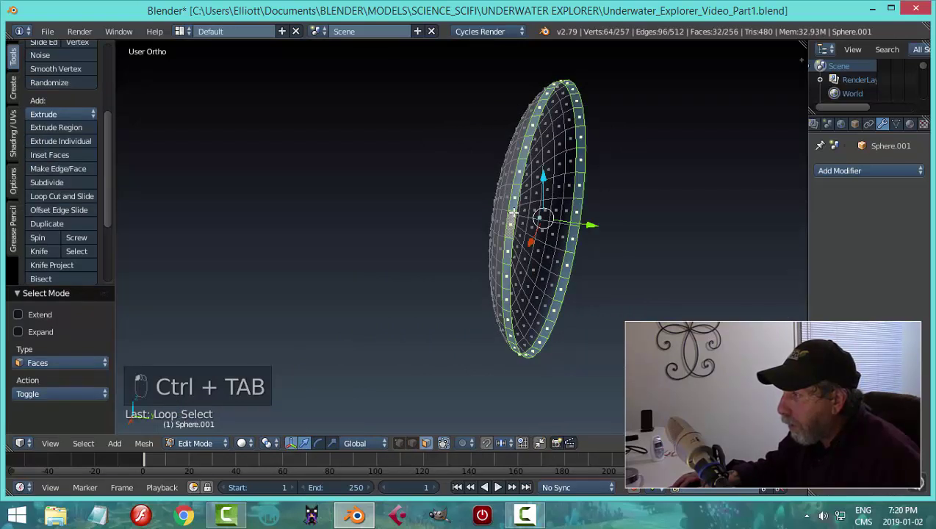
middle_drag(454, 295, 551, 289)
key(e)
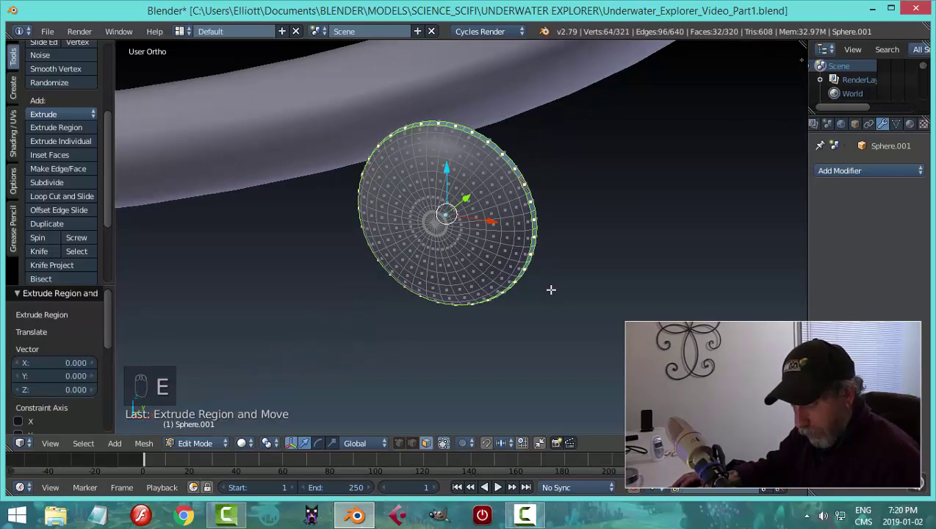
key(alt+s)
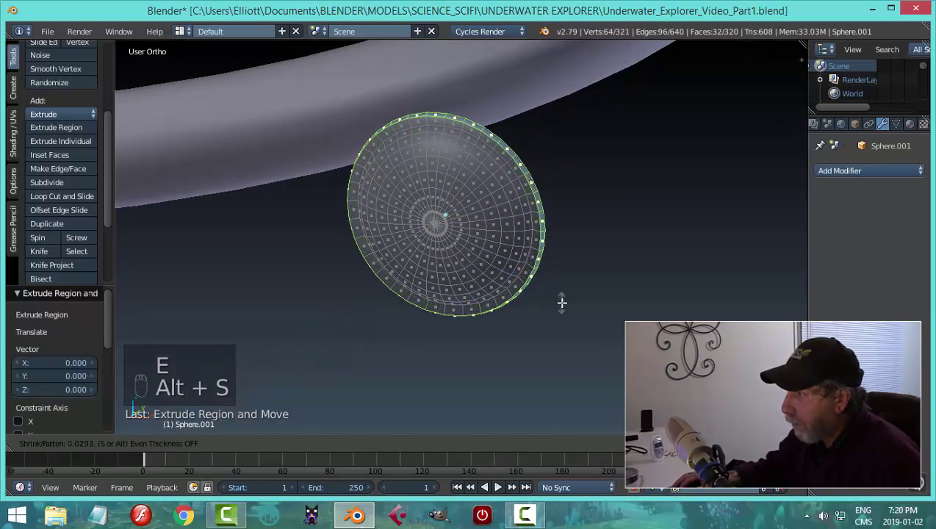
click(562, 302)
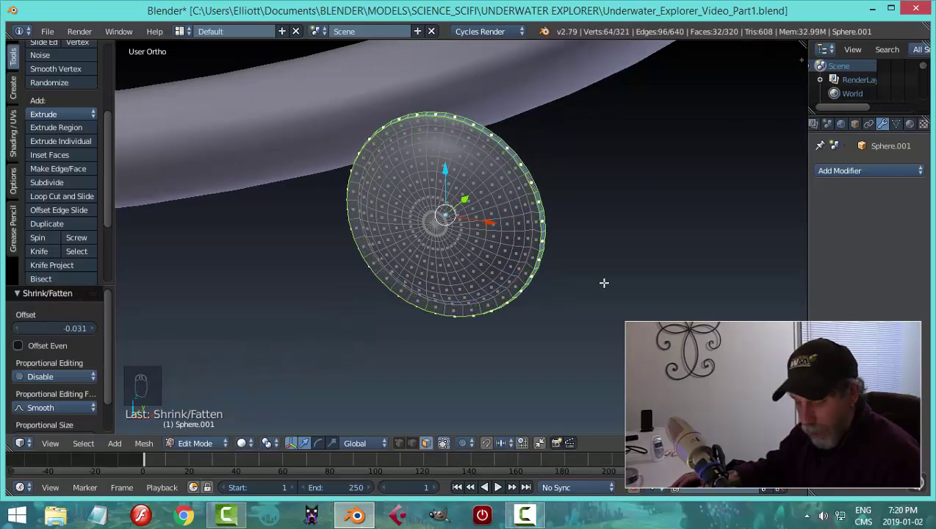
key(a)
Extrude the small dome's inner rim edge loop backward along Y to form a short cylindrical body.
middle_drag(604, 280, 405, 260)
scroll(480, 267, up, 2)
middle_drag(481, 267, 394, 230)
scroll(393, 231, down, 5)
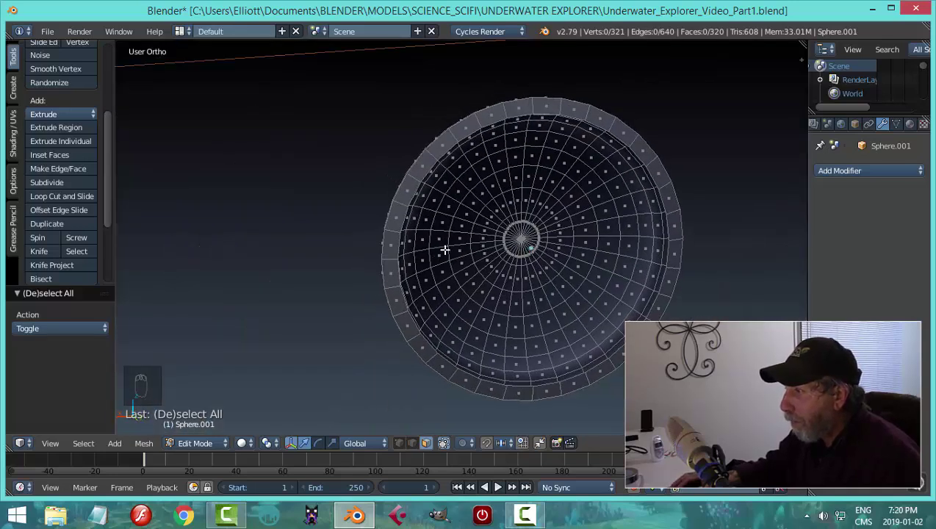
key(ctrl+Tab)
click(417, 238)
alt+right_click(447, 151)
scroll(433, 206, down, 3)
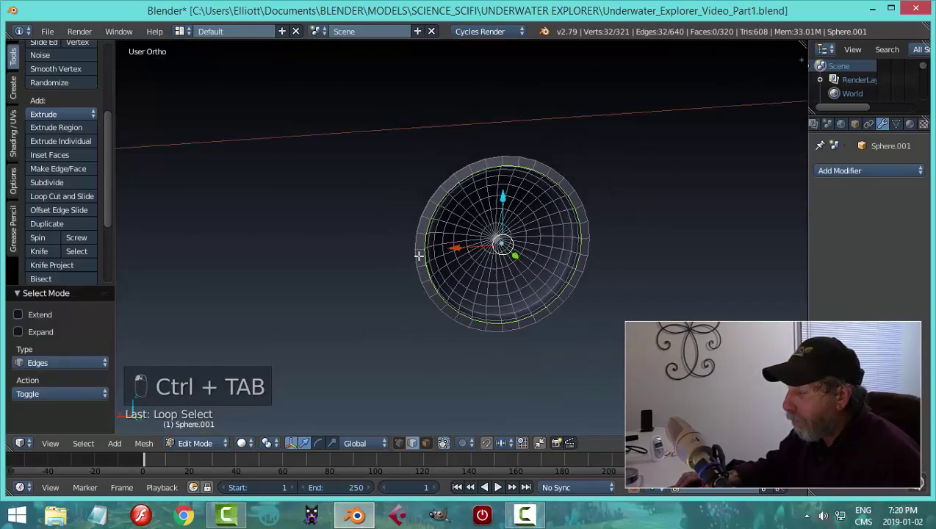
middle_drag(418, 255, 464, 306)
key(e)
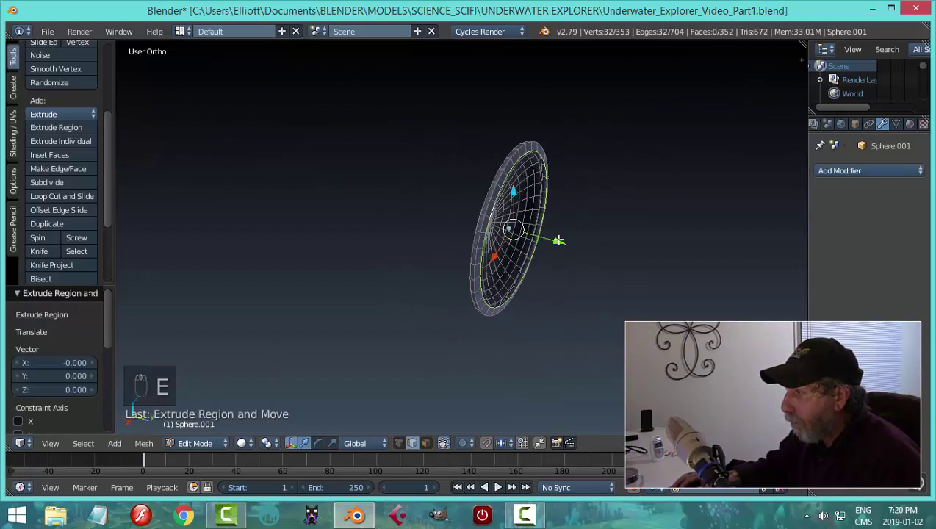
key(y)
click(582, 255)
middle_drag(578, 270, 523, 248)
scroll(527, 277, up, 2)
Move the rear edge loops of the raised rim about 0.027 along Y to widen the rim band.
key(a)
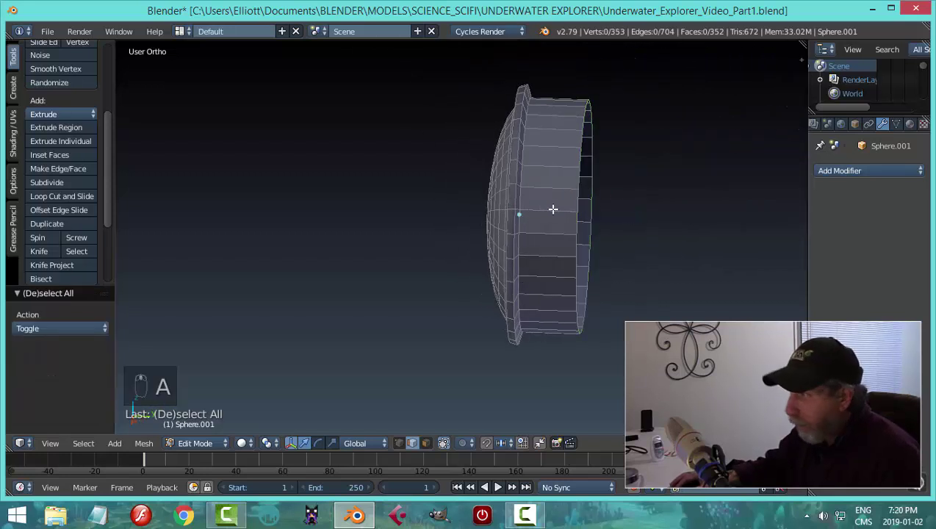
alt+right_click(519, 157)
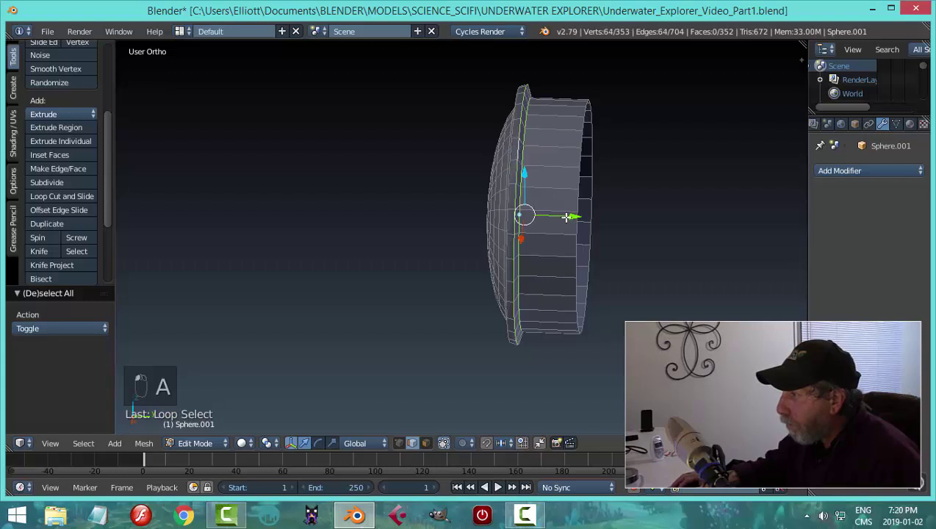
drag(566, 217, 599, 223)
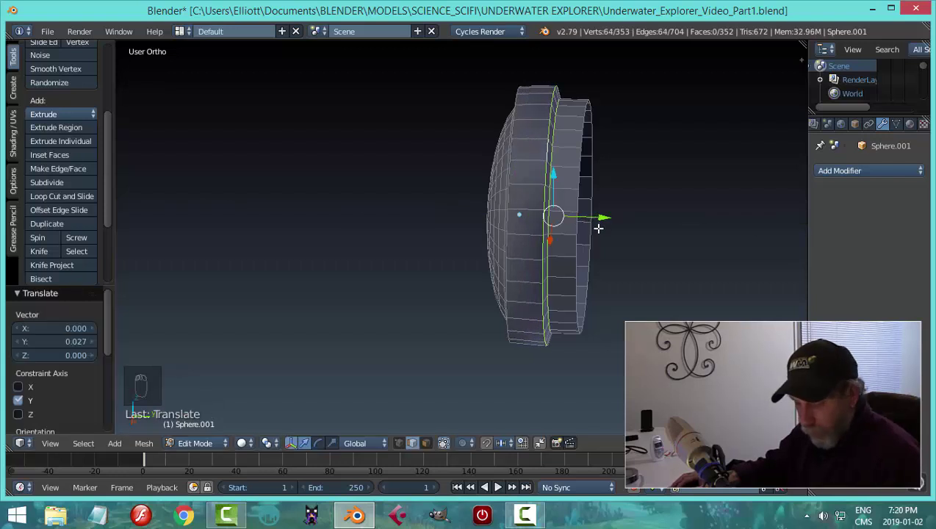
key(a)
Move the cylindrical body's rear edge loop back along Y and scale it to about 0.508, tapering the body into a cone.
middle_drag(599, 223, 549, 269)
key(KP_Divide)
alt+right_click(438, 213)
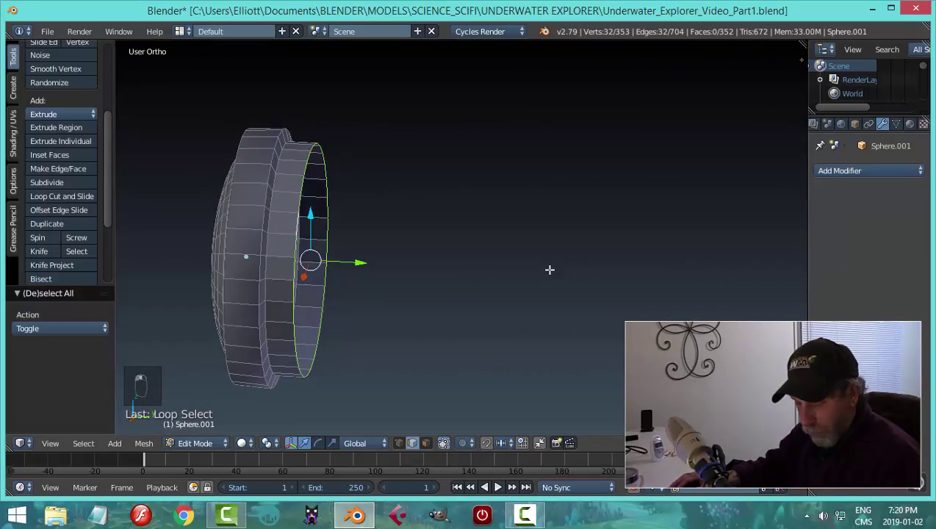
key(e)
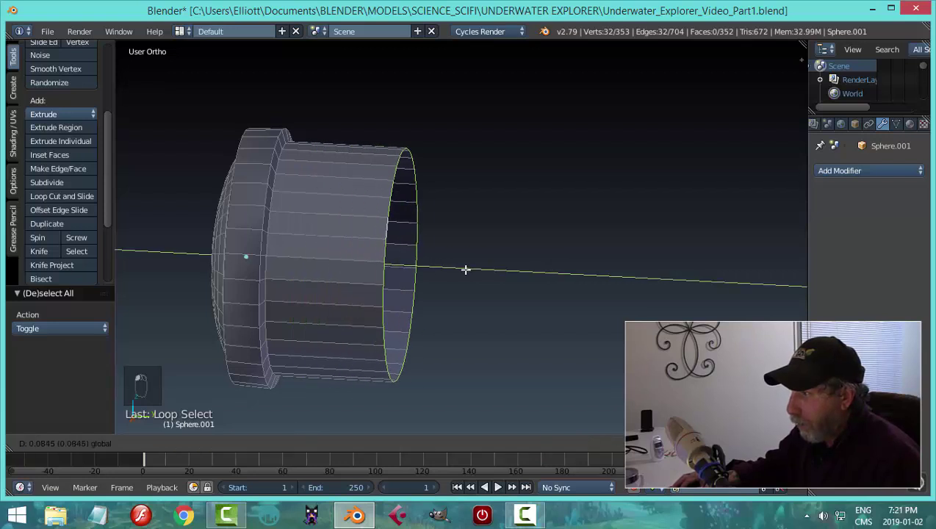
click(464, 268)
key(s)
click(504, 267)
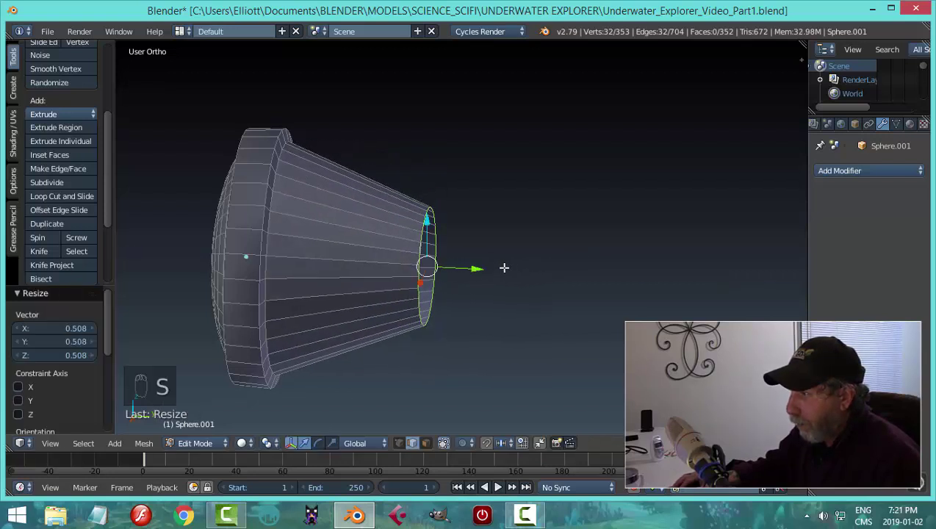
key(g)
key(y)
click(445, 260)
Extrude the cone's narrow rear edge loop about 0.044 along Y to form a short straight neck.
middle_drag(445, 260, 478, 280)
key(e)
right_click(477, 283)
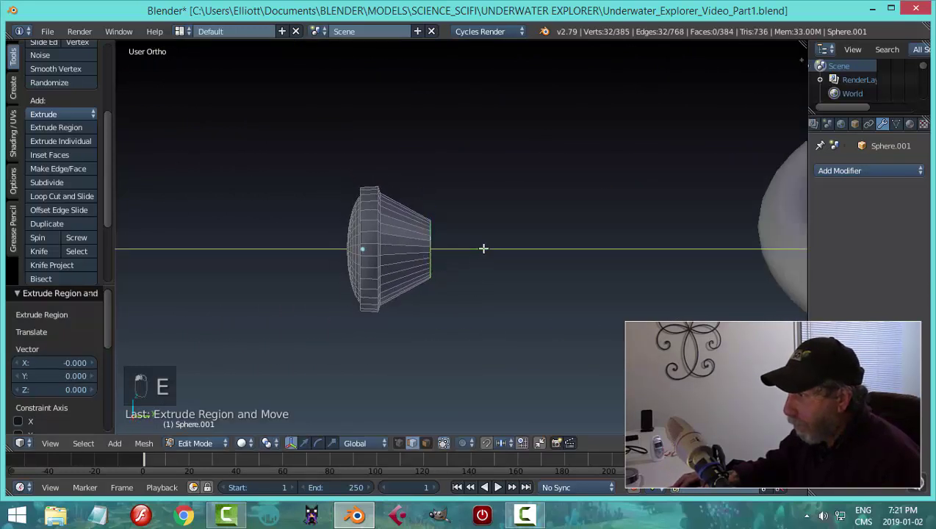
key(g)
key(y)
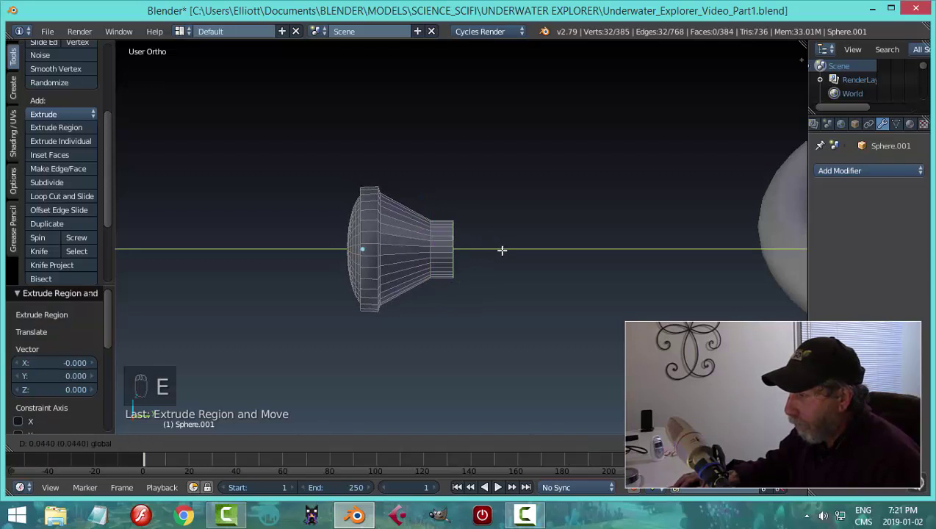
click(500, 250)
Close the neck's open end by extruding its rim inward at about 0.858 scale, then extruding again and merging at center.
middle_drag(499, 251, 536, 236)
key(e)
right_click(519, 242)
key(s)
click(519, 243)
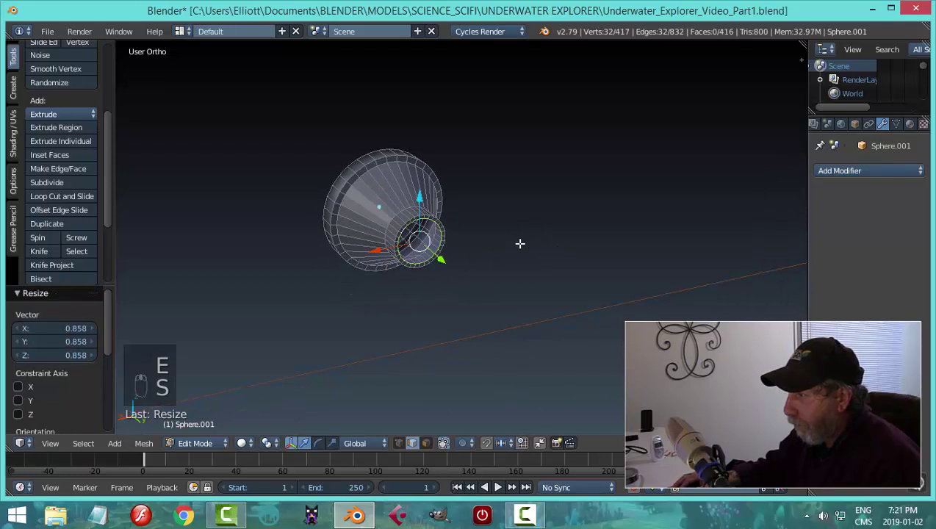
key(e)
right_click(551, 221)
key(alt+m)
click(552, 225)
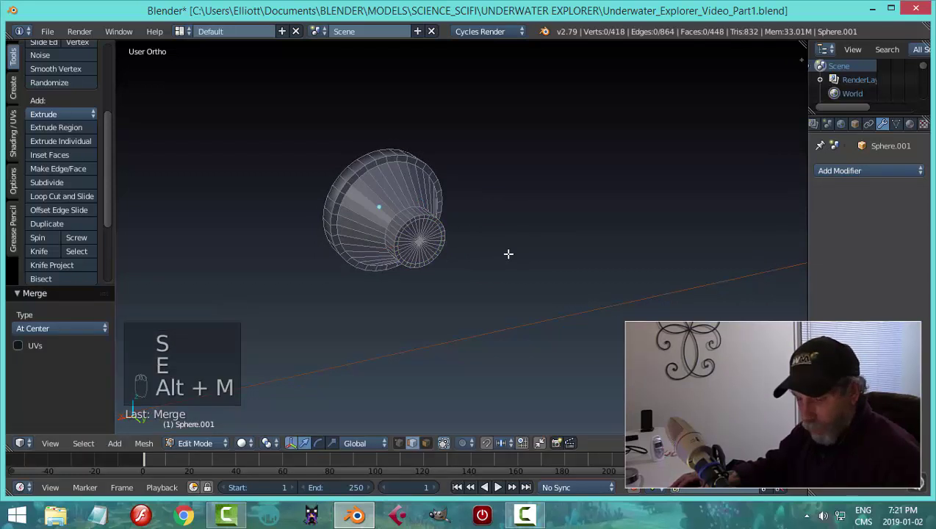
Return to the full scene in Object Mode, add a Subdivision Surface modifier to the lamp part, and shade it smooth.
key(Tab)
click(430, 255)
key(KP_Divide)
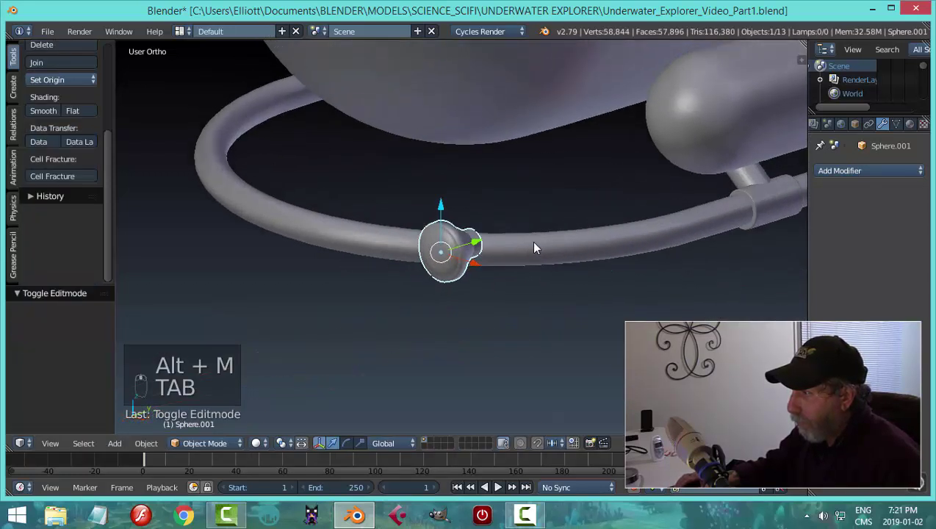
click(841, 173)
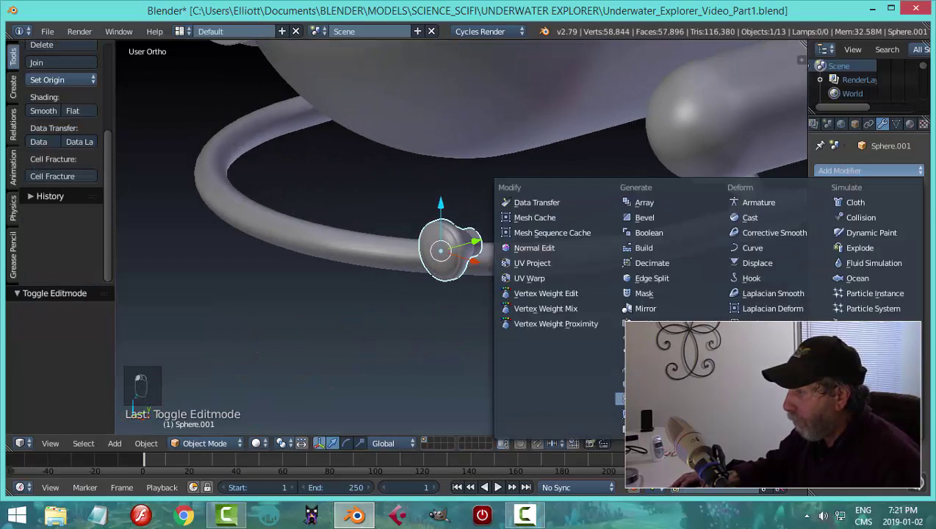
click(661, 398)
middle_drag(522, 355, 411, 316)
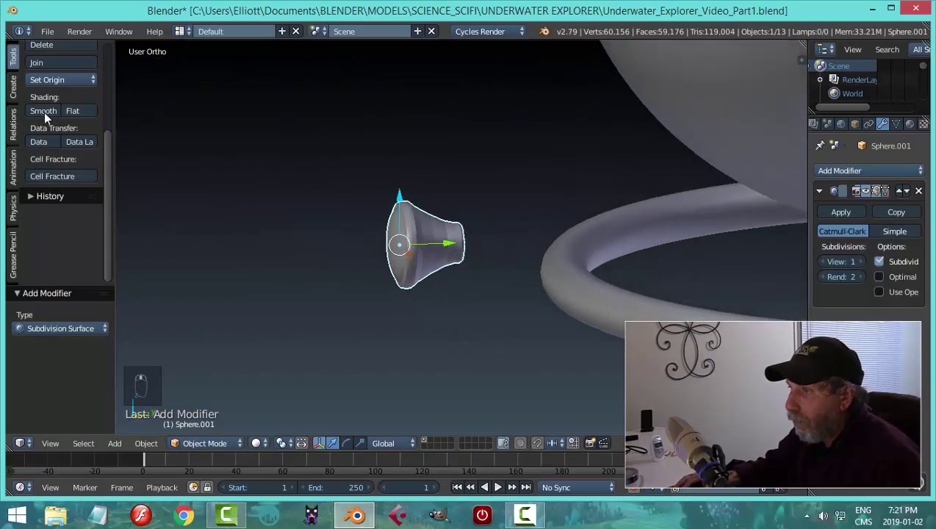
middle_drag(470, 235, 397, 243)
Add support loop cuts on the lamp's cone close to the rim and on the rim band close to its rear edge.
key(Tab)
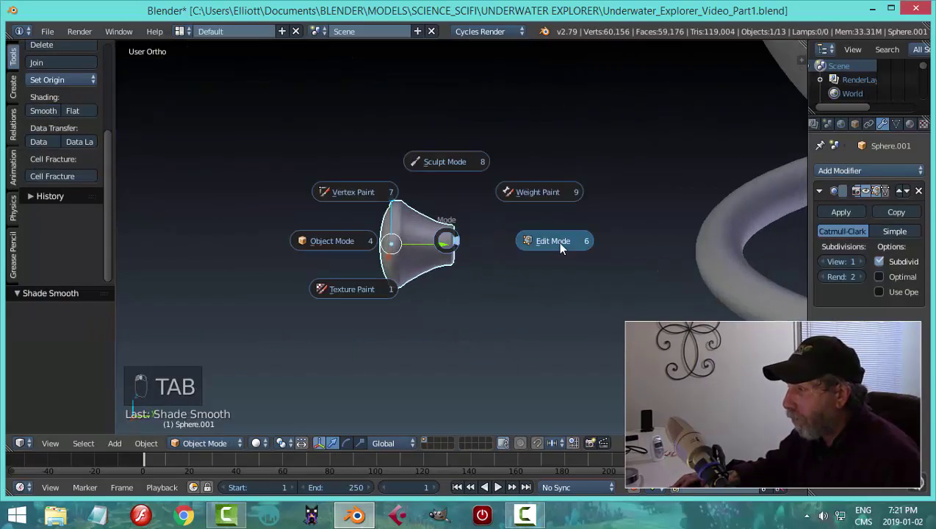
click(558, 243)
scroll(425, 245, up, 3)
key(ctrl+r)
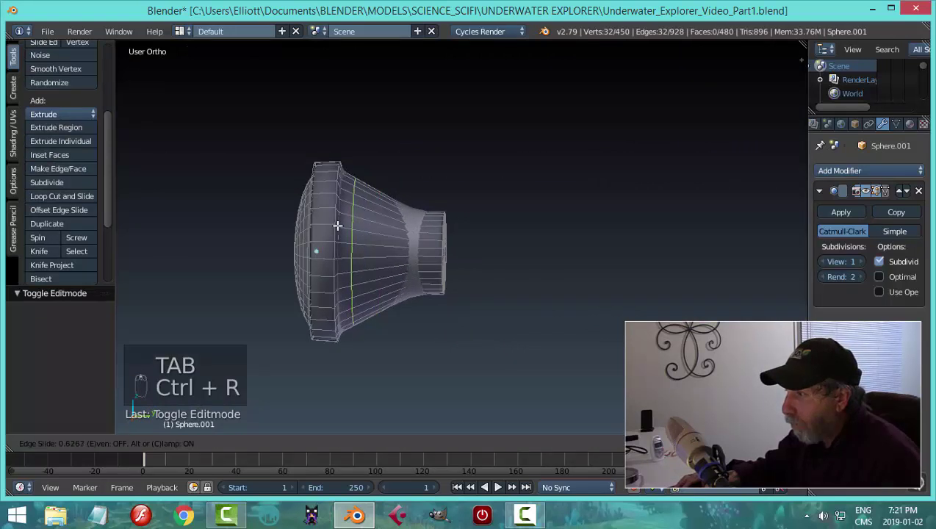
right_click(331, 217)
key(ctrl+r)
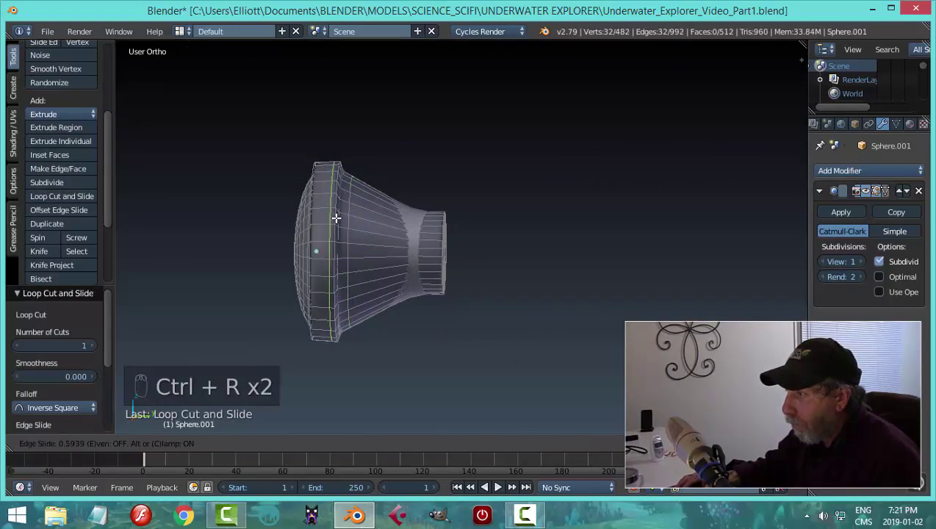
click(339, 219)
Add support loop cuts on both sides of the cone-to-neck joint and near the neck's closed end.
key(ctrl+r)
click(401, 229)
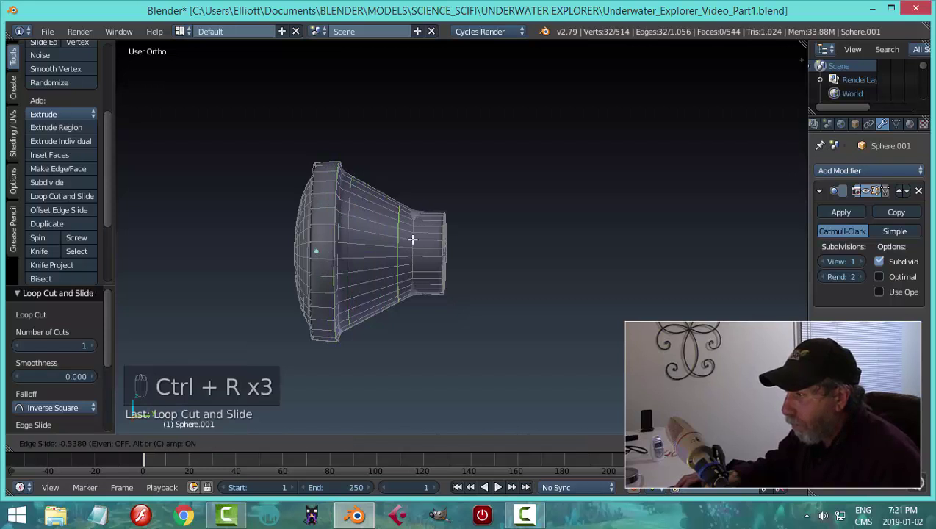
click(419, 247)
click(427, 233)
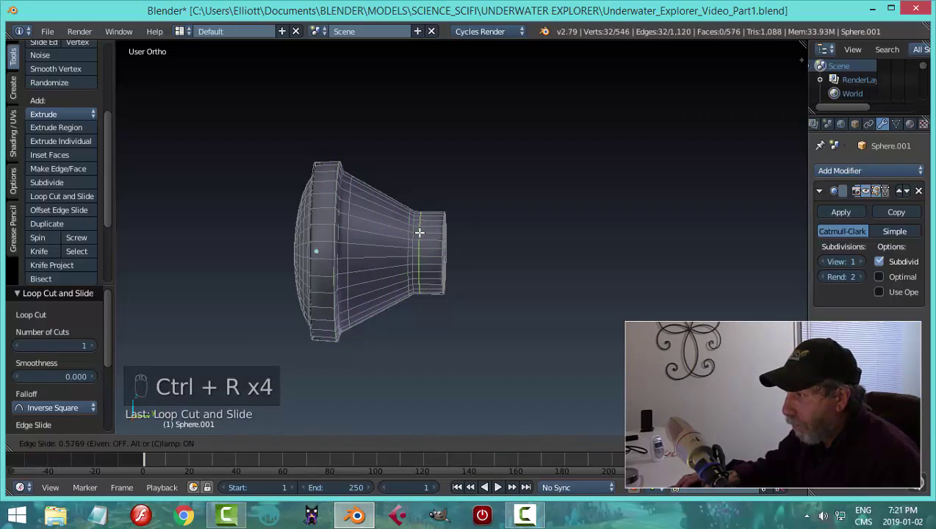
click(424, 231)
key(Tab)
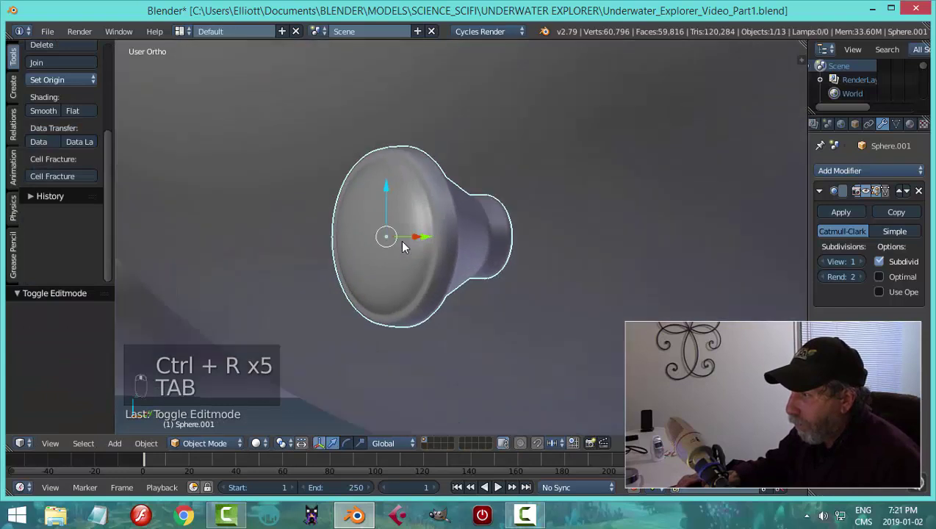
middle_drag(401, 241, 439, 246)
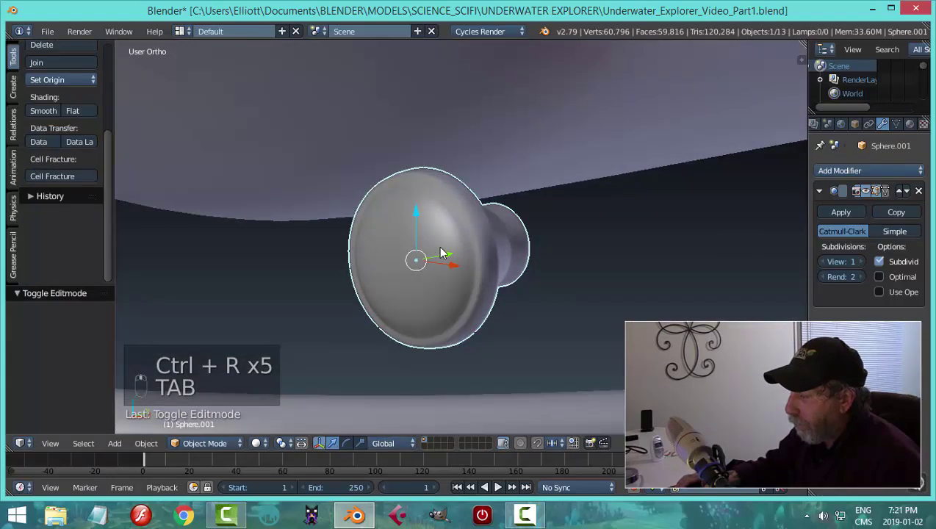
Sharpen the border between the dome and its rim with a loop cut, an Offset Edge Slide, and another loop cut on the rim's front face.
key(Tab)
scroll(464, 241, up, 3)
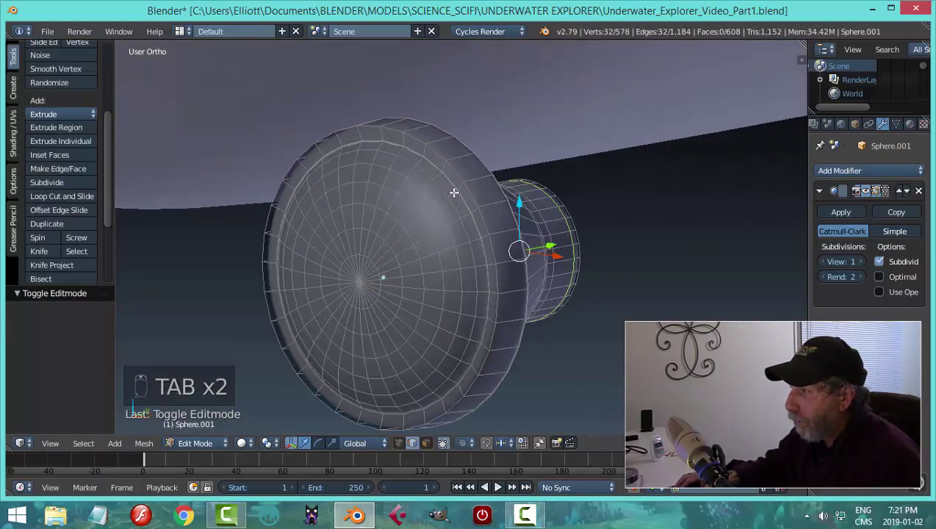
scroll(454, 193, up, 2)
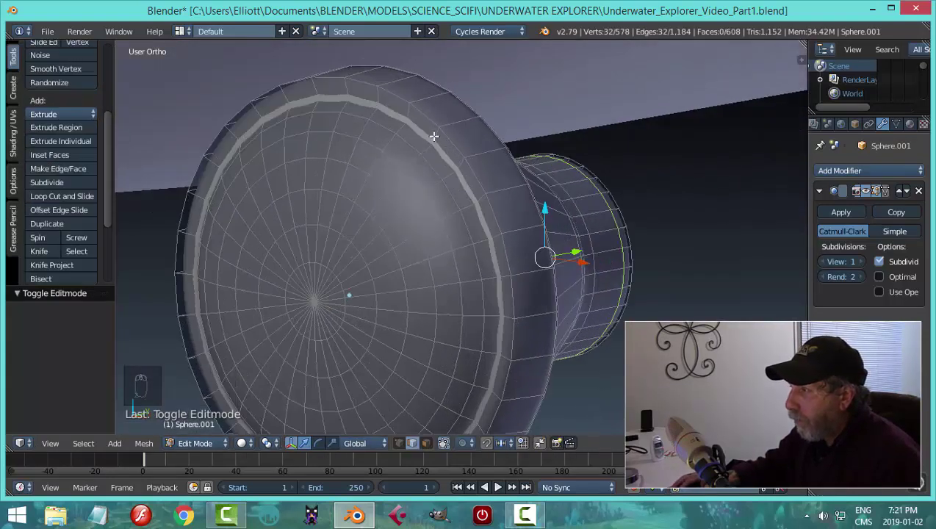
key(ctrl+r)
click(432, 136)
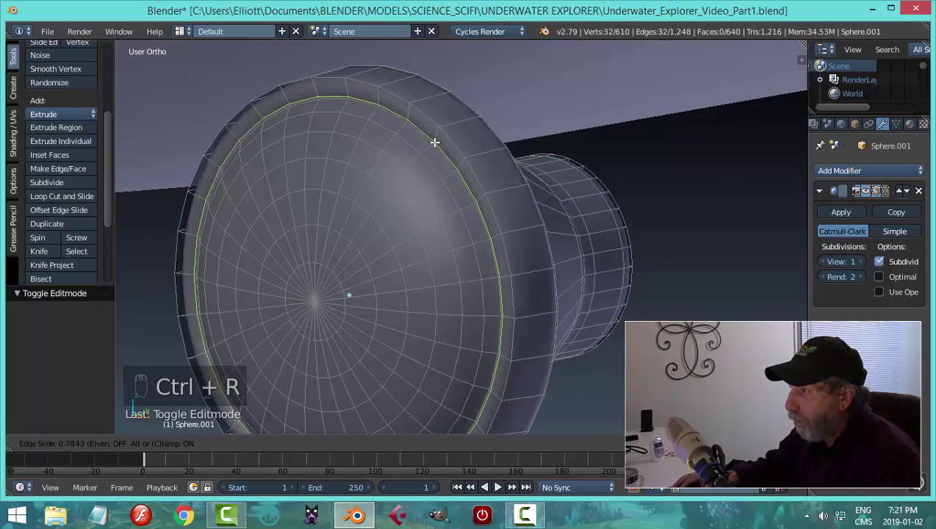
click(434, 142)
key(ctrl+shift+r)
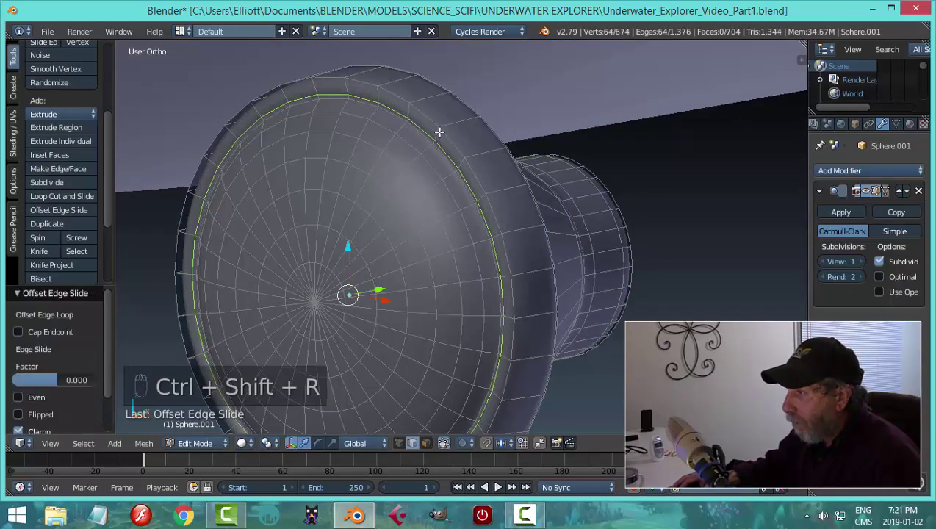
key(ctrl+r)
click(435, 130)
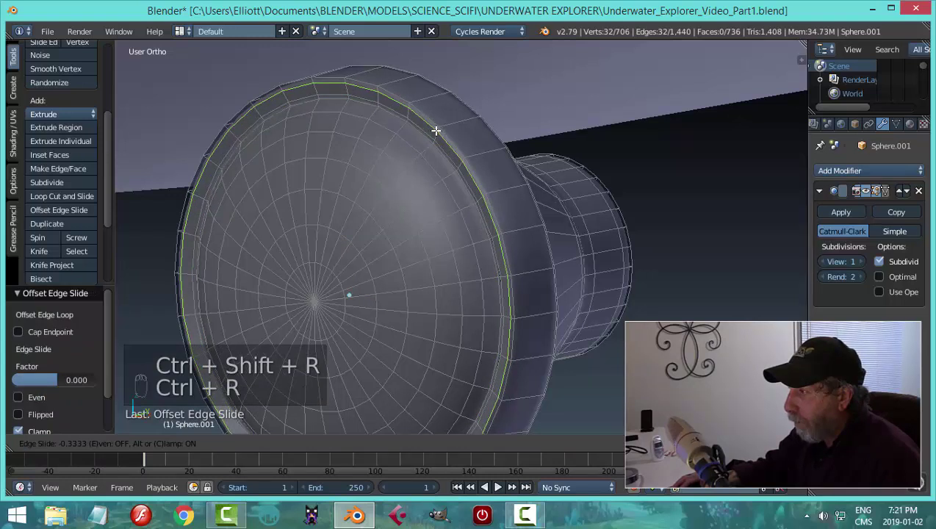
click(435, 131)
key(Tab)
scroll(524, 235, down, 3)
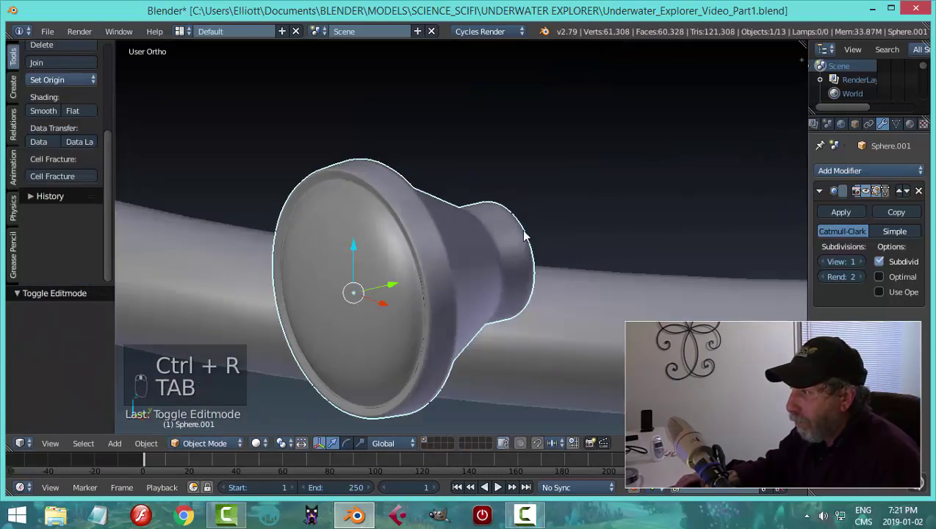
Move the lamp part about 0.703 along Y, -0.797 along X and -0.253 along Z, between the hull and the side tank.
middle_drag(524, 235, 525, 319)
scroll(458, 246, down, 2)
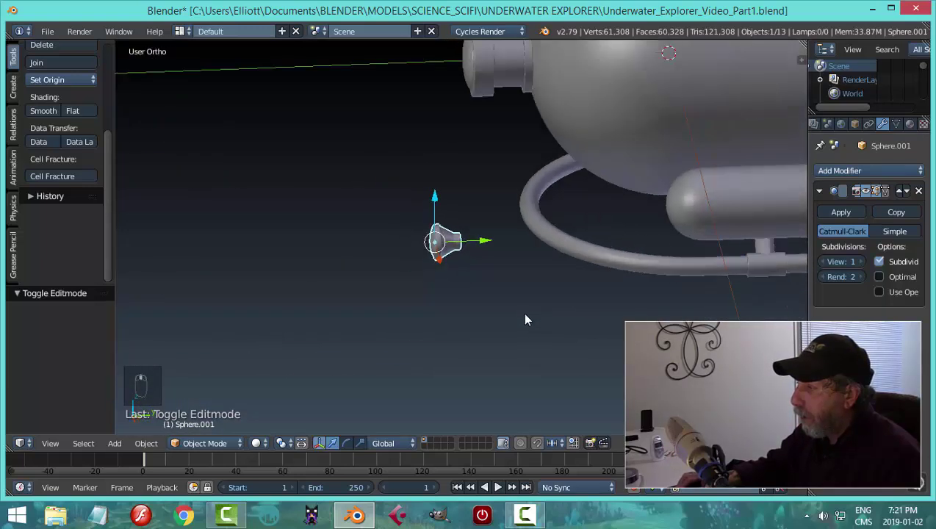
drag(483, 242, 587, 225)
middle_drag(587, 224, 634, 242)
key(KP_1)
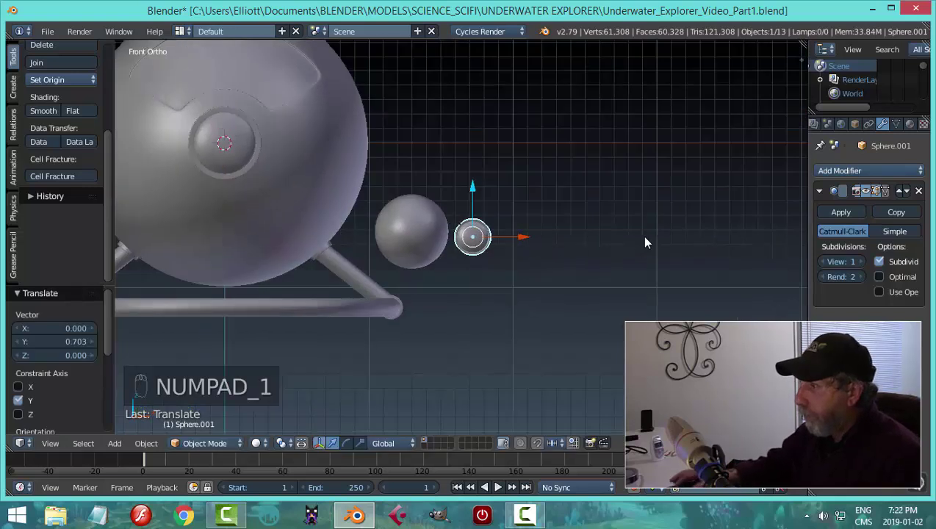
drag(502, 237, 498, 248)
drag(409, 273, 411, 272)
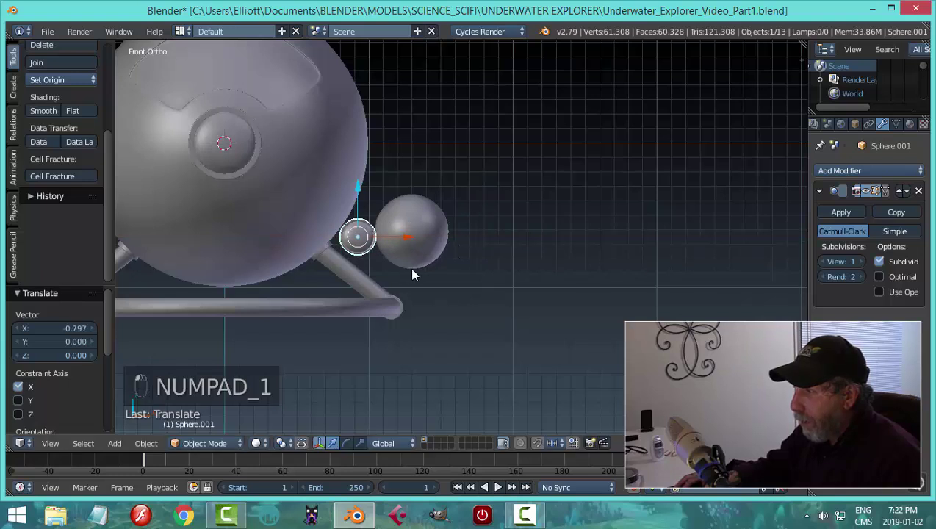
drag(354, 191, 349, 228)
middle_drag(350, 228, 538, 239)
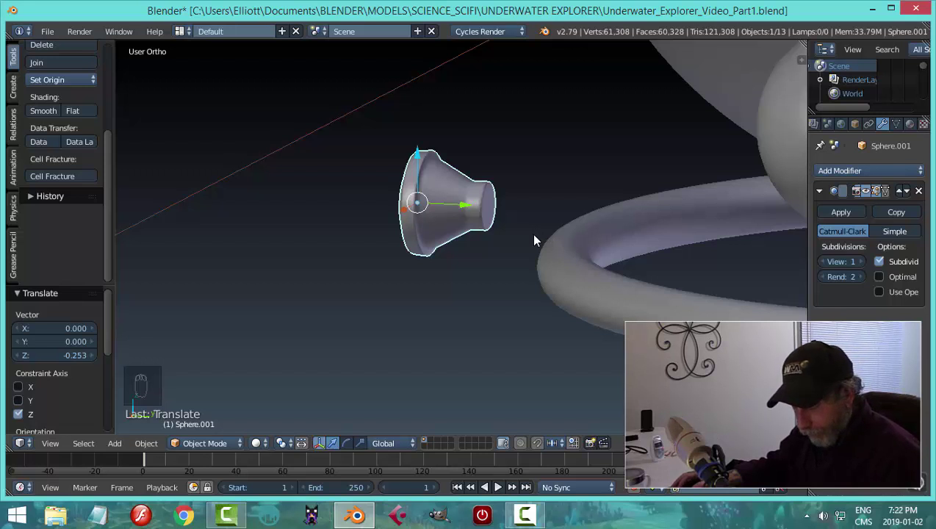
Hide every object except the lamp part and open its mesh for editing, framed on the cone and neck.
key(shift+h)
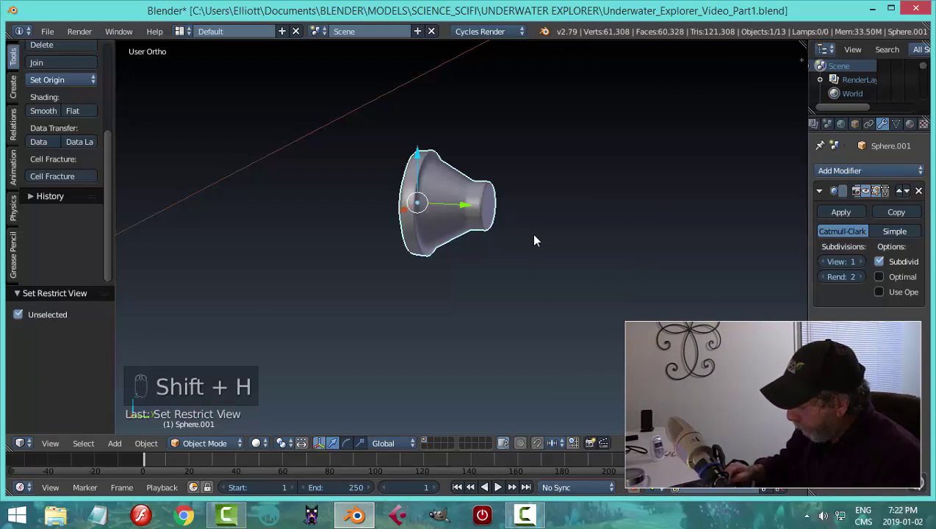
key(KP_Decimal)
scroll(534, 241, down, 3)
middle_drag(553, 285, 579, 294)
scroll(484, 303, up, 3)
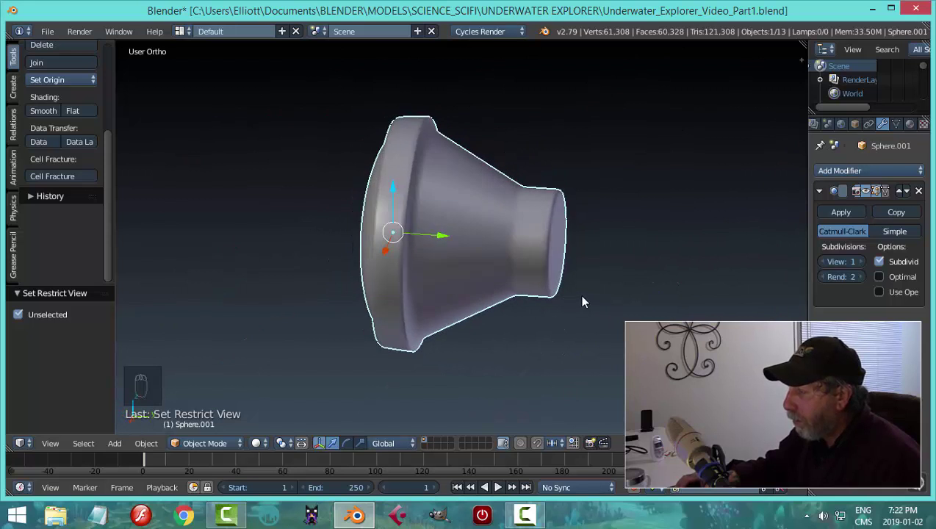
key(Tab)
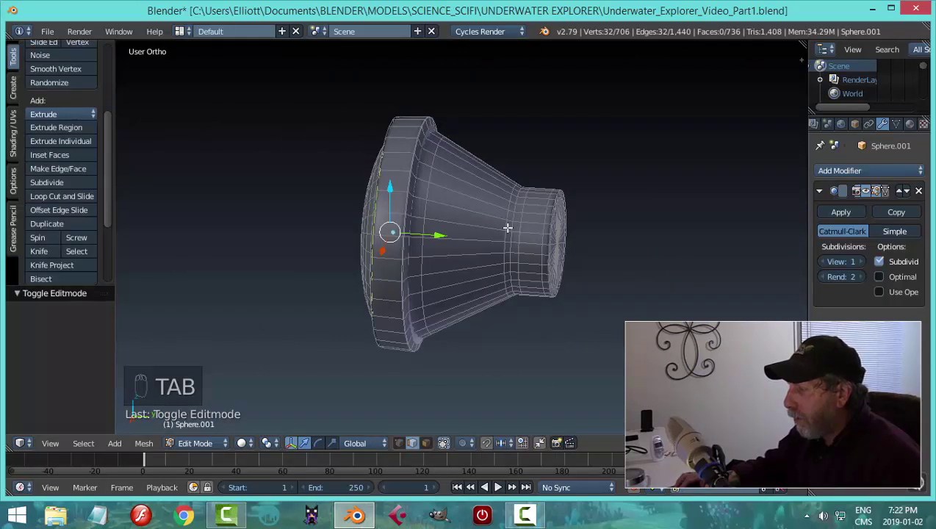
scroll(514, 226, up, 2)
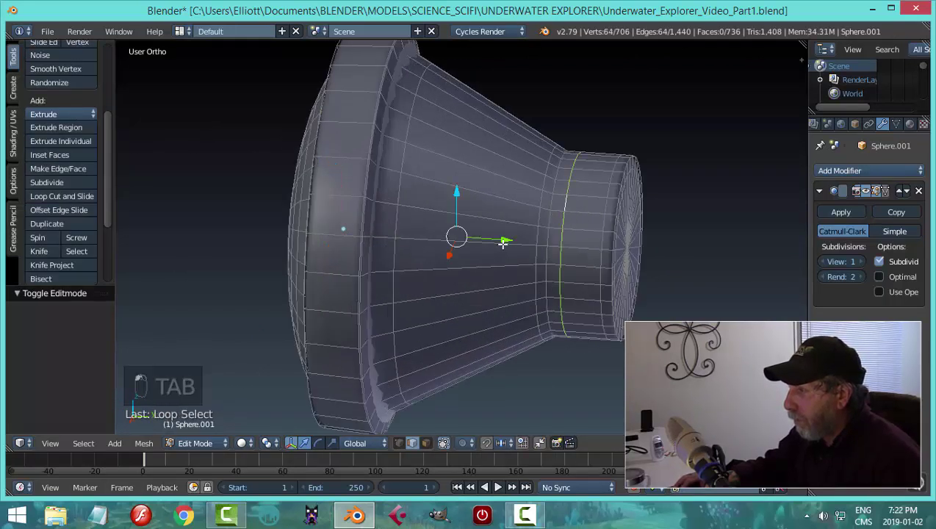
key(g)
key(y)
click(497, 241)
key(ctrl+z)
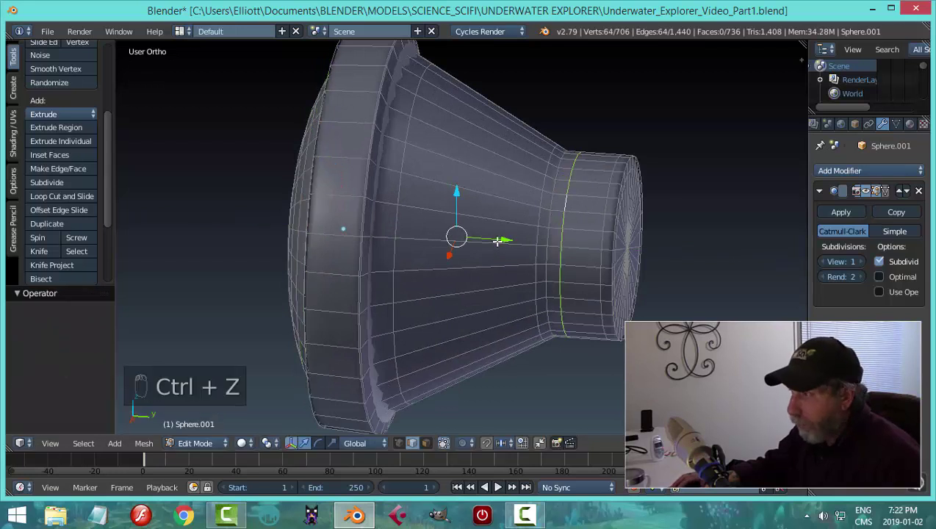
Move the neck-side support loop along Y, closer to the cone-to-neck joint, and clear the selection.
key(a)
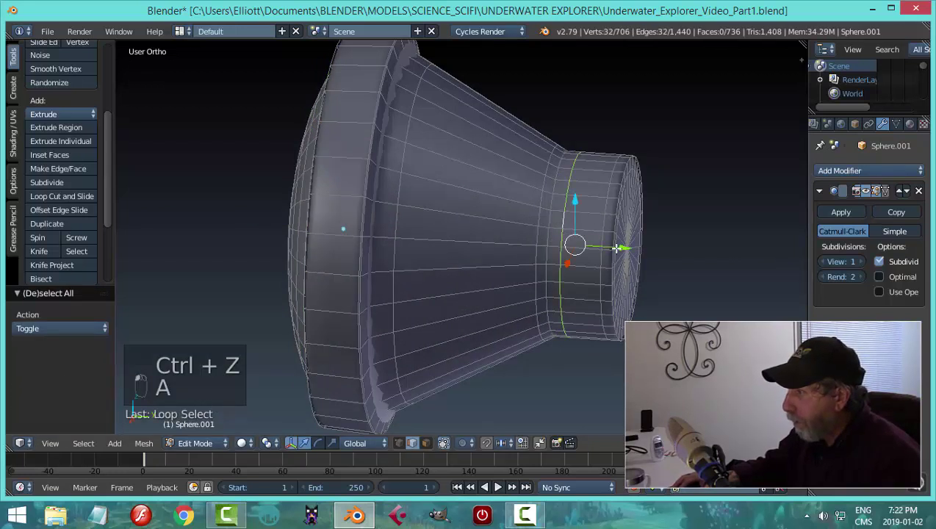
drag(617, 247, 606, 249)
key(a)
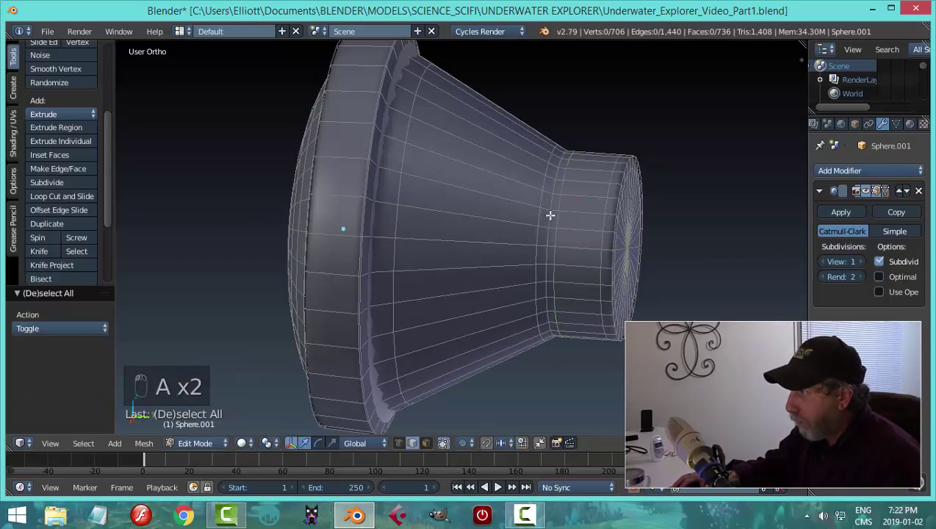
Edge-slide the cone-side support loop by a factor of about -0.633 toward the neck joint and return to Object Mode.
alt+click(551, 199)
key(g)
key(g)
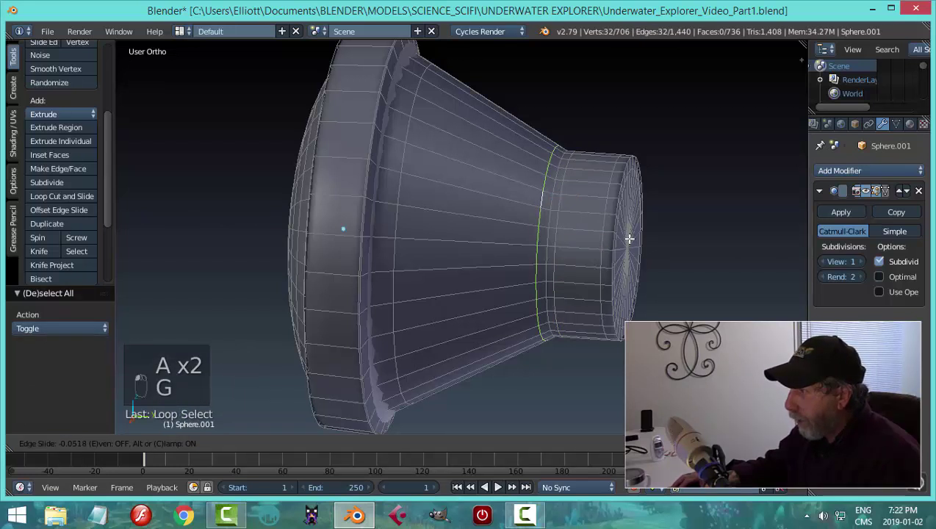
click(661, 257)
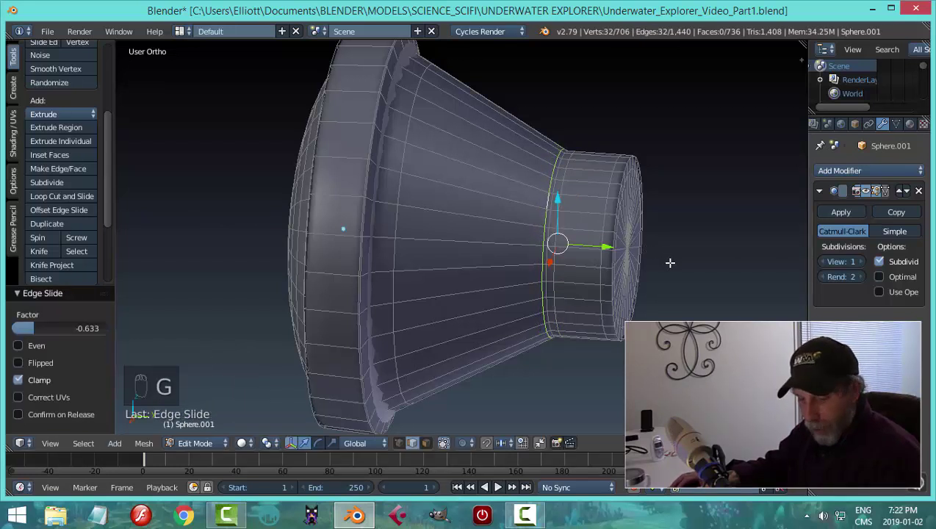
key(a)
key(Tab)
click(572, 266)
middle_drag(673, 261, 540, 257)
middle_drag(493, 397, 590, 325)
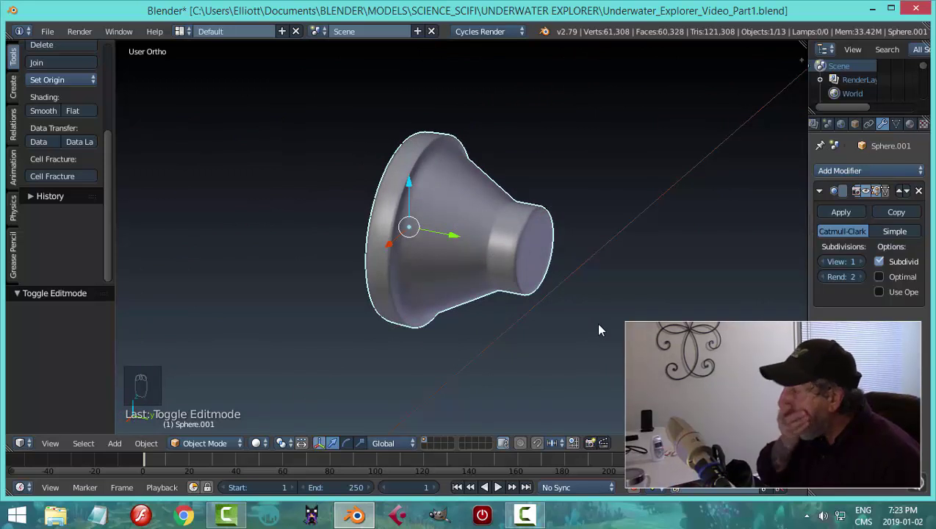
scroll(571, 312, up, 2)
Reopen the lamp mesh in Edit Mode with face selection and select the wide ring of faces around the neck.
key(Tab)
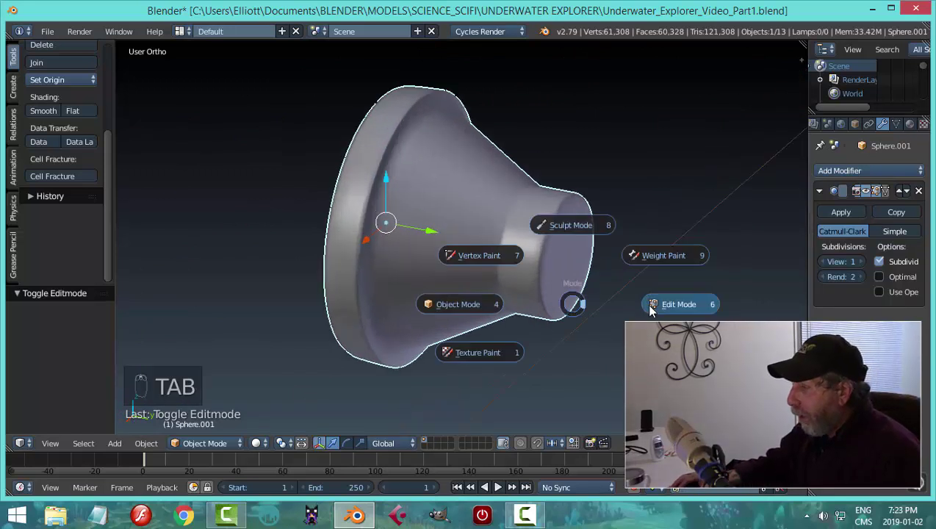
scroll(581, 320, up, 2)
key(ctrl+Tab)
click(581, 311)
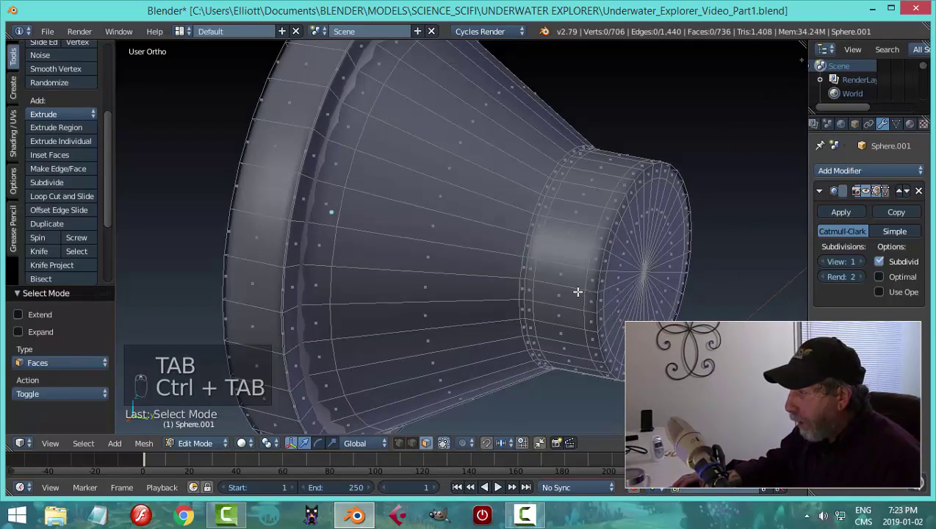
scroll(617, 300, up, 2)
scroll(616, 300, down, 3)
alt+click(611, 231)
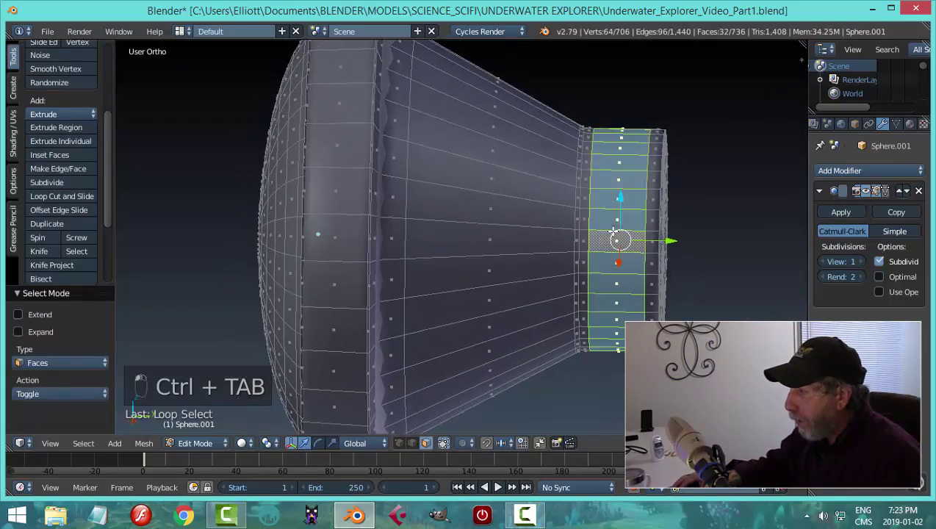
From the top view, circle-deselect the eight uppermost faces of the neck ring.
scroll(681, 250, down, 2)
middle_drag(681, 250, 564, 255)
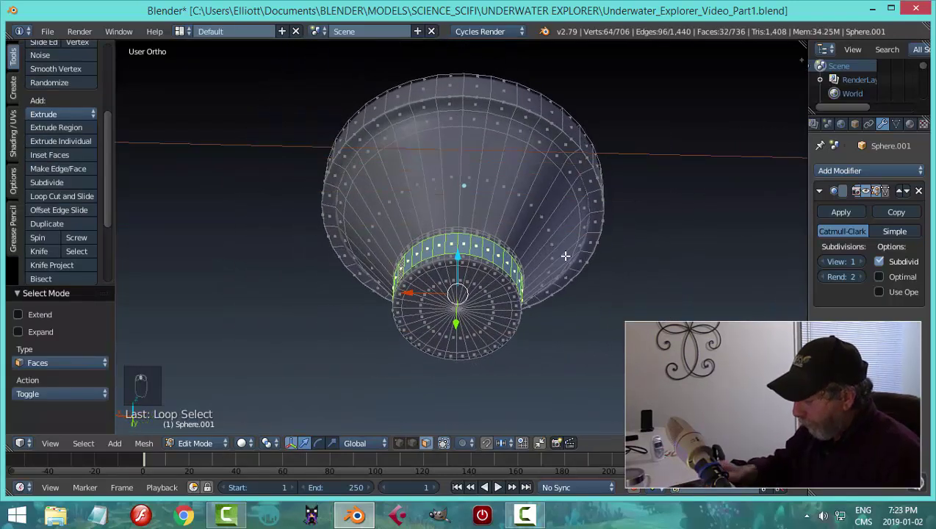
key(KP_7)
scroll(511, 202, up, 4)
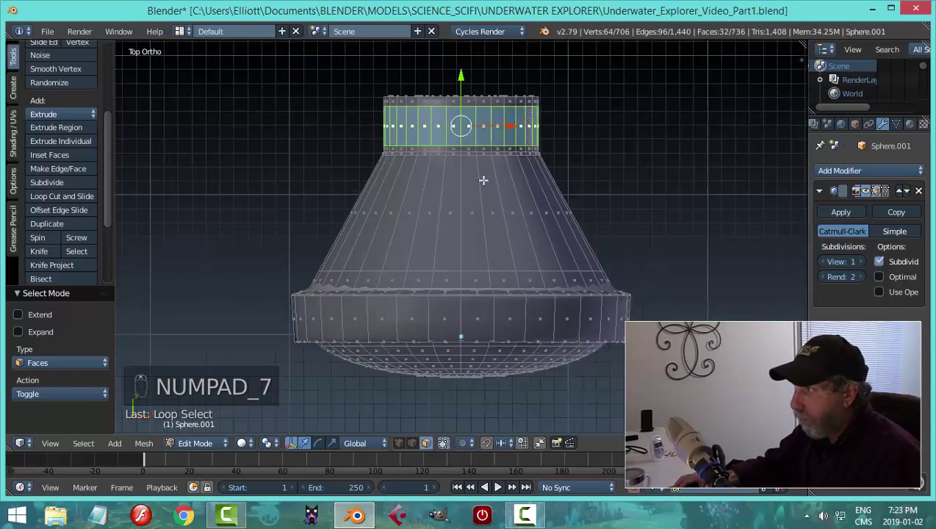
key(c)
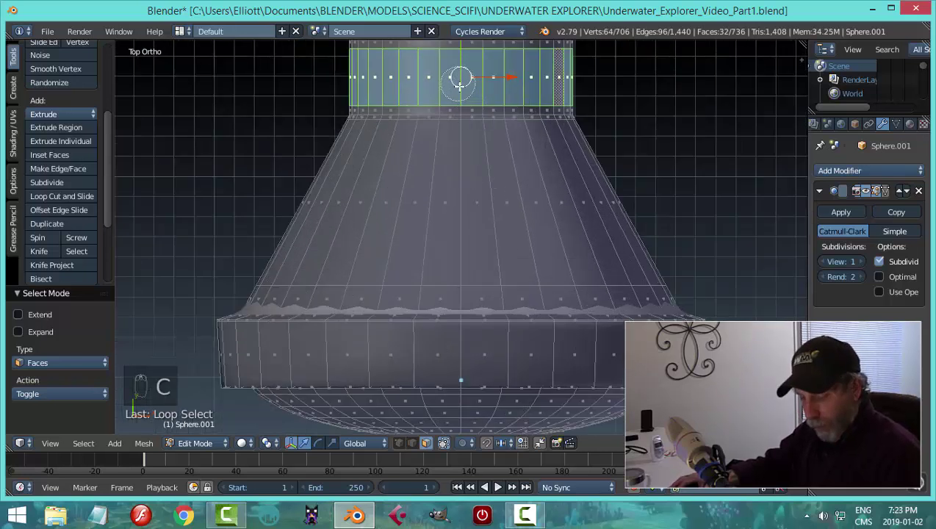
mouse_move(458, 85)
middle_down()
mouse_move(448, 79)
mouse_move(511, 76)
middle_up()
middle_drag(452, 76, 412, 79)
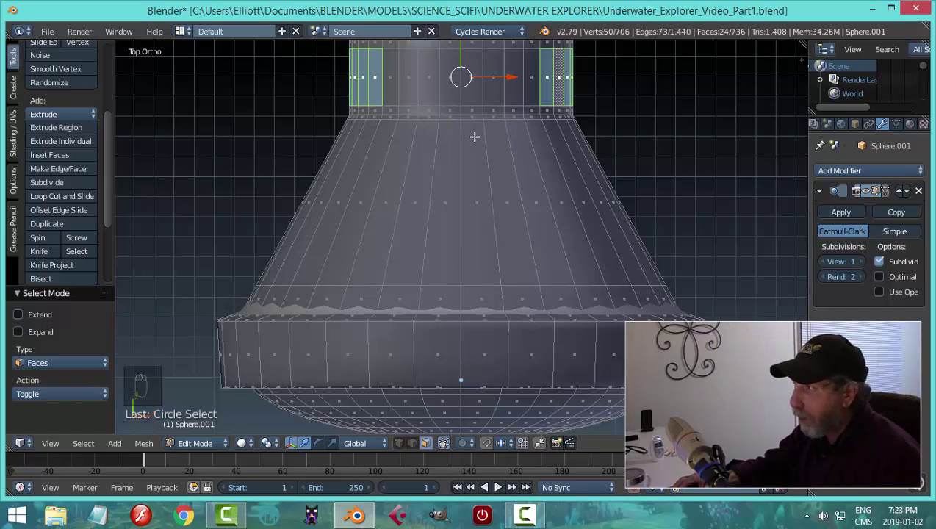
Extrude the selected neck faces and push them outward with Shrink/Fatten by an offset of about -0.048 to form an open collar.
scroll(569, 253, down, 3)
middle_drag(570, 252, 608, 251)
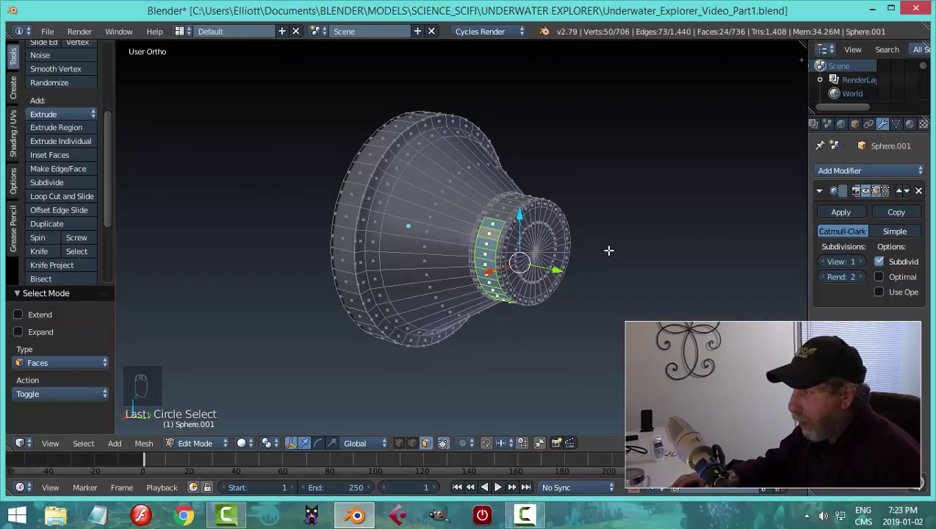
key(e)
key(alt+s)
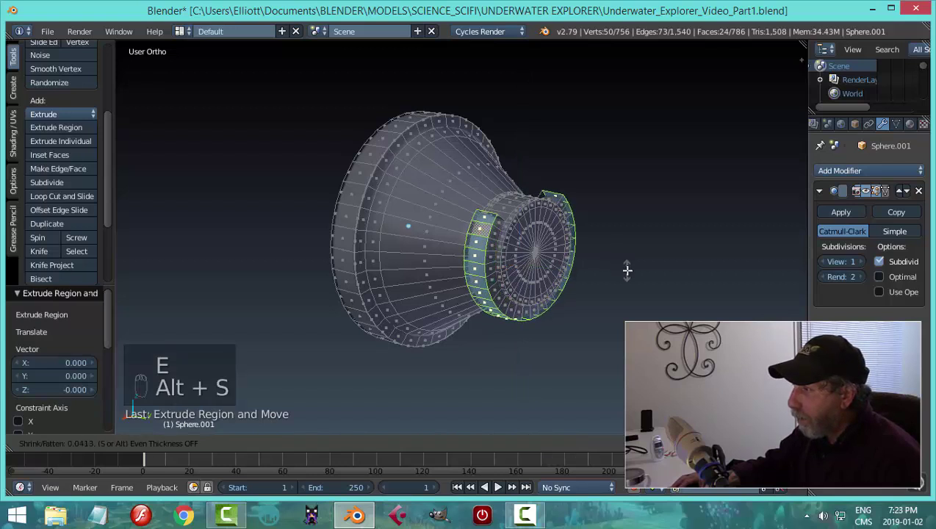
click(625, 271)
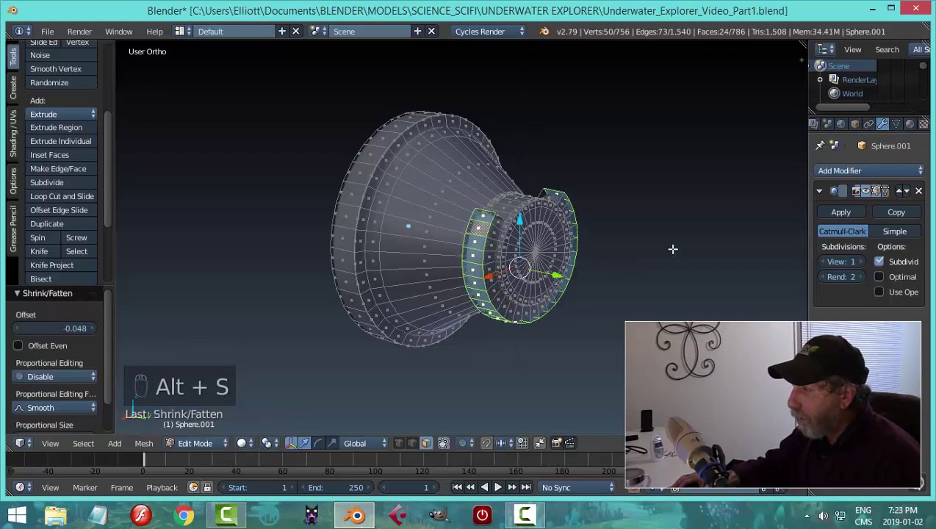
Select the four lowest outer faces of the collar and extrude them straight down along Z as a support post.
middle_drag(673, 249, 490, 260)
scroll(581, 177, up, 3)
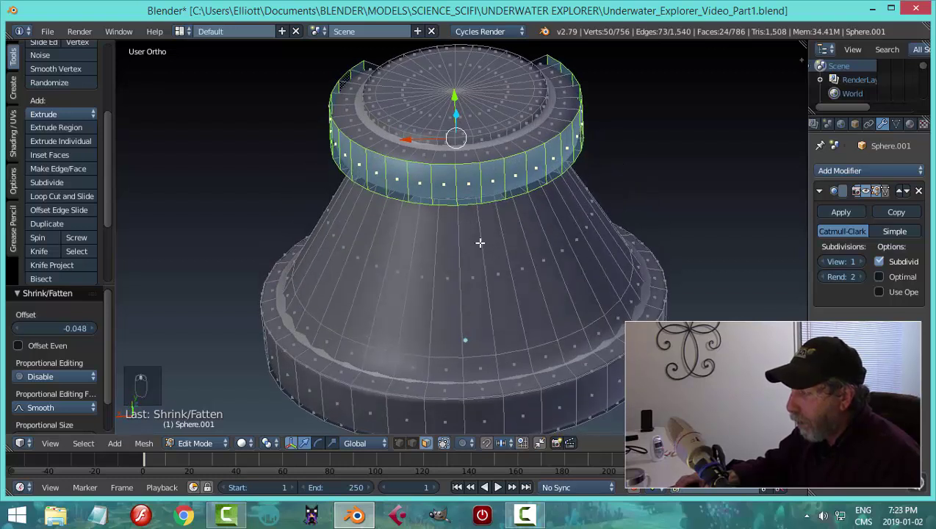
right_click(446, 181)
shift+right_click(472, 178)
shift+right_click(485, 171)
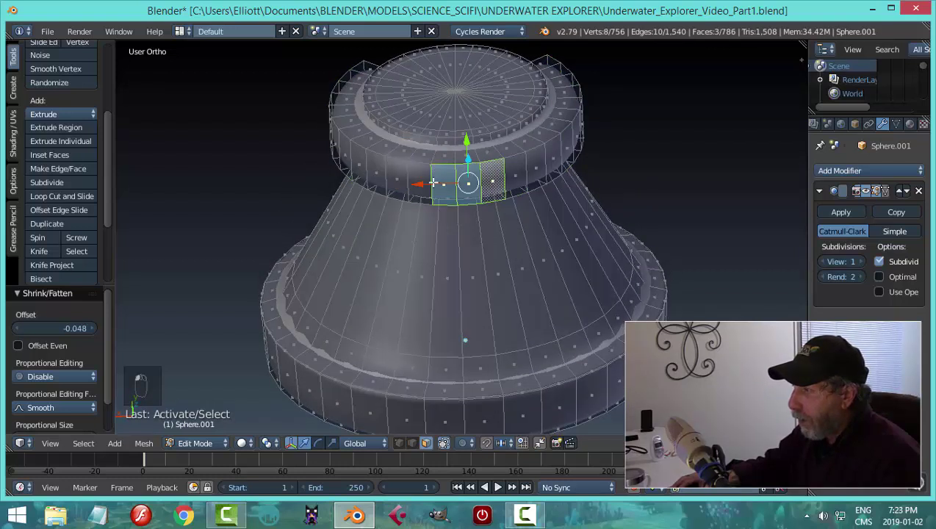
shift+right_click(418, 173)
scroll(509, 158, down, 2)
middle_drag(509, 158, 617, 317)
key(e)
right_click(514, 297)
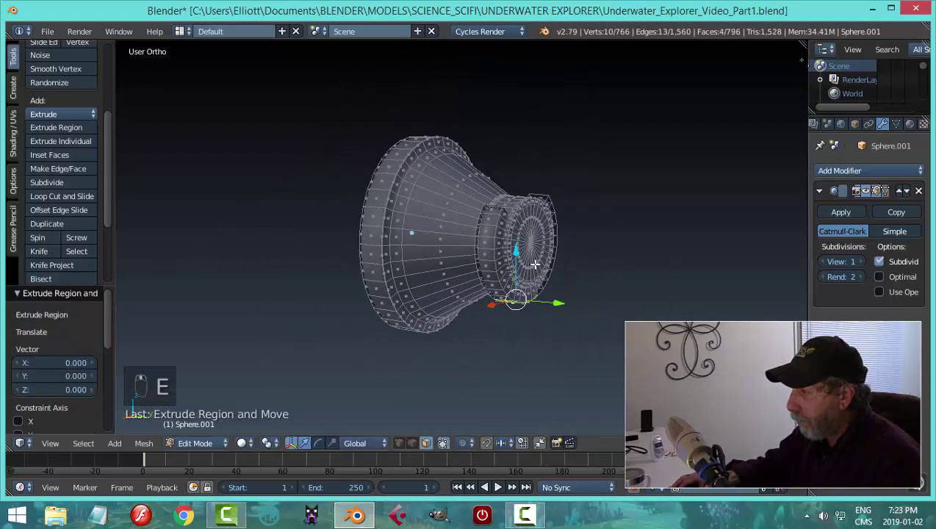
key(e)
click(535, 318)
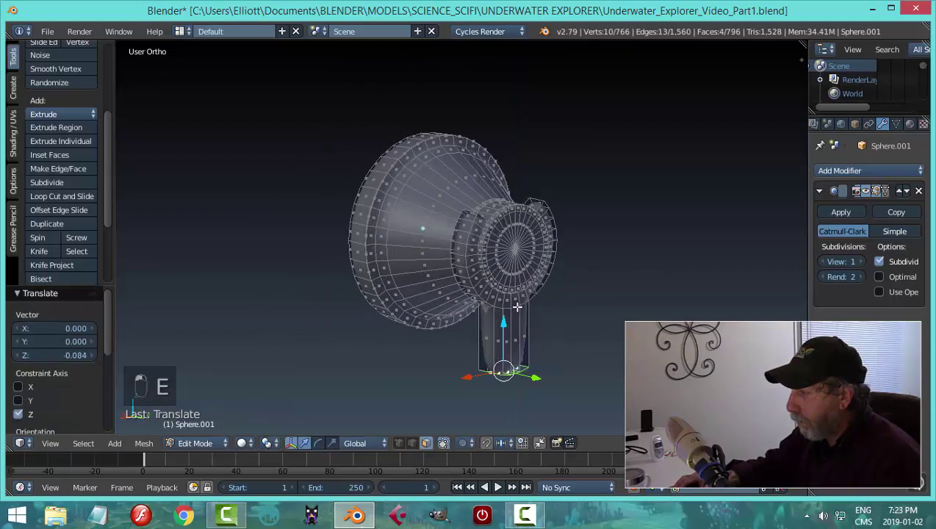
middle_drag(535, 318, 507, 314)
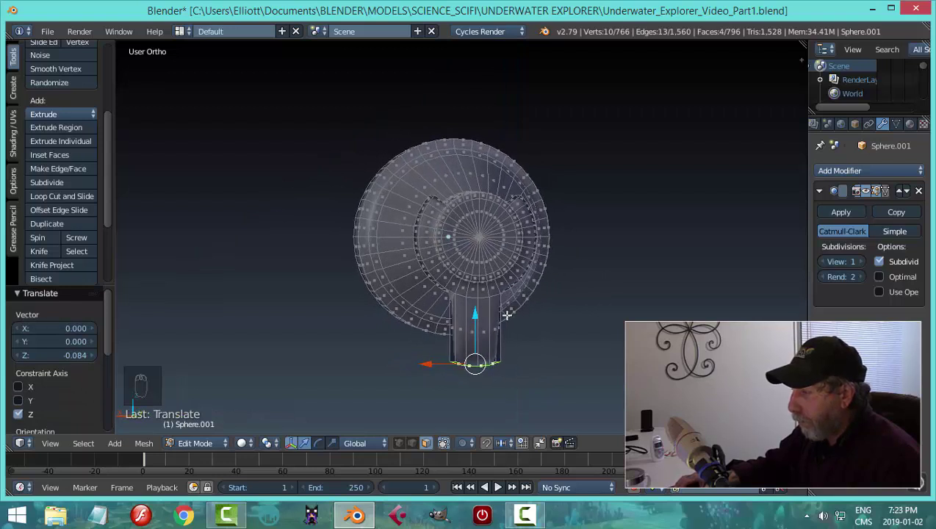
key(ctrl+r)
click(508, 321)
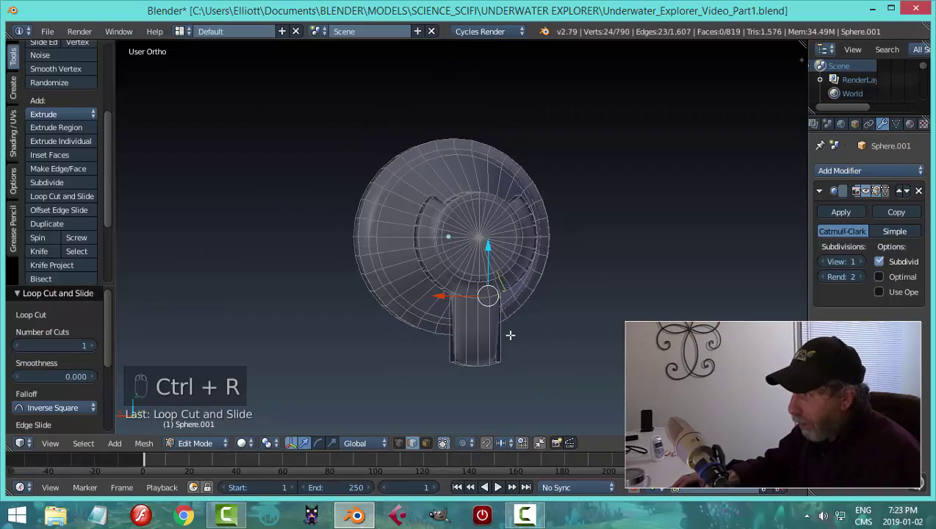
scroll(510, 337, up, 3)
key(ctrl+z)
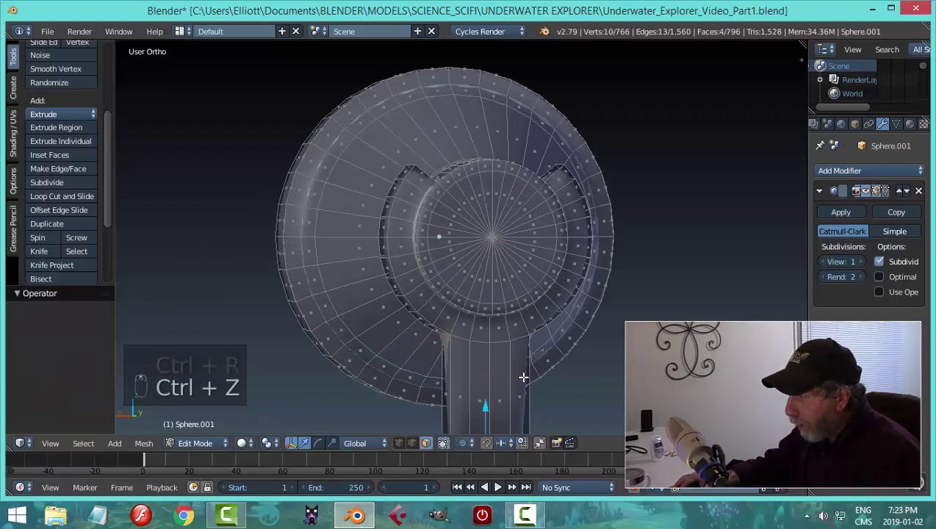
Add one support loop cut across the post just below the collar and another near its lower end.
key(ctrl+r)
click(522, 376)
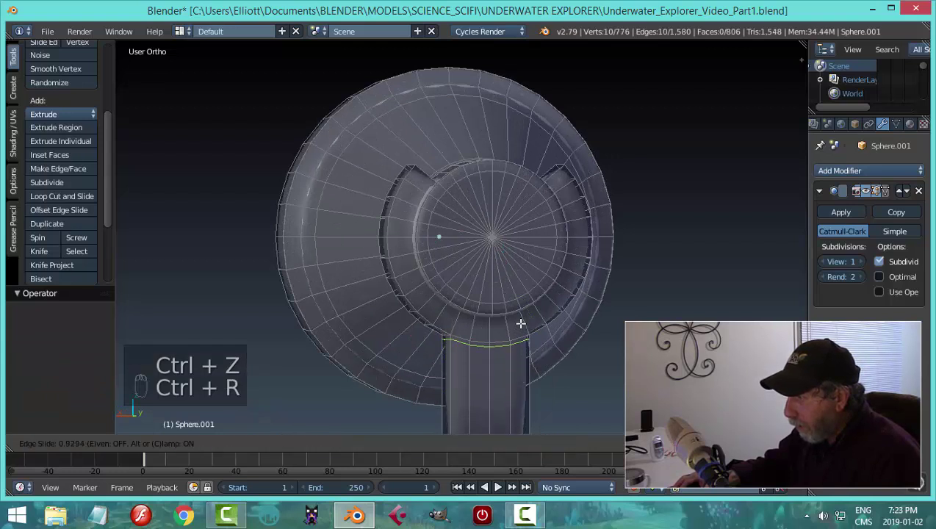
click(519, 324)
shift+scroll(517, 324, down, 5)
key(ctrl+r)
click(517, 324)
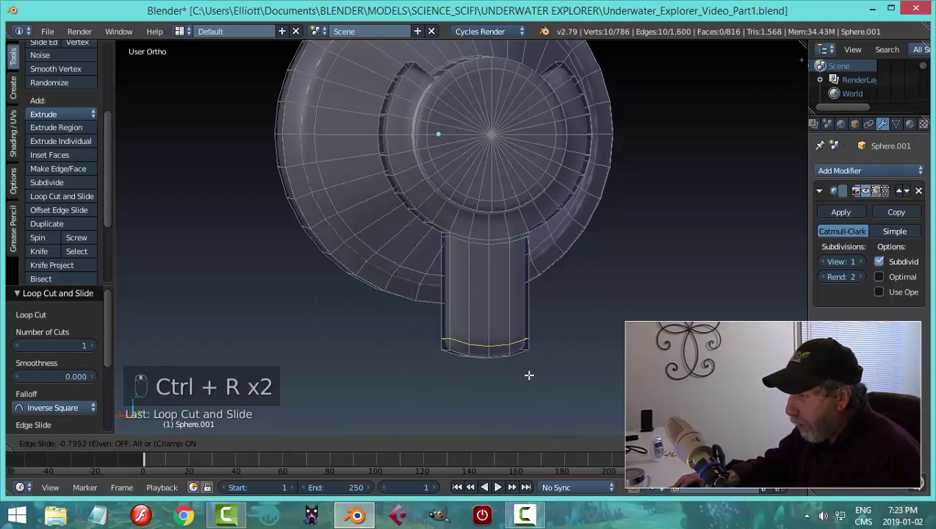
click(529, 375)
Add support loop cuts along the front and rear edges of the collar and post, and return to Object Mode.
middle_drag(528, 376, 571, 231)
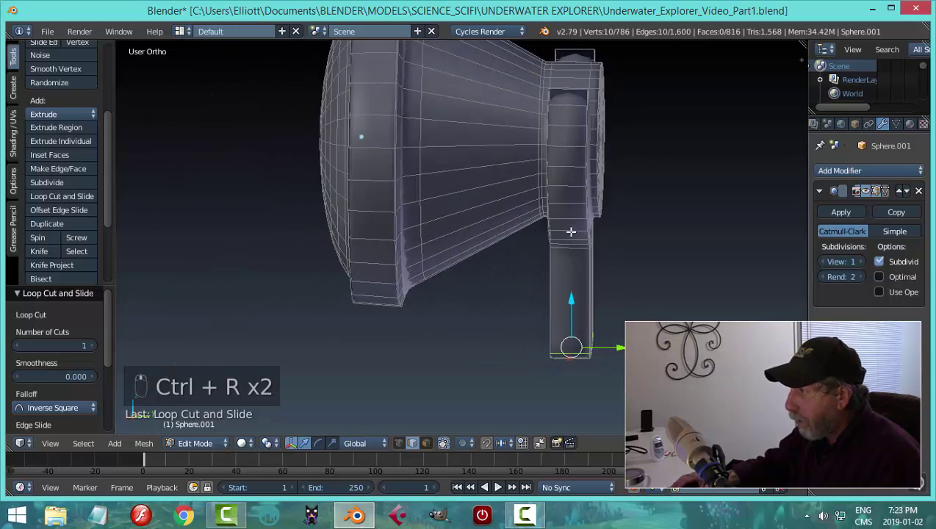
key(ctrl+r)
click(557, 109)
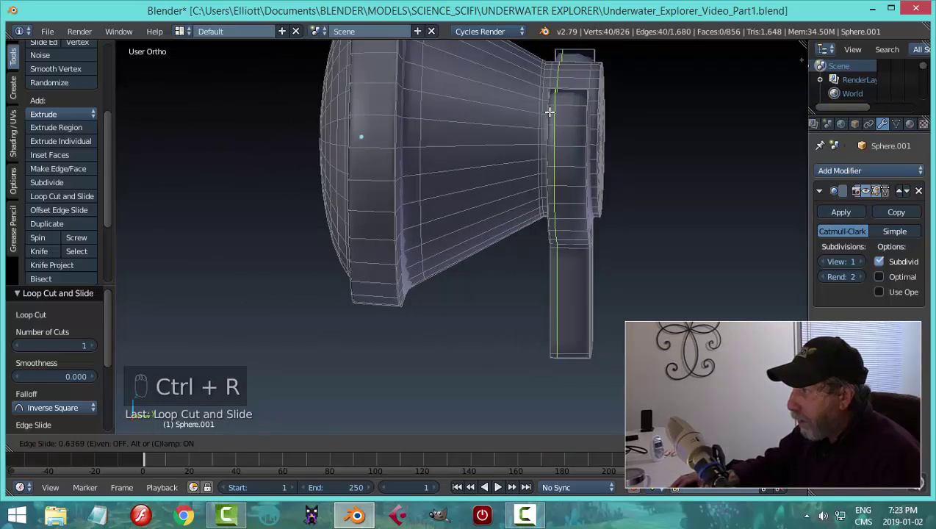
click(547, 111)
key(ctrl+r)
click(577, 110)
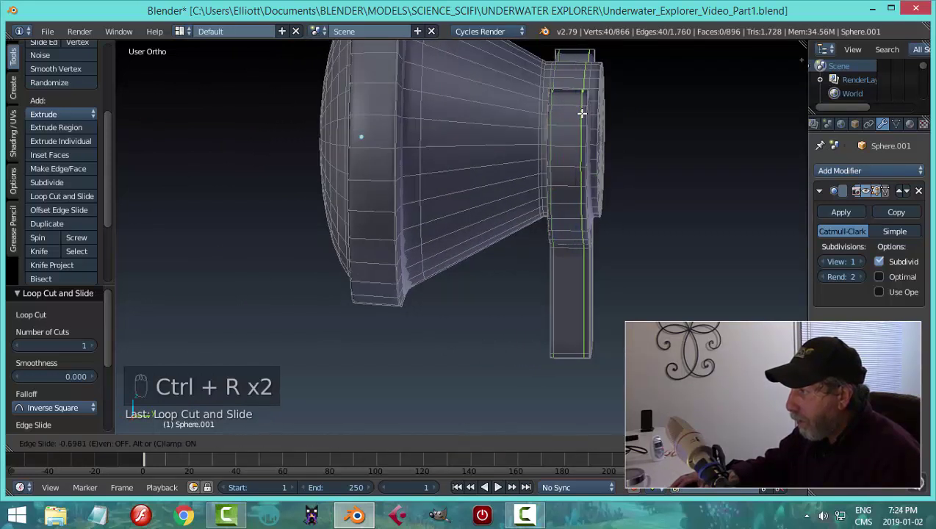
click(583, 118)
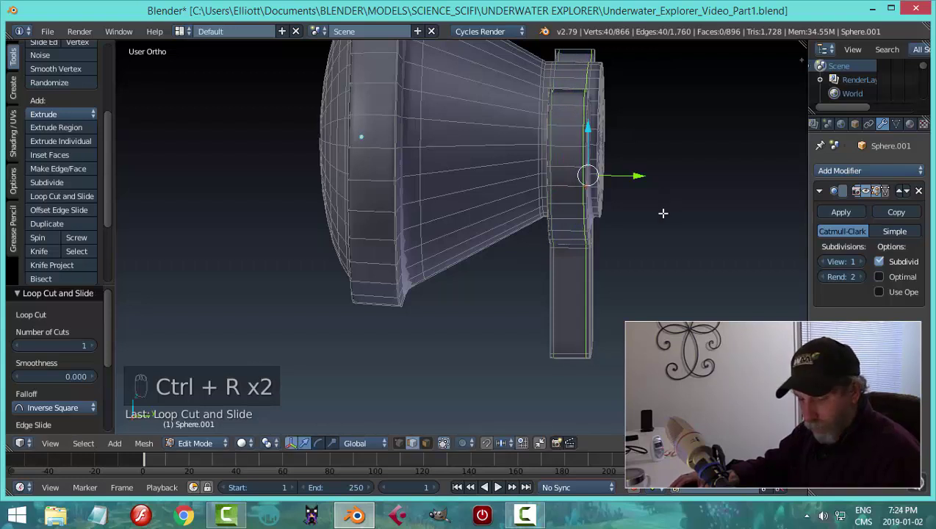
key(a)
key(Tab)
Try to sharpen the collar's rear face with a loop cut near its inner edge and an Offset Edge Slide.
scroll(647, 213, down, 3)
mouse_move(647, 213)
middle_down()
mouse_move(497, 269)
mouse_move(493, 232)
middle_up()
scroll(435, 237, up, 3)
shift+middle_drag(435, 236, 475, 253)
scroll(470, 234, up, 2)
key(Tab)
click(530, 259)
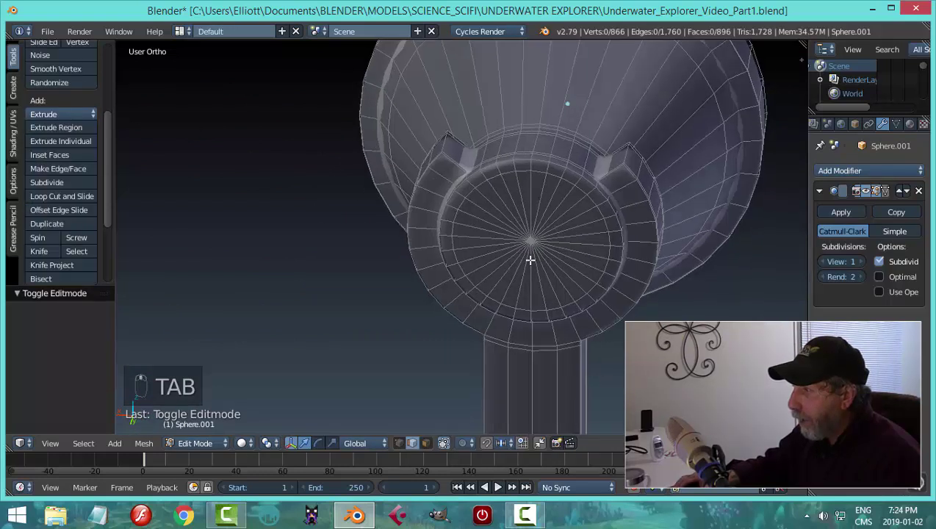
middle_drag(530, 260, 514, 168)
key(ctrl+r)
click(516, 165)
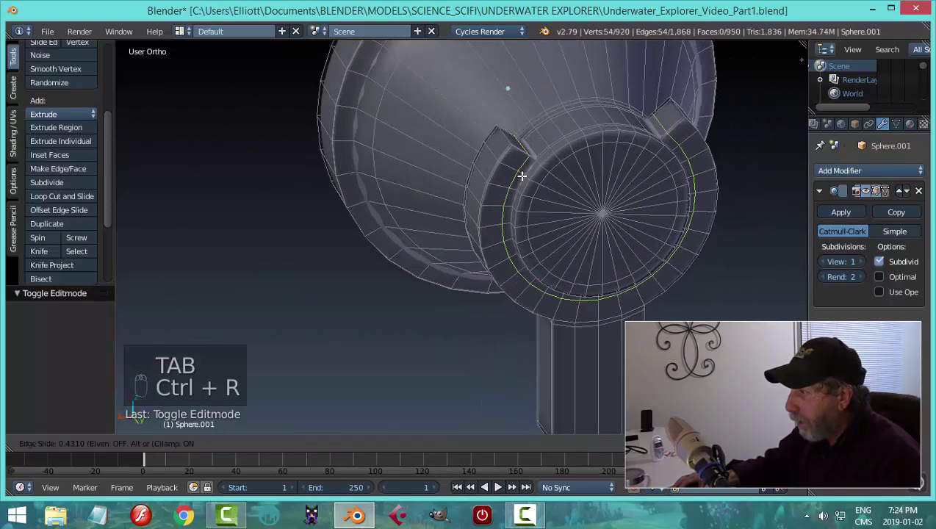
click(521, 173)
key(ctrl+shift+r)
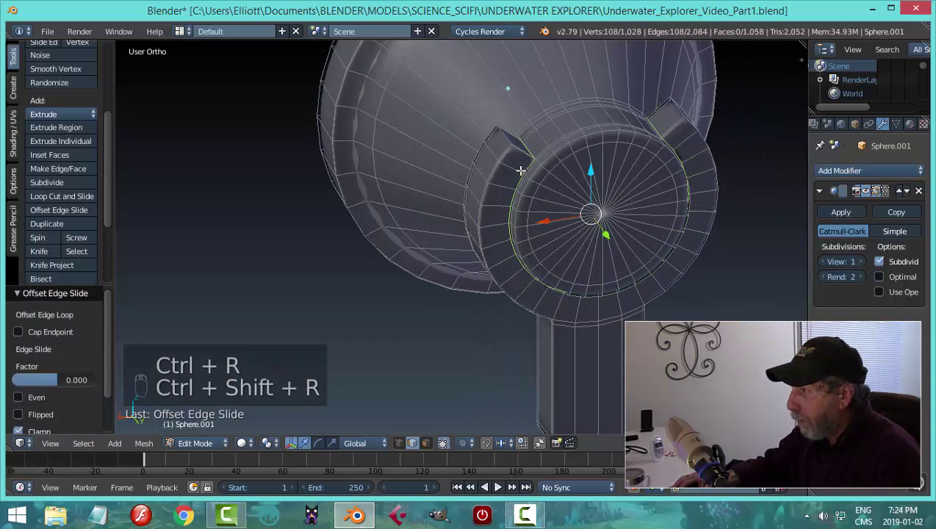
Try a loop cut near the outer edge of the collar's rear face and undo the latest rear-face cuts.
key(ctrl+r)
click(515, 165)
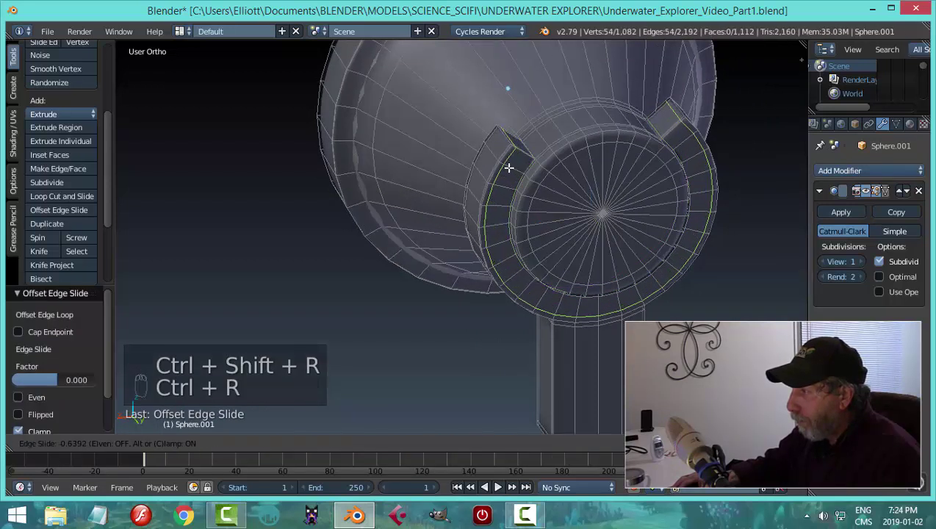
click(507, 168)
key(a)
key(Tab)
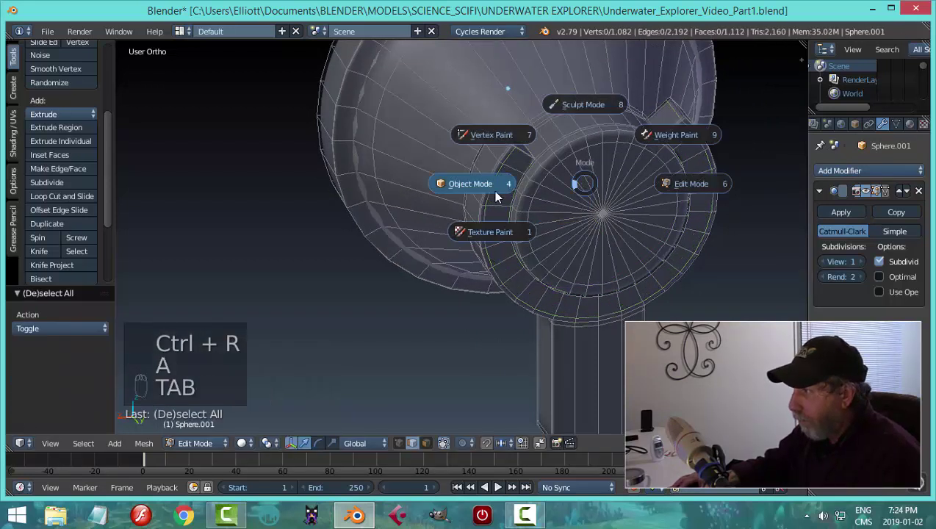
middle_drag(527, 215, 600, 190)
scroll(511, 223, up, 2)
key(ctrl+z)
Add one loop cut on the collar's rear face near its inner edge around the lamp neck, and return to Object Mode.
key(Tab)
click(650, 172)
scroll(571, 259, up, 3)
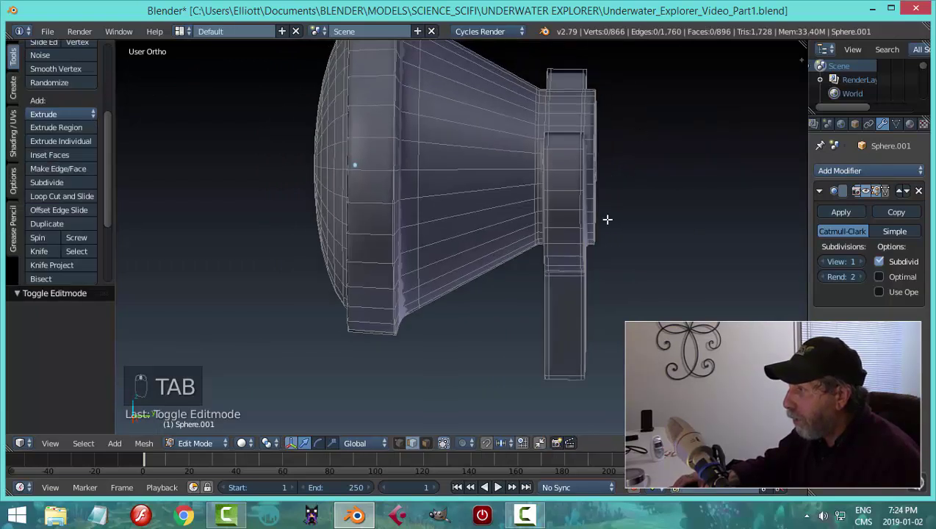
middle_drag(572, 259, 524, 205)
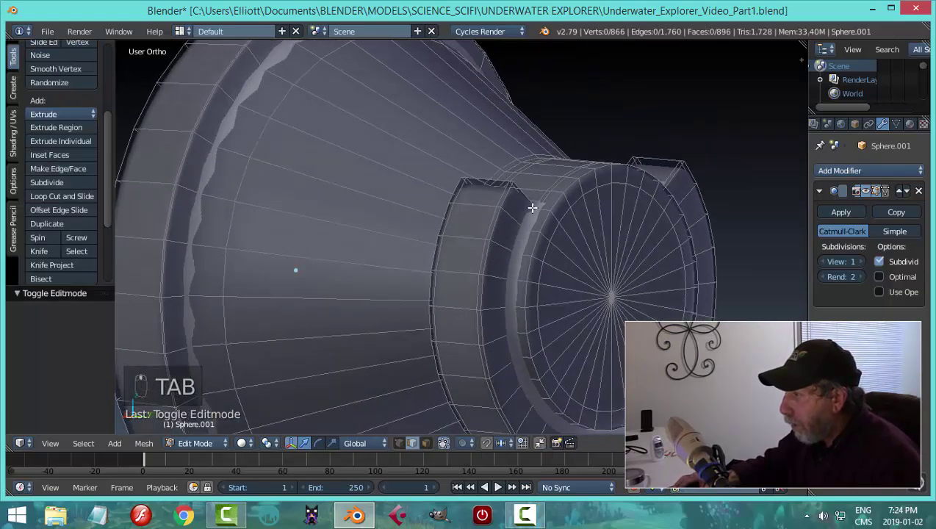
key(ctrl+r)
click(528, 207)
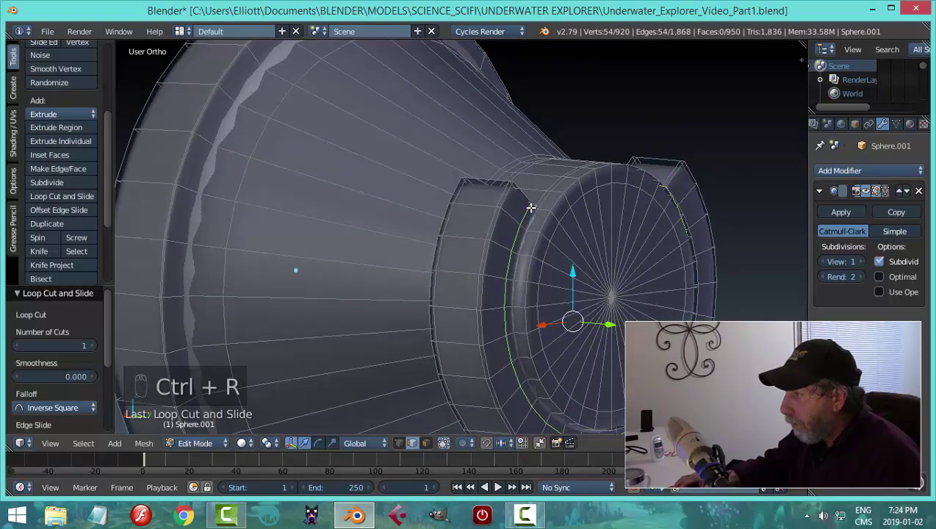
key(Tab)
click(451, 208)
Check the smoothed lamp from its domed front side and return to Edit Mode with nothing selected.
scroll(514, 228, down, 3)
middle_drag(555, 244, 691, 265)
key(Tab)
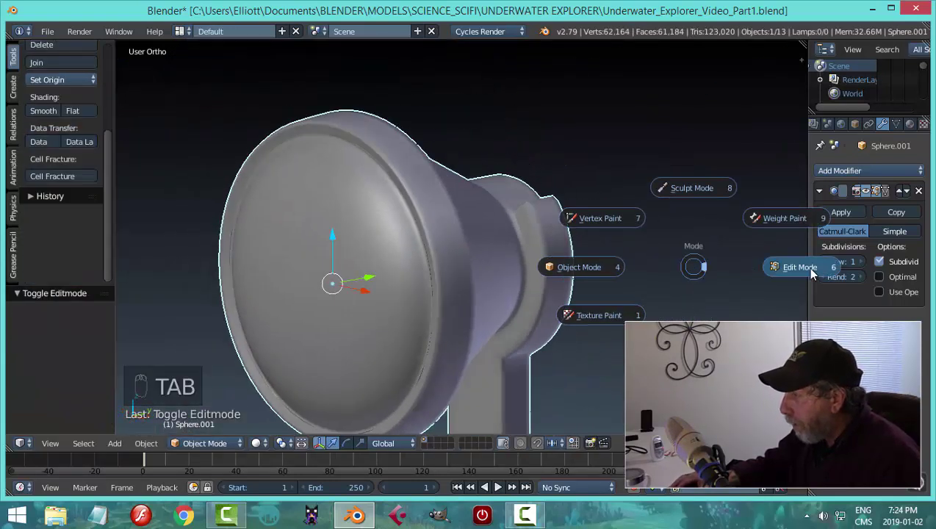
click(797, 265)
scroll(613, 270, up, 3)
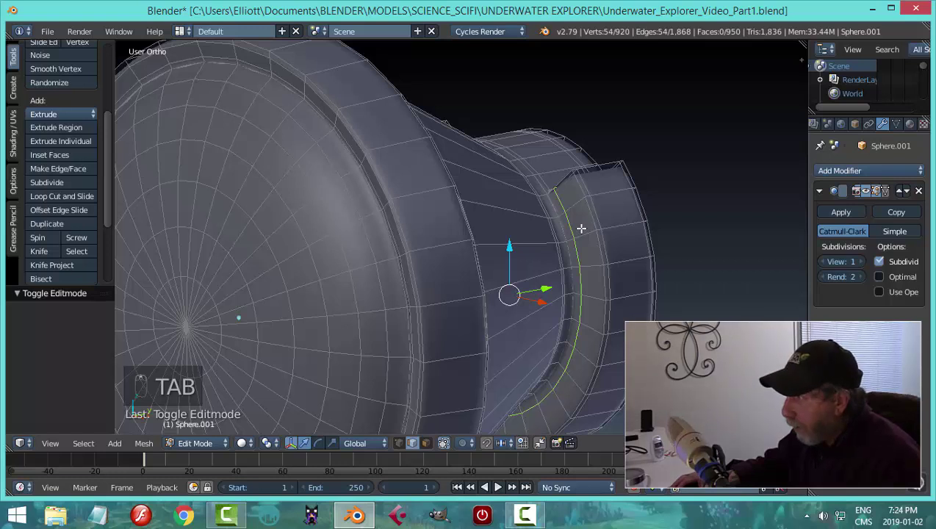
key(a)
key(a)
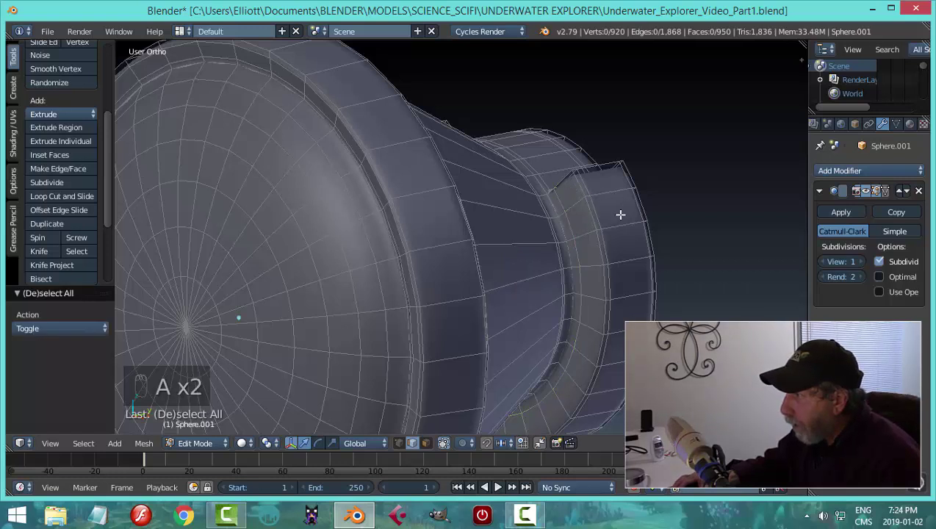
middle_drag(620, 214, 601, 261)
key(ctrl+r)
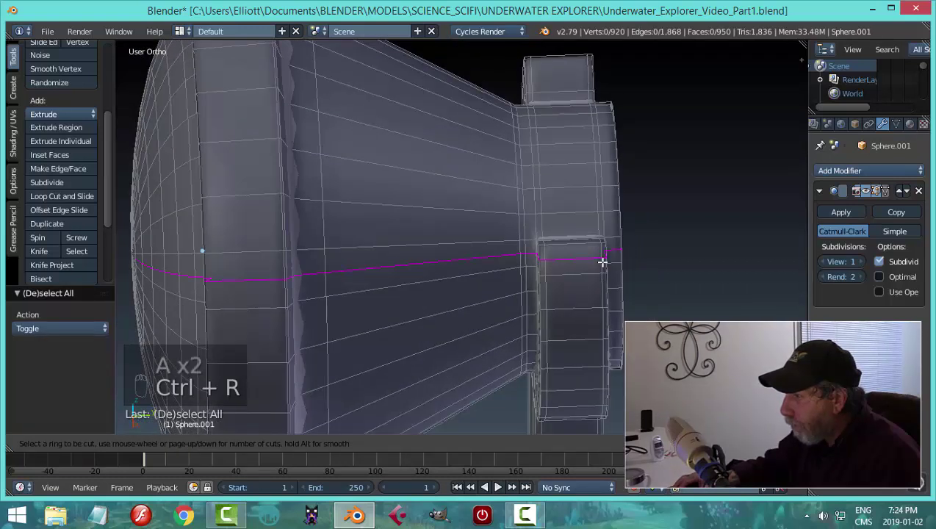
scroll(603, 263, down, 5)
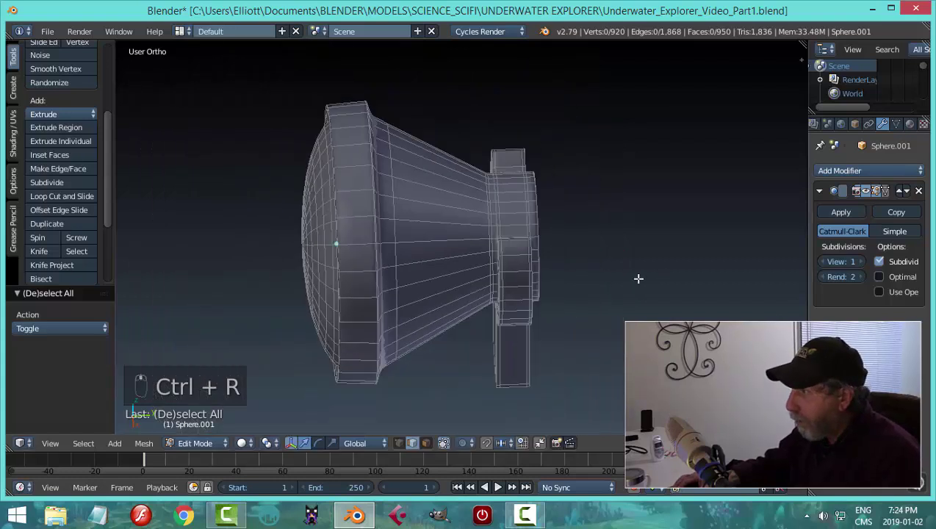
Box-select the post's lower end in the front wireframe view and flatten it by scaling to 0 along Z.
middle_drag(637, 278, 520, 228)
scroll(520, 228, down, 3)
middle_drag(524, 326, 523, 244)
key(KP_1)
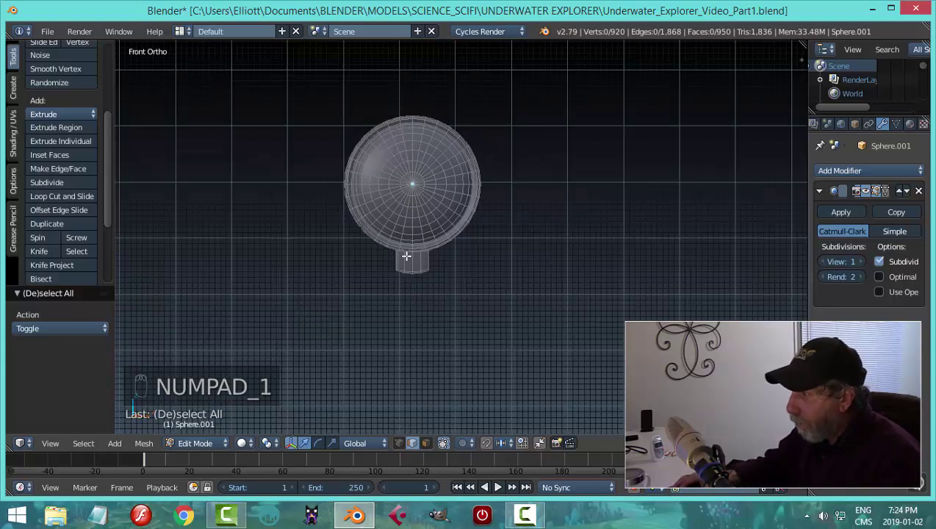
scroll(420, 319, up, 3)
key(z)
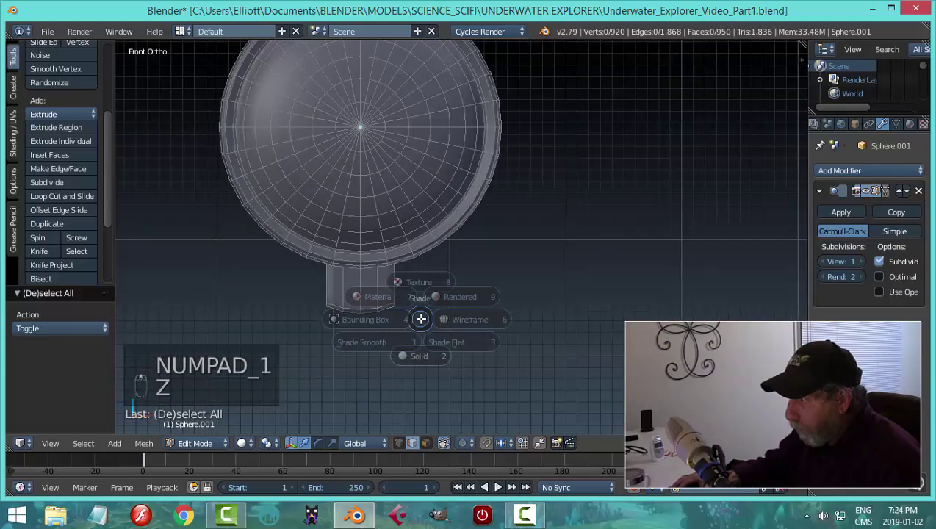
click(491, 321)
key(b)
drag(440, 336, 280, 293)
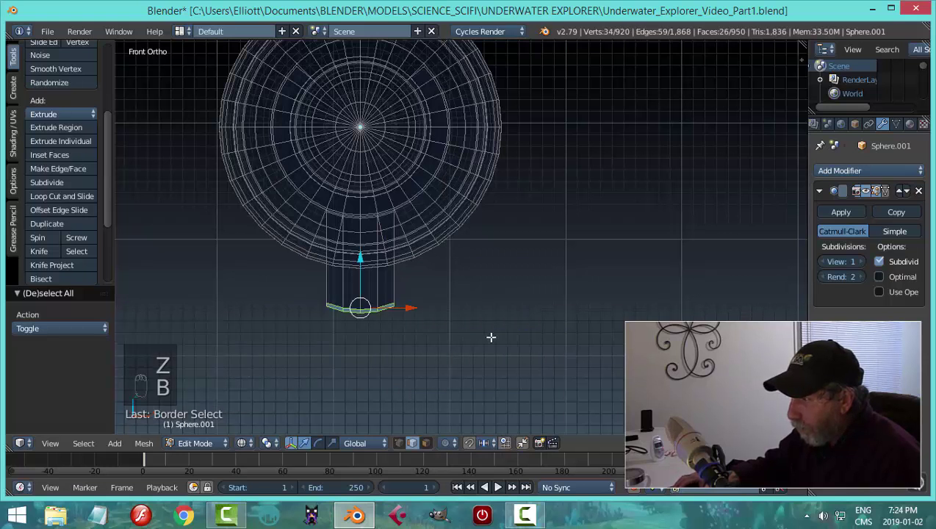
key(z)
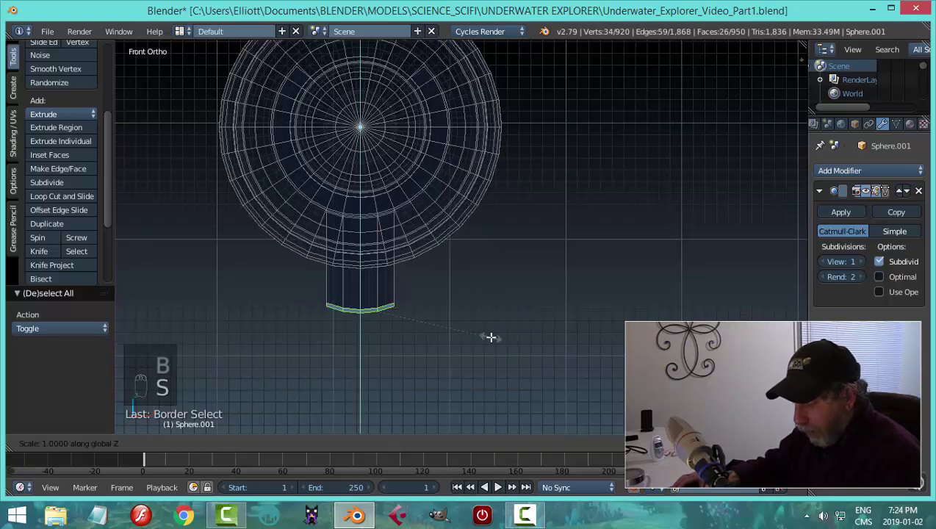
key(0)
key(Return)
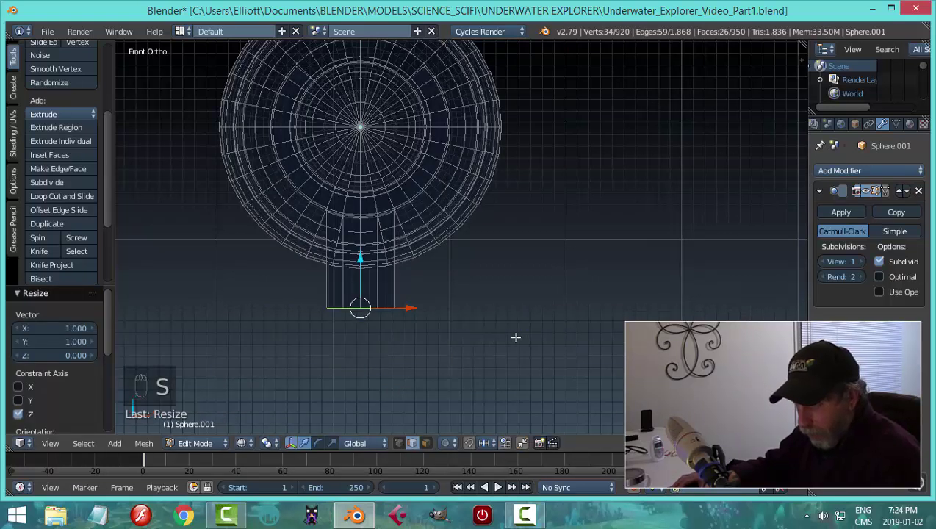
Taper the post by scaling its lower end to about 0.68 along X, and lower that end about 0.026 along Z.
key(s)
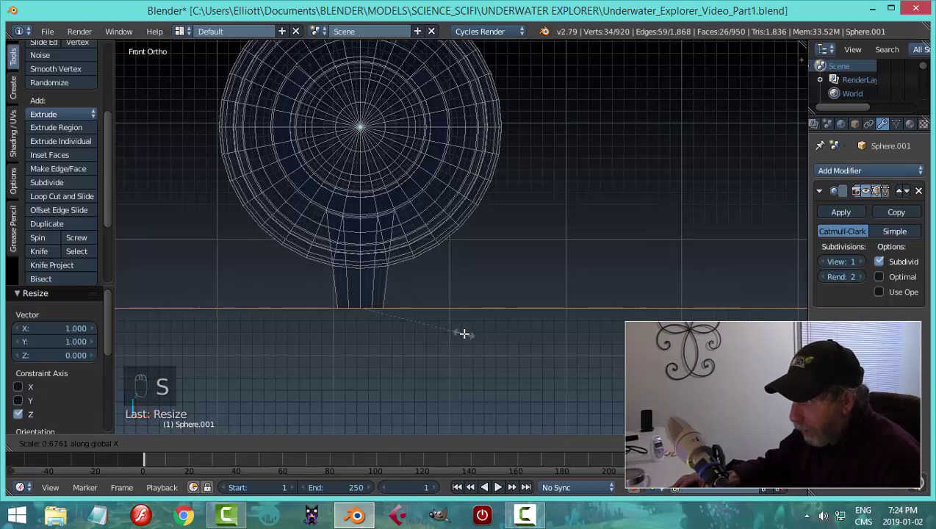
click(464, 334)
drag(366, 271, 364, 291)
Restore solid shading for the lamp and return to Object Mode.
key(z)
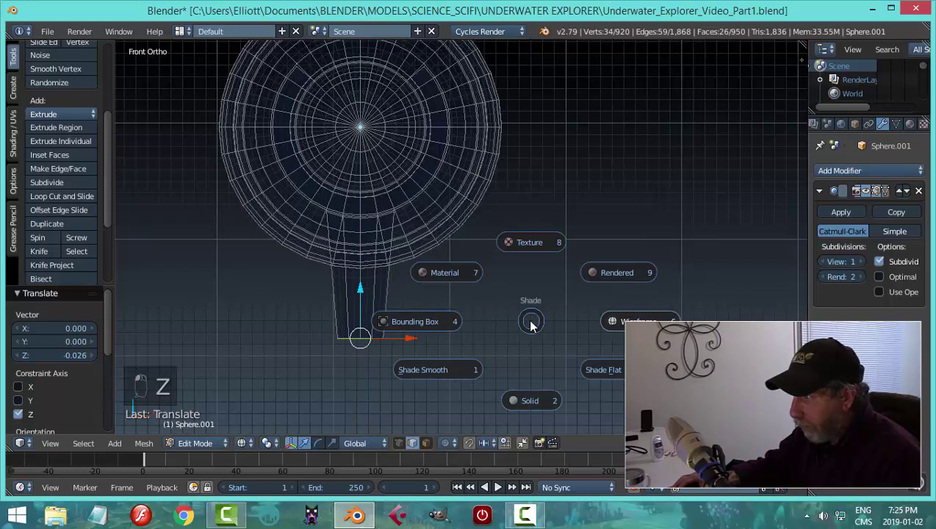
click(526, 397)
middle_drag(555, 334, 390, 343)
key(Tab)
click(507, 349)
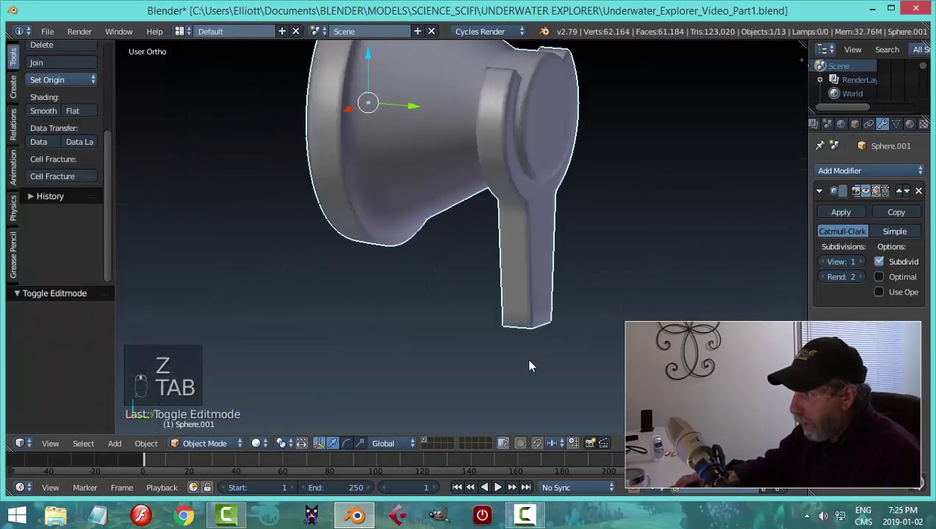
Unhide all the hidden craft parts and clear the selection.
key(a)
key(a)
scroll(565, 344, down, 2)
middle_drag(565, 344, 545, 357)
scroll(545, 357, down, 2)
right_click(470, 220)
middle_drag(521, 317, 525, 334)
key(alt+h)
scroll(527, 326, up, 2)
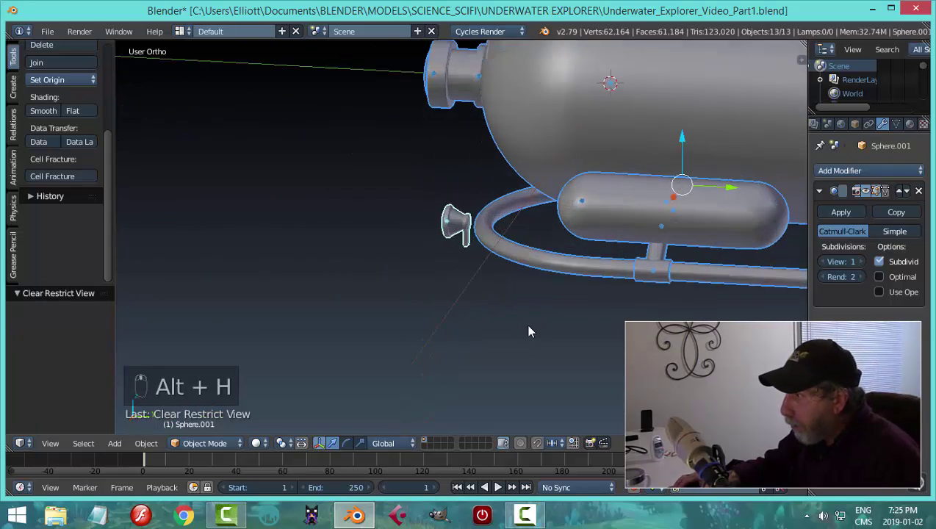
scroll(527, 326, up, 2)
key(a)
scroll(527, 330, up, 2)
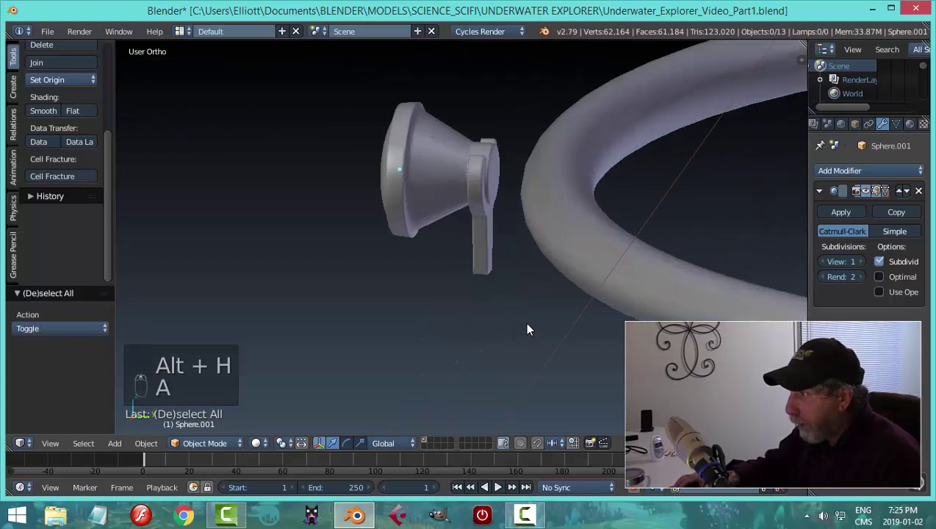
Position the lamp over the skid ring's front curve, moving it about 0.224 along Y, -0.043 along X and another 0.122 along Y.
right_click(440, 198)
drag(451, 169, 617, 197)
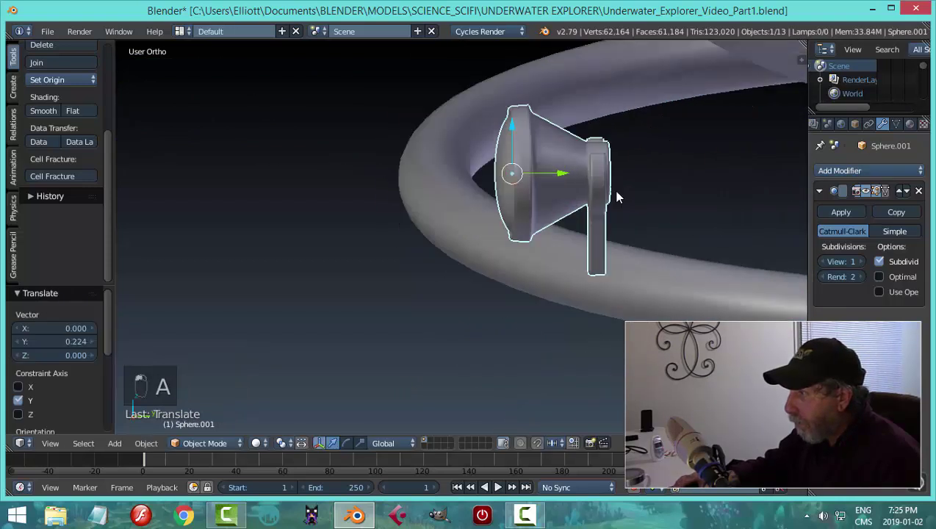
middle_drag(617, 197, 371, 252)
key(KP_1)
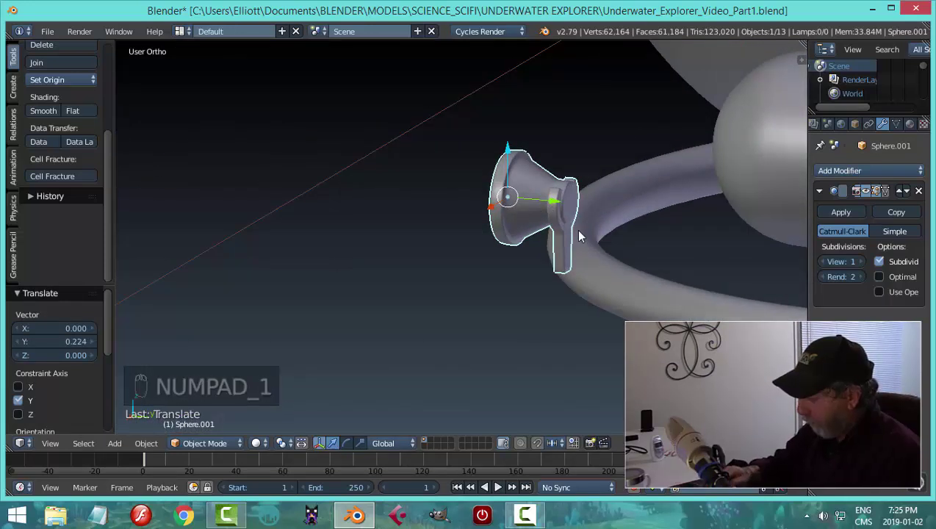
key(KP_7)
drag(492, 216, 466, 199)
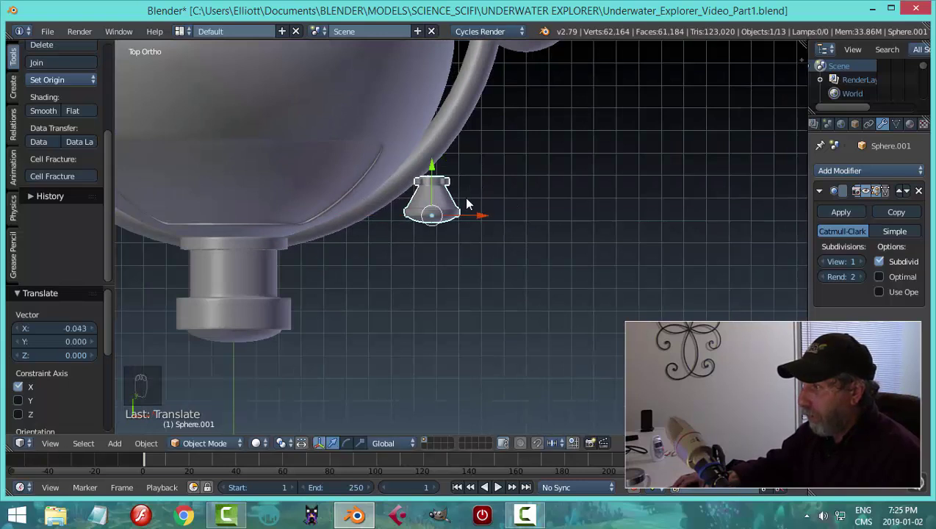
drag(431, 168, 430, 135)
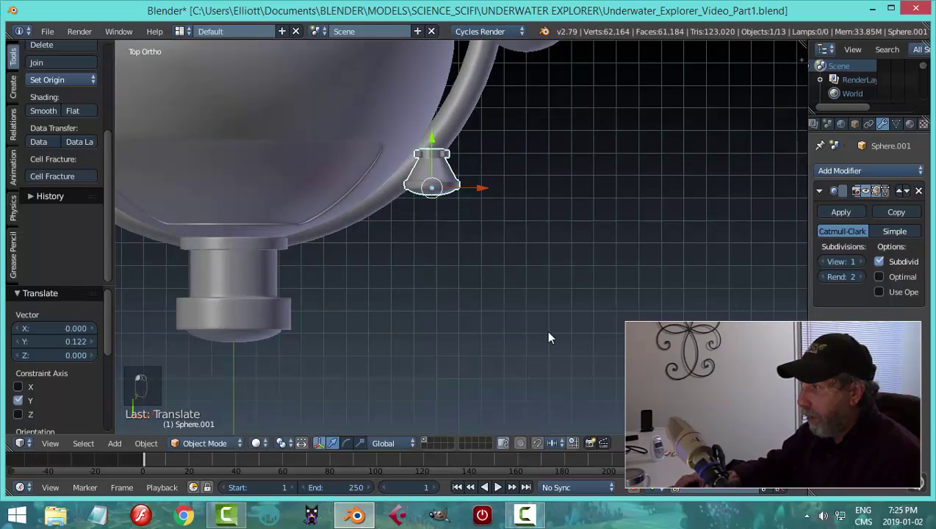
Duplicate the pipe sleeve under the front of the side tank and move the copy about -1.079 along Y.
middle_drag(549, 334, 688, 268)
right_click(625, 249)
middle_drag(604, 304, 638, 317)
key(shift+d)
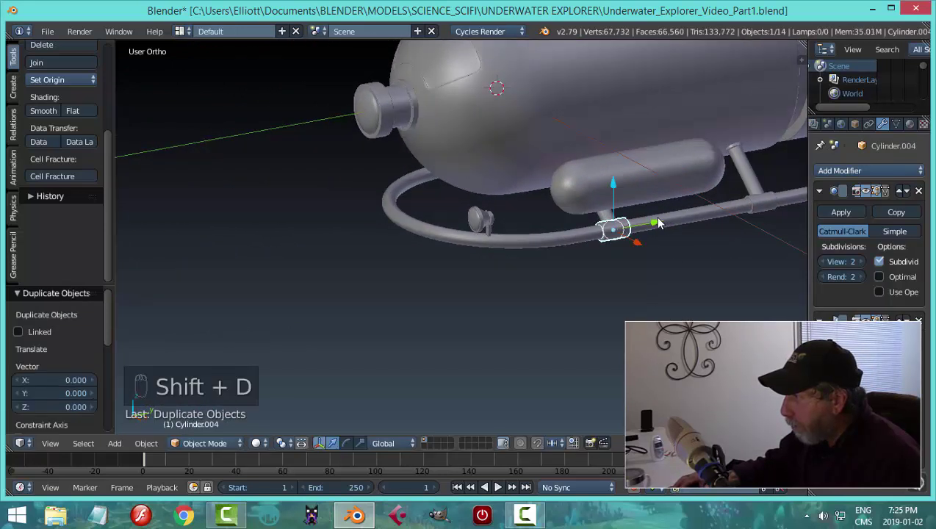
key(y)
click(550, 234)
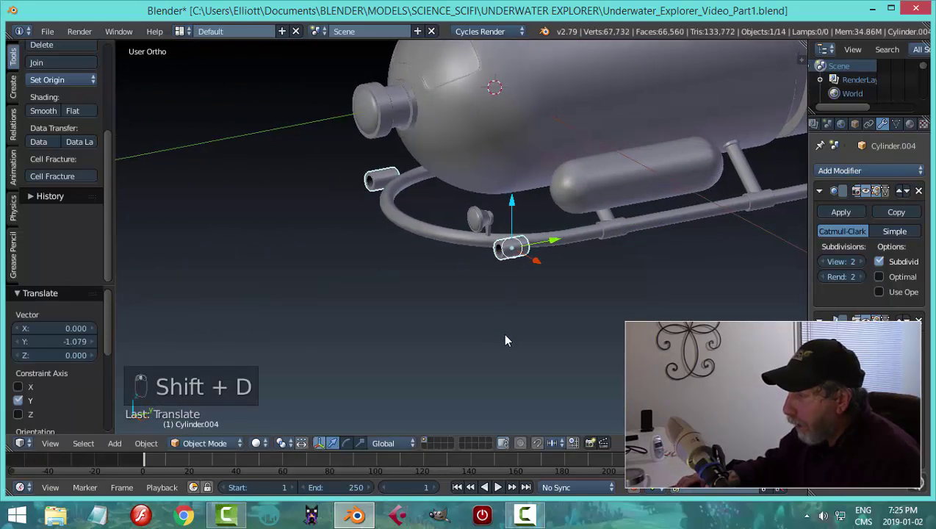
Move the duplicated sleeve about -0.182 along X onto the skid ring beside the lamp.
middle_drag(504, 340, 573, 342)
scroll(553, 334, up, 4)
scroll(553, 331, down, 3)
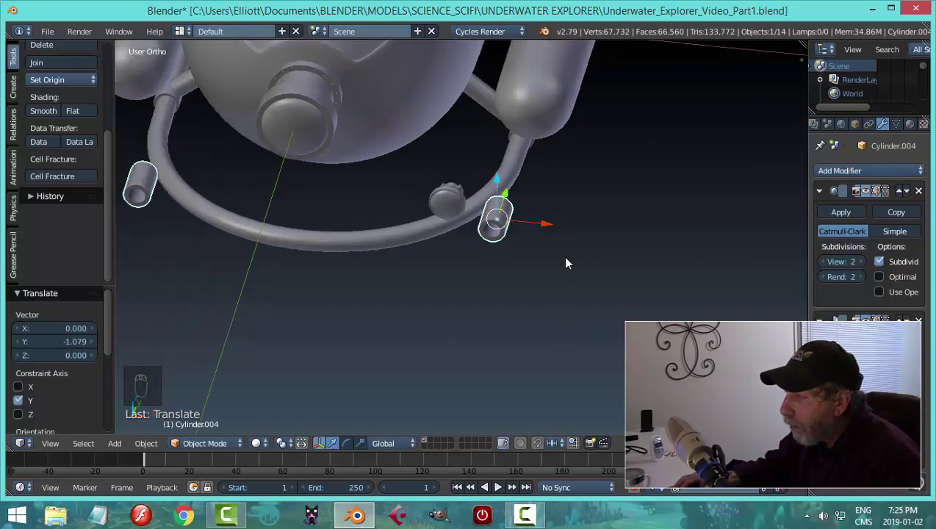
key(g)
key(x)
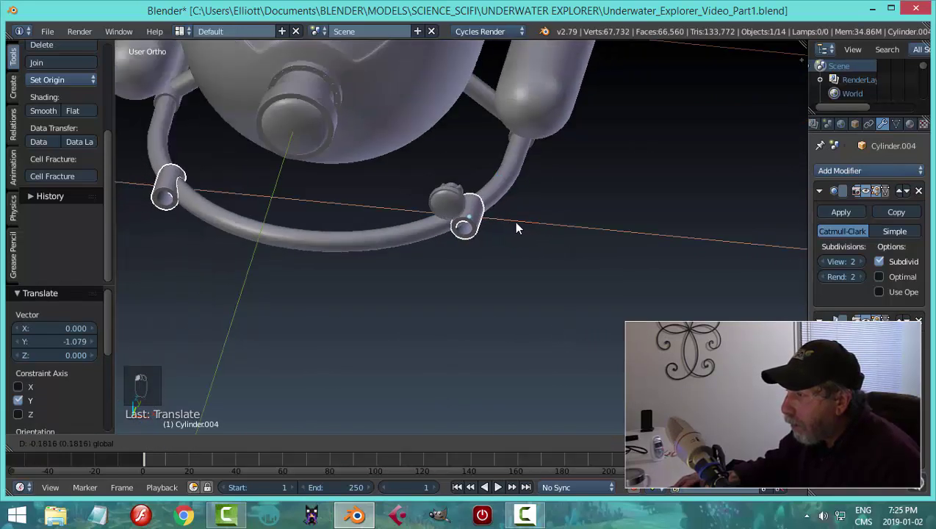
click(517, 229)
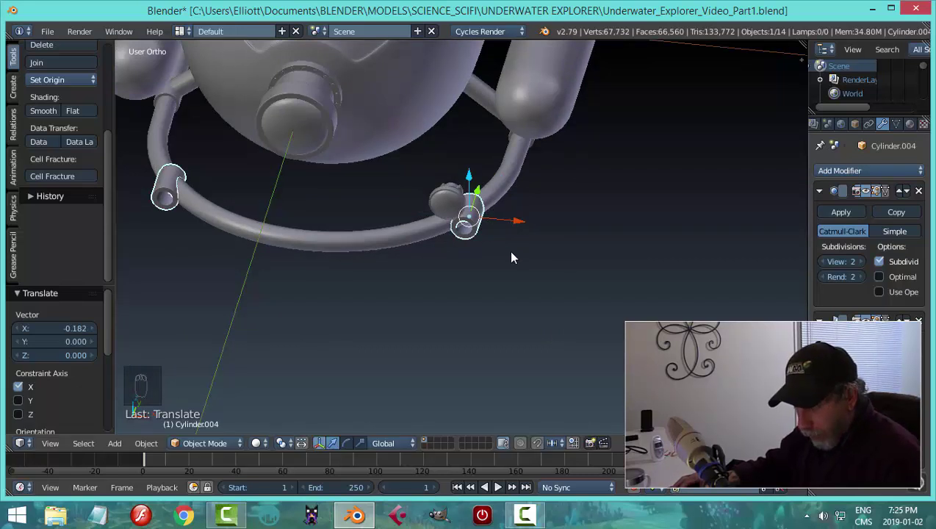
Rotate the duplicated sleeve about -29.6° around Z and shift it about -0.064 along X to follow the ring's curve.
key(r)
key(z)
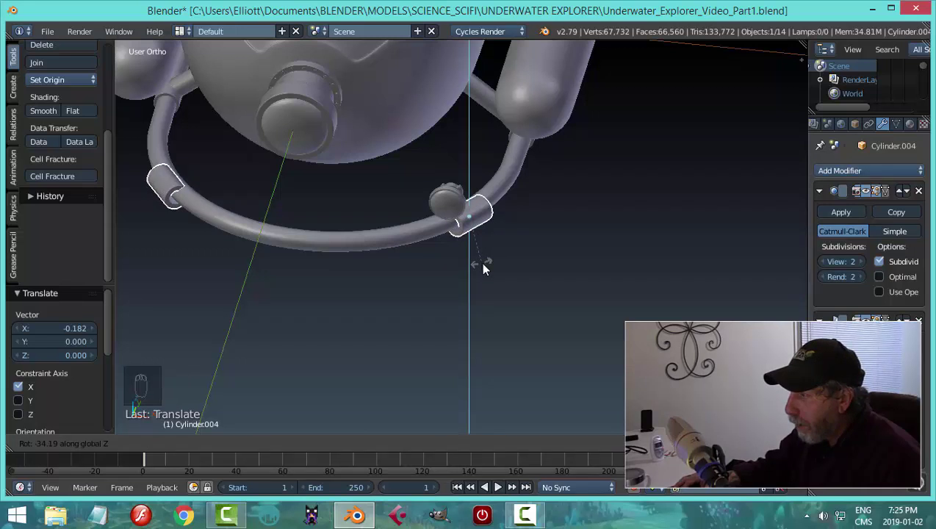
click(486, 270)
key(g)
key(x)
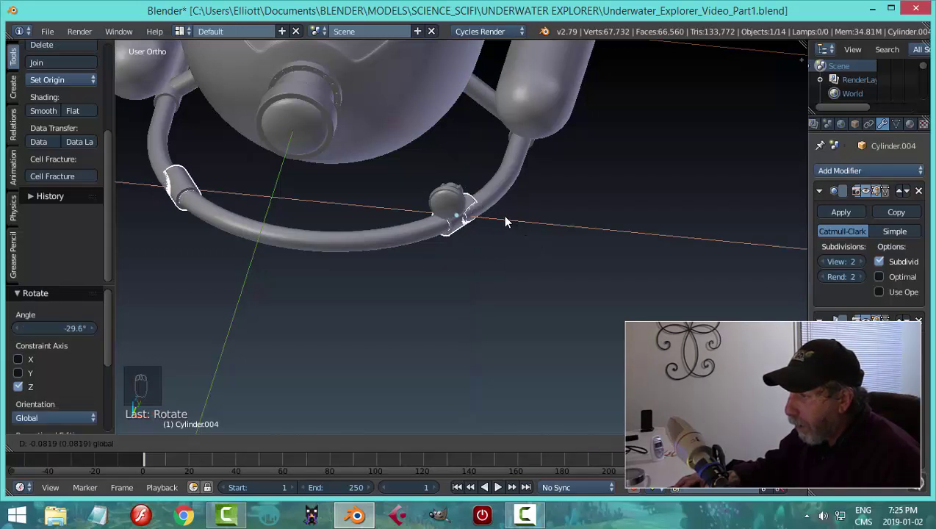
click(505, 215)
scroll(533, 255, up, 3)
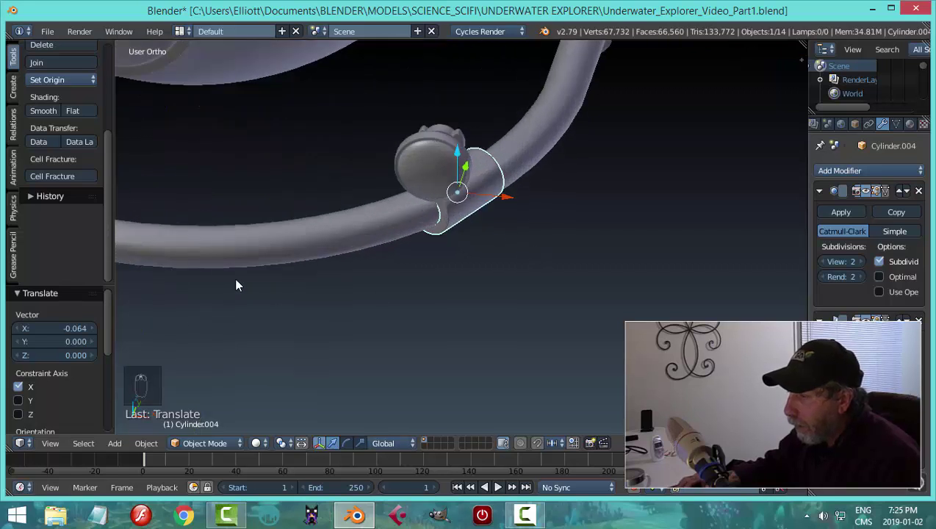
Hide the lamp and rotate the sleeve beneath it about another -6.5° around Z to align with the ring.
right_click(436, 170)
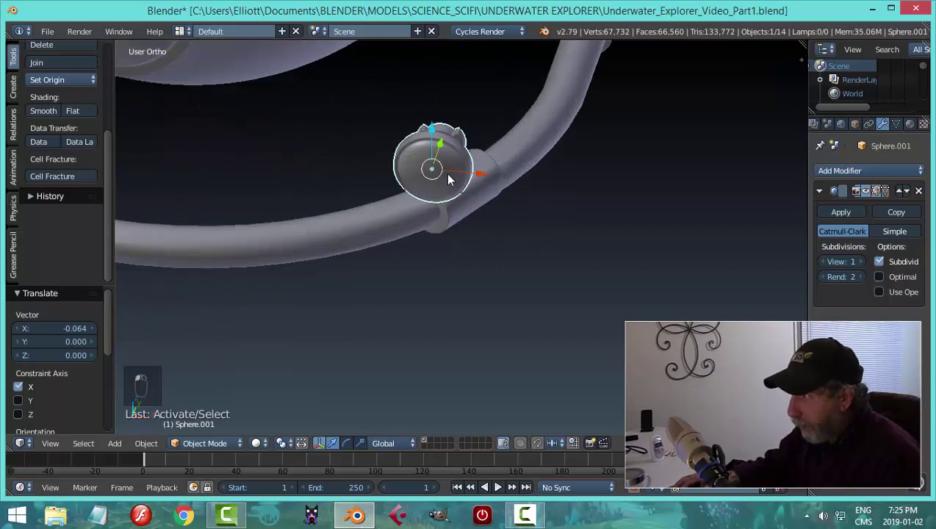
key(h)
middle_drag(470, 208, 463, 182)
right_click(463, 181)
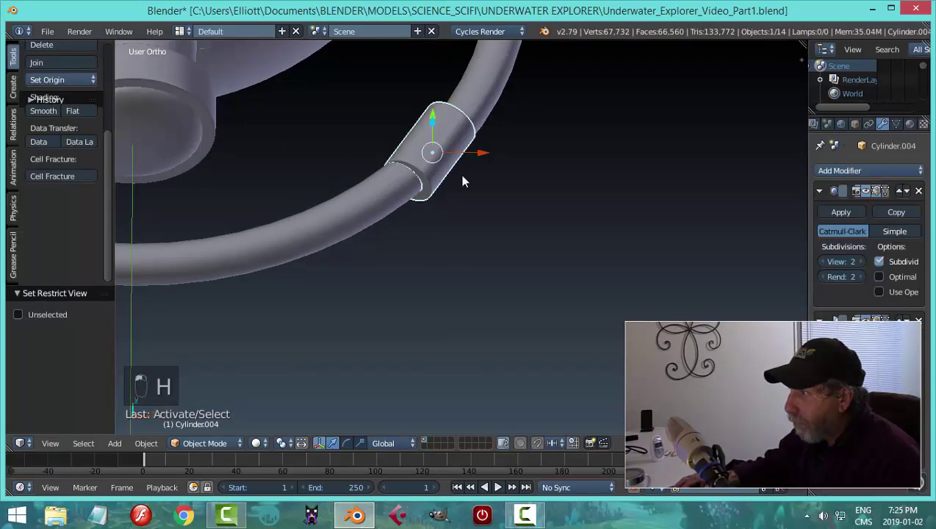
key(r)
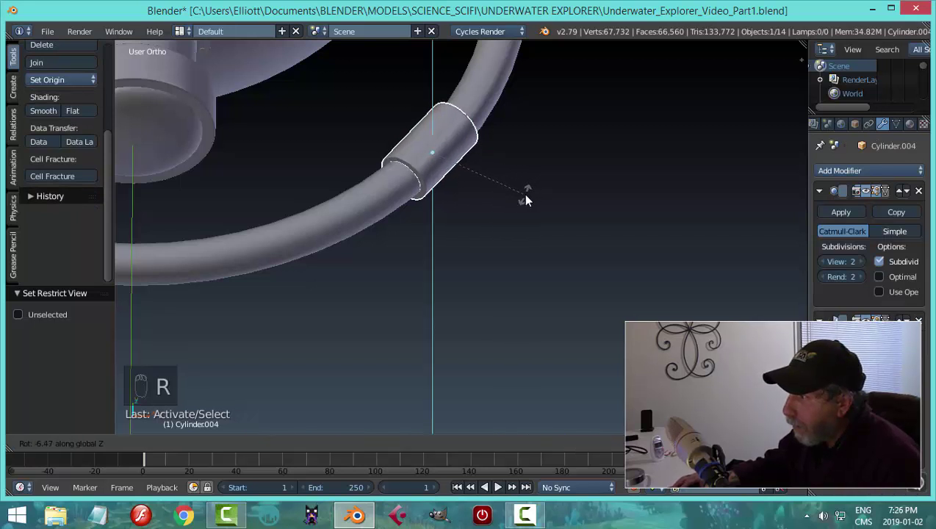
click(525, 200)
Unhide the lamp above the aligned sleeve.
middle_drag(579, 195, 488, 242)
key(alt+h)
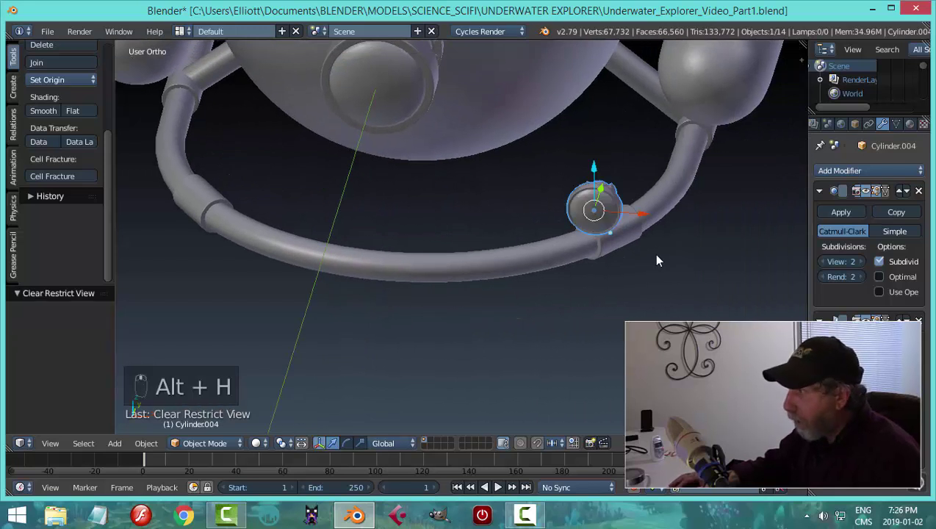
middle_drag(678, 259, 461, 221)
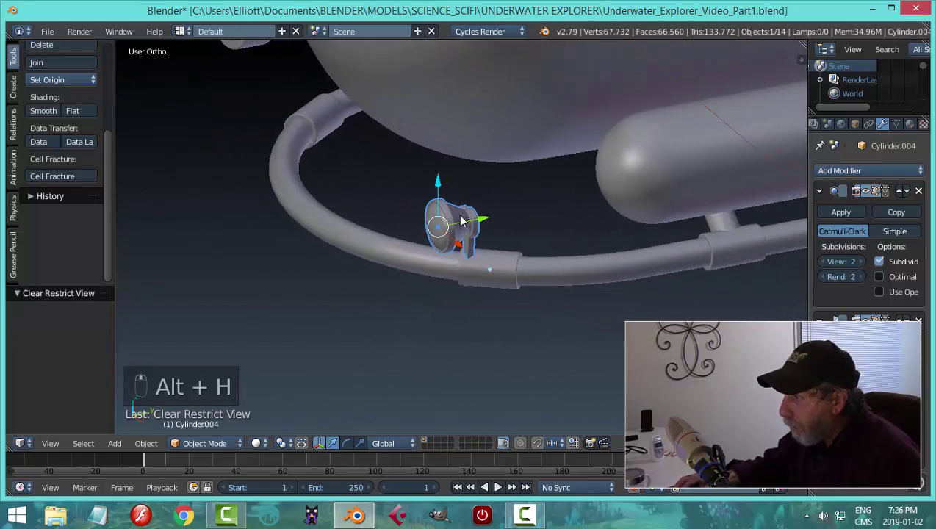
Move the lamp about 0.072 along Y and nudge it along X to bring it over the sleeve, leaving nothing selected.
drag(484, 222, 498, 222)
middle_drag(499, 221, 493, 273)
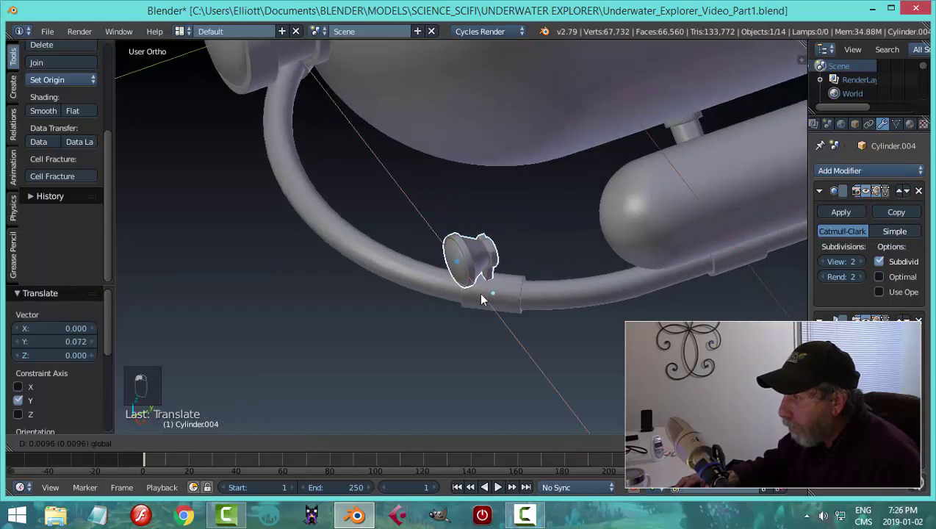
drag(482, 307, 481, 295)
middle_drag(481, 295, 533, 342)
key(a)
scroll(531, 268, down, 5)
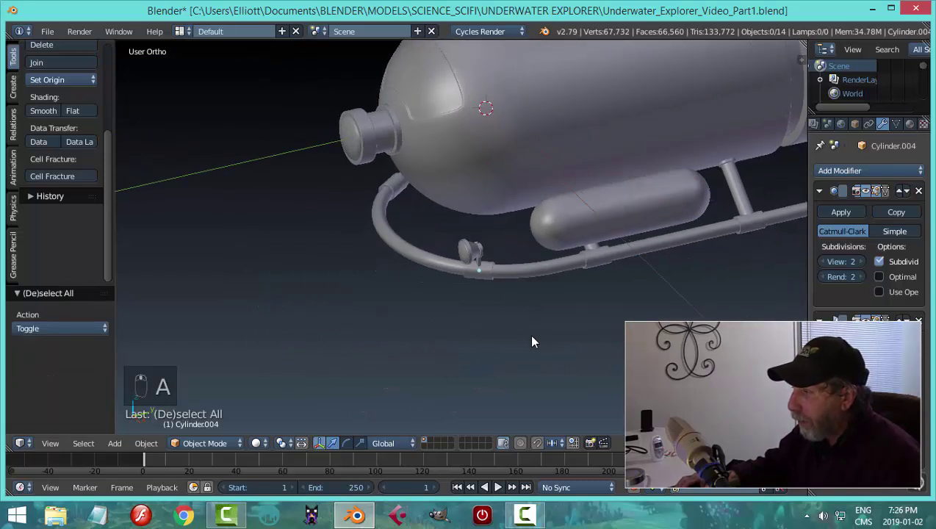
In top view, rotate the lamp about 54.9° around Z so it faces outward from the skid ring.
middle_drag(509, 307, 483, 308)
right_click(460, 259)
middle_drag(460, 259, 495, 286)
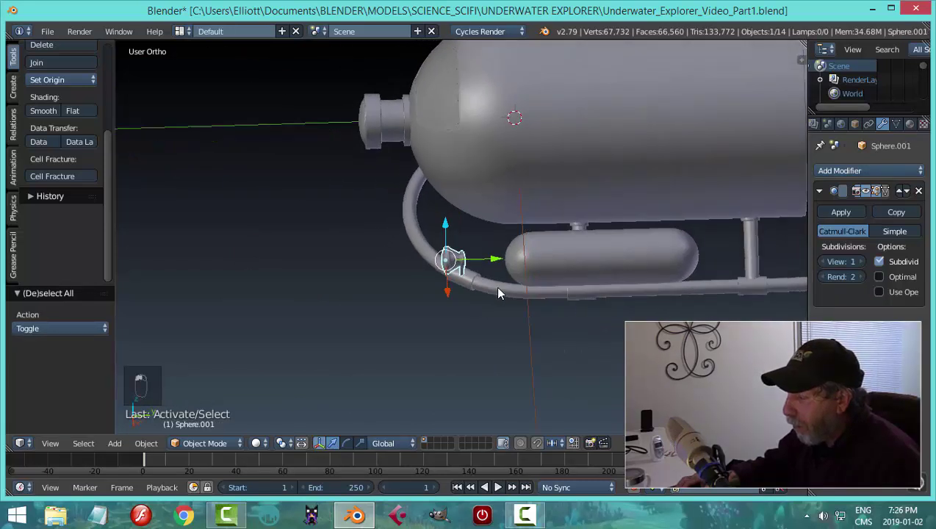
scroll(497, 297, up, 4)
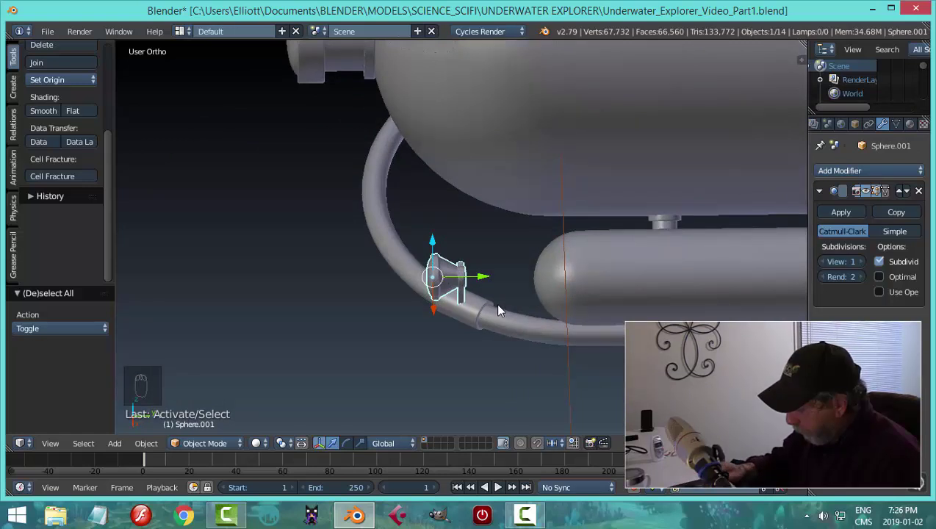
key(KP_7)
scroll(602, 305, up, 2)
shift+middle_drag(631, 303, 511, 306)
scroll(510, 306, up, 1)
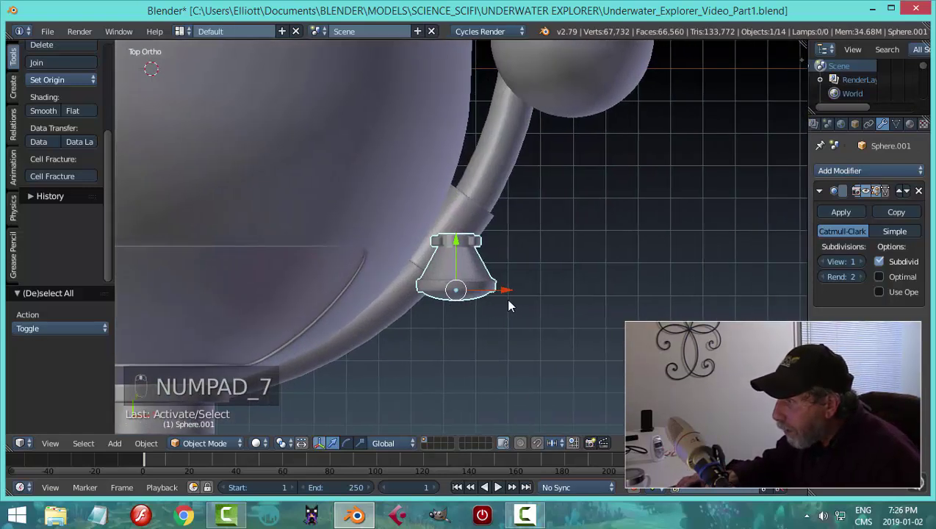
scroll(533, 309, up, 2)
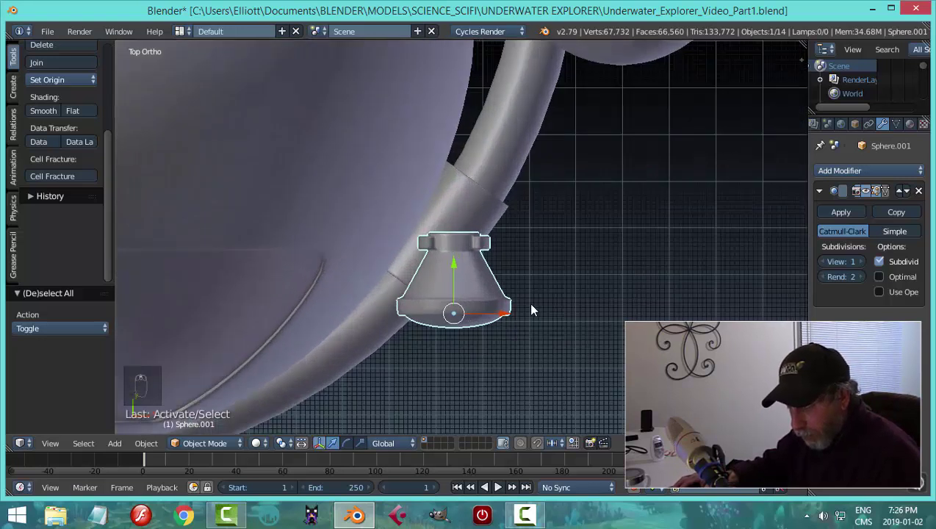
key(r)
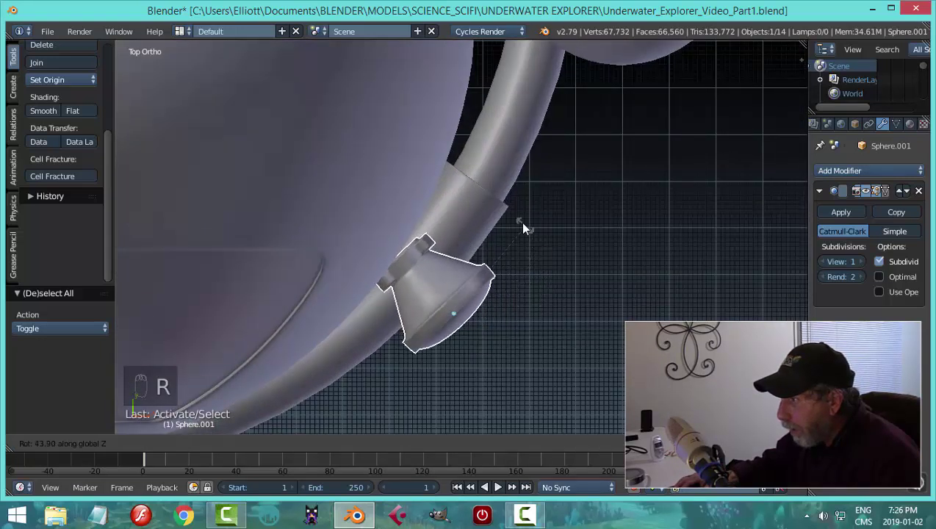
click(507, 217)
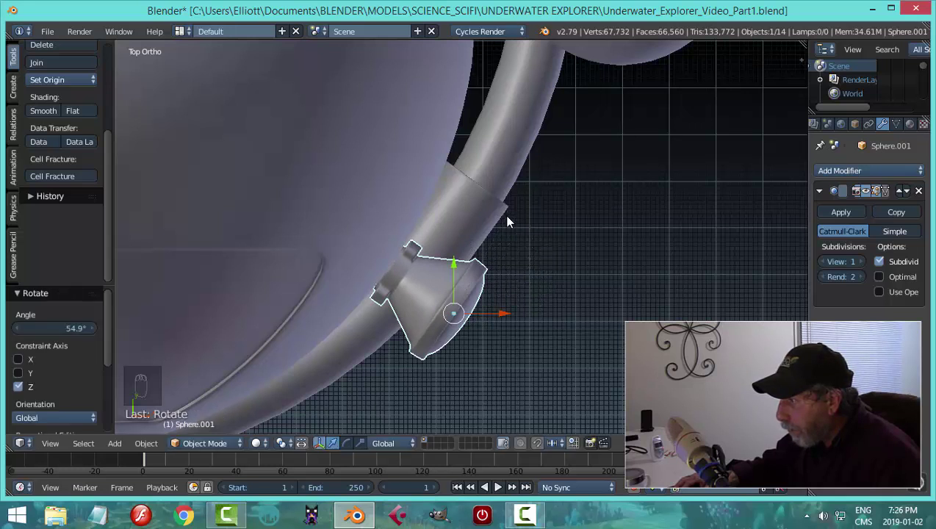
Shift the lamp about 0.103 along X and 0.080 along Y onto the sleeve, and lower it slightly onto the sleeve's surface.
key(g)
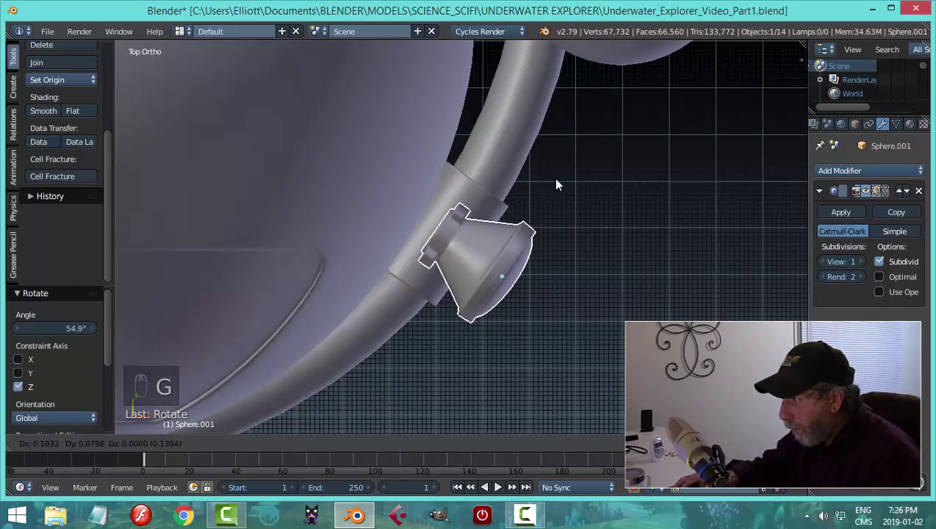
click(557, 187)
key(a)
scroll(606, 263, down, 4)
middle_drag(606, 263, 721, 270)
scroll(511, 177, up, 3)
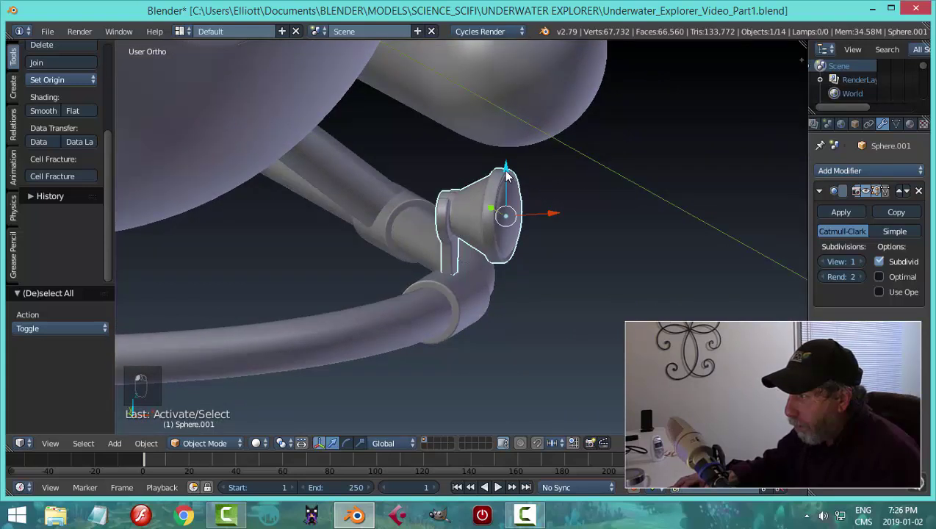
drag(505, 174, 506, 184)
key(a)
Open the sleeve beneath the lamp for mesh editing with all geometry selected and set the transform orientation to Normal.
scroll(558, 273, down, 3)
middle_drag(558, 272, 432, 398)
scroll(597, 294, up, 2)
right_click(463, 288)
key(Tab)
key(a)
key(a)
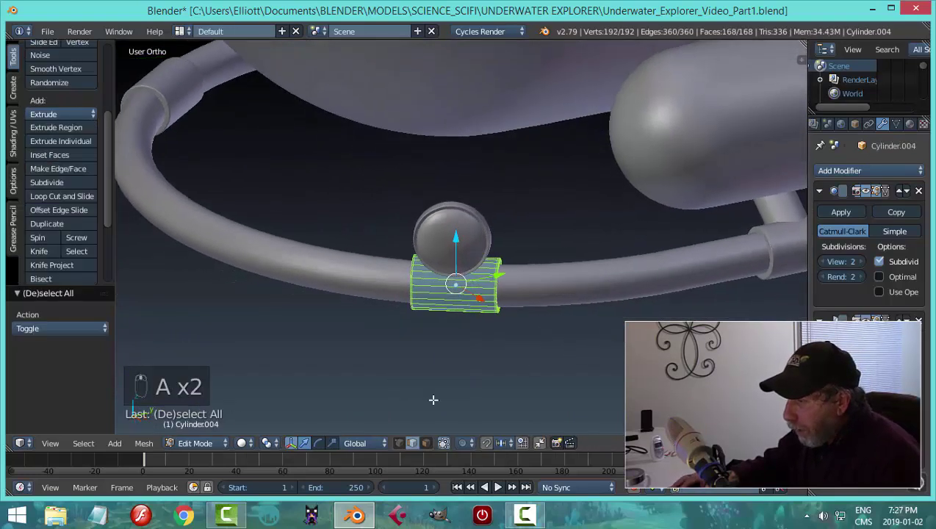
click(354, 443)
click(411, 394)
Scale the sleeve shorter along the skid ring so it fits under the lamp, and return to Object Mode with nothing selected.
middle_drag(532, 379, 558, 363)
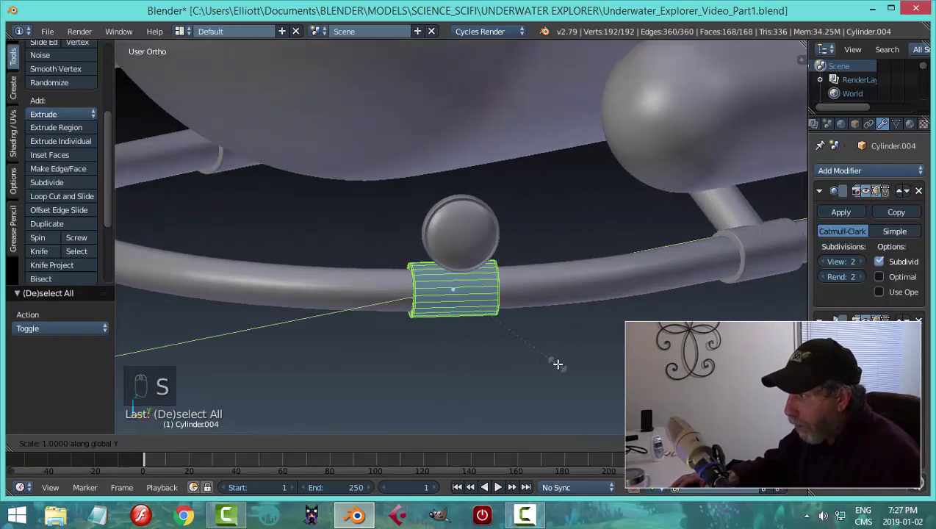
click(503, 349)
key(a)
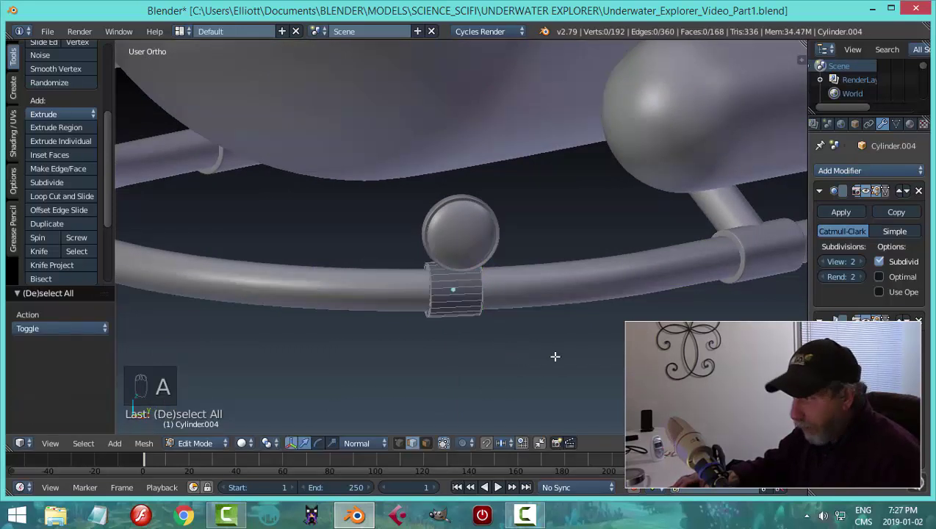
key(z)
click(537, 443)
scroll(576, 375, down, 3)
key(Tab)
click(427, 368)
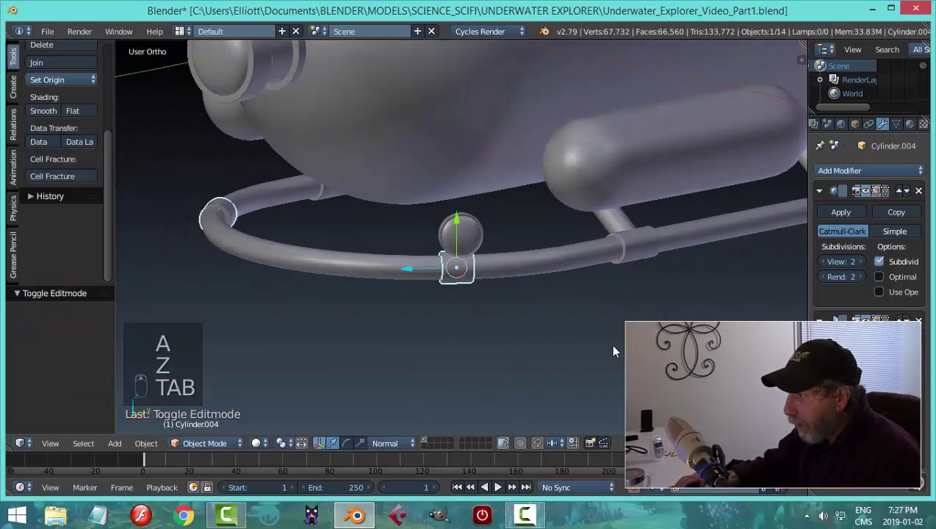
middle_drag(615, 351, 483, 304)
key(a)
key(a)
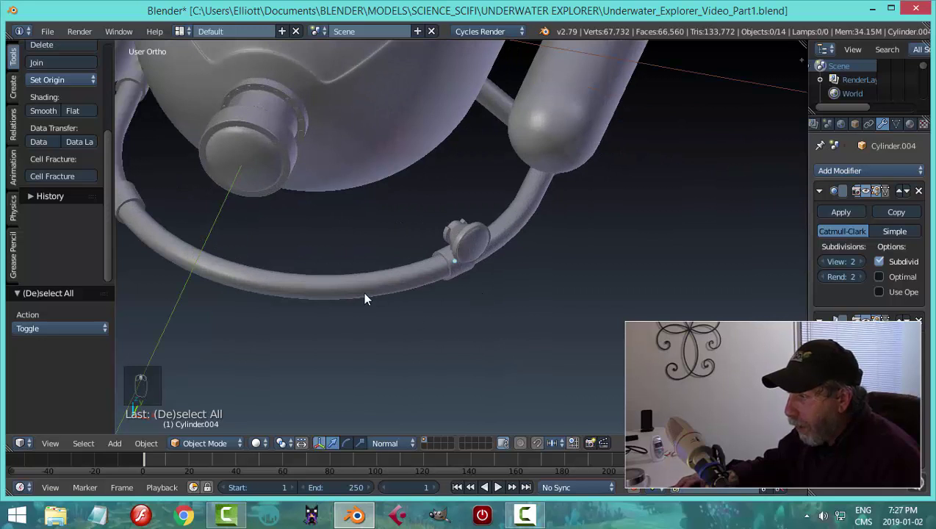
Add a Mirror modifier to the lamp to place a matching one on the opposite side of the skid ring.
middle_drag(365, 297, 427, 385)
scroll(428, 385, down, 2)
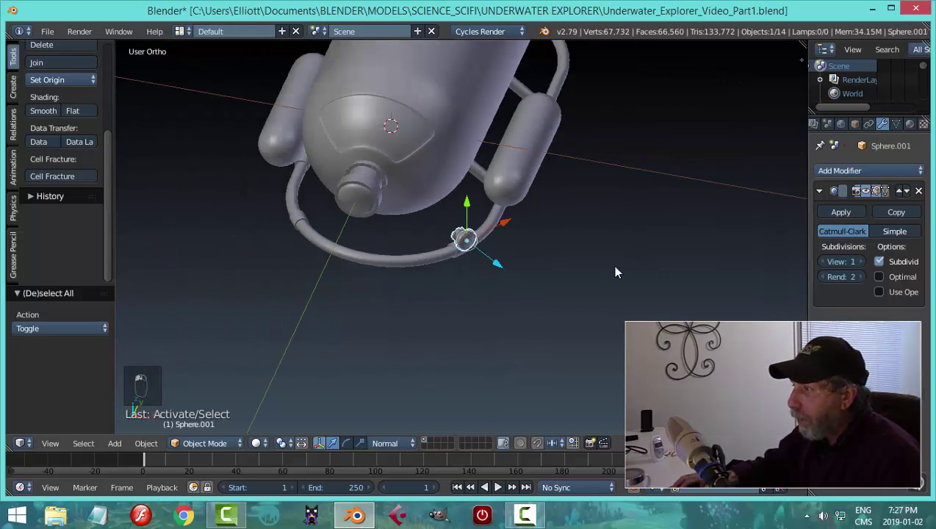
click(878, 171)
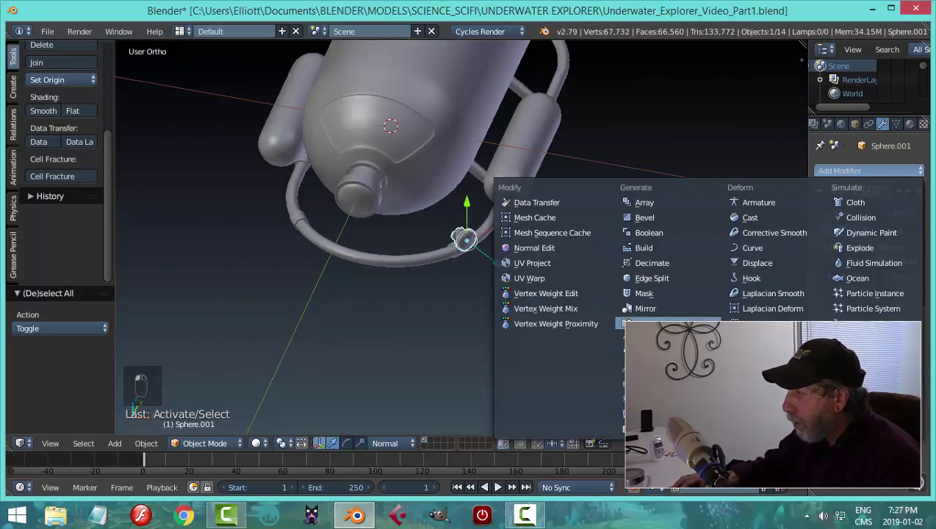
click(668, 308)
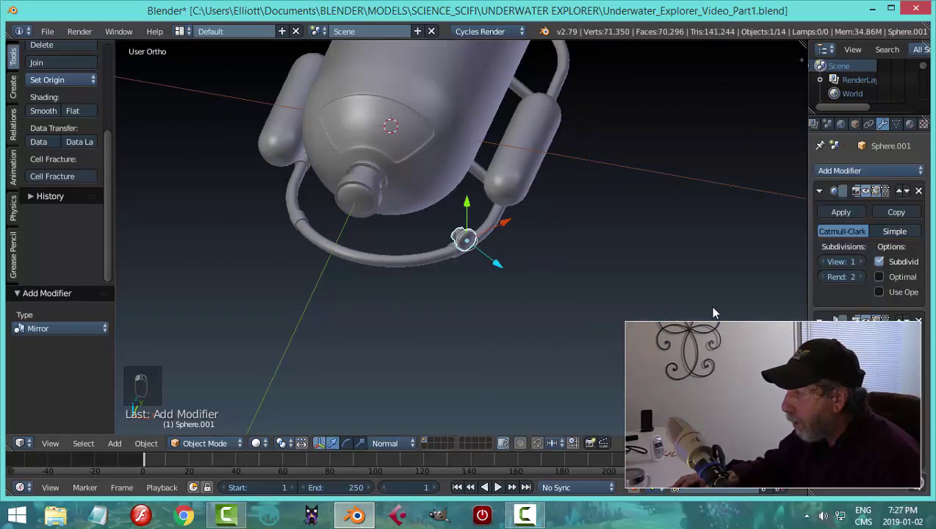
key(a)
middle_drag(427, 301, 502, 251)
scroll(504, 281, up, 2)
middle_drag(502, 287, 481, 288)
scroll(470, 236, up, 2)
Scale the mirrored lamp up slightly and nudge it upward on its sleeve, leaving nothing selected.
right_click(470, 236)
mouse_move(526, 314)
middle_down()
mouse_move(530, 295)
mouse_move(510, 294)
mouse_move(508, 313)
mouse_move(524, 314)
mouse_move(515, 321)
middle_up()
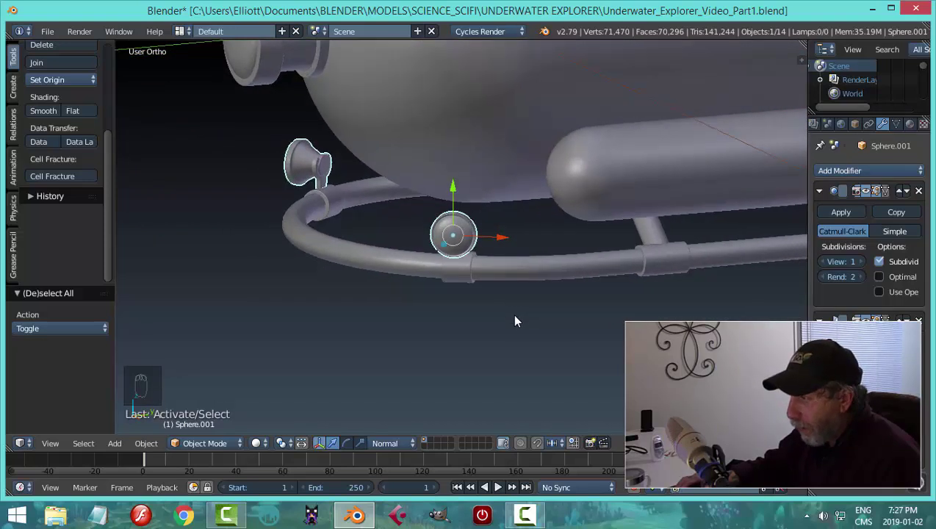
key(s)
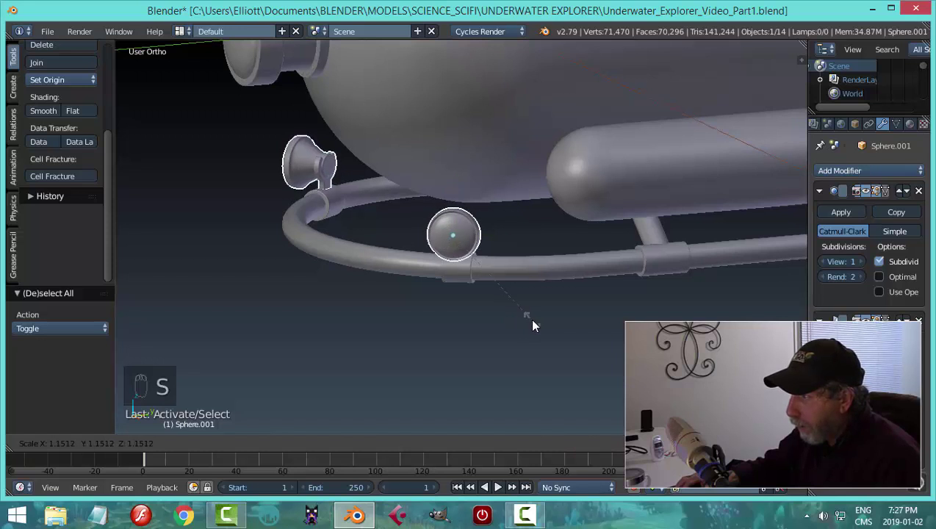
click(519, 323)
middle_drag(514, 329, 439, 252)
drag(440, 184, 438, 181)
middle_drag(439, 181, 545, 173)
scroll(387, 244, down, 3)
key(a)
Save the model over the existing file Underwater_Explorer_Video_Part1.blend and view the whole craft.
key(ctrl+s)
click(530, 211)
scroll(463, 300, up, 4)
middle_drag(496, 248, 638, 260)
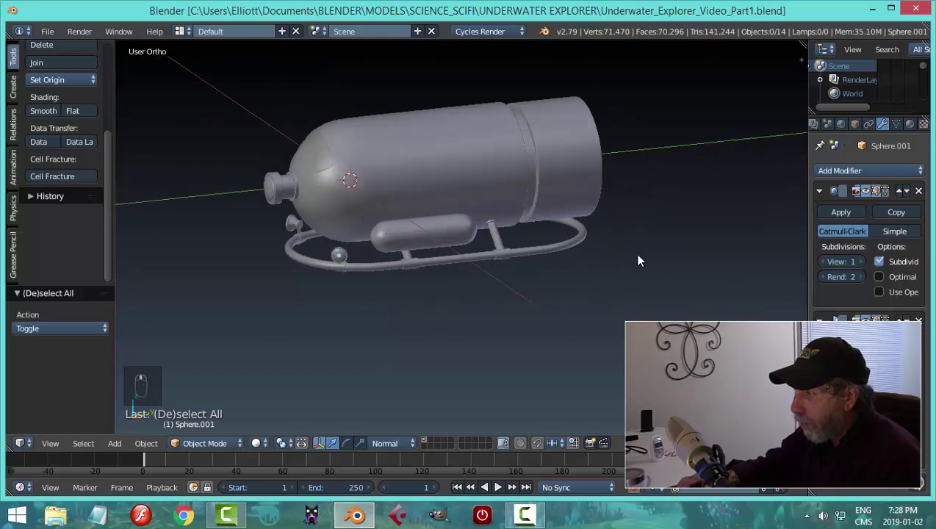